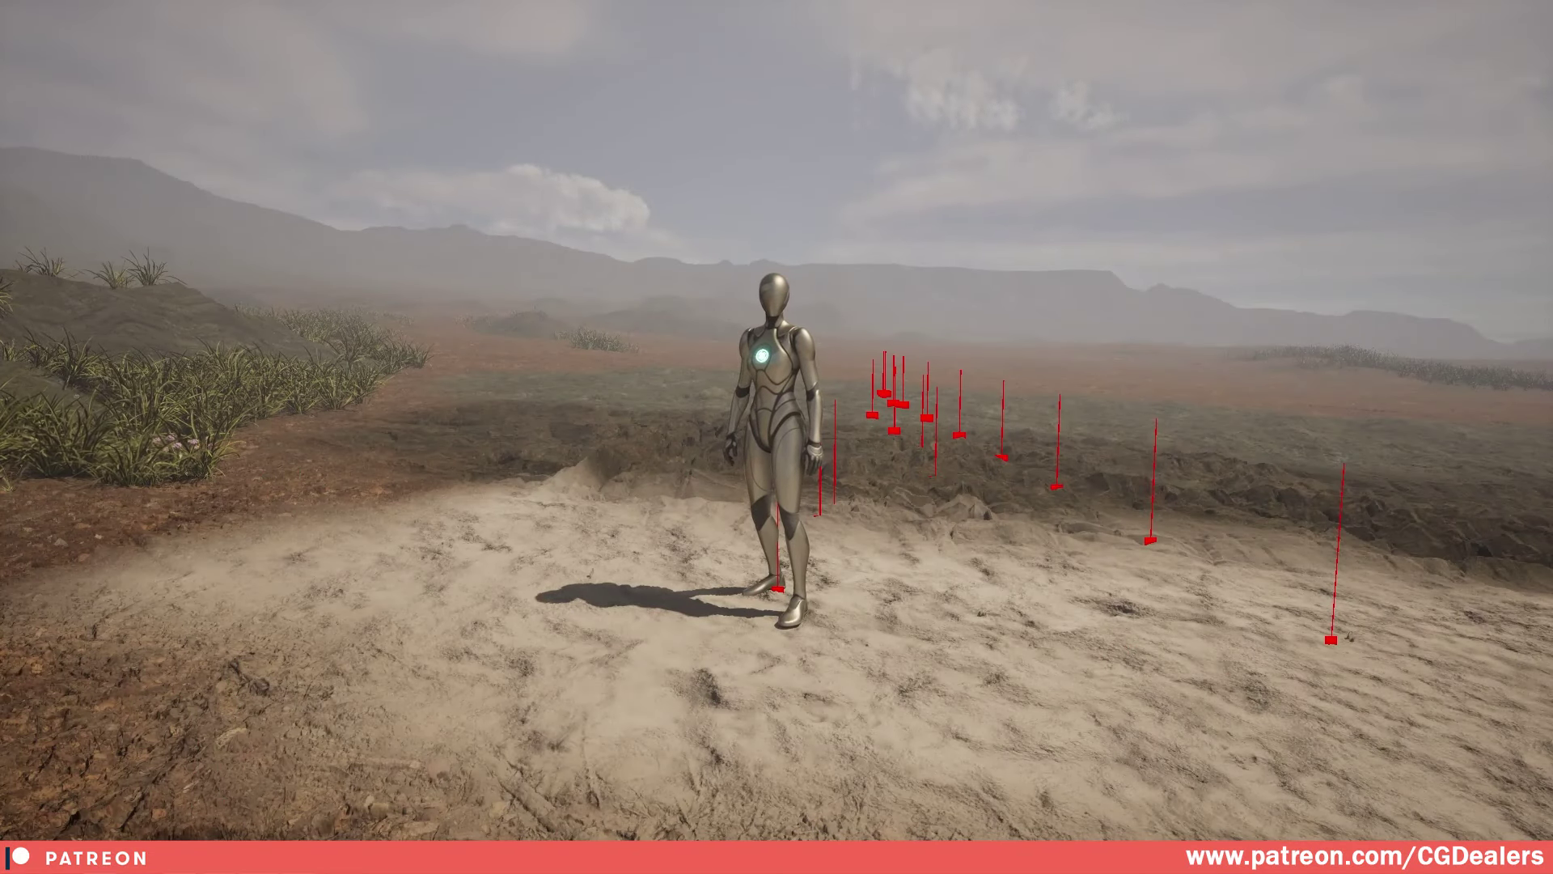
Stop the play session, restore the full editor layout, and show the project's Content folder in File Explorer
key(Escape)
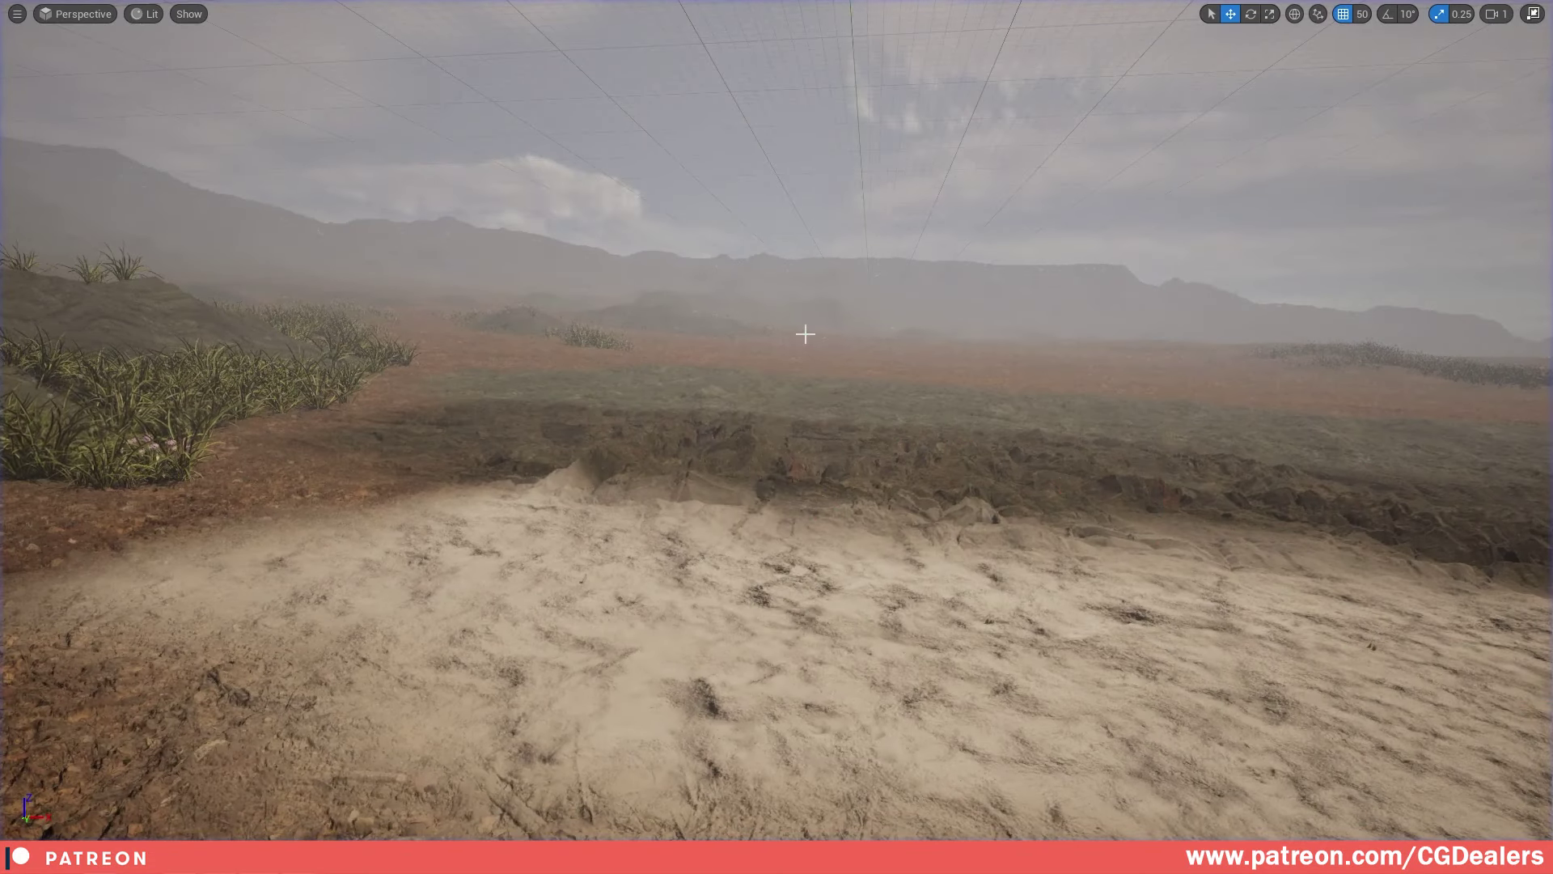
key(F11)
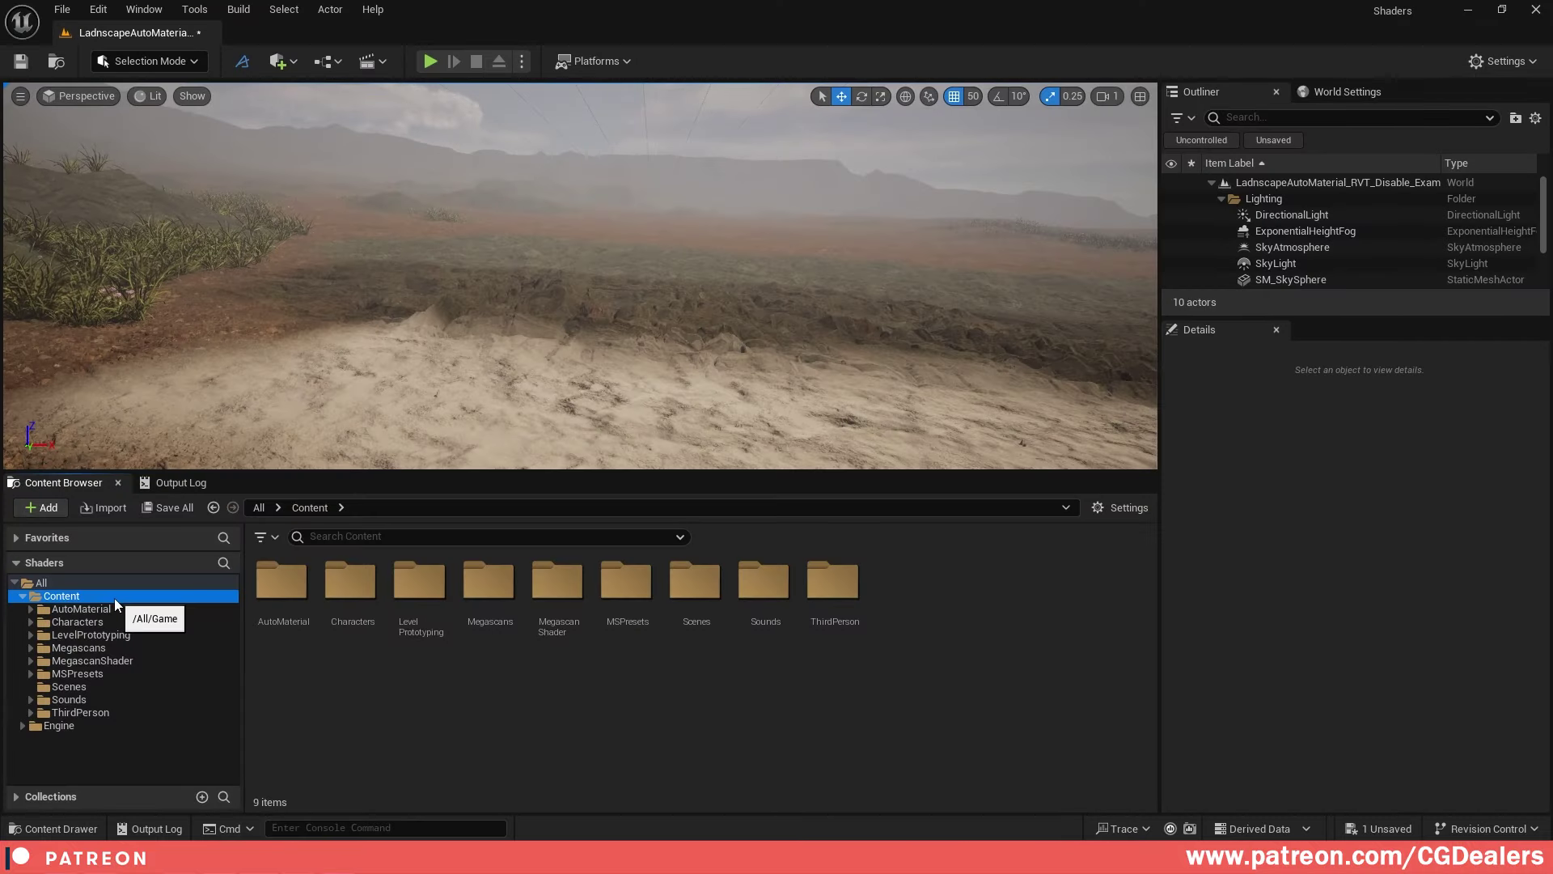
right_click(114, 599)
click(189, 309)
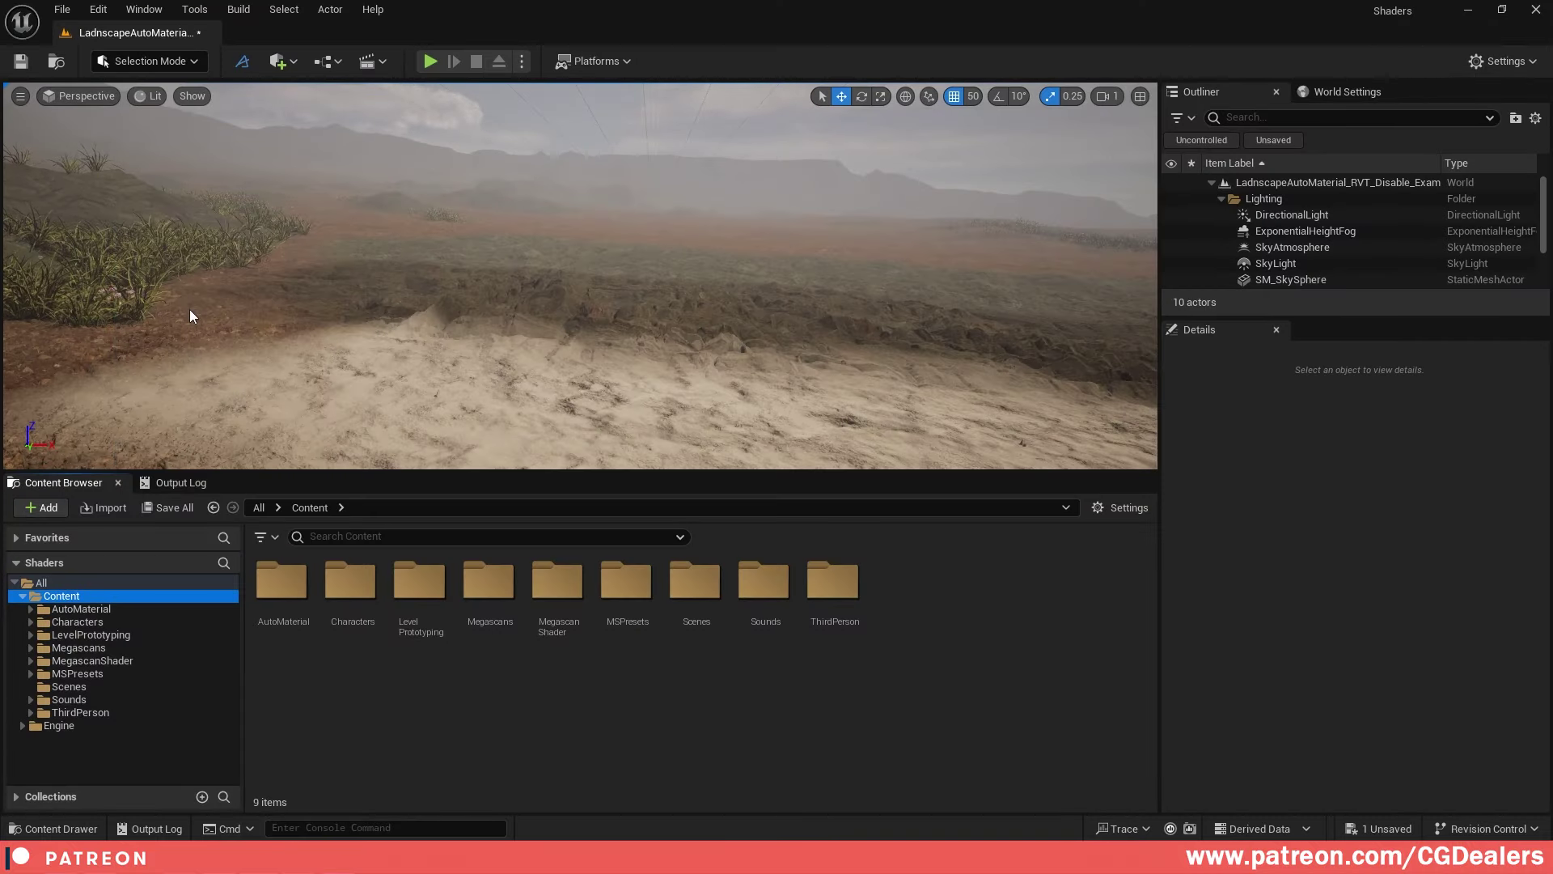
click(550, 127)
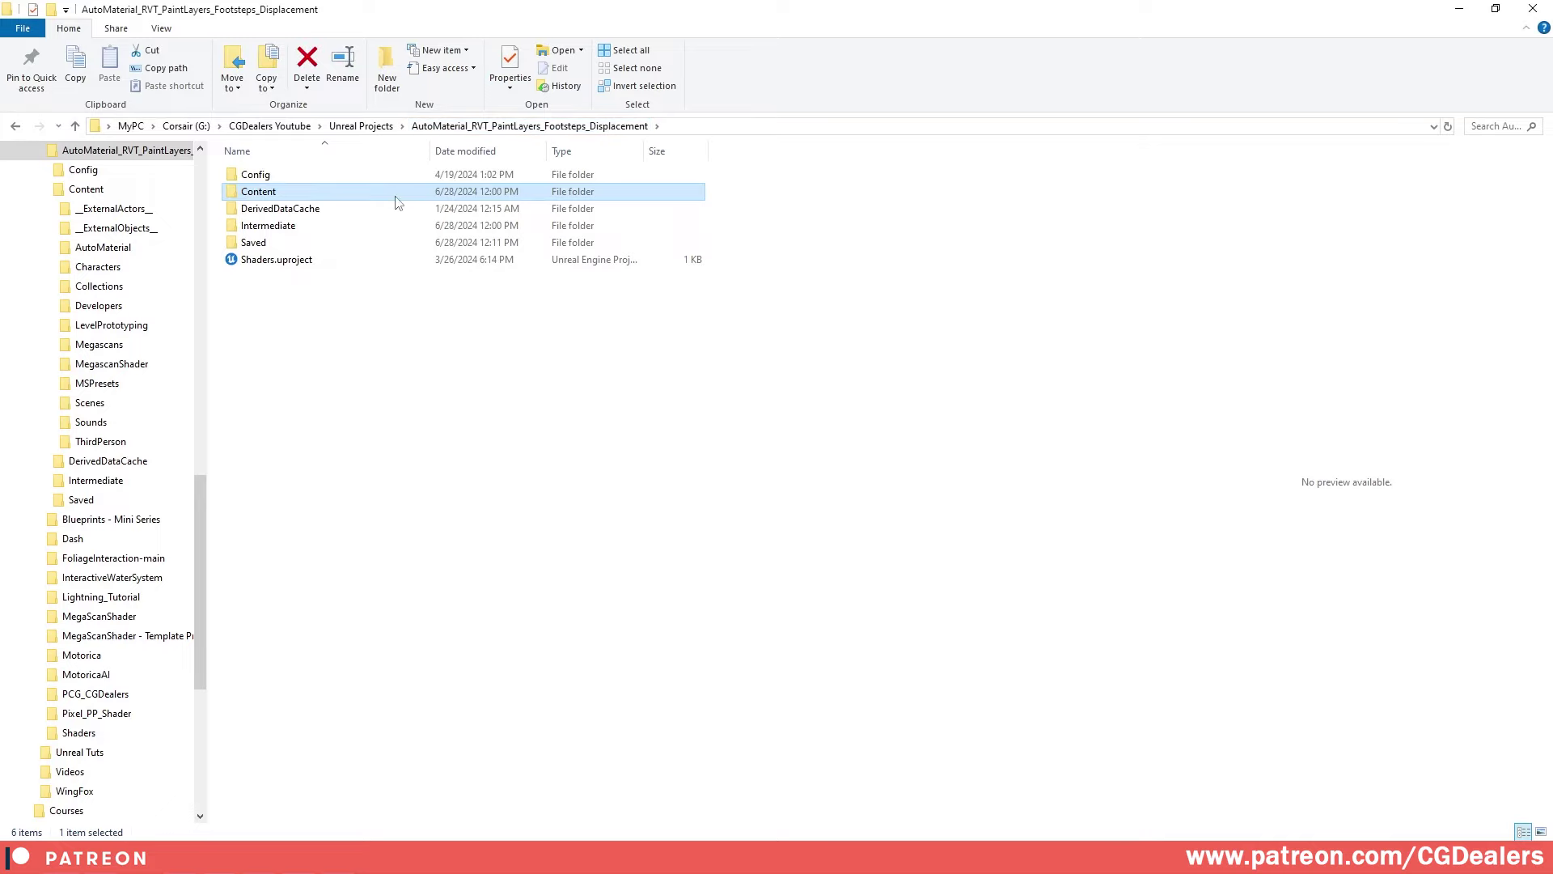
Open DefaultEngine.ini from the project's Config folder and examine the r.Nanite.AllowTessellation and r.Nanite.Tessellation lines in the renderer settings
double_click(299, 177)
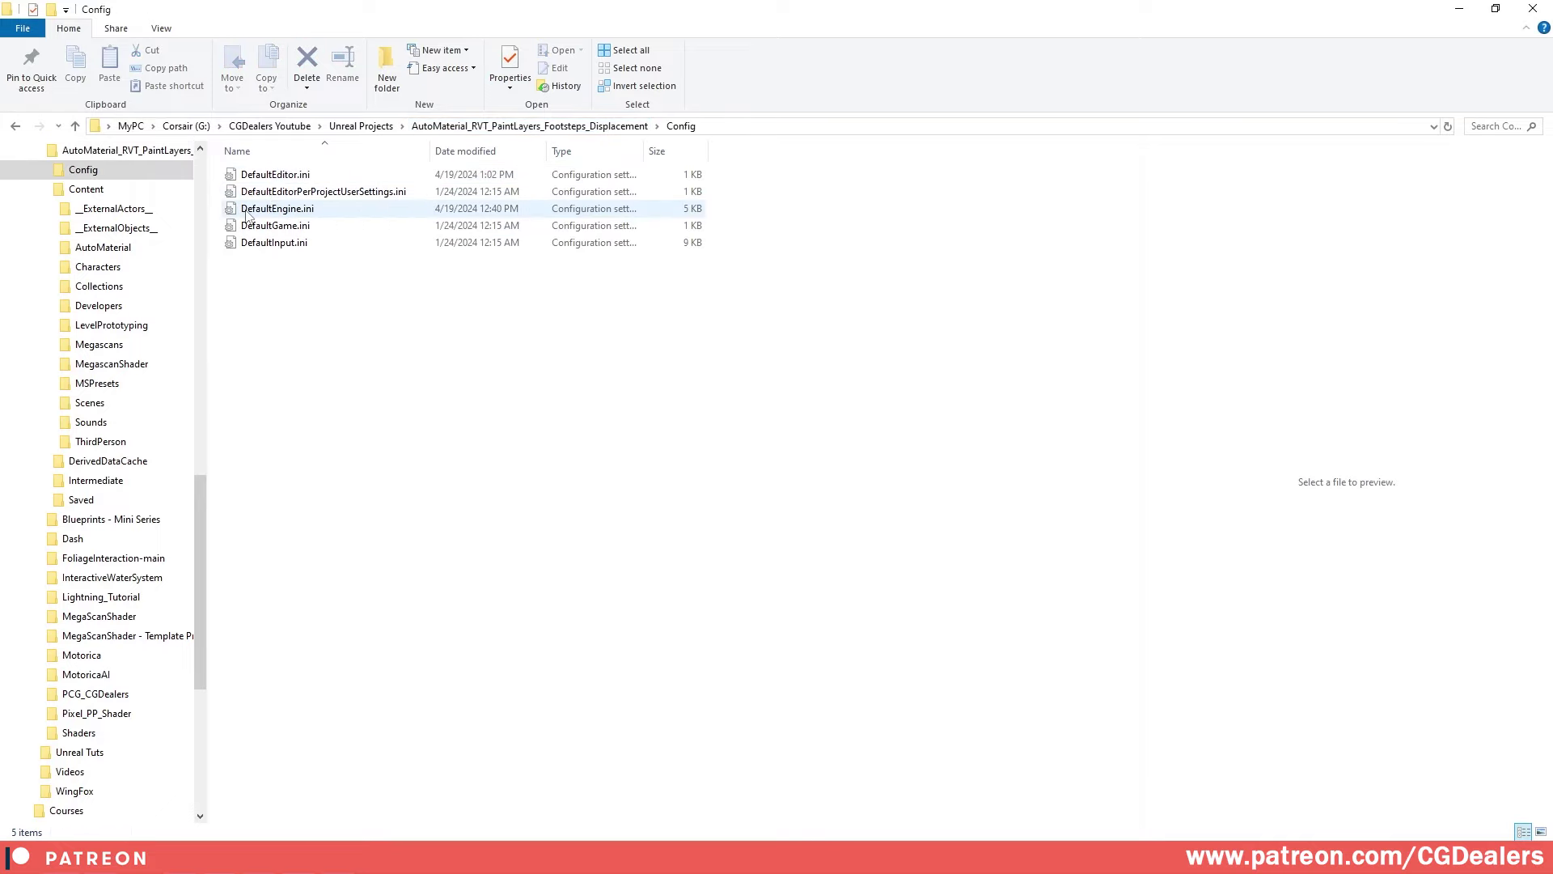
double_click(292, 210)
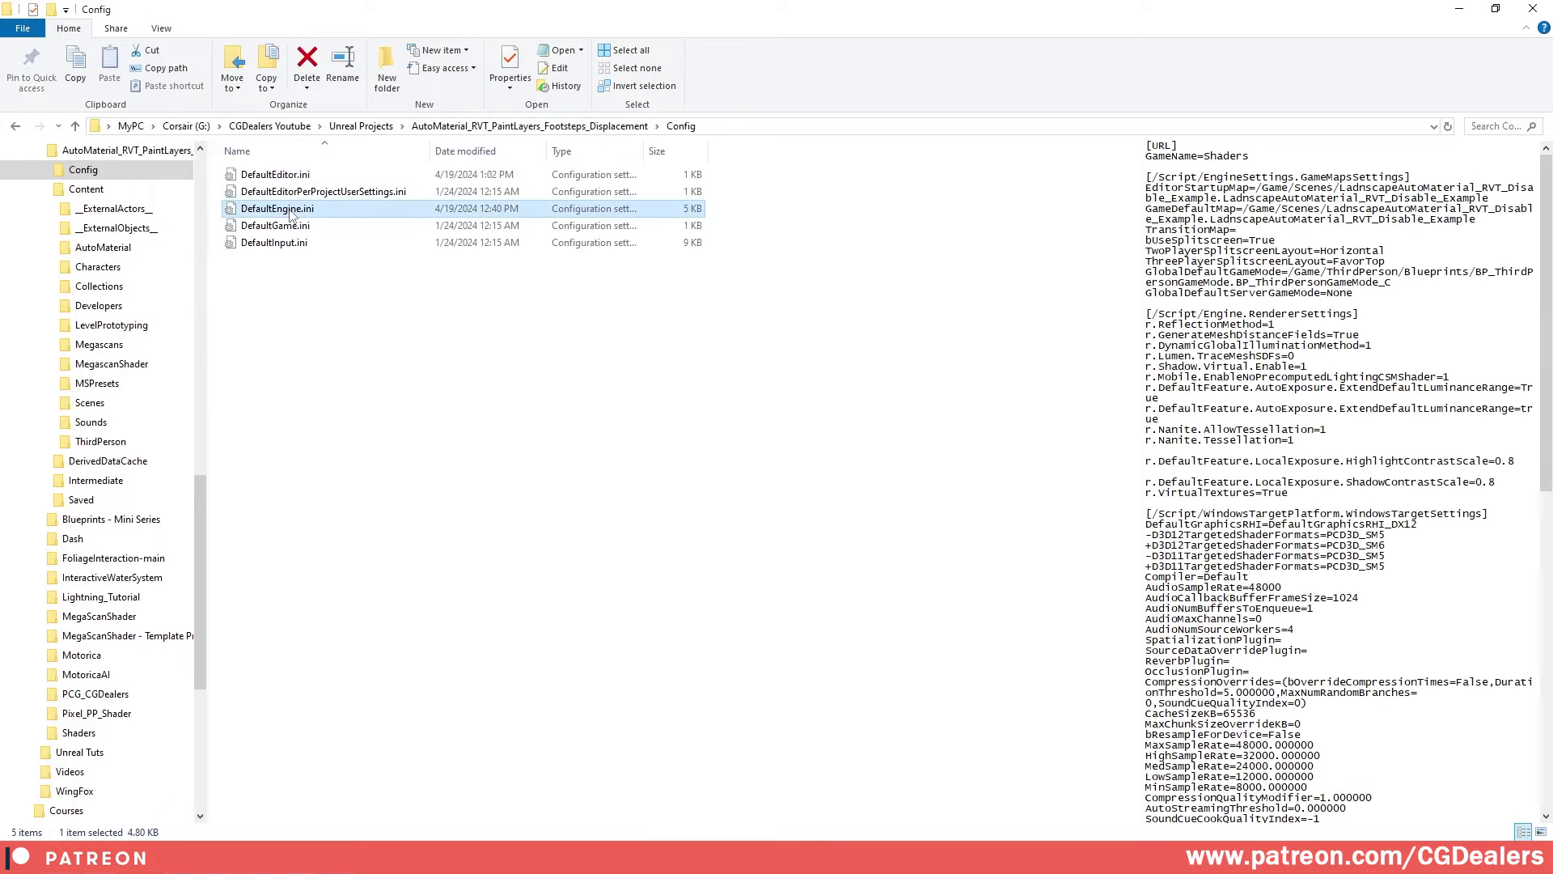
drag(280, 442, 121, 425)
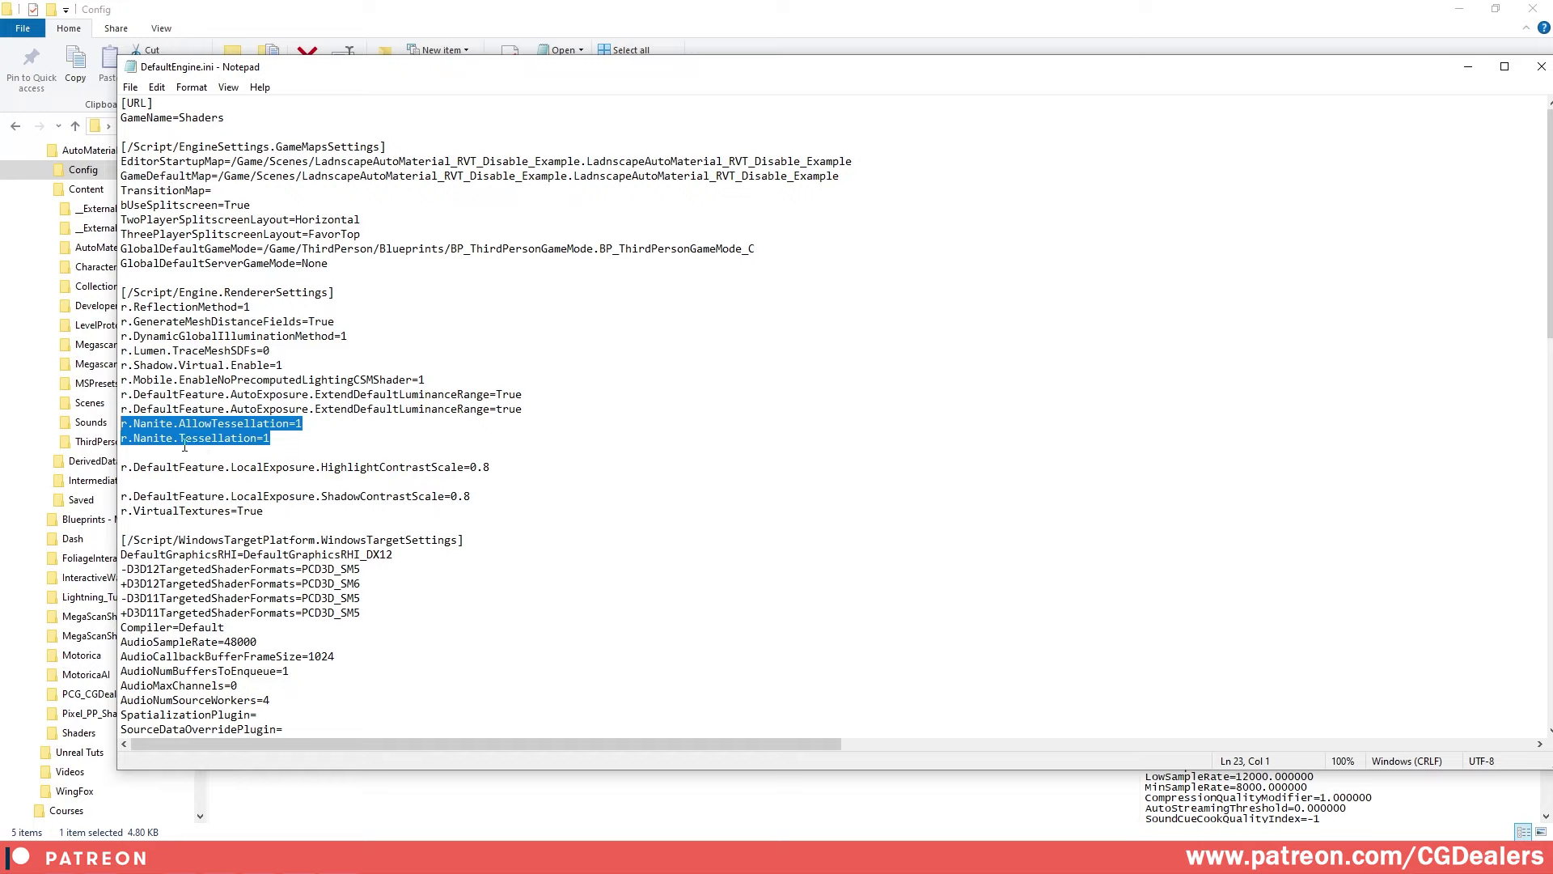
drag(275, 437, 121, 439)
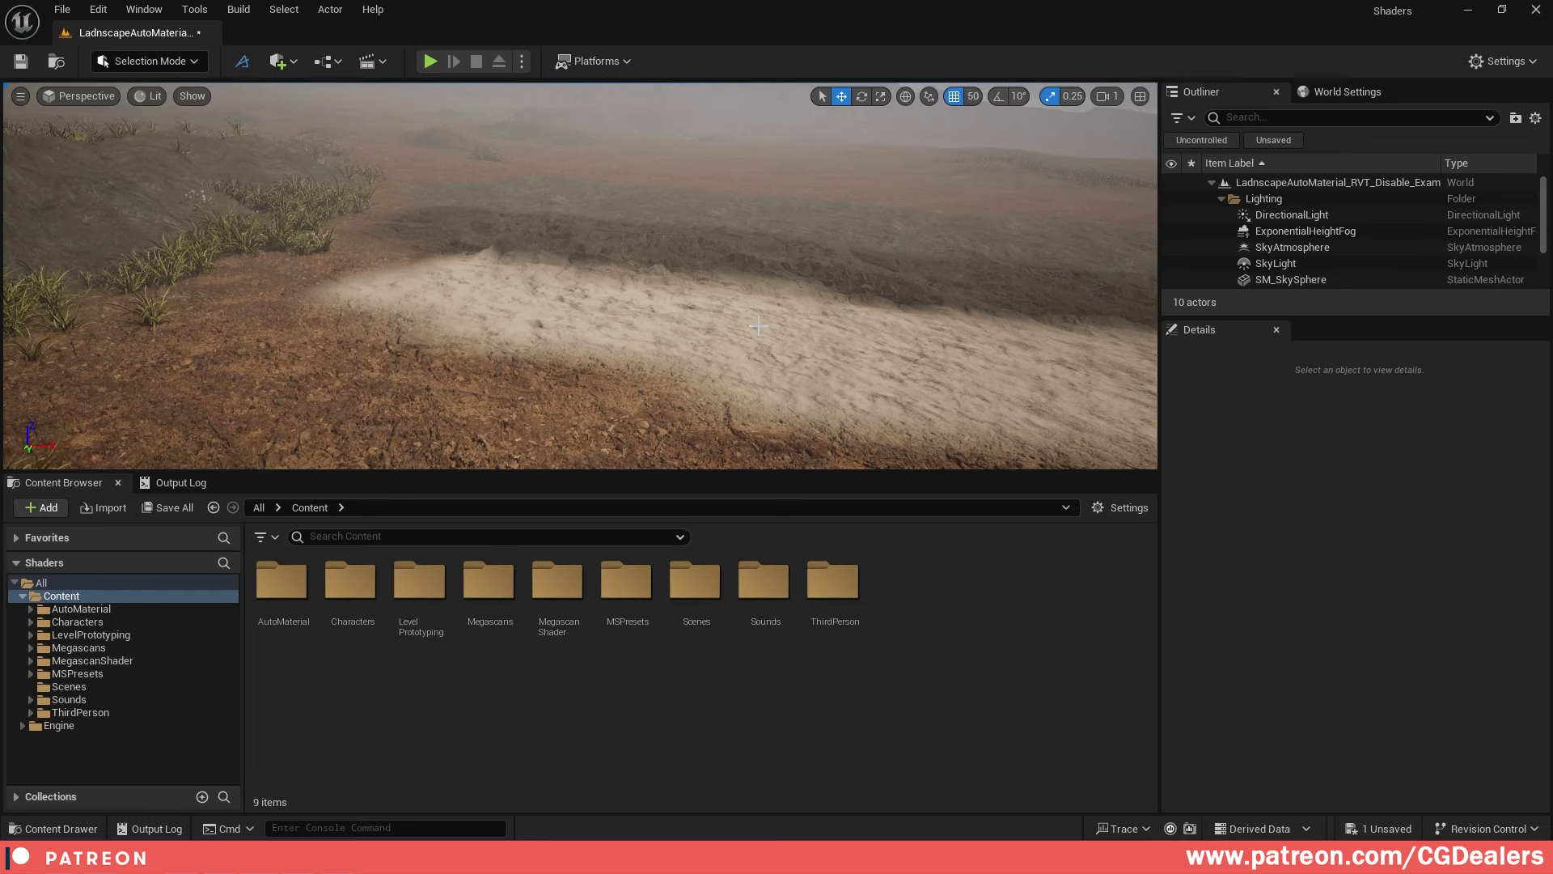
Return to the Unreal Editor and search the installed plugins for "displacement"
click(98, 11)
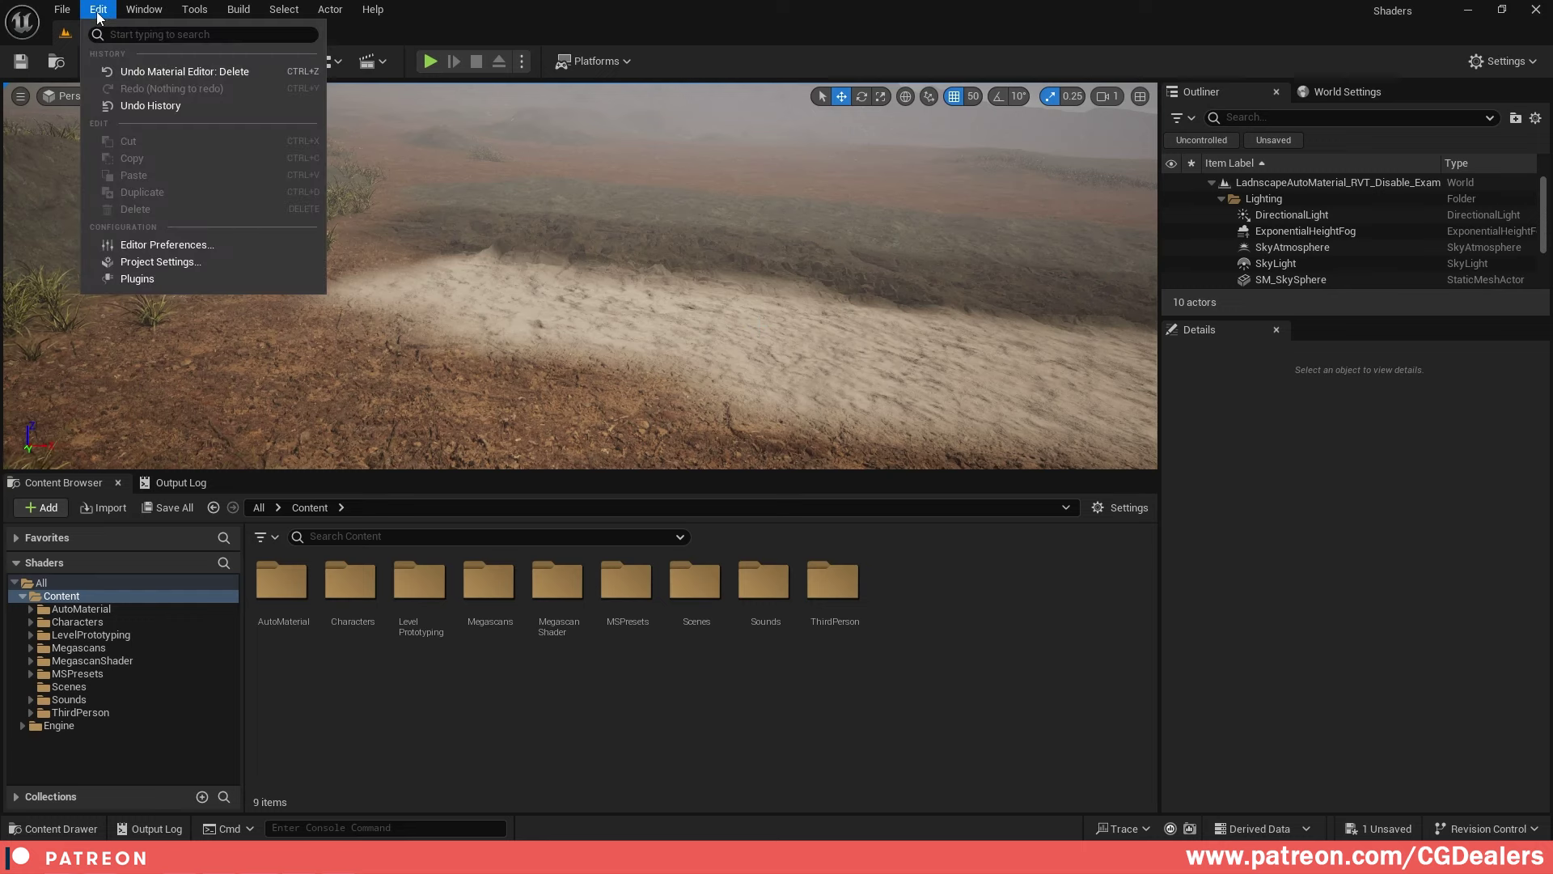
click(172, 285)
text(displacement)
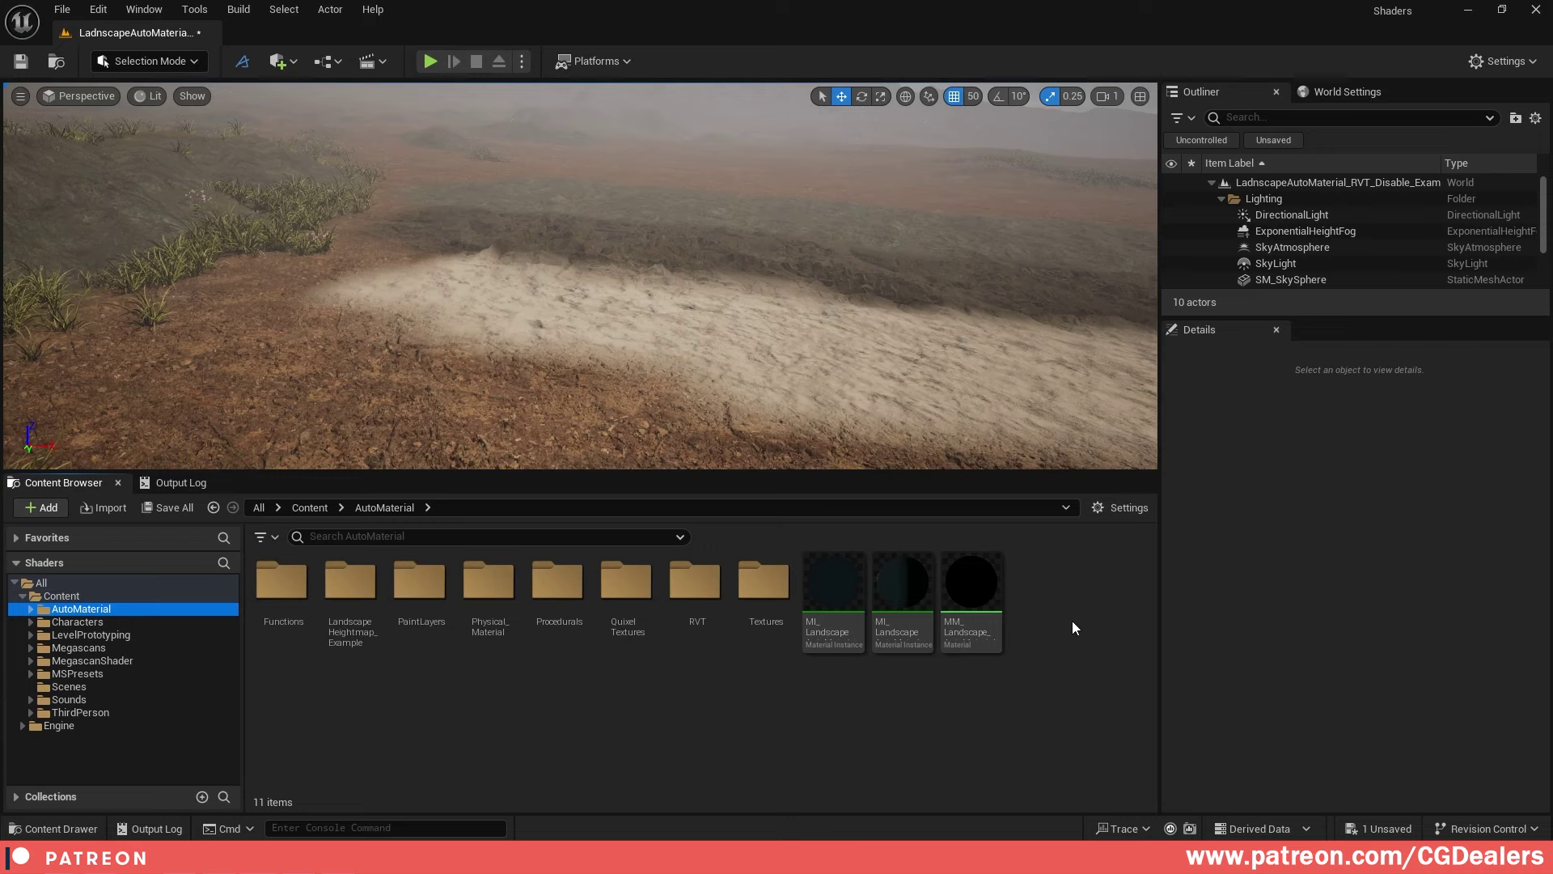
Open the landscape master material in the AutoMaterial folder and examine its RVT, Output, Paint Layers and texture layer groups
right_drag(580, 275, 648, 311)
right_drag(890, 364, 890, 364)
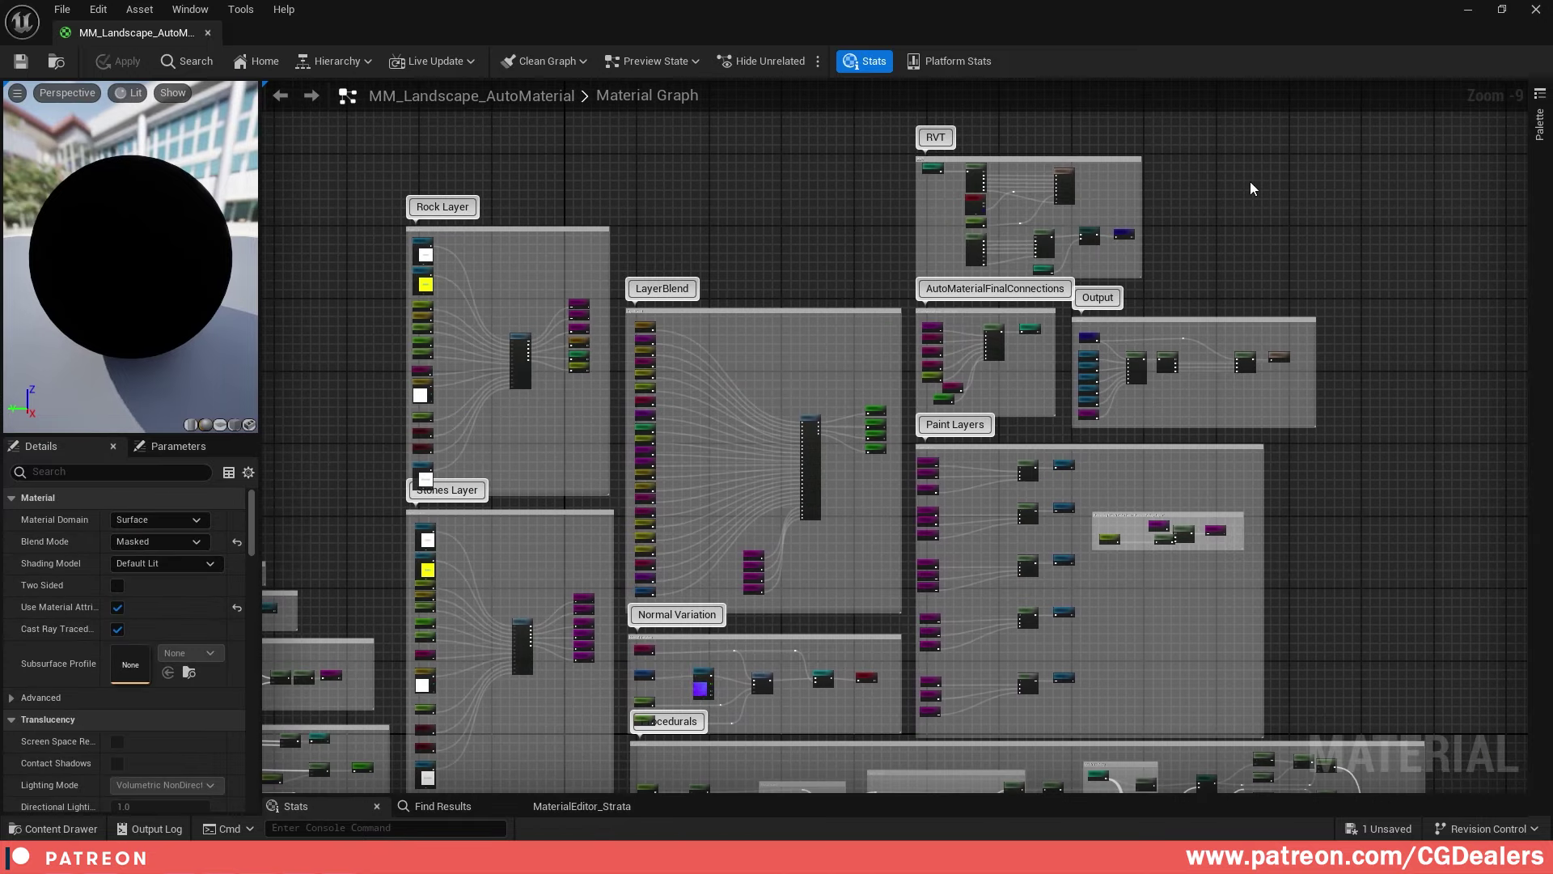
drag(1241, 123, 858, 246)
click(1274, 195)
right_drag(1367, 541, 1357, 425)
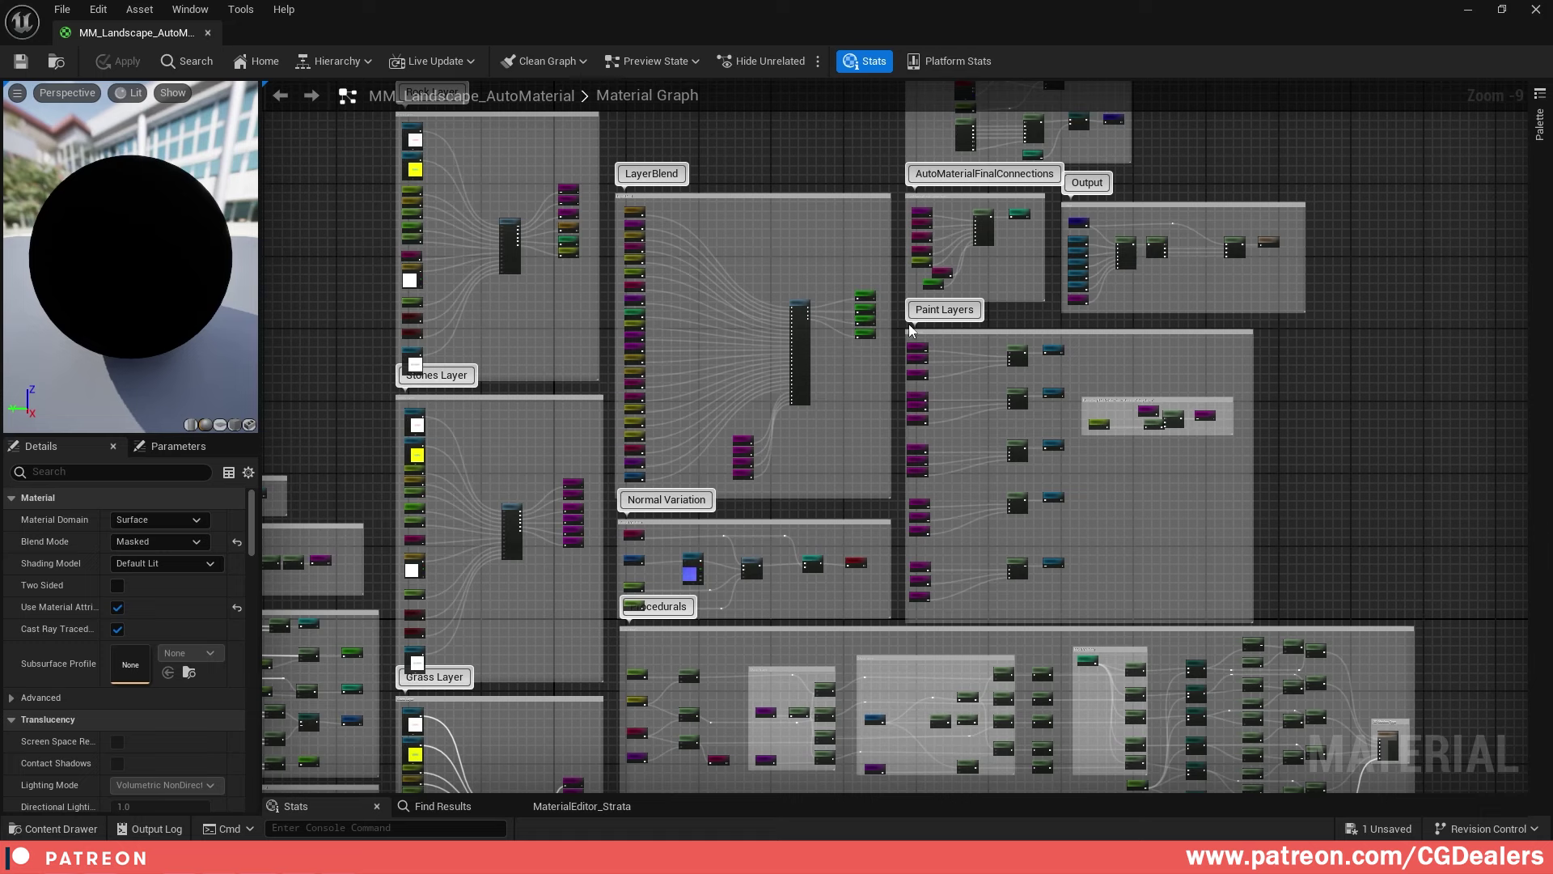
right_drag(336, 262, 645, 295)
right_drag(1367, 376, 1136, 358)
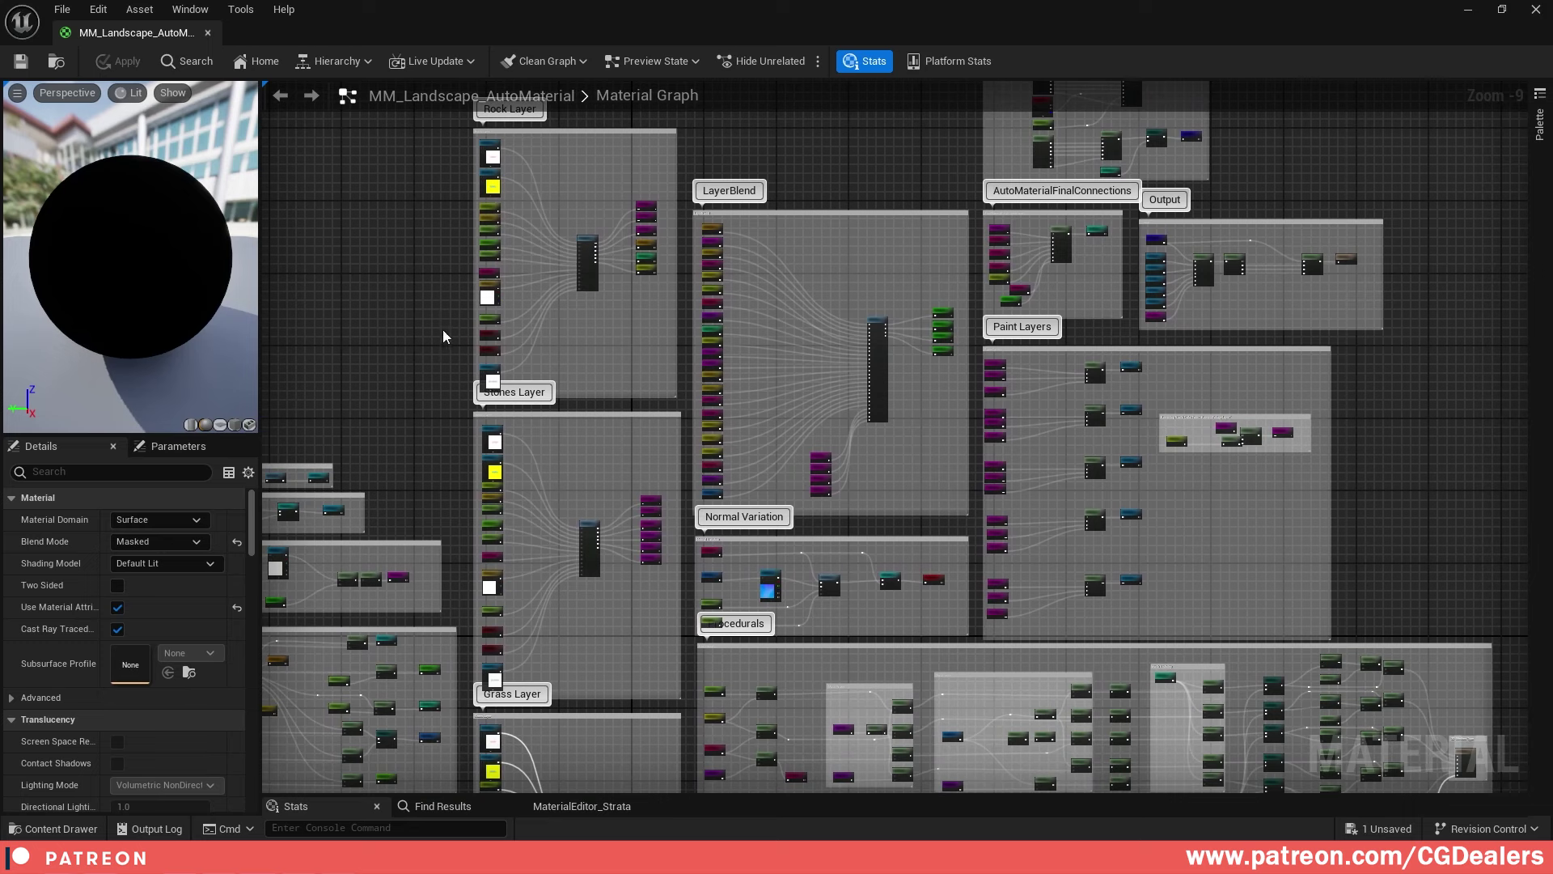
Open the MF_DefaultLayer material function used in the Rock Layer group
scroll(443, 329, up, 9)
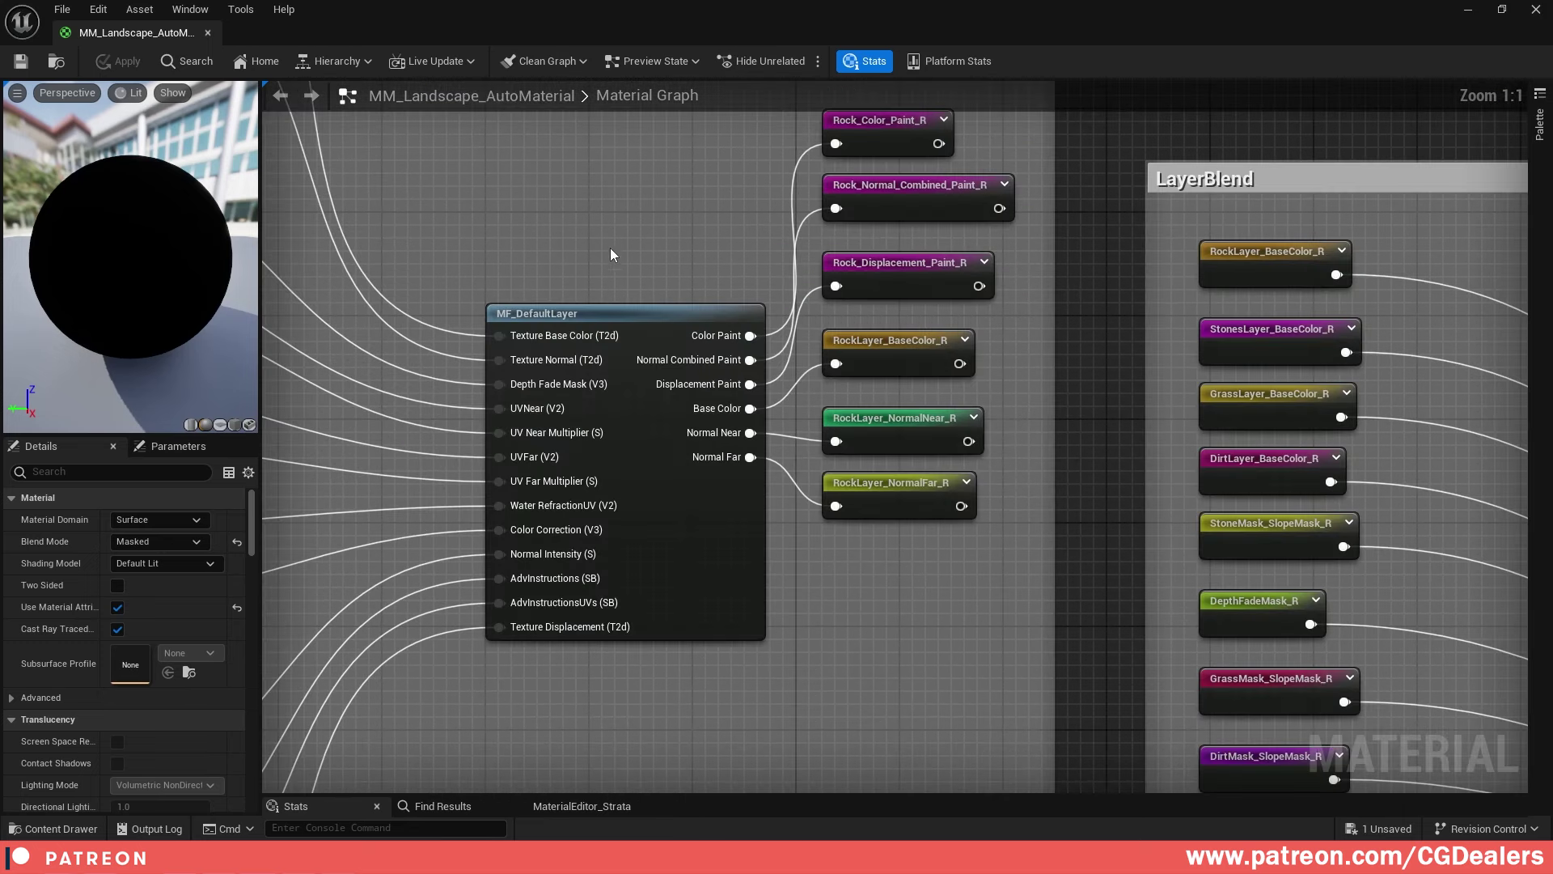
right_drag(610, 247, 802, 269)
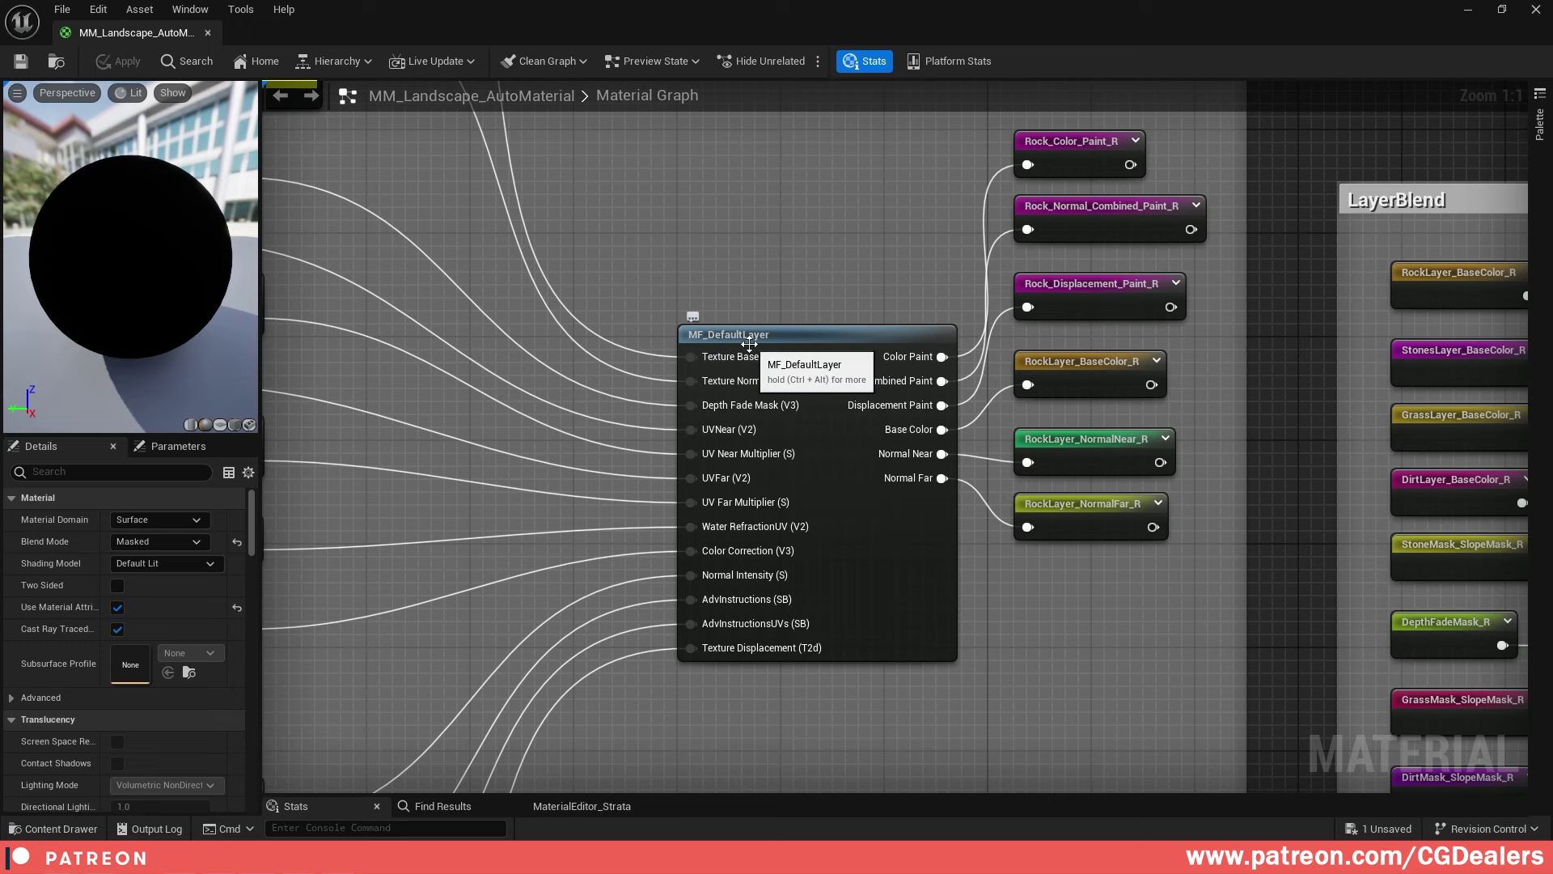
click(872, 557)
double_click(872, 557)
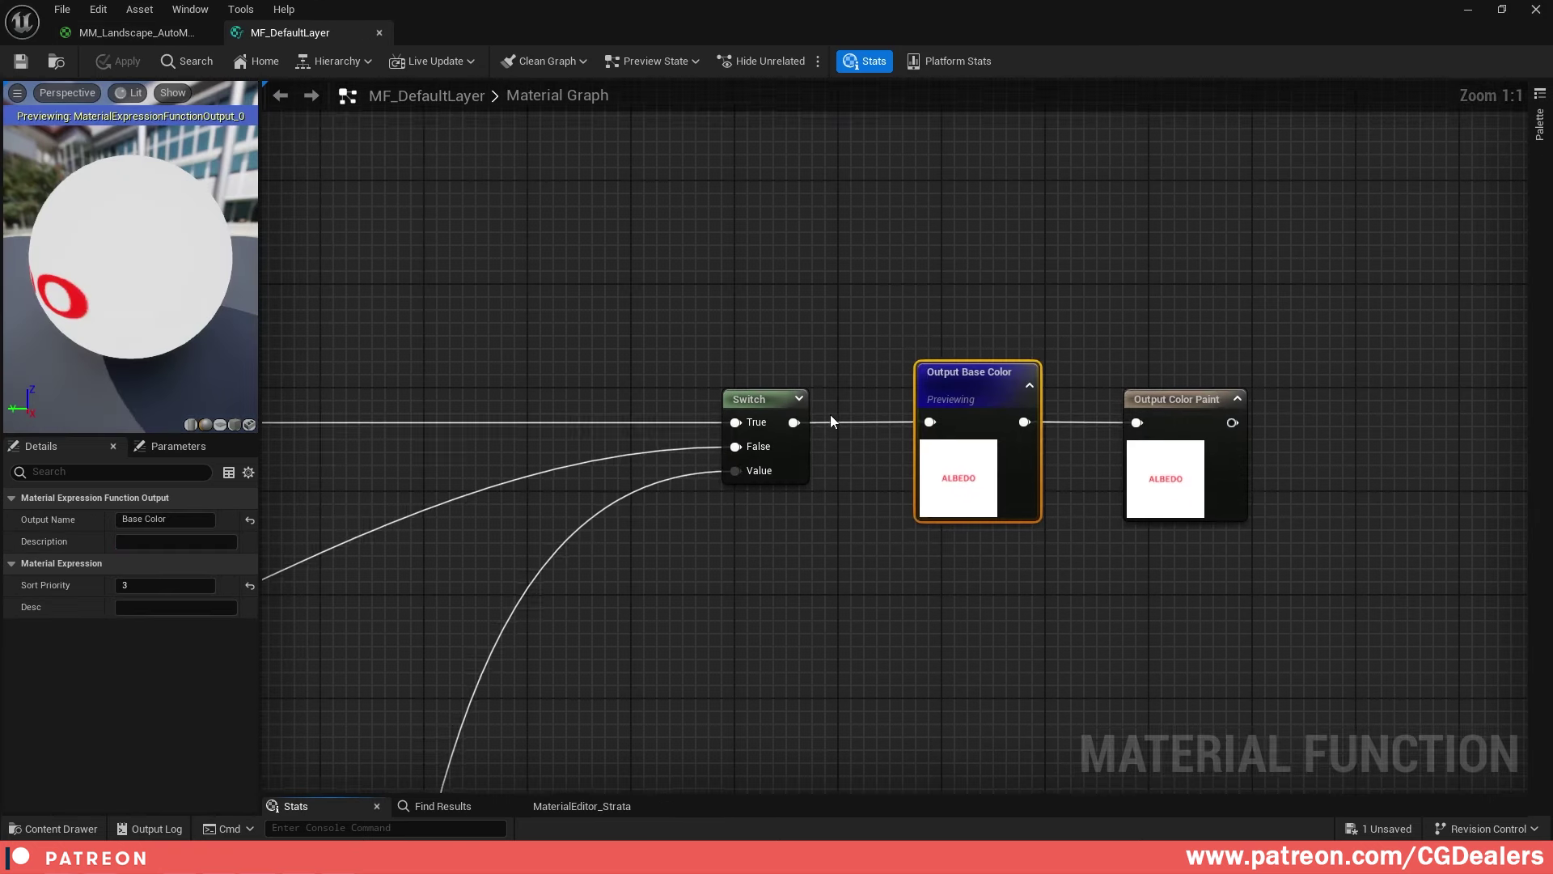
Examine how the Output Base Color node feeds the Output Color Paint node in MF_DefaultLayer
drag(911, 347, 1071, 618)
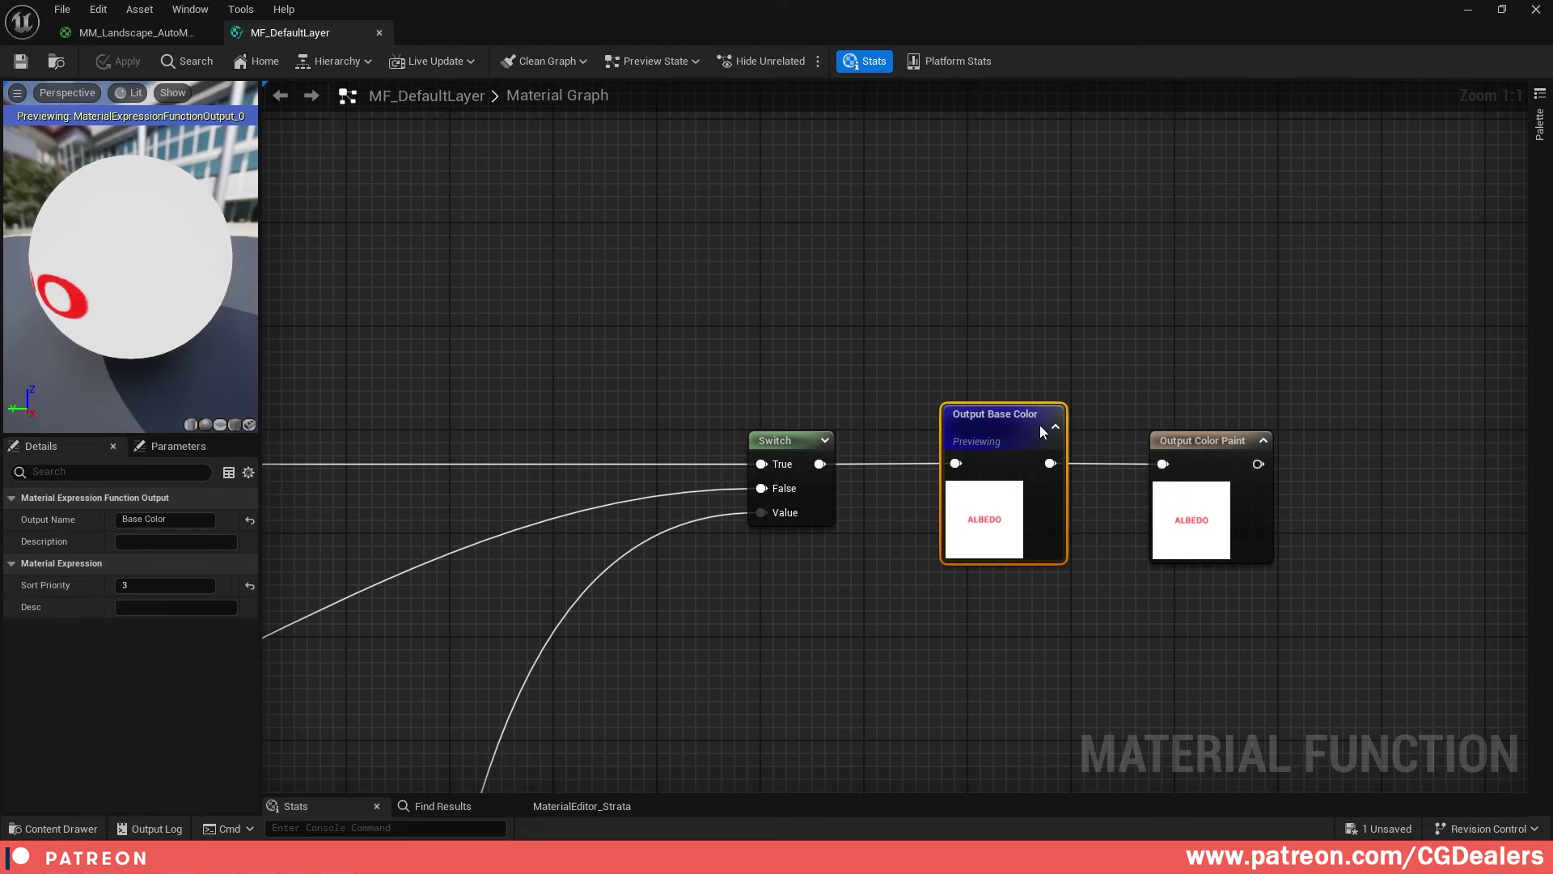
scroll(1014, 353, down, 5)
scroll(773, 451, down, 3)
right_drag(764, 456, 991, 471)
click(1058, 396)
scroll(1202, 464, up, 4)
right_drag(1202, 464, 971, 484)
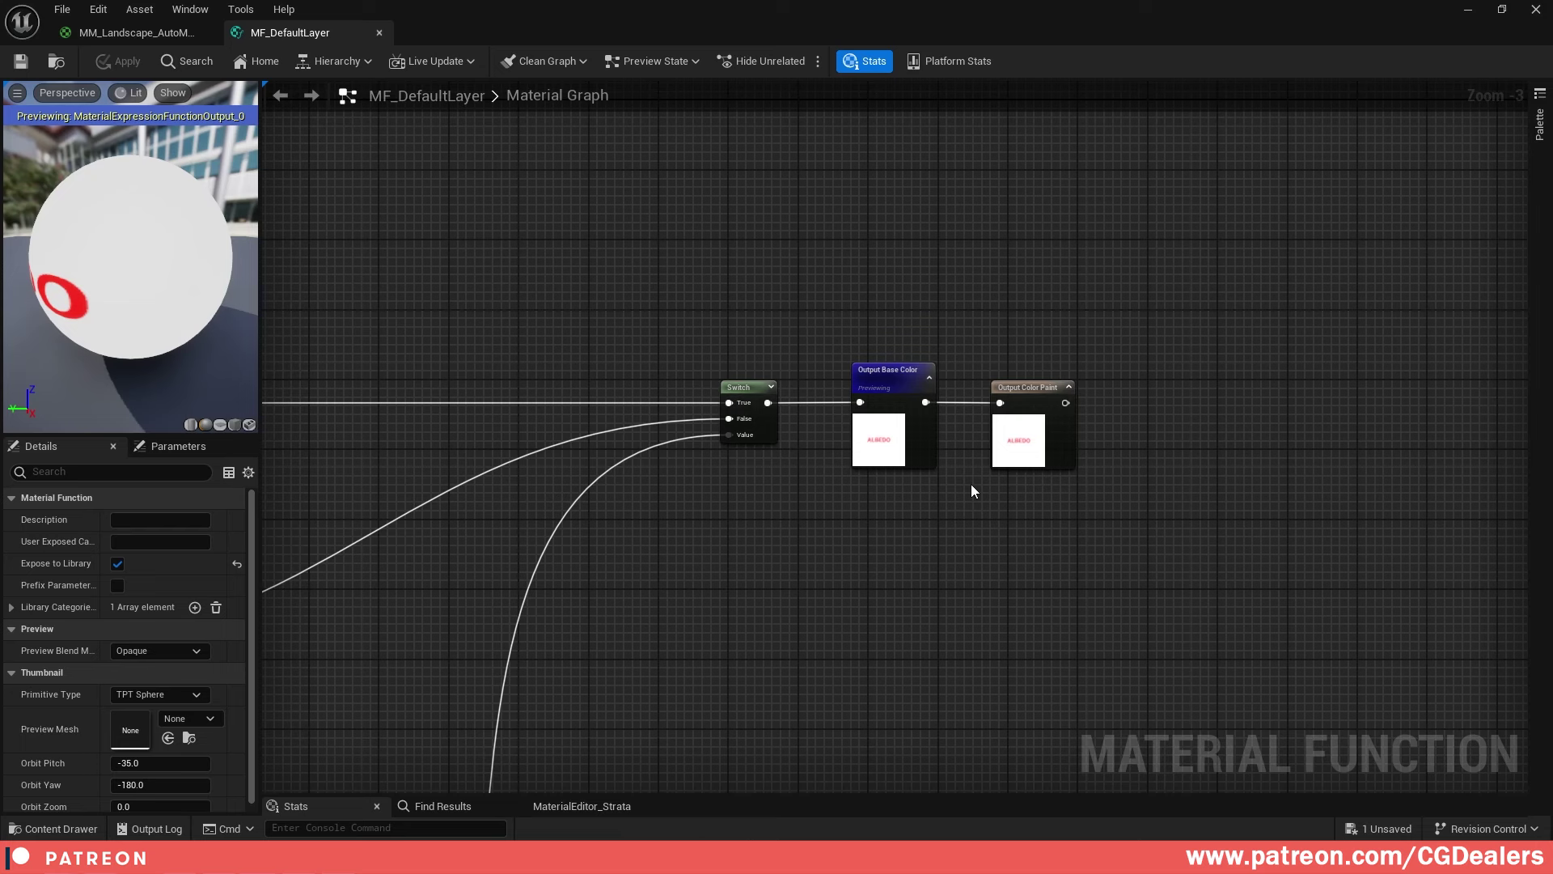
Try adding a FunctionOutput node below Output Color Paint and compare it with that node's name and sort priority
scroll(970, 538, up, 2)
right_click(969, 537)
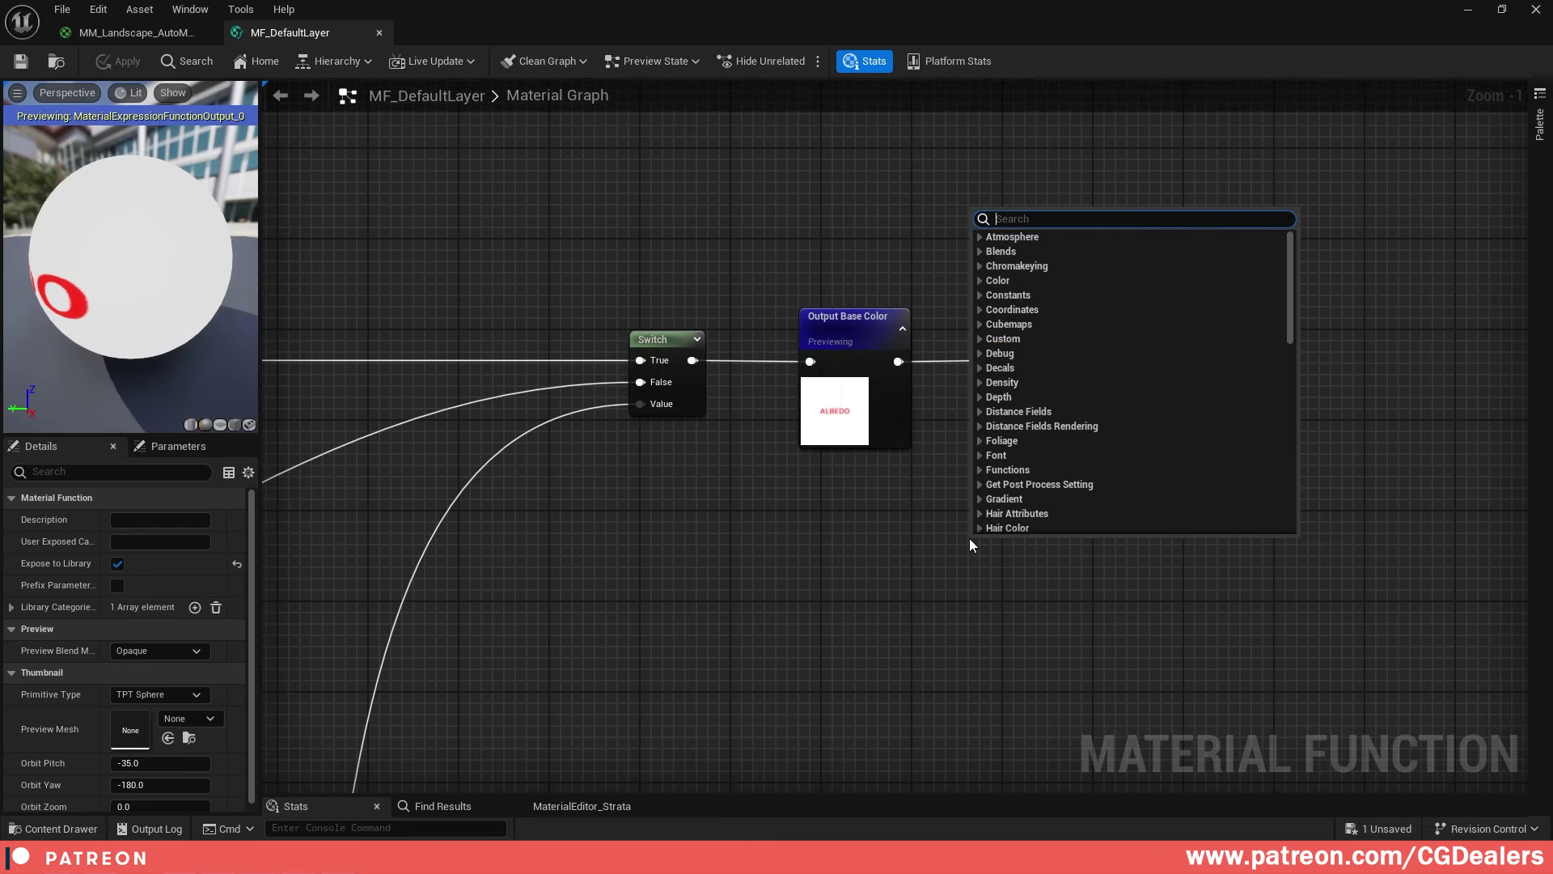
text(output)
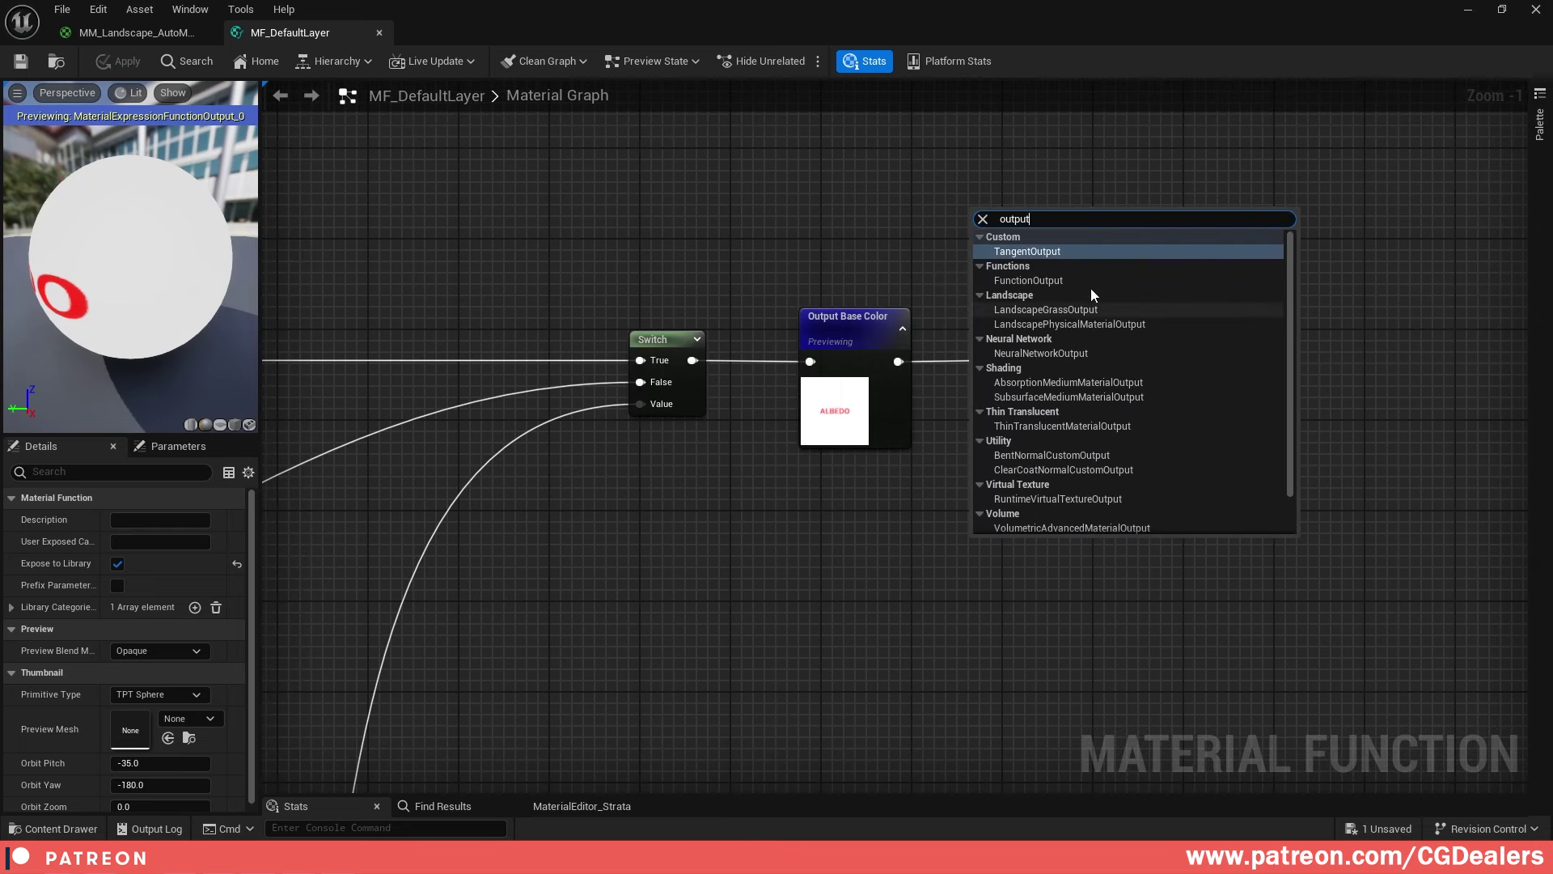
click(1018, 277)
drag(981, 560, 1025, 522)
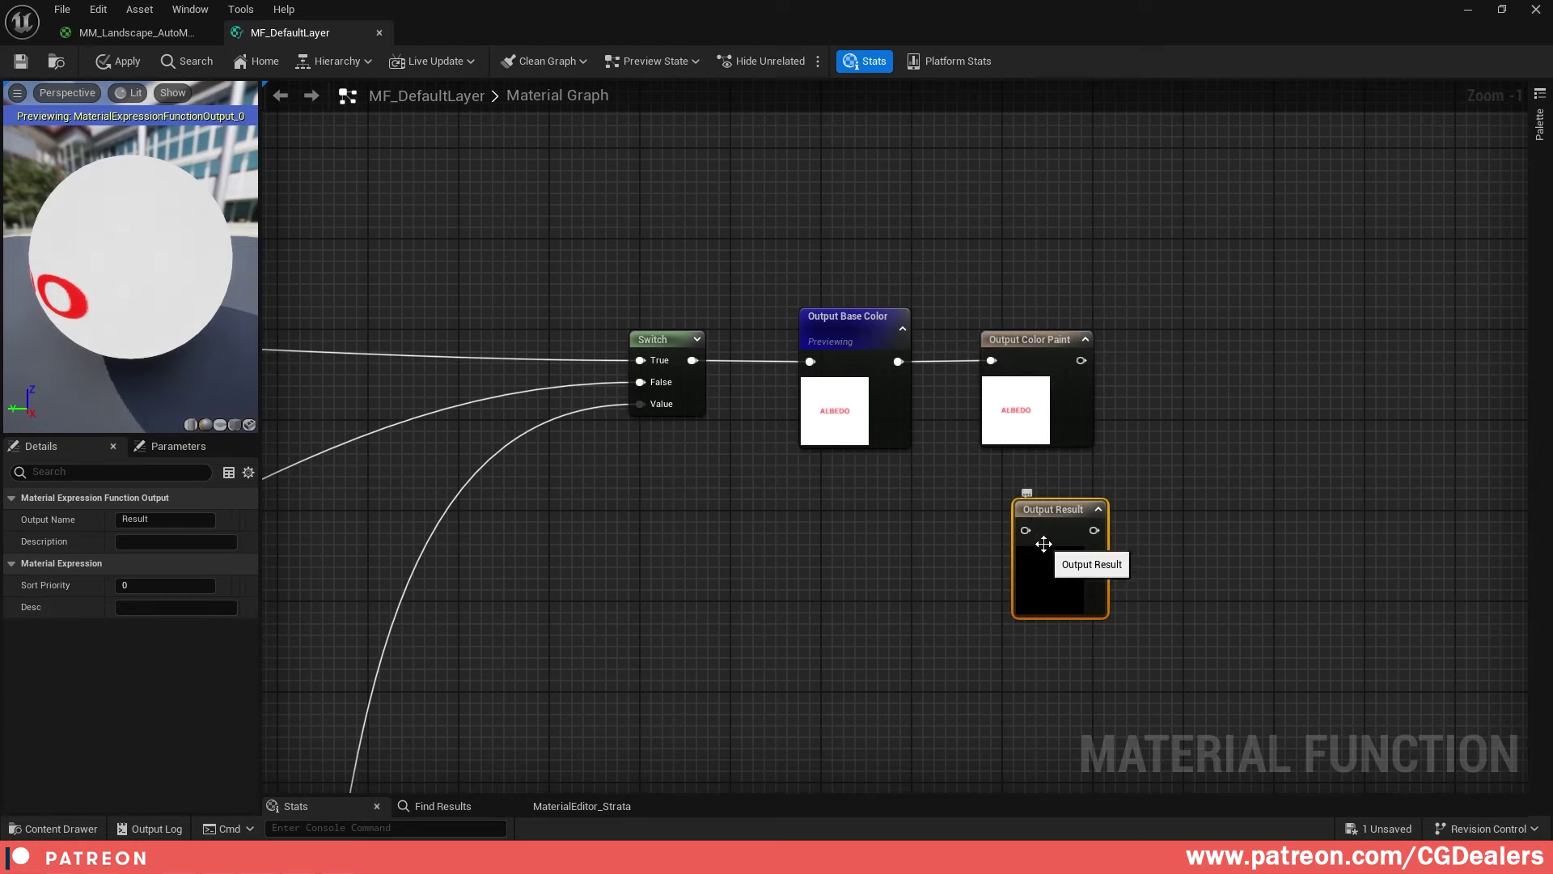
click(1040, 394)
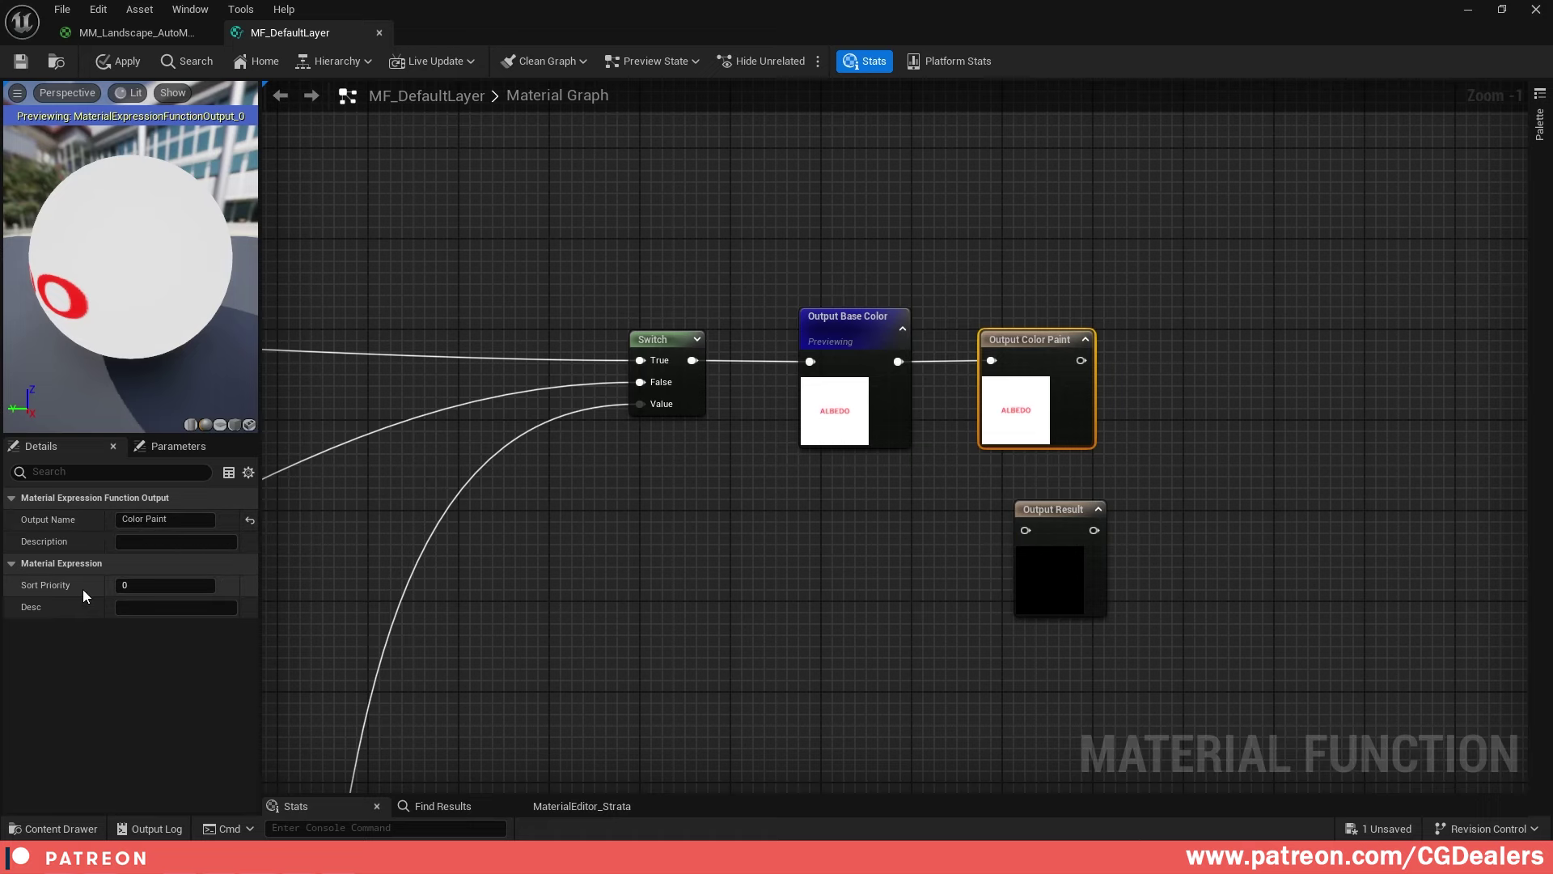
scroll(983, 474, down, 1)
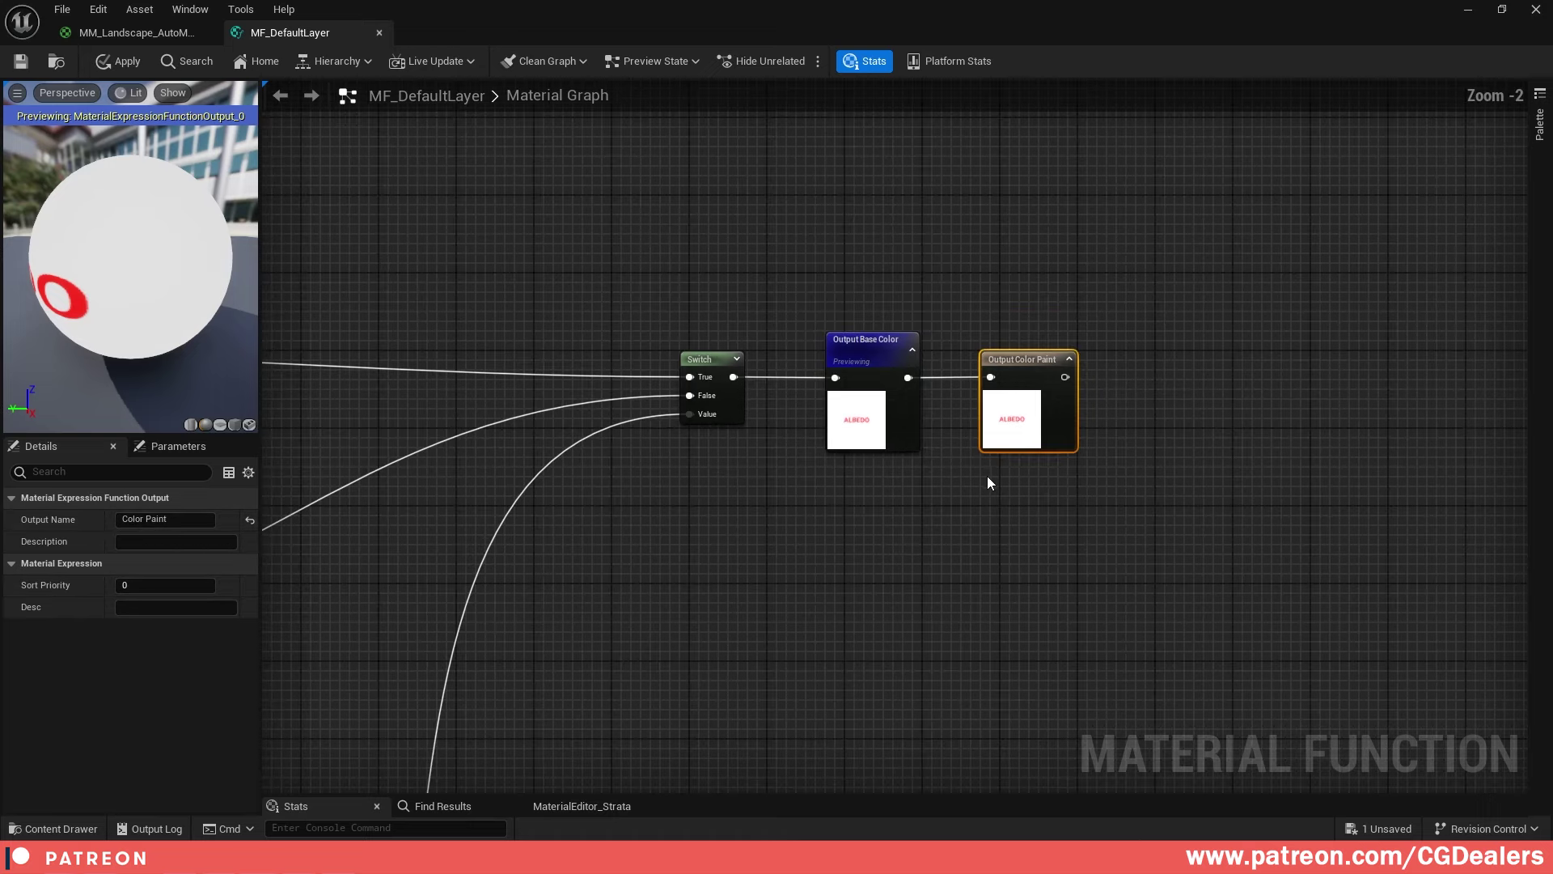
Examine the normal branch of the function, from the texture samples through the switches to Output Normal Near and Output Normal Far
click(1000, 557)
scroll(832, 570, down, 7)
right_drag(814, 647, 1007, 420)
scroll(837, 449, up, 6)
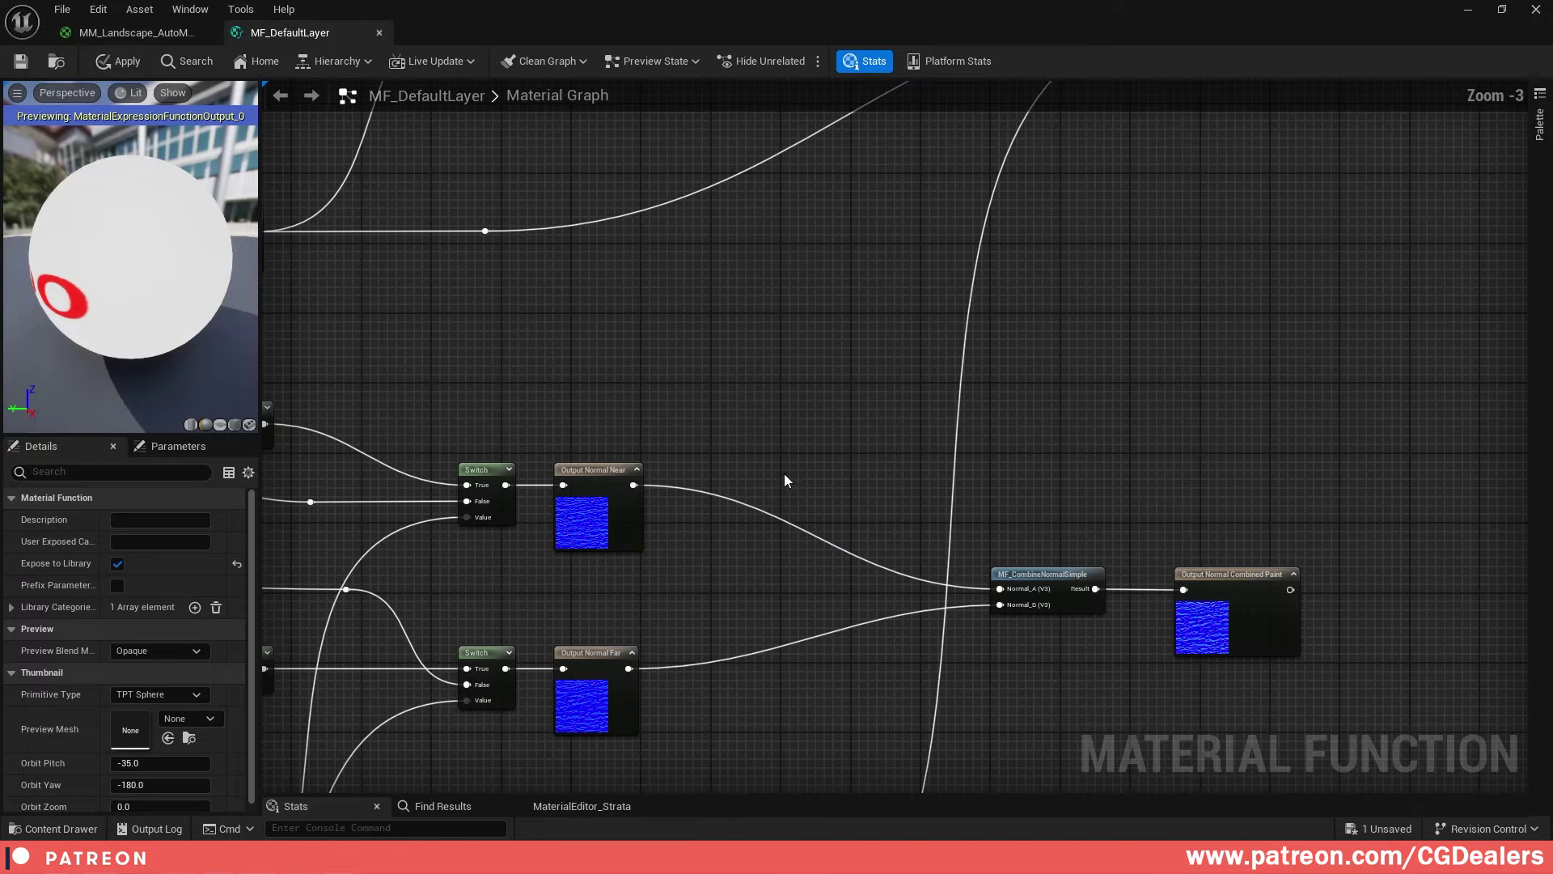
right_drag(625, 392, 936, 306)
scroll(937, 311, up, 2)
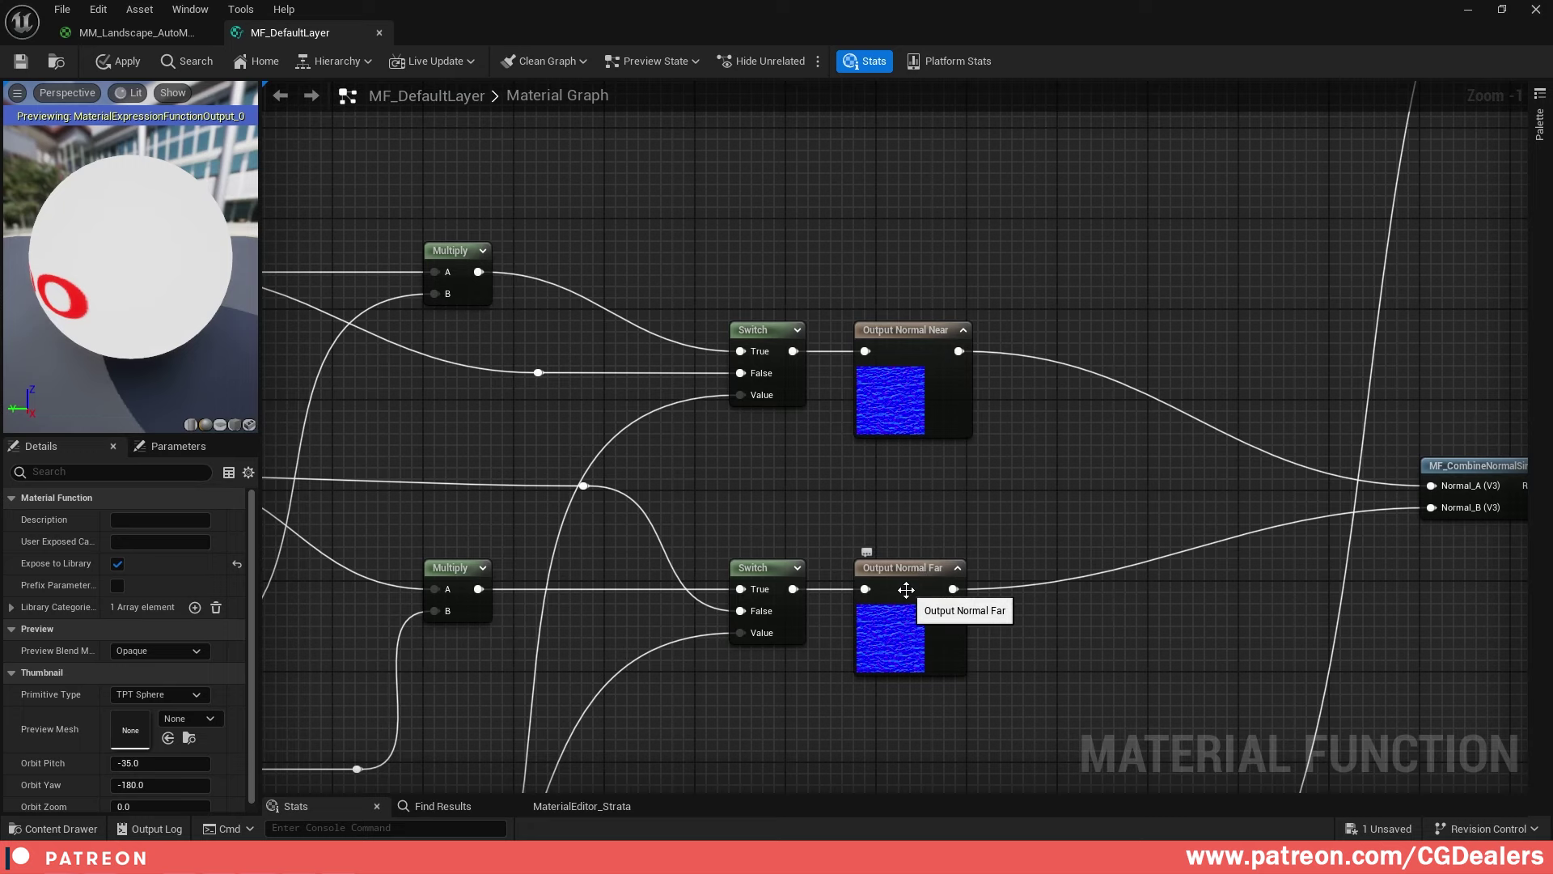
right_drag(967, 496, 984, 488)
right_drag(706, 492, 1081, 484)
scroll(904, 440, down, 2)
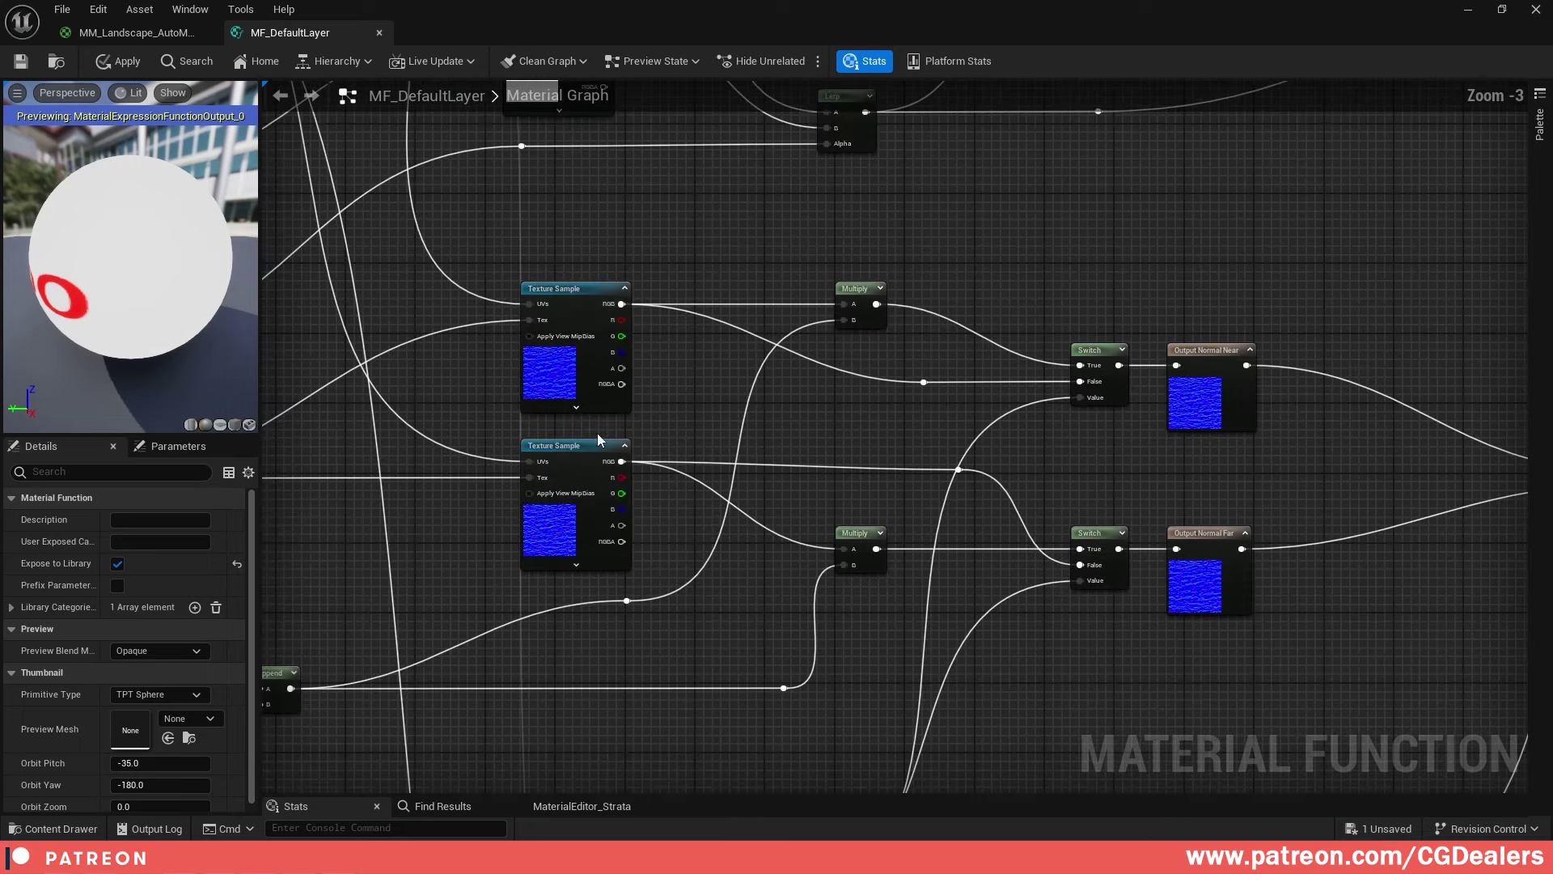
right_drag(597, 433, 825, 453)
scroll(824, 457, down, 2)
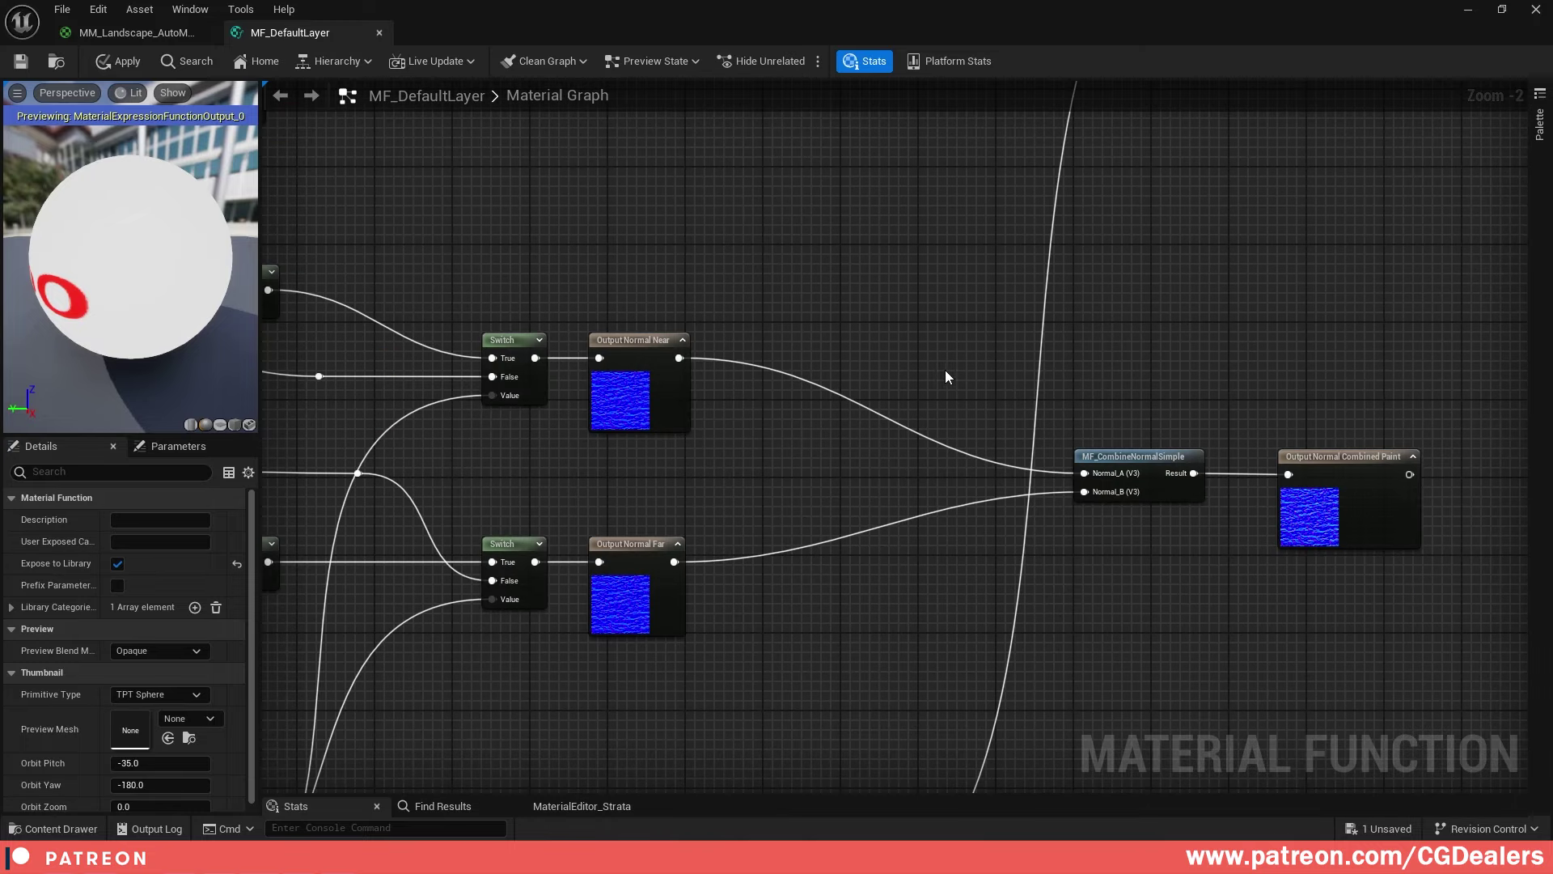
Try adding a second MF_CombineNormalSimple function node below the existing one and delete it
right_drag(1296, 483, 1189, 438)
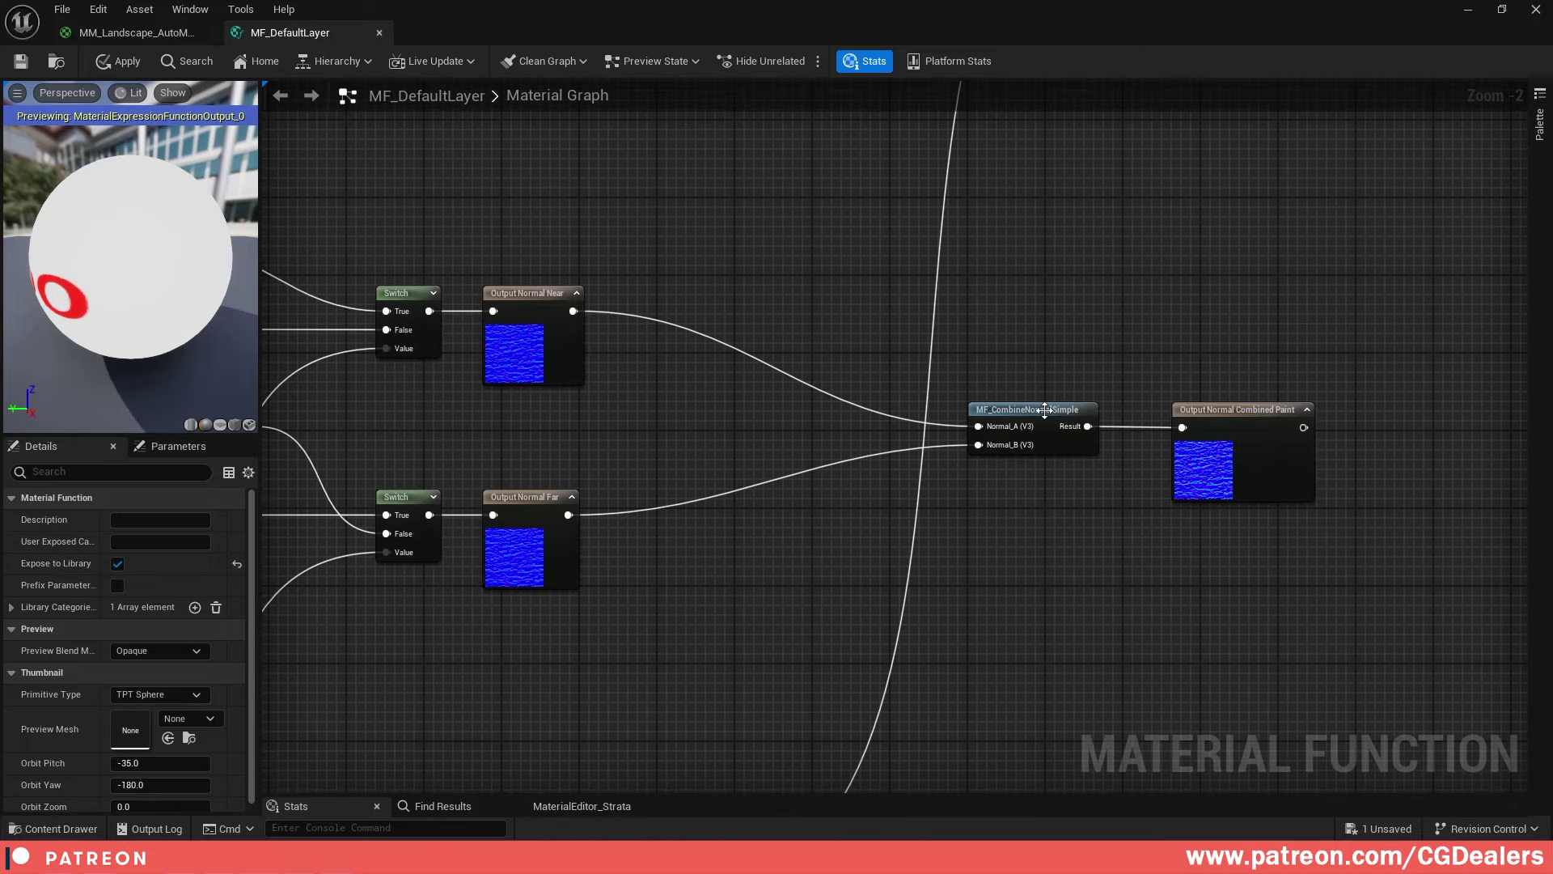
scroll(1005, 495, up, 2)
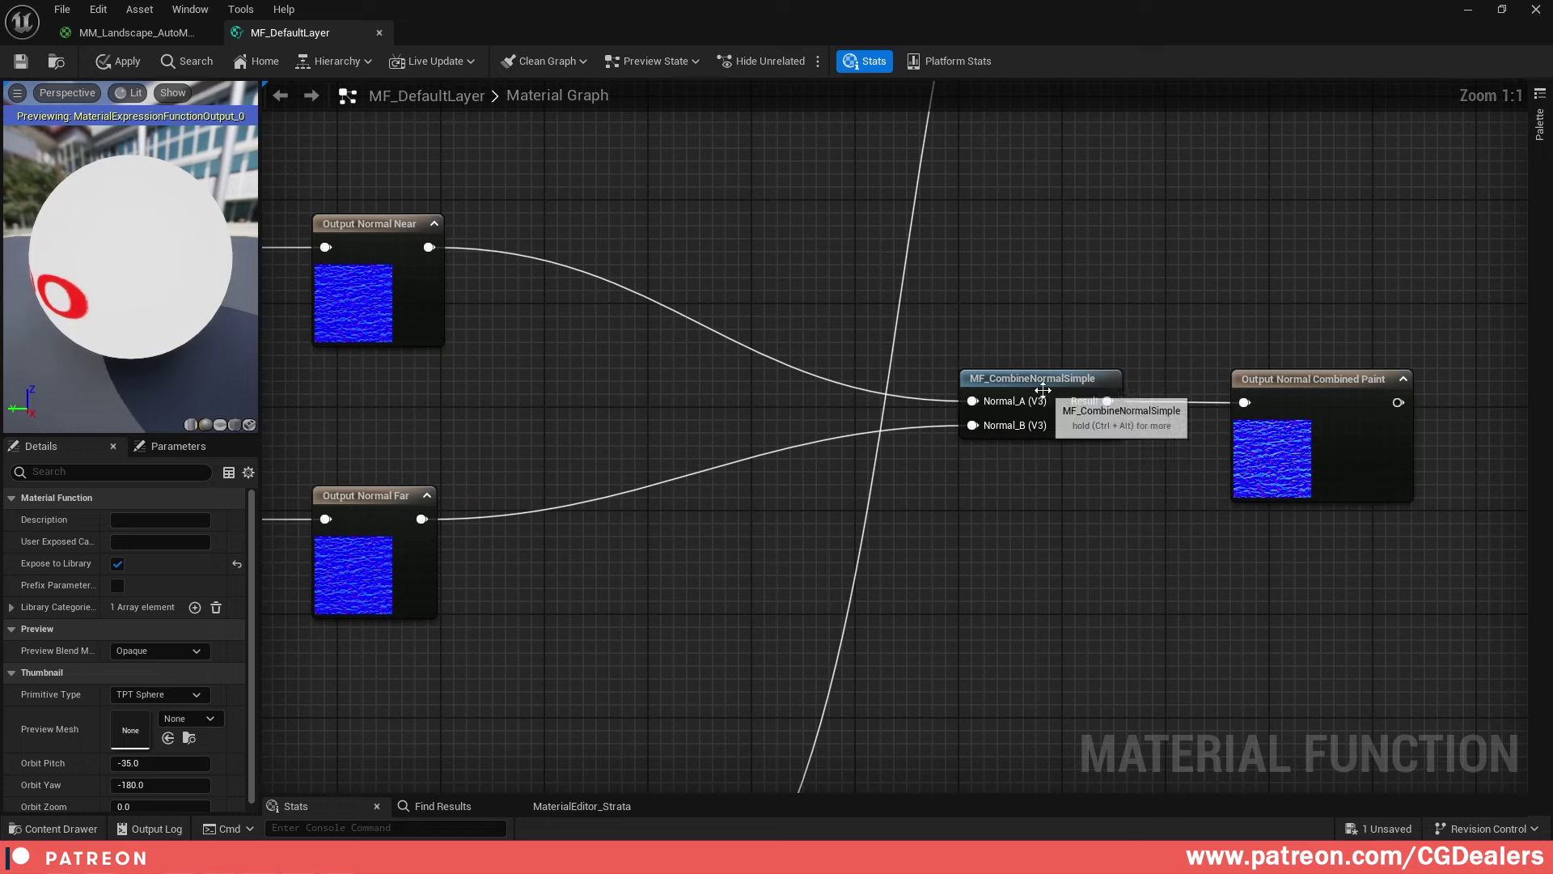
right_click(950, 542)
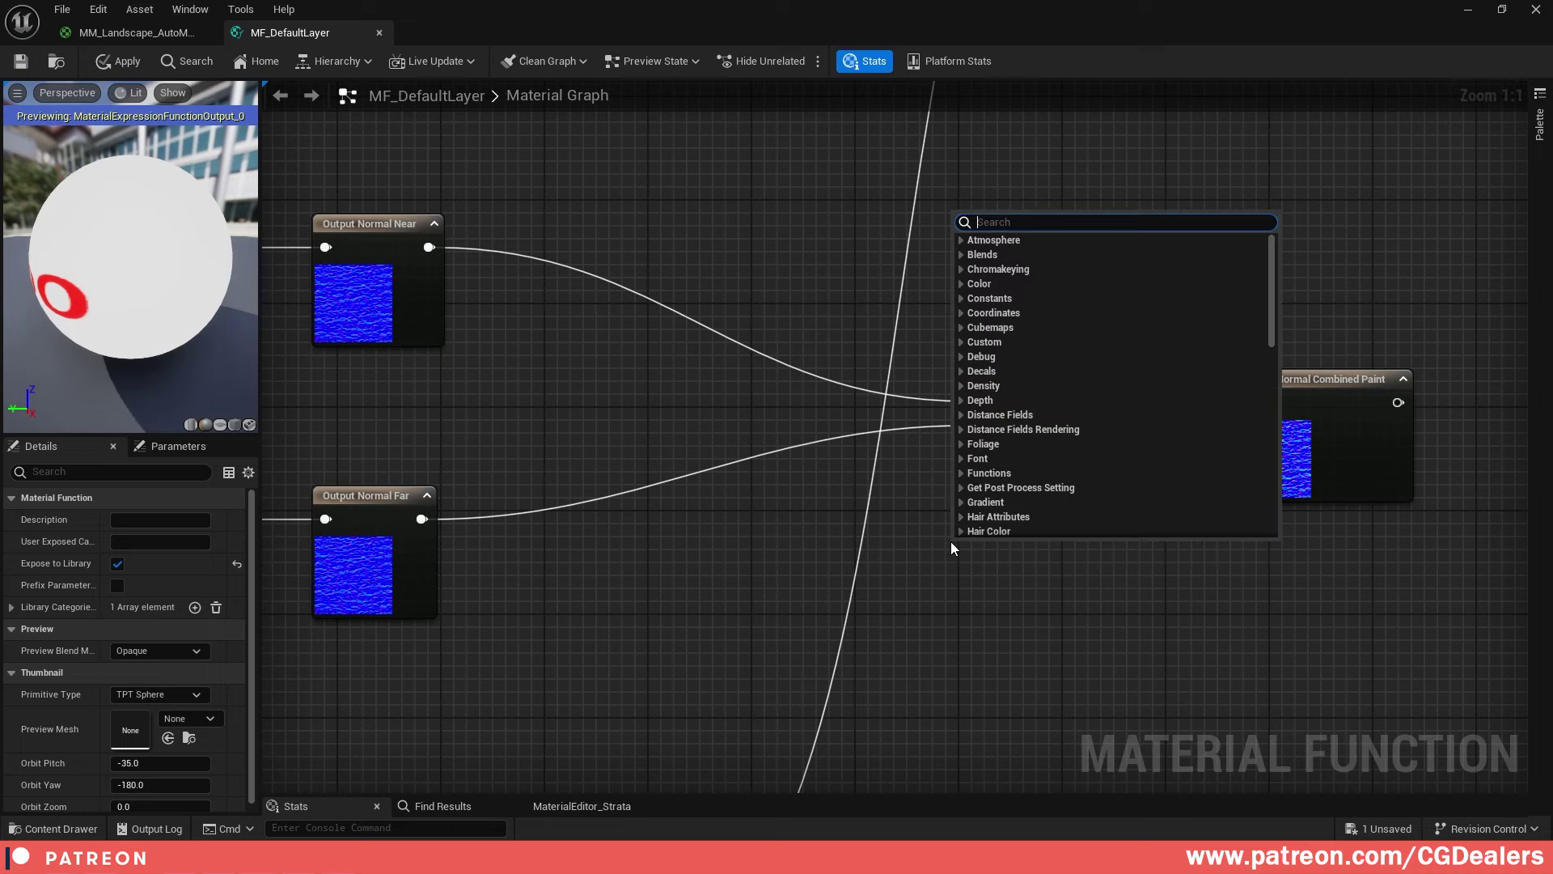
text(MF_)
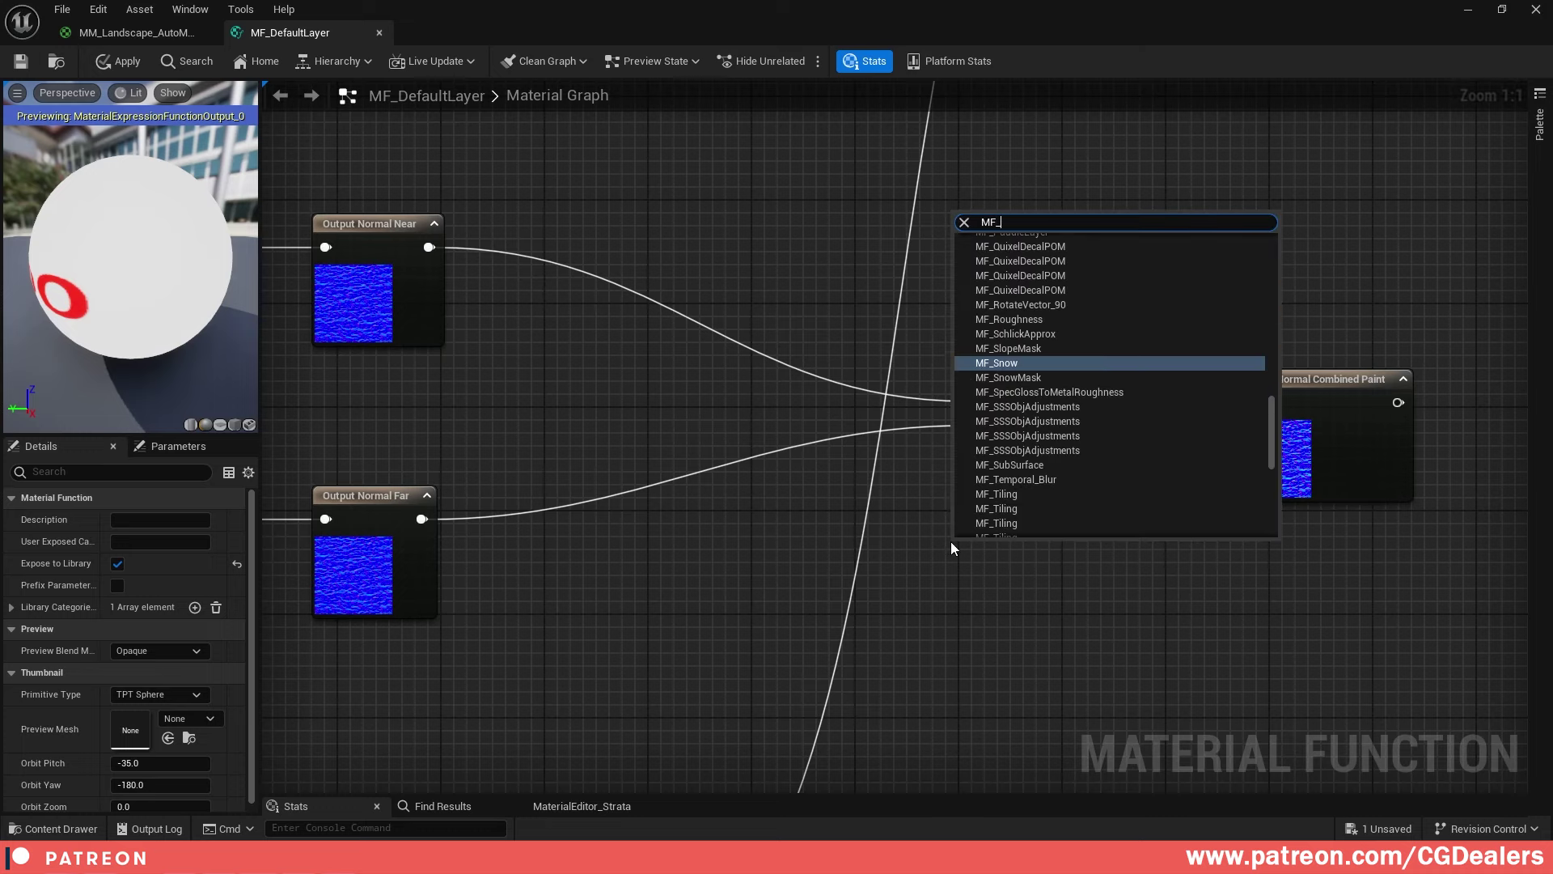
text(combine)
click(1076, 274)
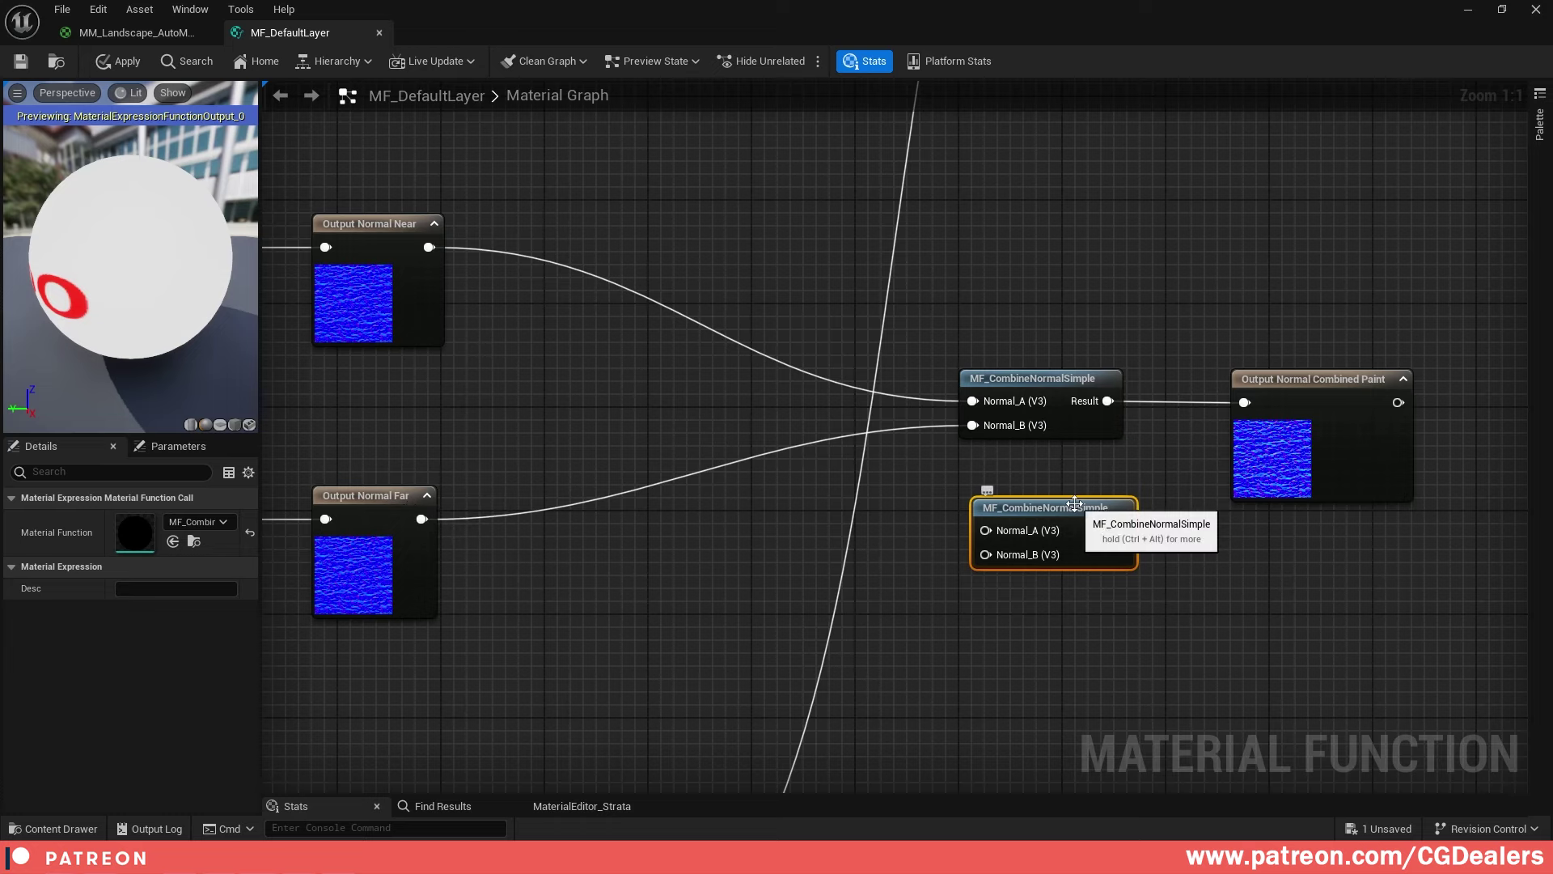
key(Delete)
Check the Output Normal Combined Paint node's settings and add a FunctionOutput node below it
right_drag(1213, 518, 839, 549)
mouse_move(1072, 340)
mouse_down()
mouse_move(929, 489)
mouse_move(818, 547)
mouse_up()
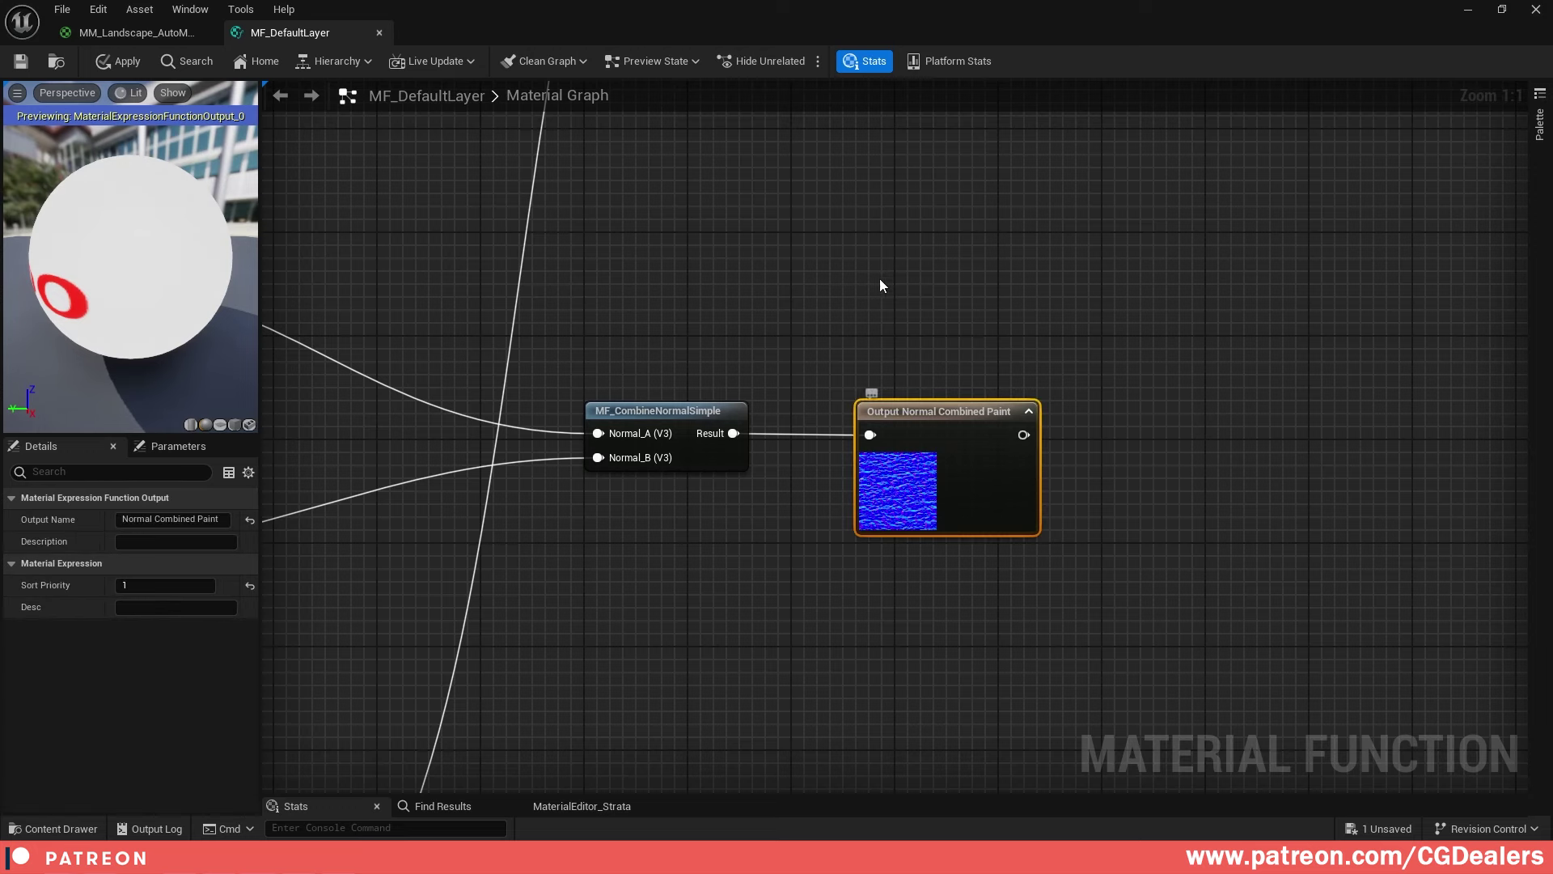
click(832, 529)
right_click(784, 644)
text(outp)
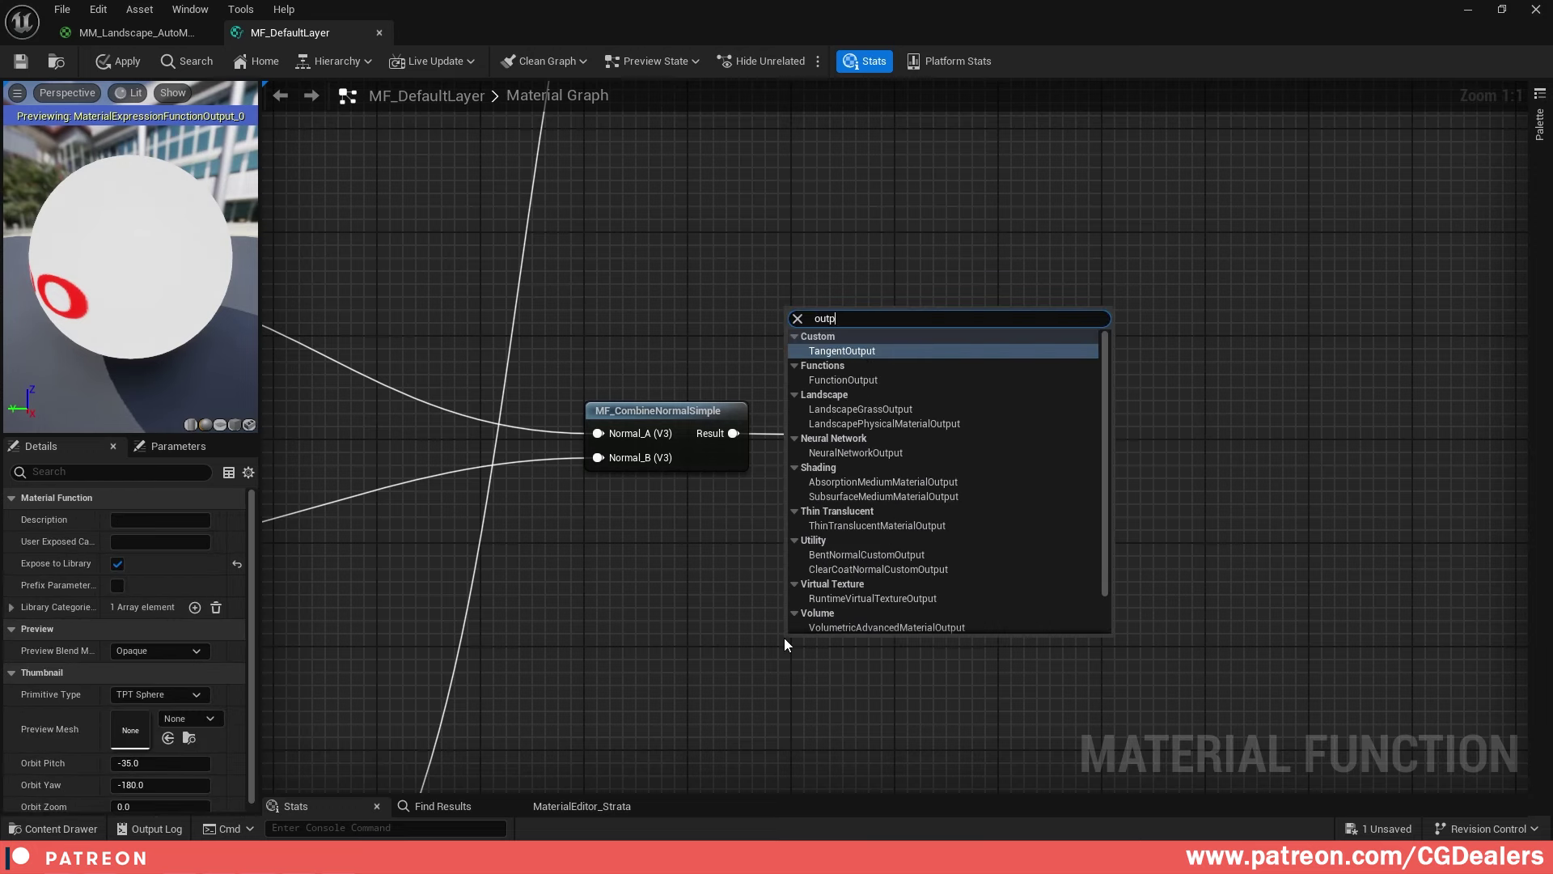
click(857, 380)
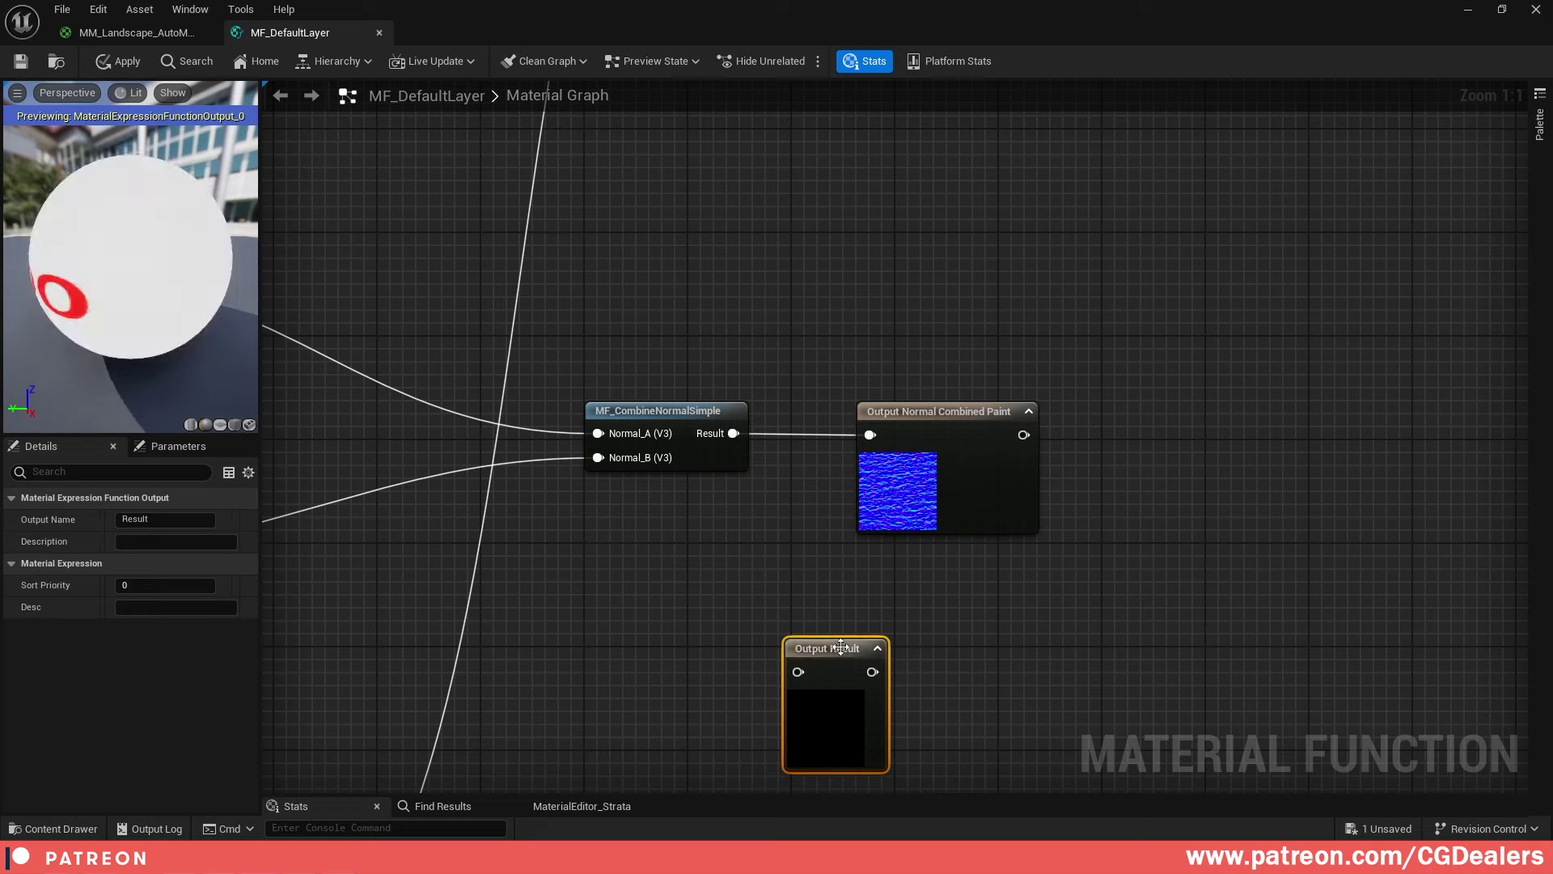
Compare the extra FunctionOutput node with Output Normal Combined Paint's name and sort priority, and delete the extra node
drag(846, 645, 943, 578)
click(922, 461)
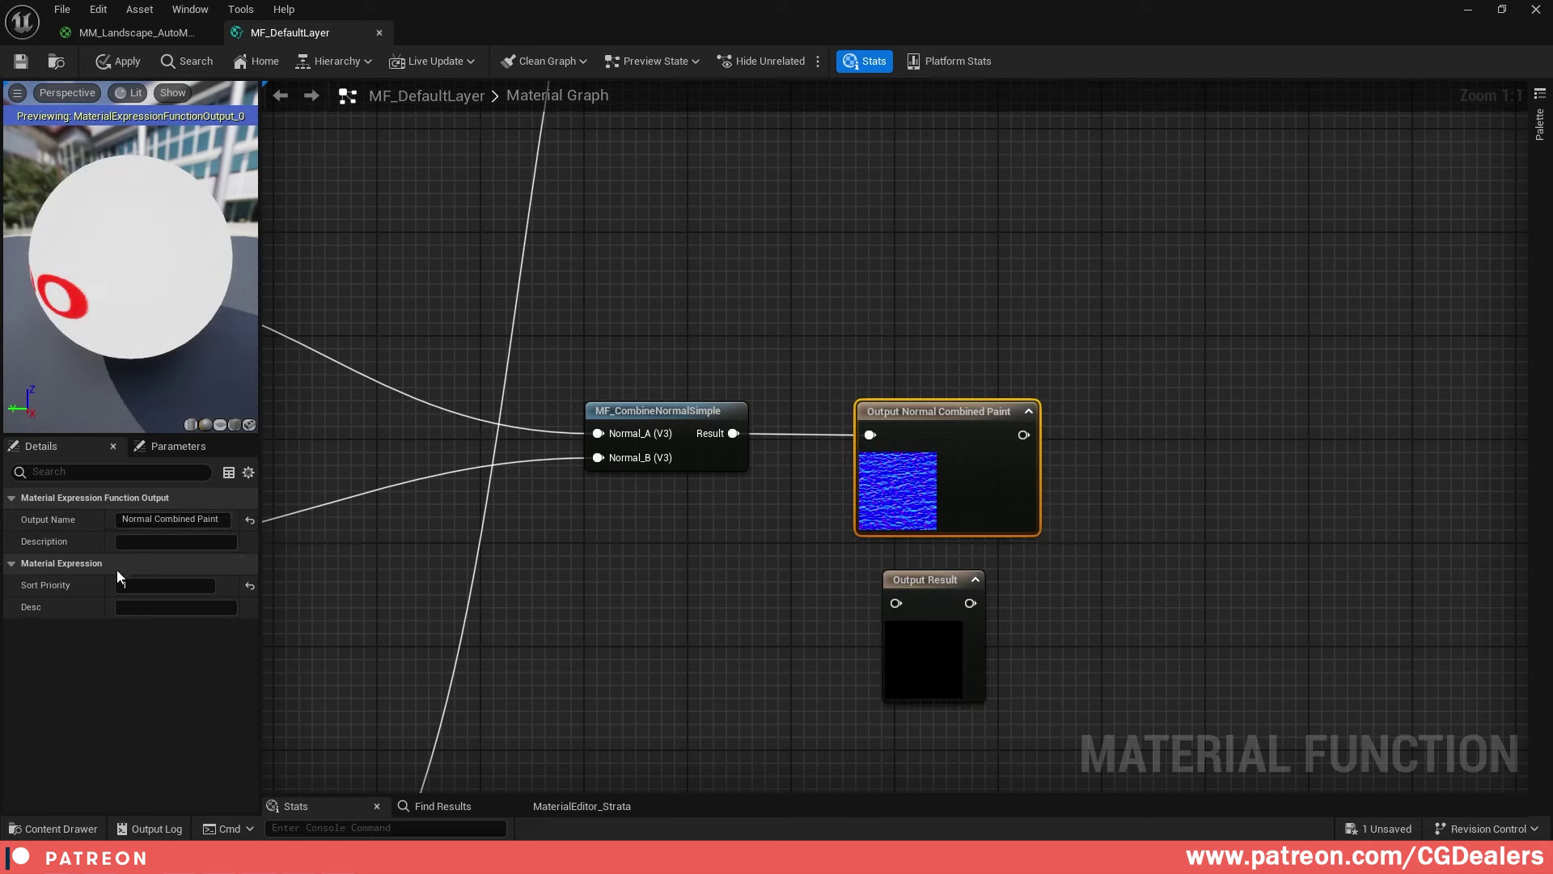
click(919, 642)
key(Delete)
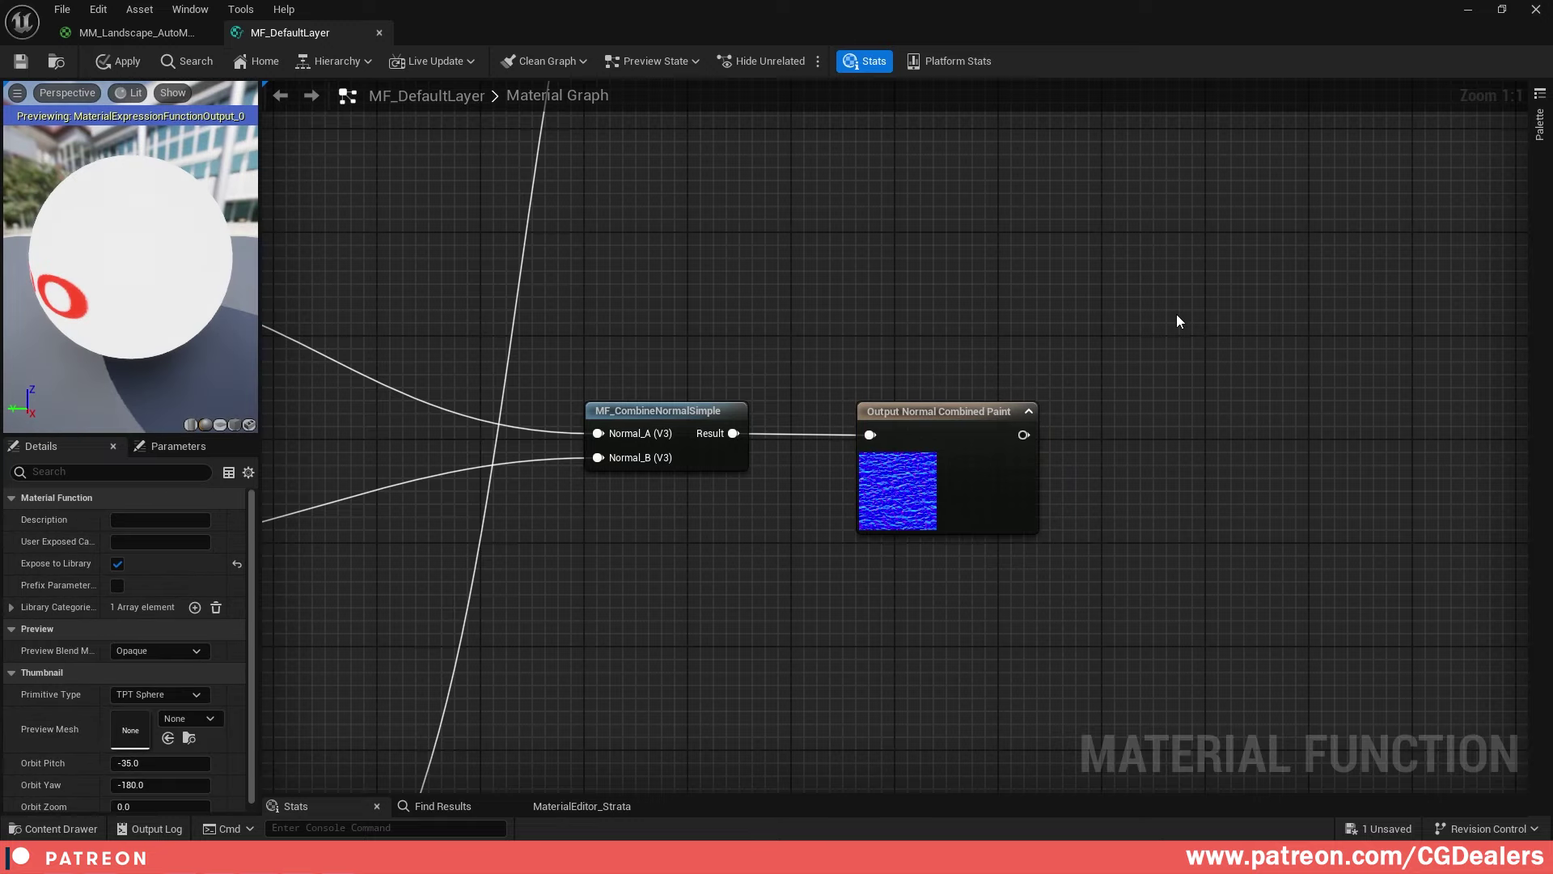
Examine the color outputs and the Displacement section, ending at the settings of its Texture Object node
scroll(1010, 521, down, 2)
right_drag(1082, 250, 1009, 516)
right_drag(1148, 122, 931, 372)
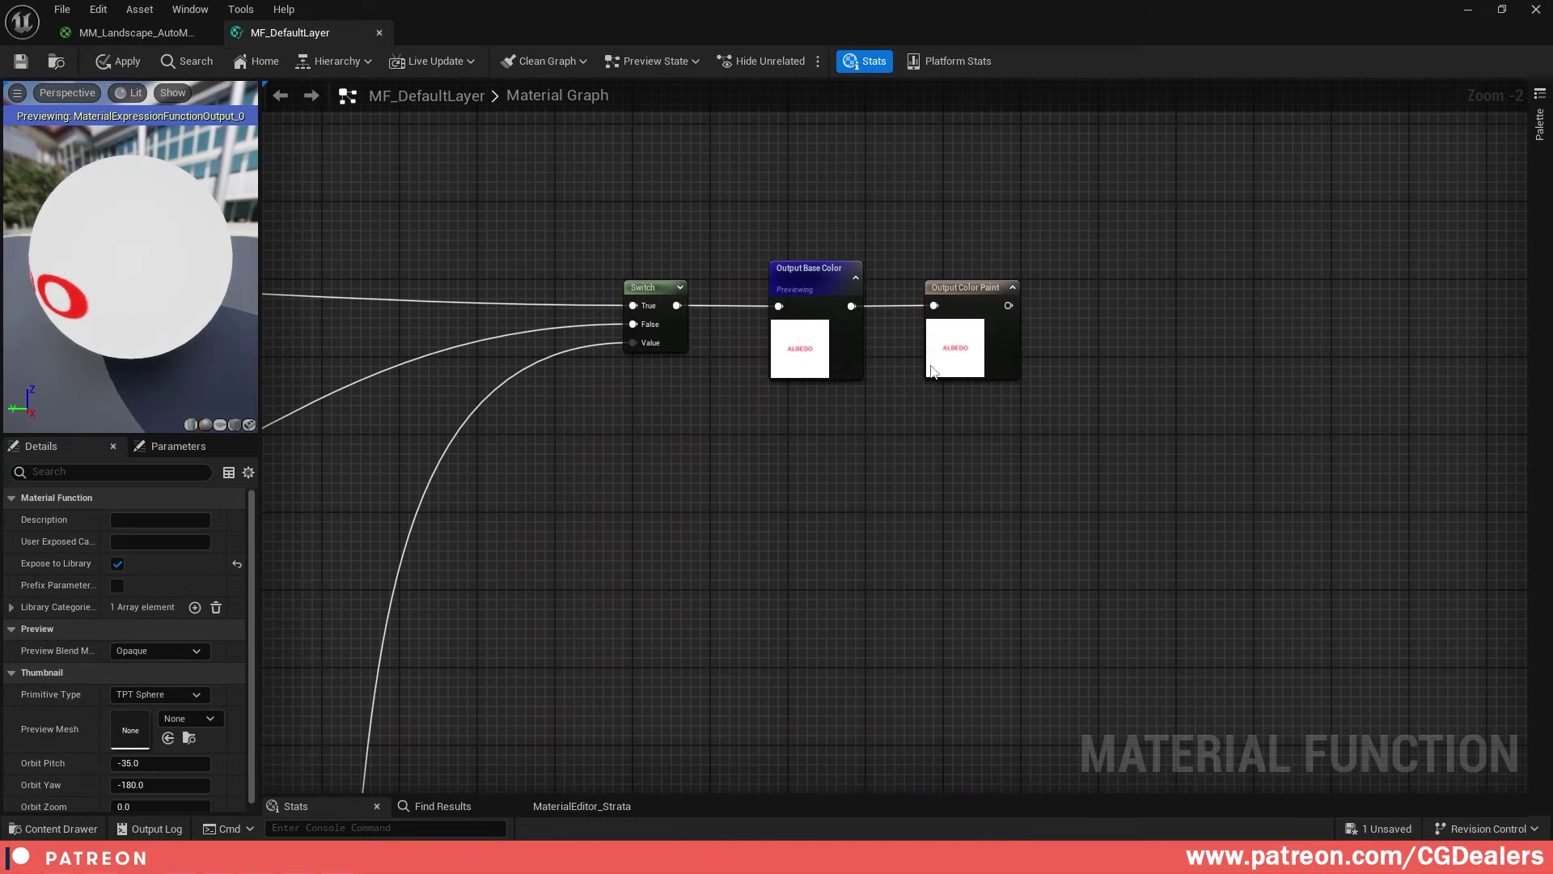
scroll(824, 511, down, 6)
right_drag(830, 617, 1111, 261)
scroll(718, 485, up, 6)
right_drag(404, 567, 744, 421)
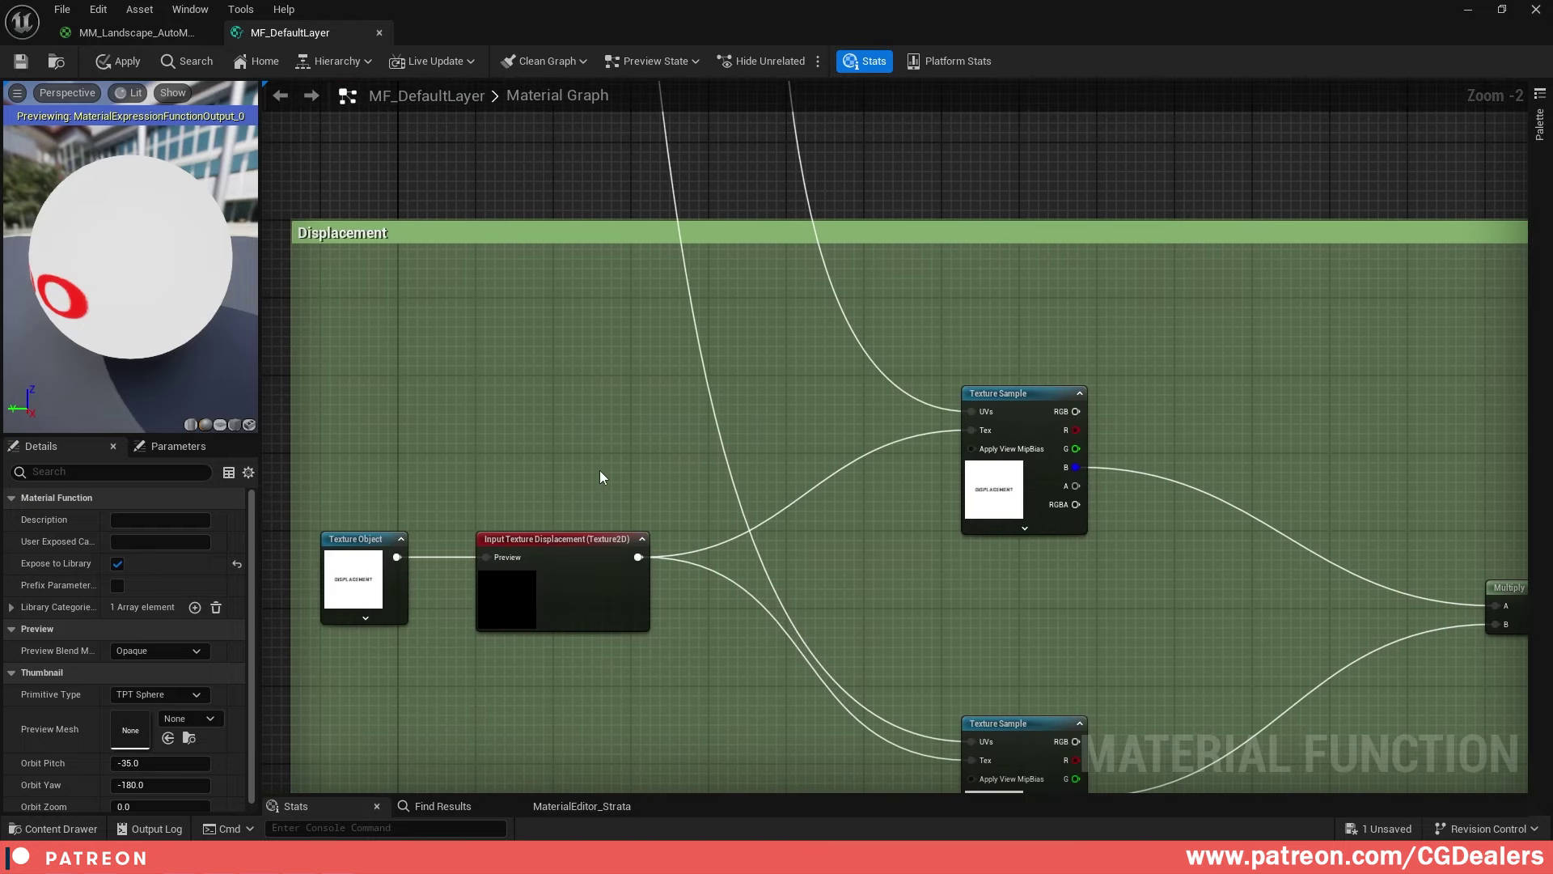
right_drag(411, 534, 683, 414)
scroll(682, 409, up, 2)
click(611, 433)
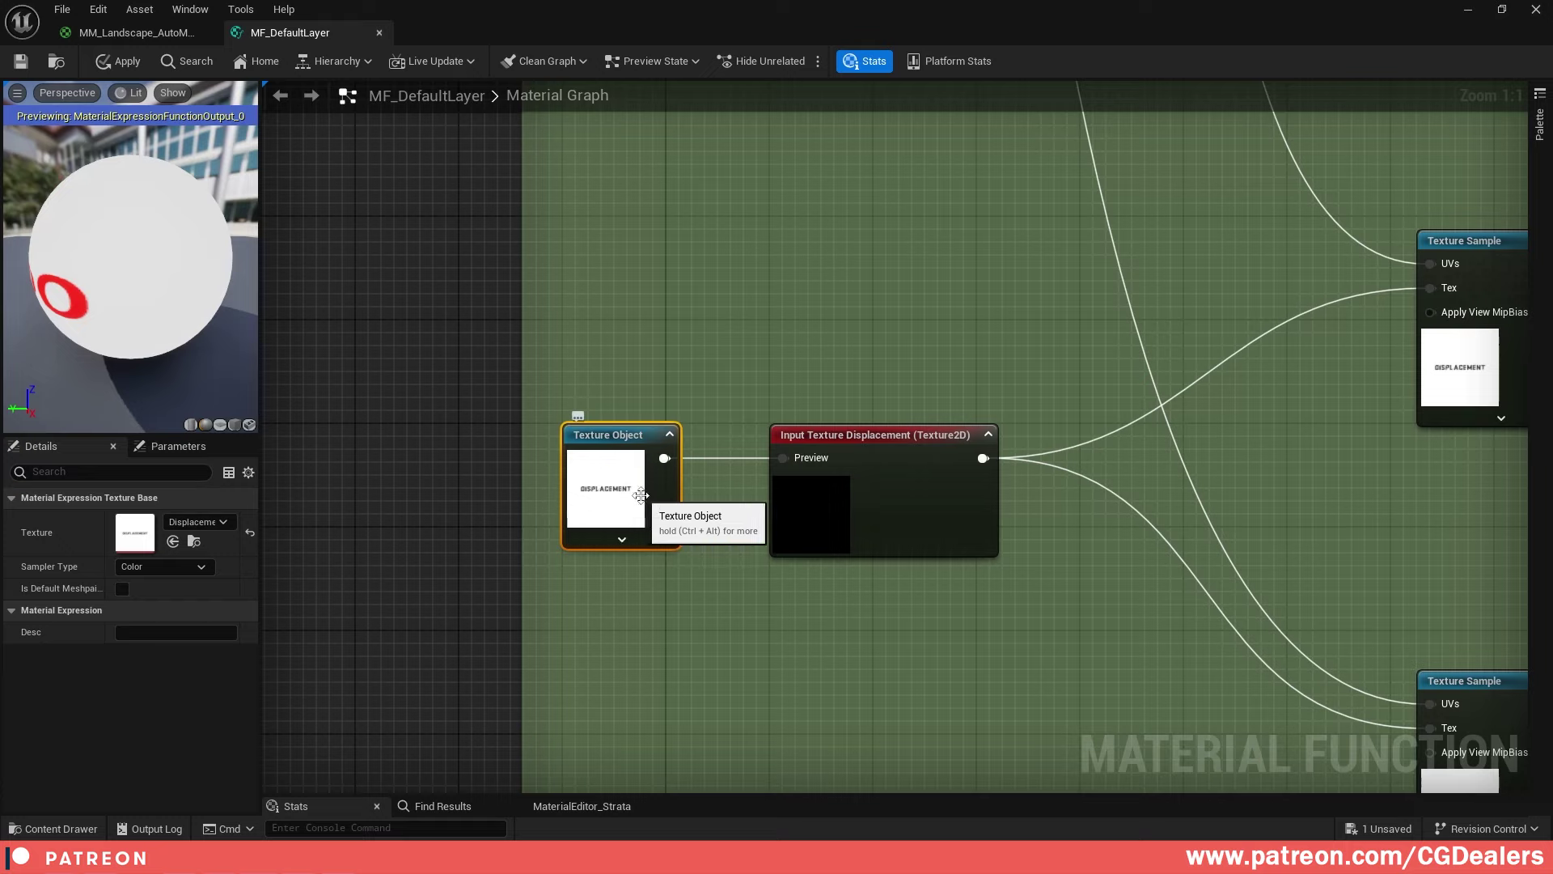
Try adding a second TextureObject node above the displacement Texture Object and delete it
right_click(622, 337)
text(texture obj)
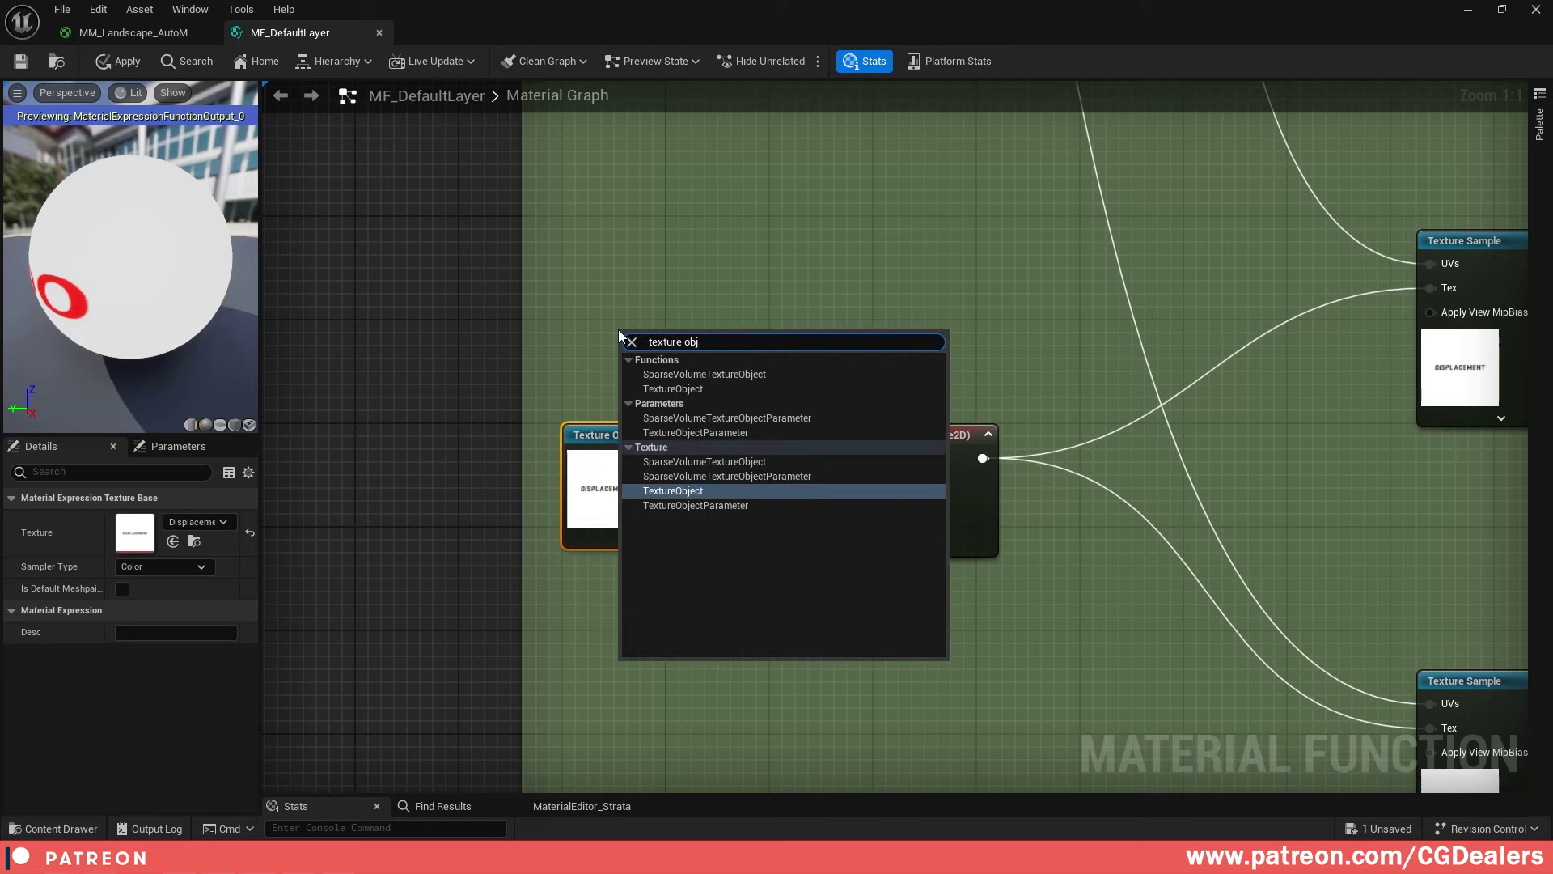
click(686, 491)
drag(694, 340, 685, 263)
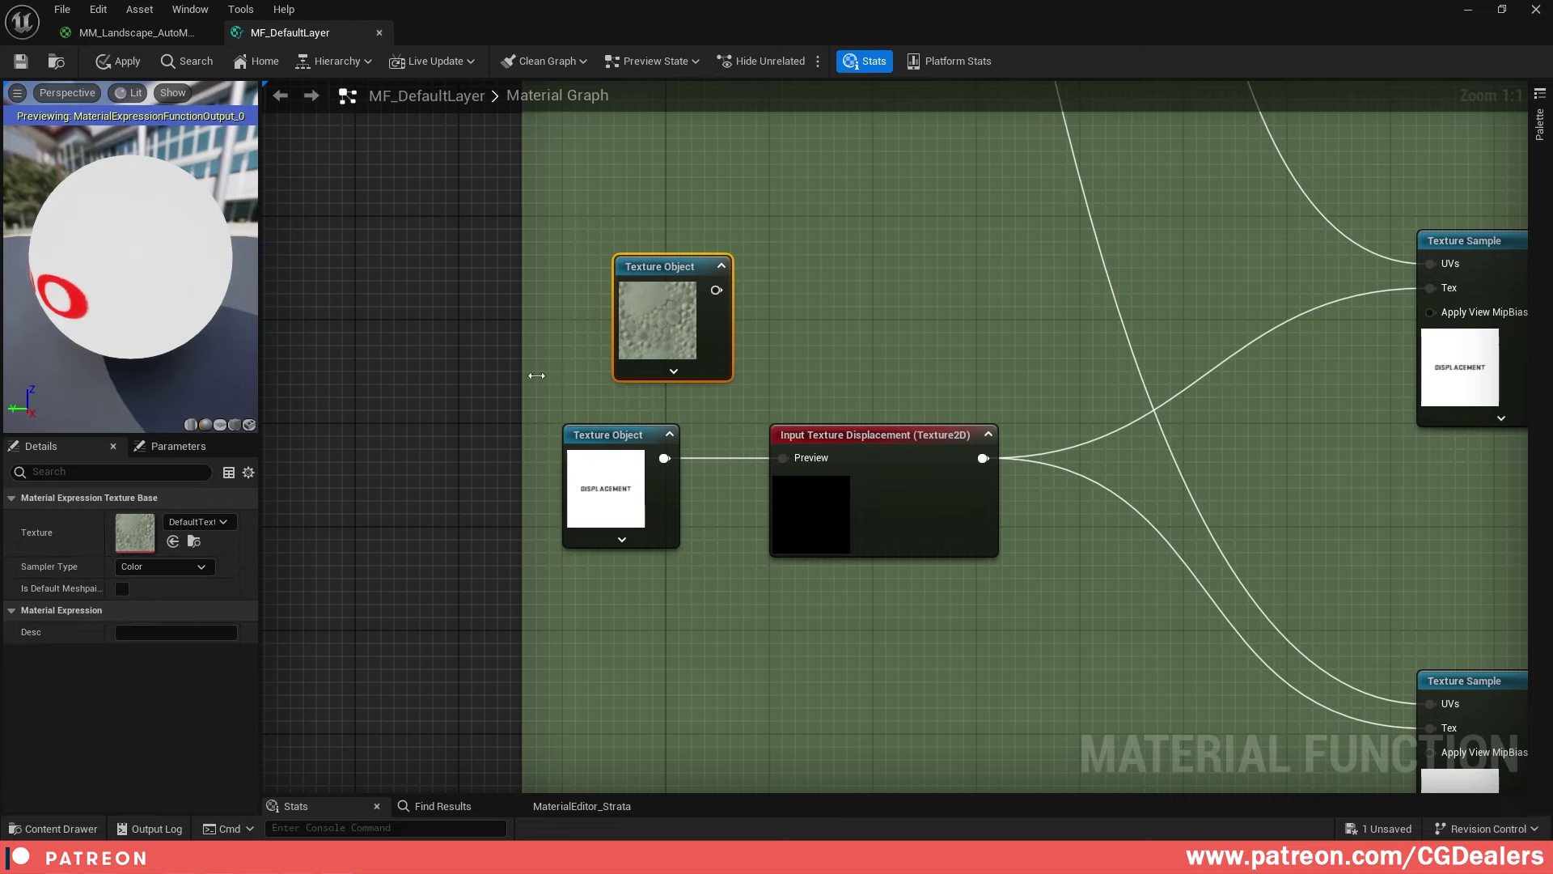
key(Delete)
Try adding a FunctionInput node below Input Texture Displacement with its input type set to Function Input Texture 2D
click(694, 395)
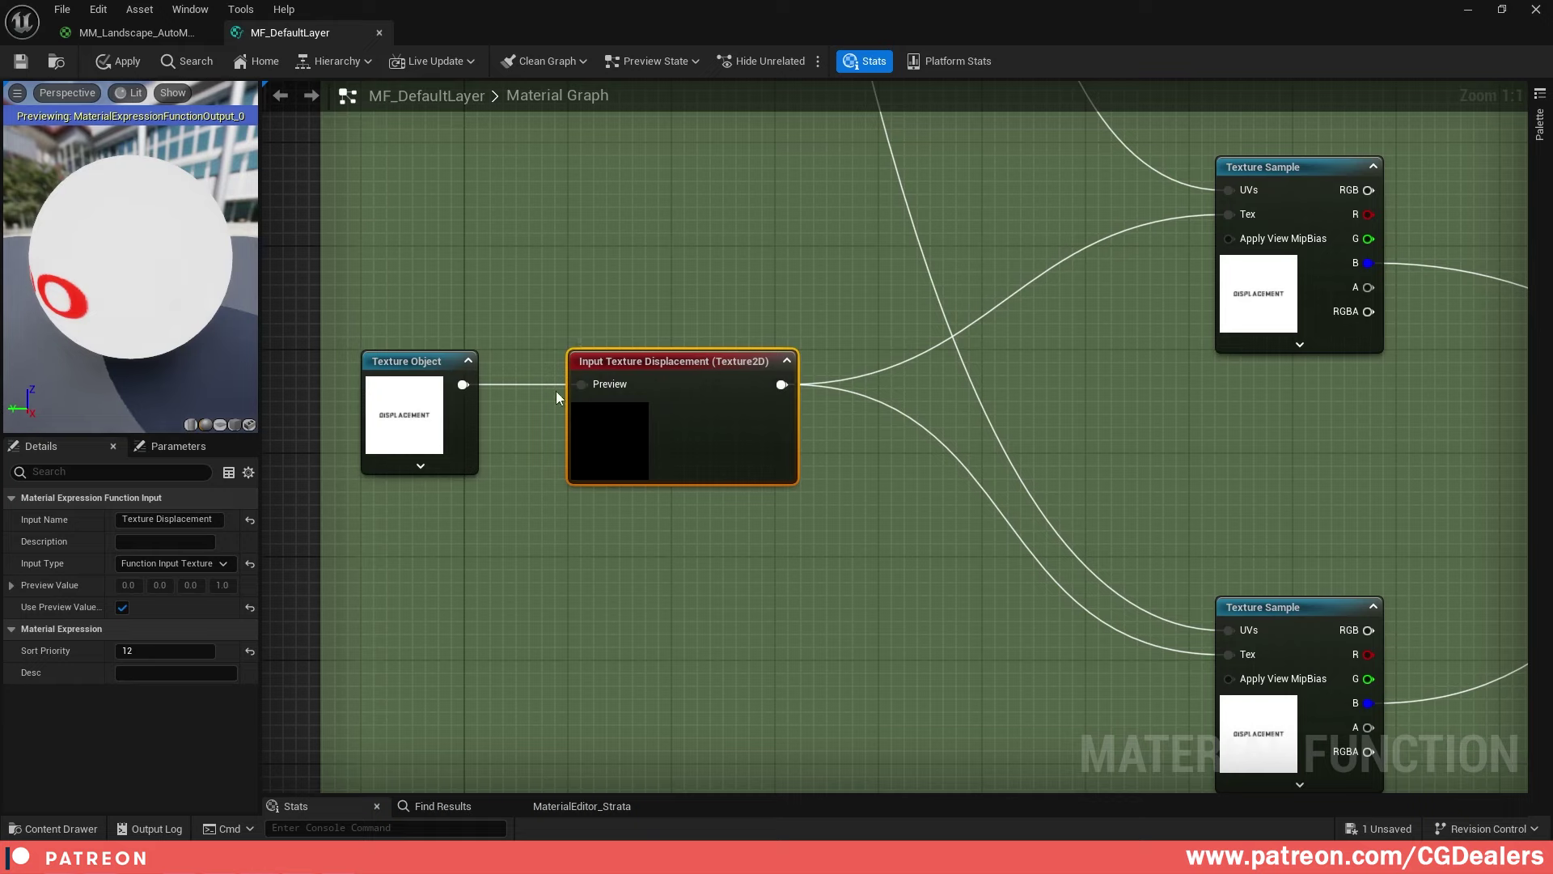
right_click(690, 569)
text(function)
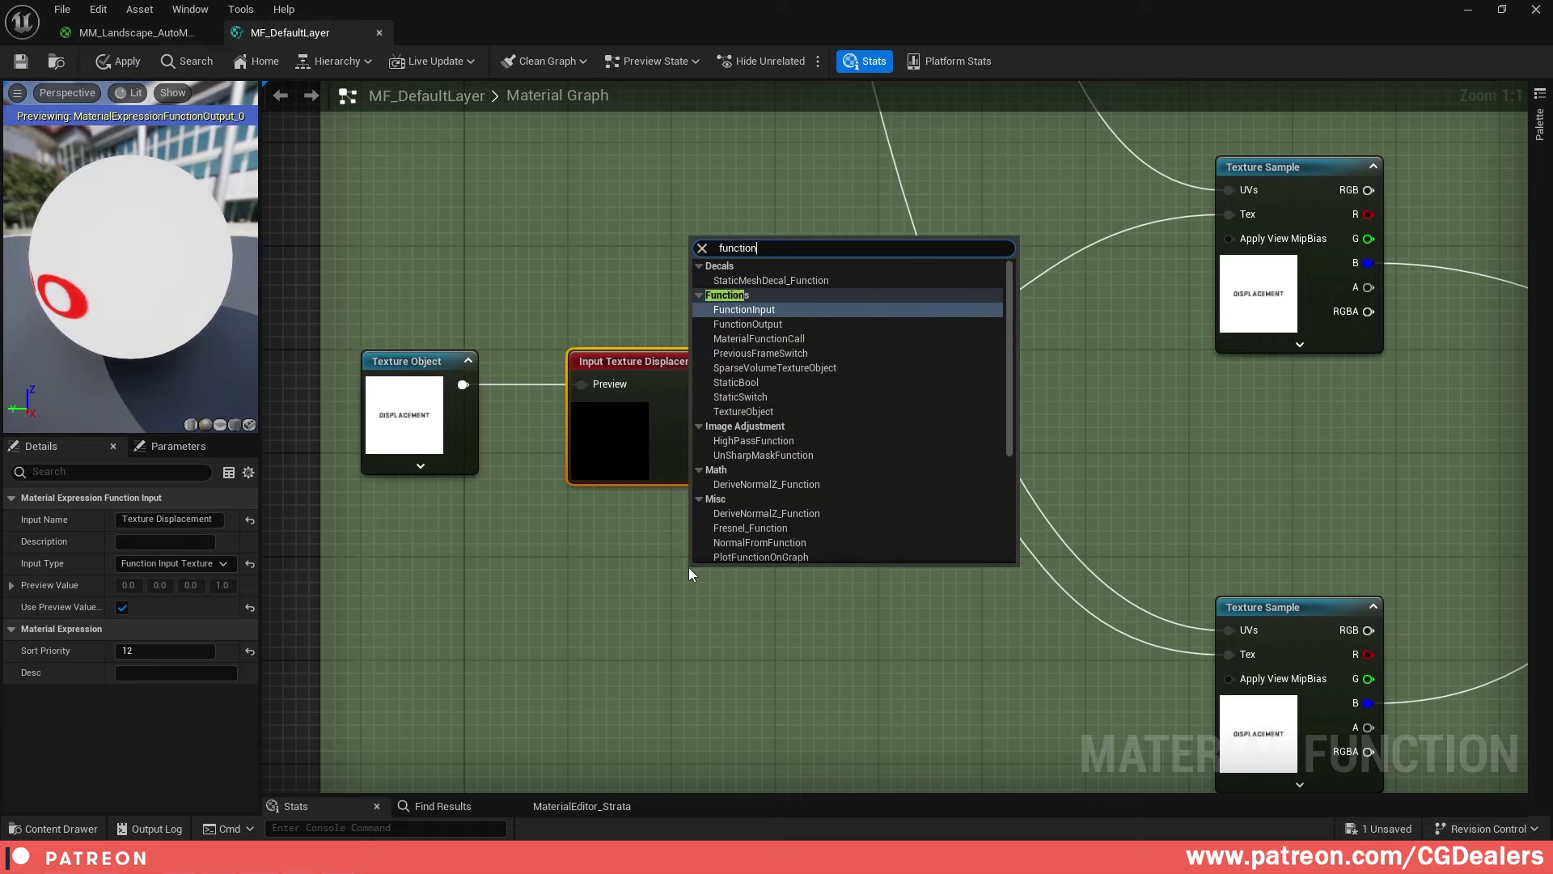
click(783, 313)
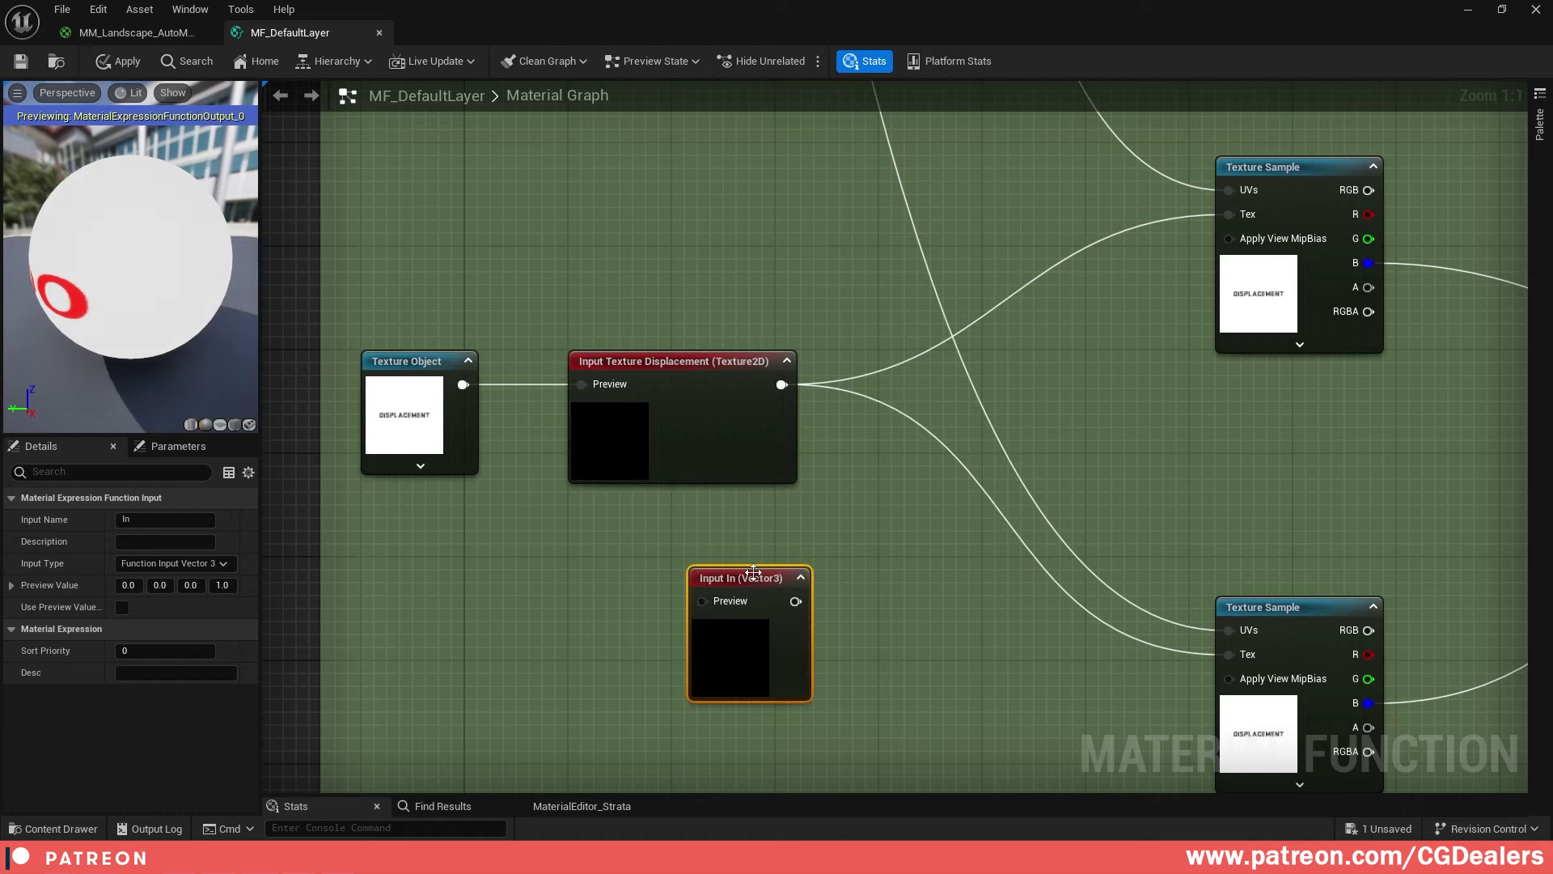
drag(753, 572, 673, 523)
click(683, 419)
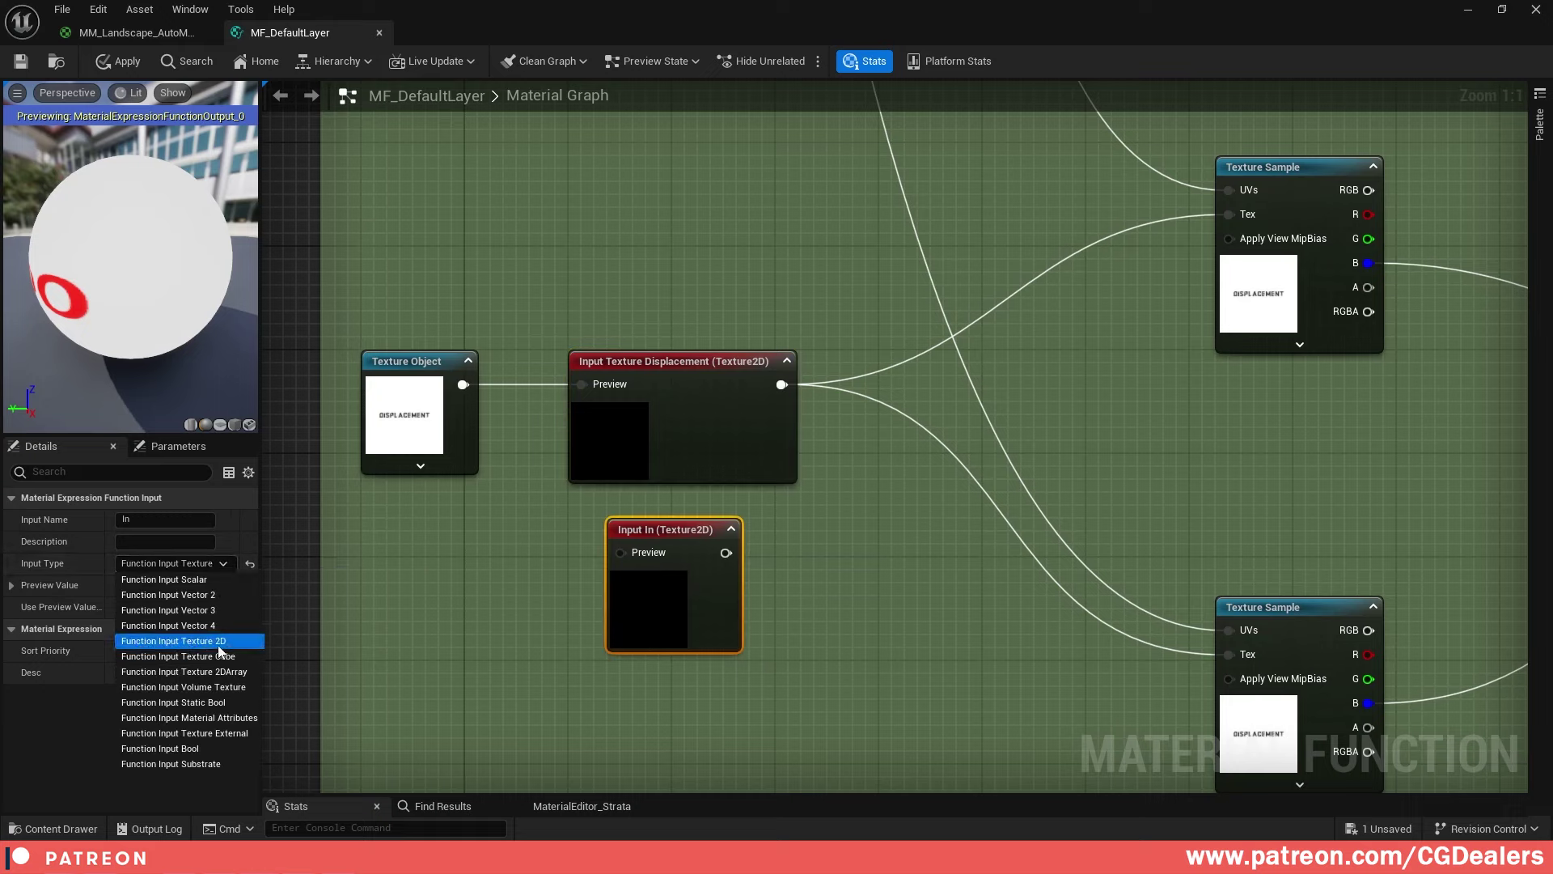
click(219, 646)
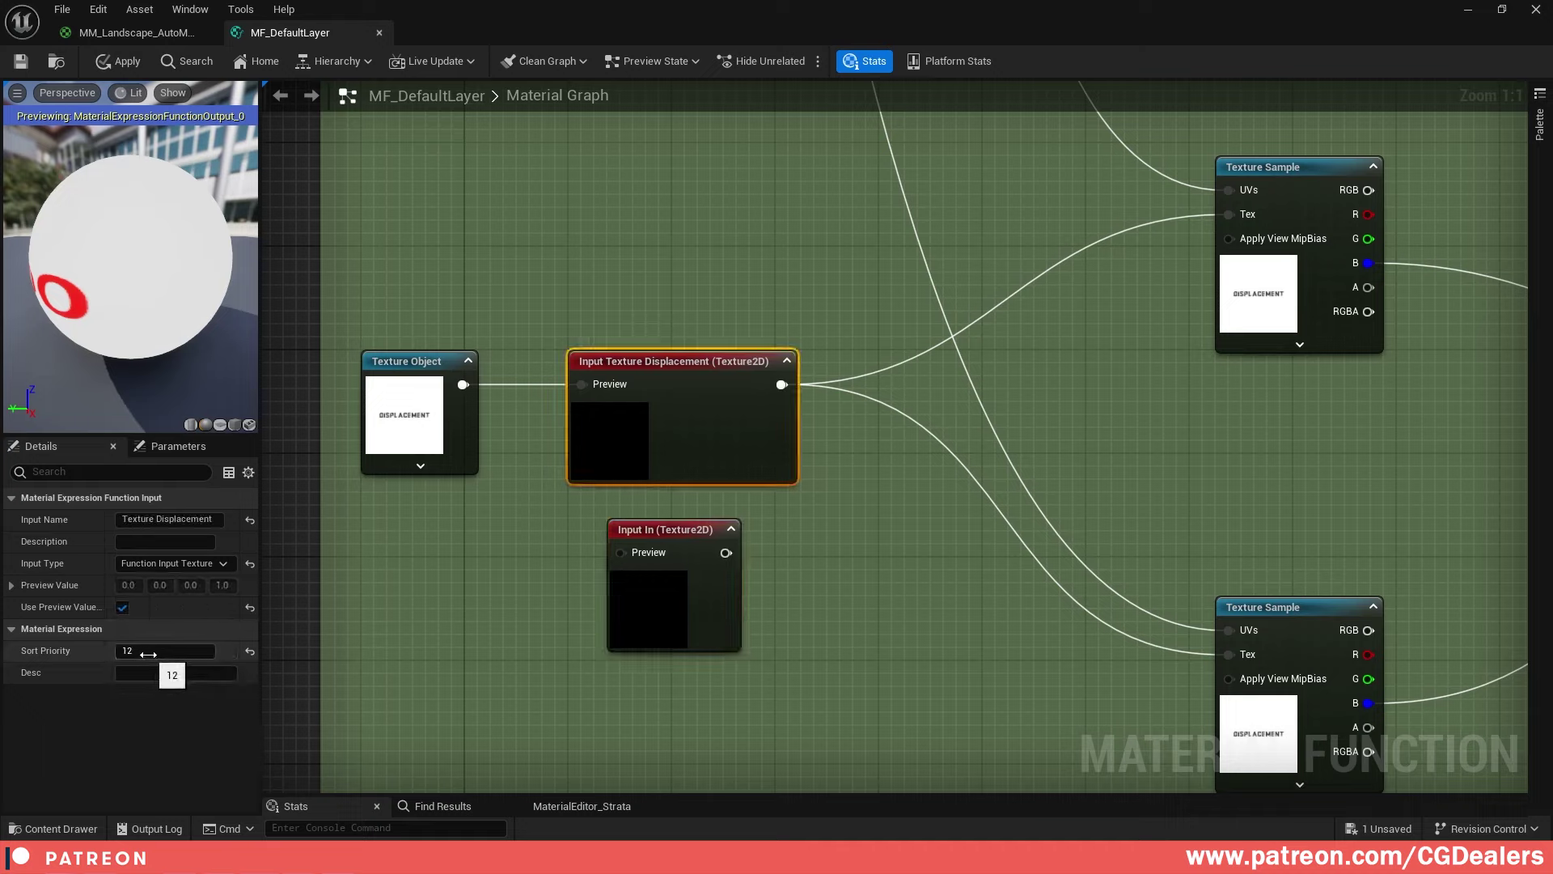
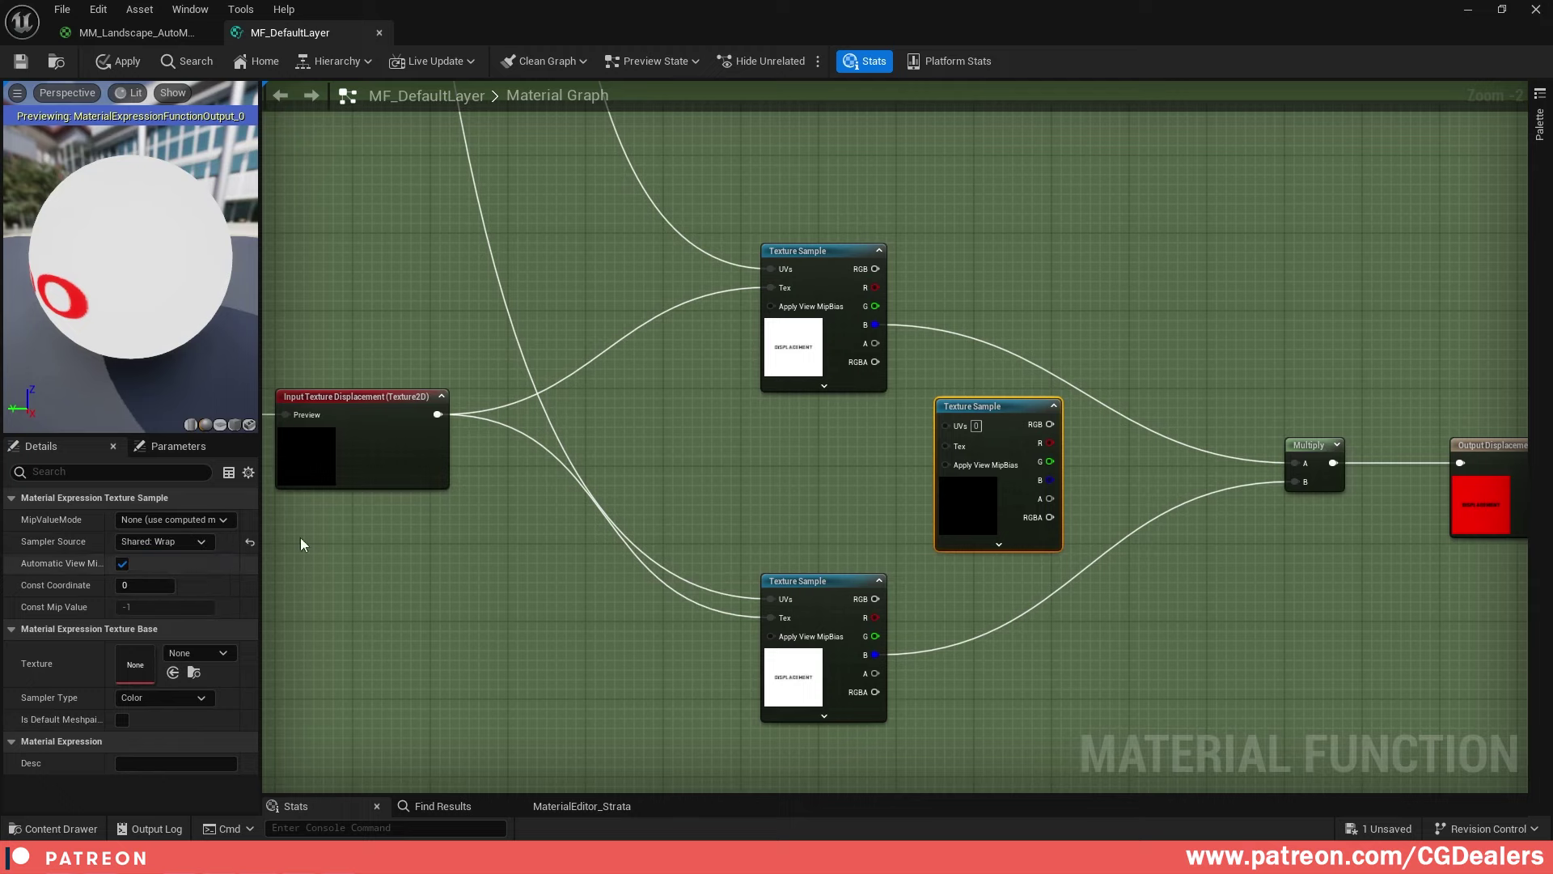
Check the upper displacement Texture Sample's settings and delete the extra unconnected Texture Sample between the two connected ones
click(852, 270)
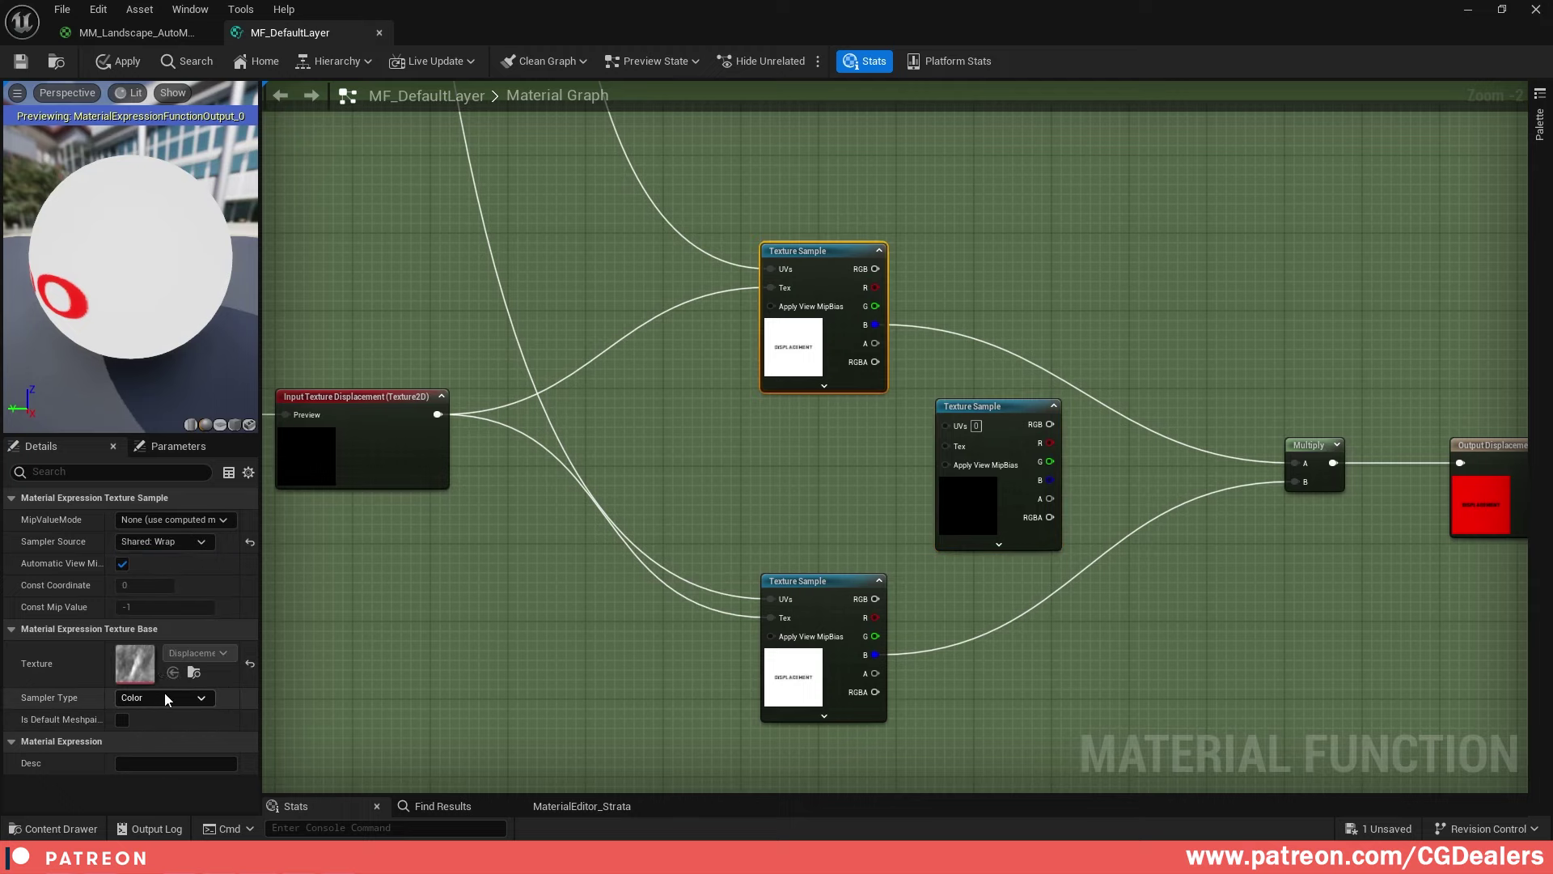
click(991, 425)
key(Delete)
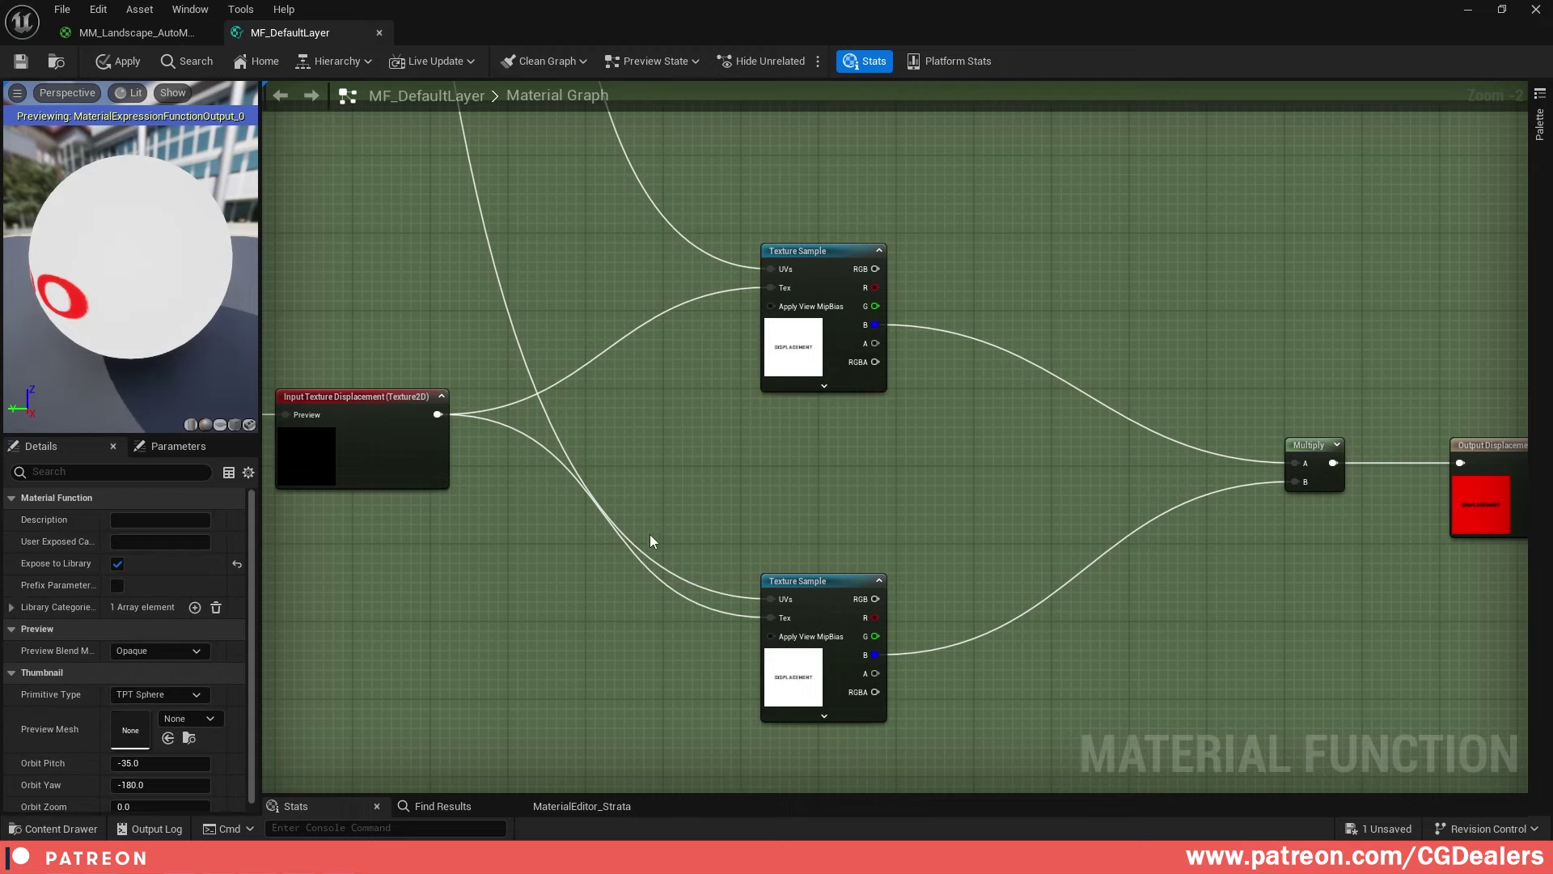
Examine how the displacement Texture Object and Input Texture Displacement feed the two Texture Samples
right_drag(757, 487, 909, 513)
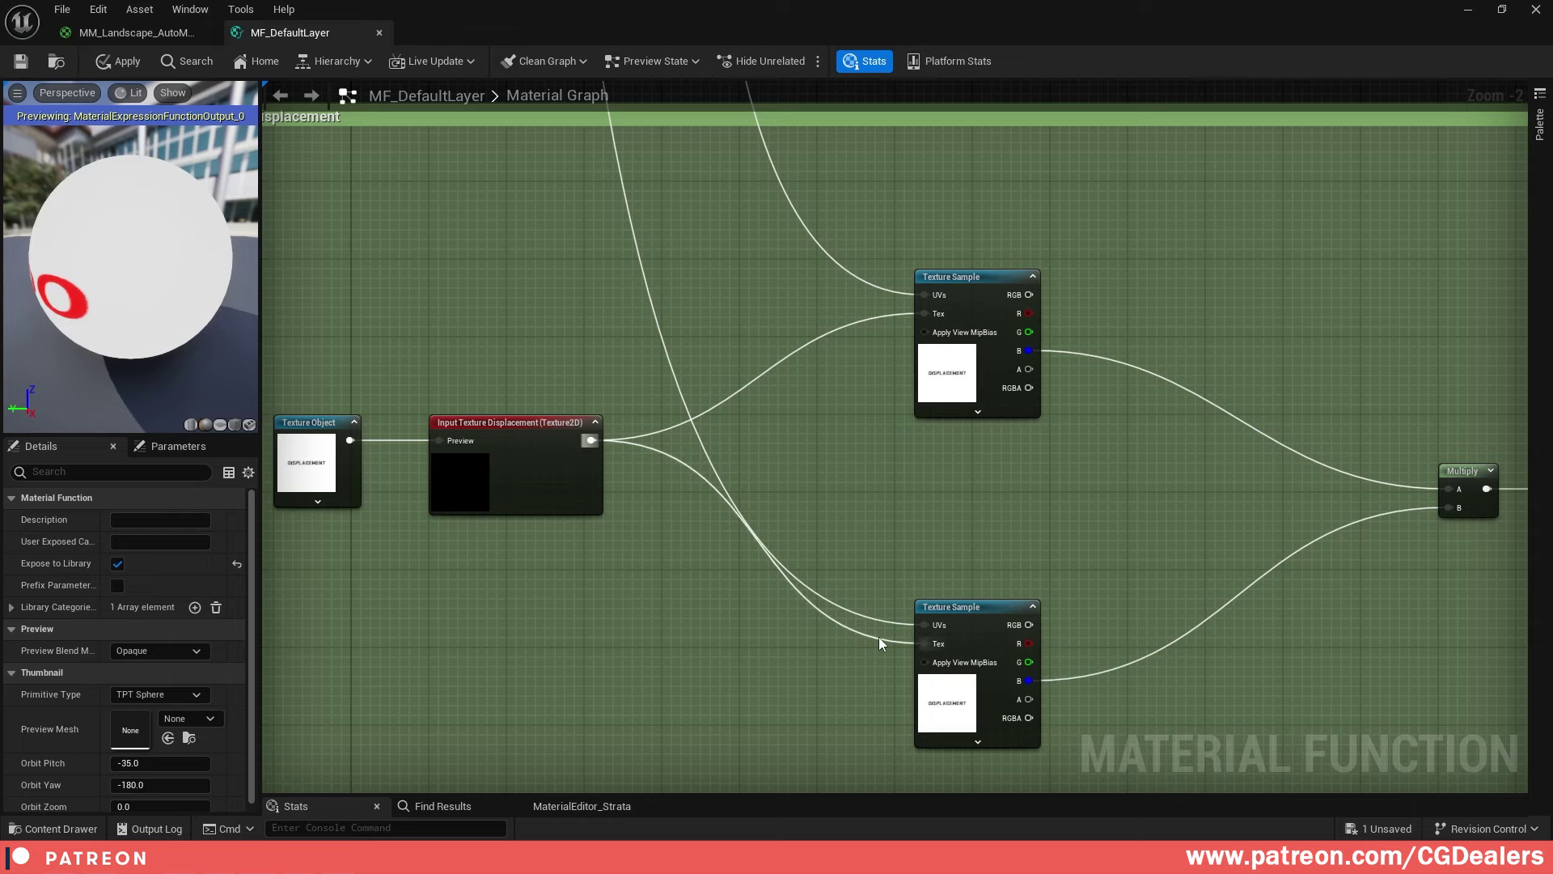
right_drag(900, 391, 900, 361)
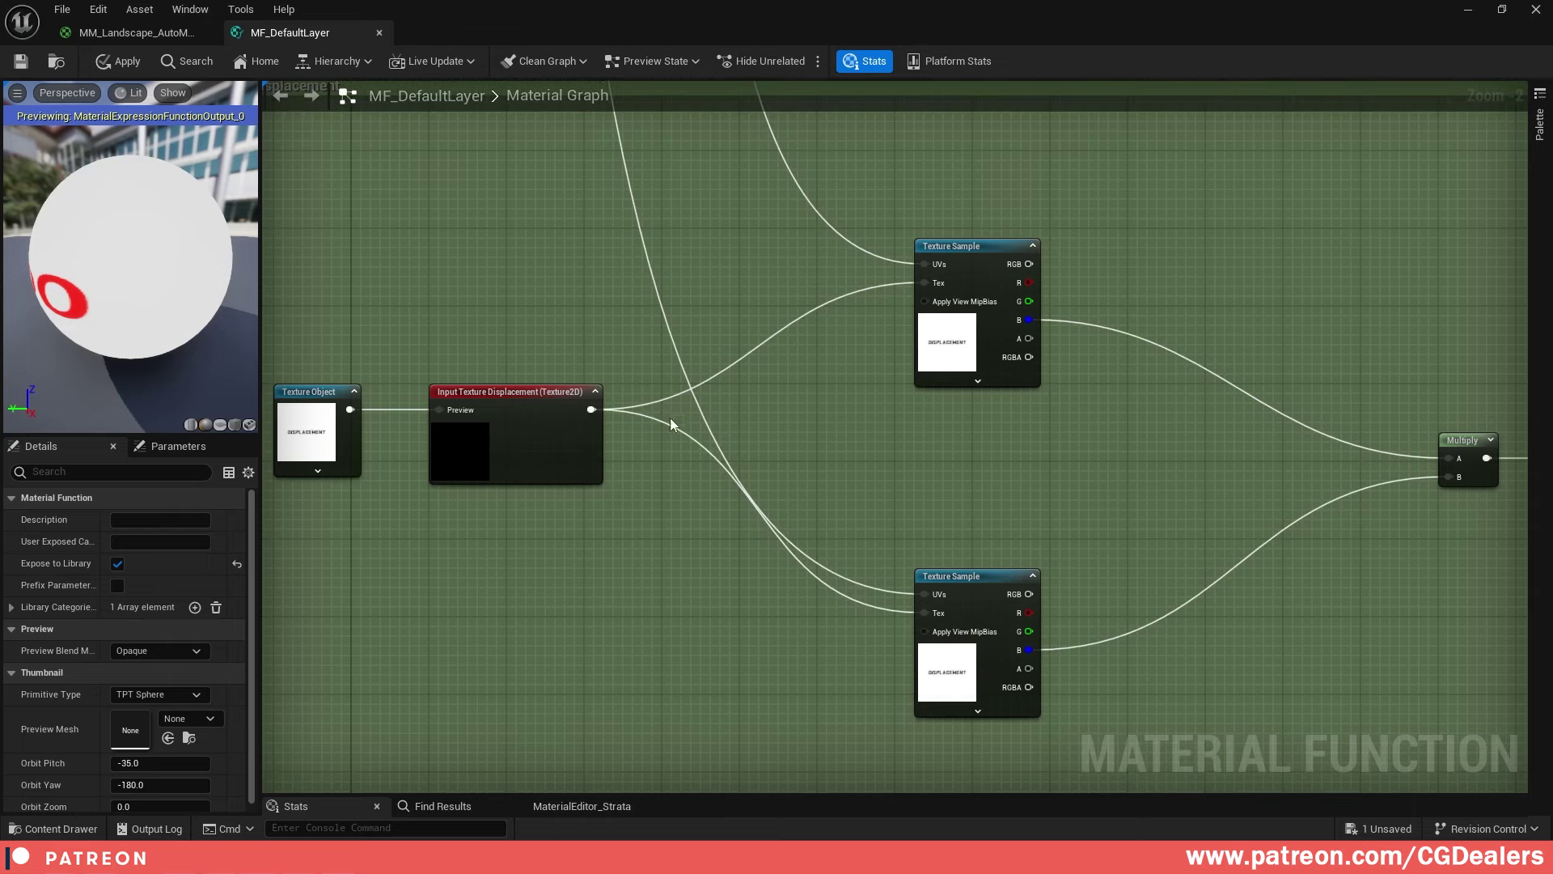
right_drag(454, 369, 544, 383)
drag(348, 364, 602, 543)
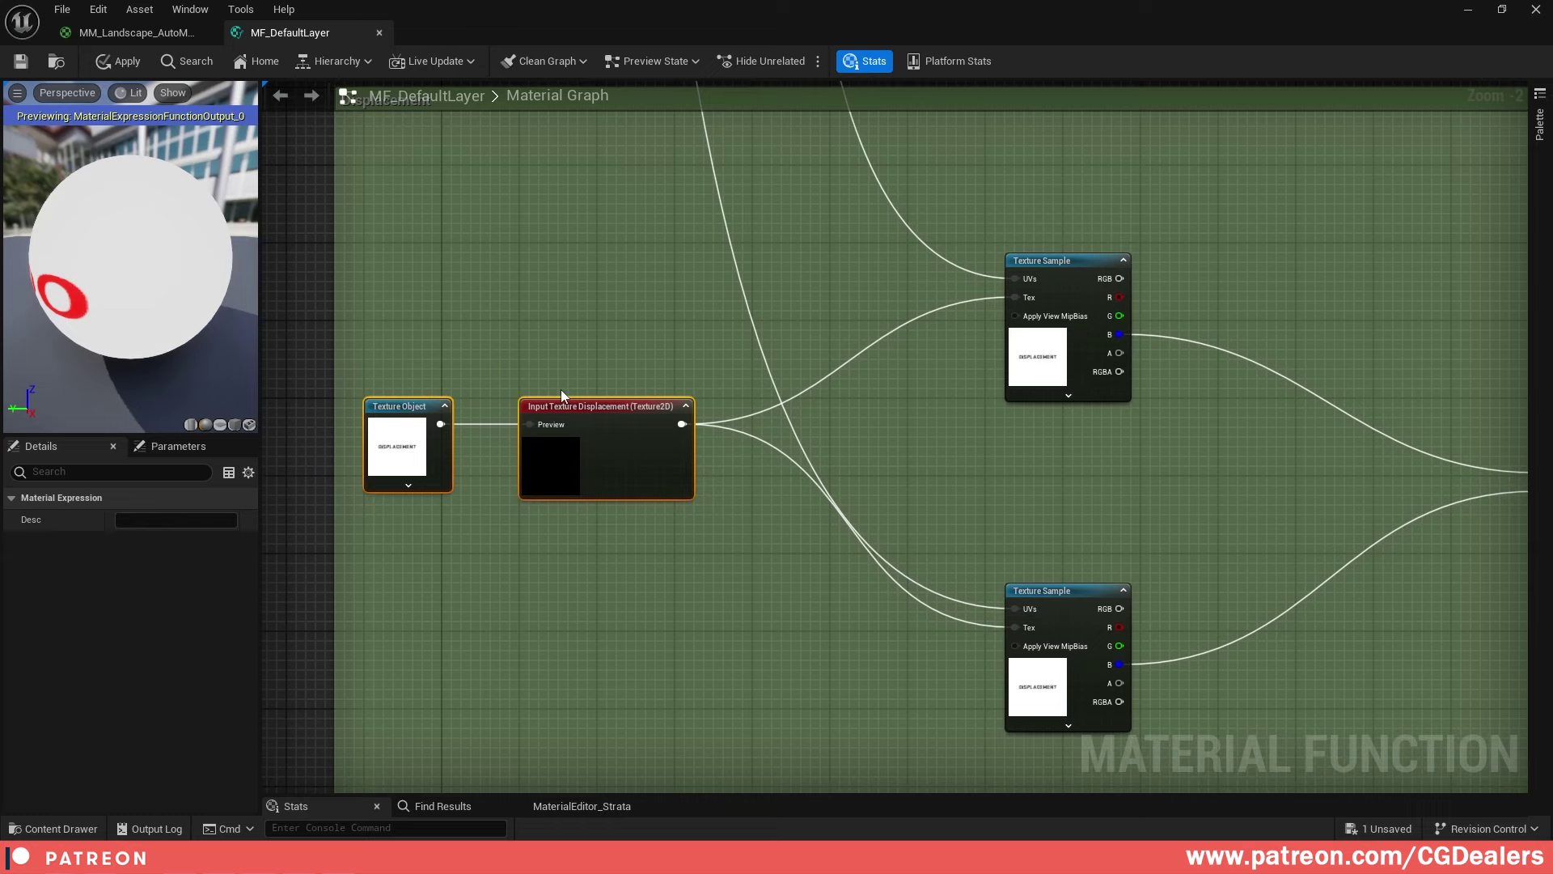
right_drag(562, 390, 439, 415)
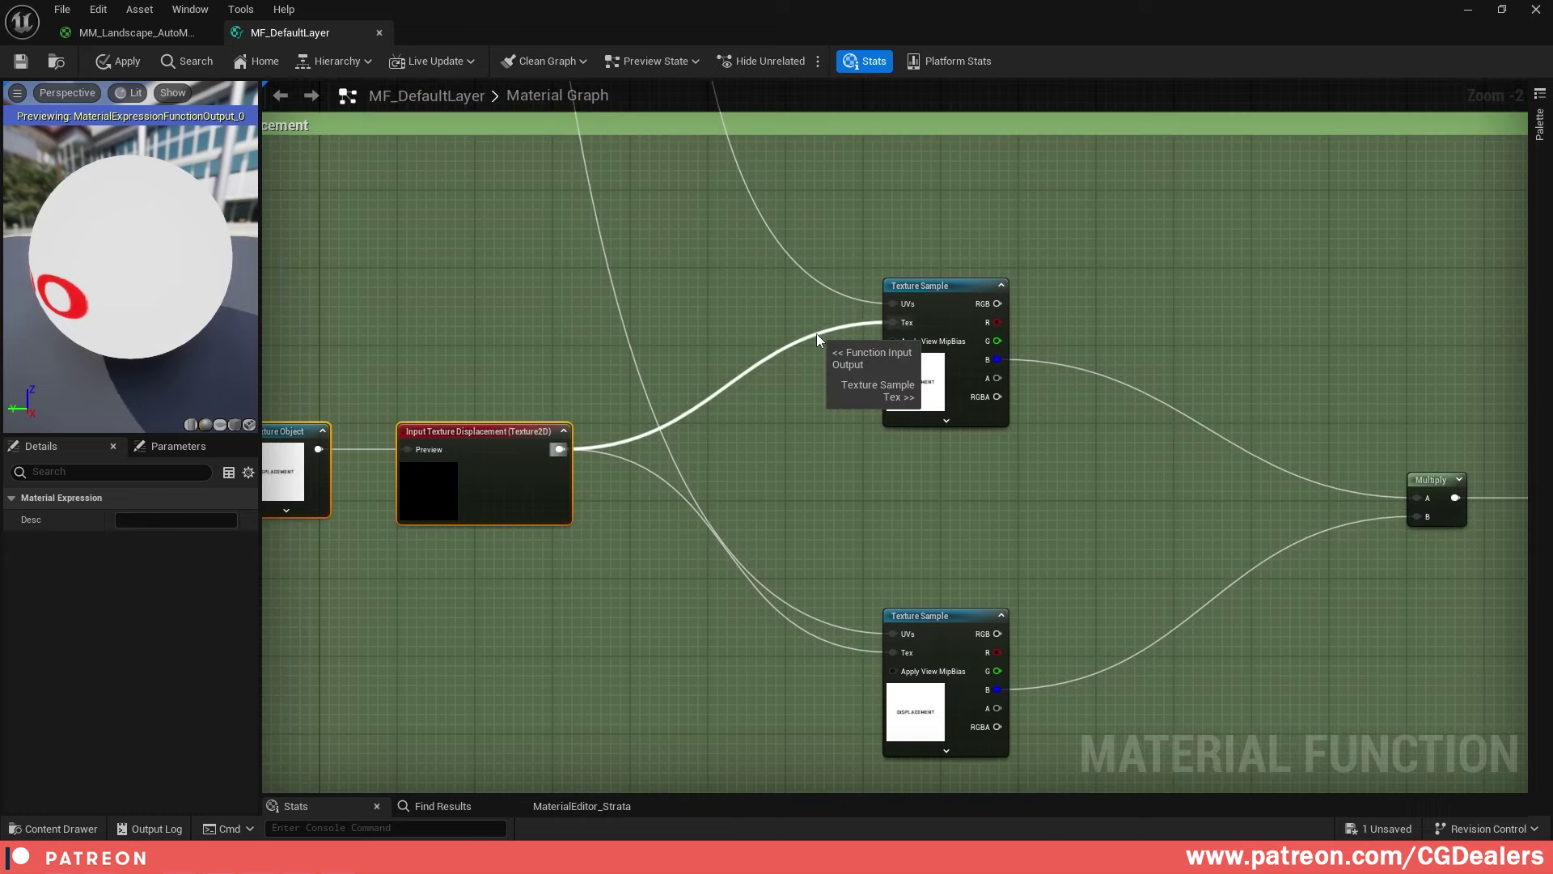
click(953, 317)
drag(900, 528, 963, 725)
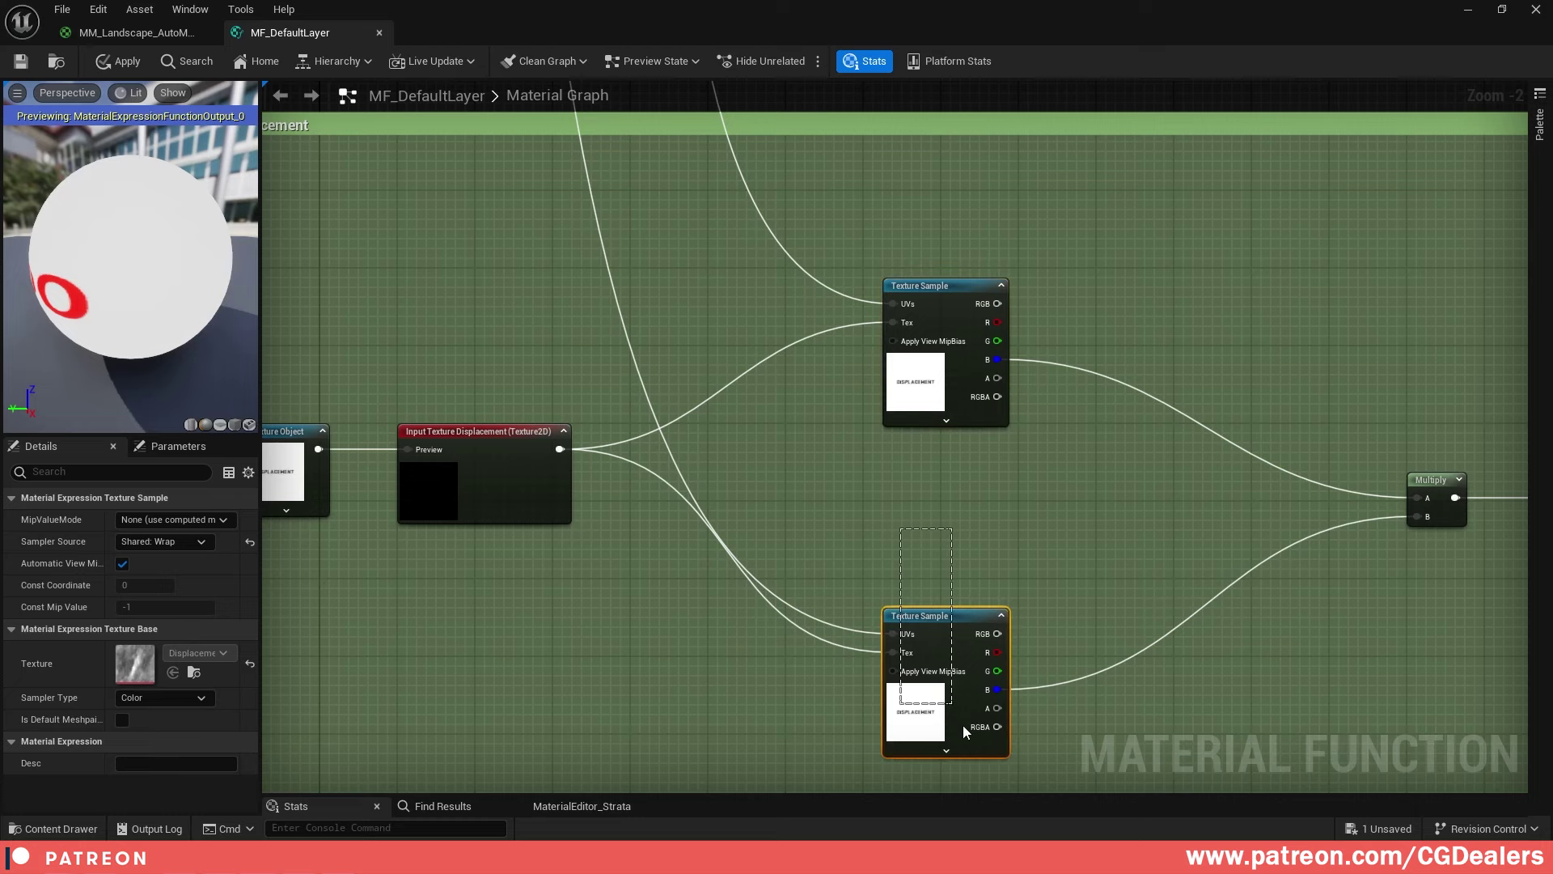
click(852, 536)
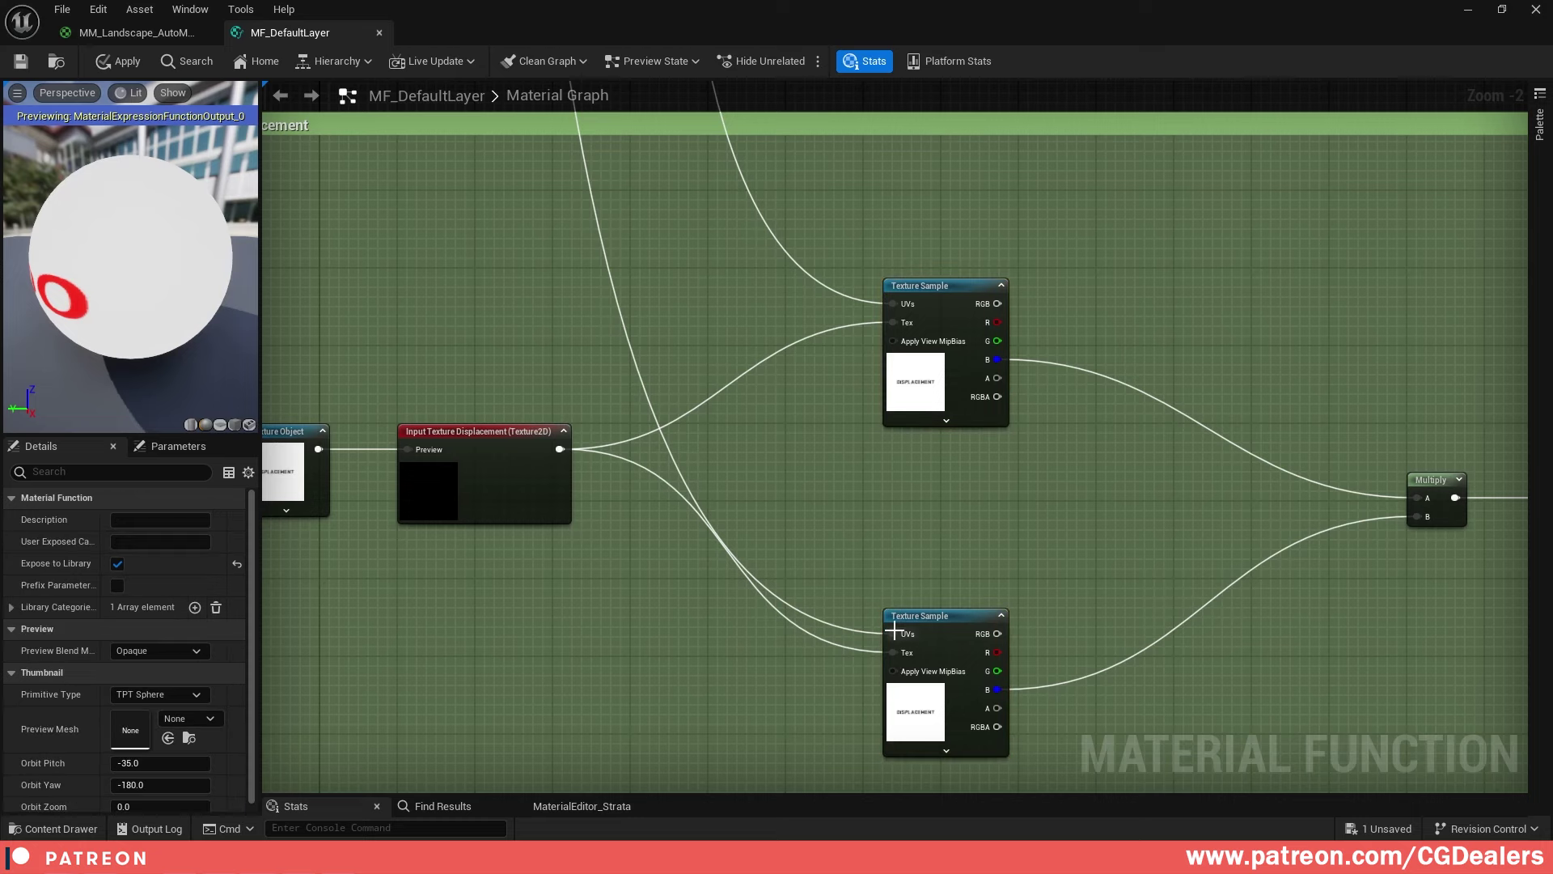
Trace the upper displacement Texture Sample's UVs connection back to the UVNear input, its switch and the Add node
scroll(848, 532, down, 5)
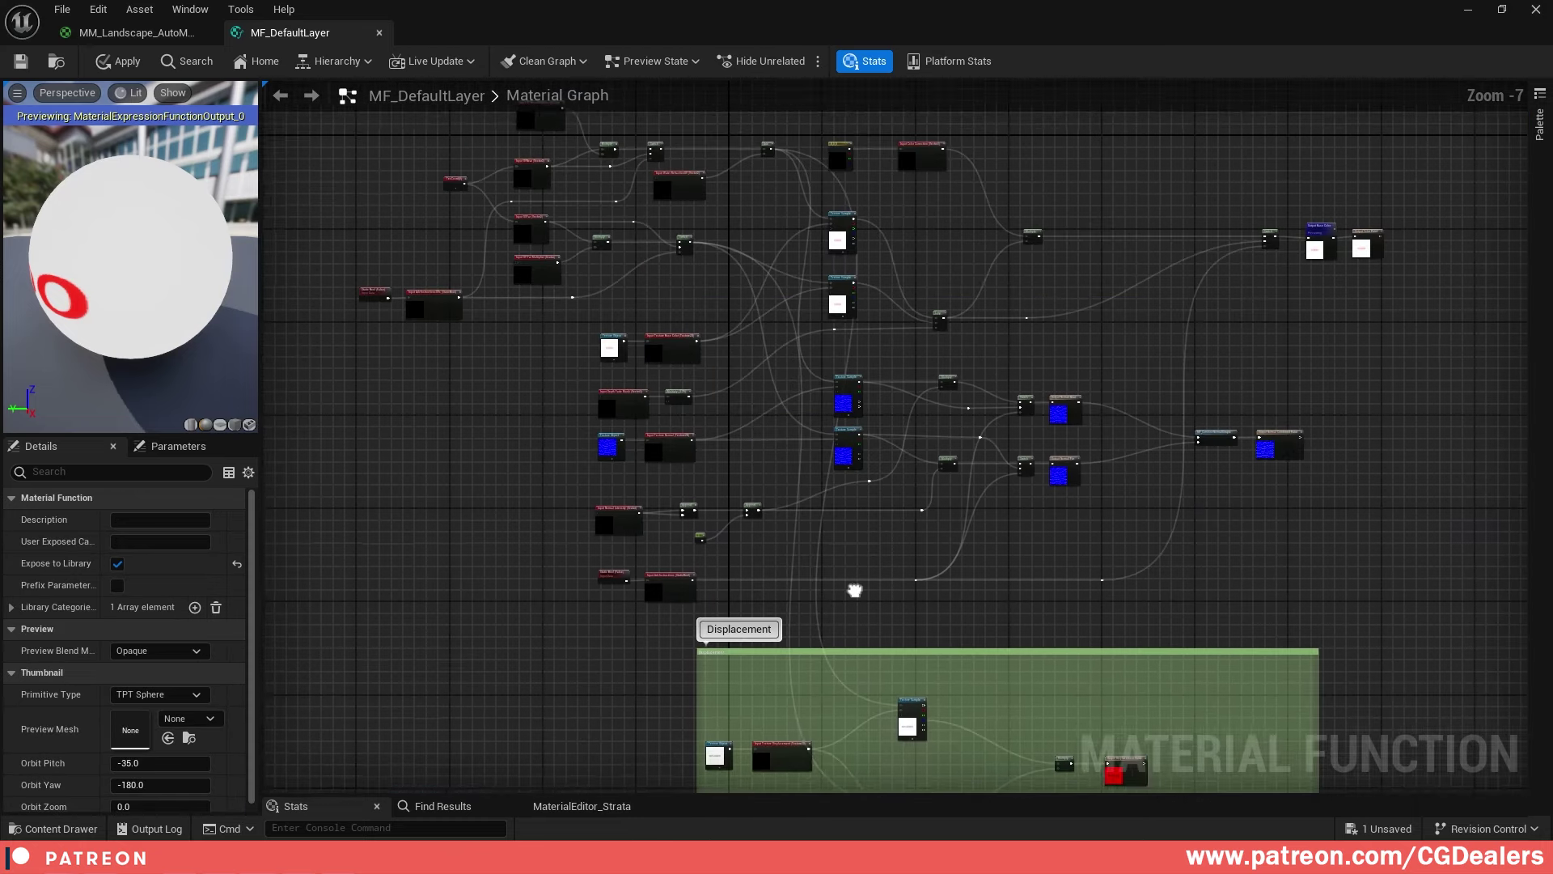
right_drag(848, 531, 848, 564)
scroll(878, 724, up, 6)
right_drag(906, 245, 963, 503)
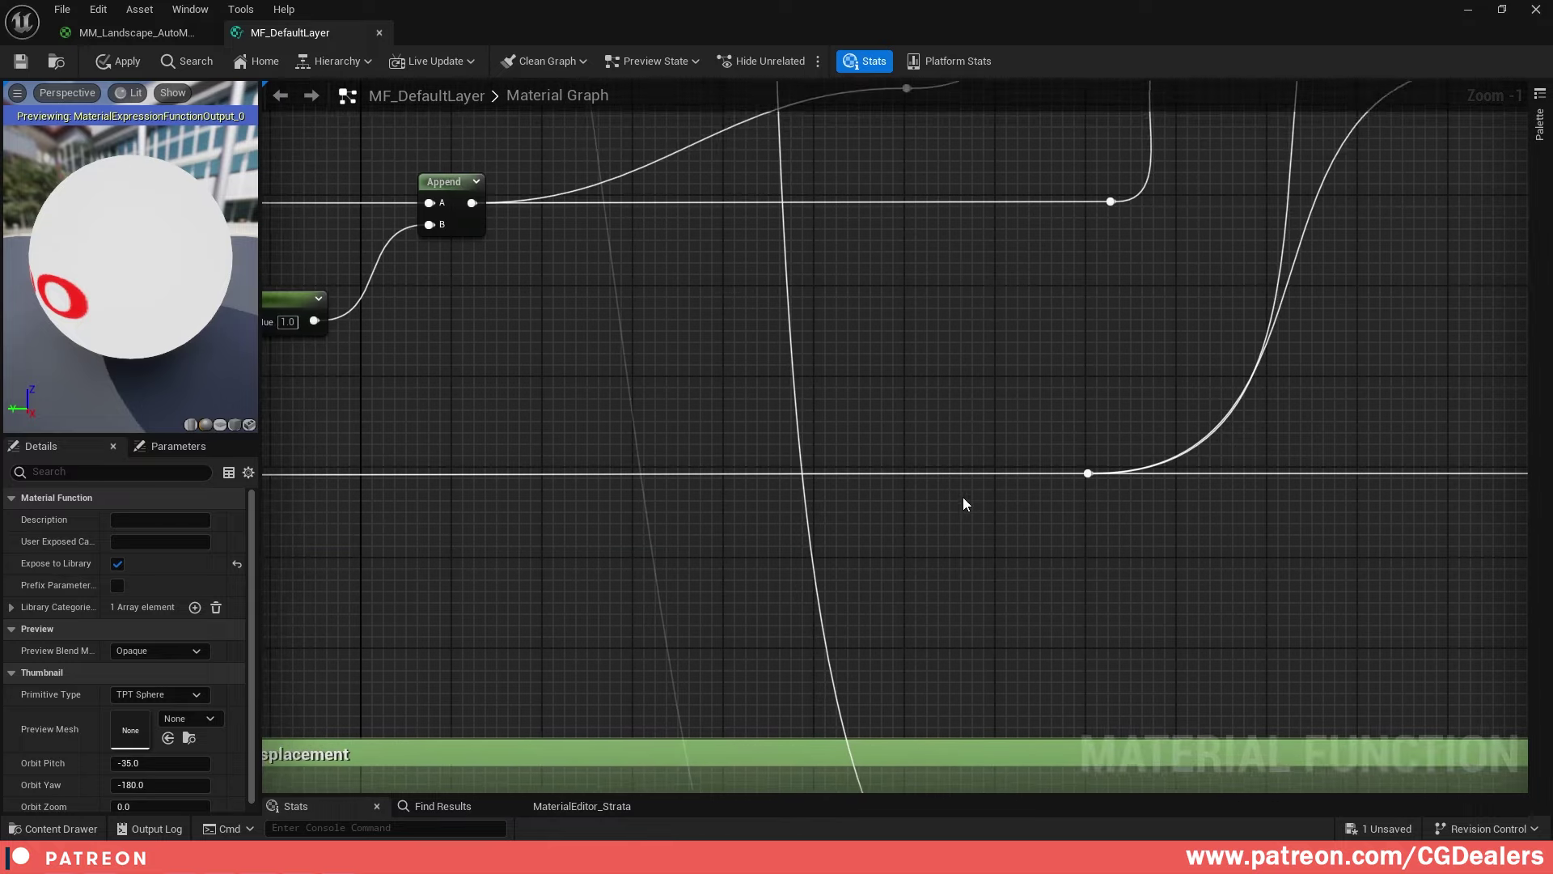
scroll(964, 503, down, 2)
right_drag(859, 317, 888, 682)
right_drag(817, 162, 847, 523)
right_drag(797, 202, 822, 490)
right_drag(783, 264, 1204, 422)
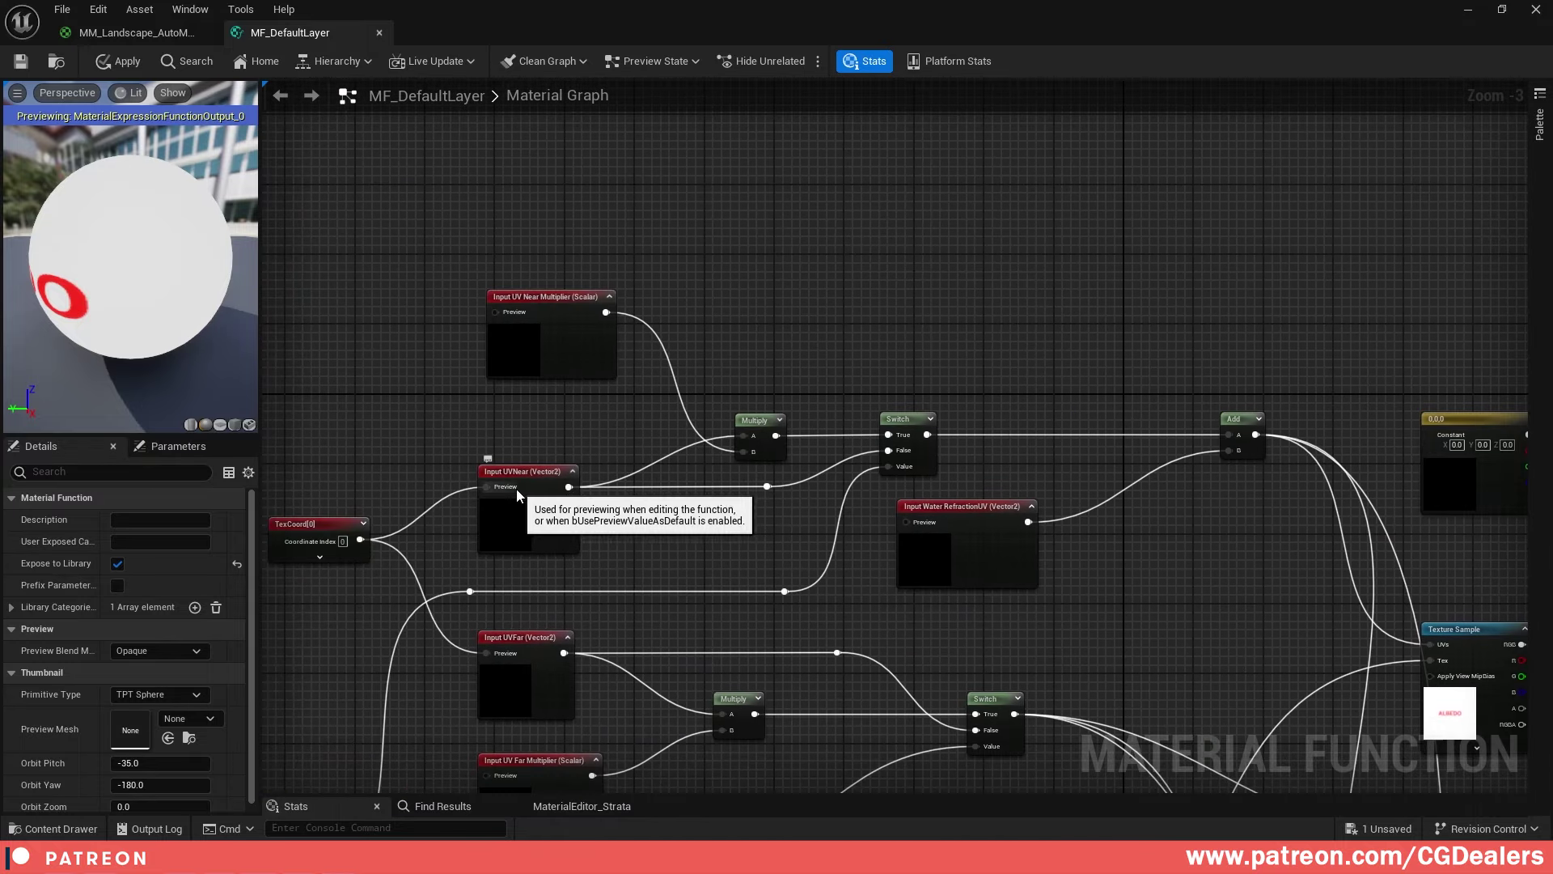
right_drag(1241, 544, 732, 269)
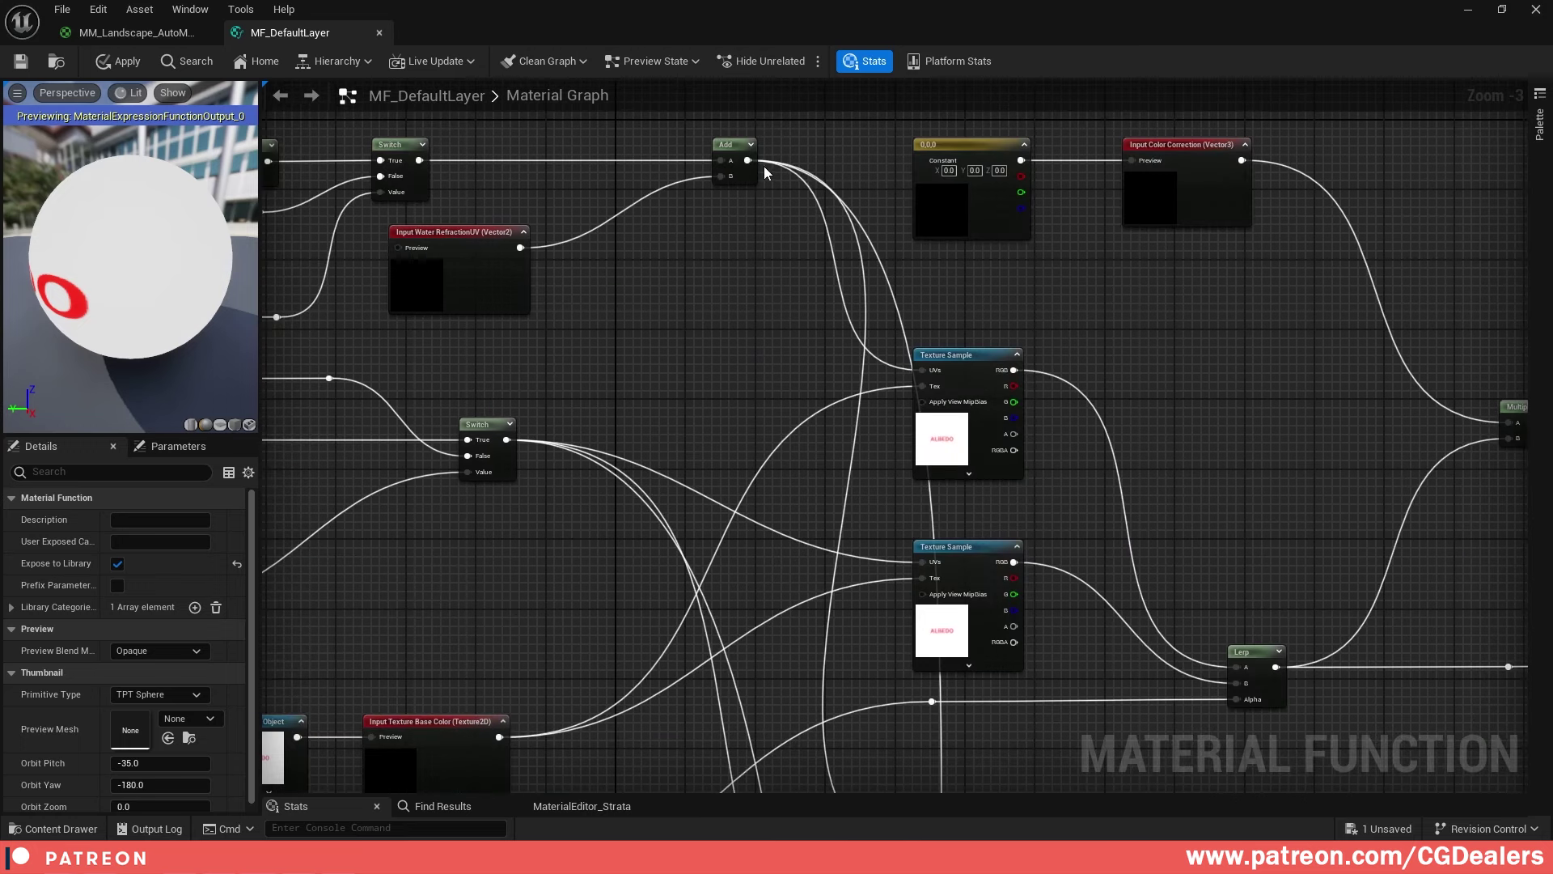
Trace the lower displacement Texture Sample's UVs connection back to the UVFar switch, multiplier and inputs
scroll(903, 253, down, 5)
right_drag(989, 475, 905, 138)
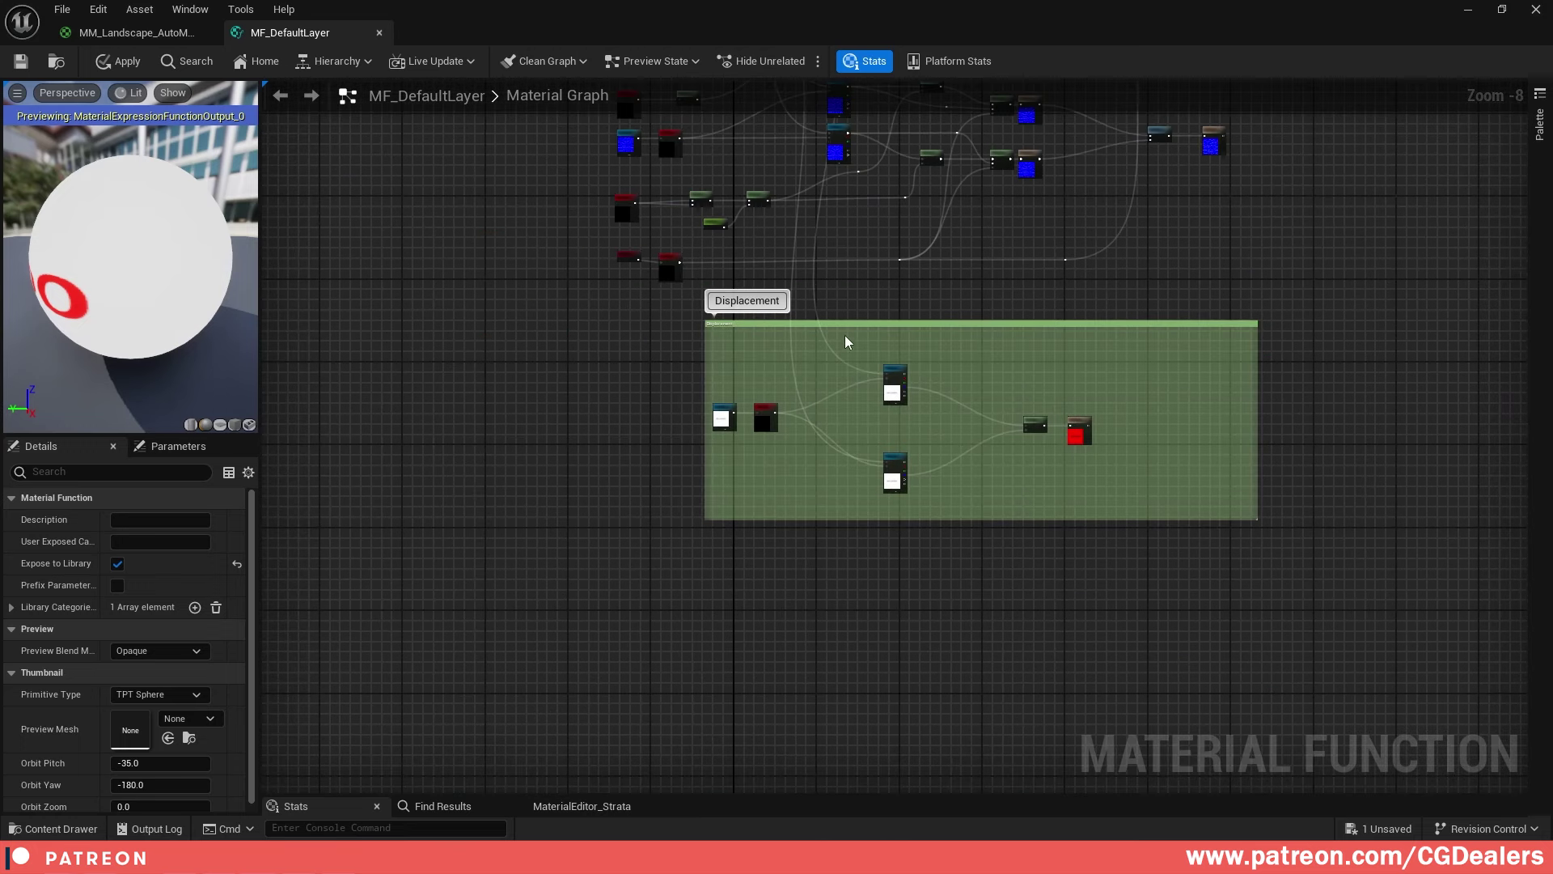
scroll(846, 339, up, 5)
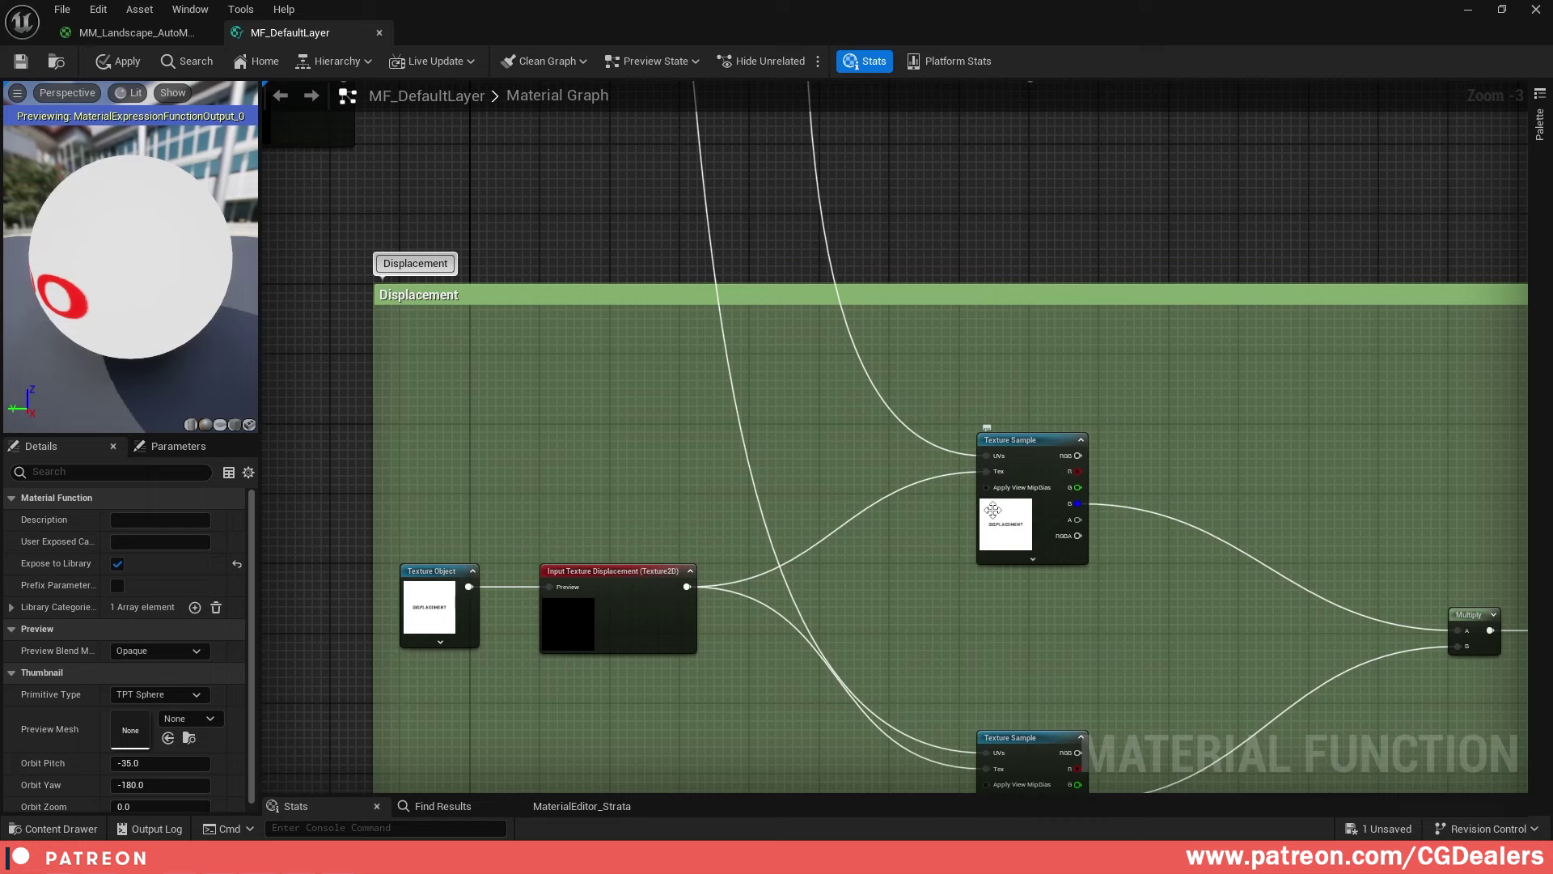
scroll(865, 391, down, 2)
scroll(988, 572, up, 2)
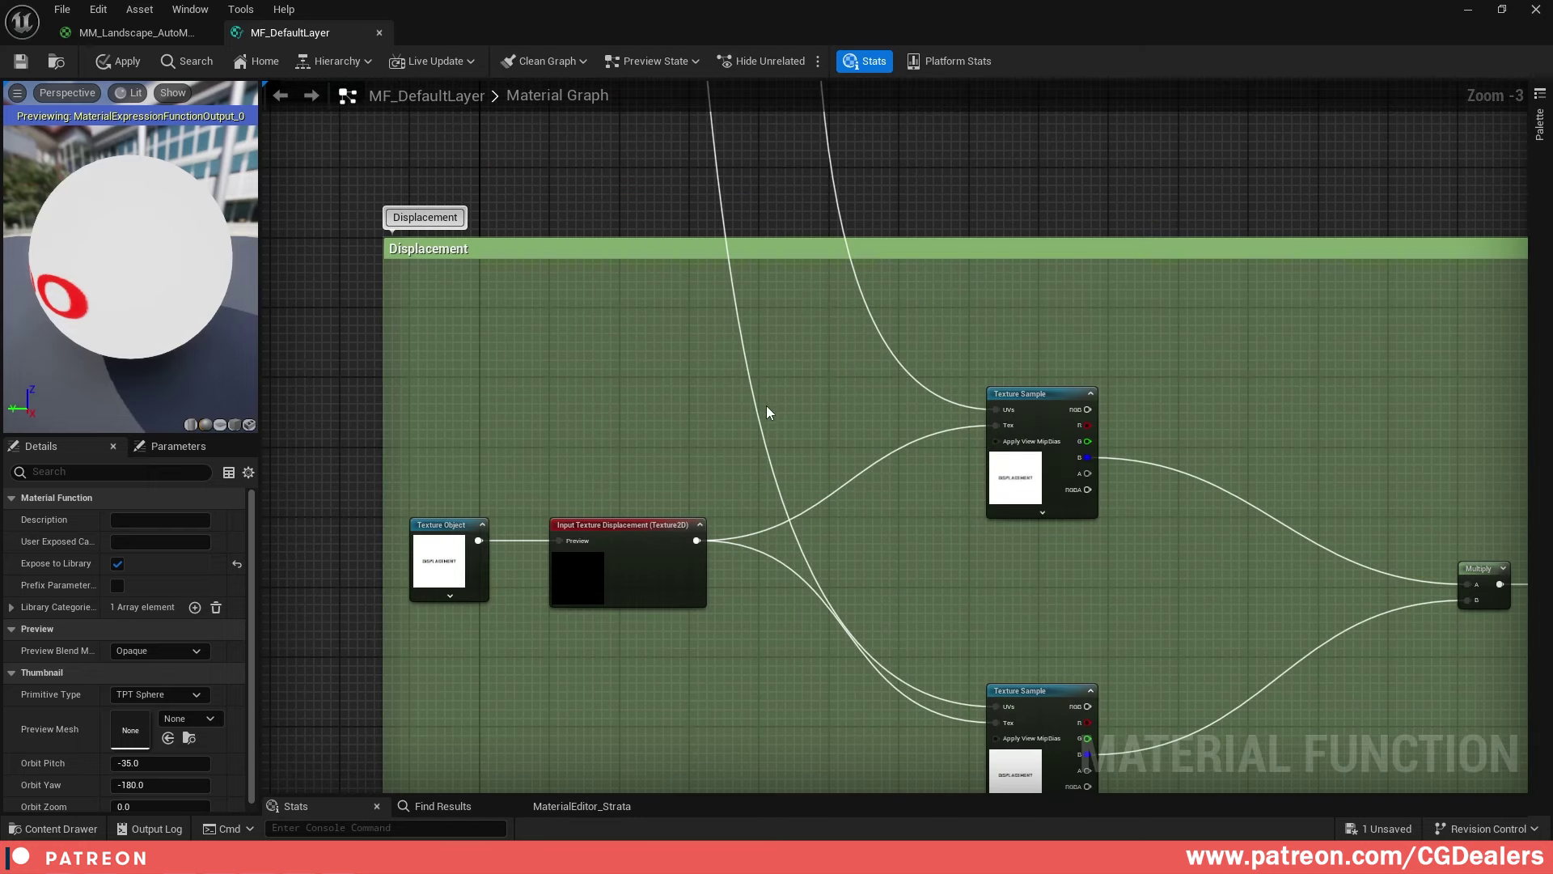
right_drag(1018, 361, 1027, 364)
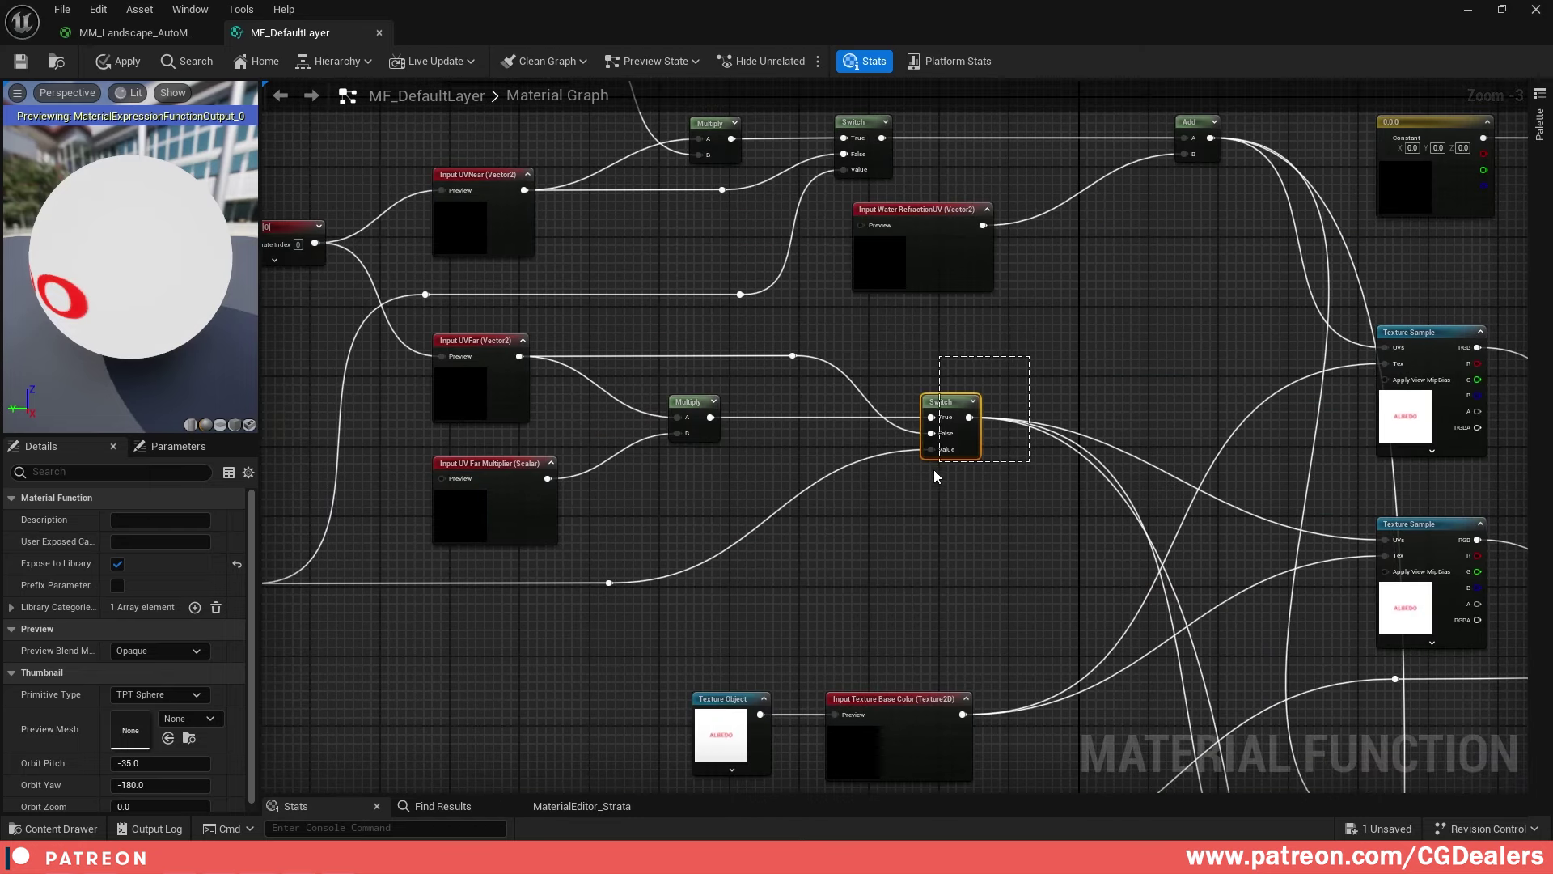
drag(934, 470, 920, 488)
right_drag(891, 521, 1130, 525)
drag(836, 460, 838, 461)
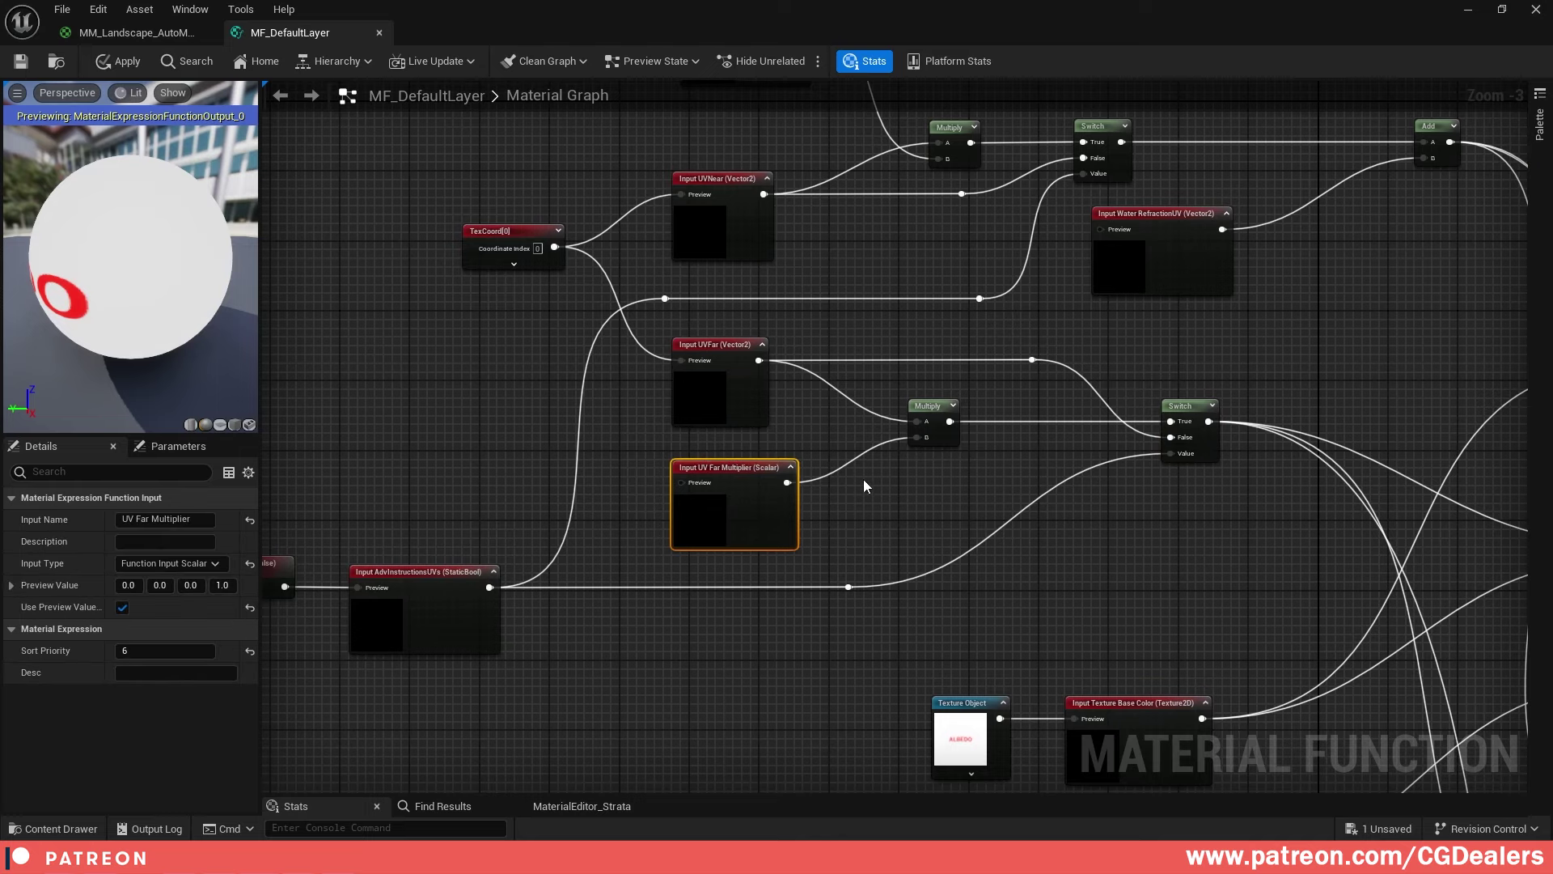
click(1038, 559)
right_drag(1260, 447, 751, 379)
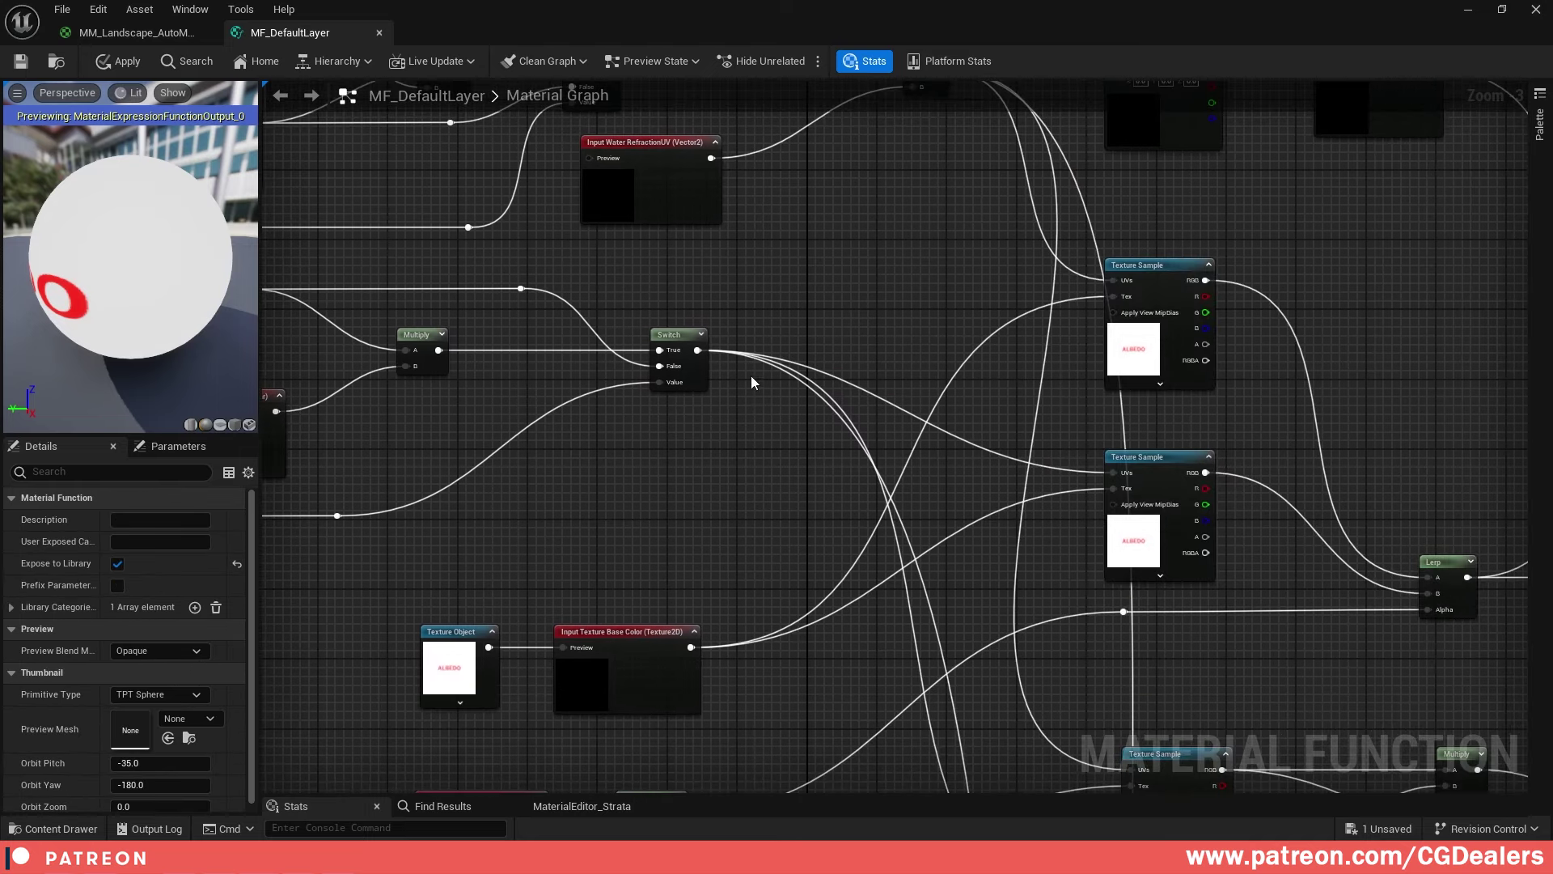
Follow the UVFar switch's output to the UVs of the lower displacement Texture Sample and review the whole function graph
scroll(783, 473, down, 5)
right_drag(789, 453, 789, 371)
scroll(789, 372, up, 4)
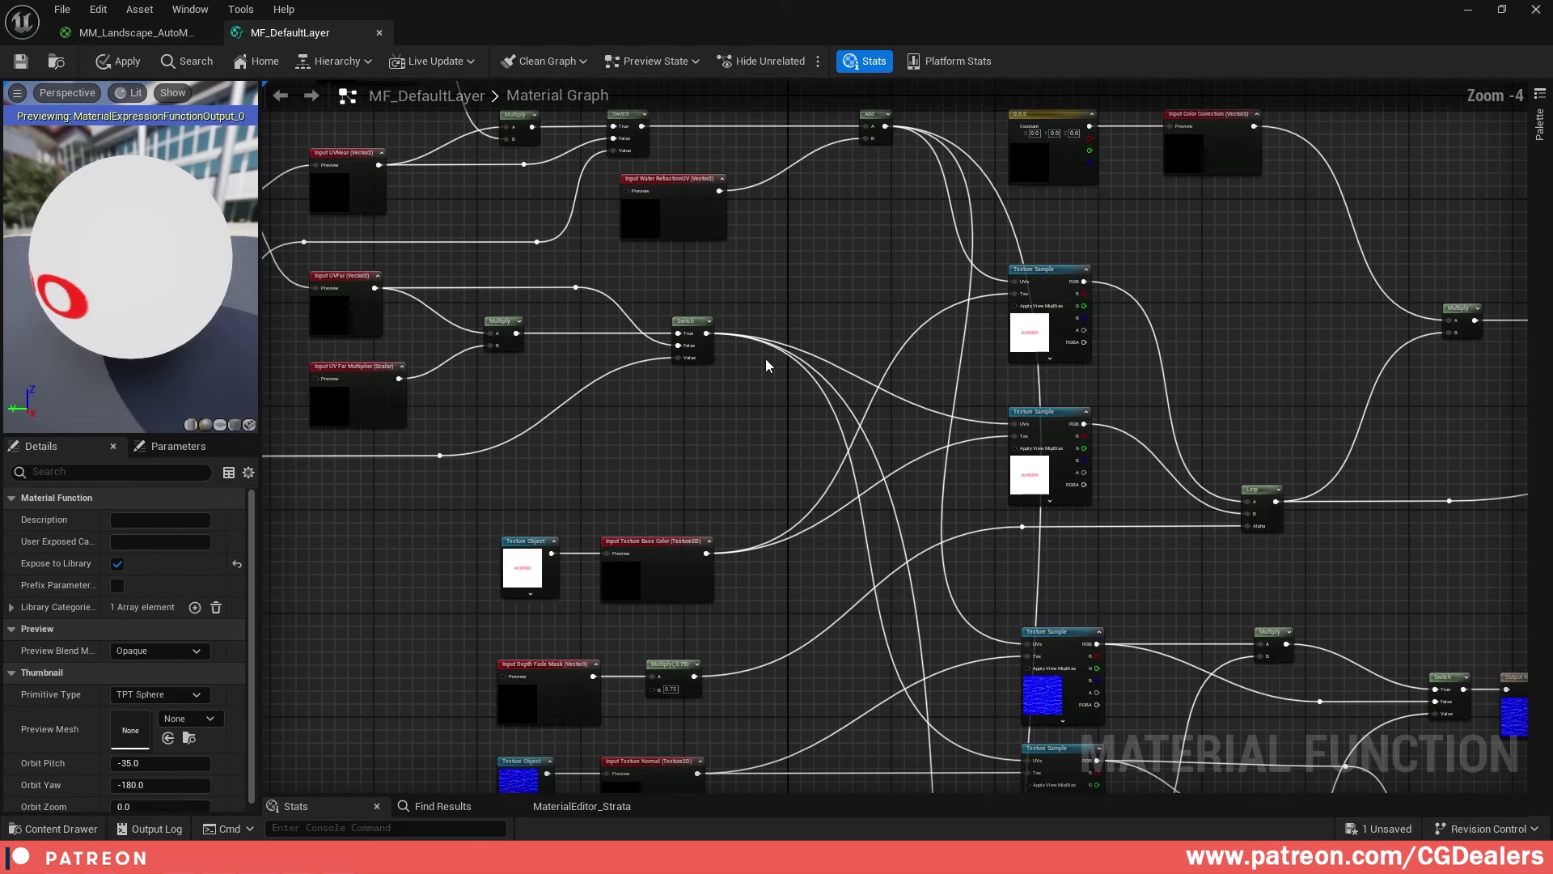
scroll(799, 470, down, 3)
right_drag(877, 609, 822, 238)
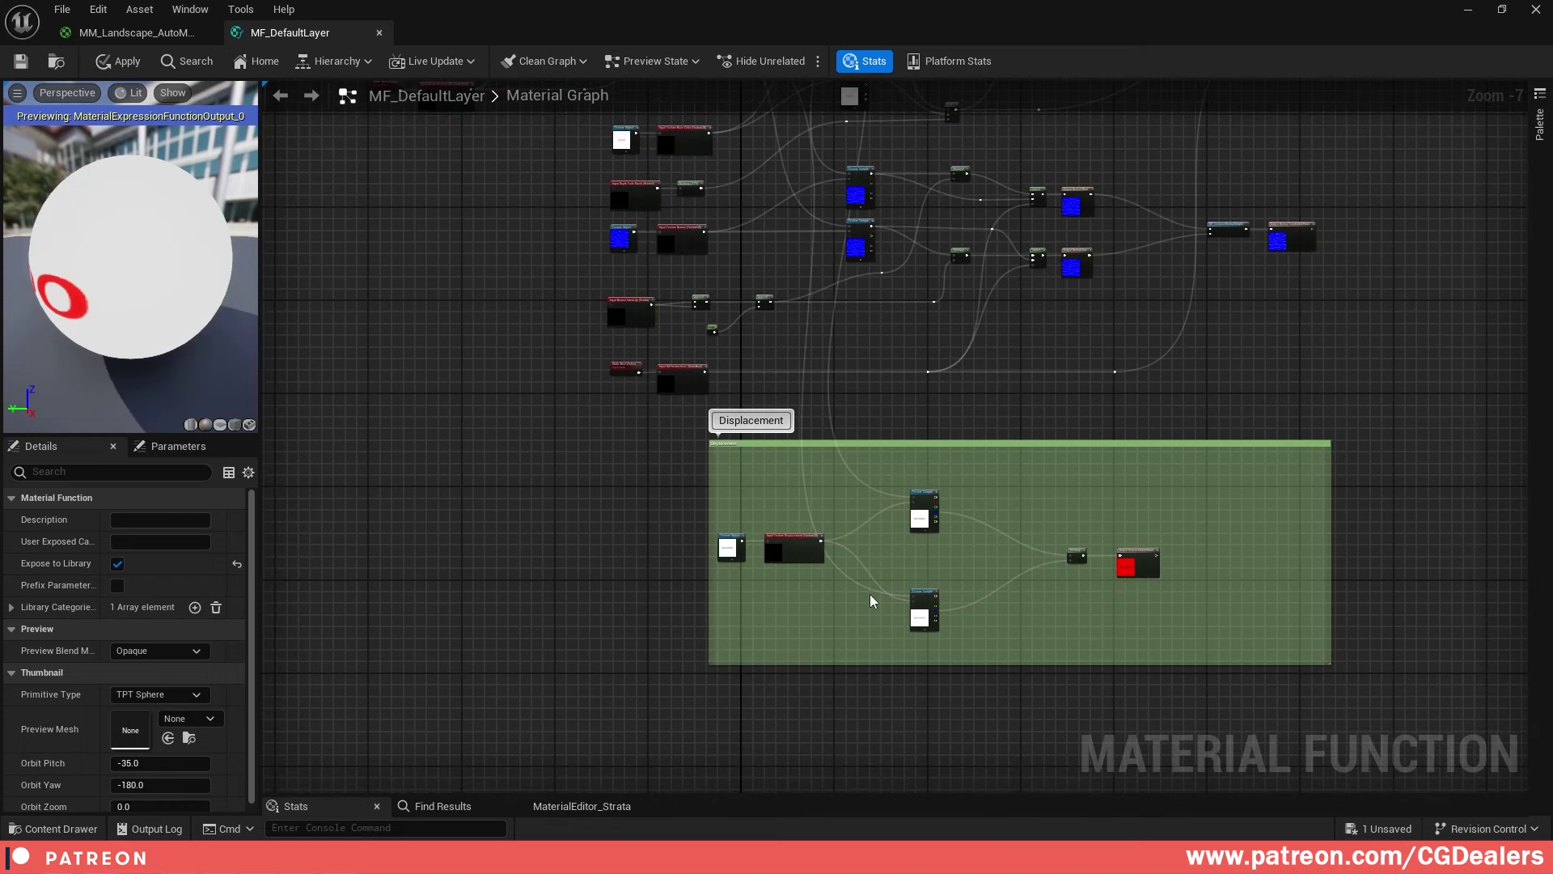
scroll(870, 593, up, 5)
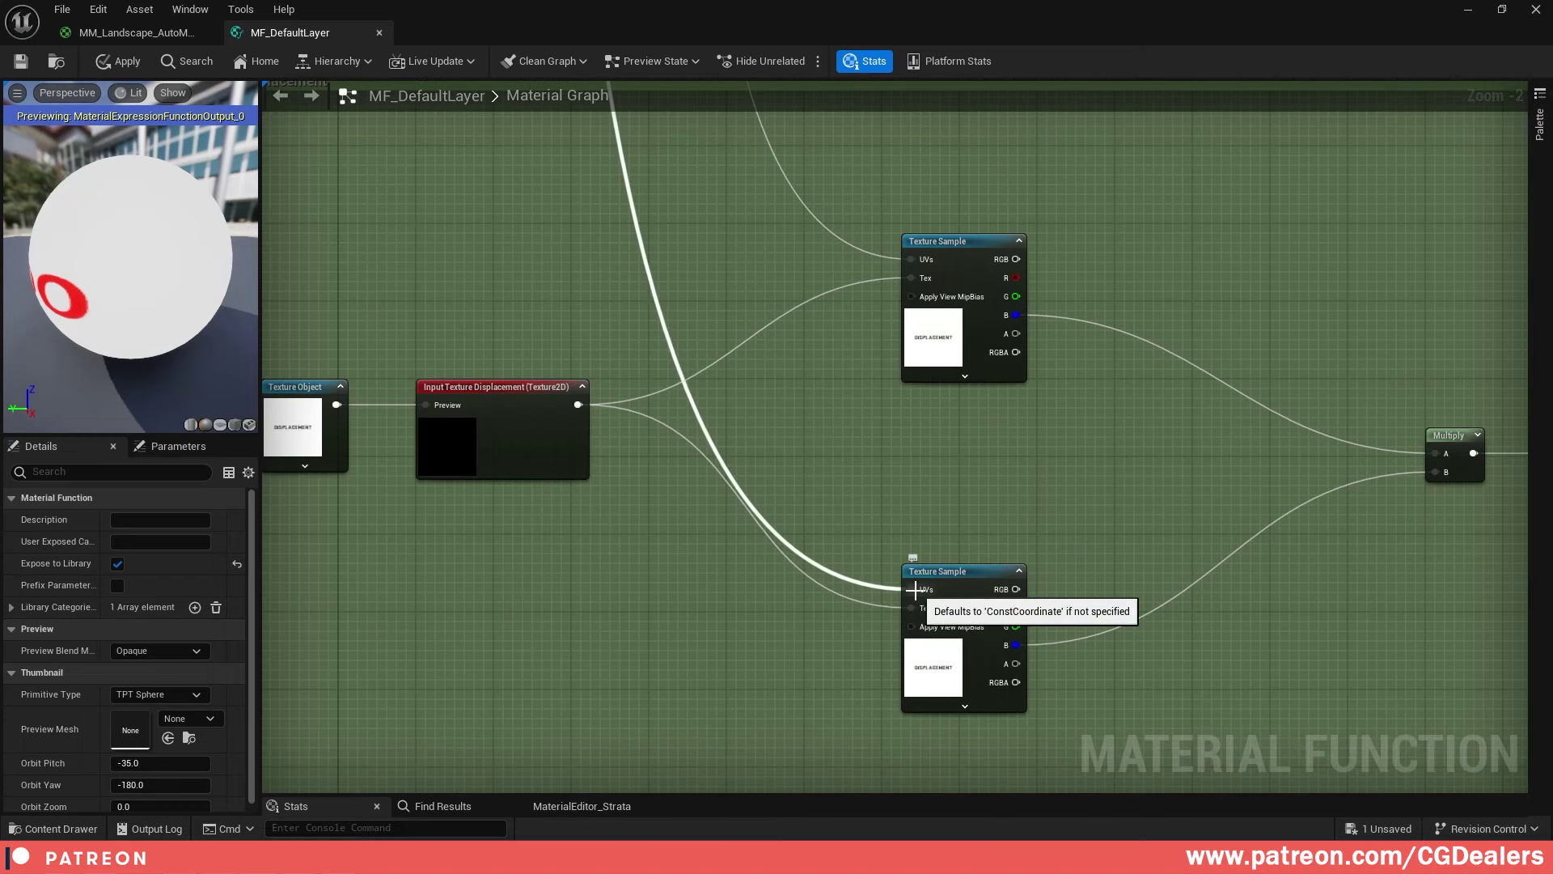
scroll(915, 590, down, 5)
right_drag(827, 369, 901, 683)
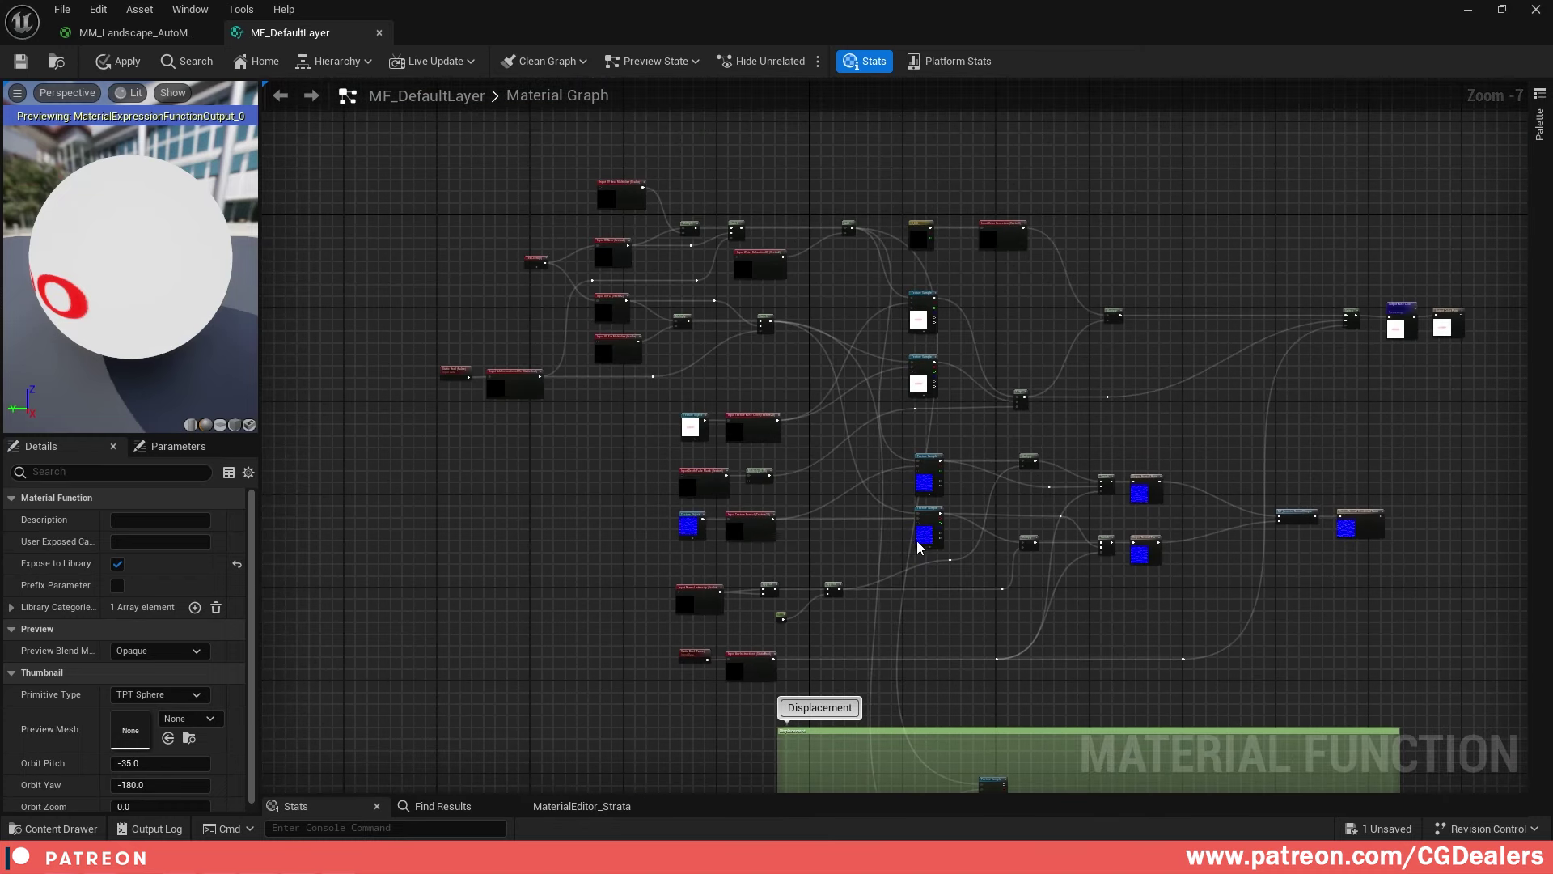
Trace the displacement Texture Samples' UV connections back through the Add node and switches to the UVNear and UVFar inputs
right_drag(917, 543, 889, 456)
scroll(914, 539, up, 5)
right_drag(884, 658, 895, 535)
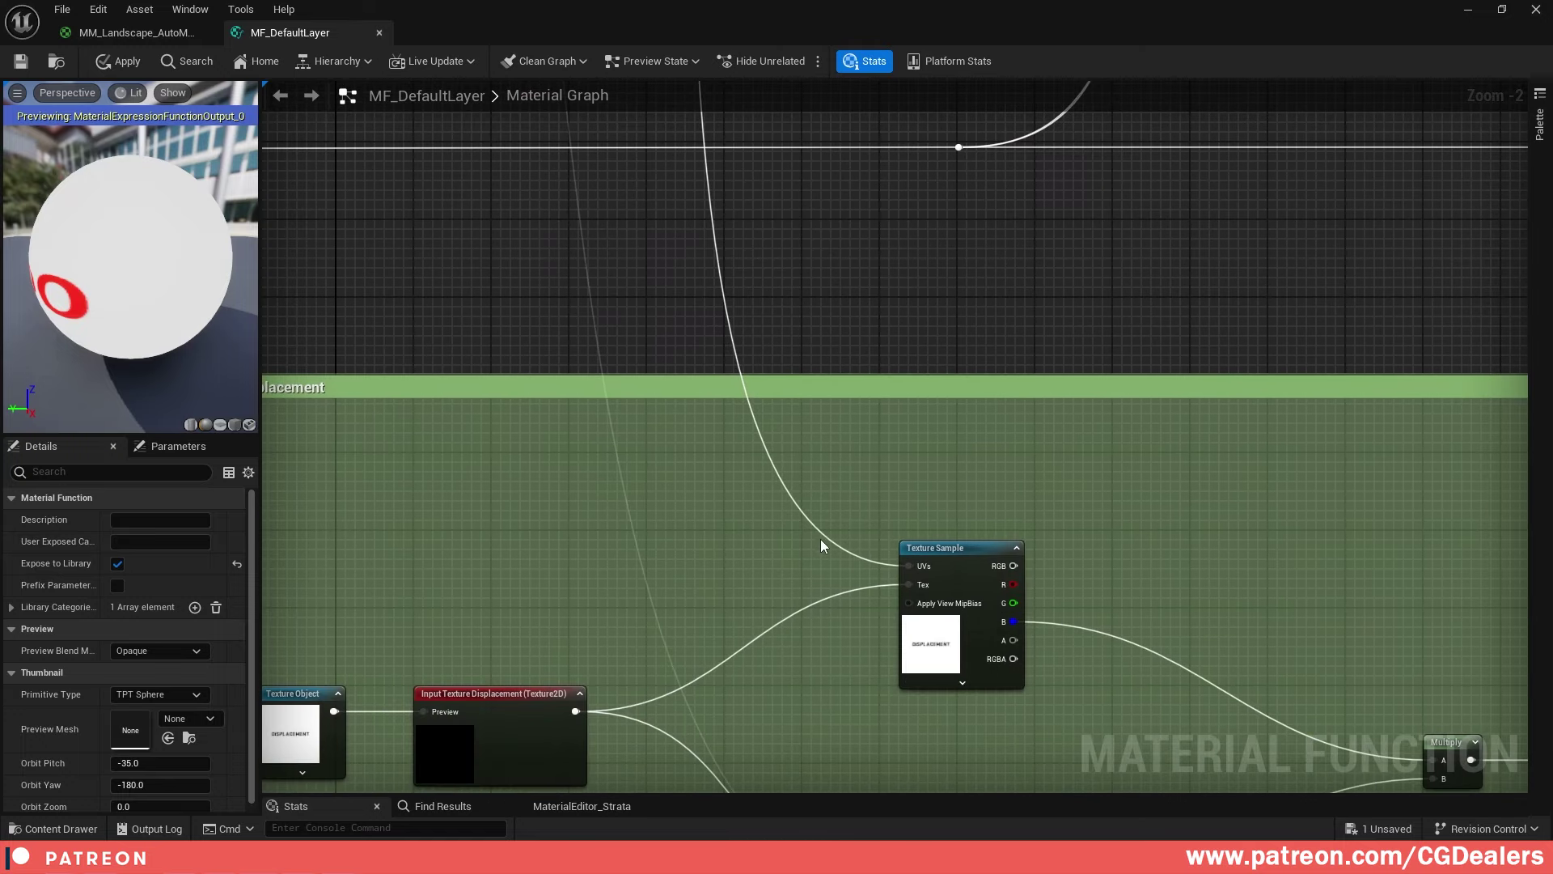
scroll(774, 395, down, 3)
right_drag(773, 356, 740, 764)
right_drag(821, 267, 828, 569)
scroll(732, 240, up, 3)
right_drag(732, 239, 759, 351)
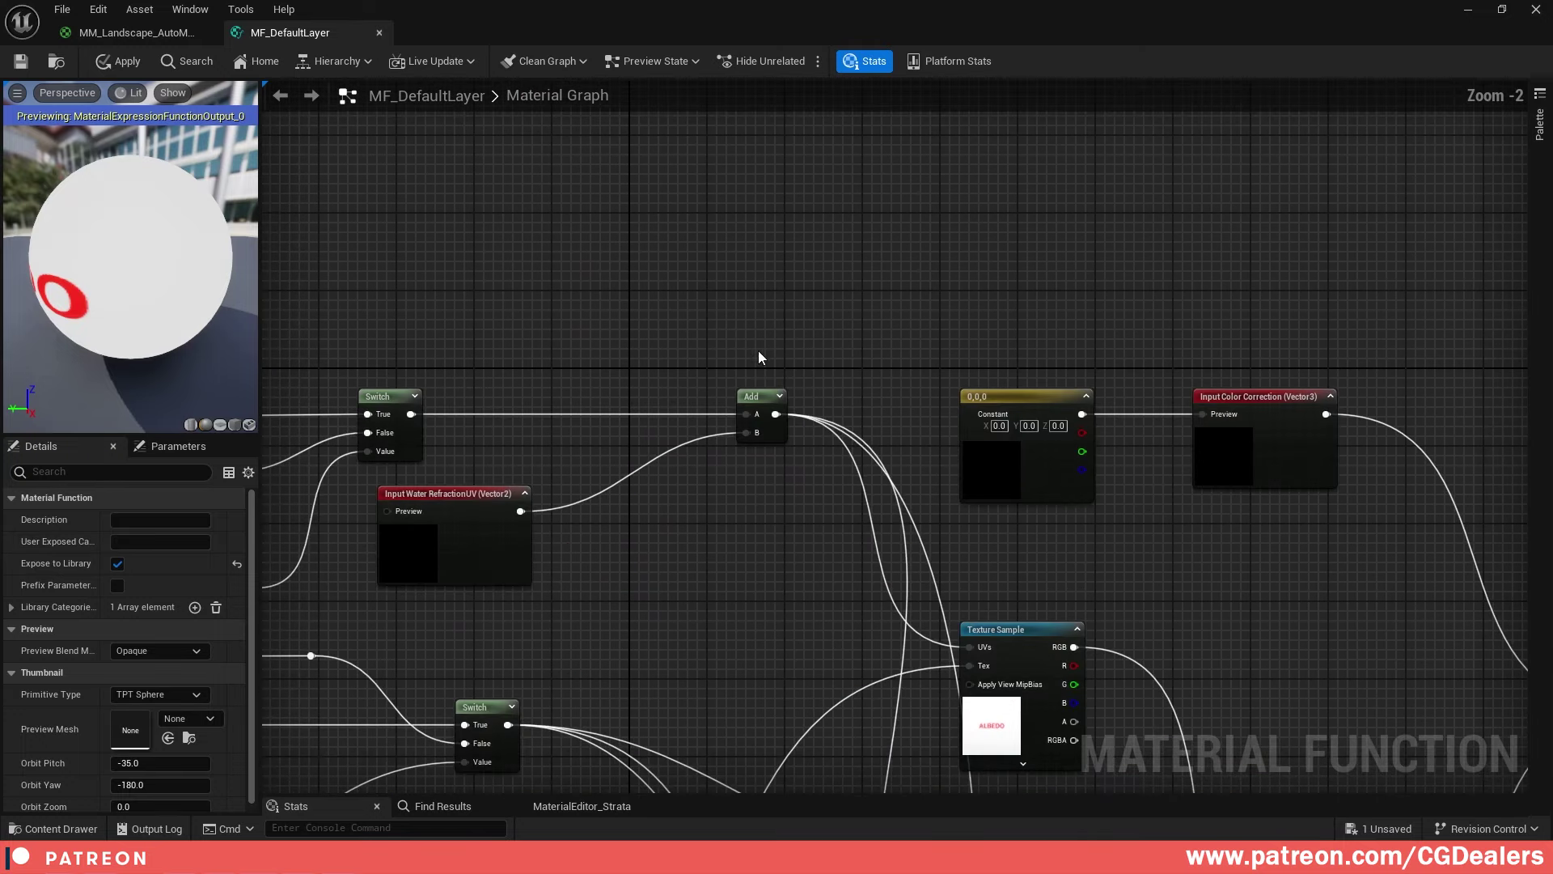
scroll(759, 351, up, 1)
click(755, 447)
click(800, 555)
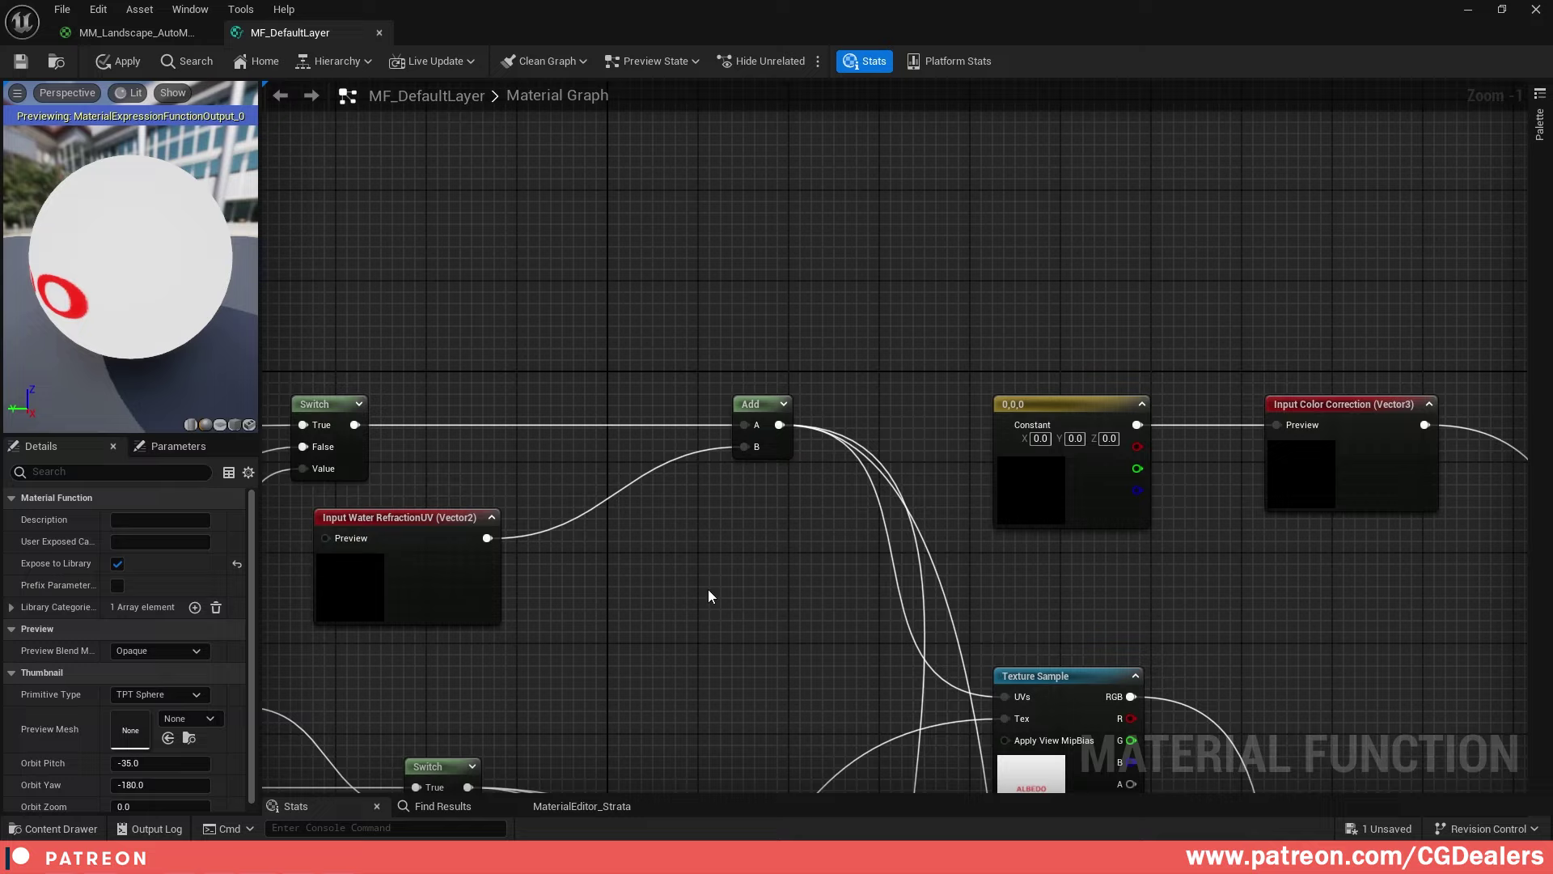
right_drag(709, 596, 1162, 530)
right_drag(884, 391, 908, 461)
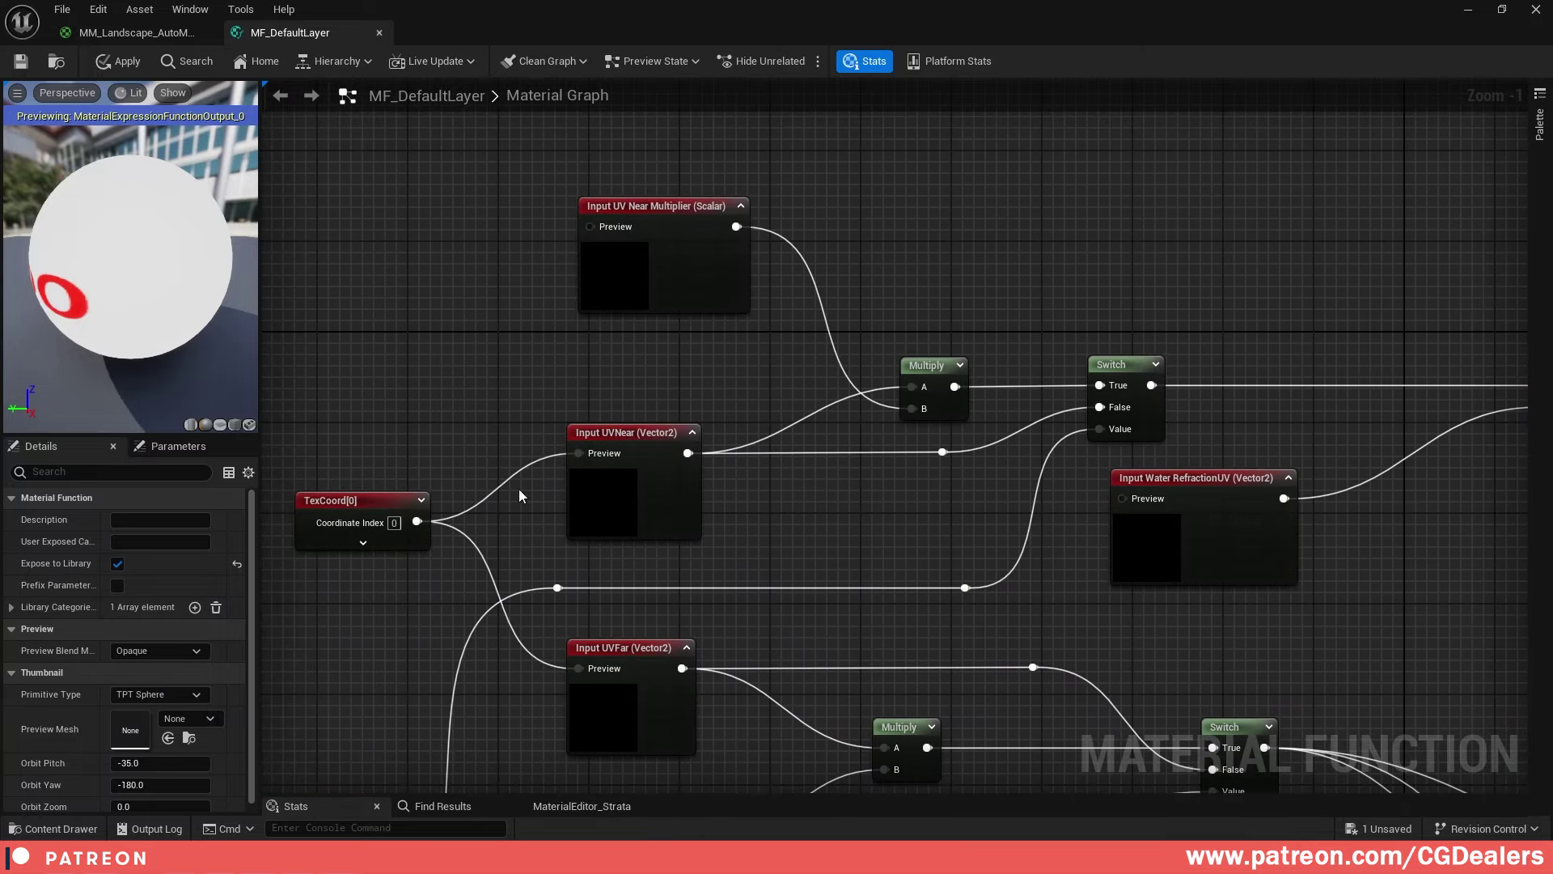
Examine the Multiply node that combines both displacement samples' B channels and feeds Output Displacement Paint
scroll(663, 458, down, 12)
right_drag(1047, 590, 663, 197)
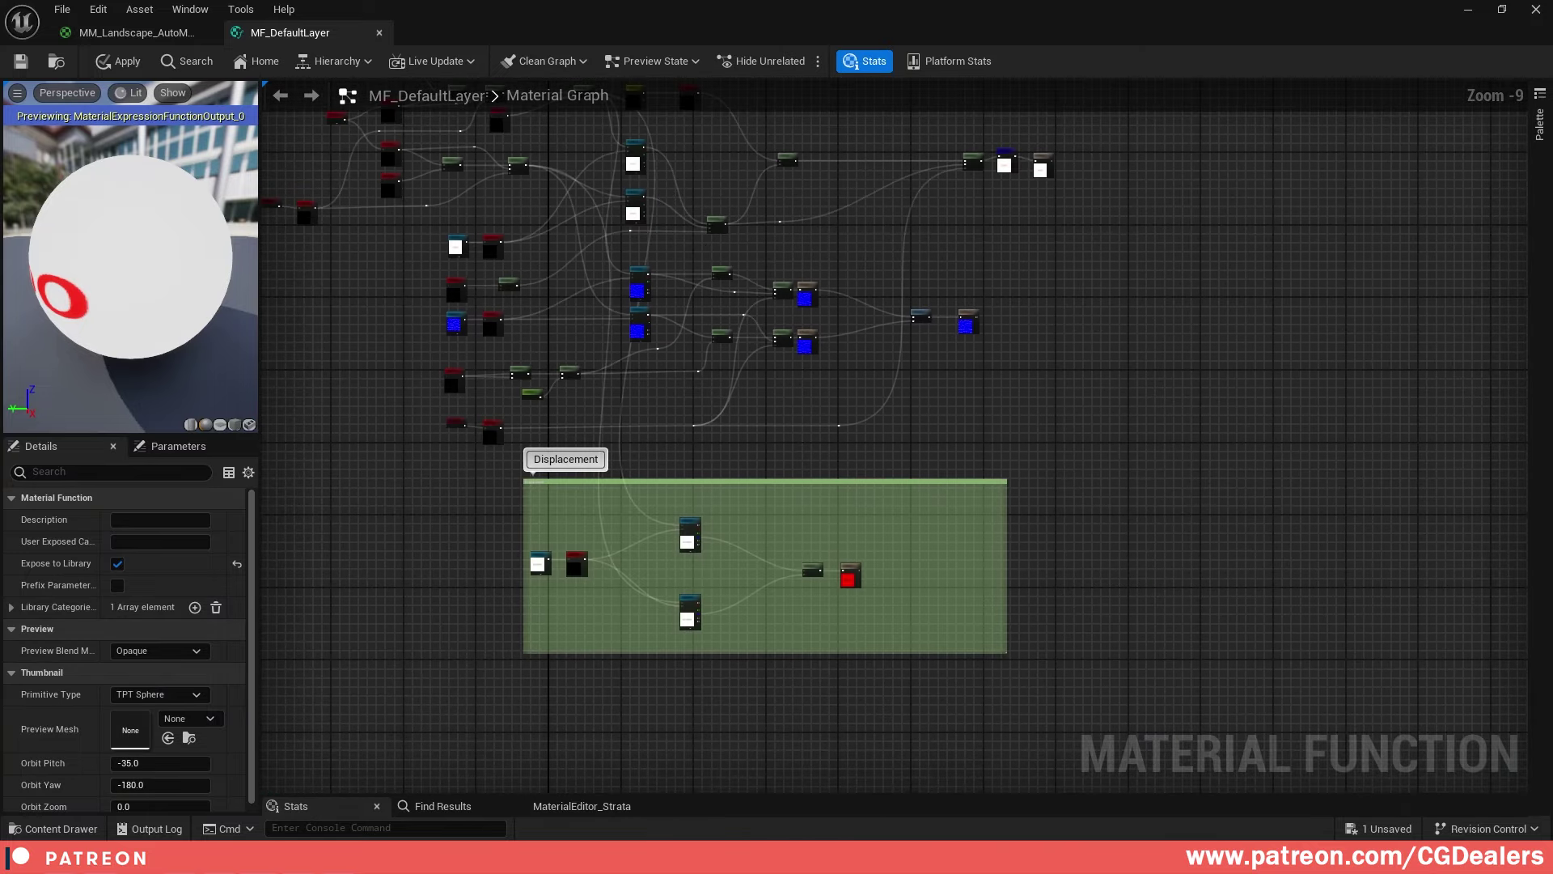
scroll(703, 639, up, 9)
scroll(801, 424, up, 3)
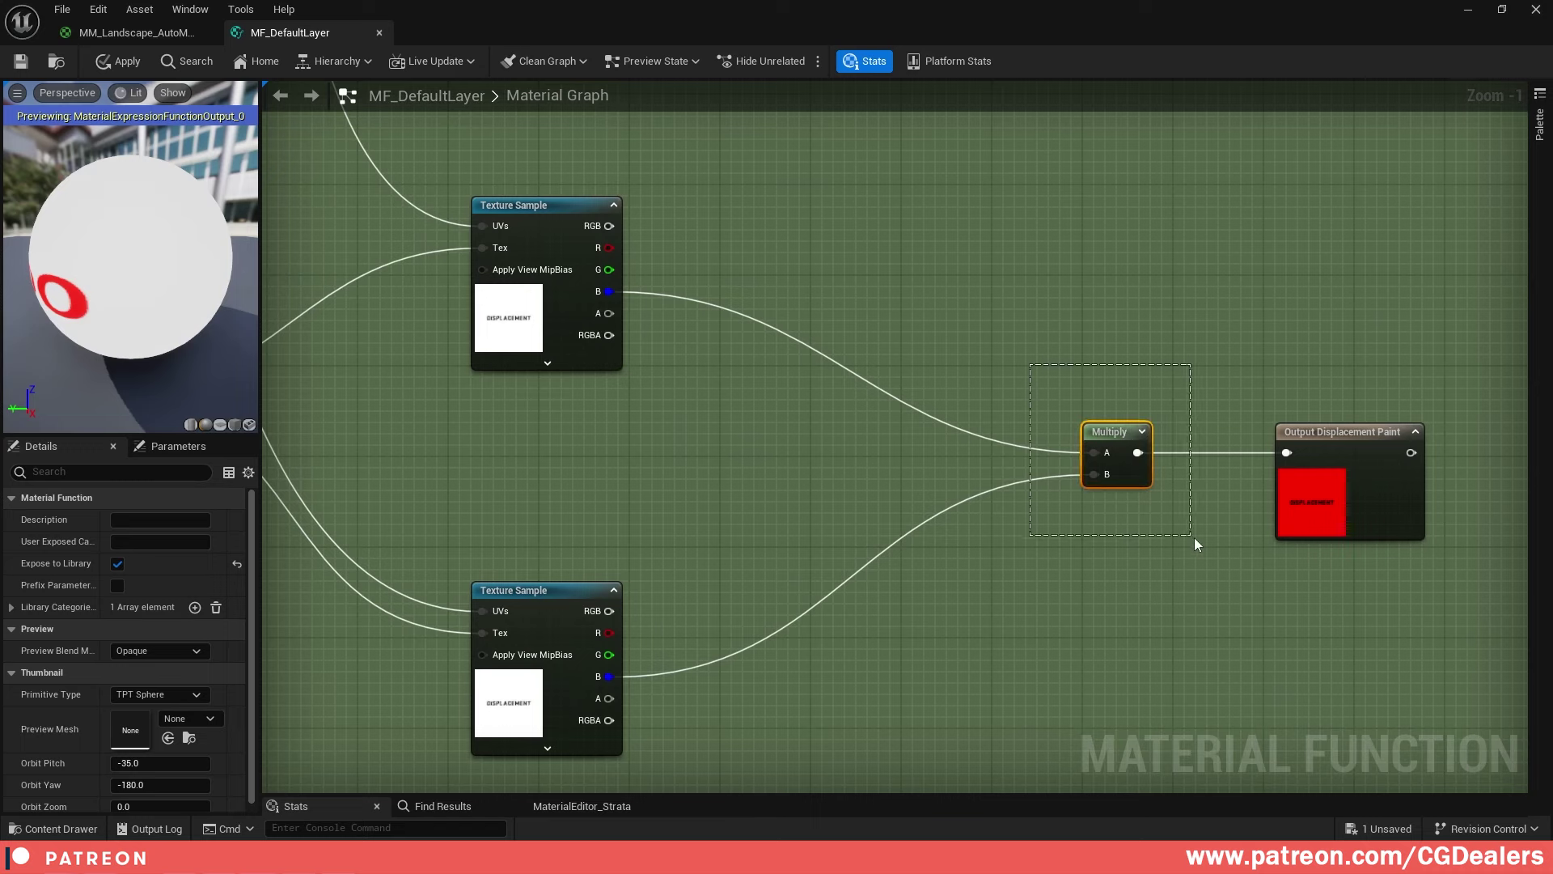
drag(1195, 538, 1200, 544)
click(1136, 349)
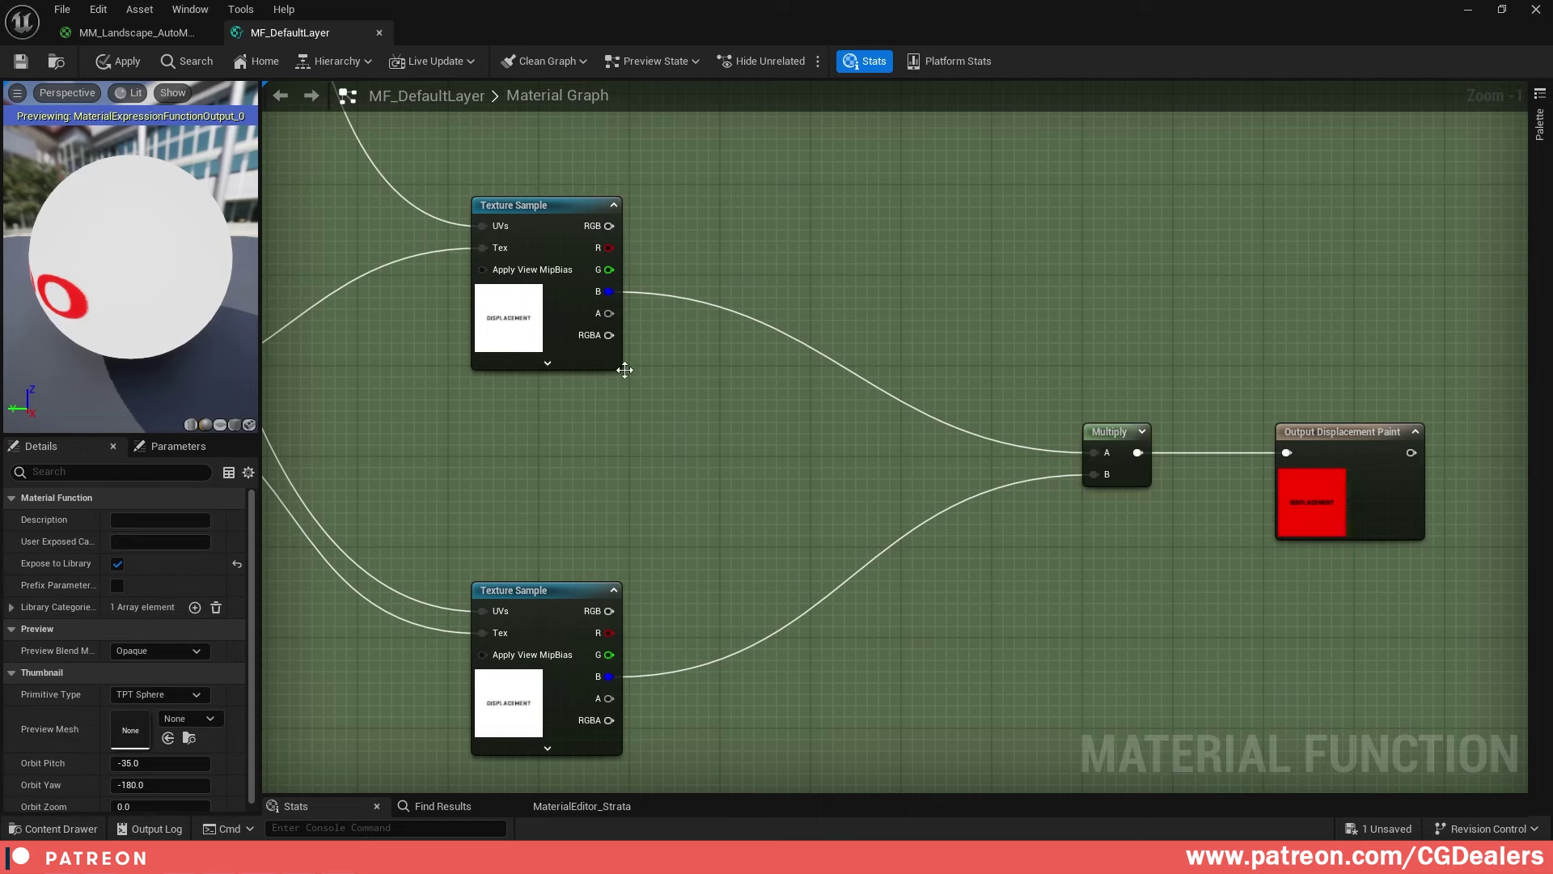
Try adding a FunctionOutput node above Output Displacement Paint, and inspect the existing output's name and sort priority for comparison
right_drag(625, 369, 345, 387)
right_click(1105, 288)
text(output)
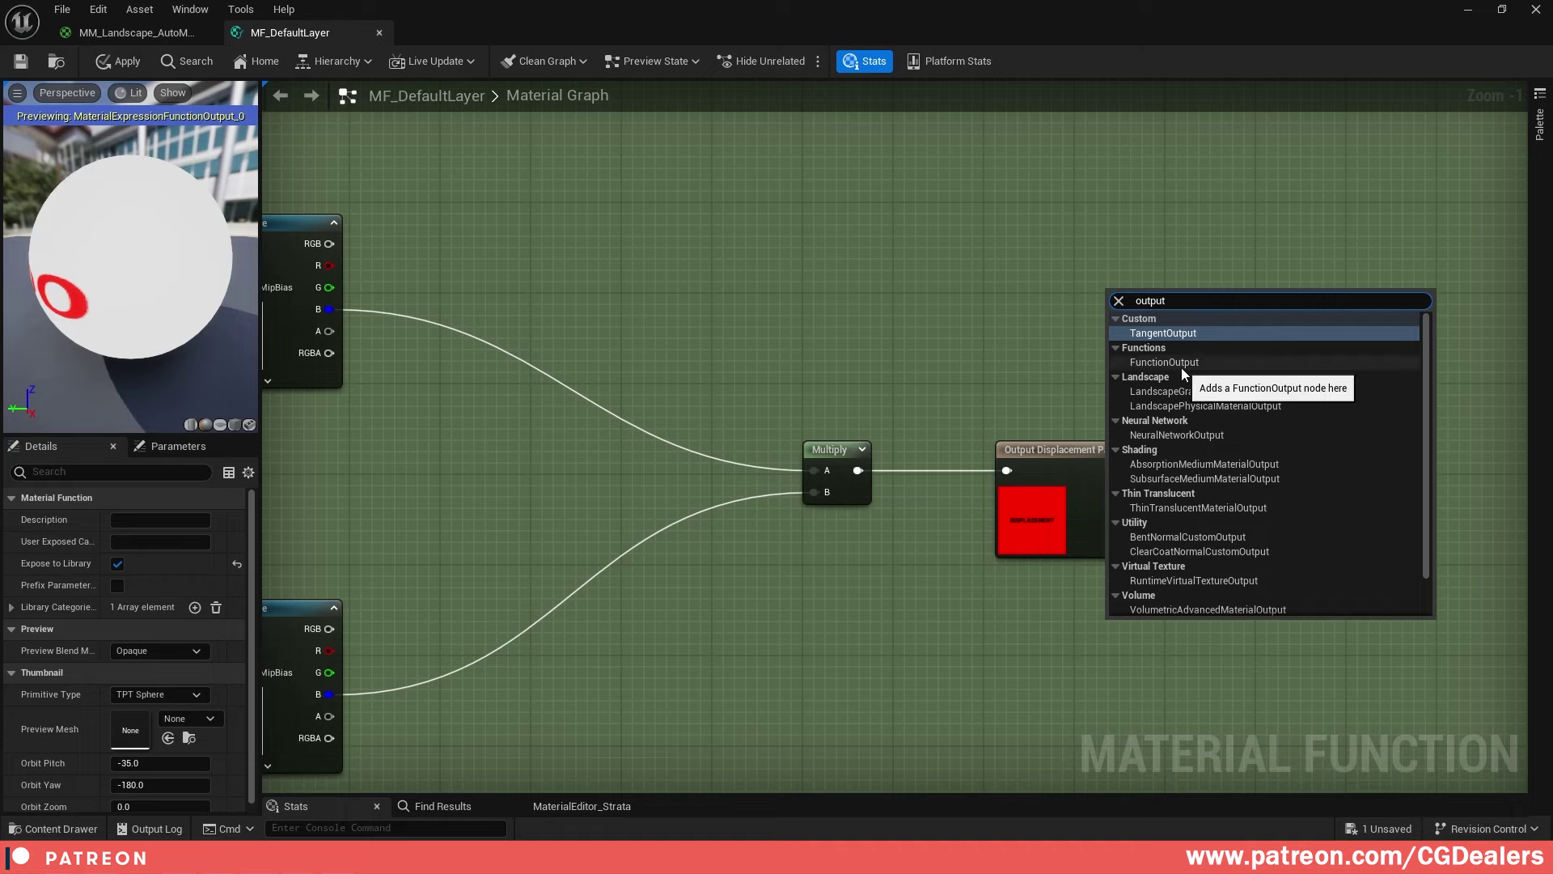
click(1166, 363)
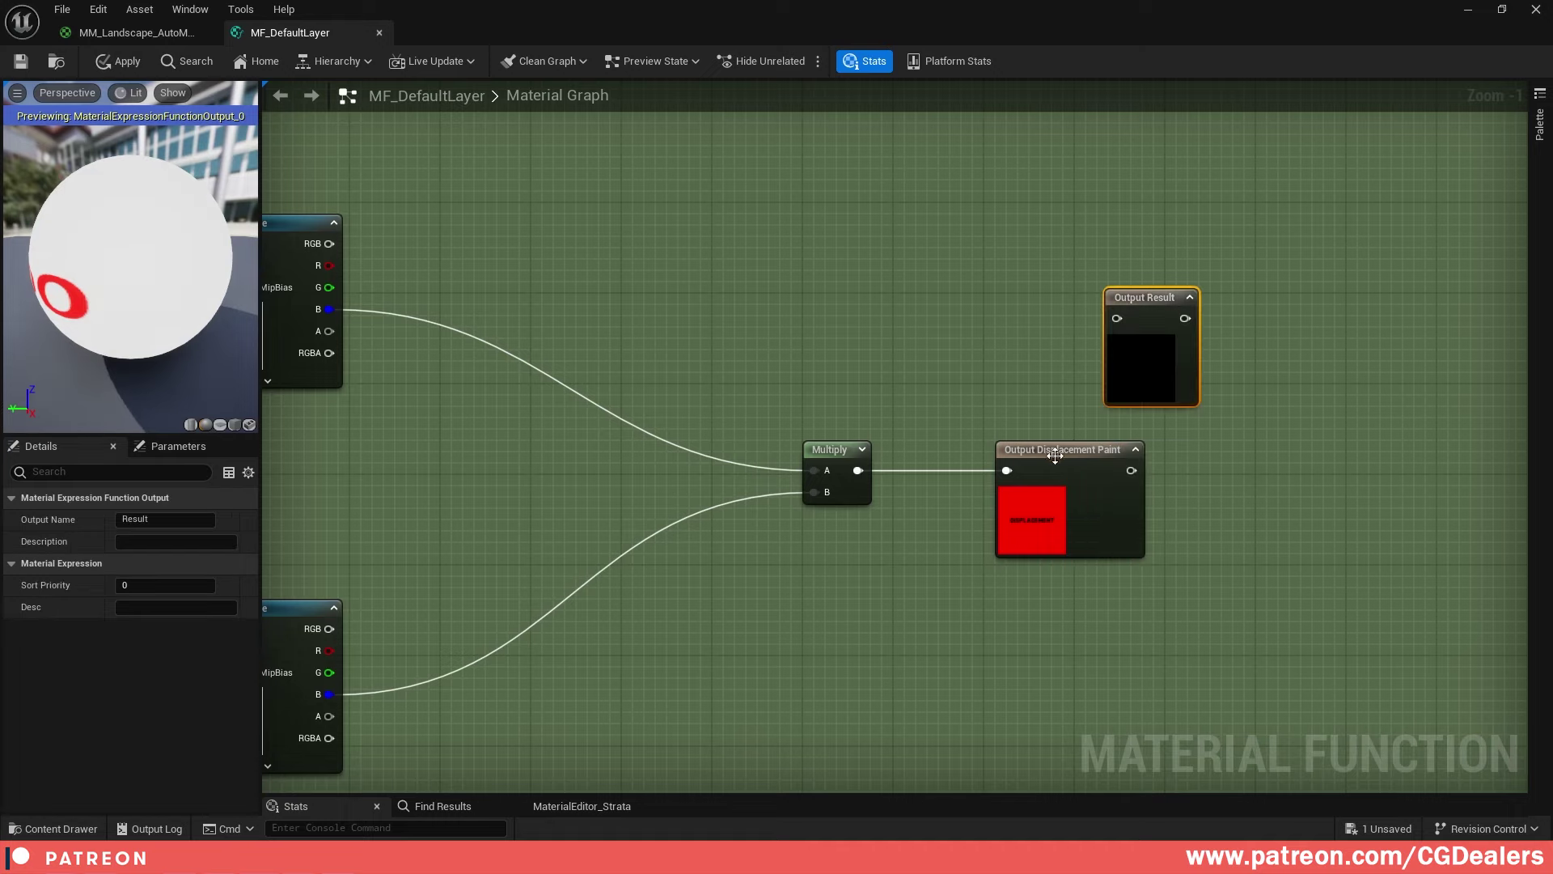
click(1056, 453)
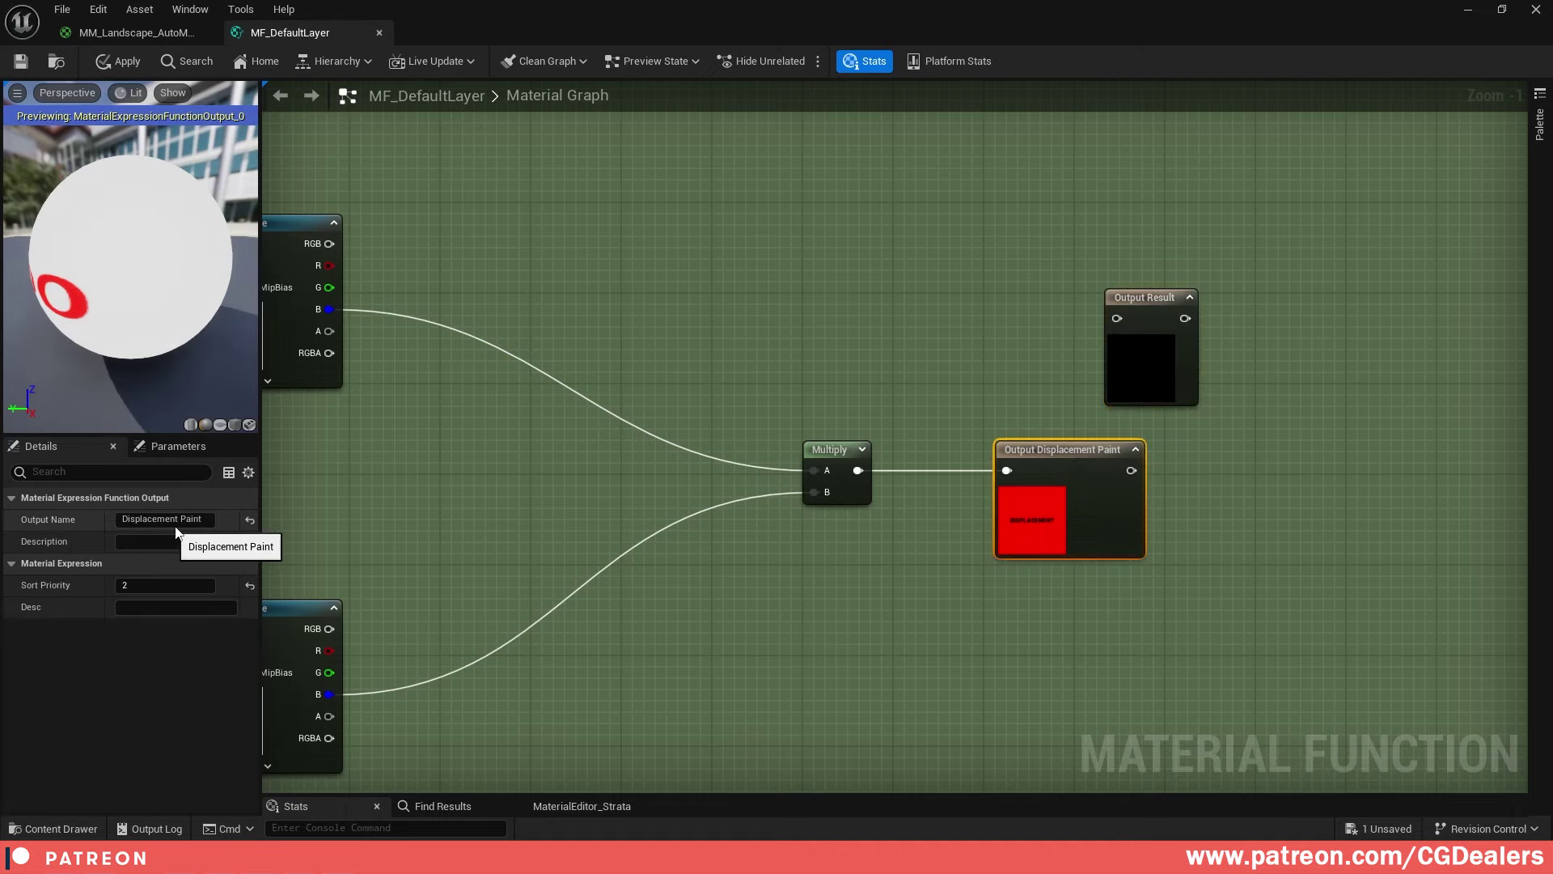
click(1139, 320)
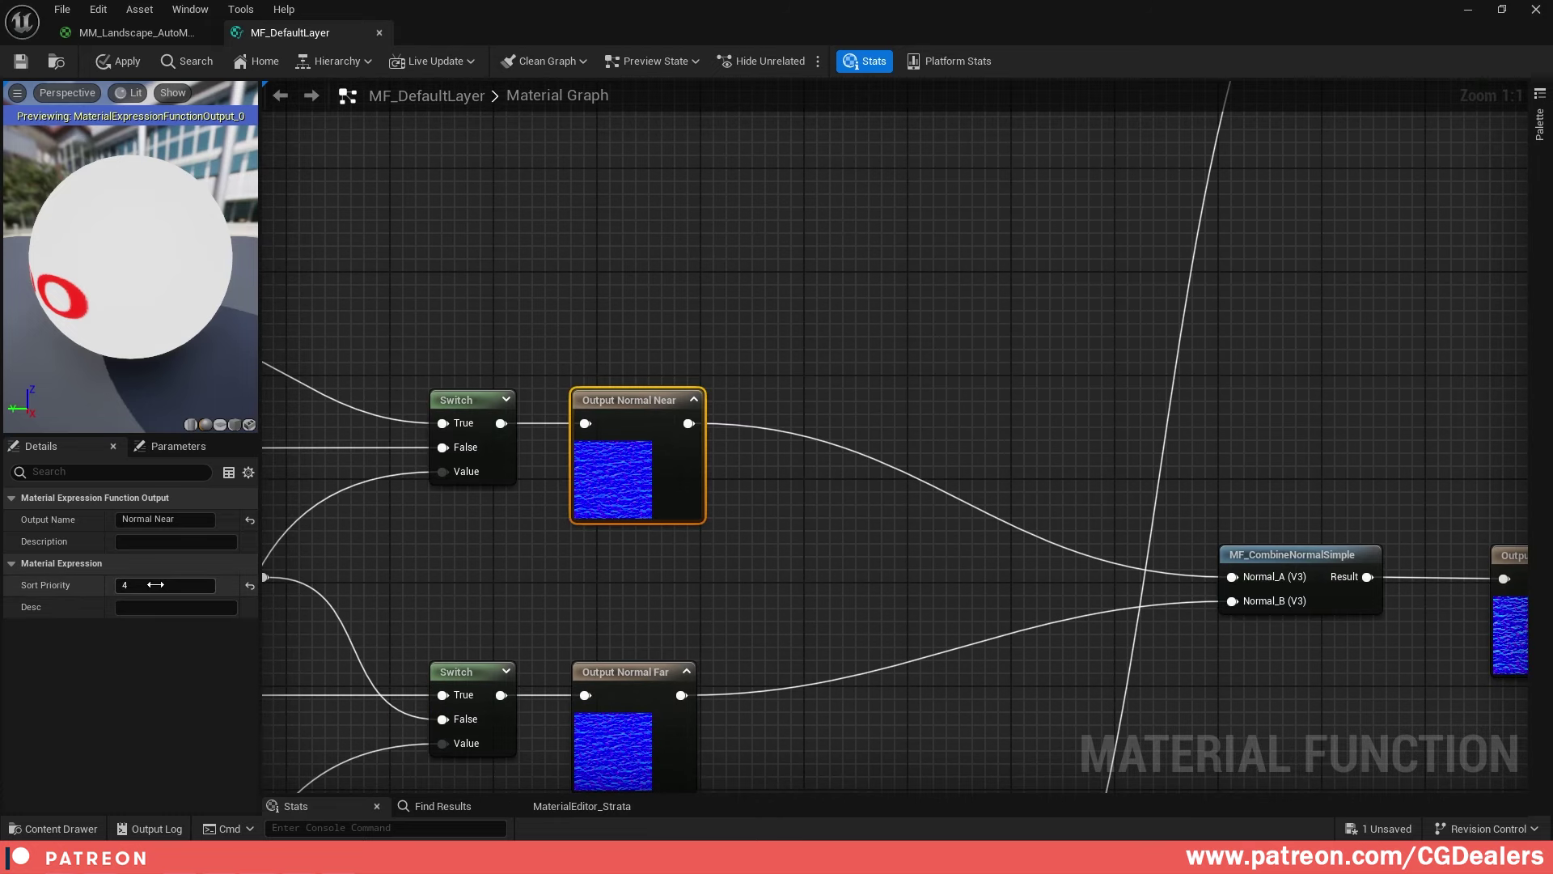
Compare the sort priorities of the Normal Near and Normal Far outputs with MF_DefaultLayer's output order in MM_Landscape_AutoMaterial
scroll(639, 623, down, 3)
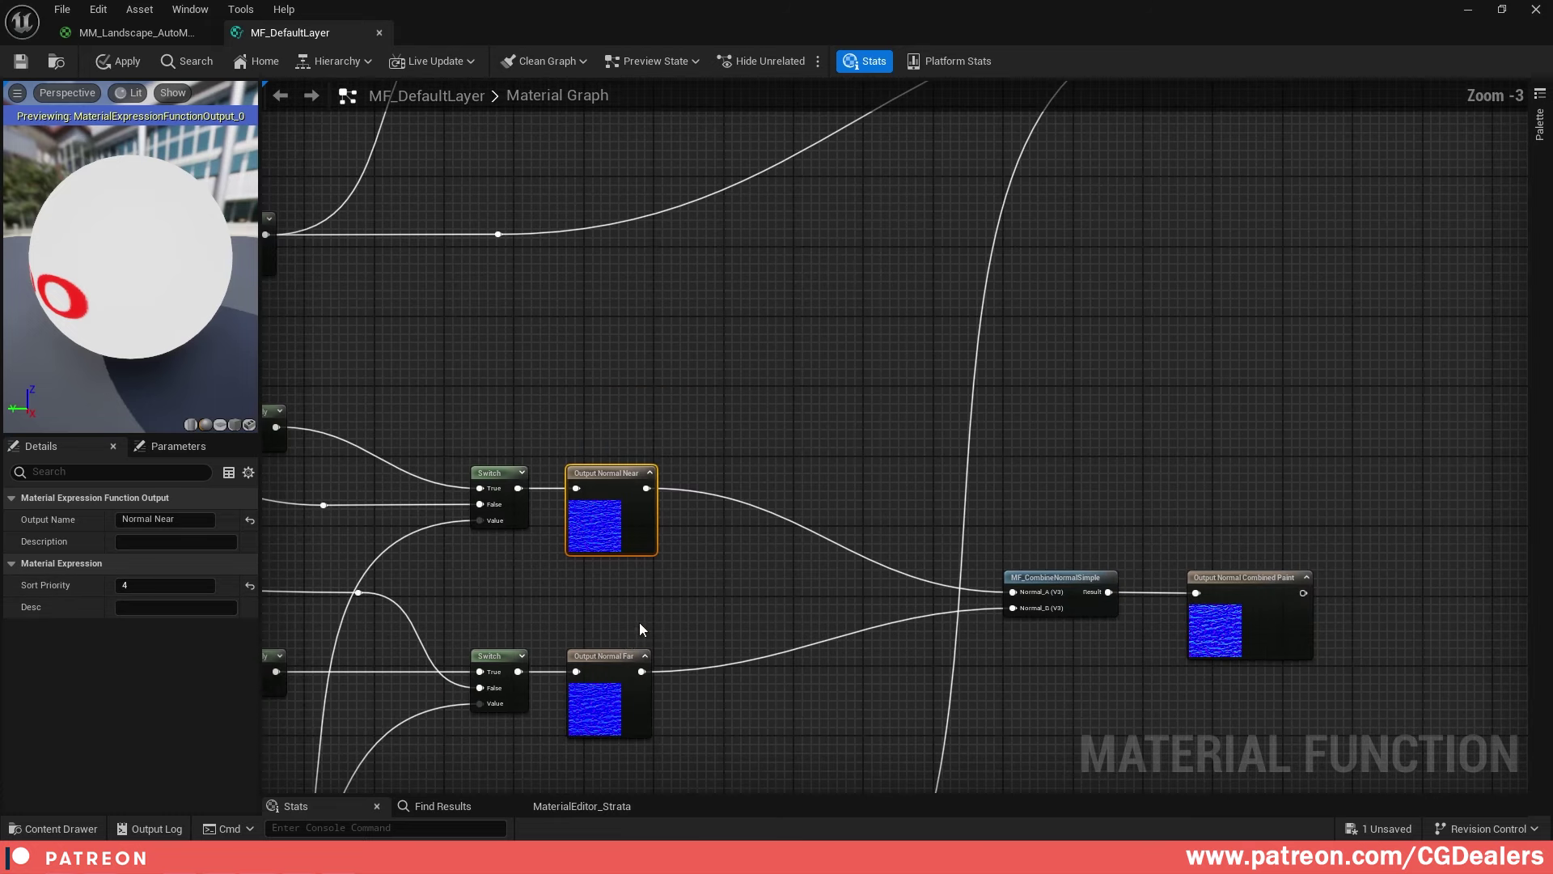
click(680, 602)
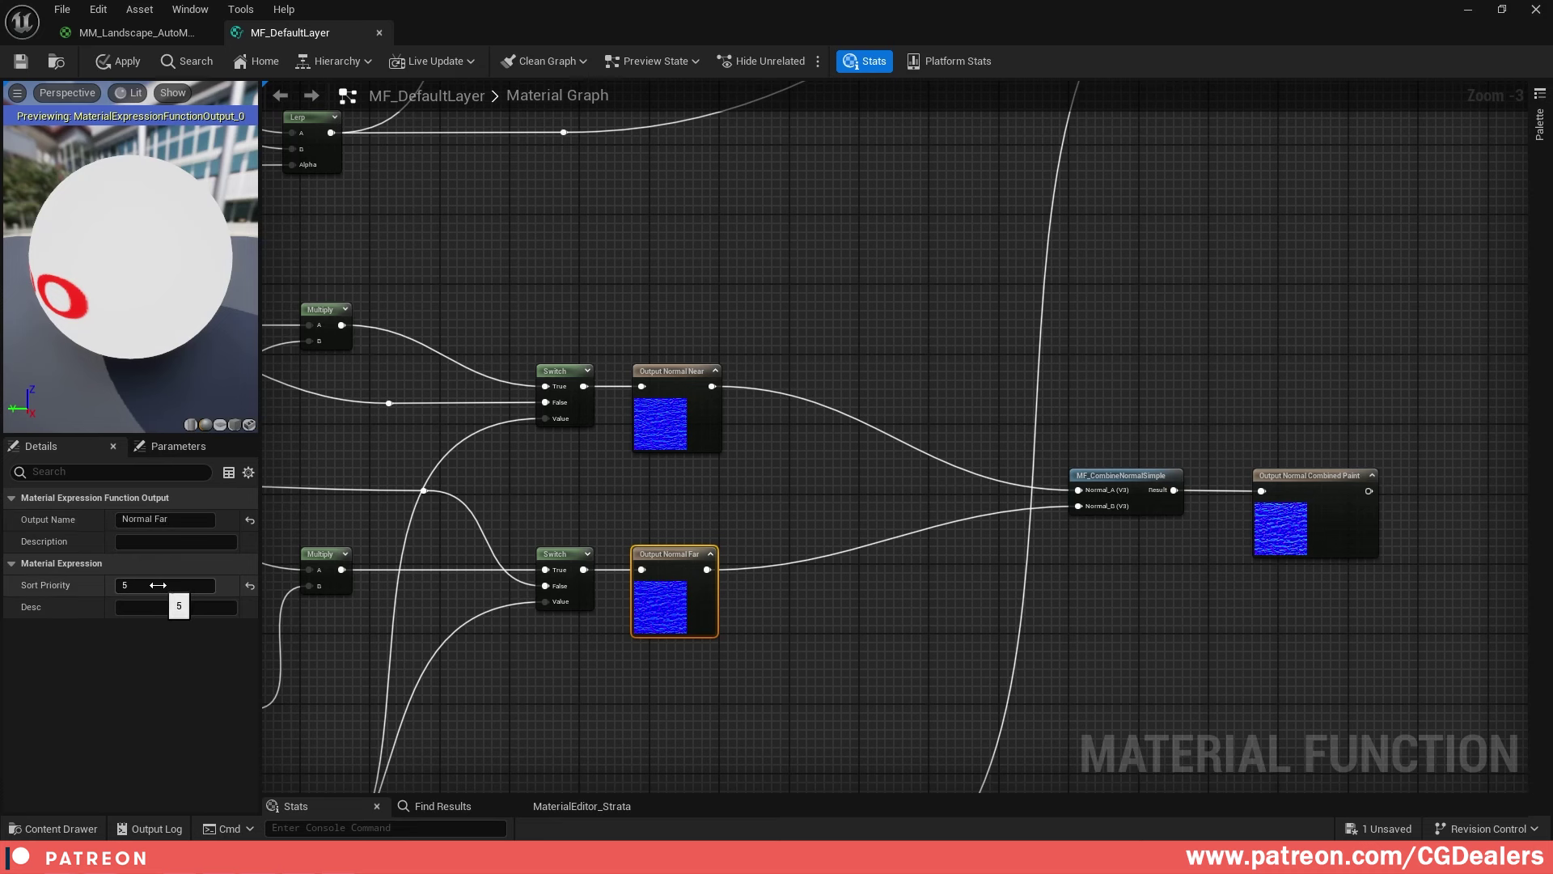
click(136, 32)
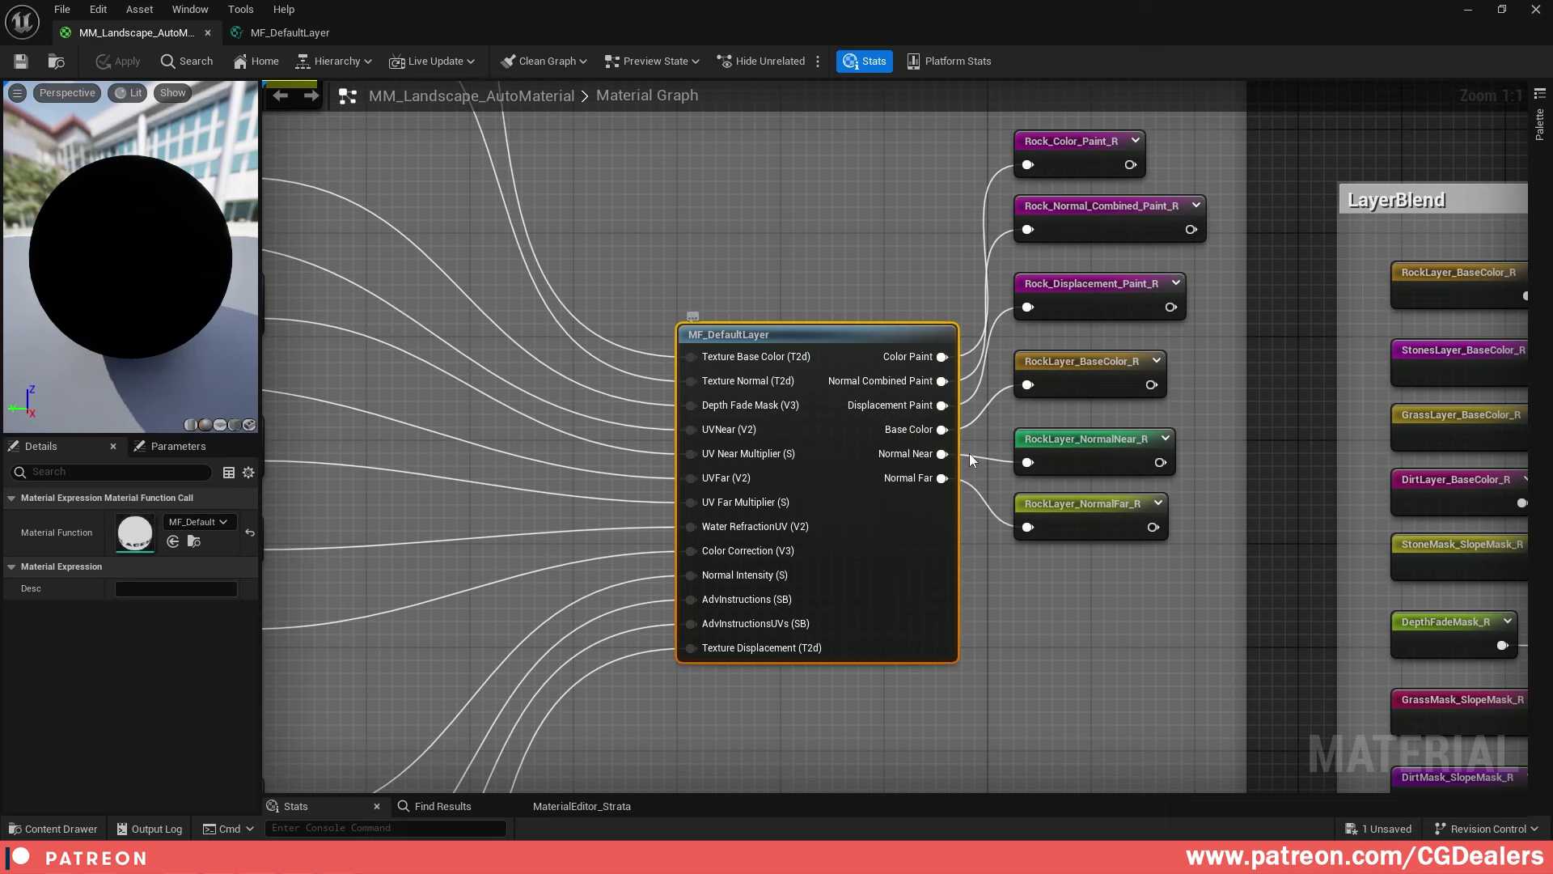
right_drag(906, 402, 907, 513)
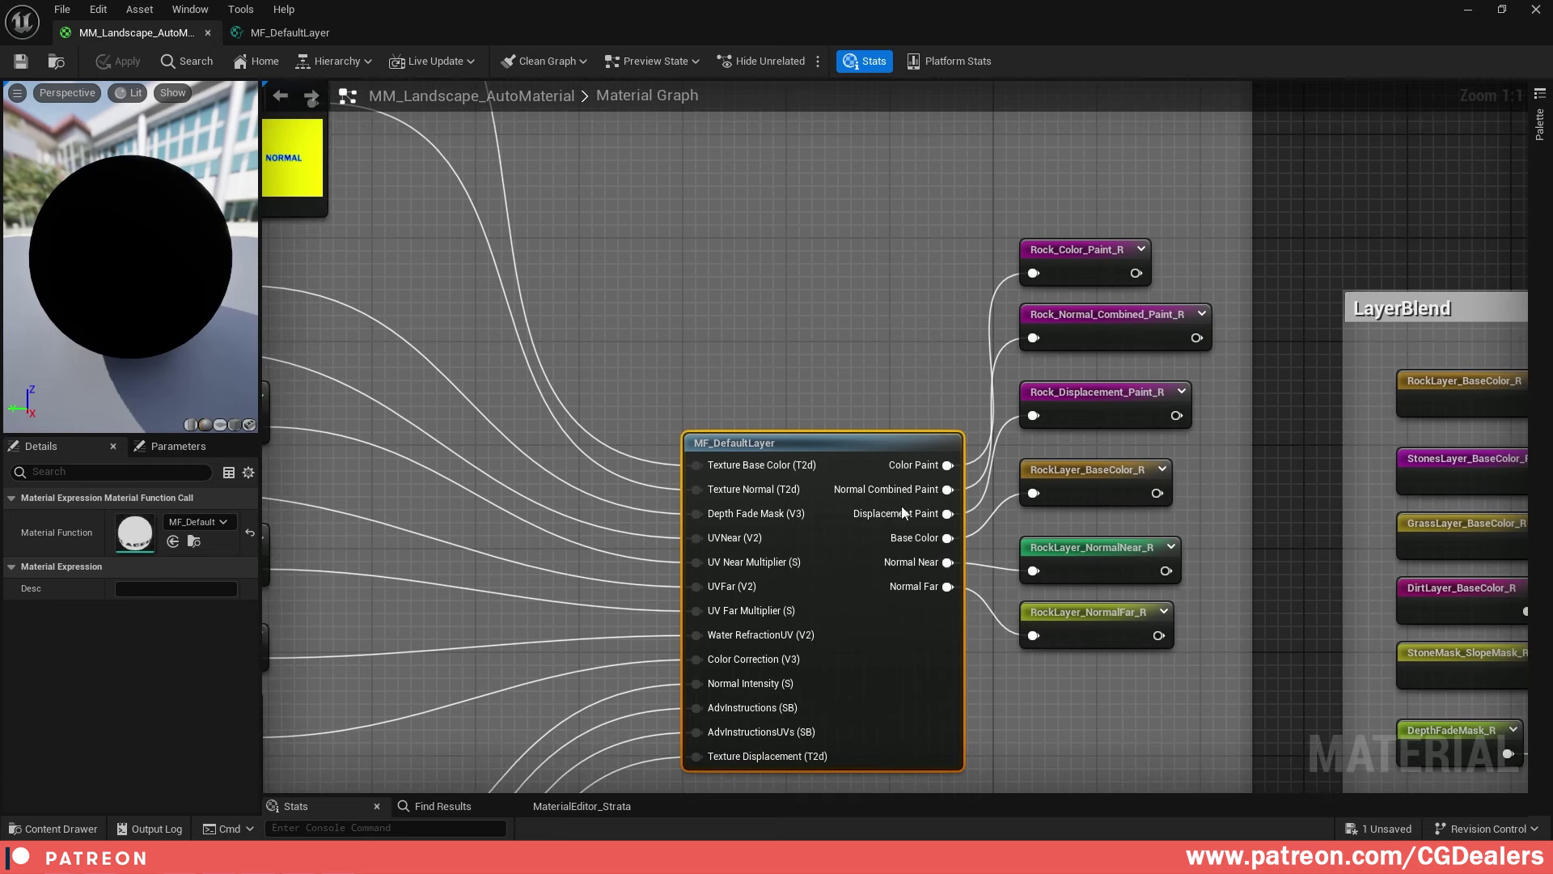
Review the Color Paint and Normal Combined Paint outputs and the MF_CombineNormalSimple node inside MF_DefaultLayer
click(313, 34)
scroll(805, 562, down, 3)
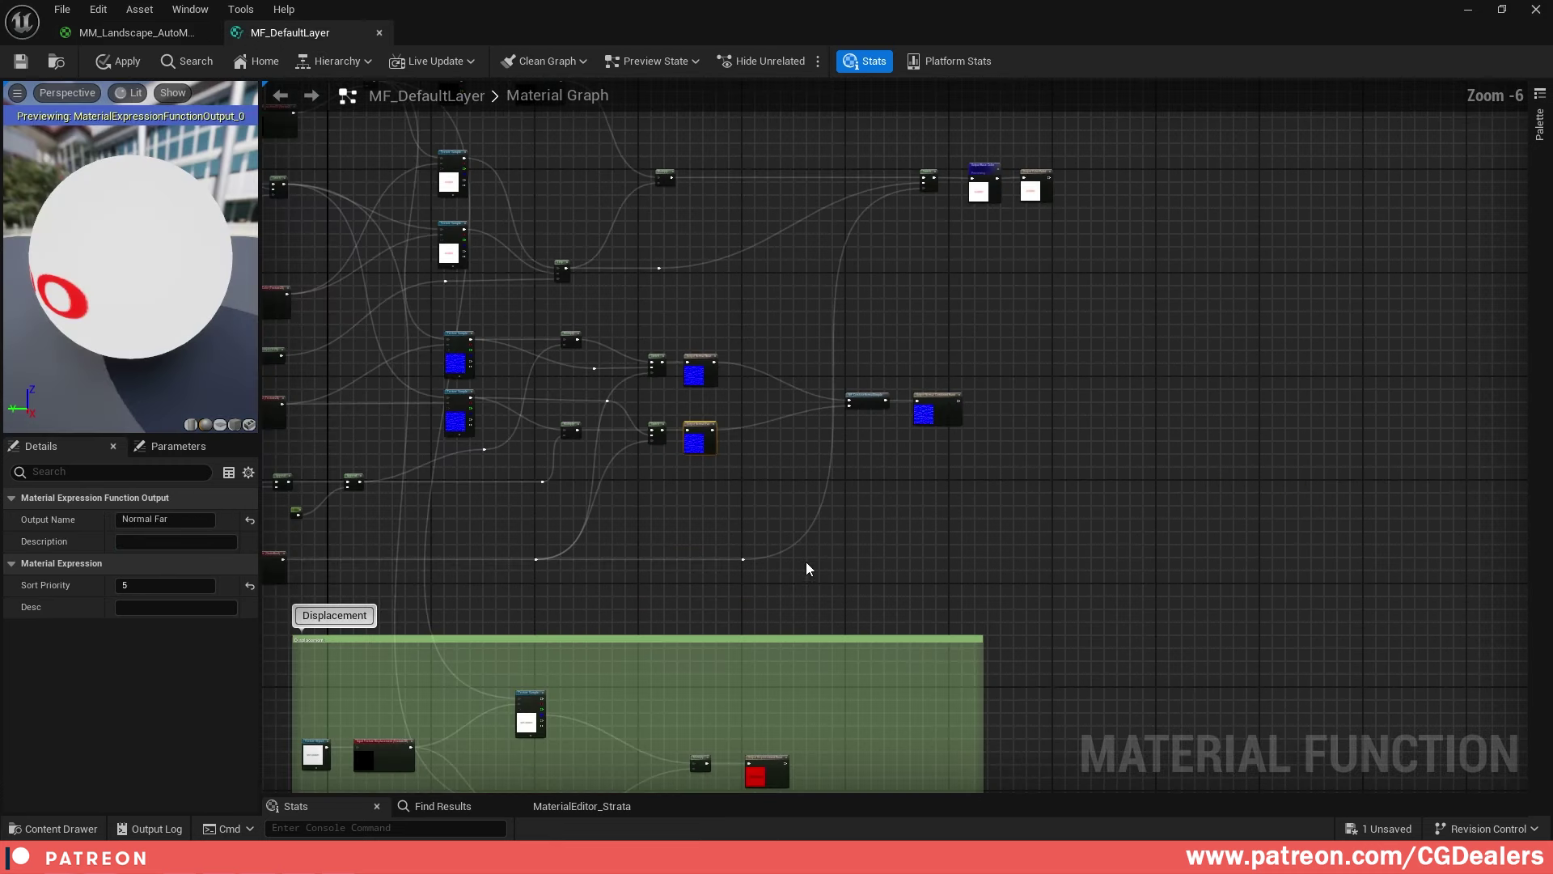
scroll(1124, 502, up, 4)
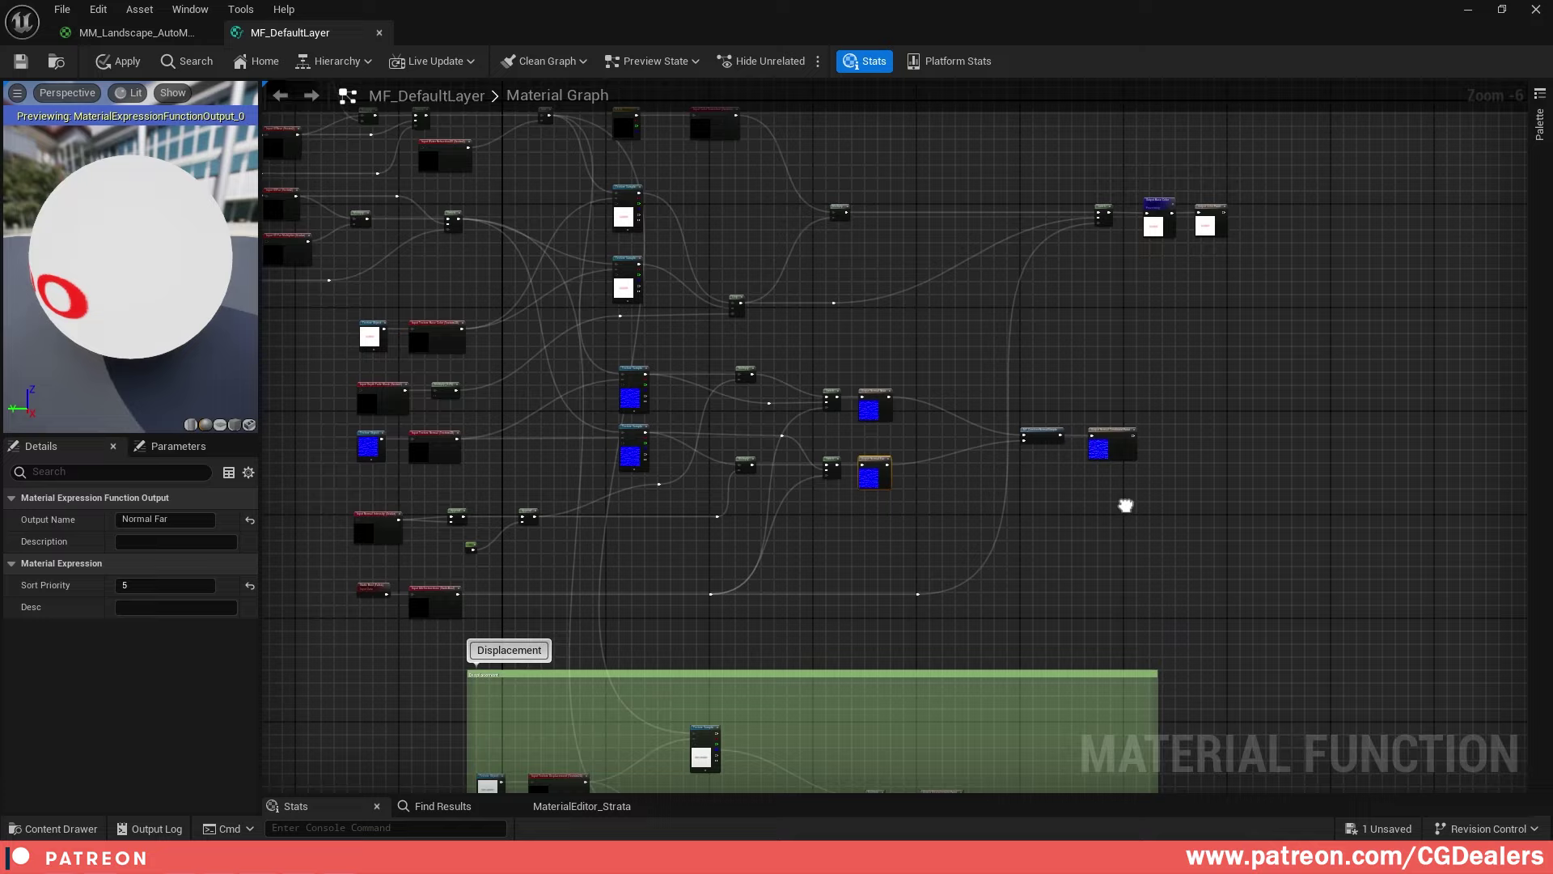
click(1080, 299)
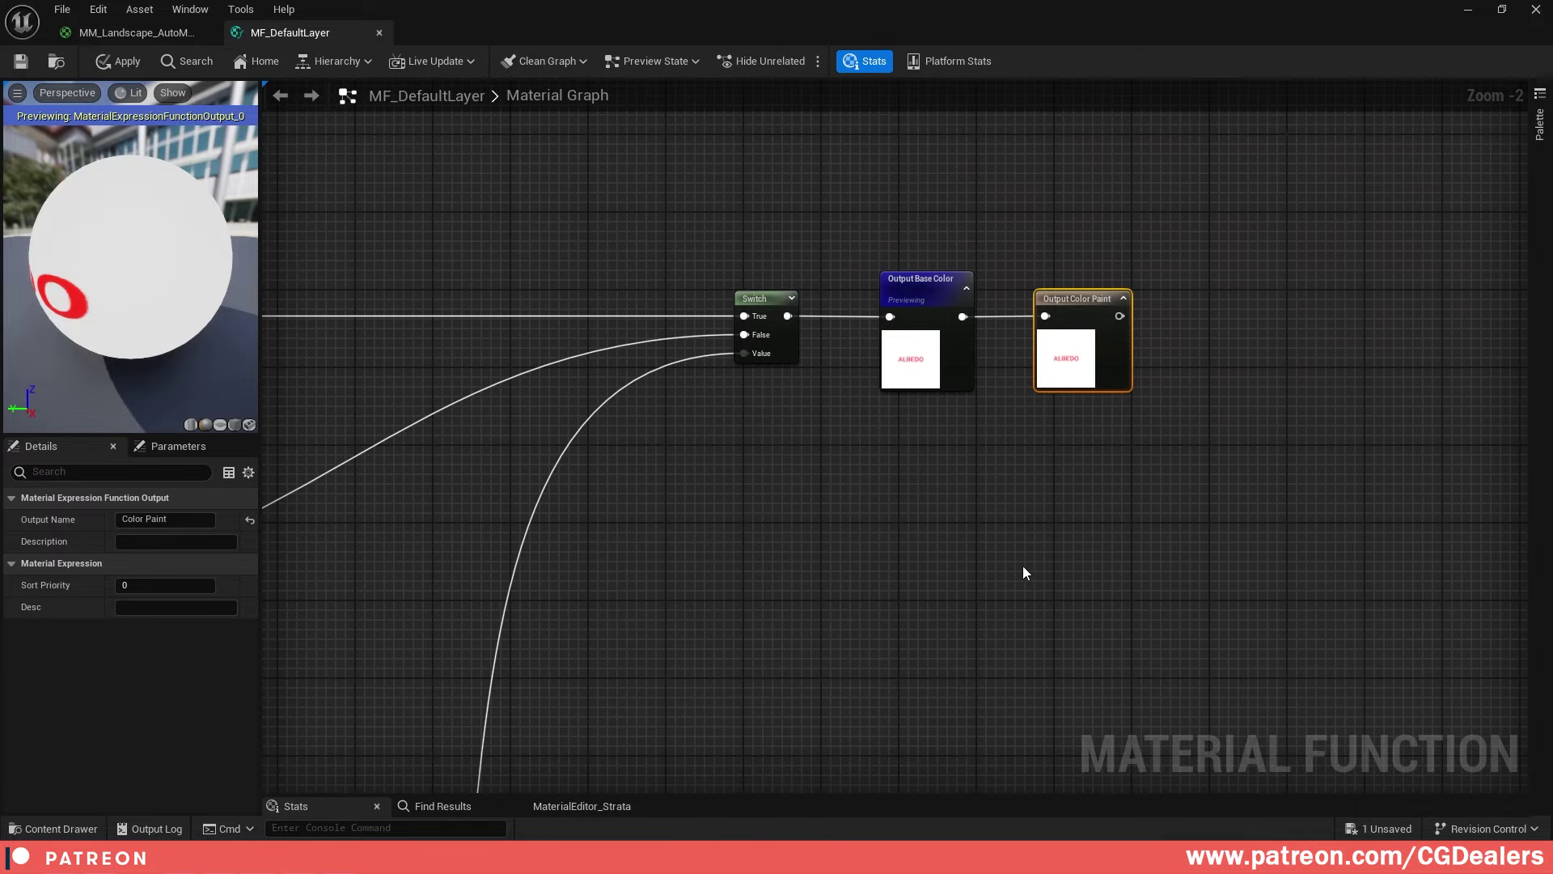
right_drag(993, 571, 1016, 305)
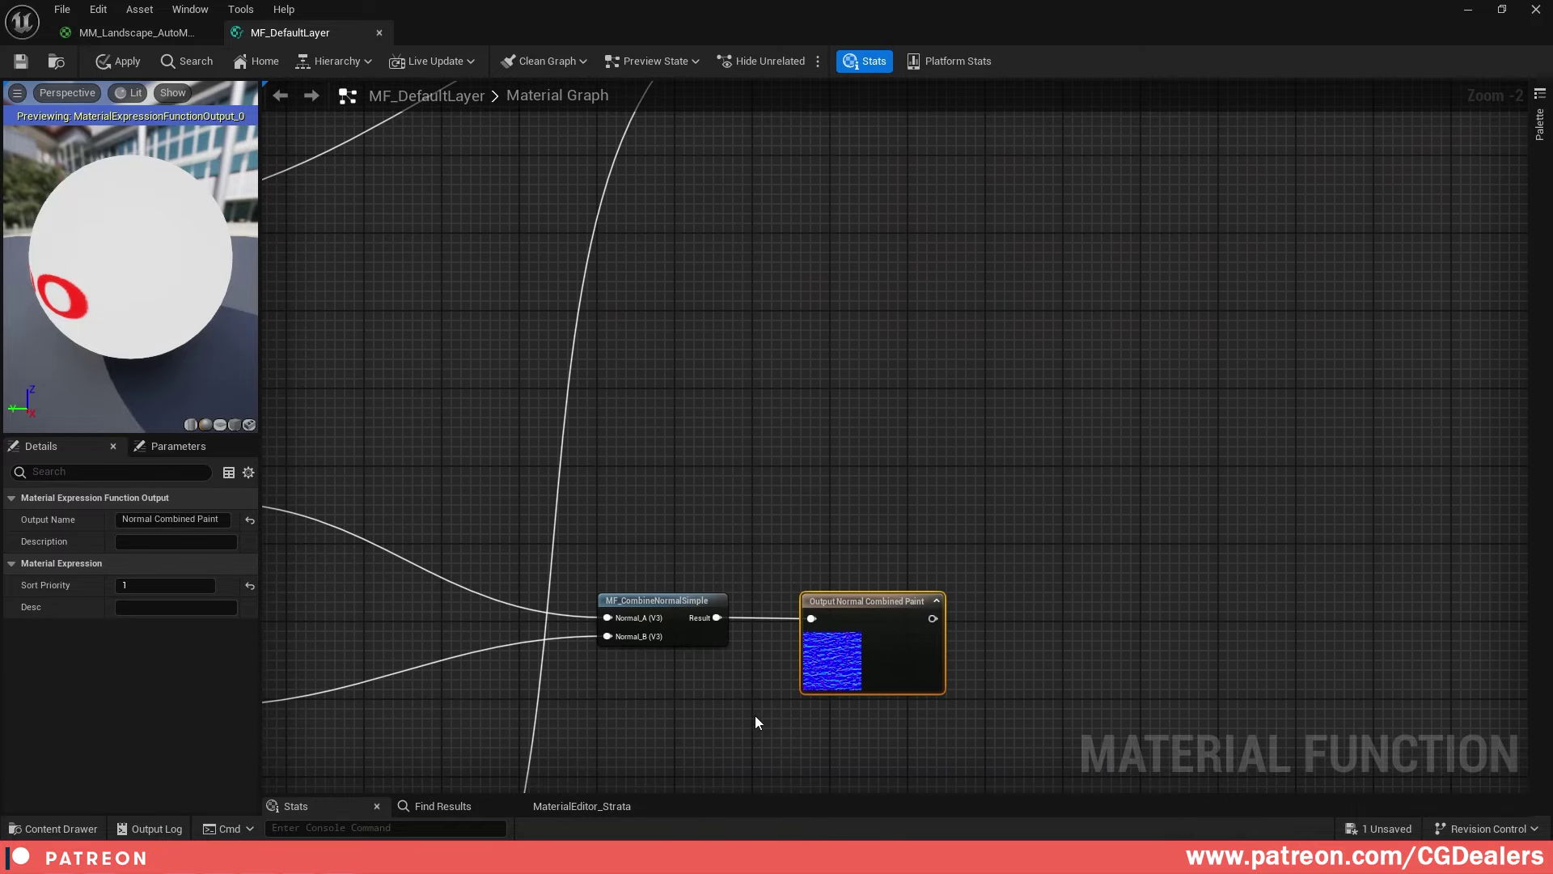
right_drag(756, 721, 1100, 479)
click(1100, 478)
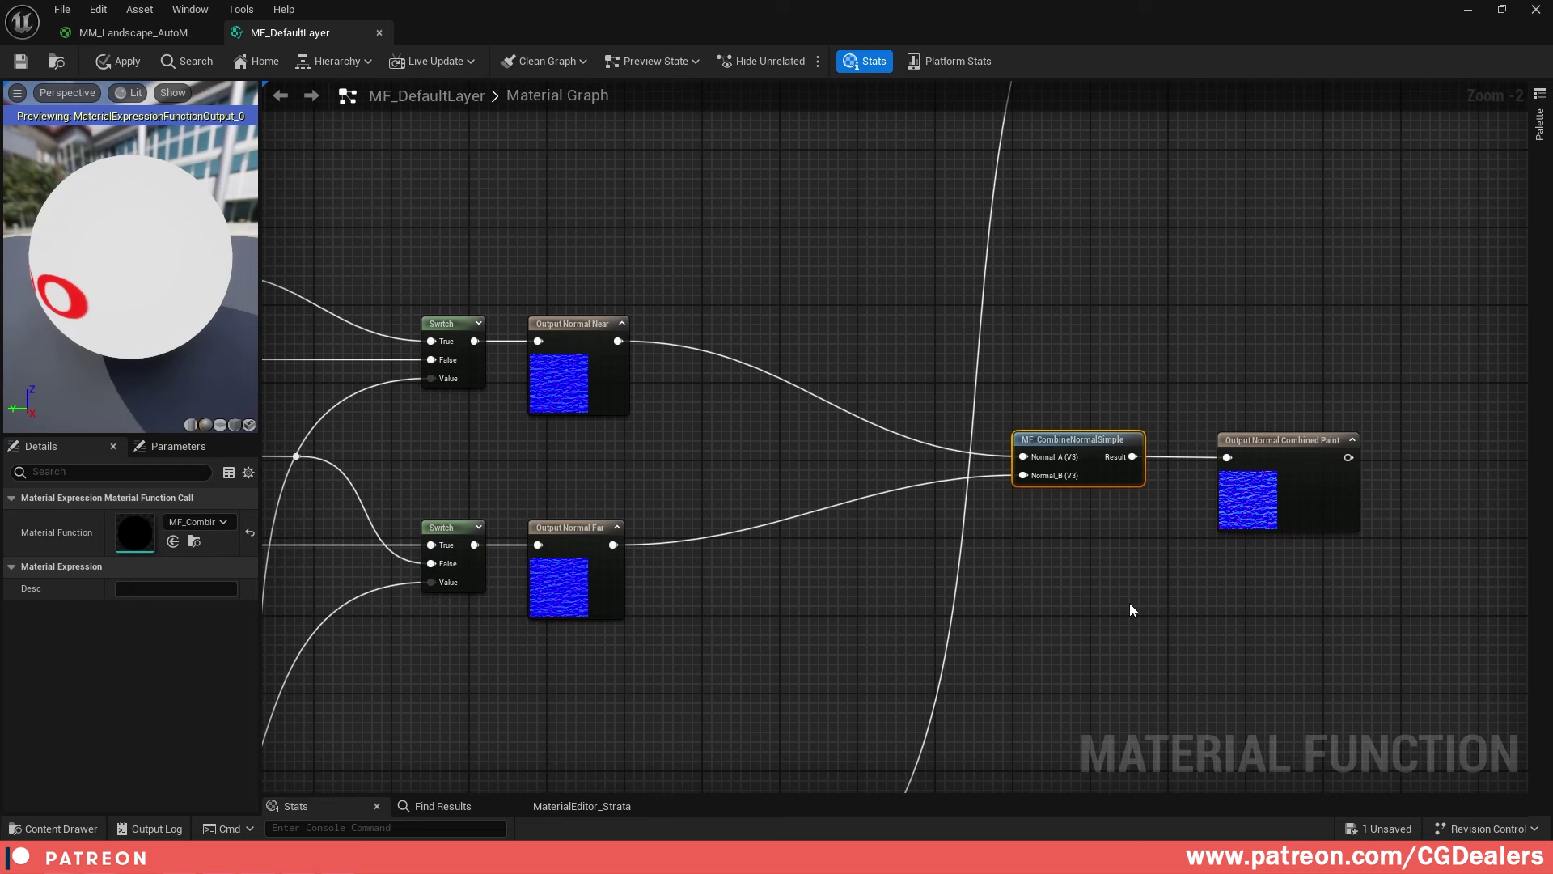
In MM_Landscape_AutoMaterial, add a named reroute declaration from MF_DefaultLayer's Color Paint output and name it Rock_Color_Paint_Rerout
click(126, 33)
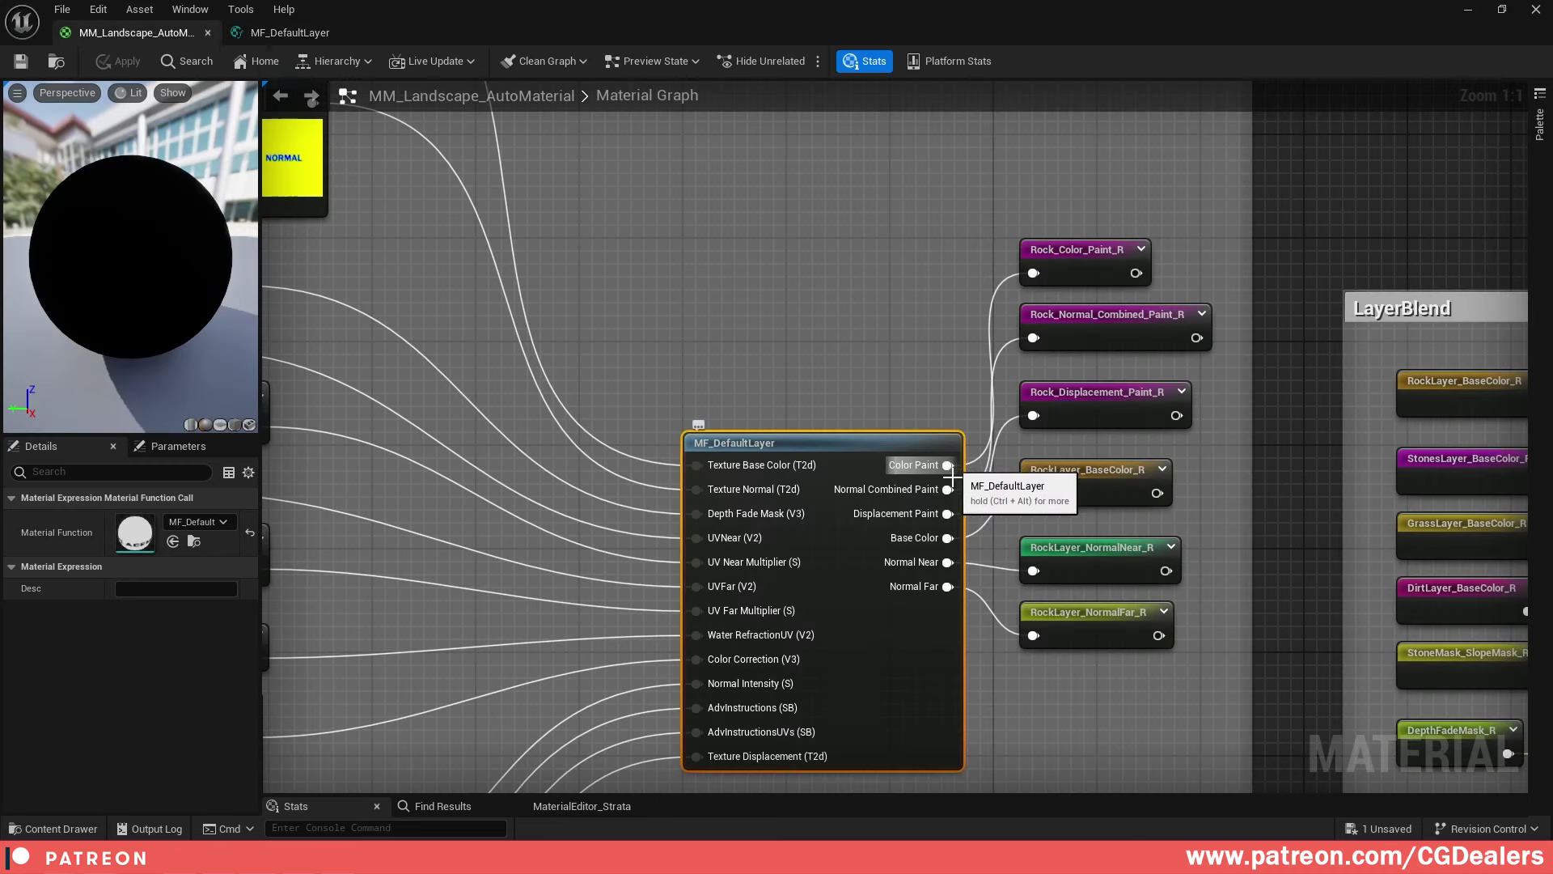
click(902, 338)
right_drag(902, 338, 762, 299)
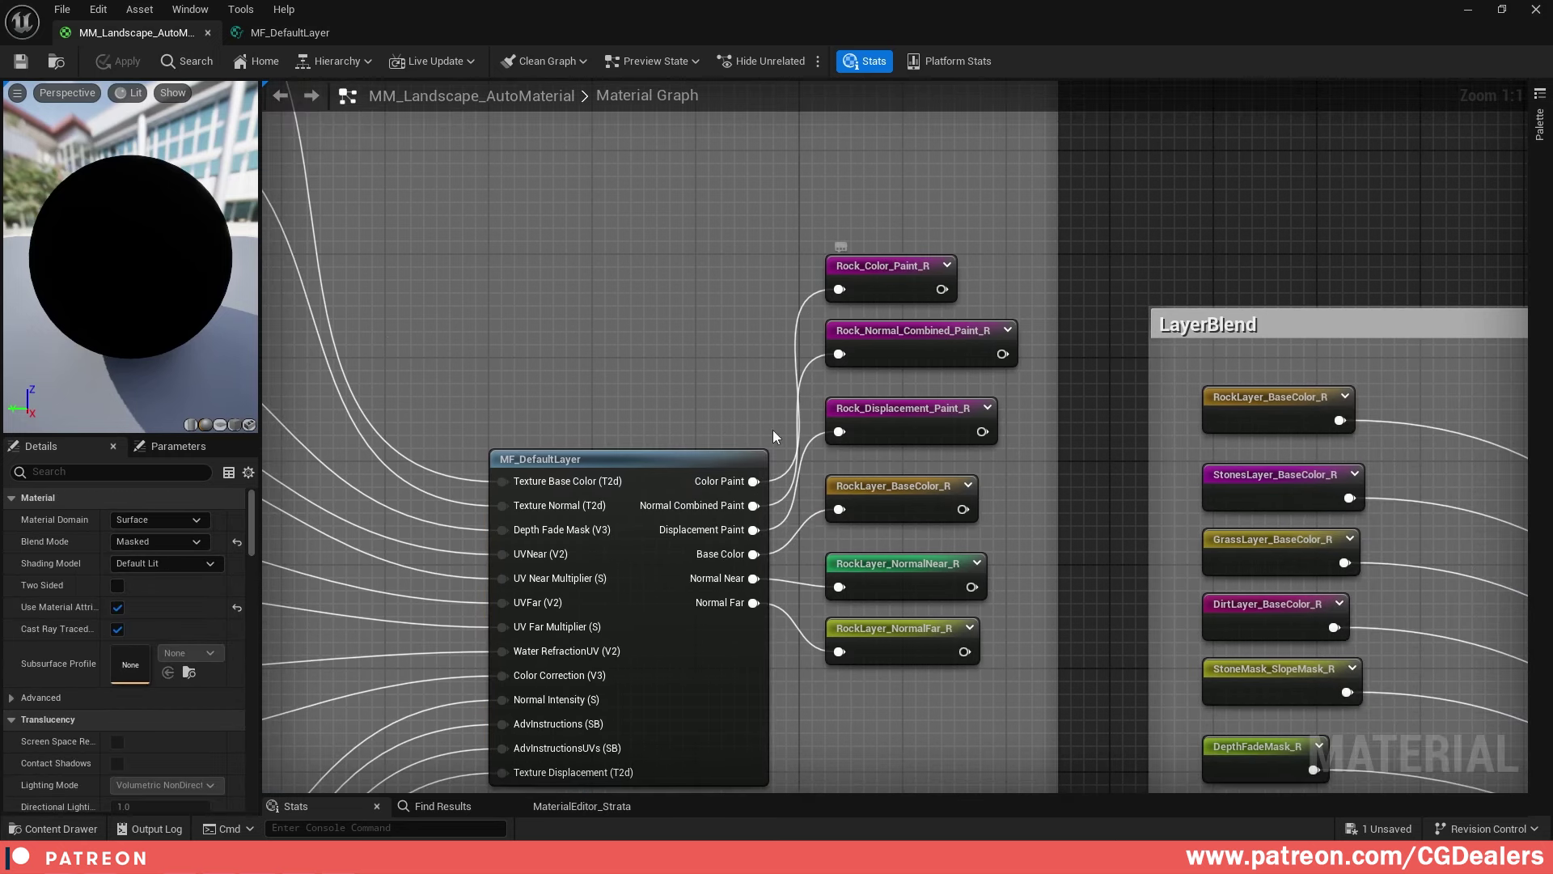
drag(754, 480, 751, 186)
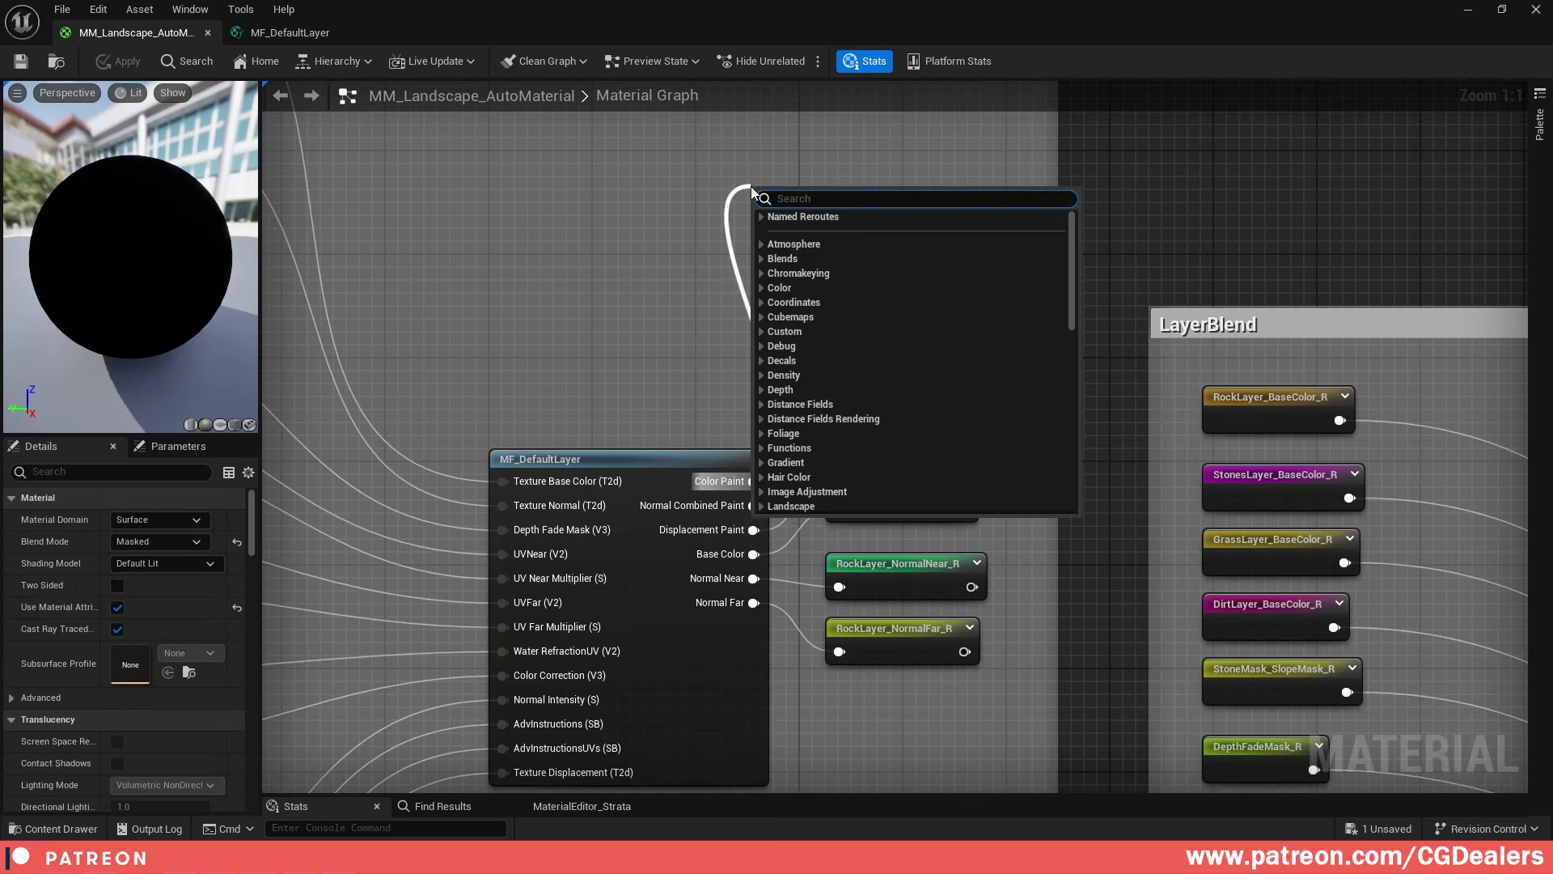
text(rerout)
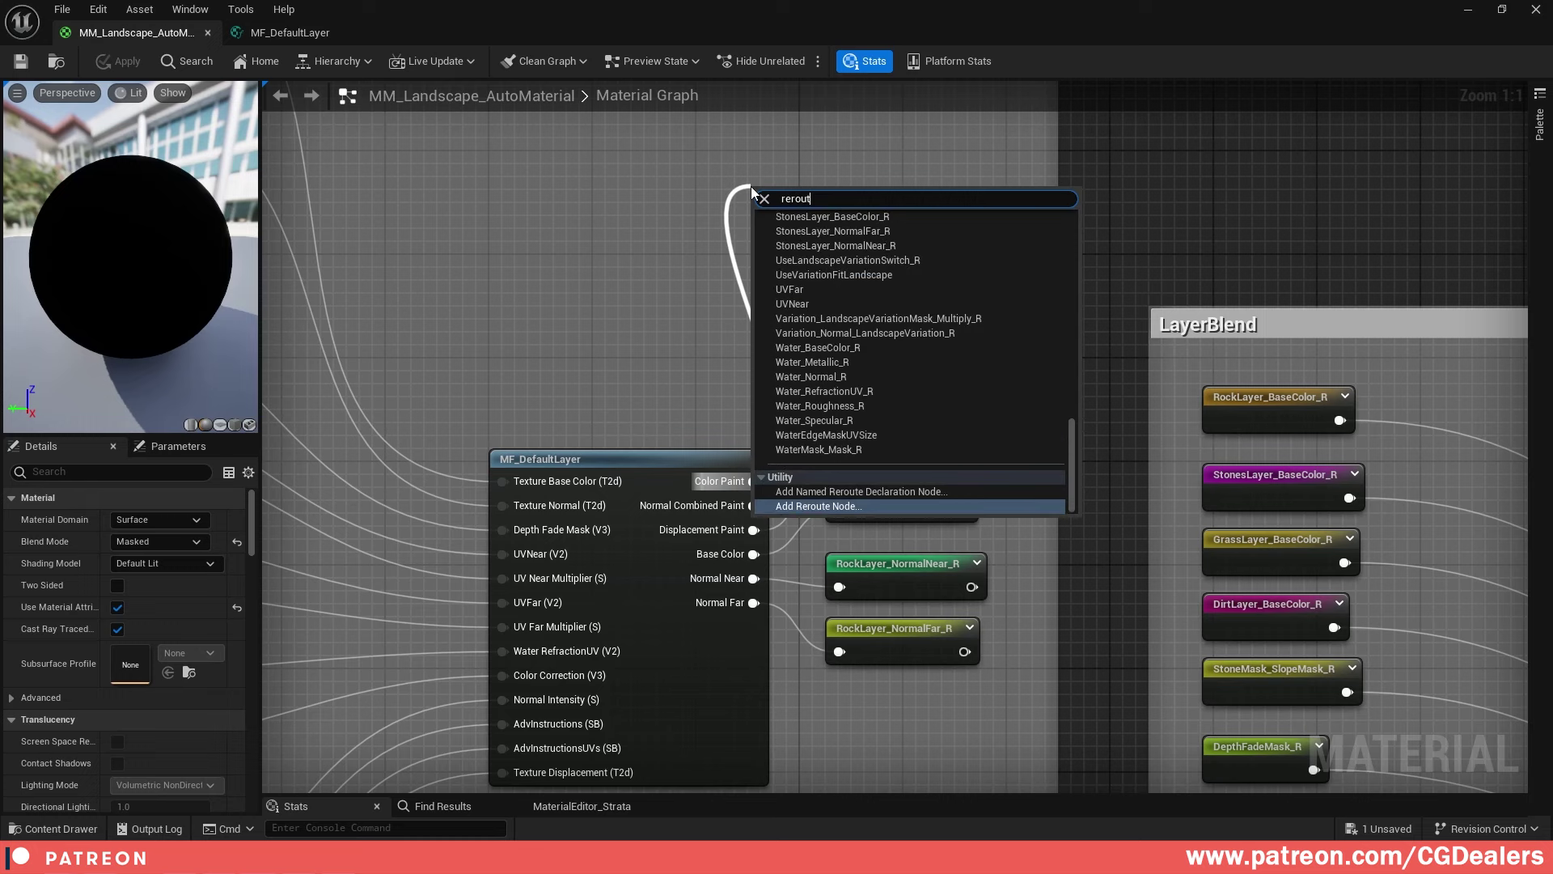
click(867, 494)
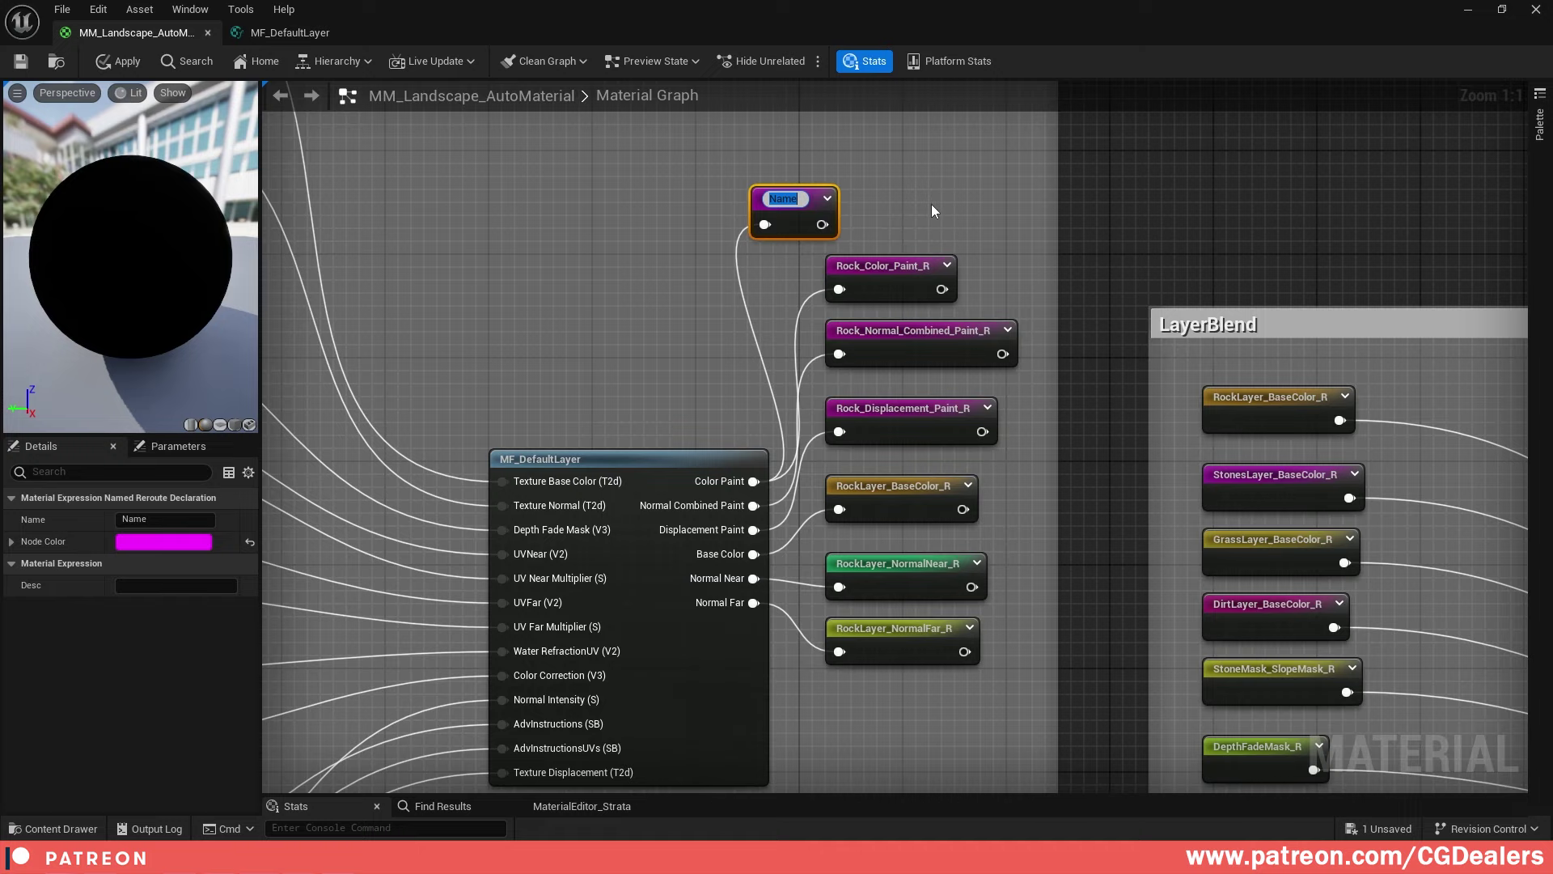
text(Rock_Col)
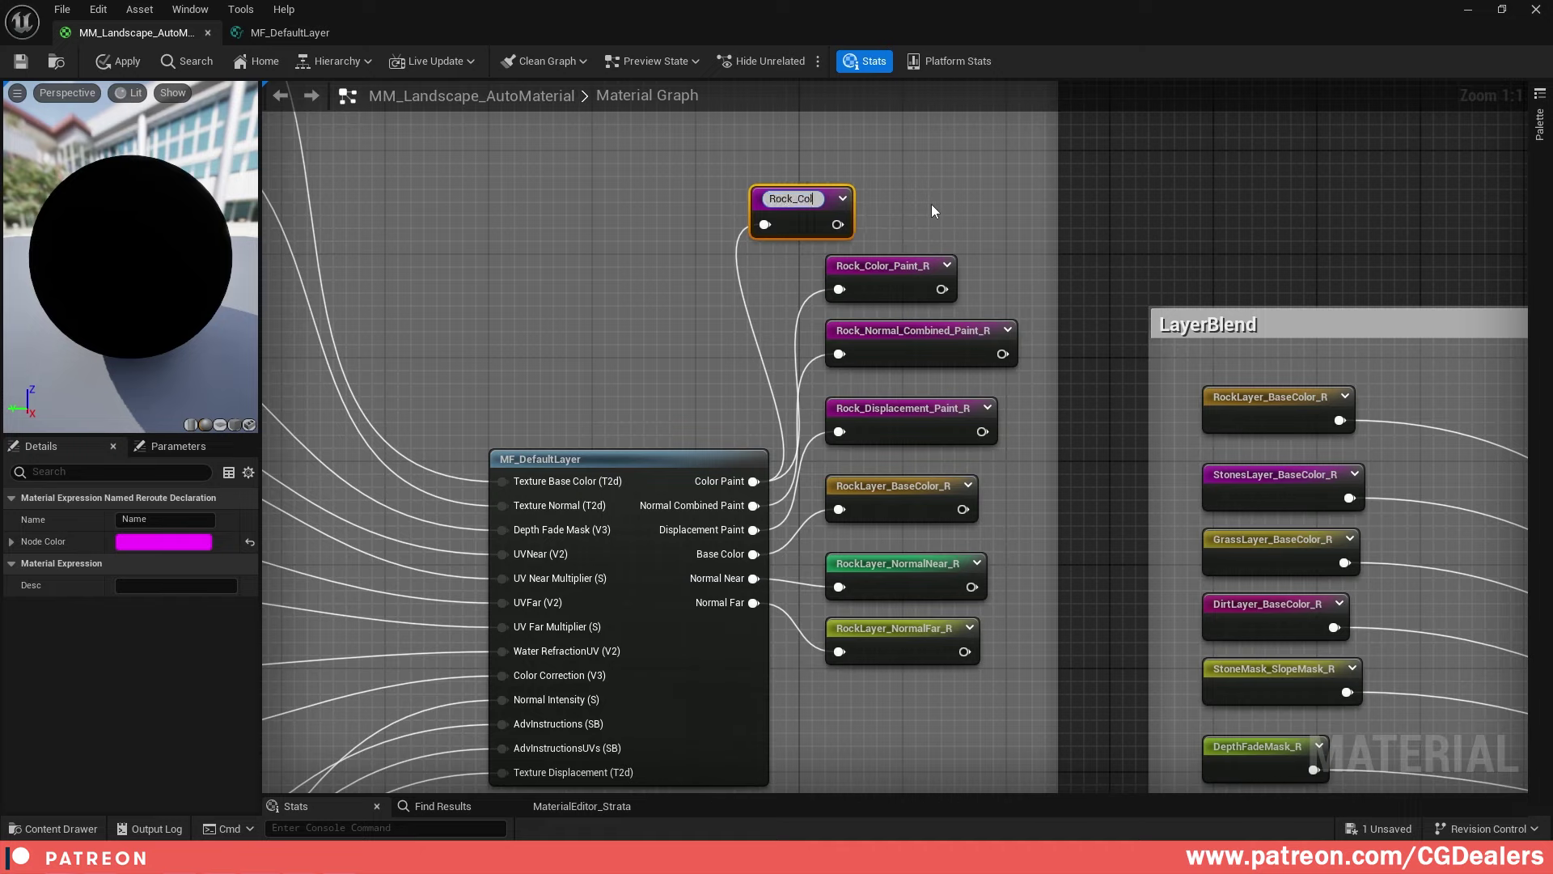
text(or_Paint_Re)
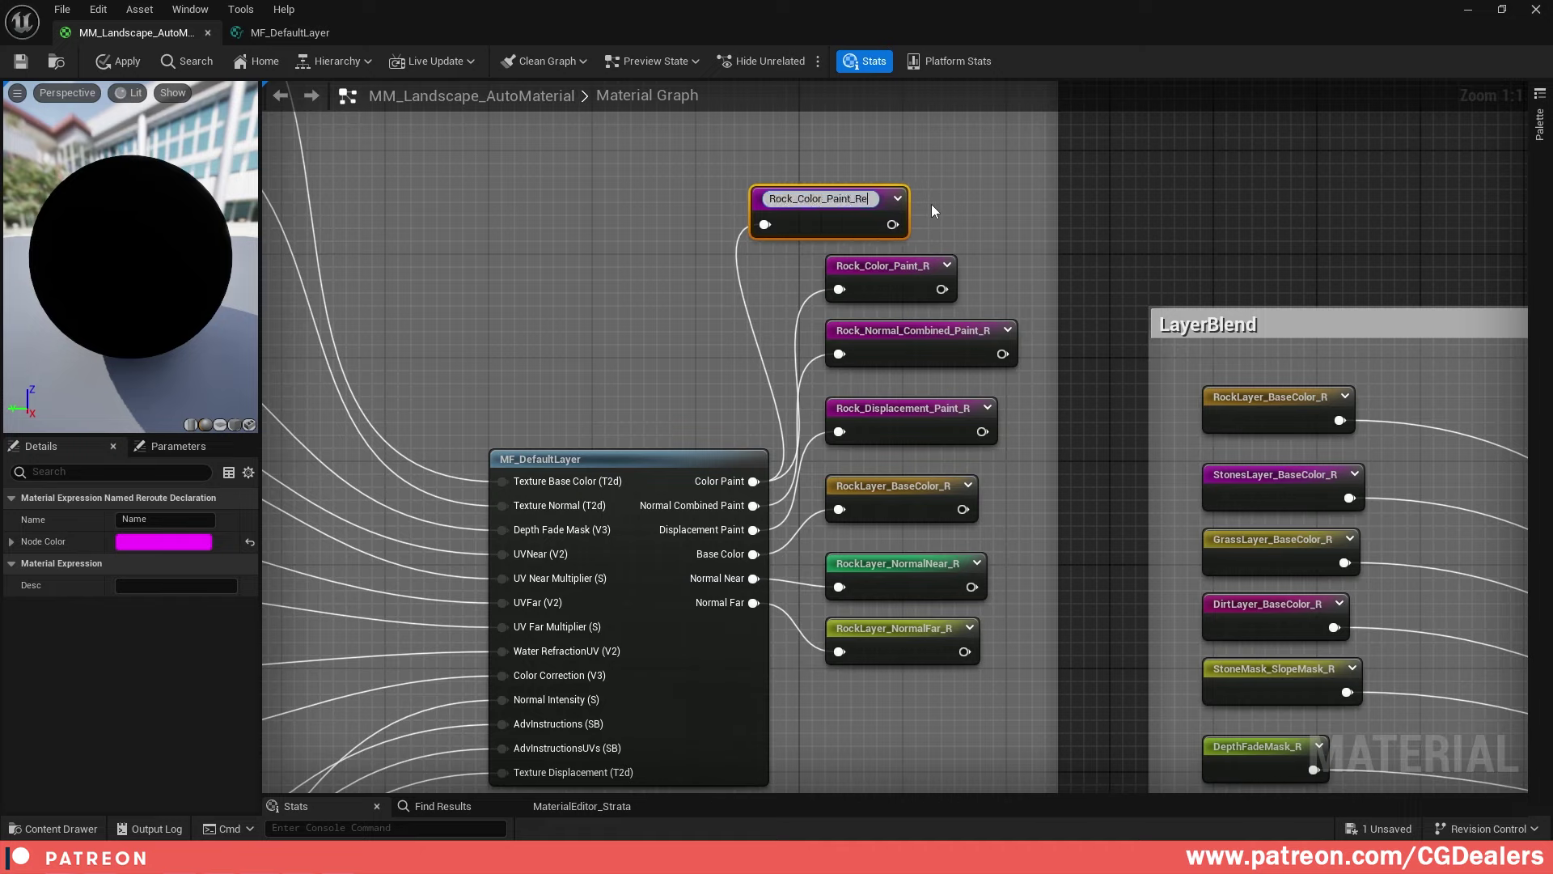
text(rout)
key(Return)
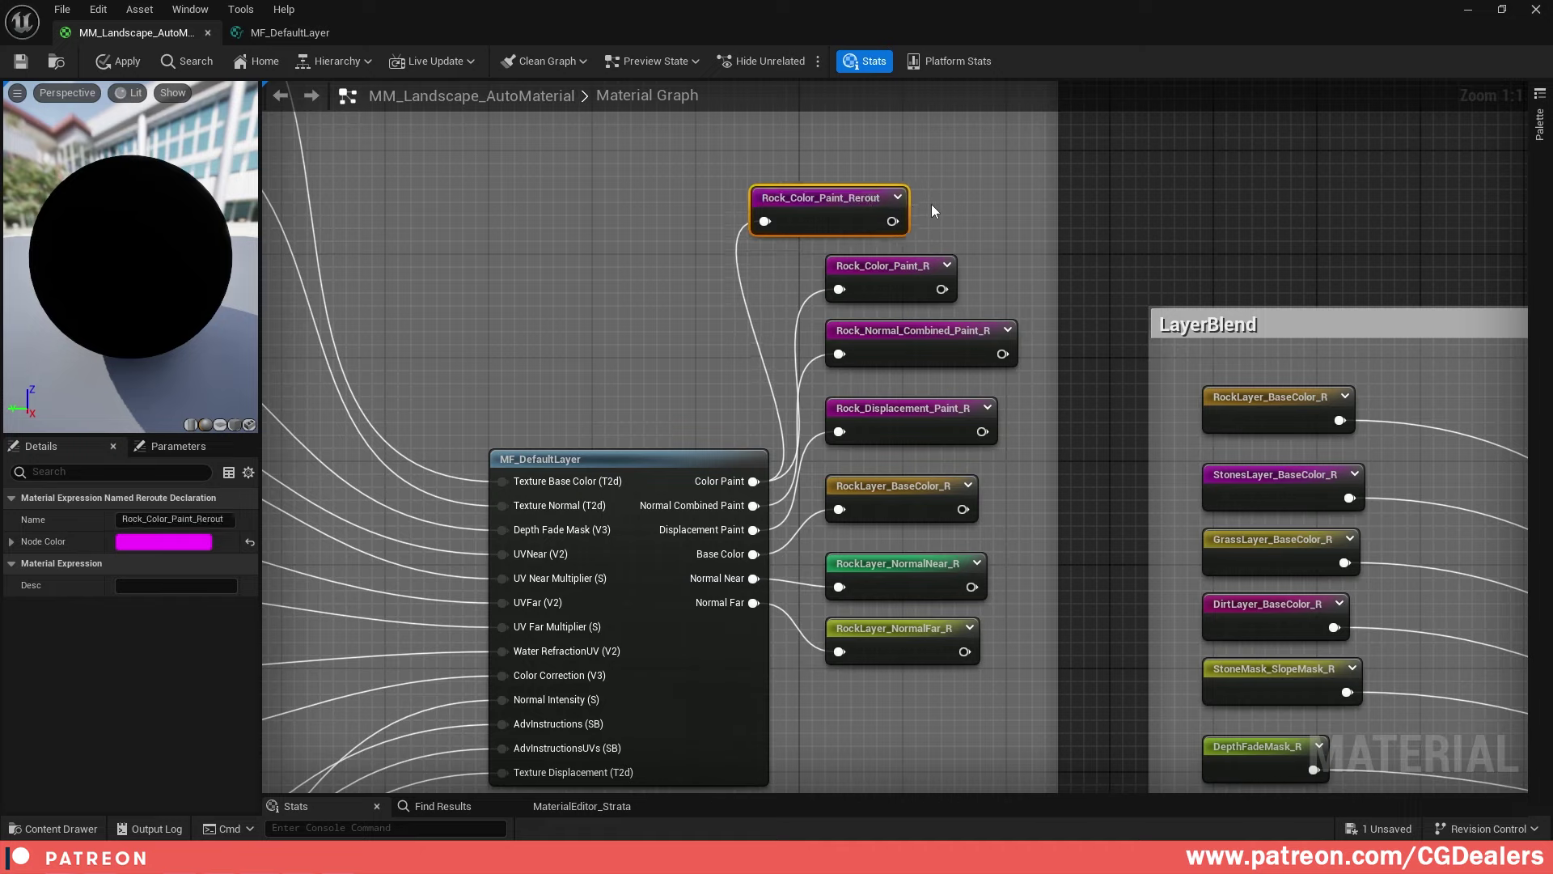
Delete the Rock_Color_Paint_Rerout node, keeping the existing rock paint reroutes
click(877, 266)
mouse_move(1064, 243)
mouse_down()
mouse_move(972, 370)
mouse_move(878, 414)
mouse_up()
click(844, 214)
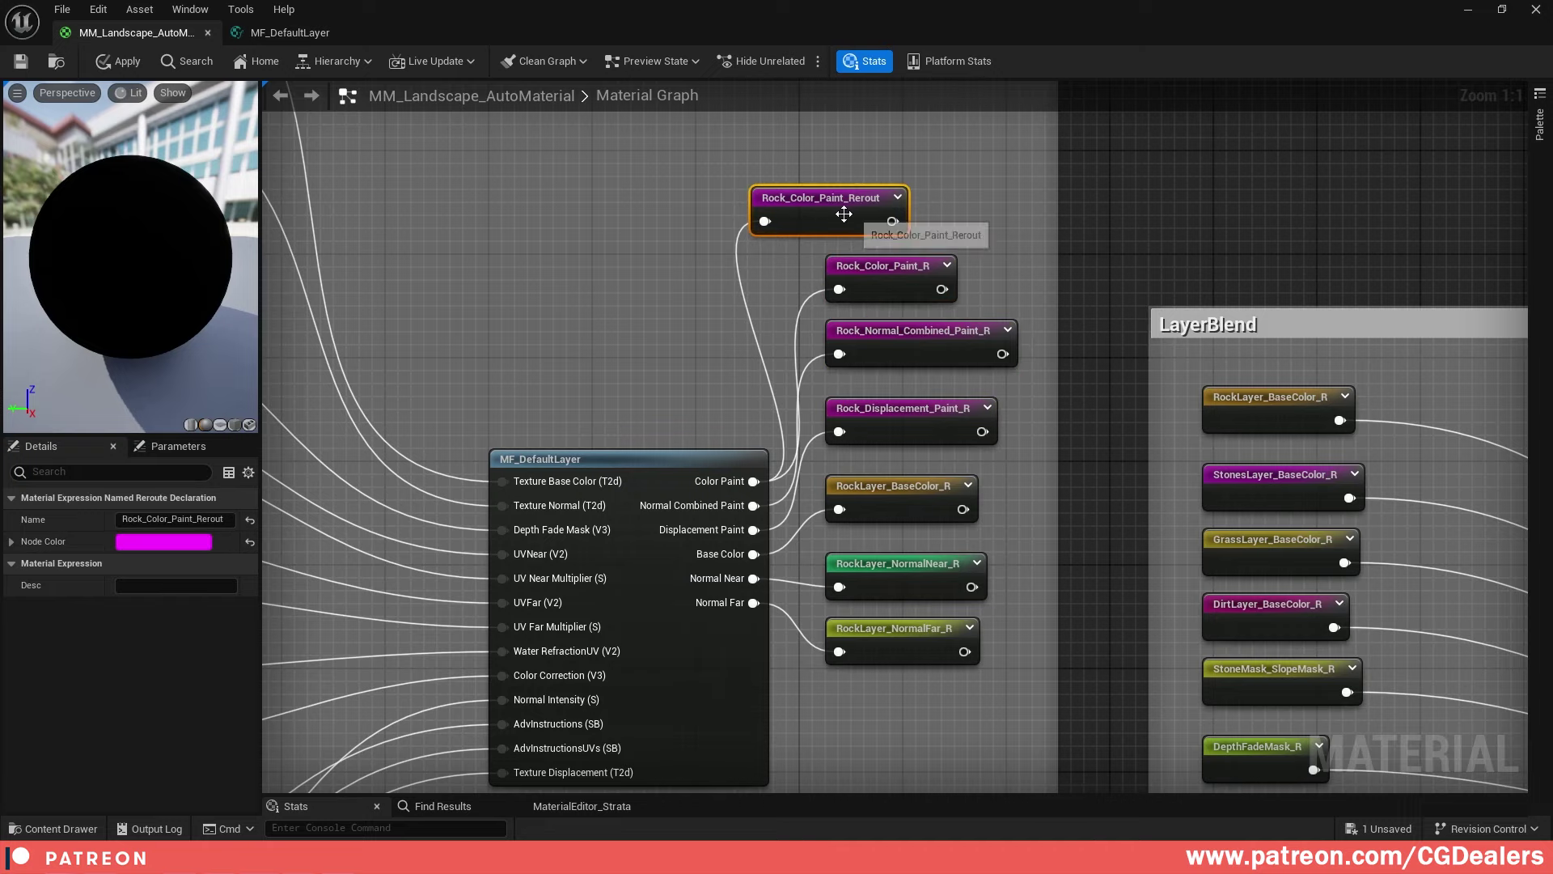
key(Delete)
Examine the Rock Layer's color, normal combined and displacement paint reroutes connected to MF_DefaultLayer's outputs
scroll(793, 343, down, 6)
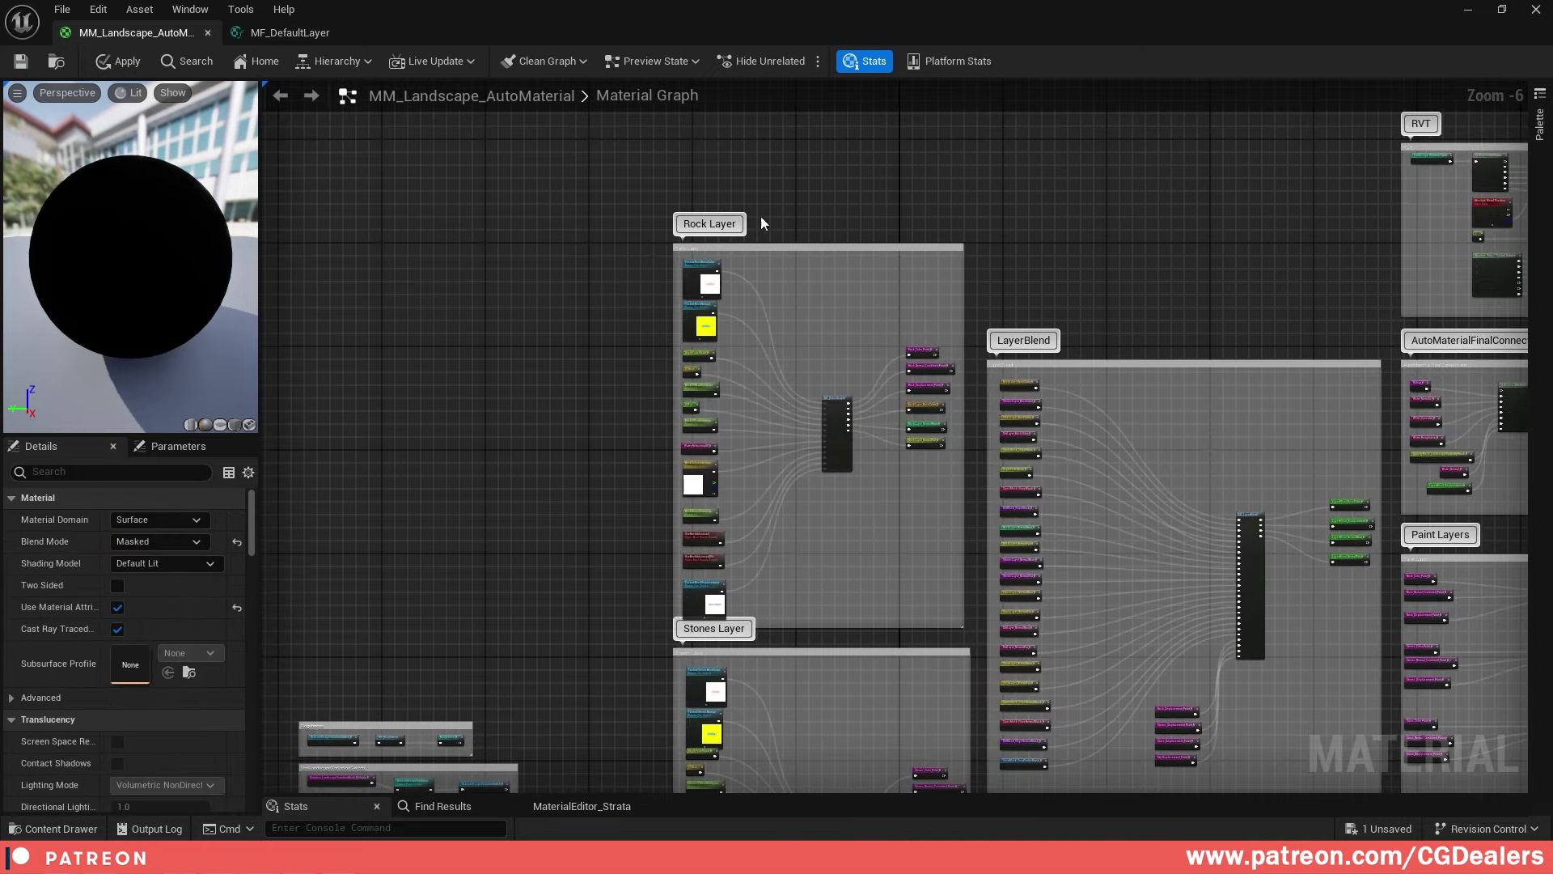
scroll(928, 353, up, 6)
drag(1002, 279, 895, 517)
scroll(673, 299, down, 3)
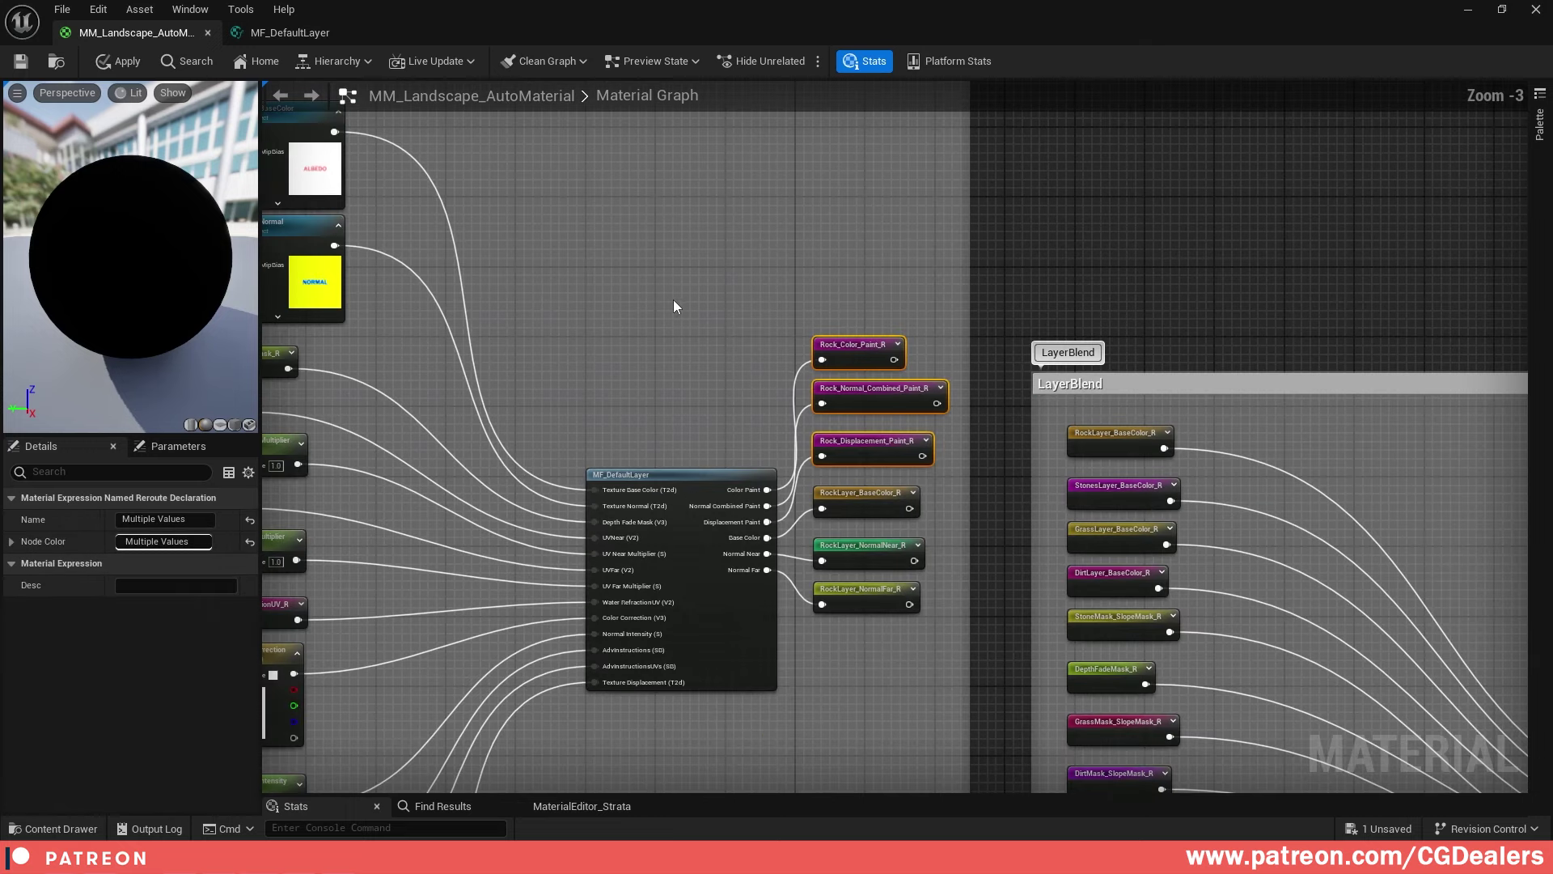
right_drag(938, 445, 839, 314)
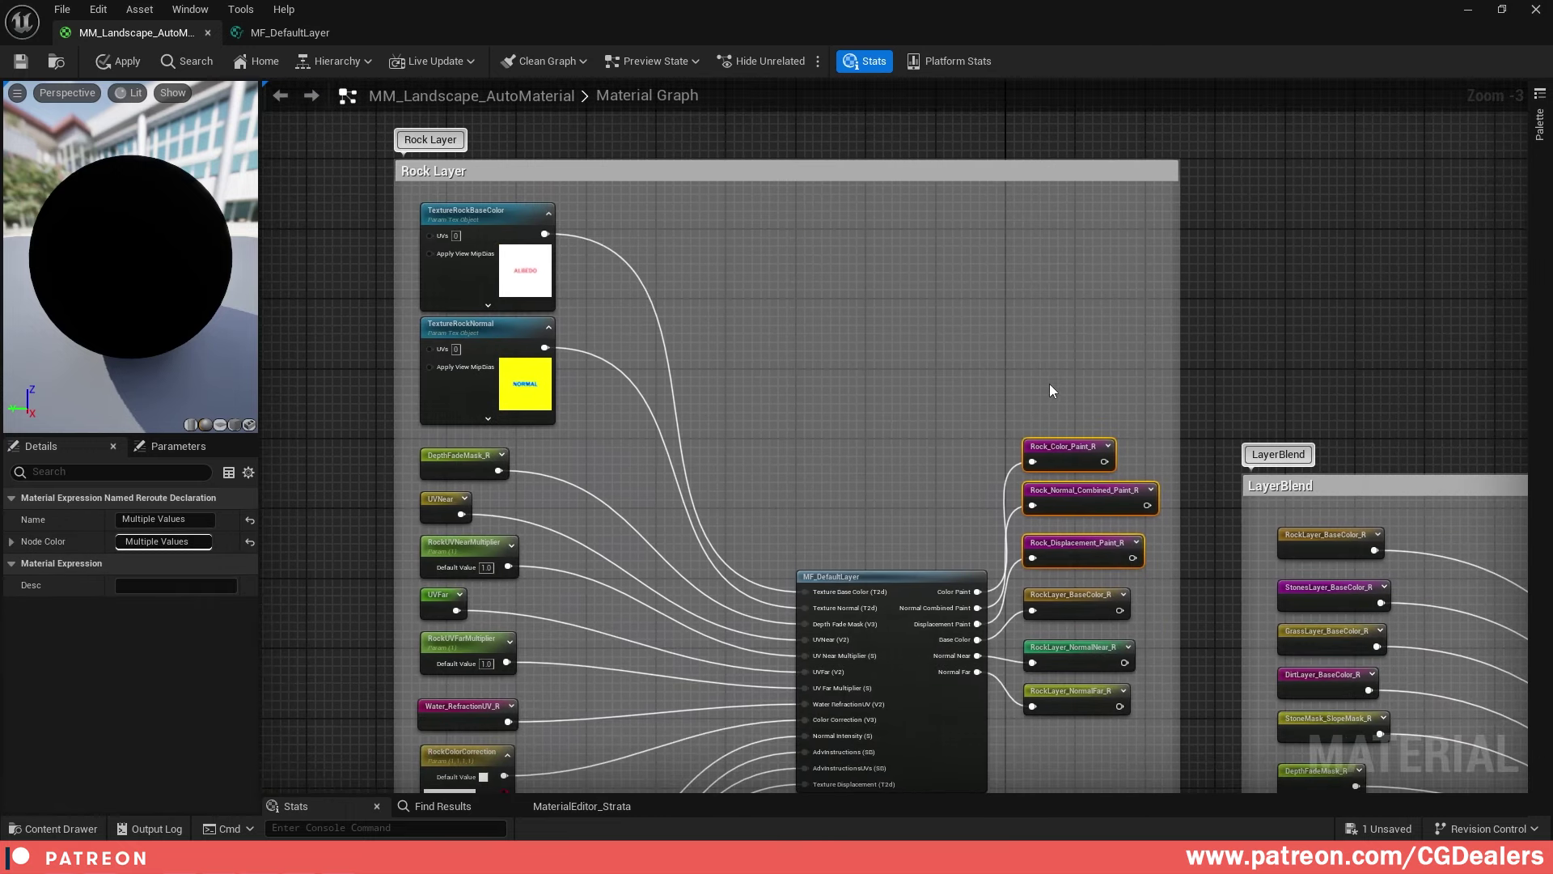
click(1051, 383)
scroll(1105, 437, up, 3)
right_drag(1104, 437, 906, 347)
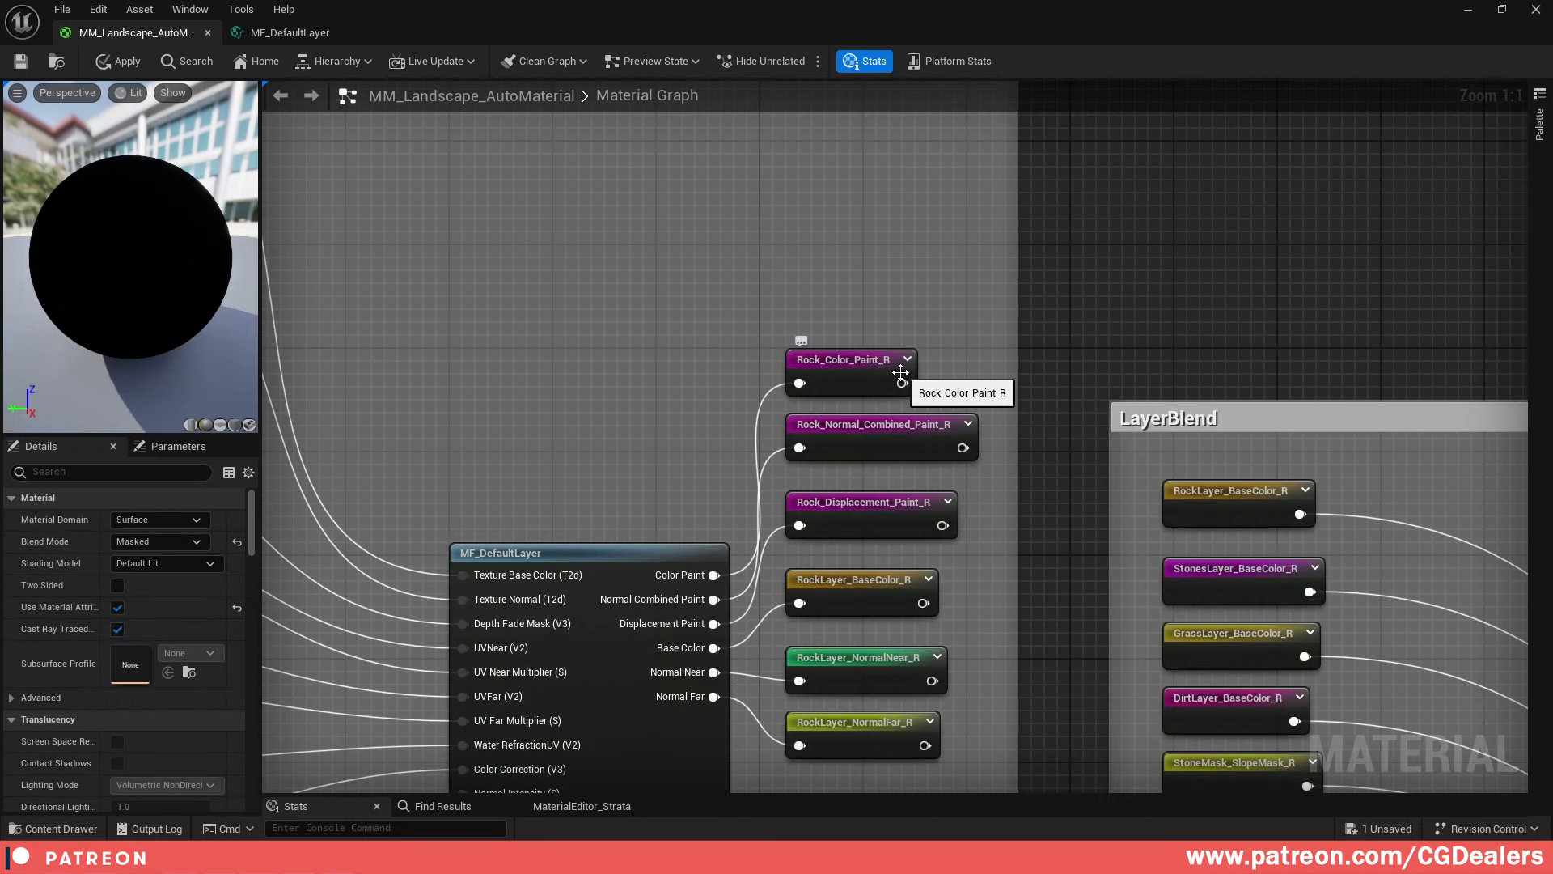
right_drag(957, 380, 948, 277)
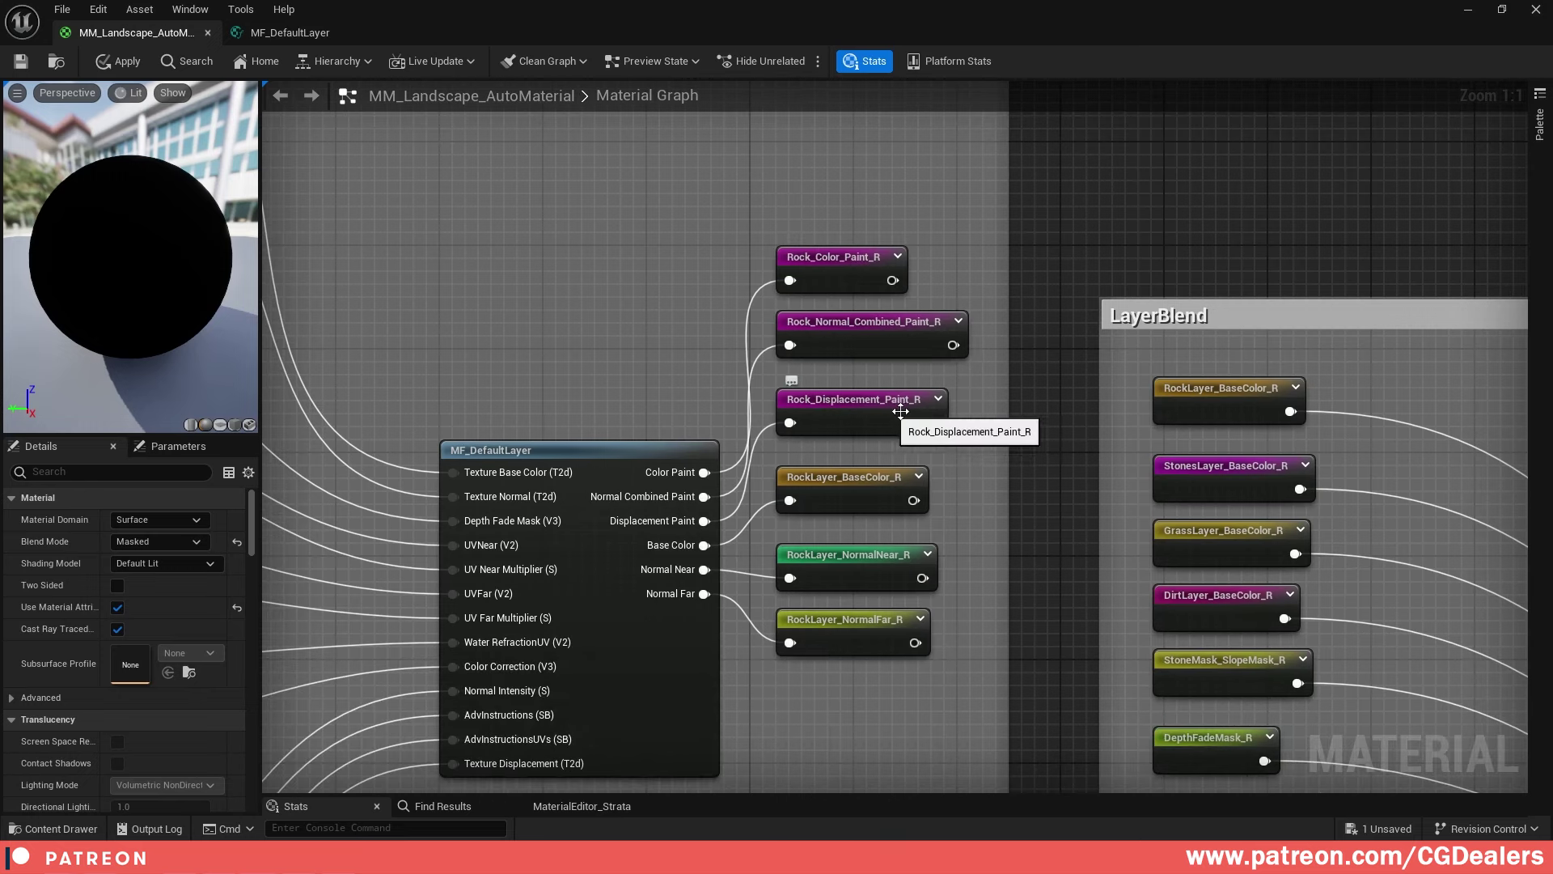
drag(858, 212, 917, 424)
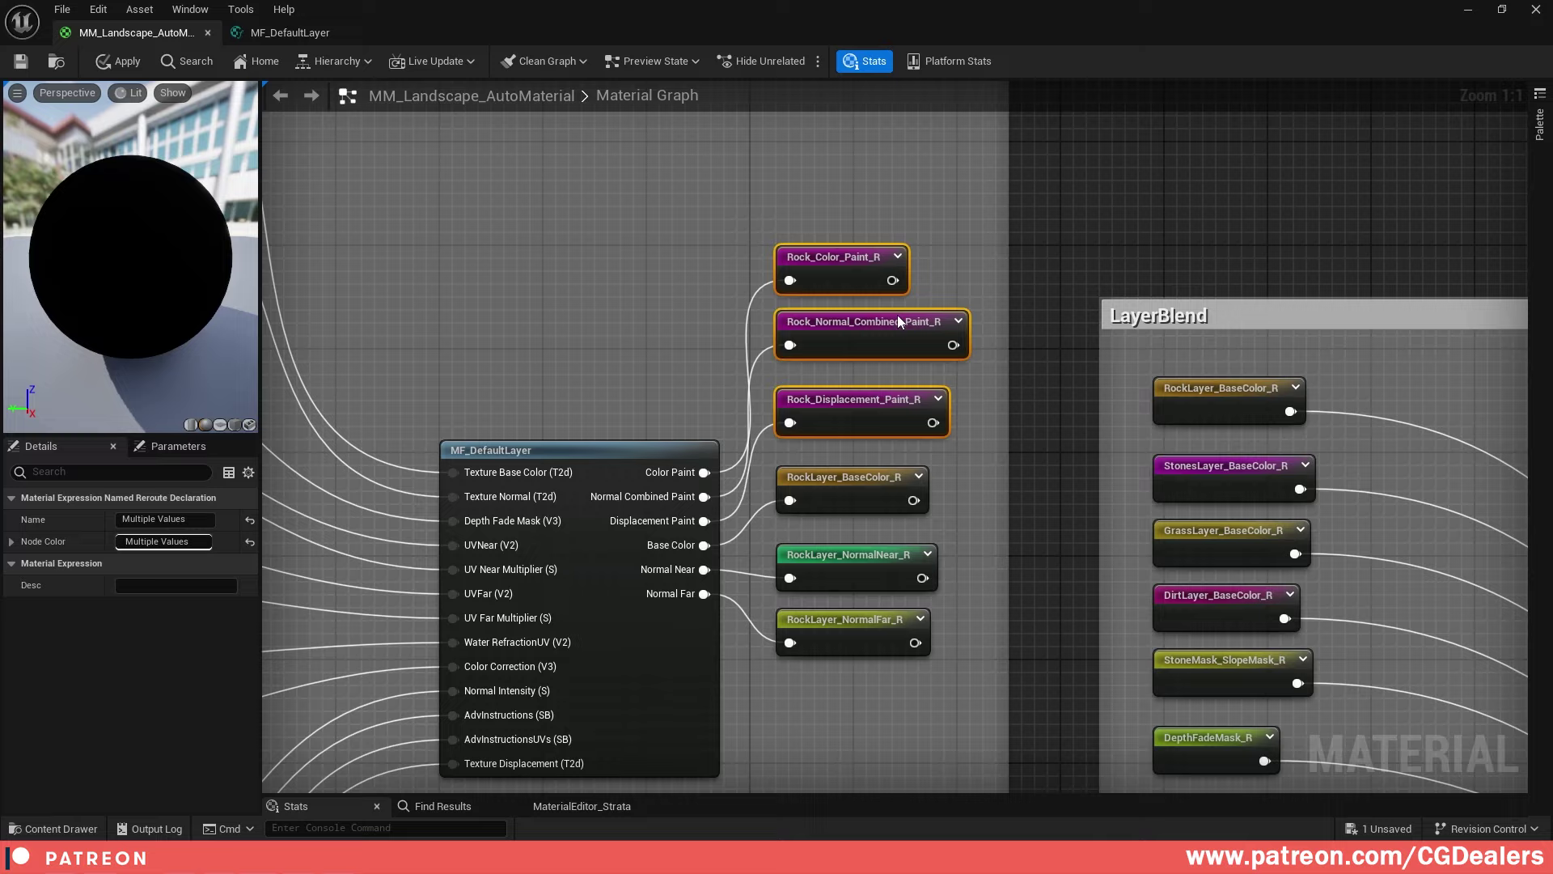
Examine the TextureRockDisplacement parameter feeding MF_DefaultLayer's Texture Displacement input, including its group, sort priority and texture settings
scroll(898, 321, down, 2)
right_drag(630, 712, 957, 356)
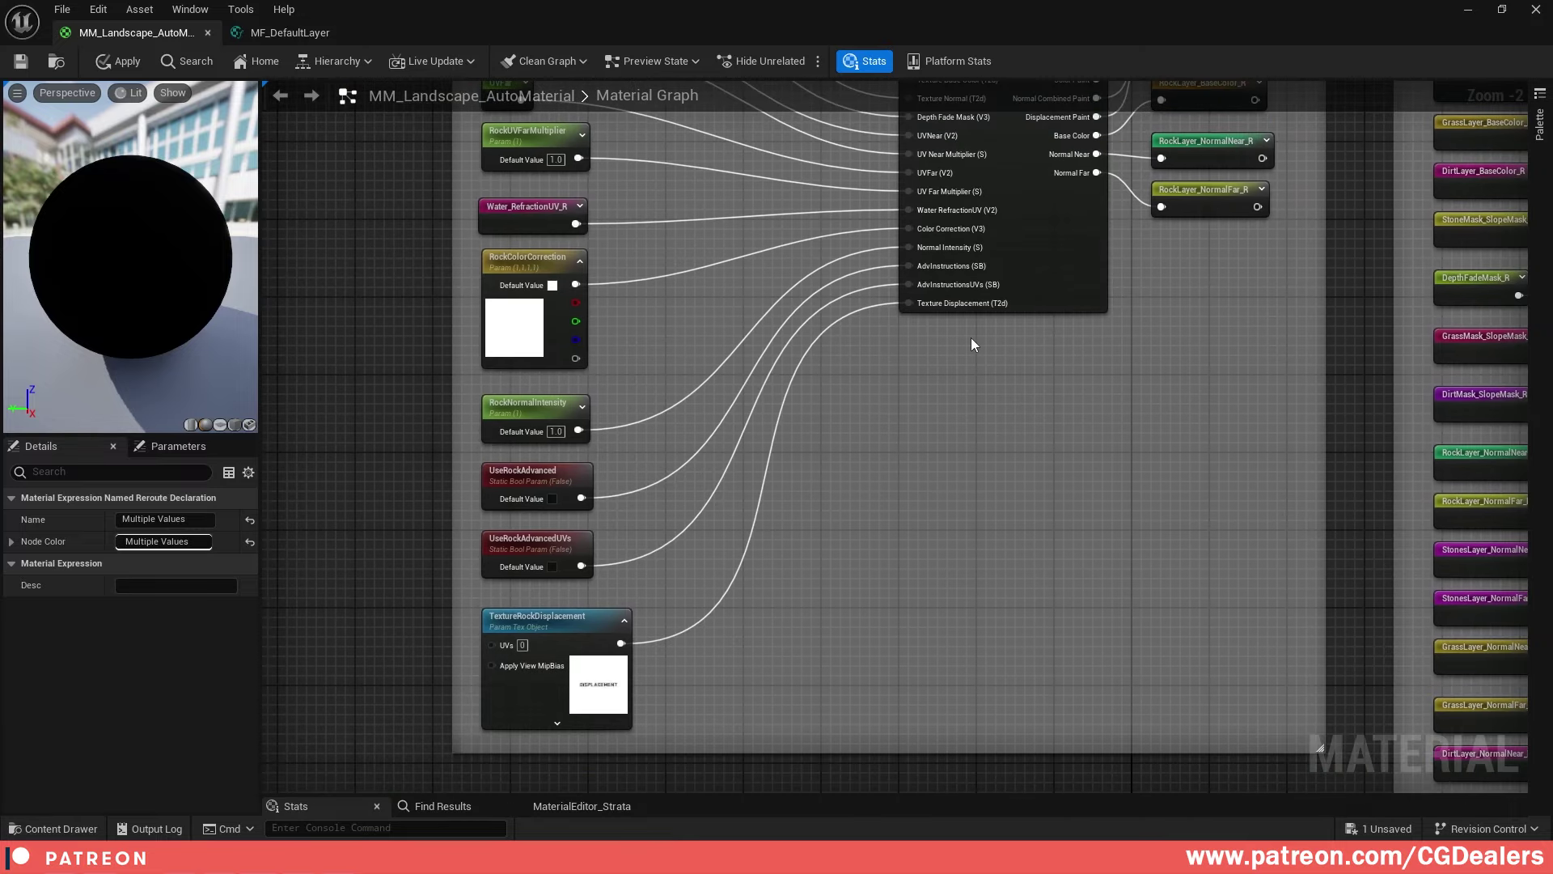
right_drag(977, 135, 891, 395)
scroll(891, 395, up, 2)
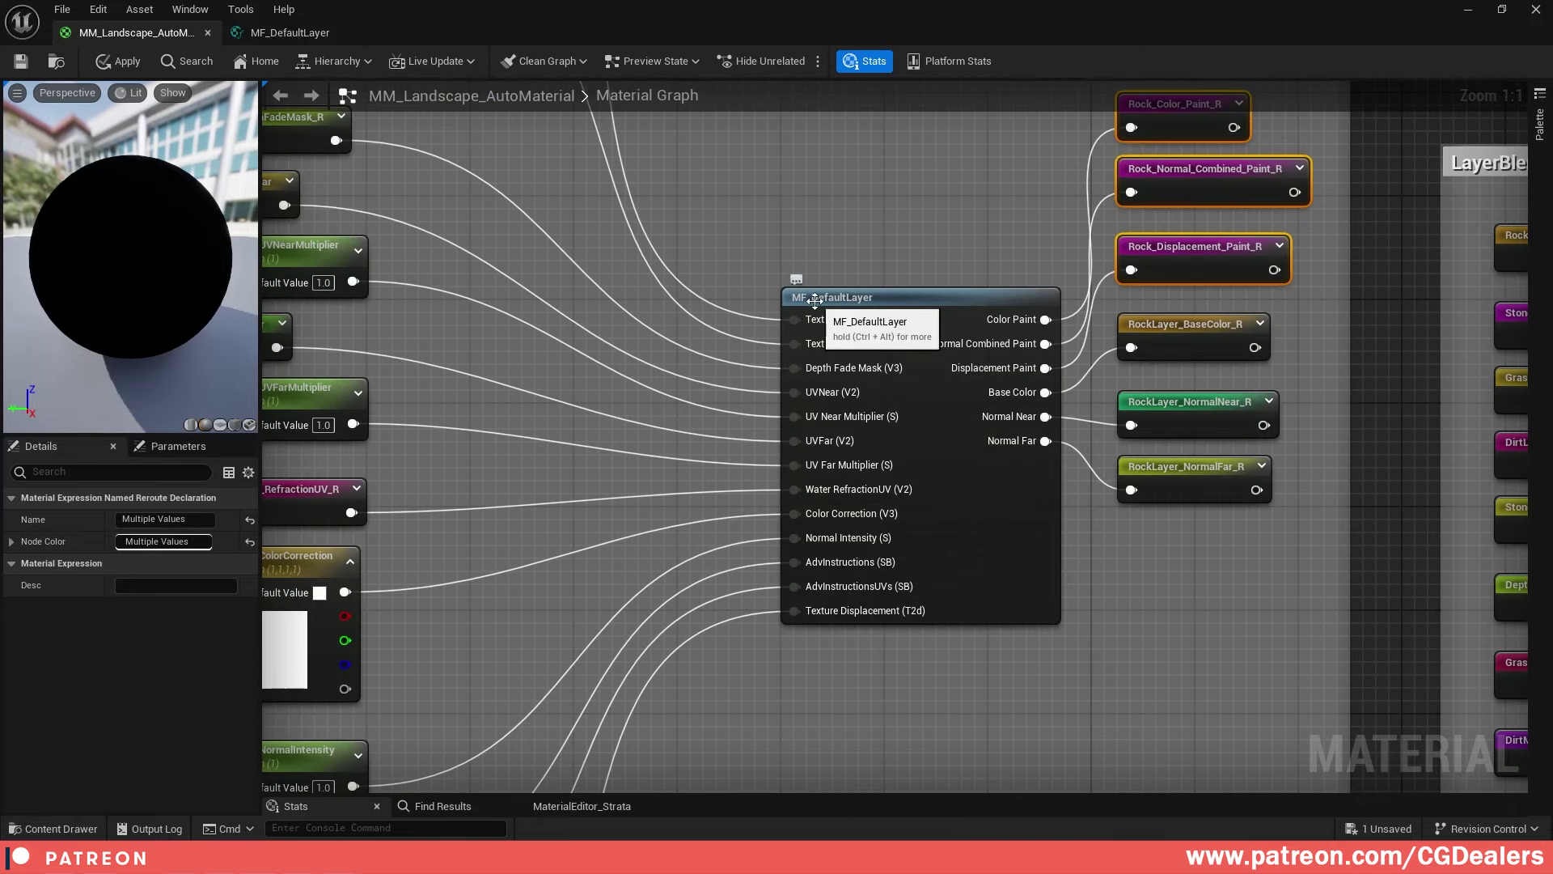
right_drag(898, 301, 1002, 357)
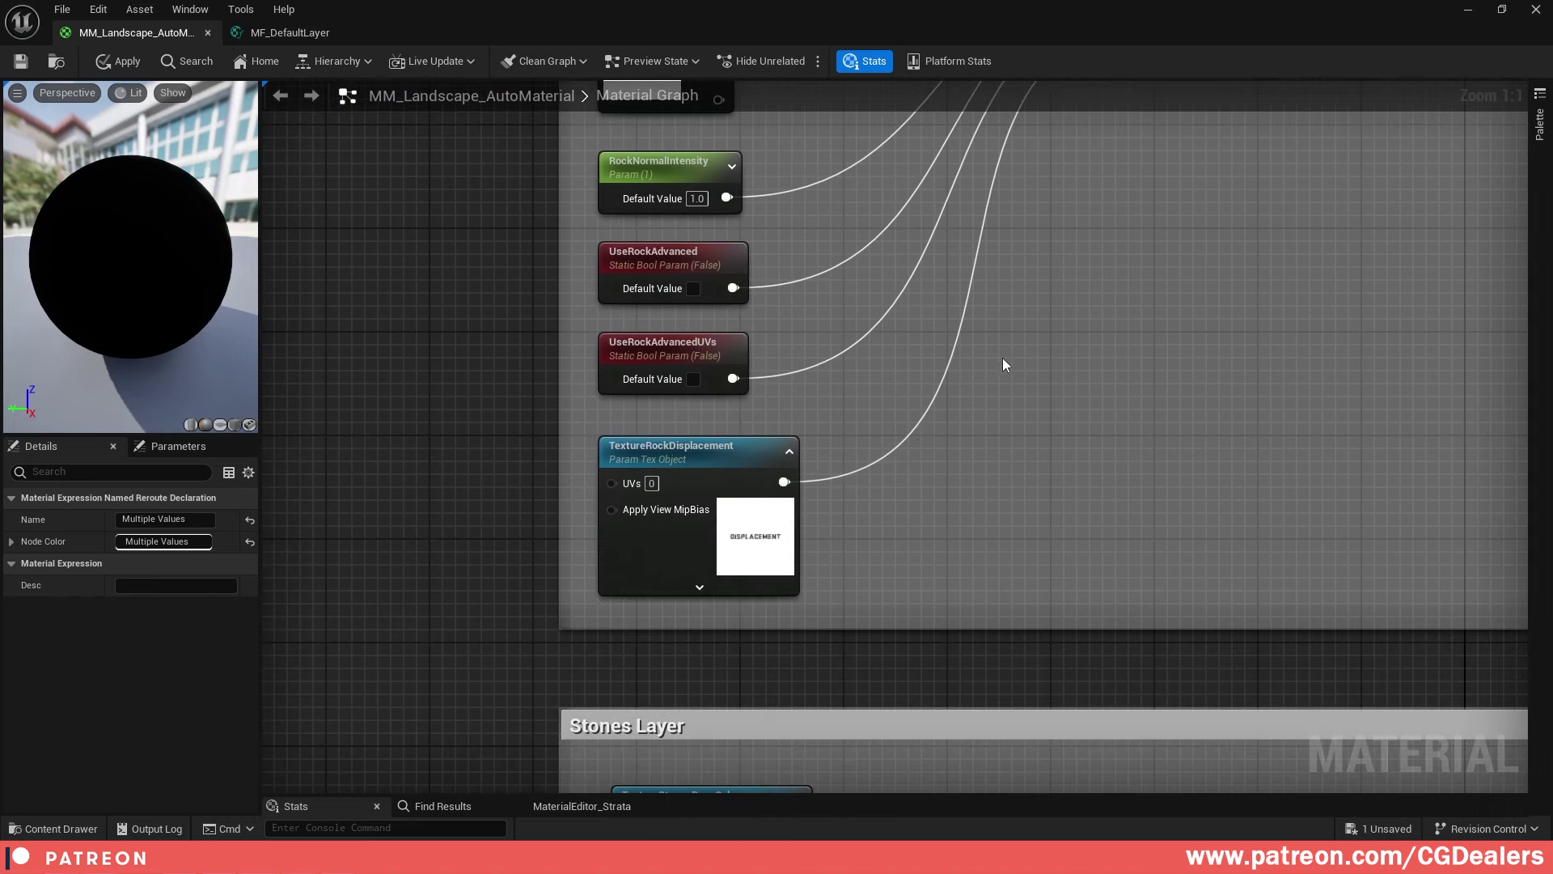
click(741, 448)
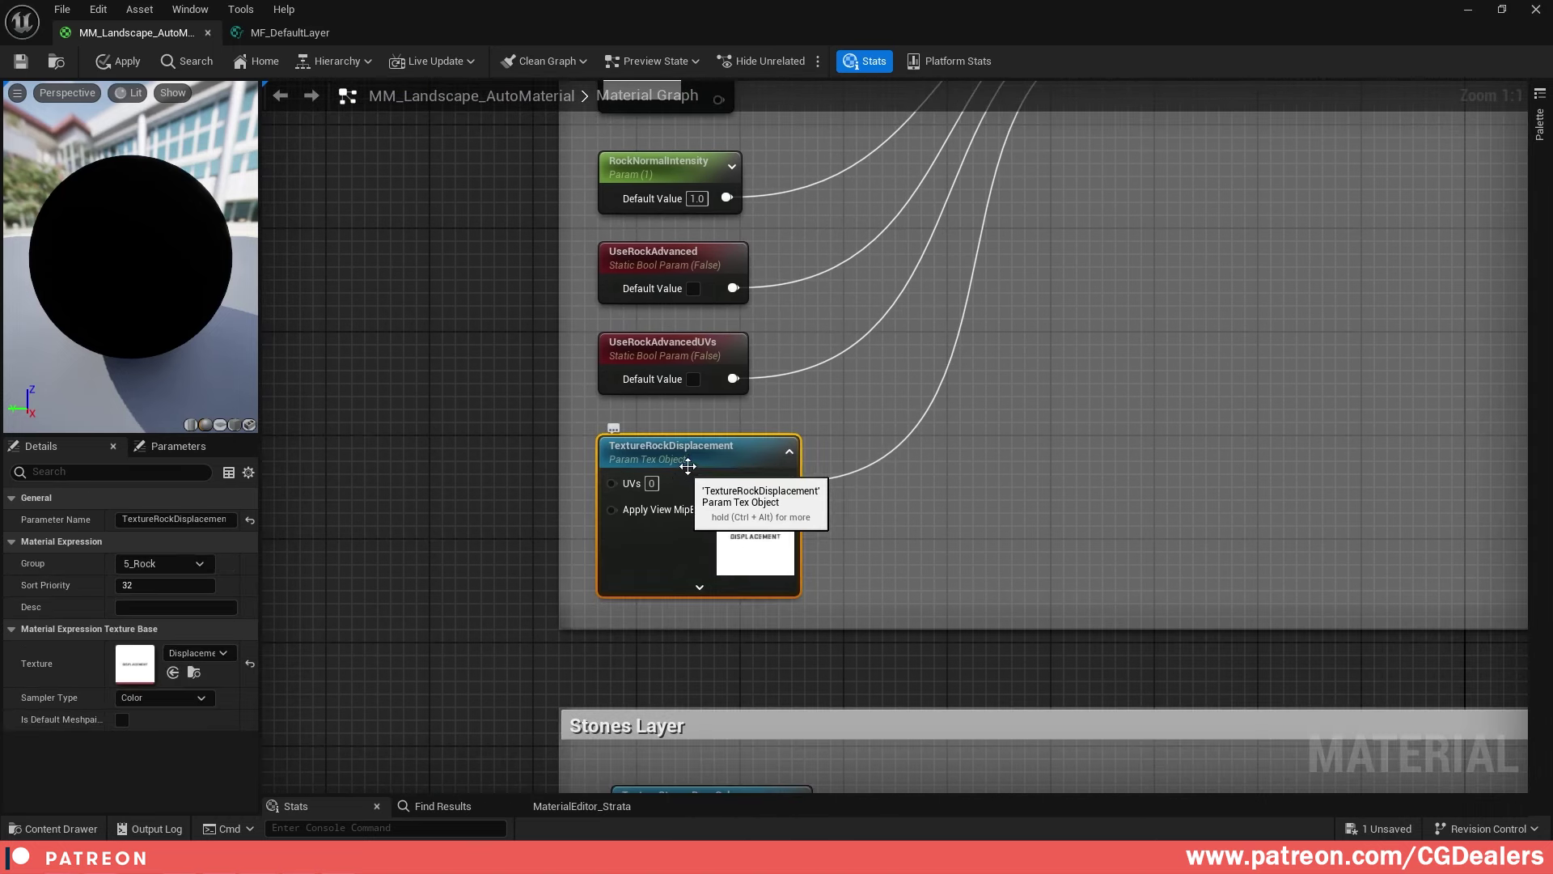
right_drag(1054, 380, 943, 515)
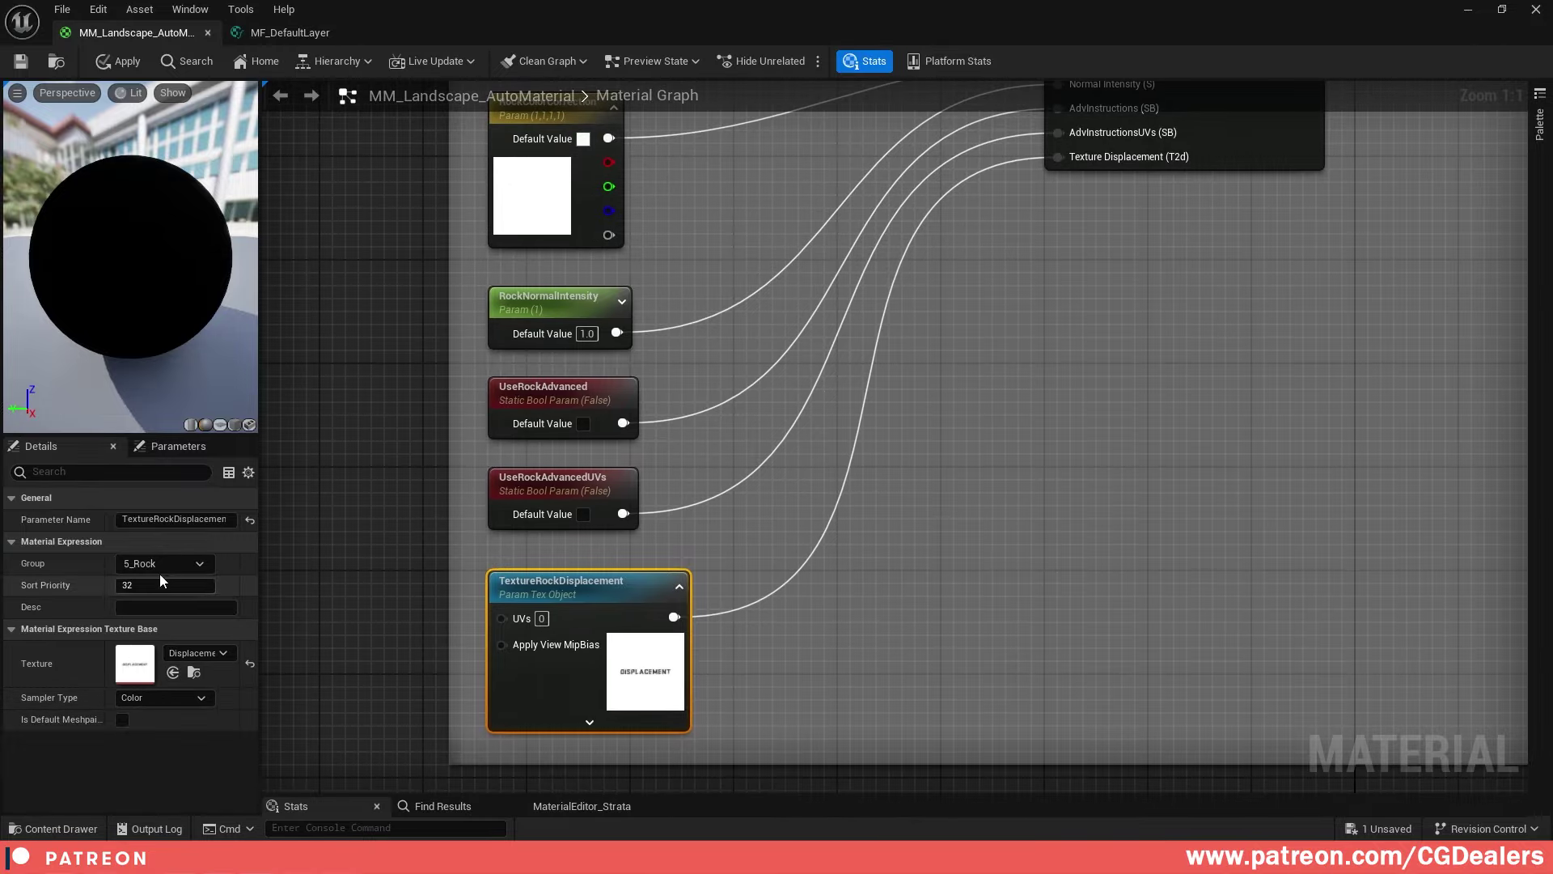
click(388, 581)
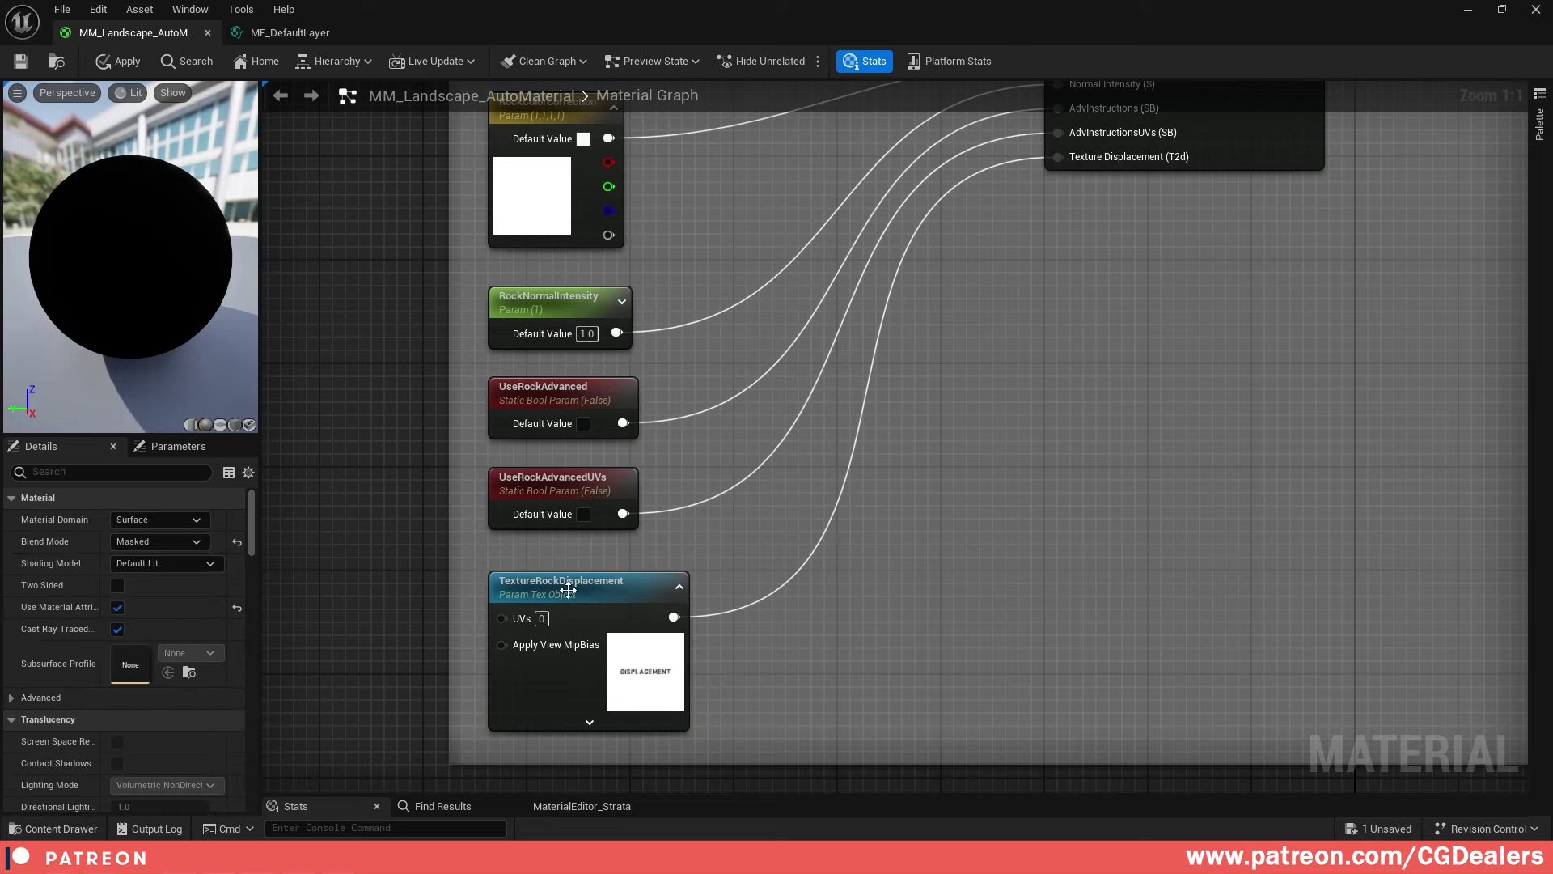
click(569, 589)
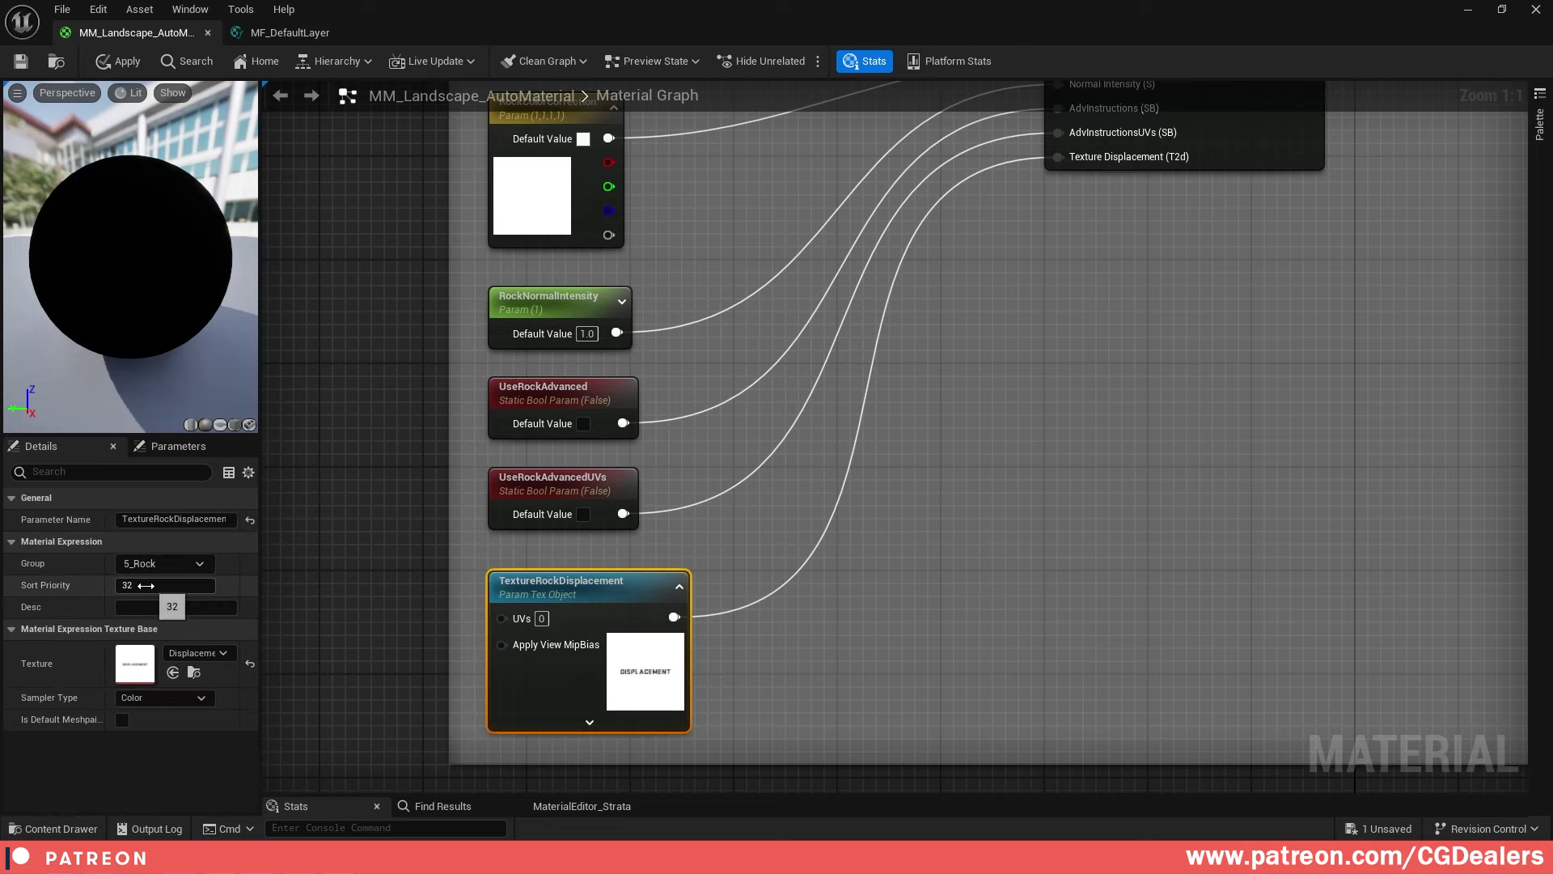
drag(260, 547, 365, 533)
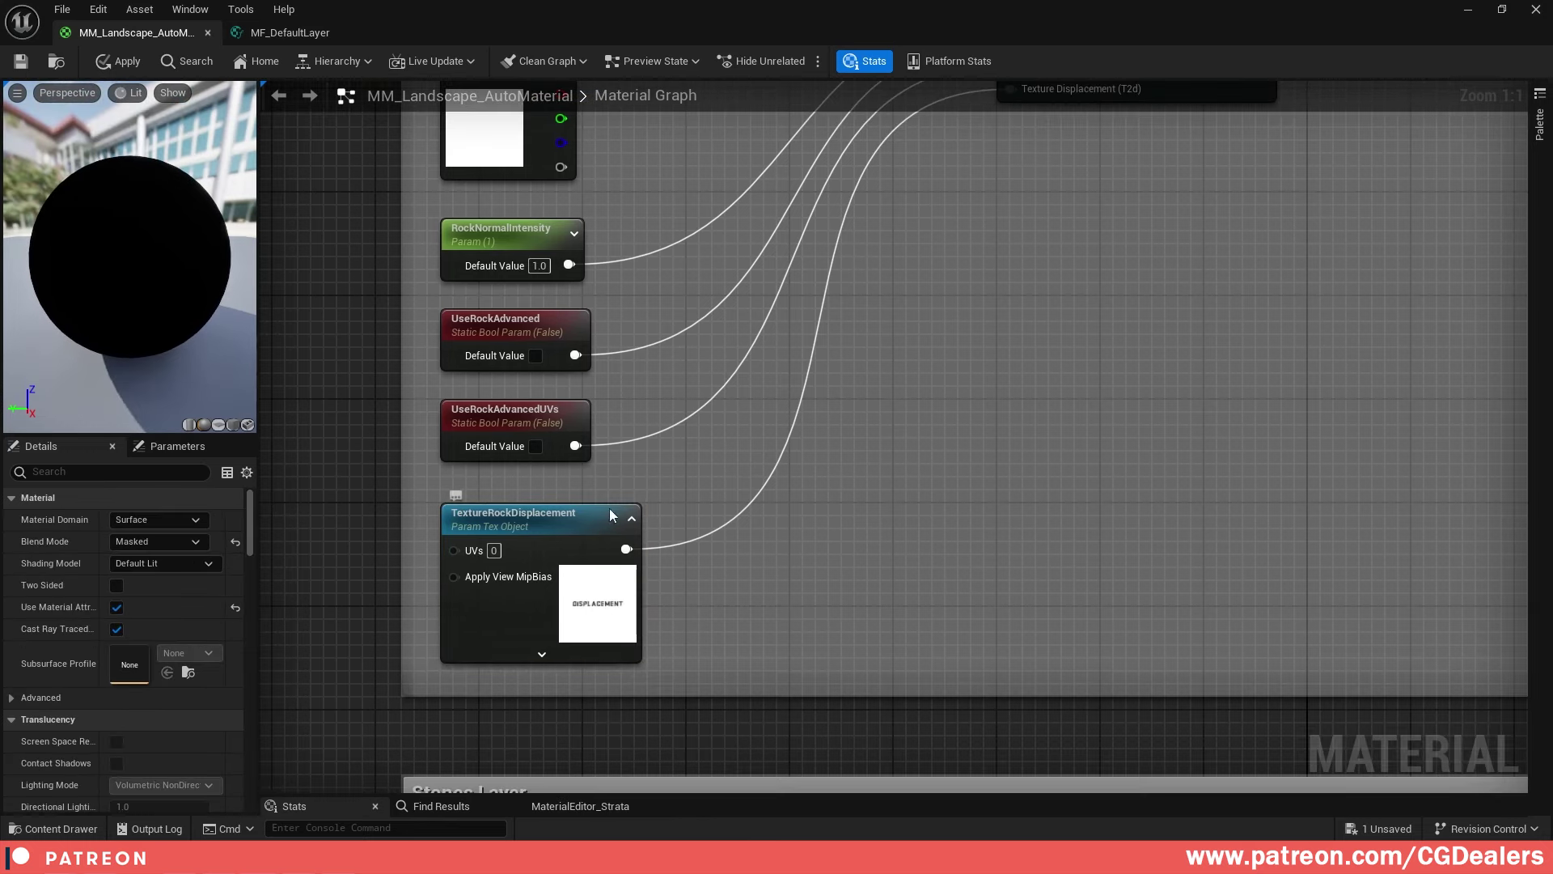
Add a TextureObjectParameter node beside TextureRockDisplacement and compare the settings of the two nodes
right_click(909, 540)
text(texture para)
click(1007, 413)
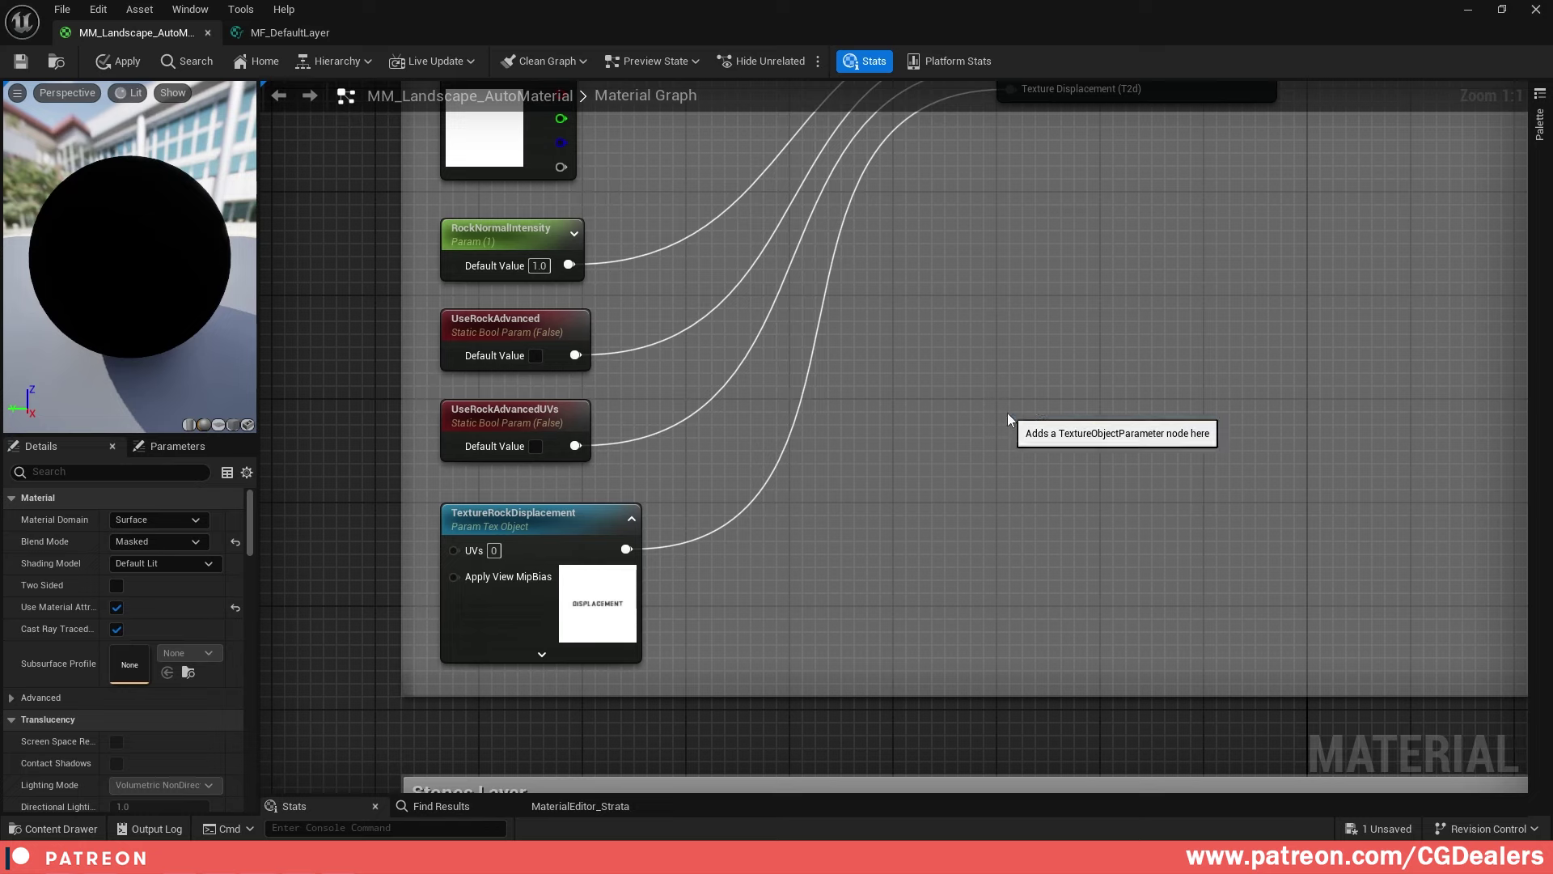
drag(985, 566, 896, 542)
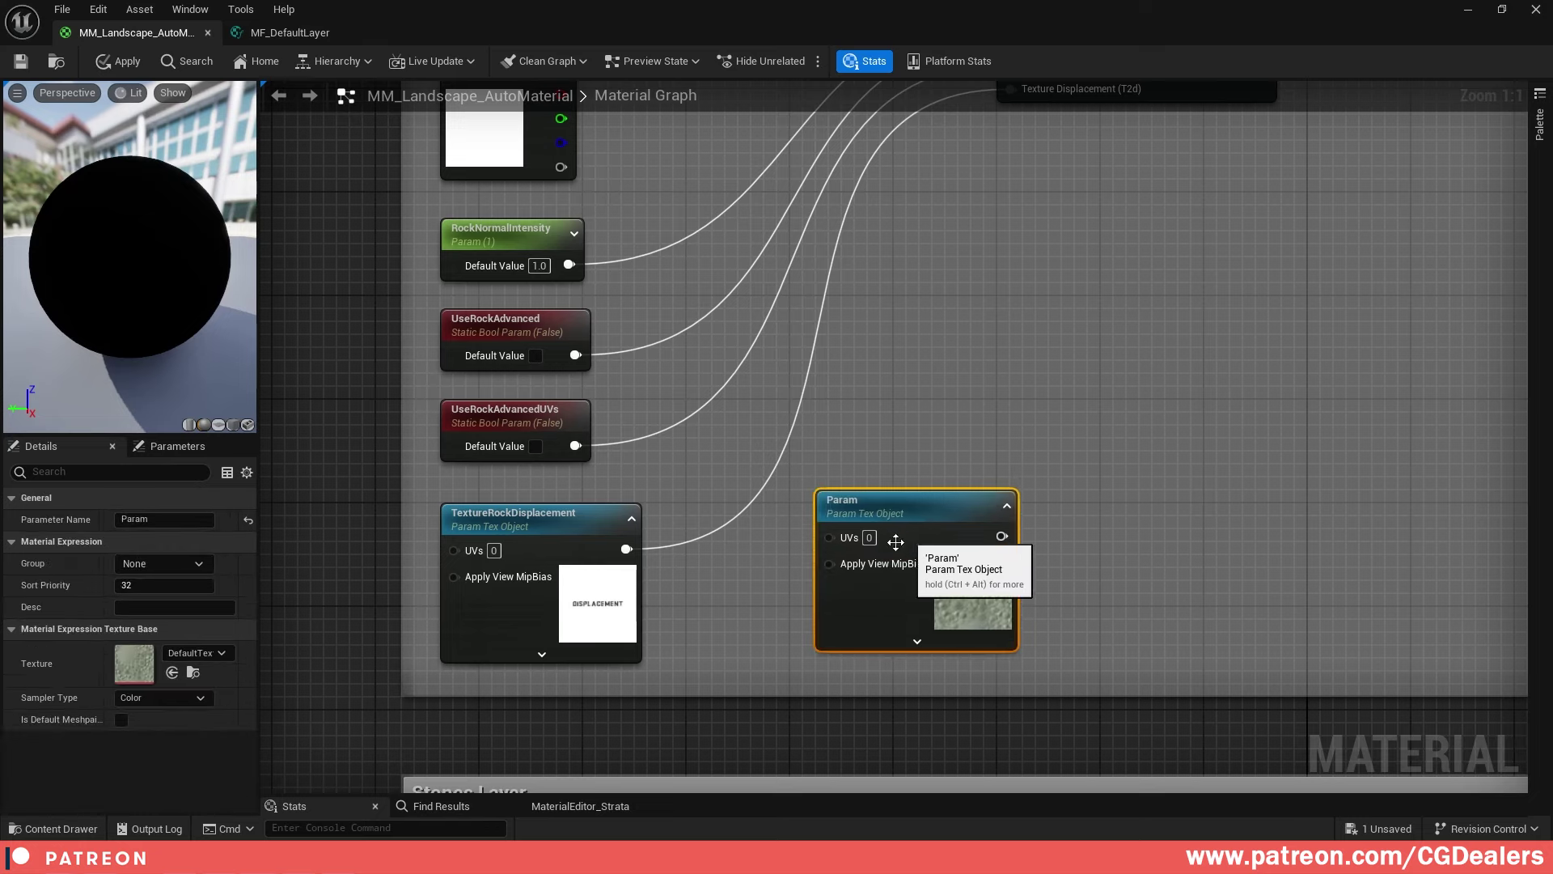
click(522, 551)
click(882, 538)
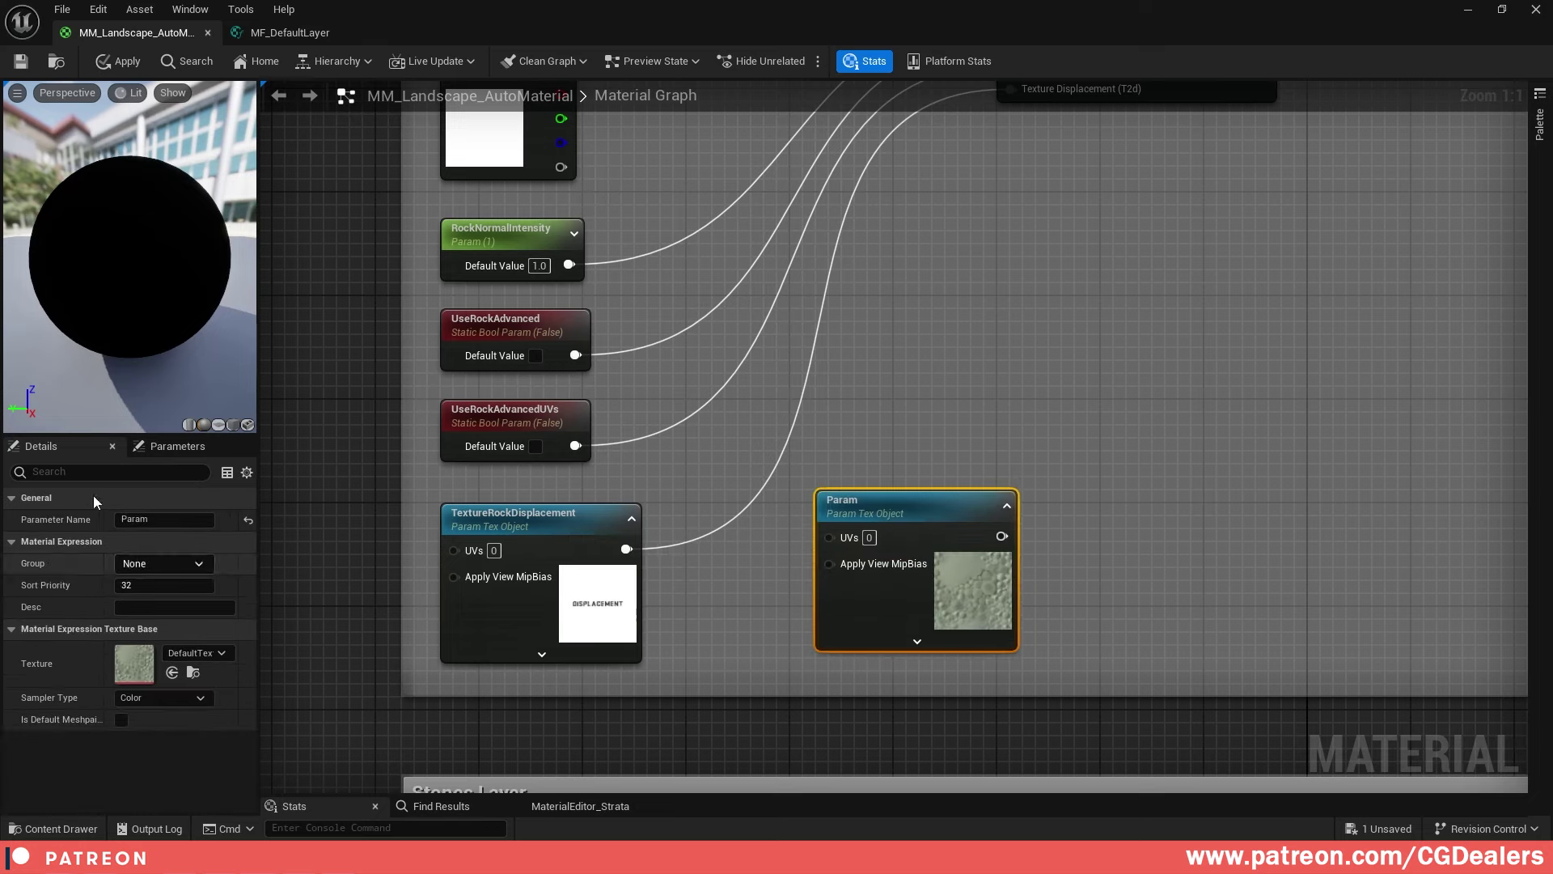
click(537, 528)
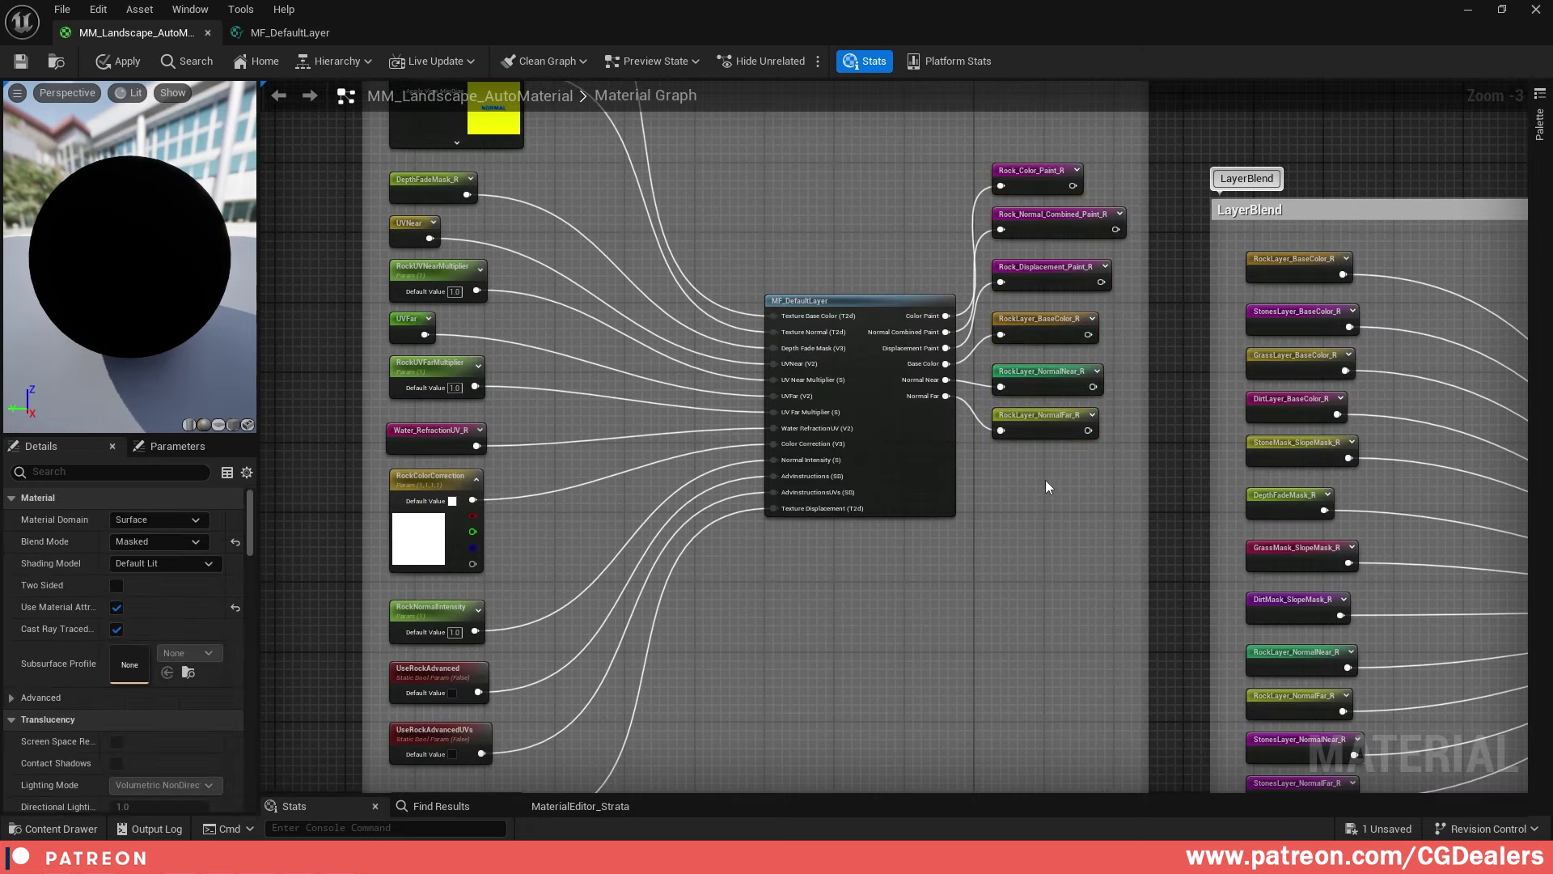
Check the Rock Layer's three paint reroutes together with the TextureRockDisplacement parameter that supplies the layer's displacement
scroll(1001, 510, up, 4)
drag(960, 239, 964, 425)
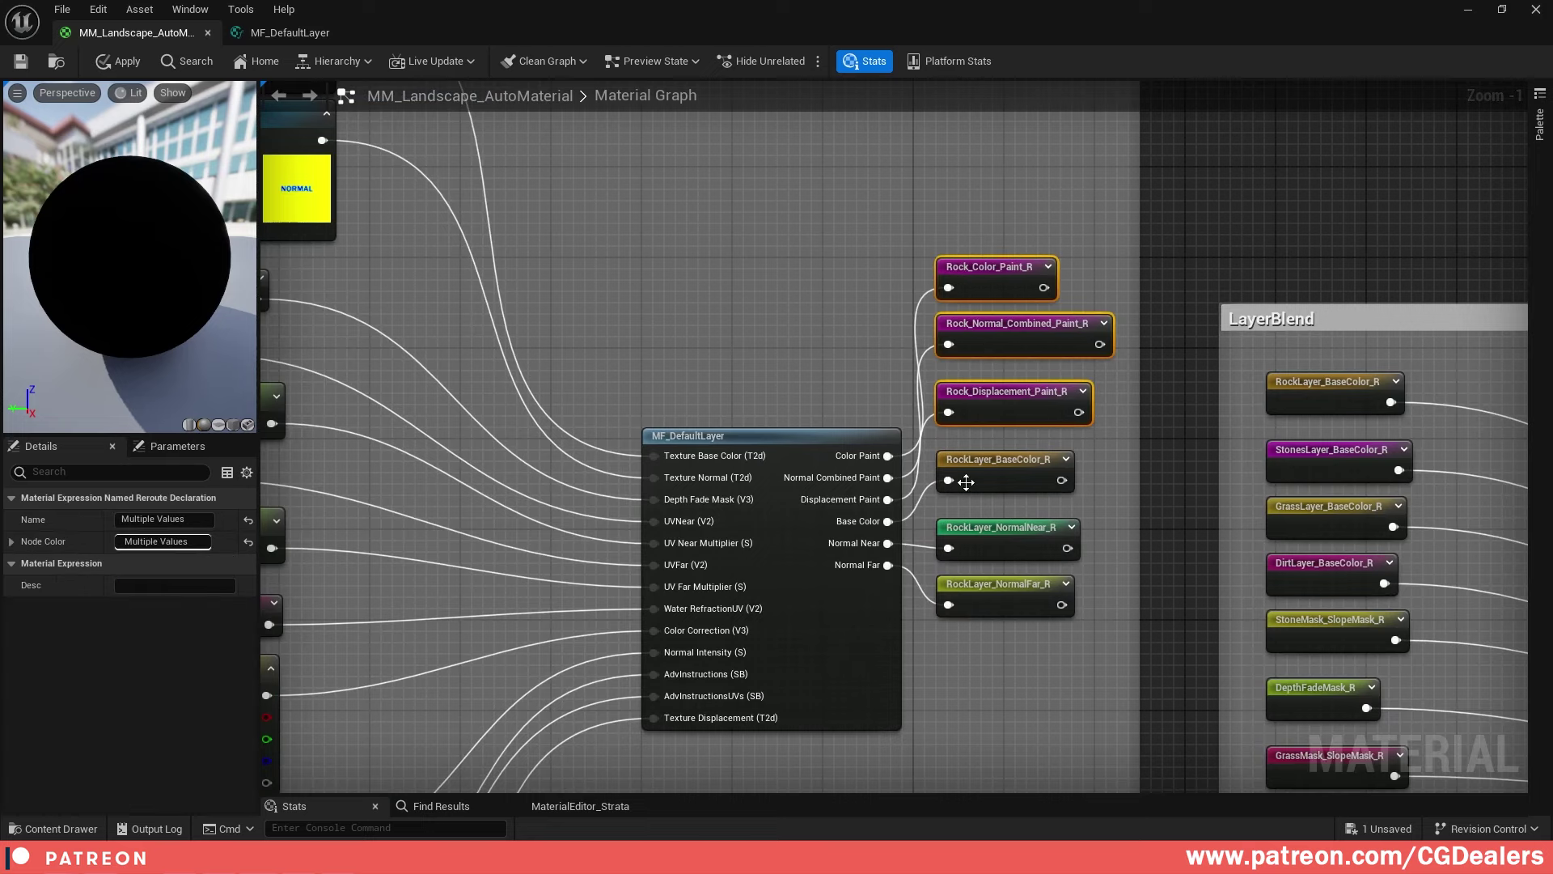
scroll(810, 542, down, 2)
right_drag(787, 551, 1040, 115)
click(671, 578)
Examine the Stones Layer's paint reroutes and its TextureStonesDisplacement connection to MF_DefaultLayer
scroll(775, 583, down, 5)
right_drag(894, 640, 830, 309)
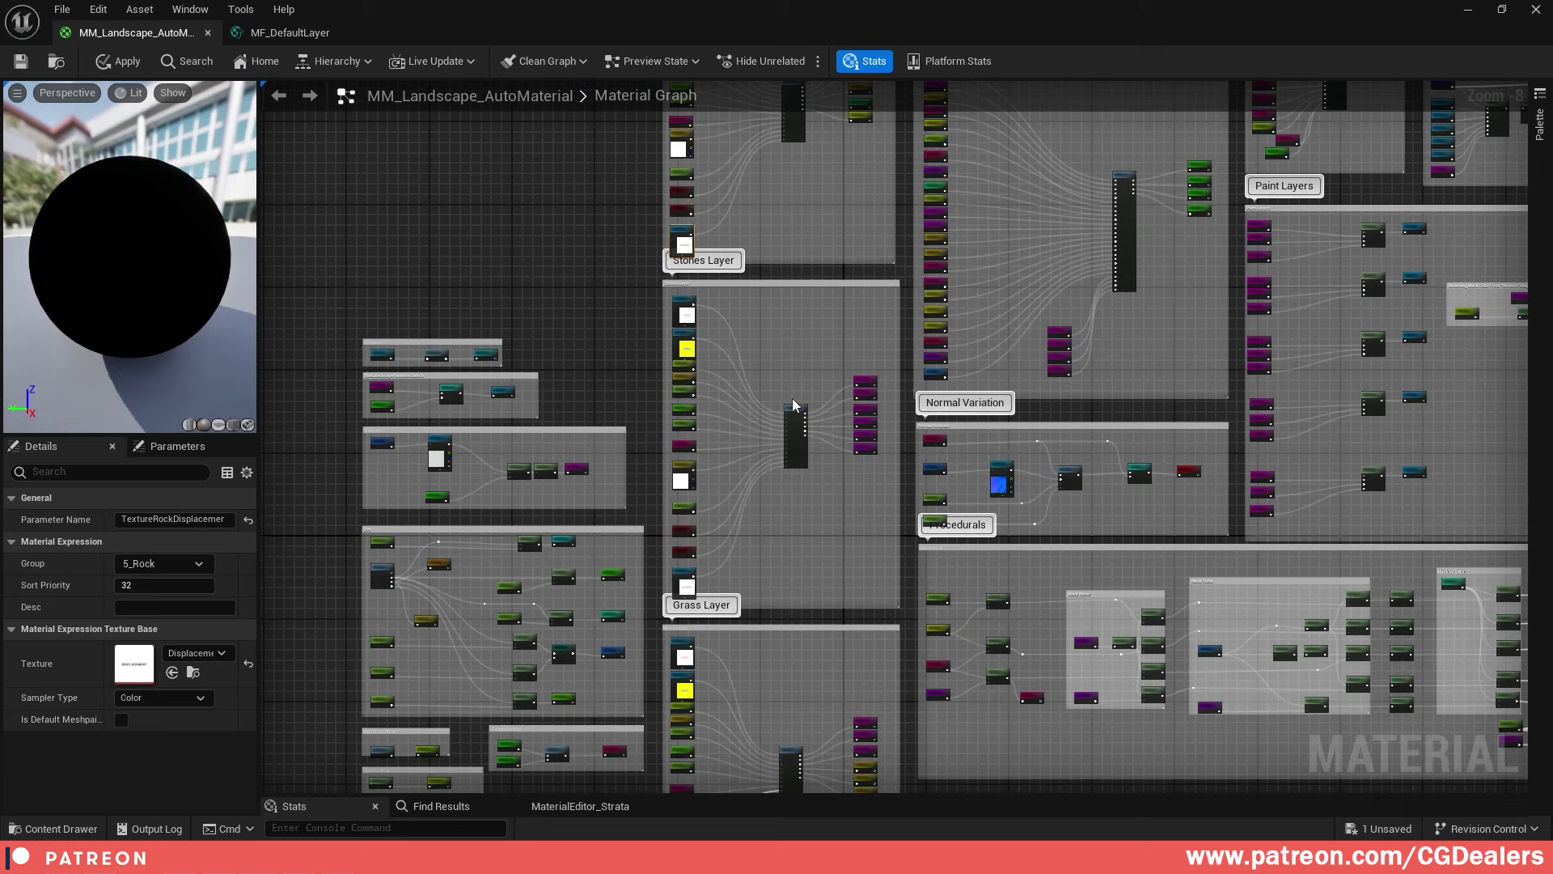
scroll(793, 404, up, 7)
scroll(930, 441, down, 2)
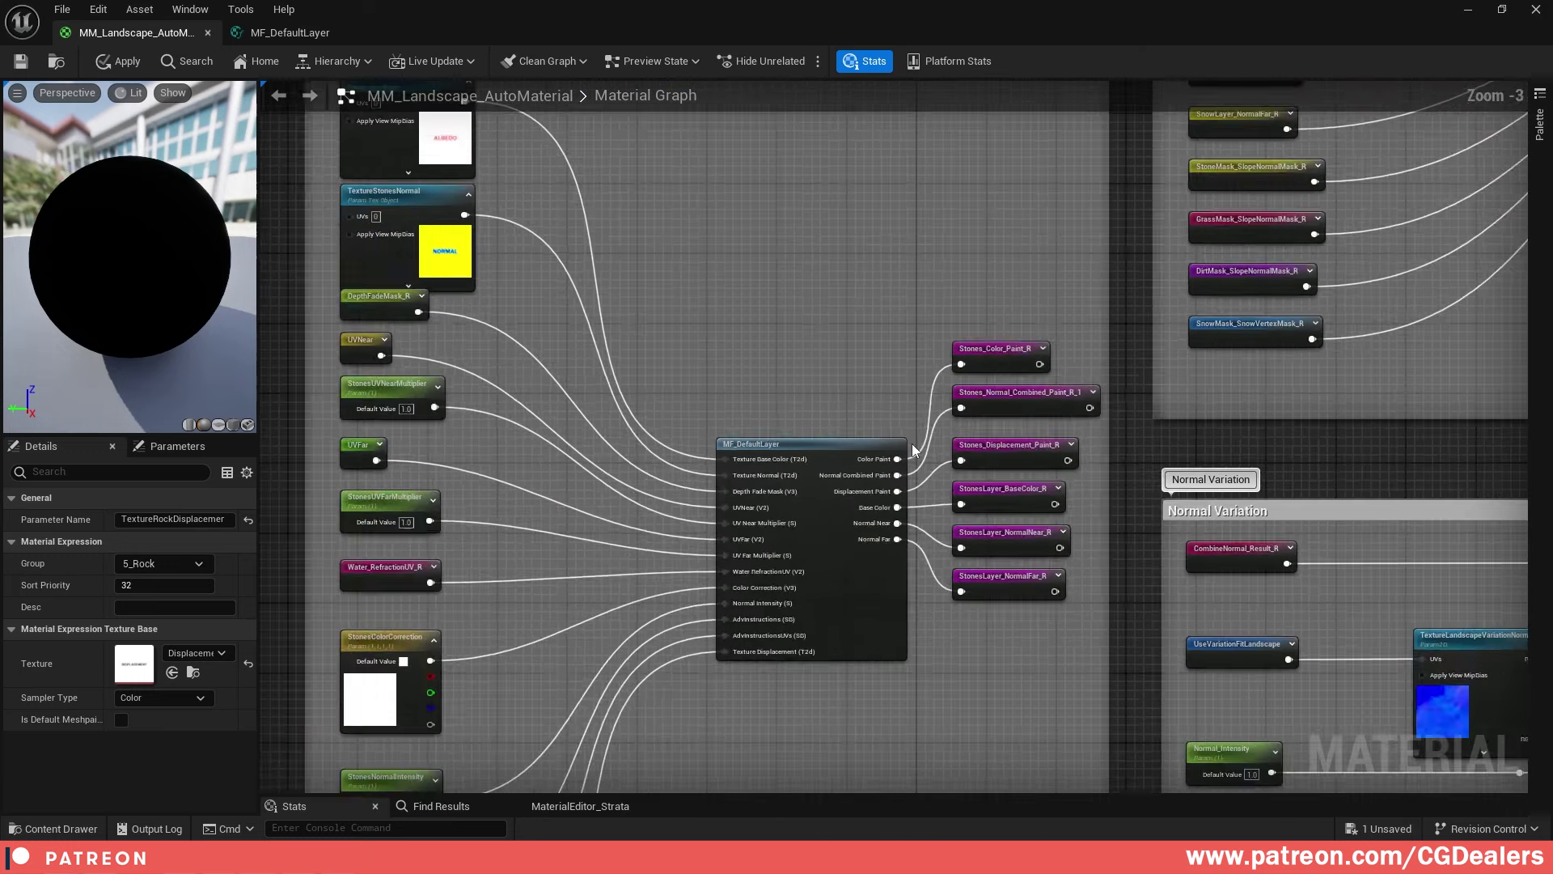
right_drag(911, 443, 1151, 85)
scroll(789, 552, up, 2)
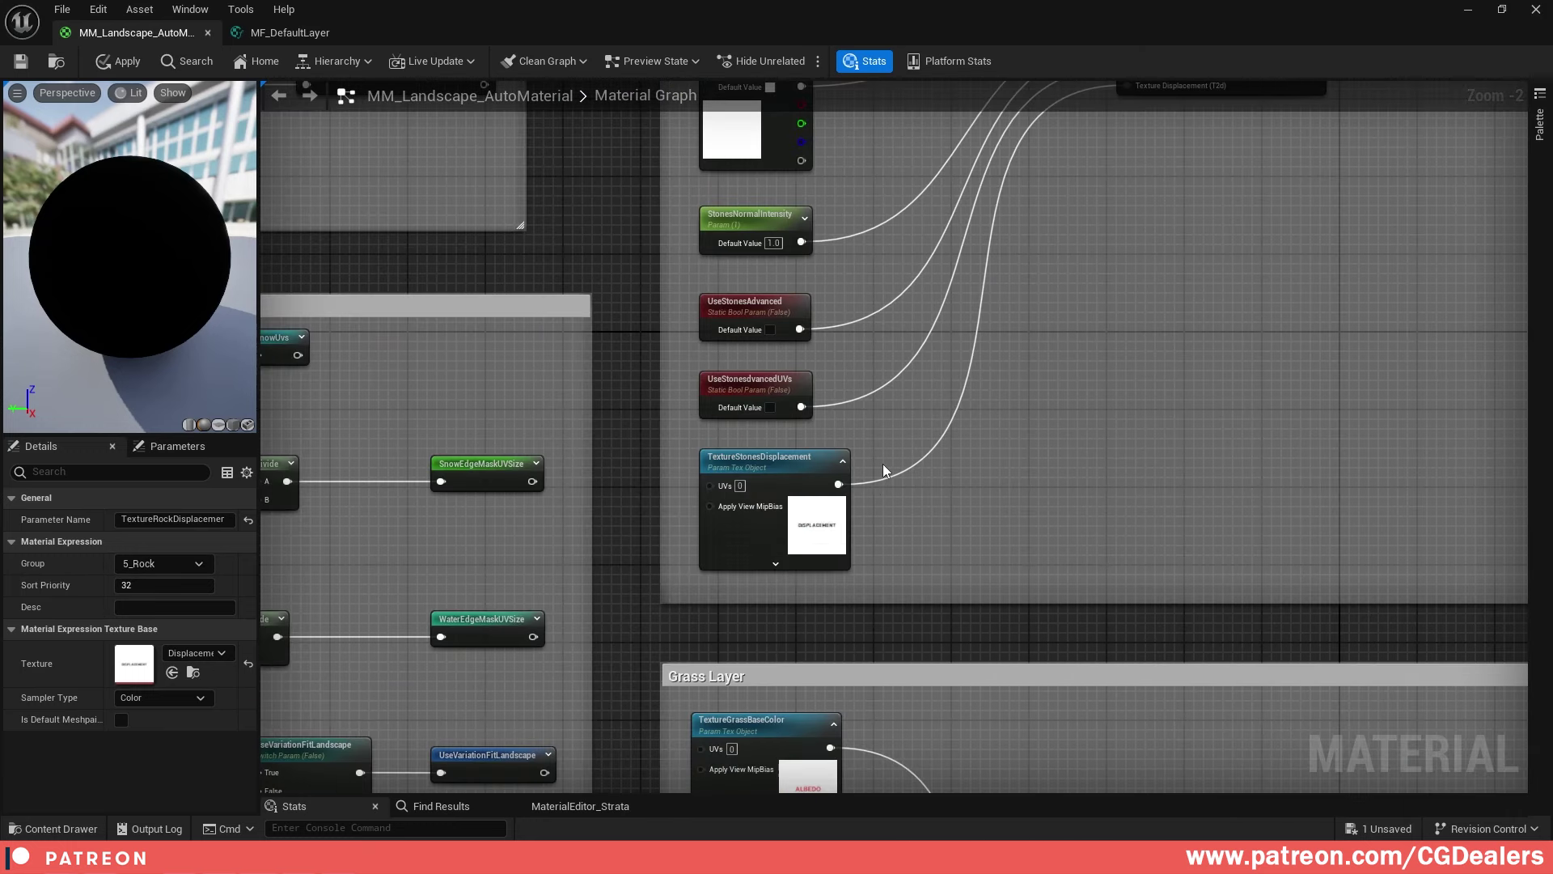
right_drag(1045, 324, 873, 534)
right_drag(759, 648, 853, 354)
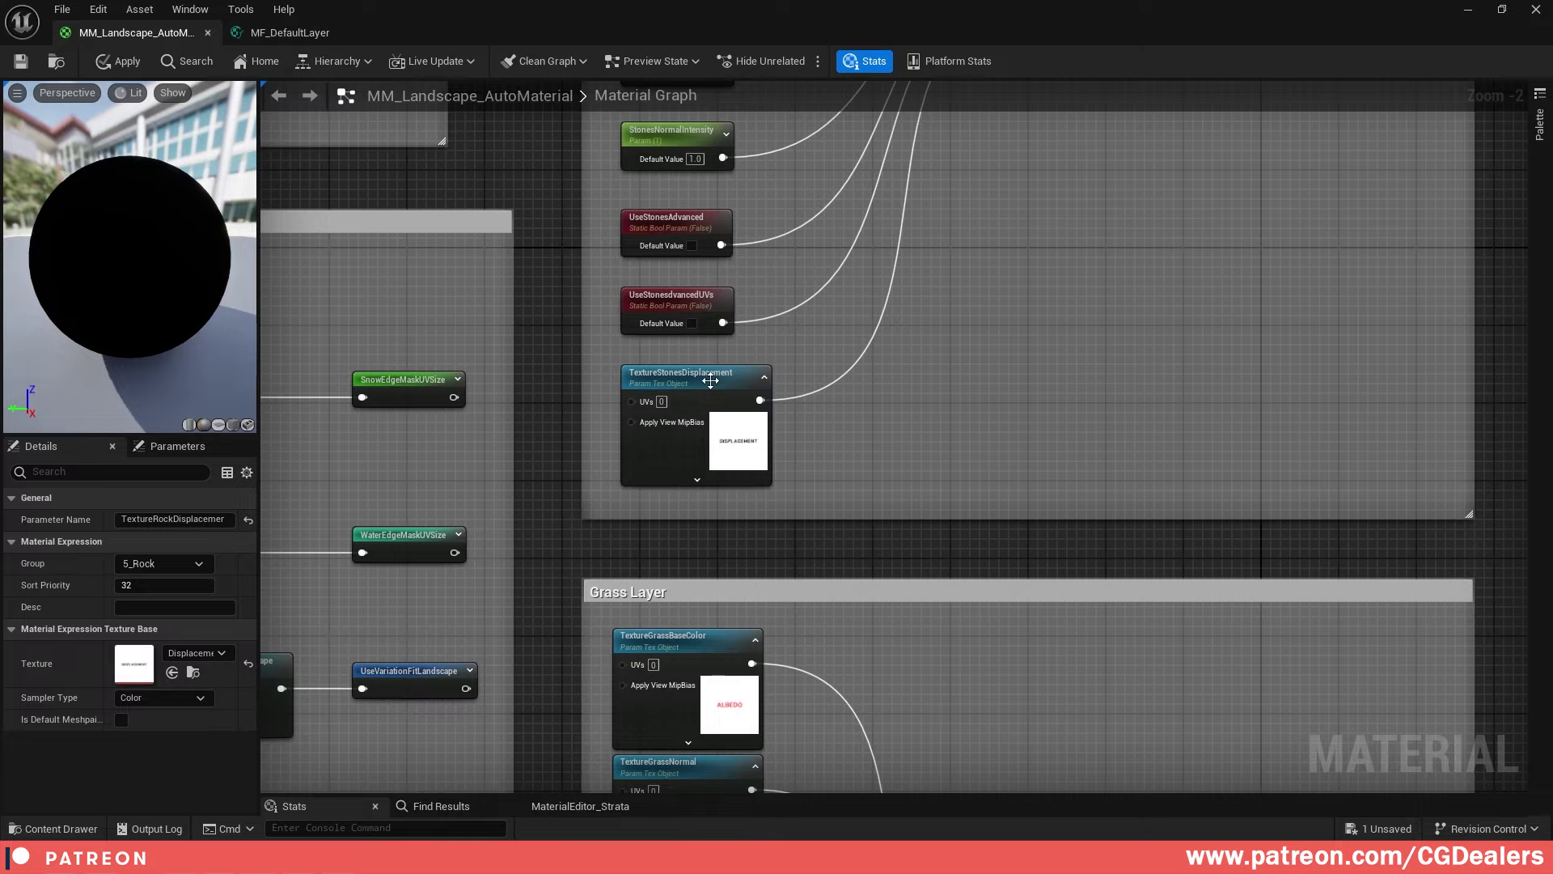
Examine the Grass Layer's color, normal combined and displacement paint reroutes, and the same setup in the remaining layers below
scroll(863, 538, down, 4)
scroll(924, 424, up, 1)
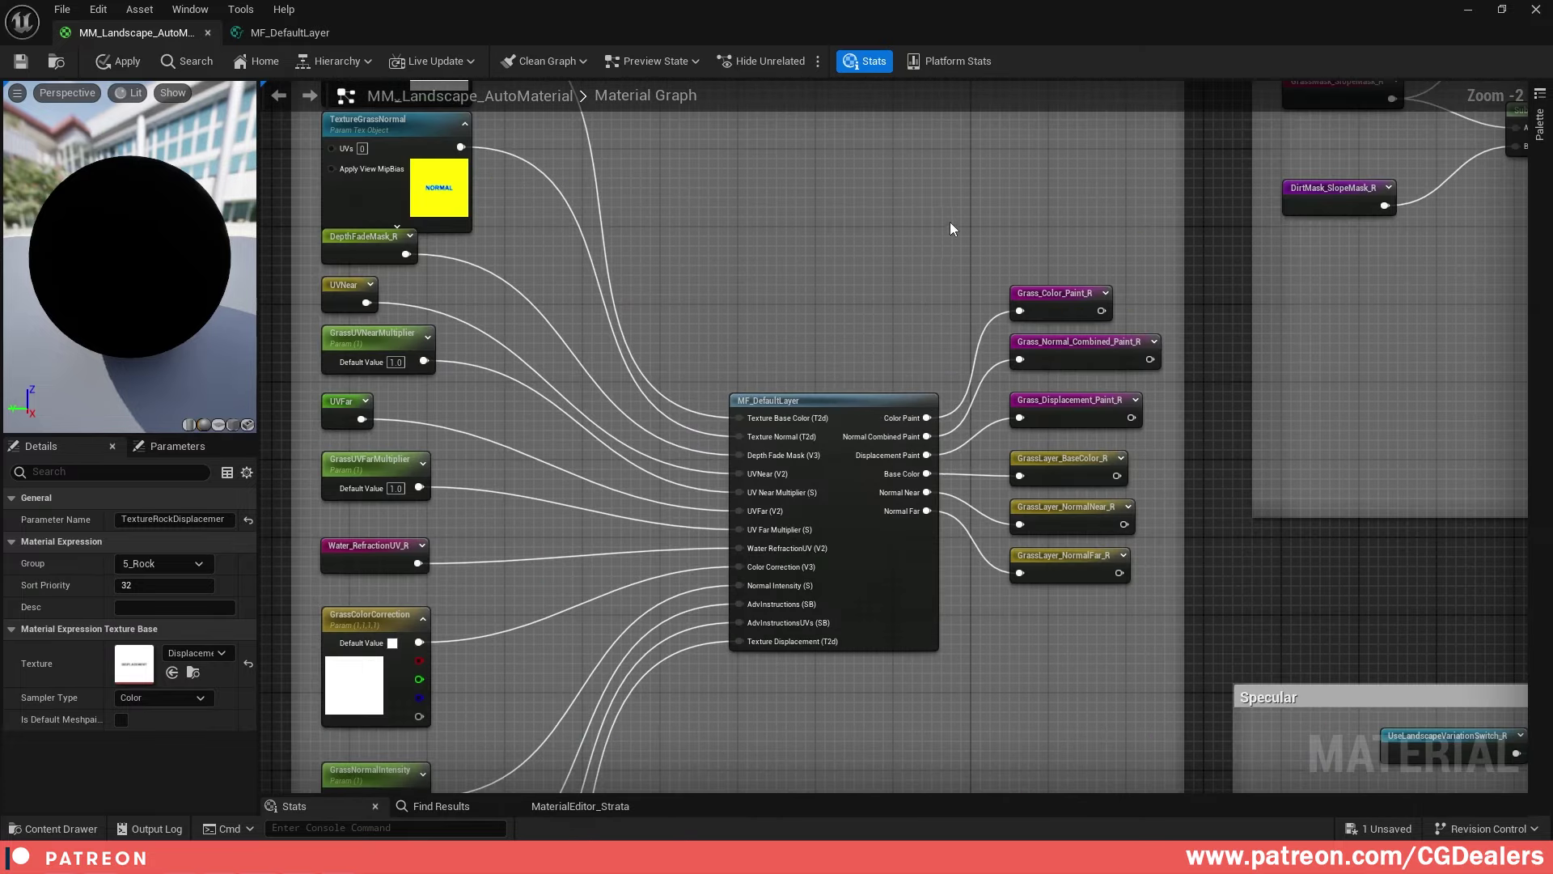
drag(1092, 443, 1092, 443)
scroll(741, 322, down, 3)
mouse_move(716, 327)
right_down()
mouse_move(791, 532)
mouse_move(793, 482)
mouse_move(766, 579)
mouse_move(751, 382)
mouse_move(769, 388)
mouse_move(840, 665)
mouse_move(784, 610)
mouse_move(766, 497)
right_up()
scroll(775, 635, down, 4)
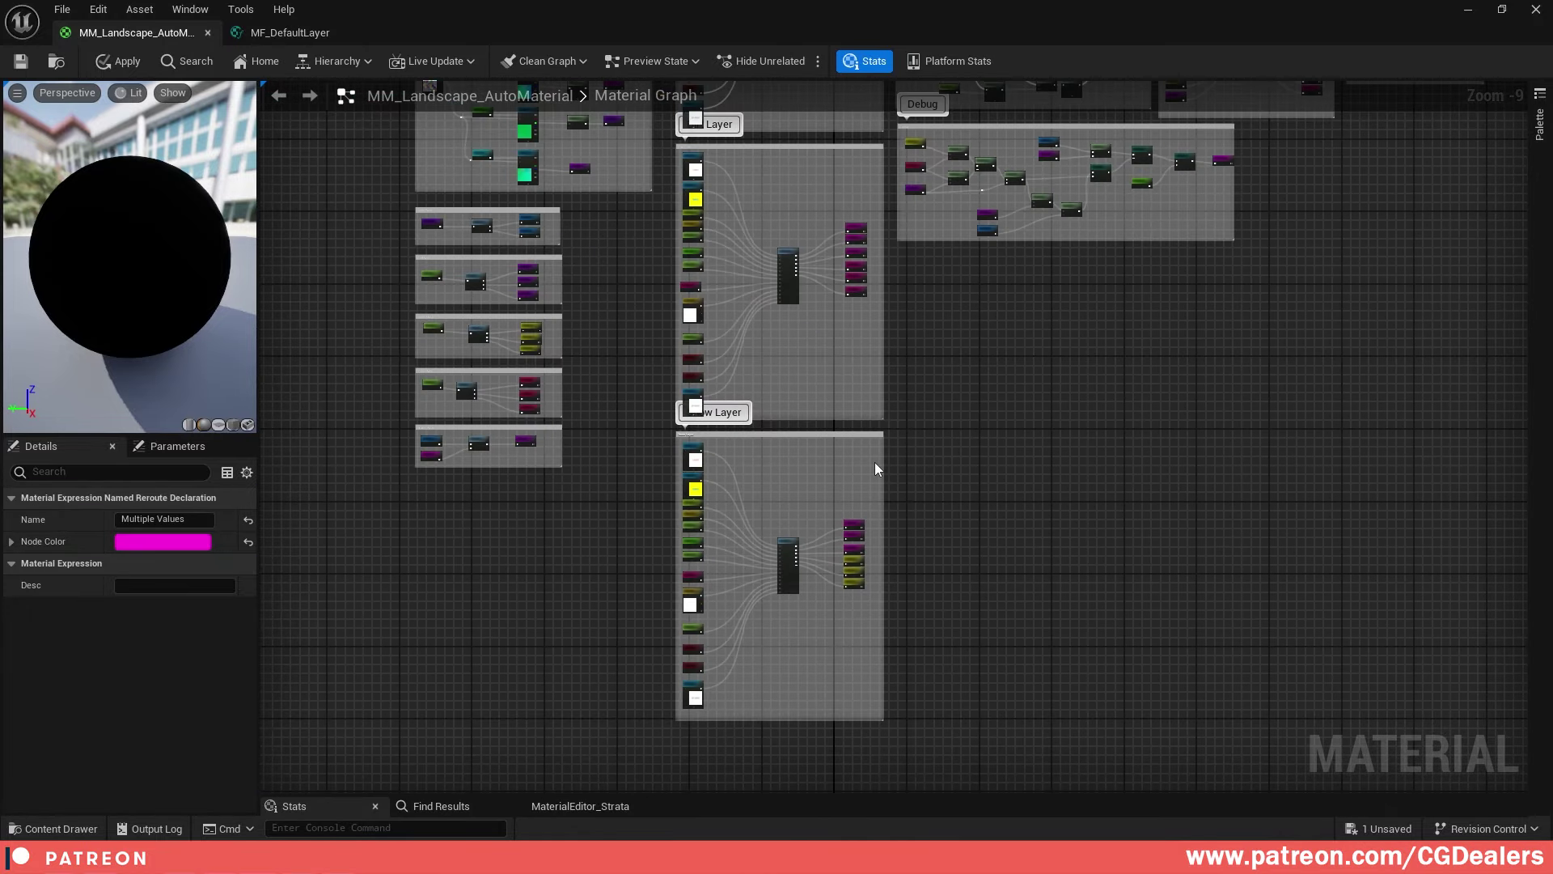
Find where the Stones Layer's Stones_Color_Paint_R reroute is used by selecting its named reroute usages
scroll(891, 302, up, 3)
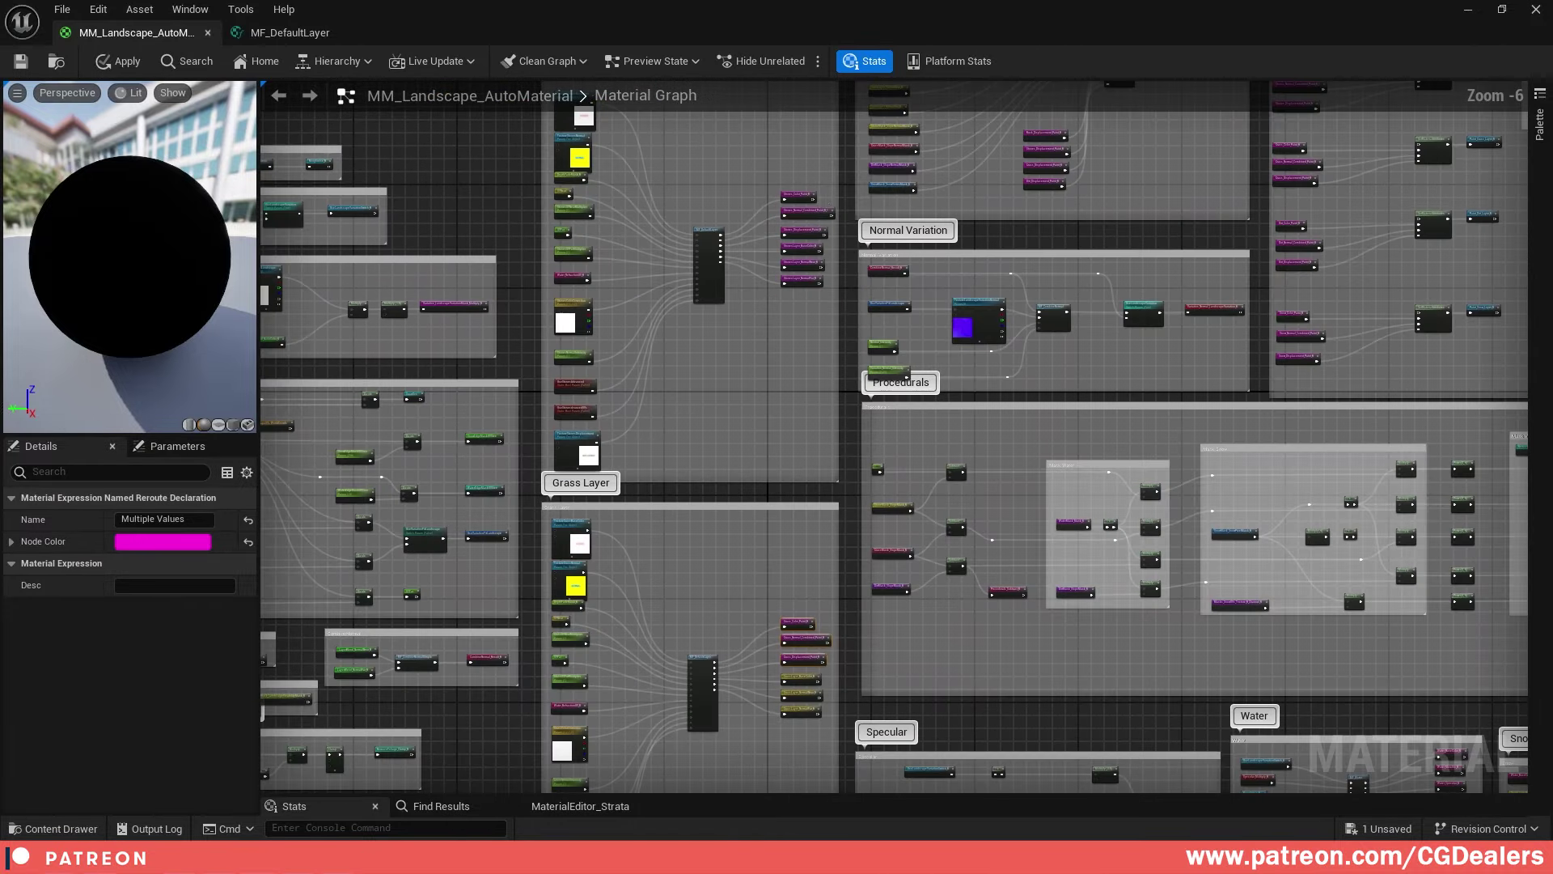
scroll(812, 398, up, 3)
scroll(811, 535, down, 2)
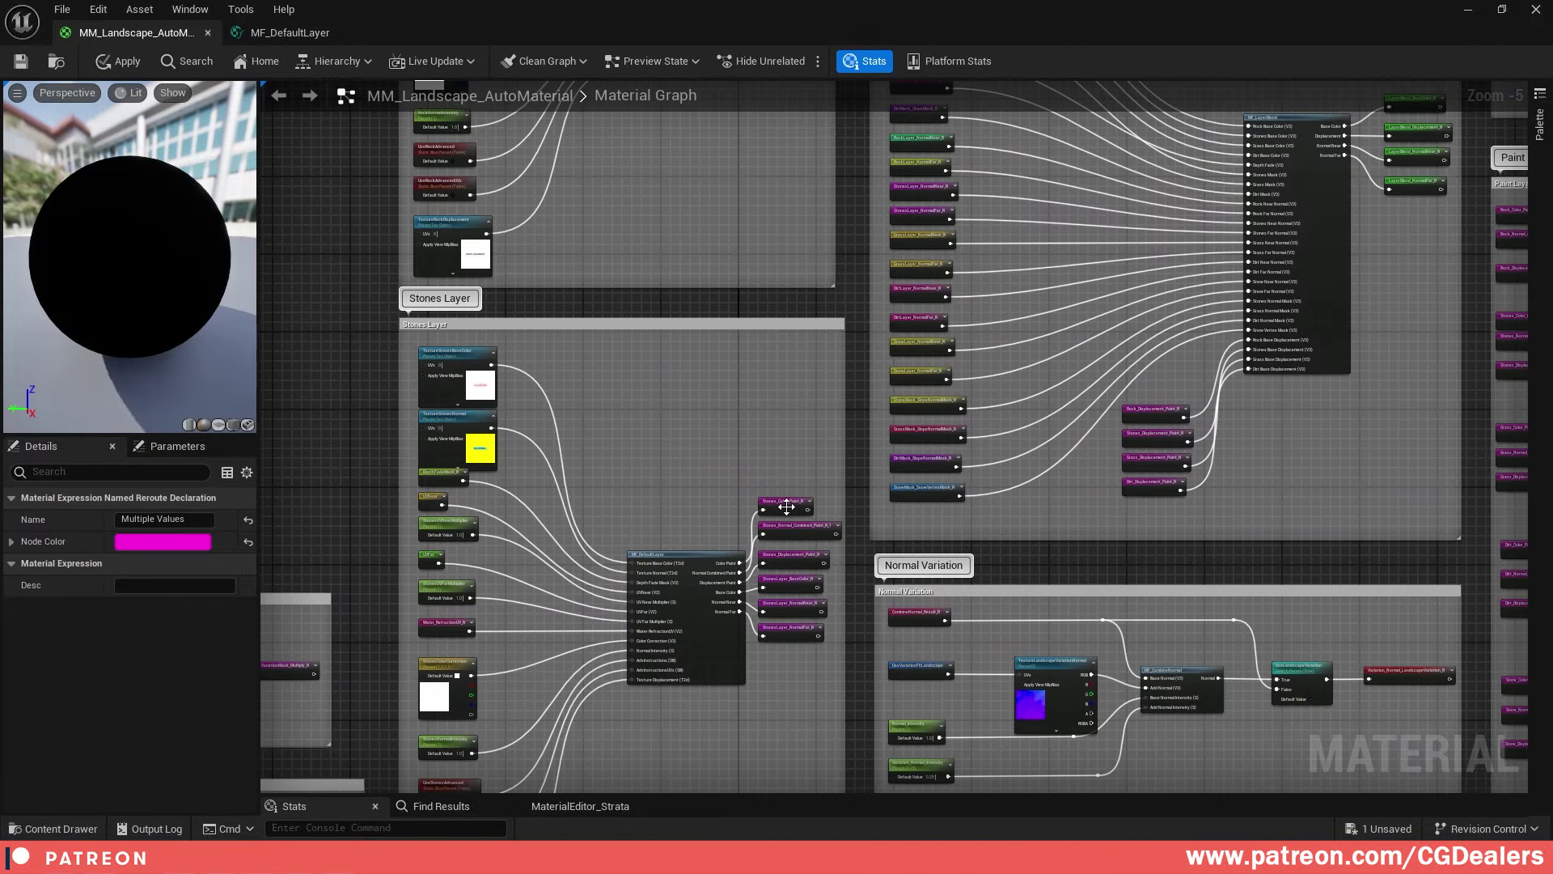
right_click(787, 506)
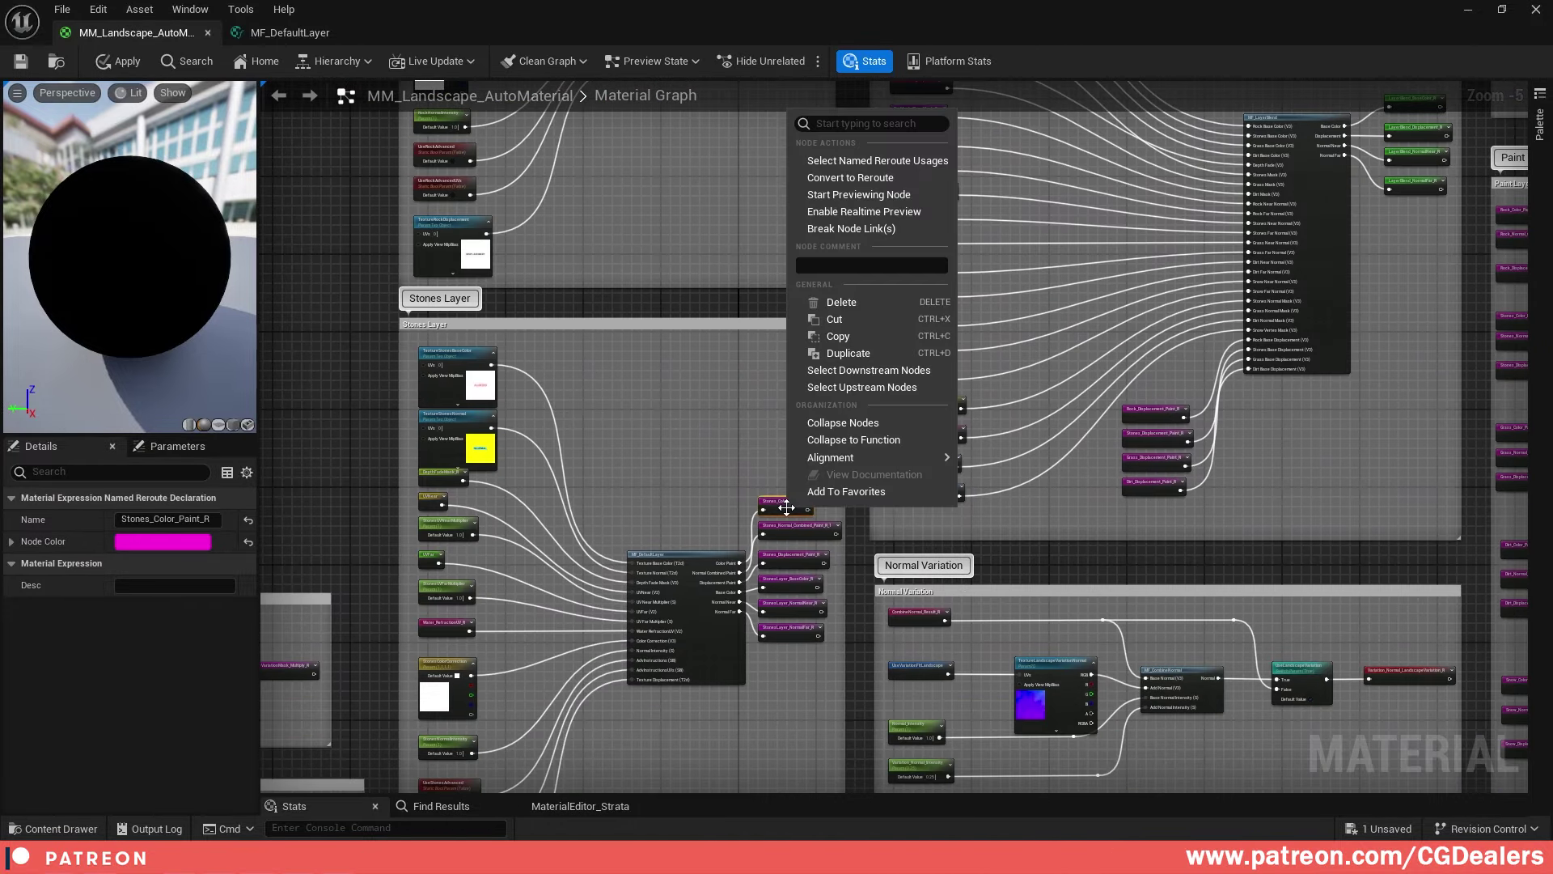
click(859, 159)
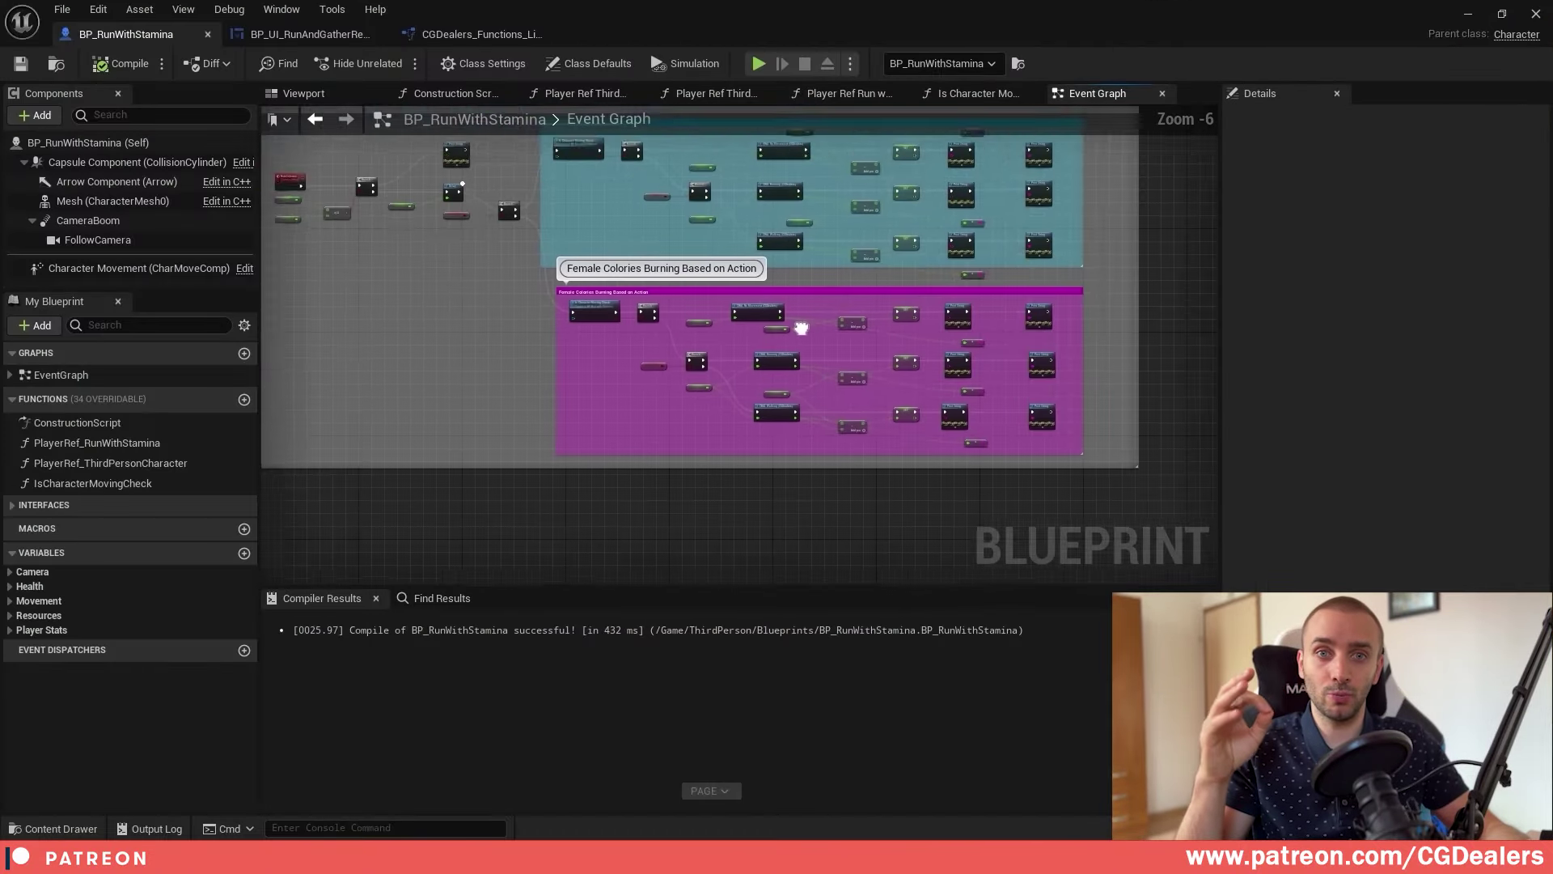
right_drag(801, 329, 707, 376)
scroll(707, 377, up, 4)
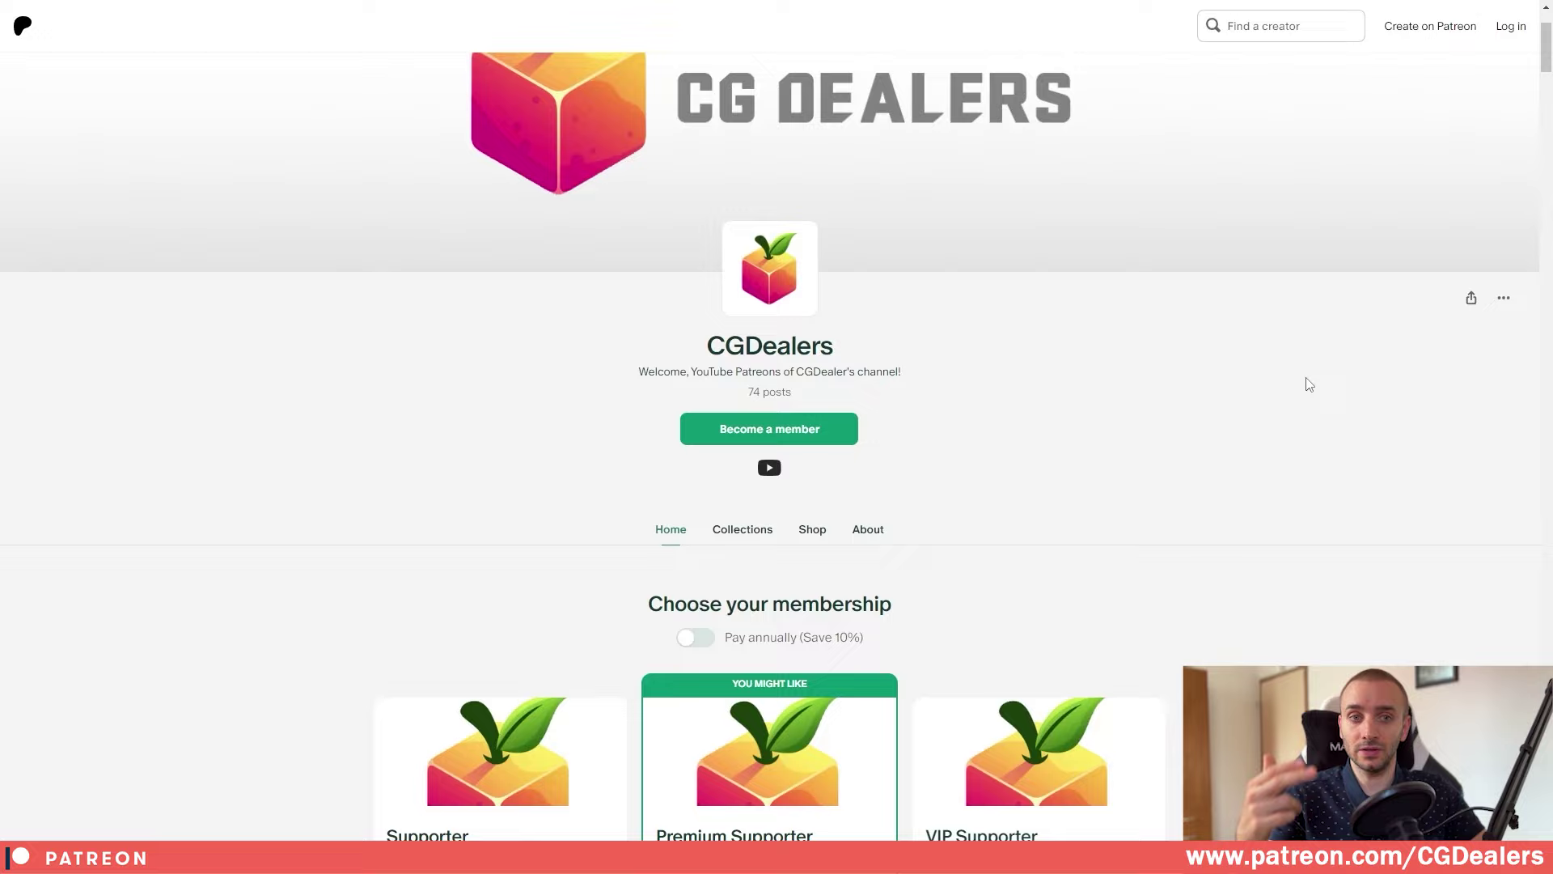
Review the membership tiers on the CGDealers Patreon page
scroll(1306, 383, down, 4)
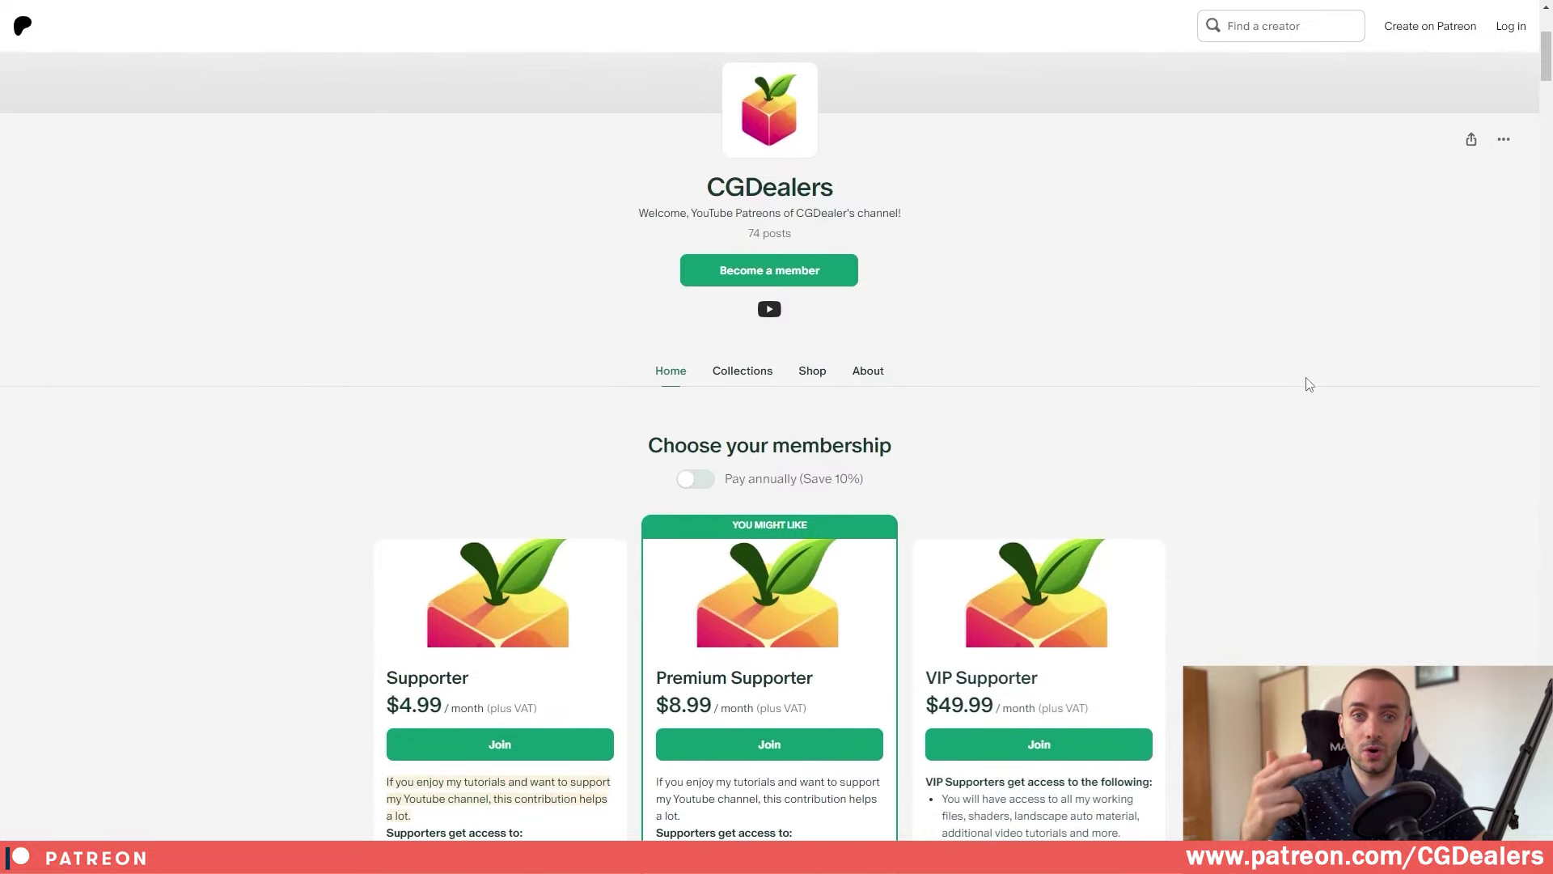
scroll(1309, 384, down, 4)
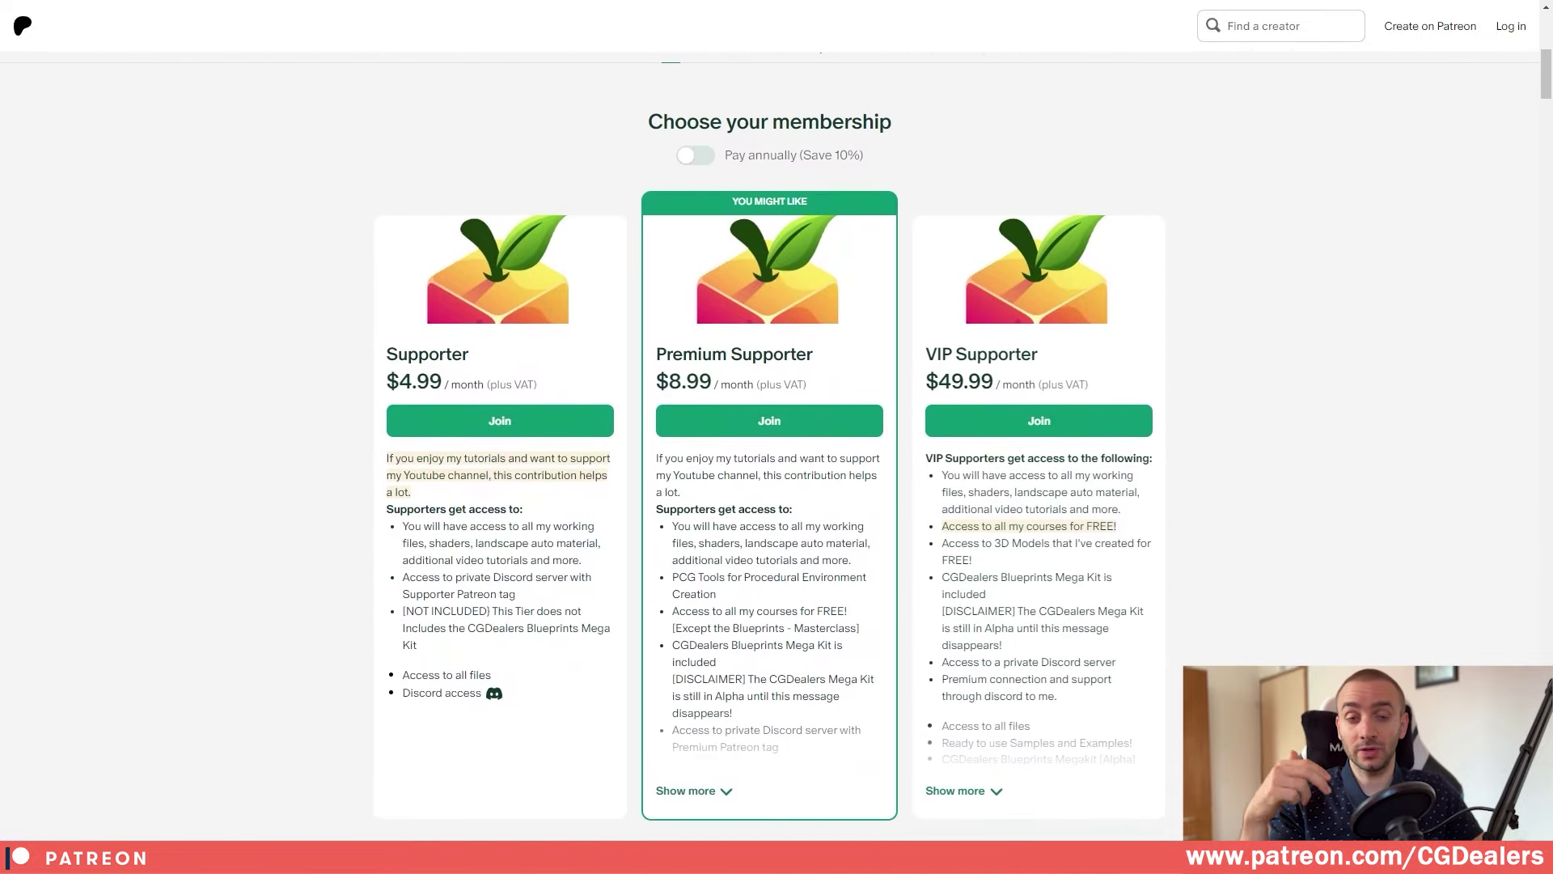
scroll(1282, 370, down, 1)
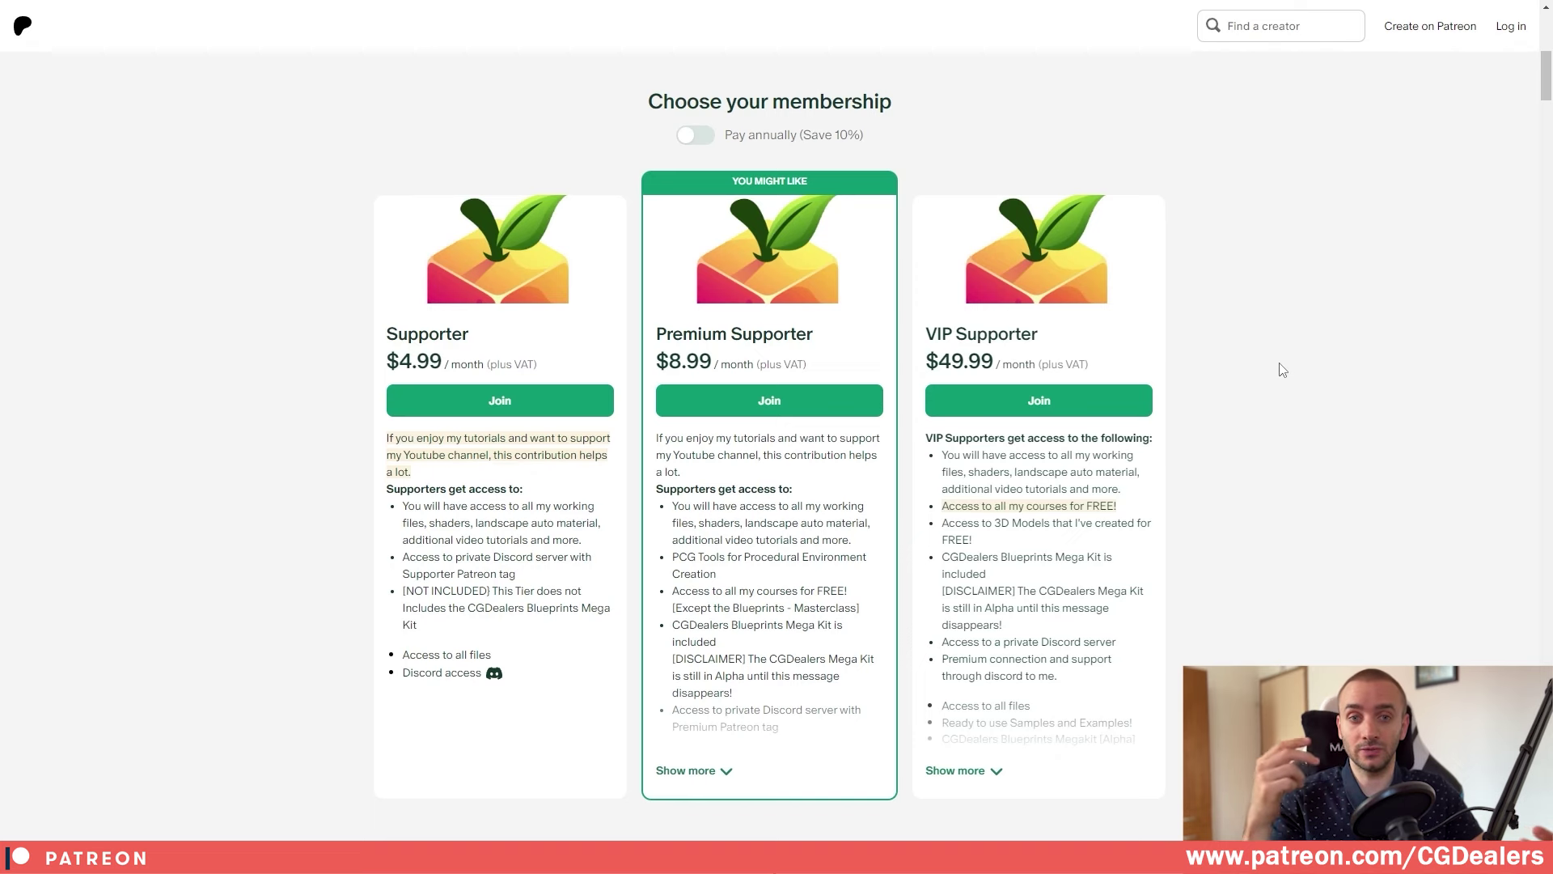
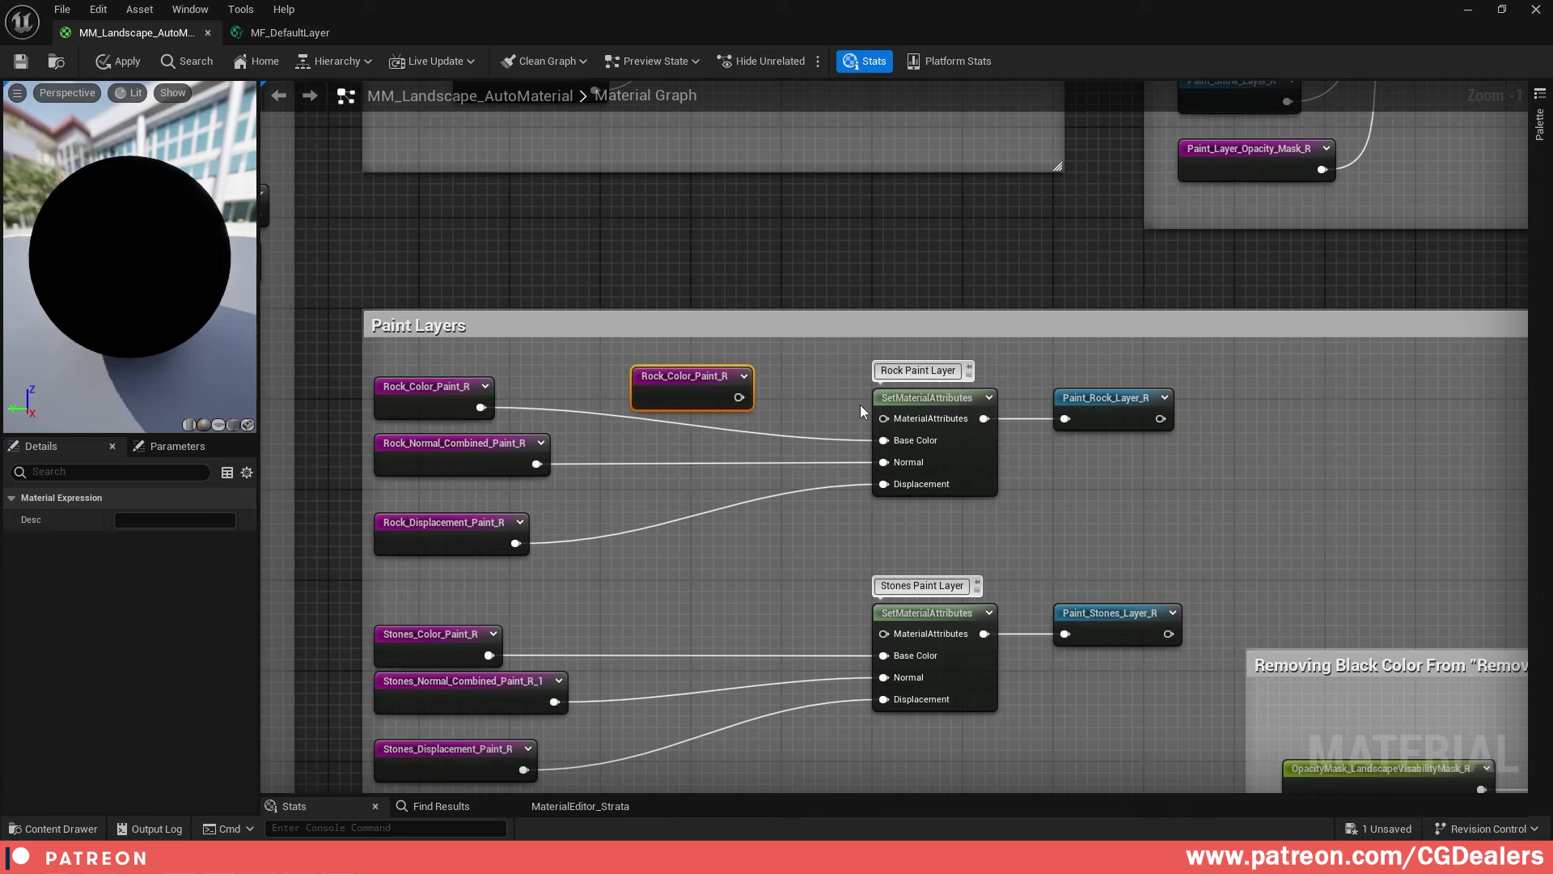
Delete the unconnected duplicate Rock_Color_Paint_R node in the Paint Layers group of the landscape material
right_drag(861, 405, 901, 315)
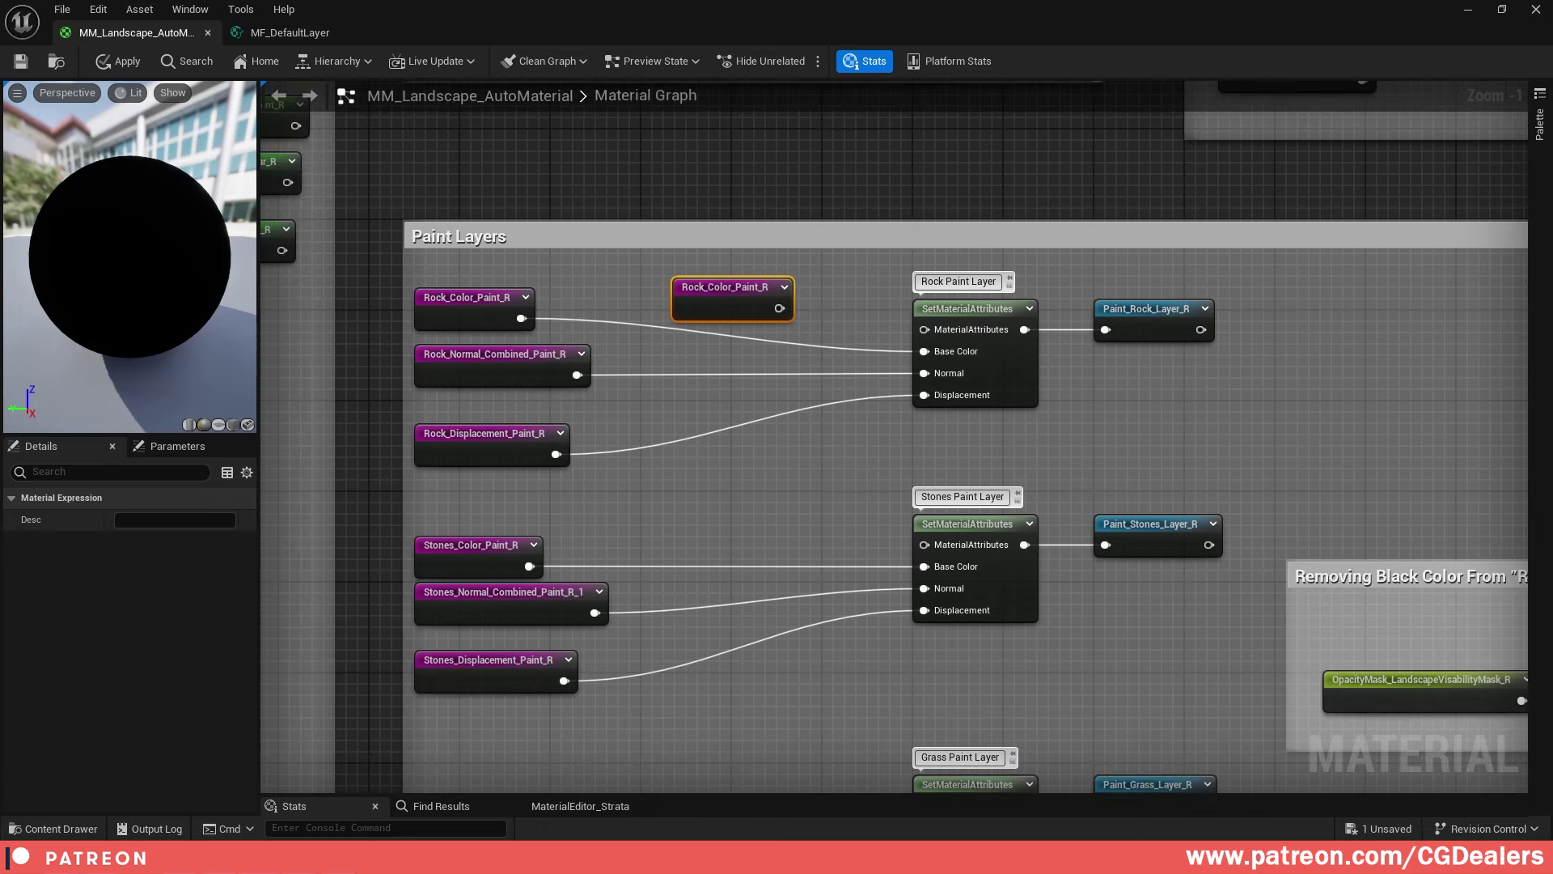
right_drag(726, 283, 787, 326)
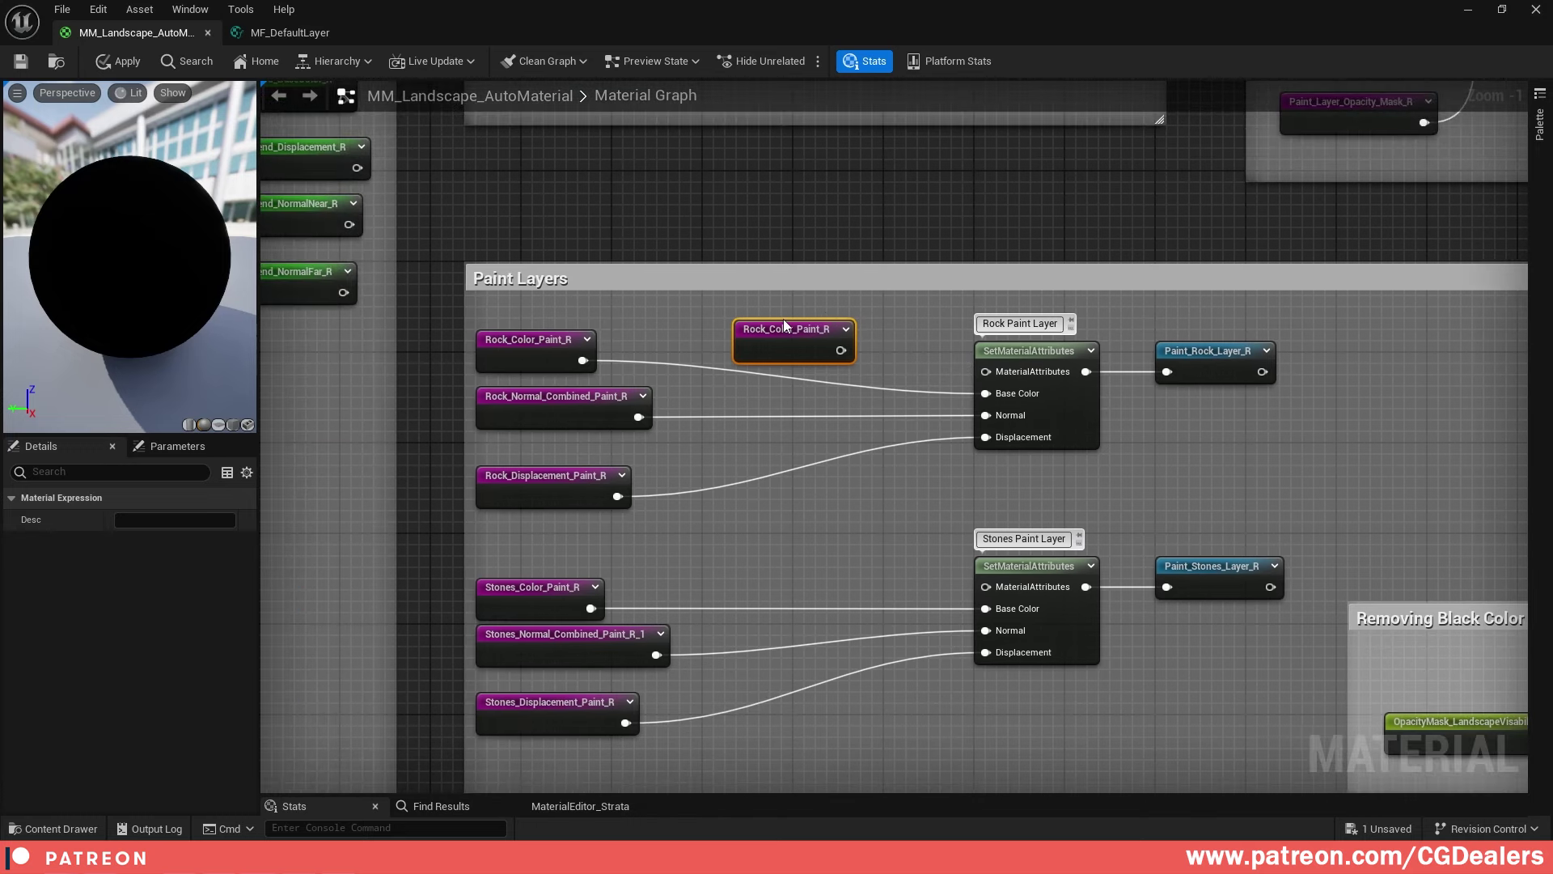
drag(867, 312, 733, 358)
key(Delete)
right_drag(1097, 453, 1000, 419)
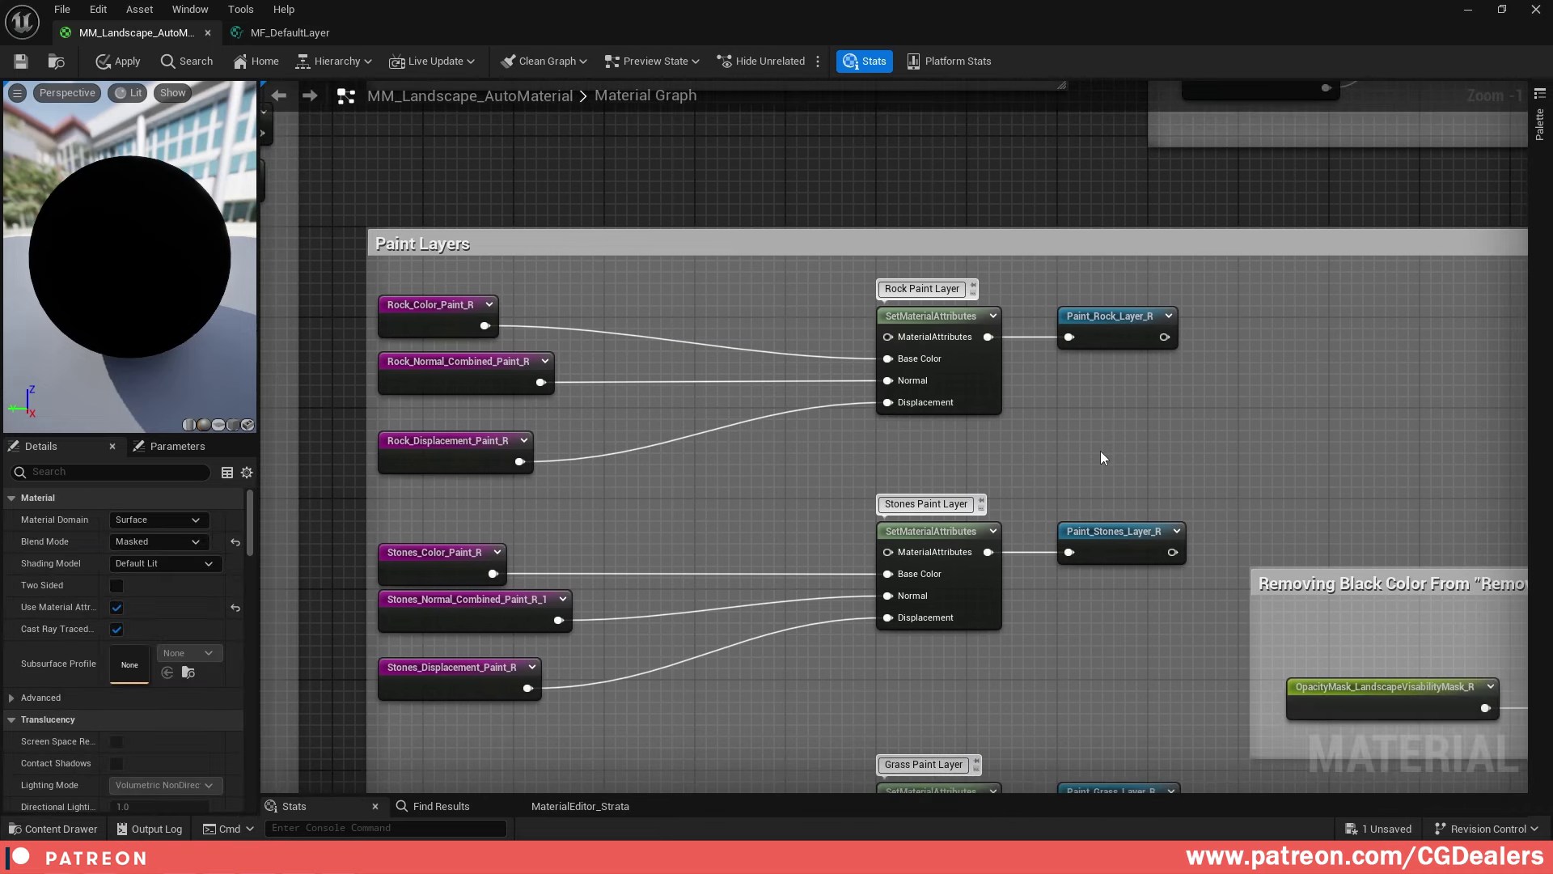
Add a SetMaterialAttributes node below Paint_Rock_Layer_R in the Paint Layers group and give it three attribute set types
right_click(1104, 416)
text(setmater)
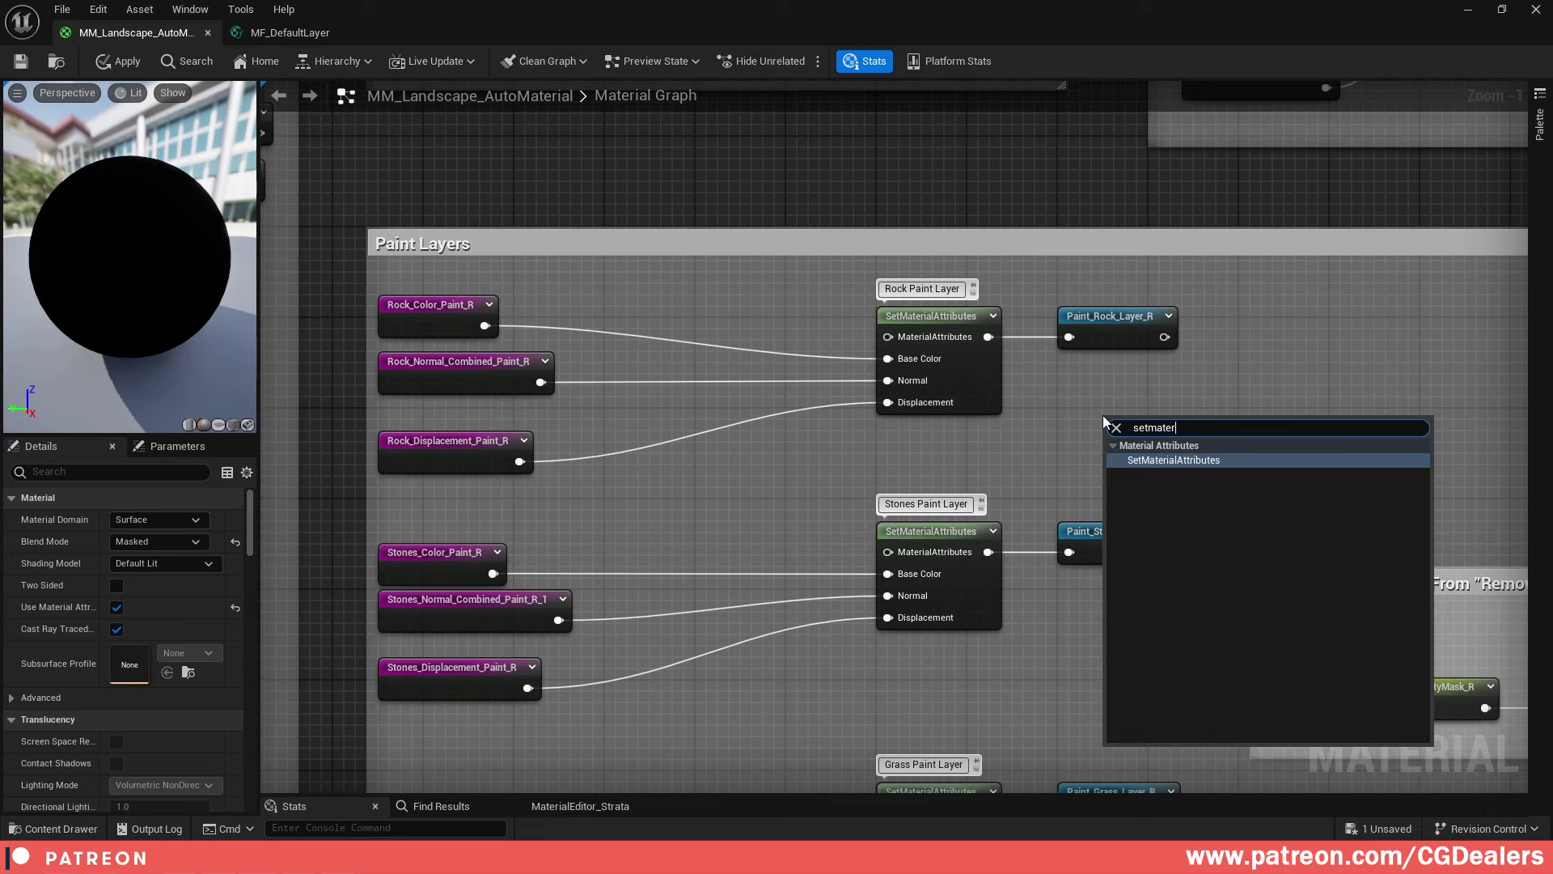
key(Return)
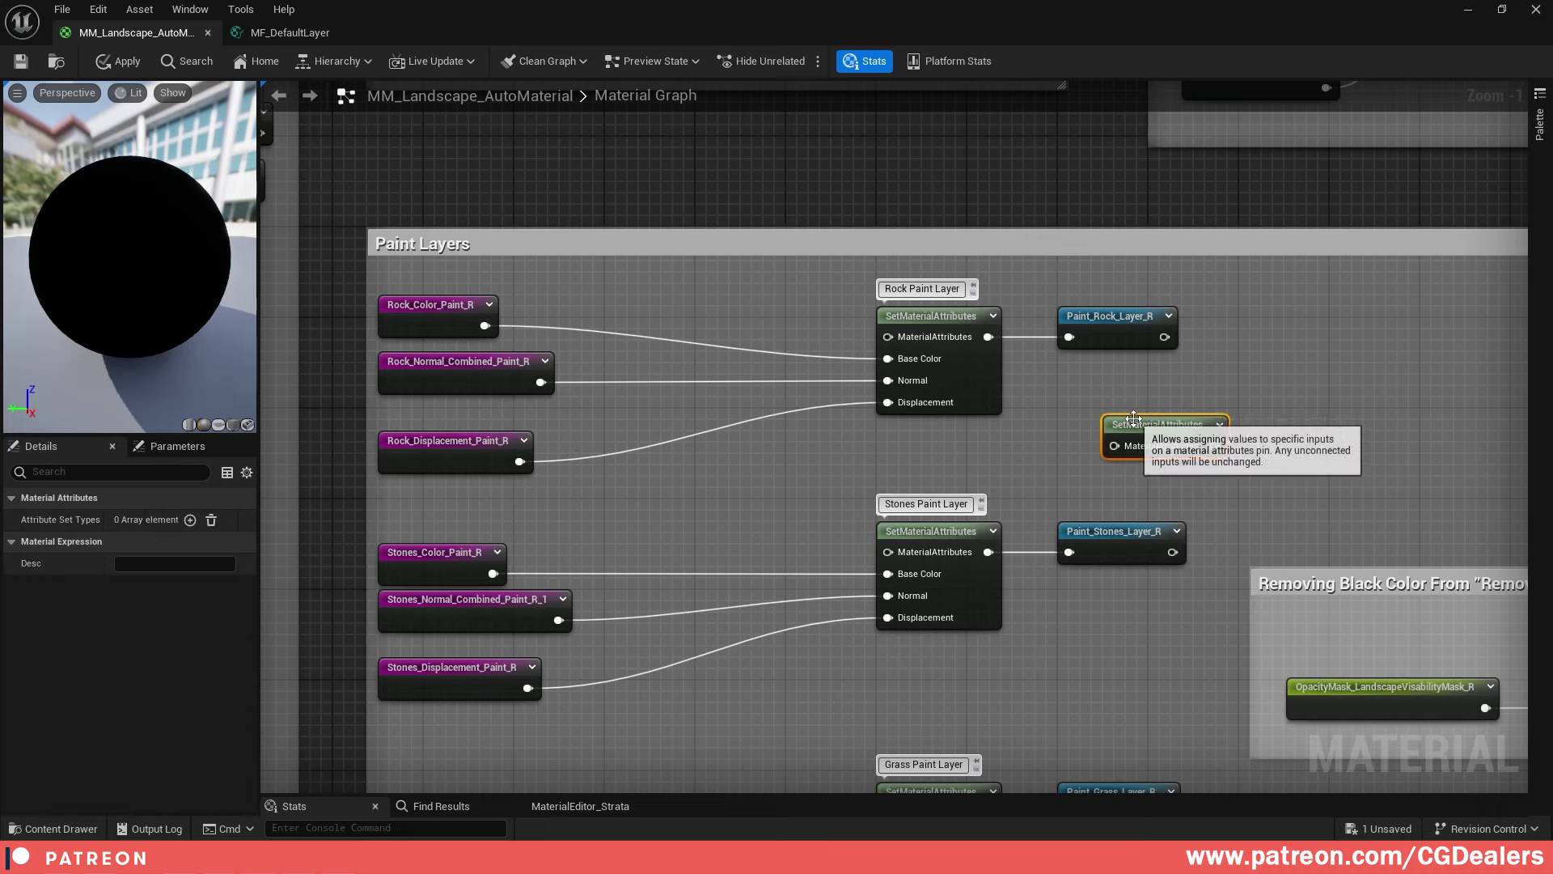
click(190, 520)
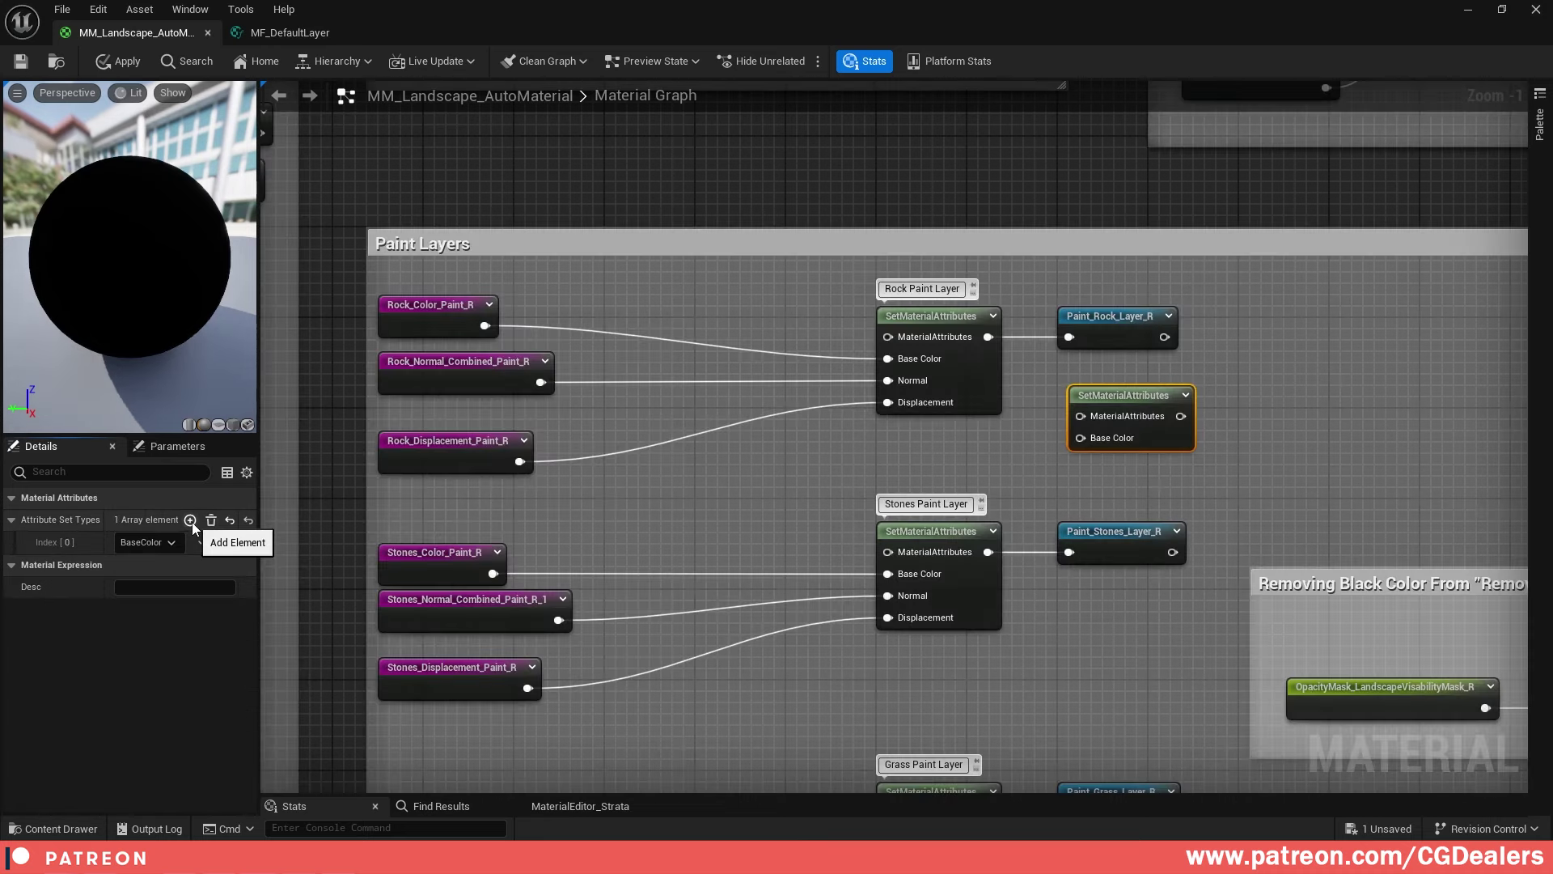
click(190, 520)
click(190, 520)
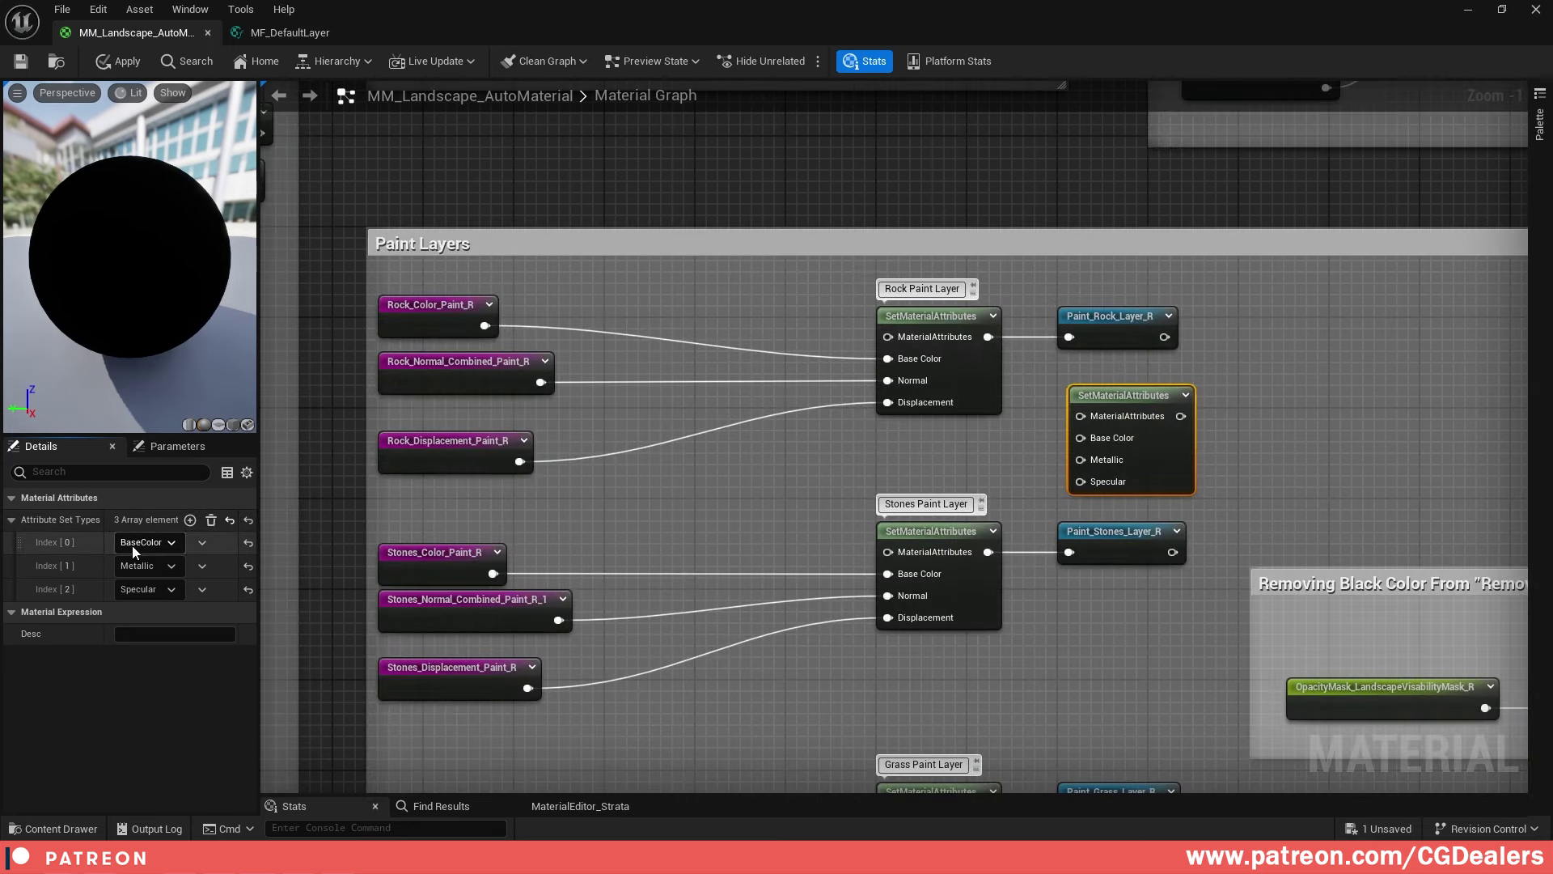
Set the new SetMaterialAttributes node's three attribute types to BaseColor, Normal and Displacement
click(133, 545)
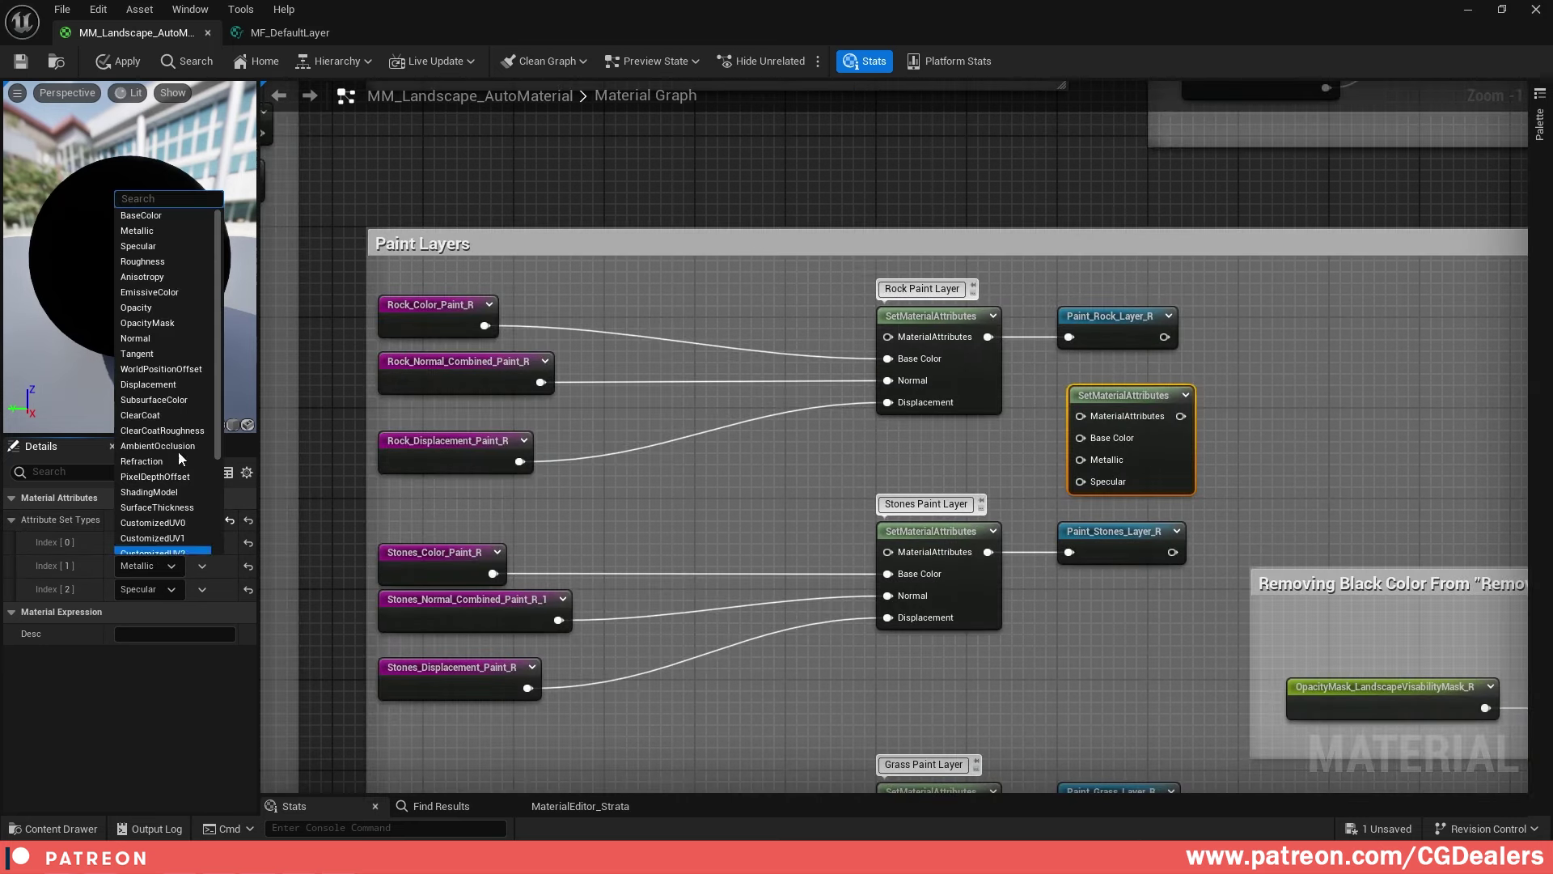
click(146, 589)
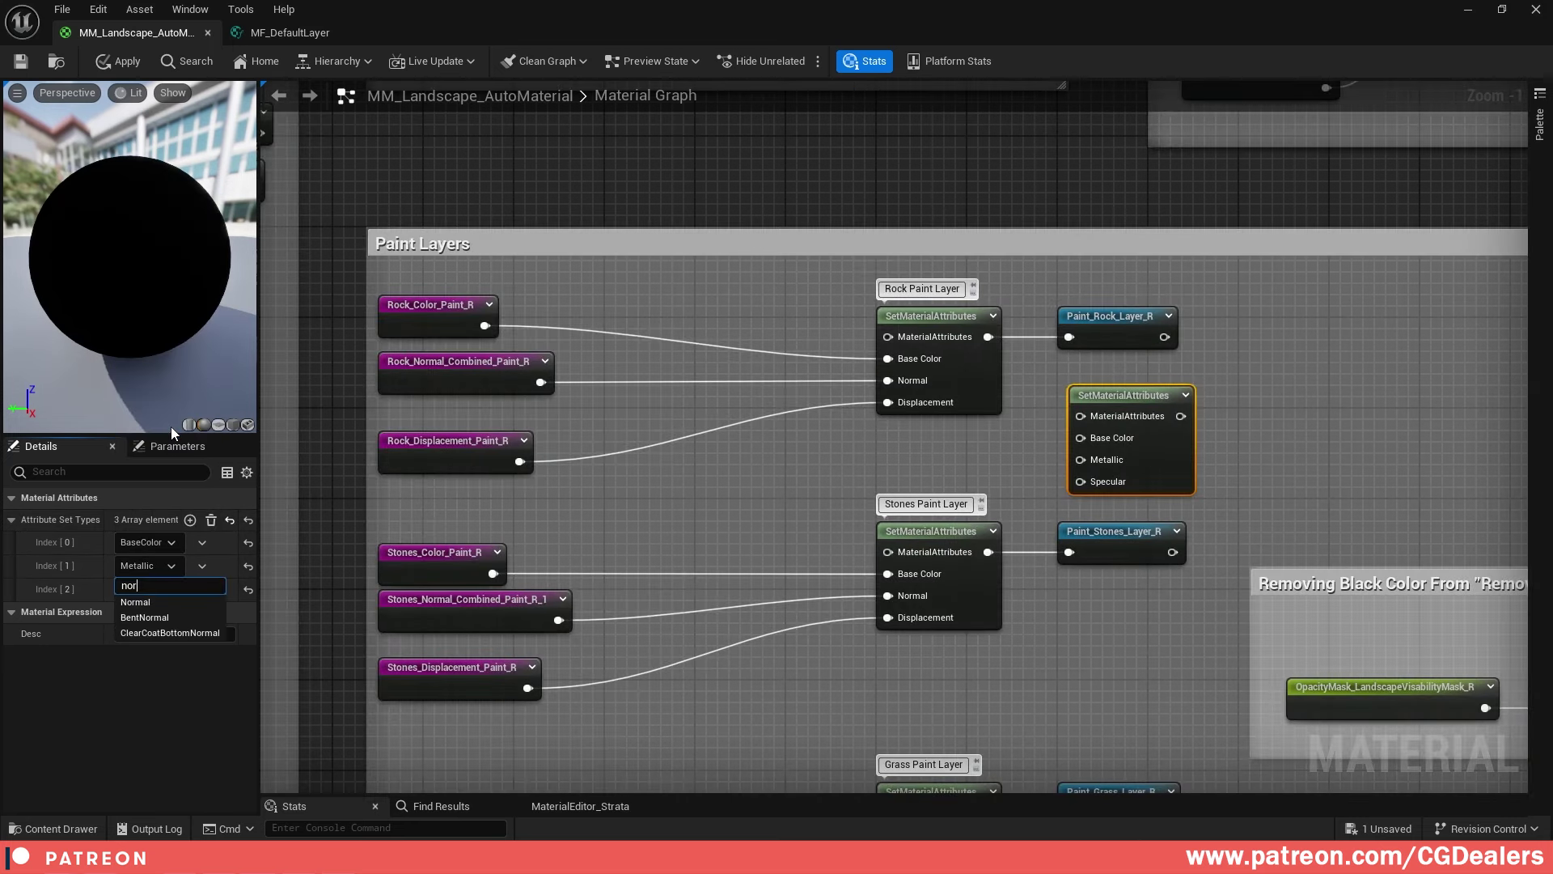
text(norma)
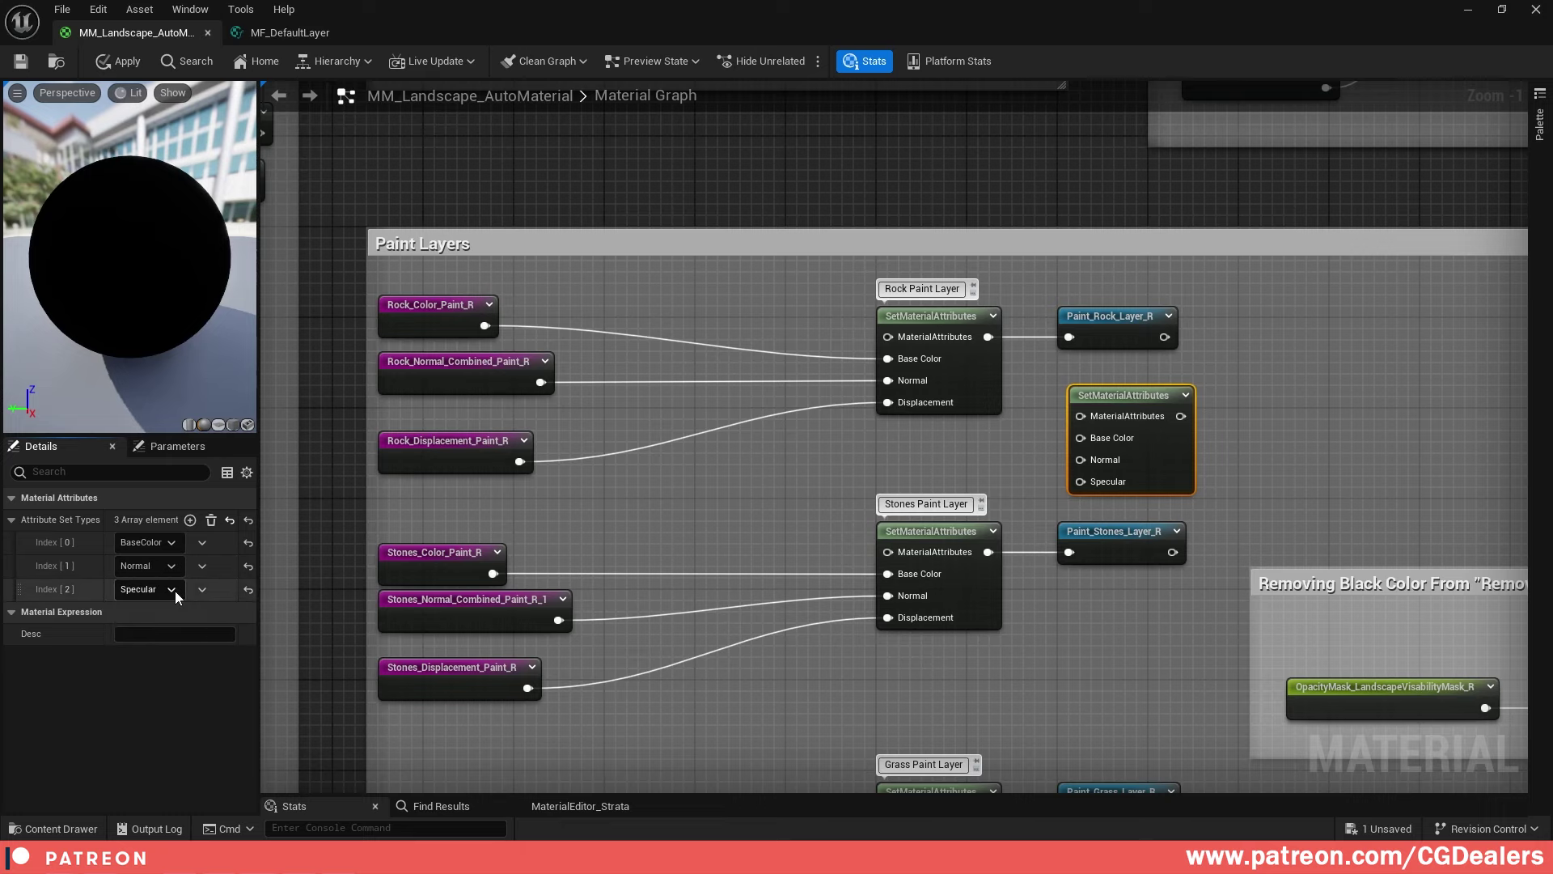
click(175, 591)
text(di)
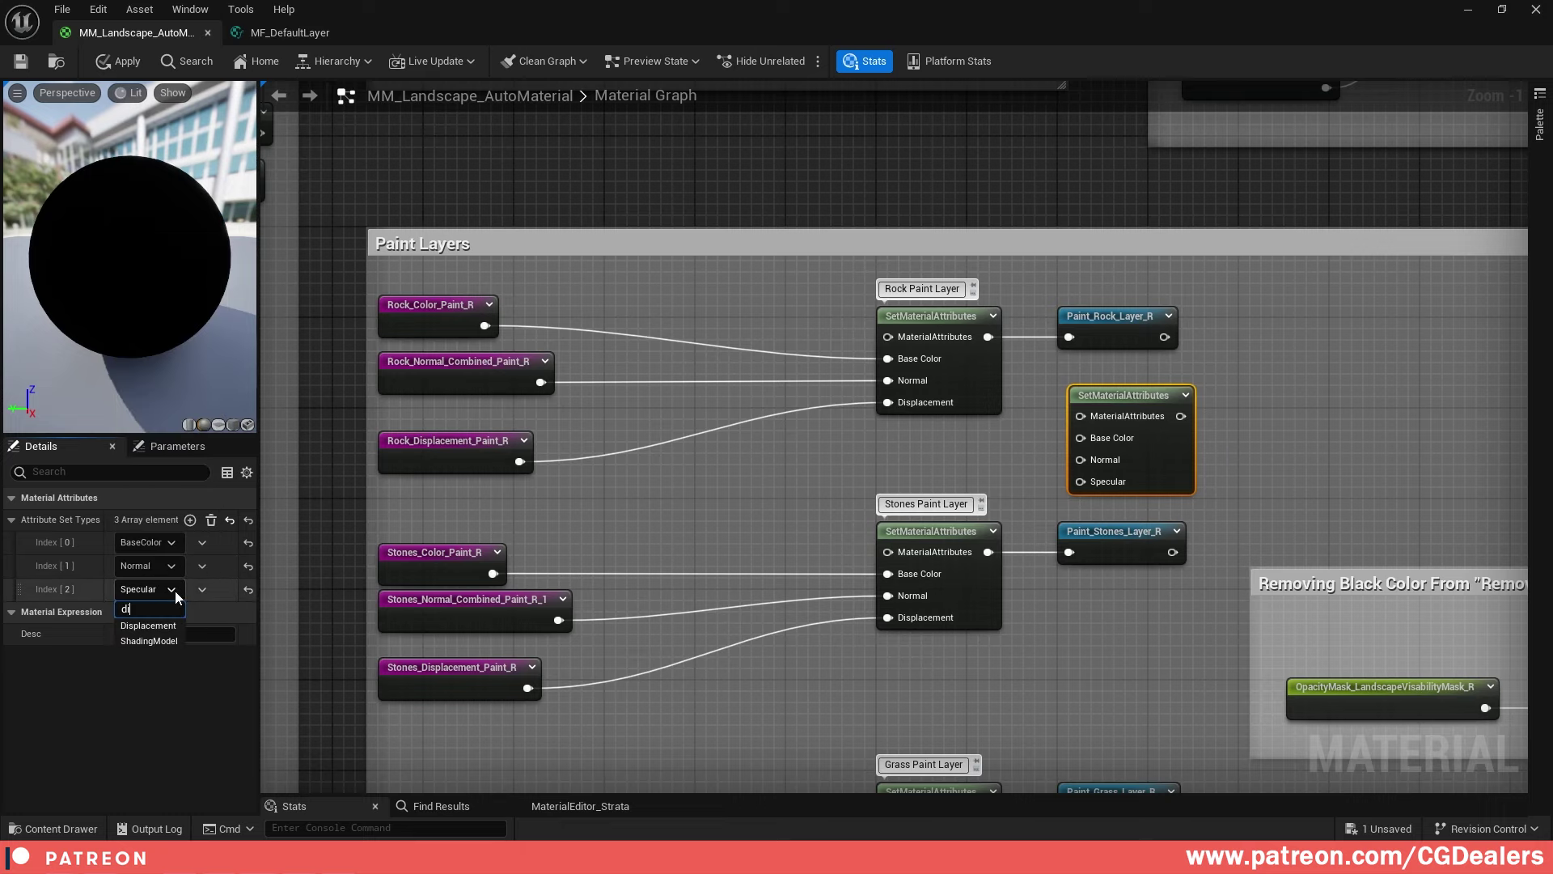
click(148, 626)
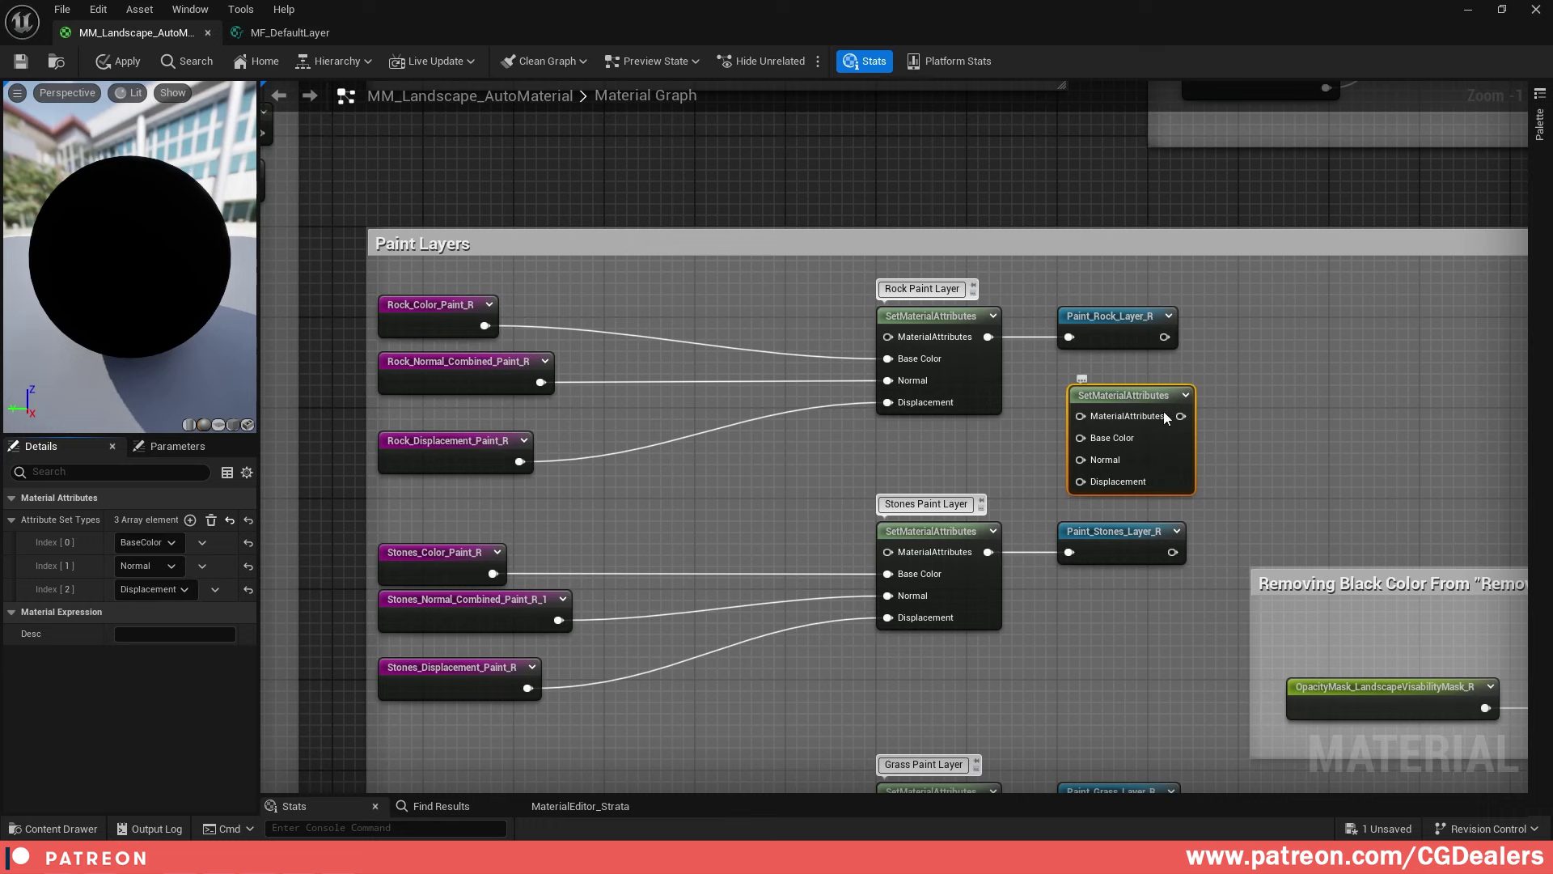
Label the unconnected SetMaterialAttributes node with the comment "Rock Paint Layer"
click(1083, 379)
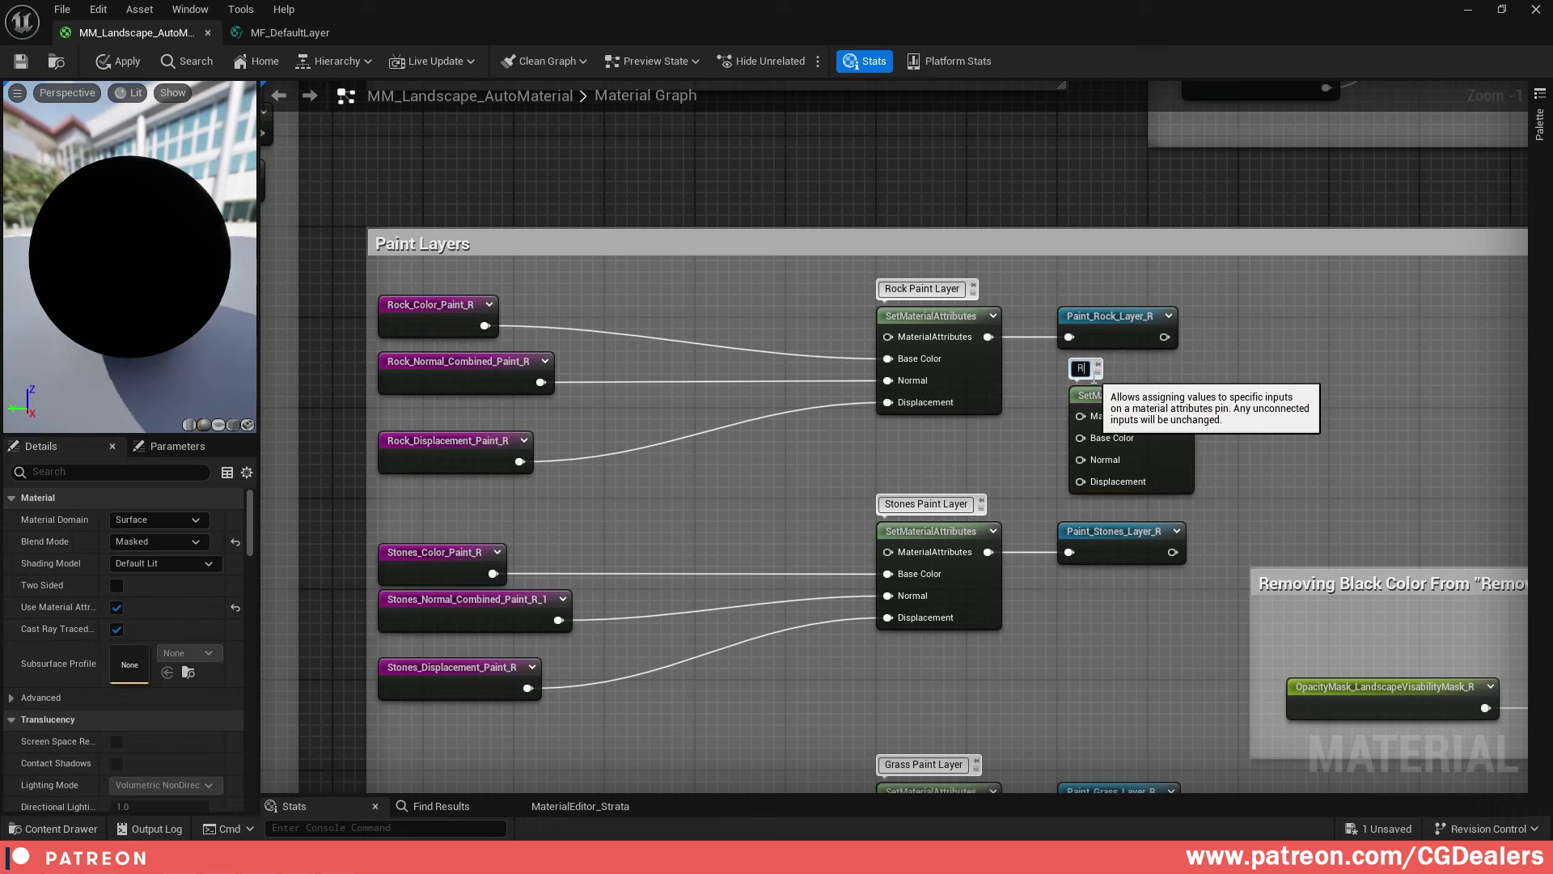
text(Rock Paint Layer)
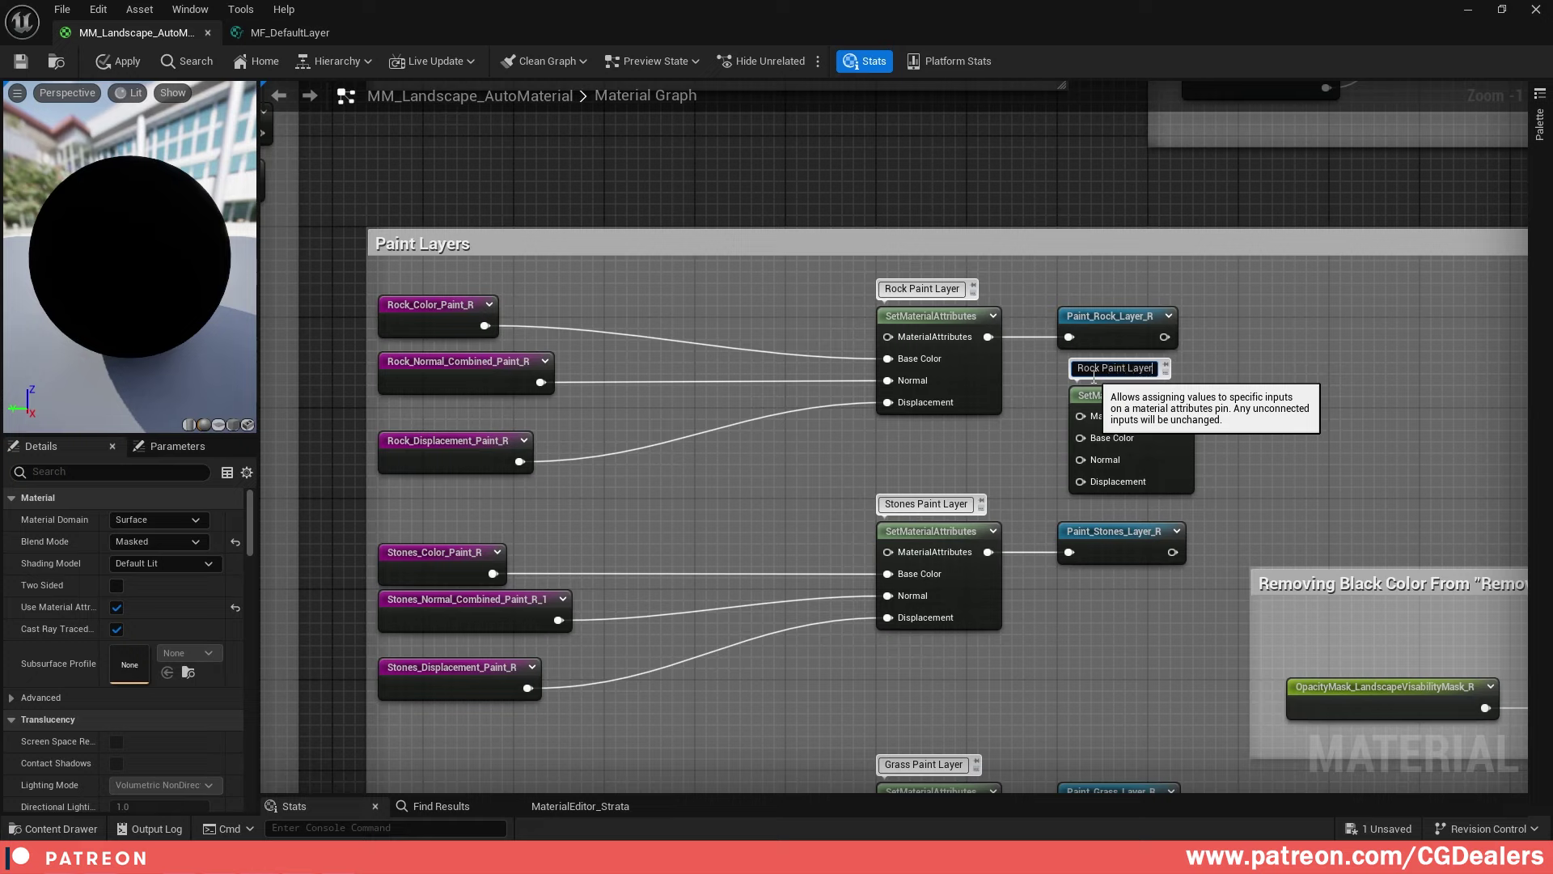
text(r)
key(Return)
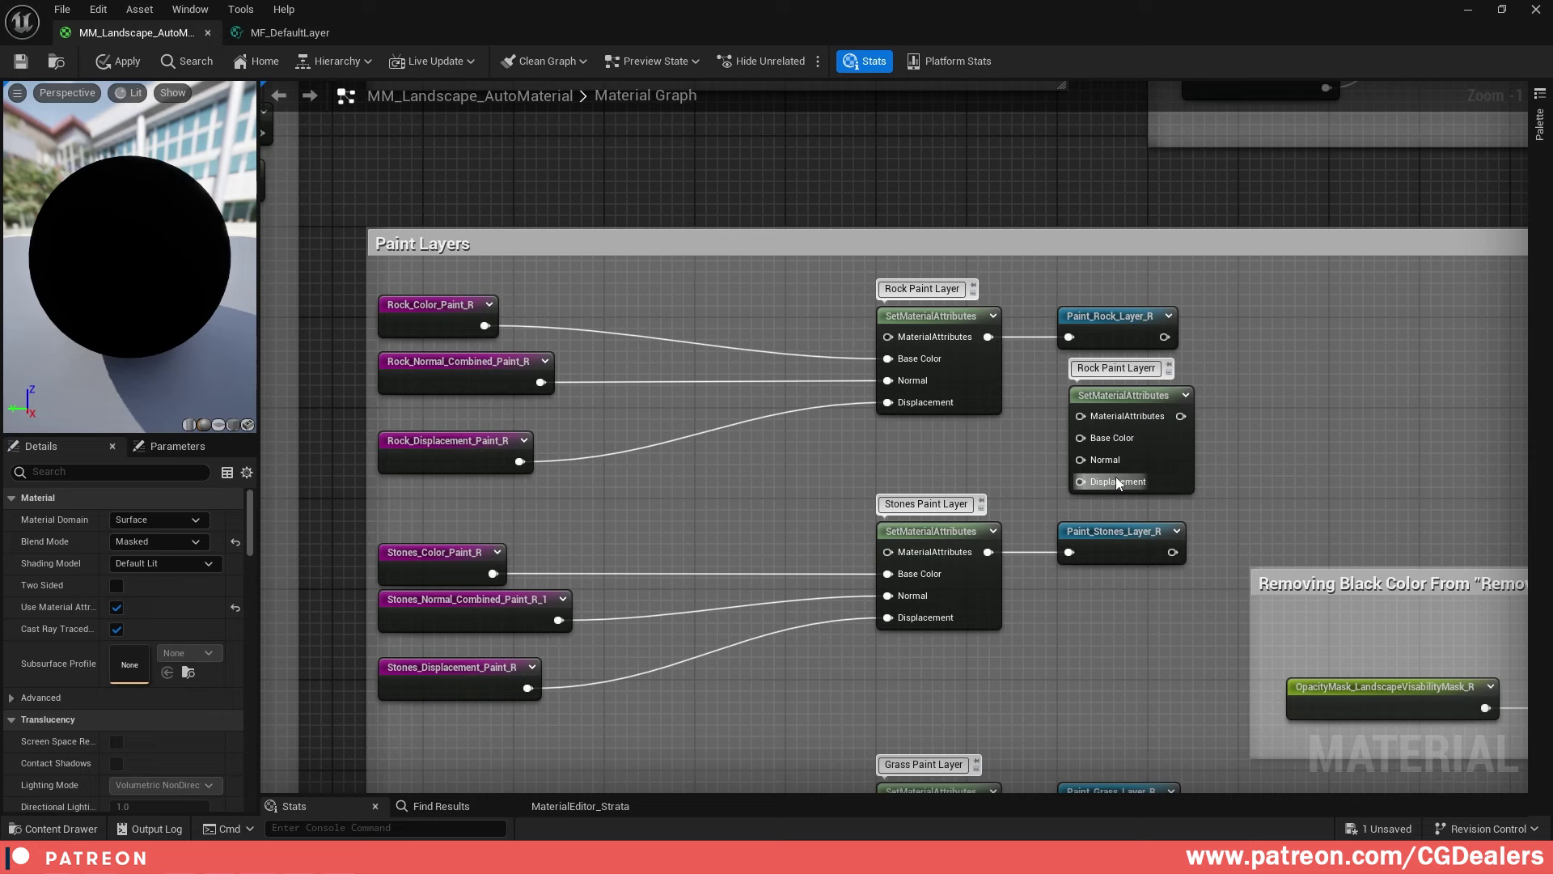
Delete the unconnected SetMaterialAttributes node below Paint_Rock_Layer_R in the Paint Layers group
click(1126, 402)
key(Delete)
right_drag(984, 401, 897, 408)
Examine the SetMaterialAttributes nodes and their output reroutes for the Rock, Stones, Grass, Dirt and Snow paint layers
drag(952, 272, 1198, 406)
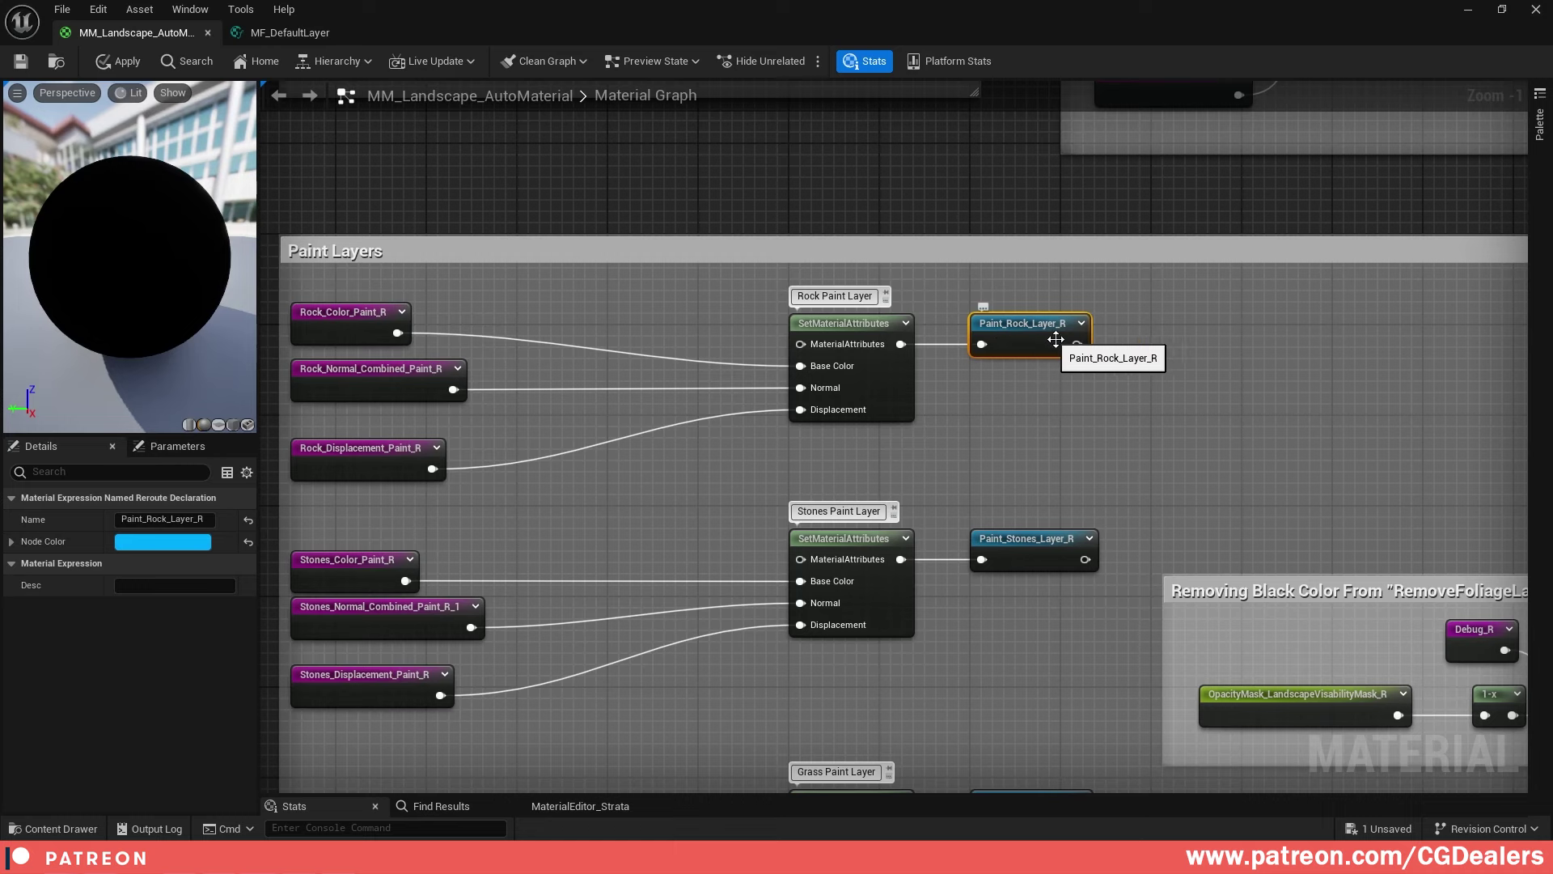
right_drag(686, 479, 786, 314)
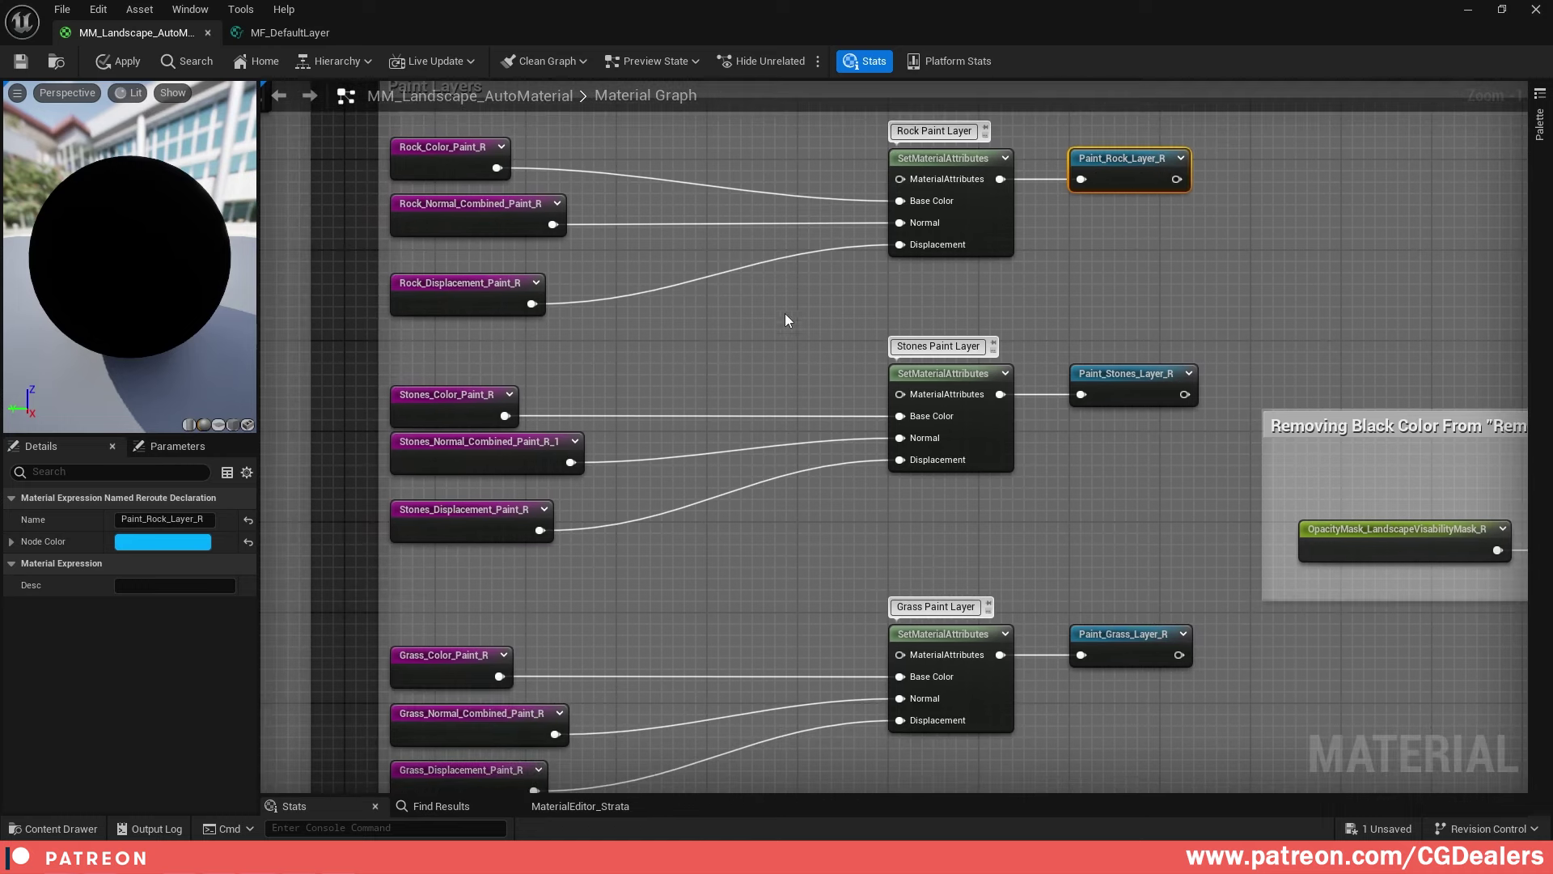
mouse_move(847, 306)
mouse_down()
mouse_move(960, 440)
mouse_move(1120, 461)
mouse_up()
drag(450, 349, 1149, 536)
right_drag(976, 569, 961, 337)
drag(538, 353, 1196, 565)
right_drag(995, 584, 983, 350)
drag(505, 399, 1014, 631)
click(959, 654)
right_drag(959, 716, 895, 401)
right_drag(999, 334, 932, 599)
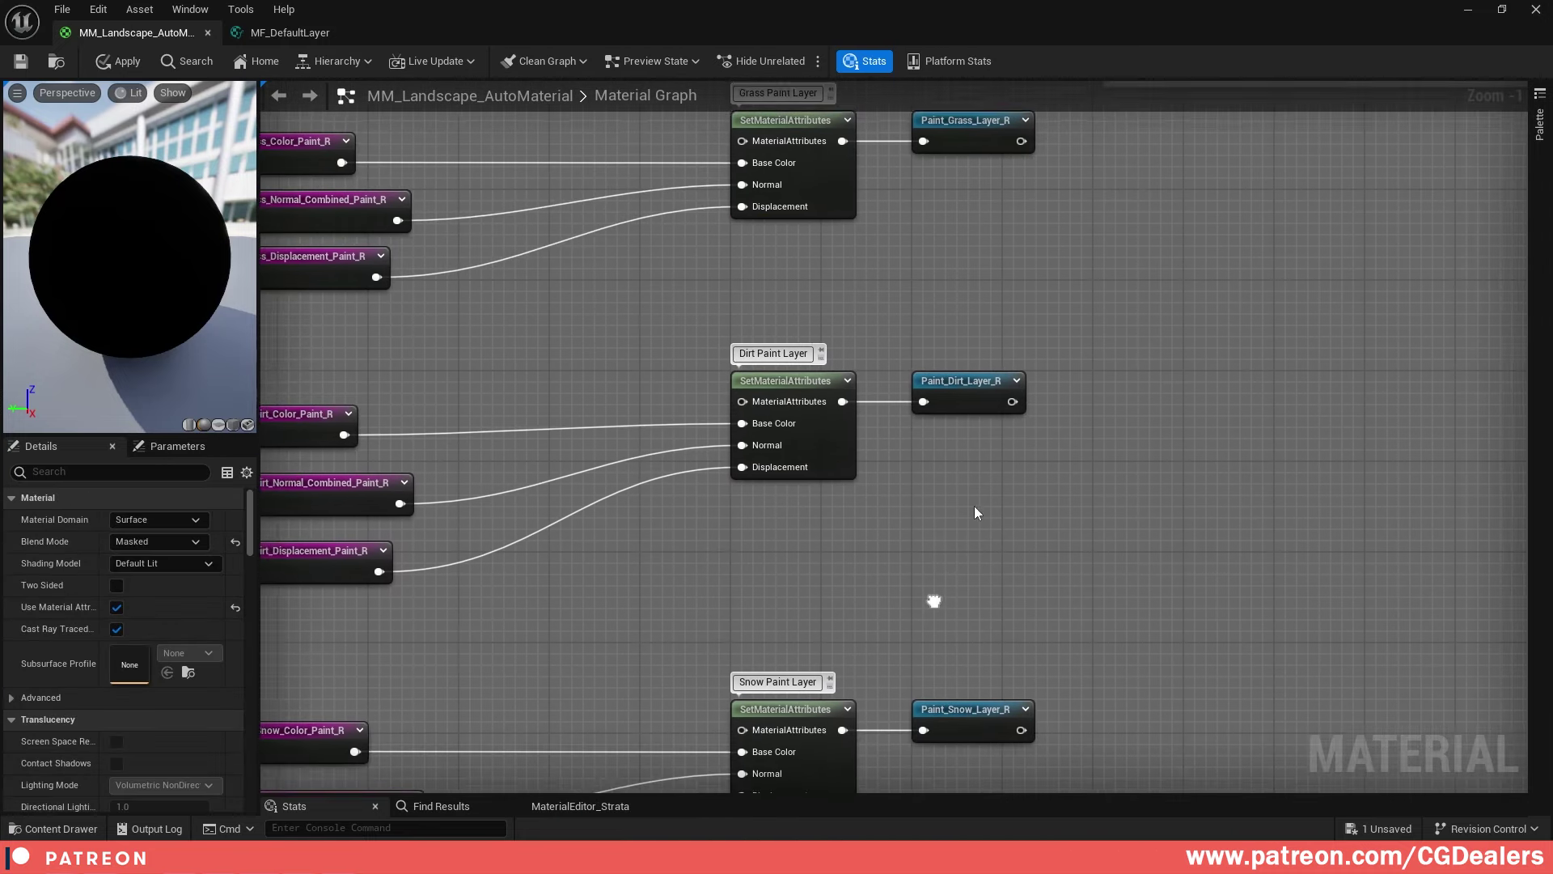
right_drag(1082, 142, 965, 545)
scroll(890, 392, down, 2)
right_drag(888, 395, 907, 625)
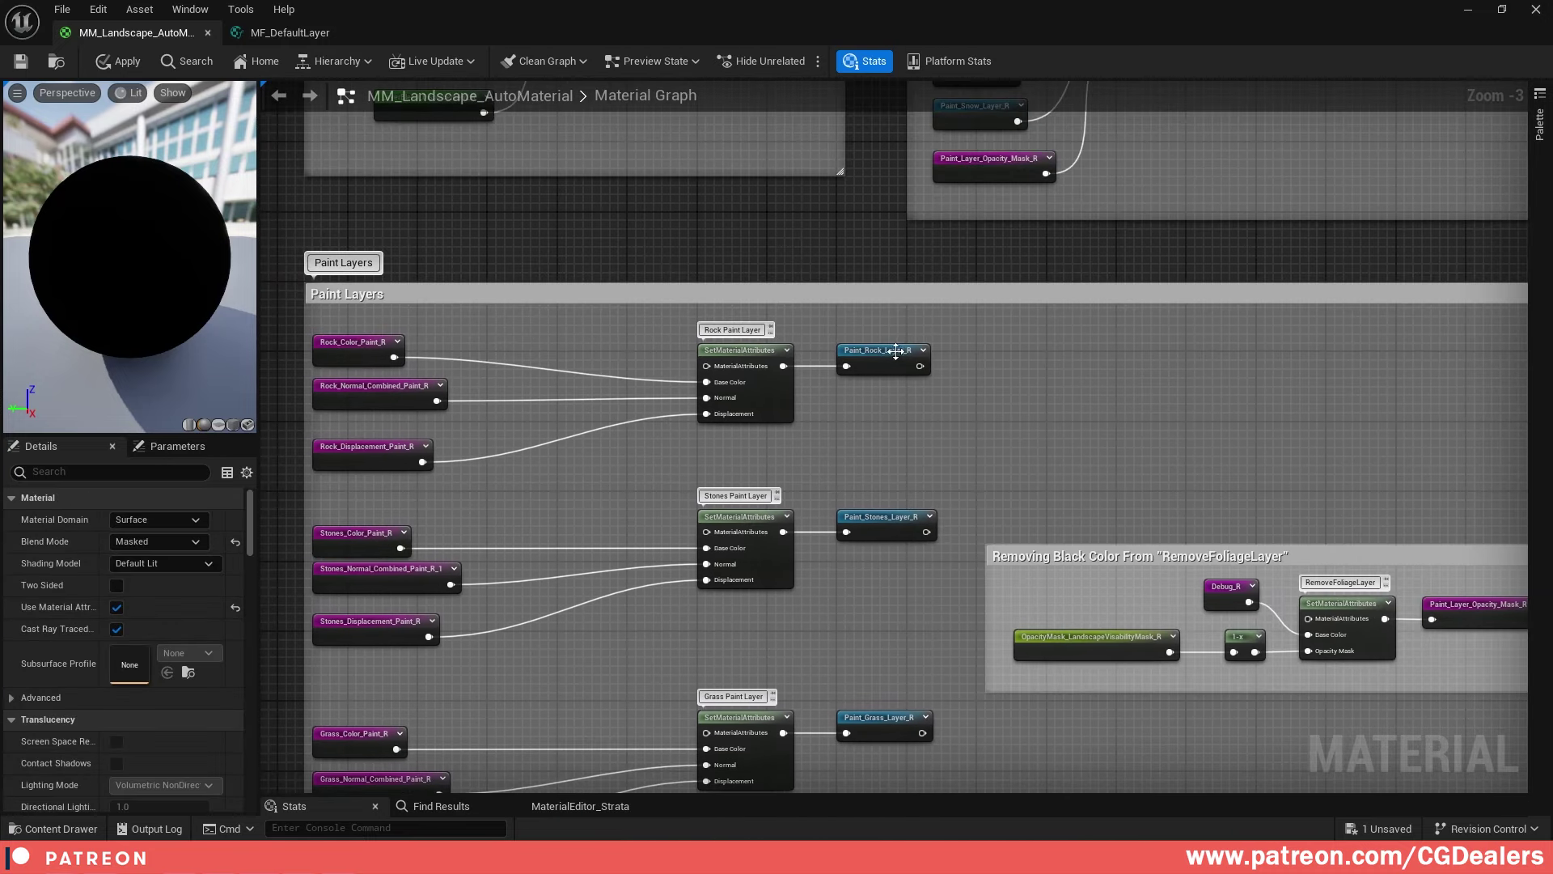
Find where the Paint_Rock_Layer_R reroute is used and examine the Landscape Layer Blend connections in the Output group
right_click(892, 355)
click(982, 404)
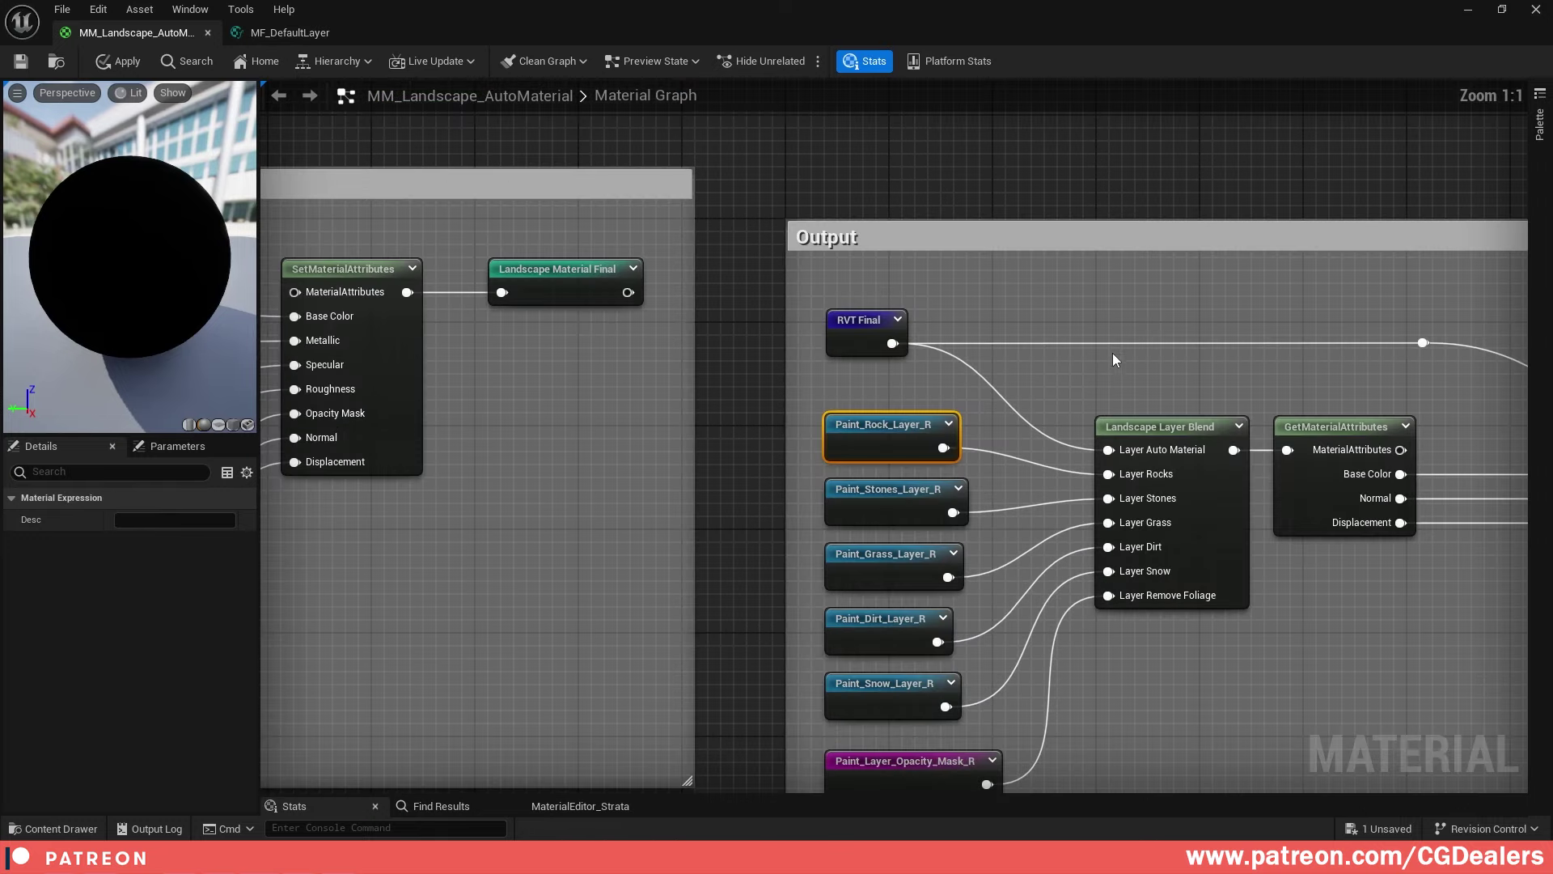
scroll(1078, 342, down, 4)
click(1200, 549)
right_drag(1193, 485, 970, 470)
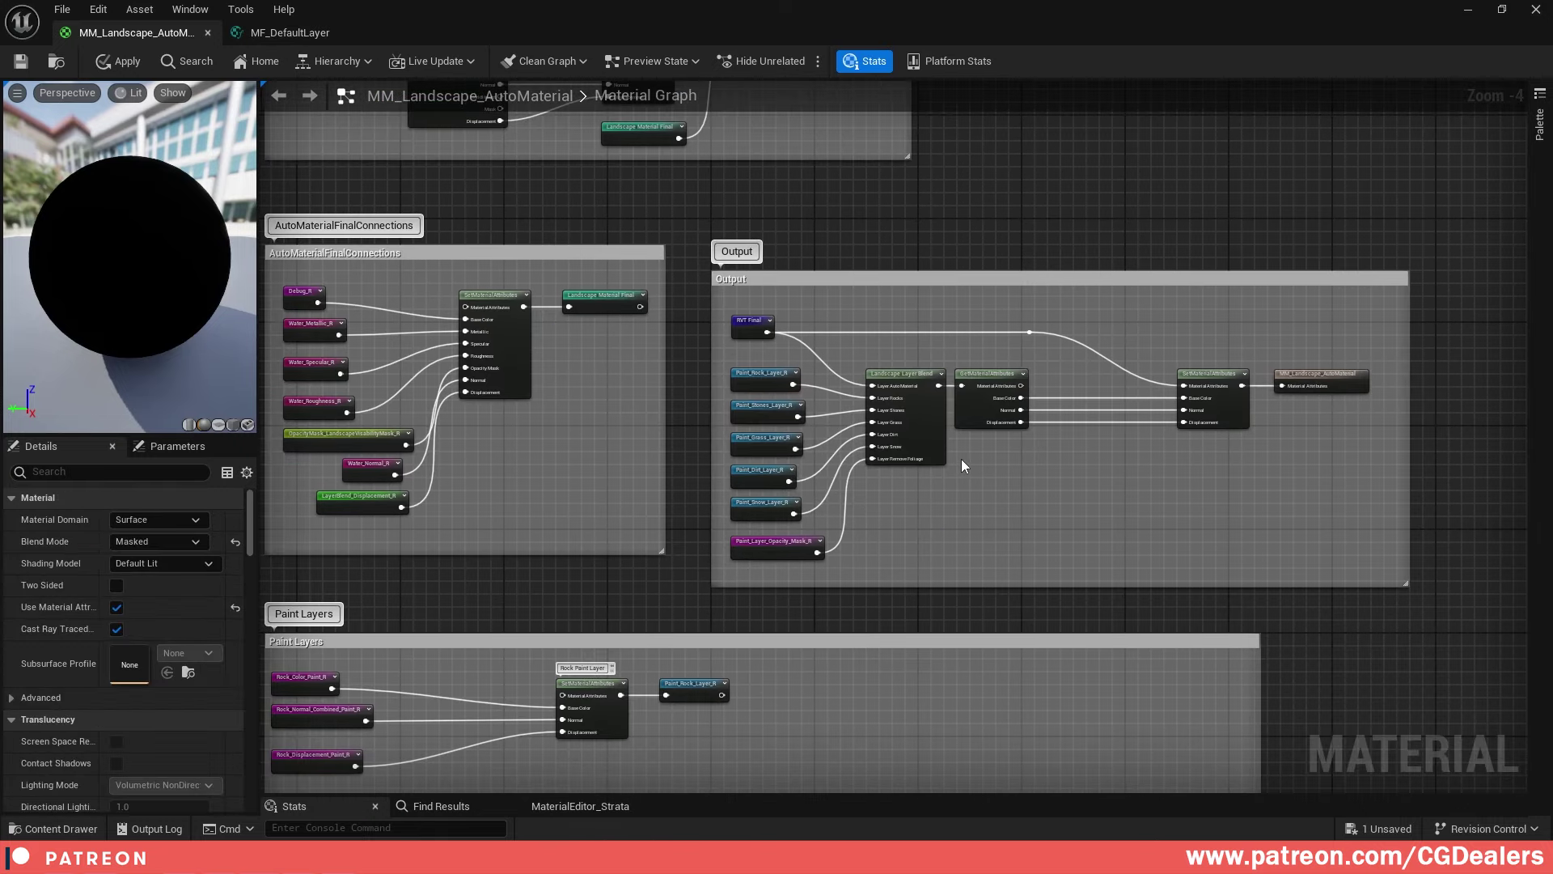
scroll(938, 508, up, 5)
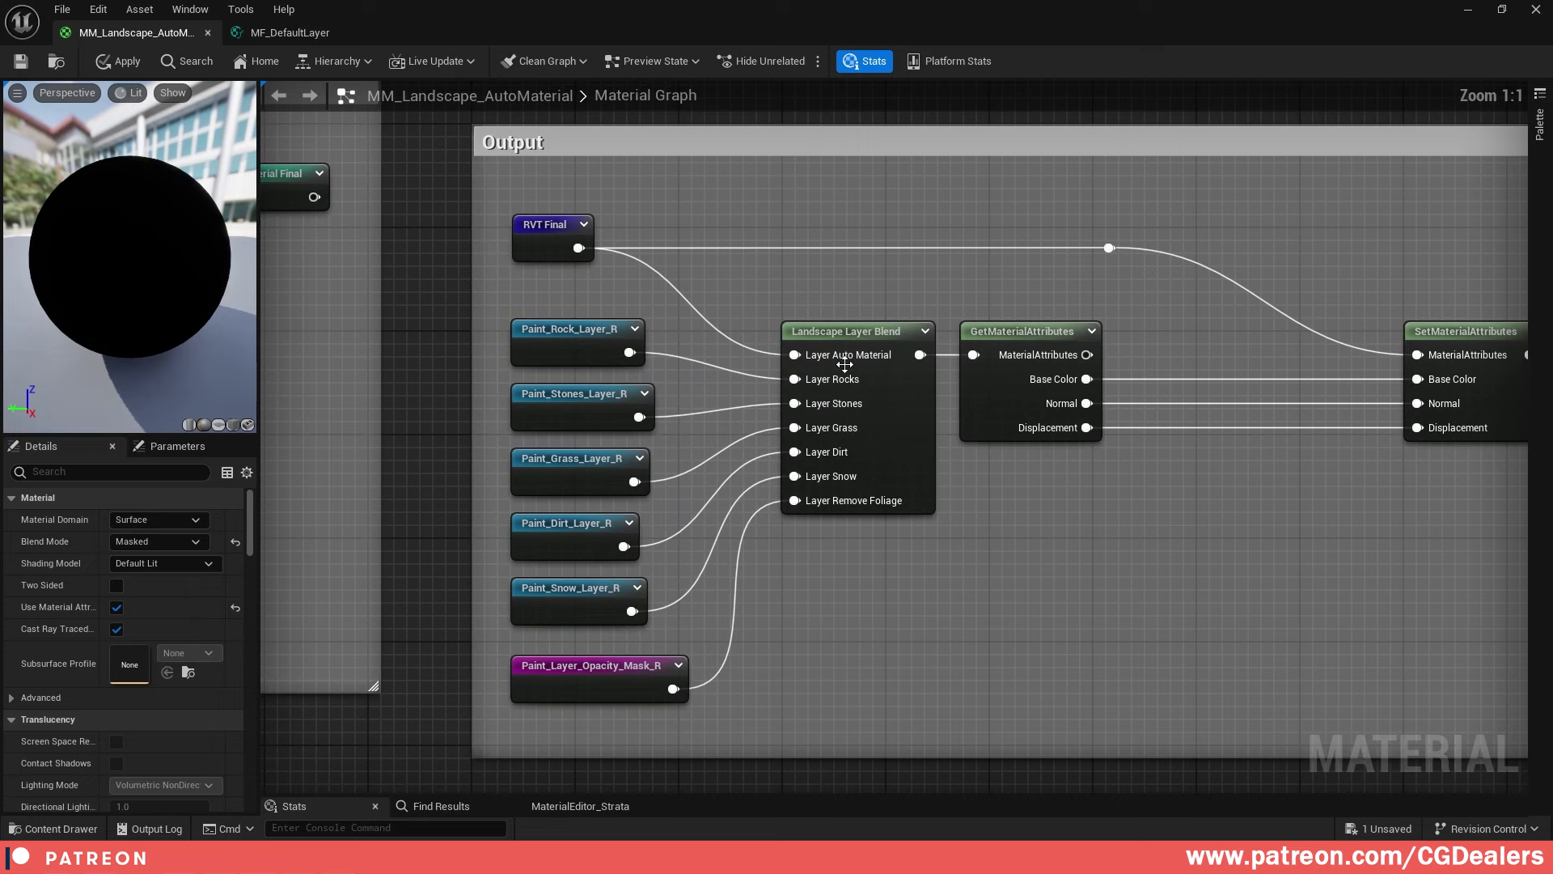
Add a LandscapeLayerBlend node below the existing one in the Output group and give it one layer, showing that layer's properties
right_click(1006, 547)
text(land)
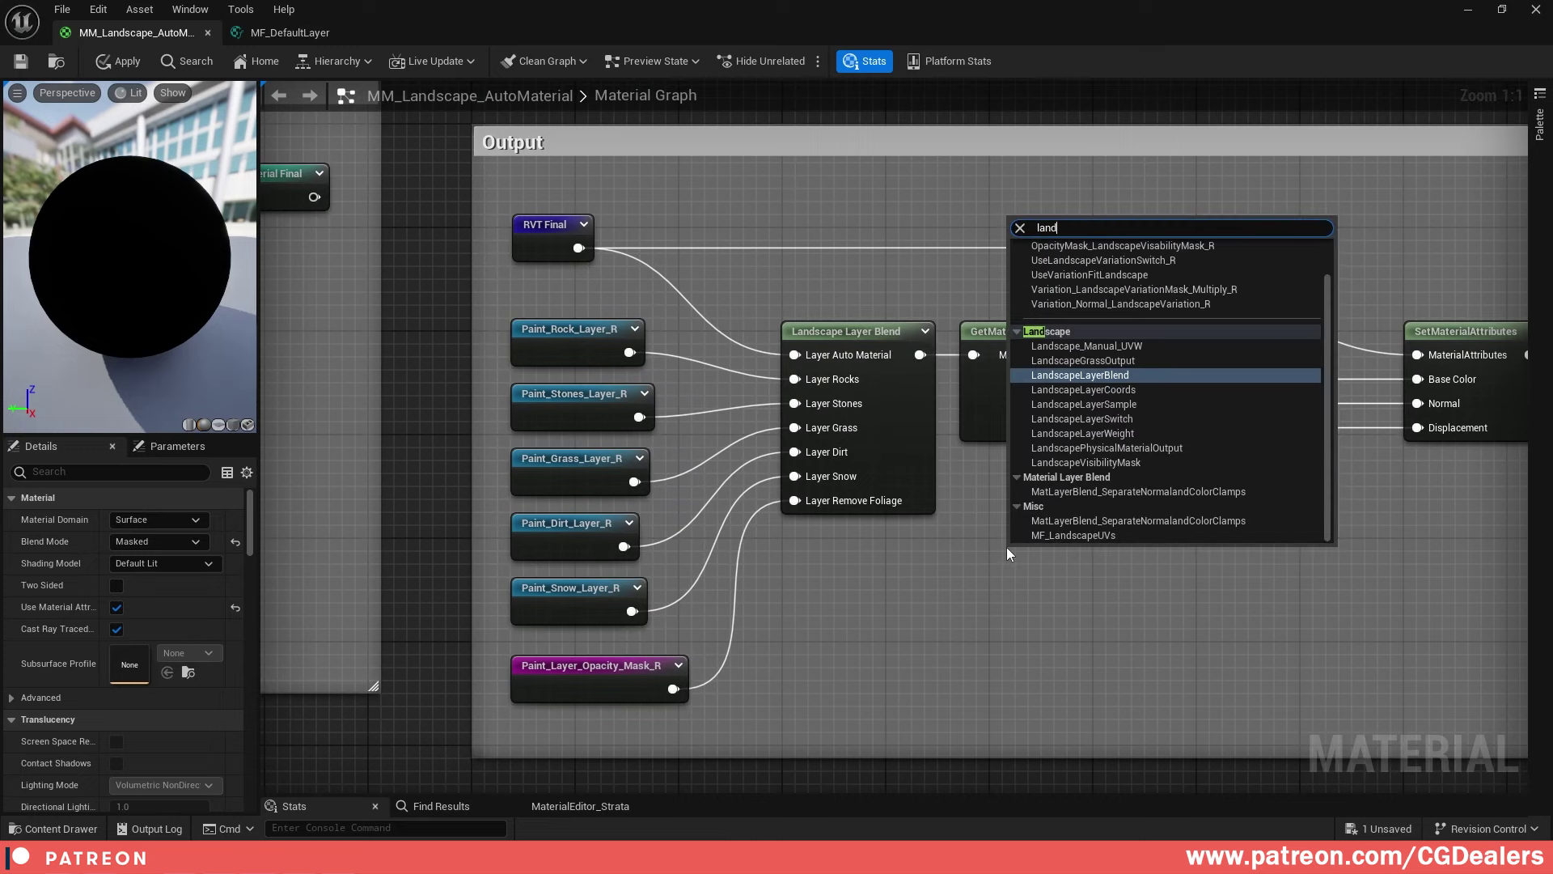
text(scape layer)
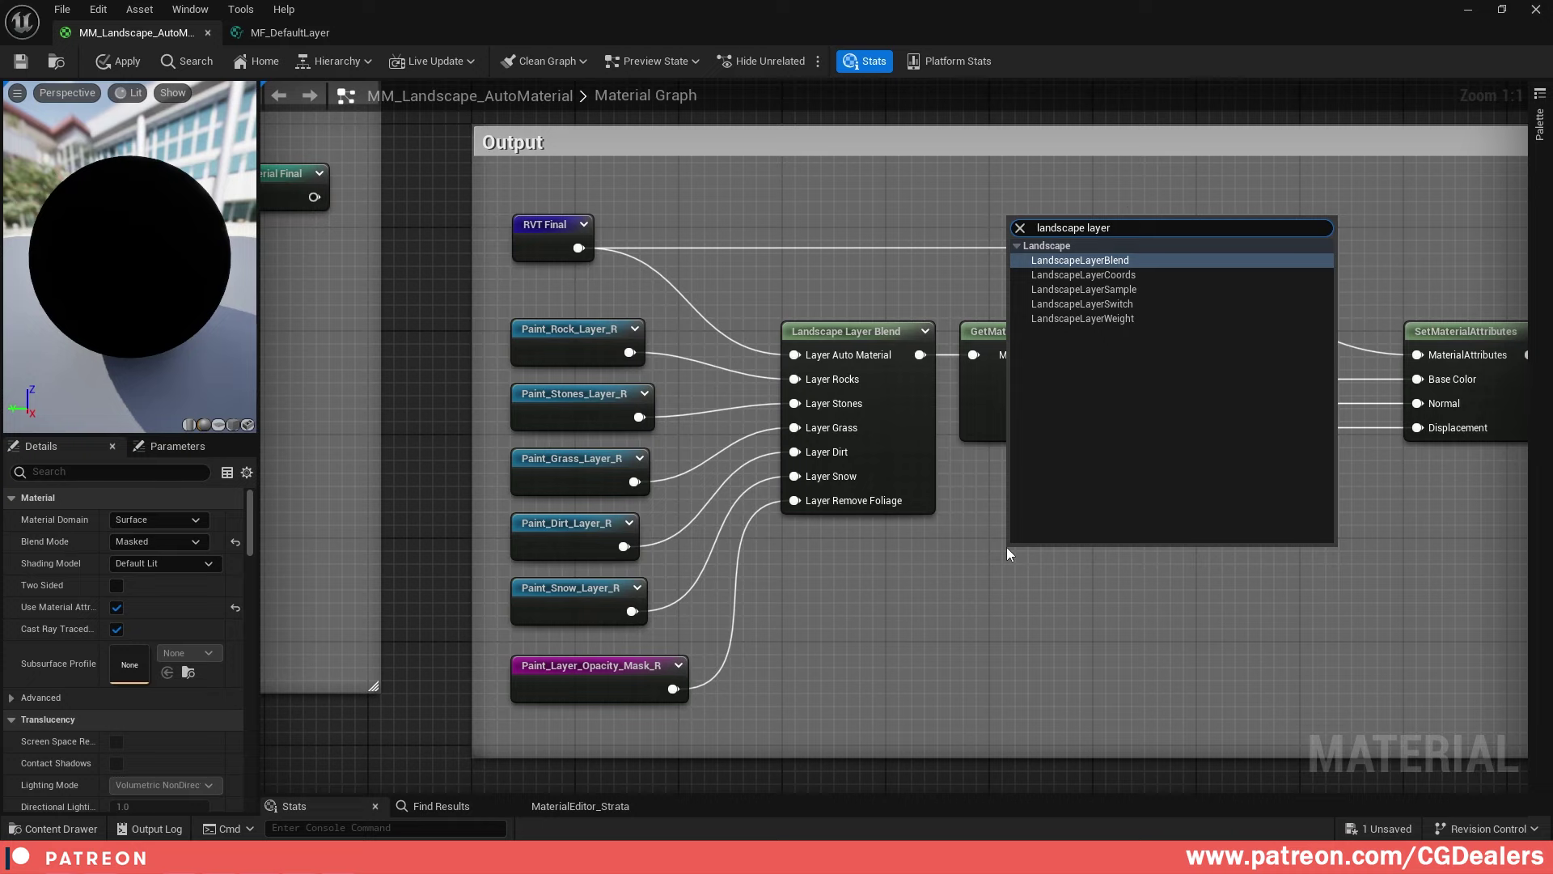
click(1141, 260)
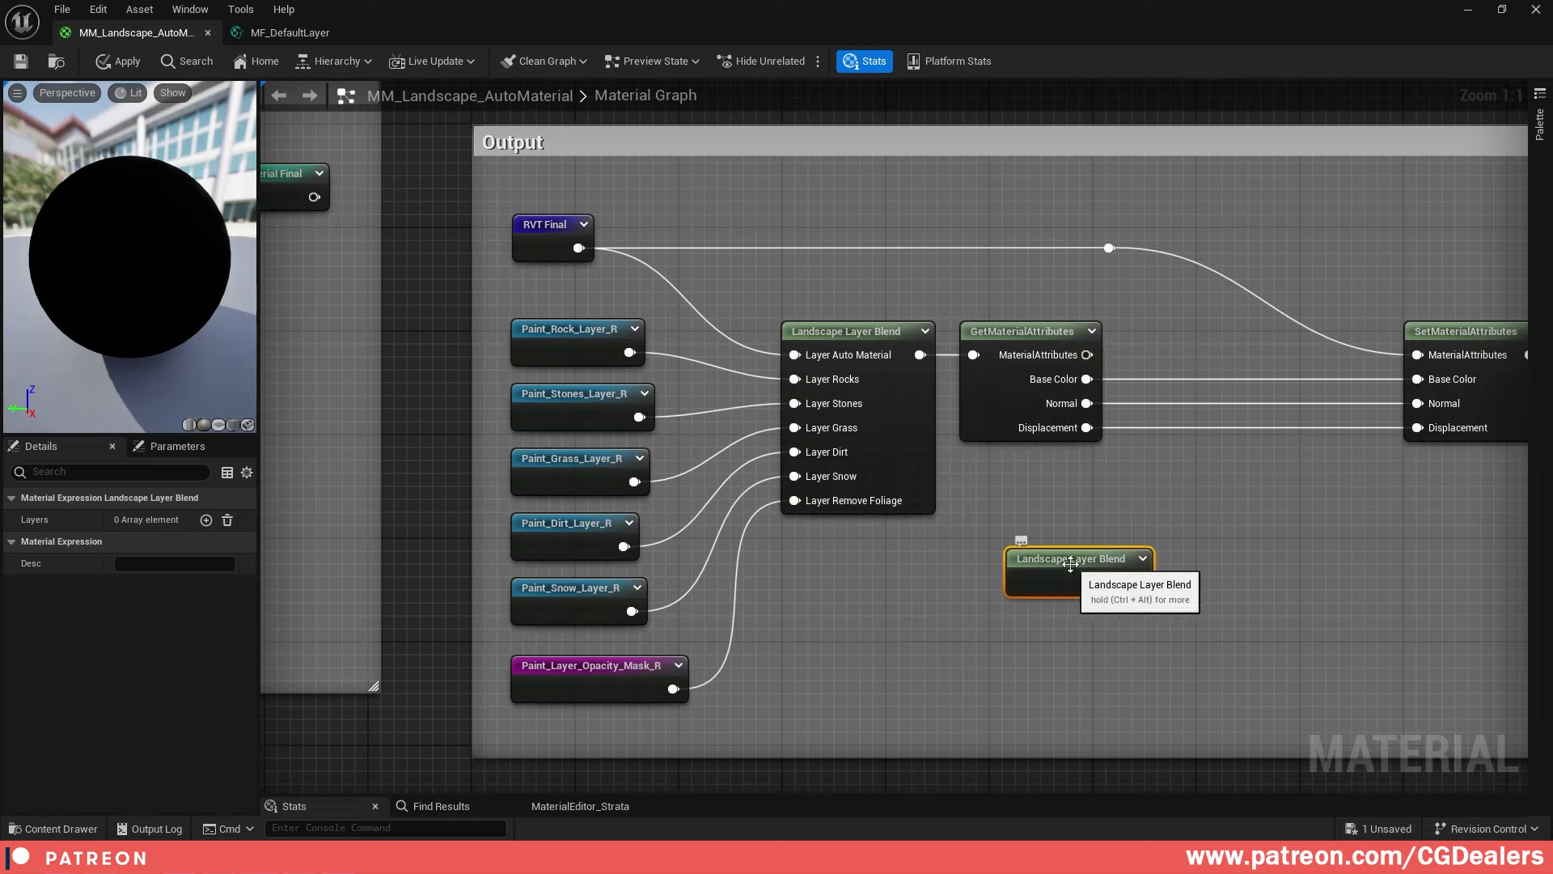
drag(1072, 572, 850, 572)
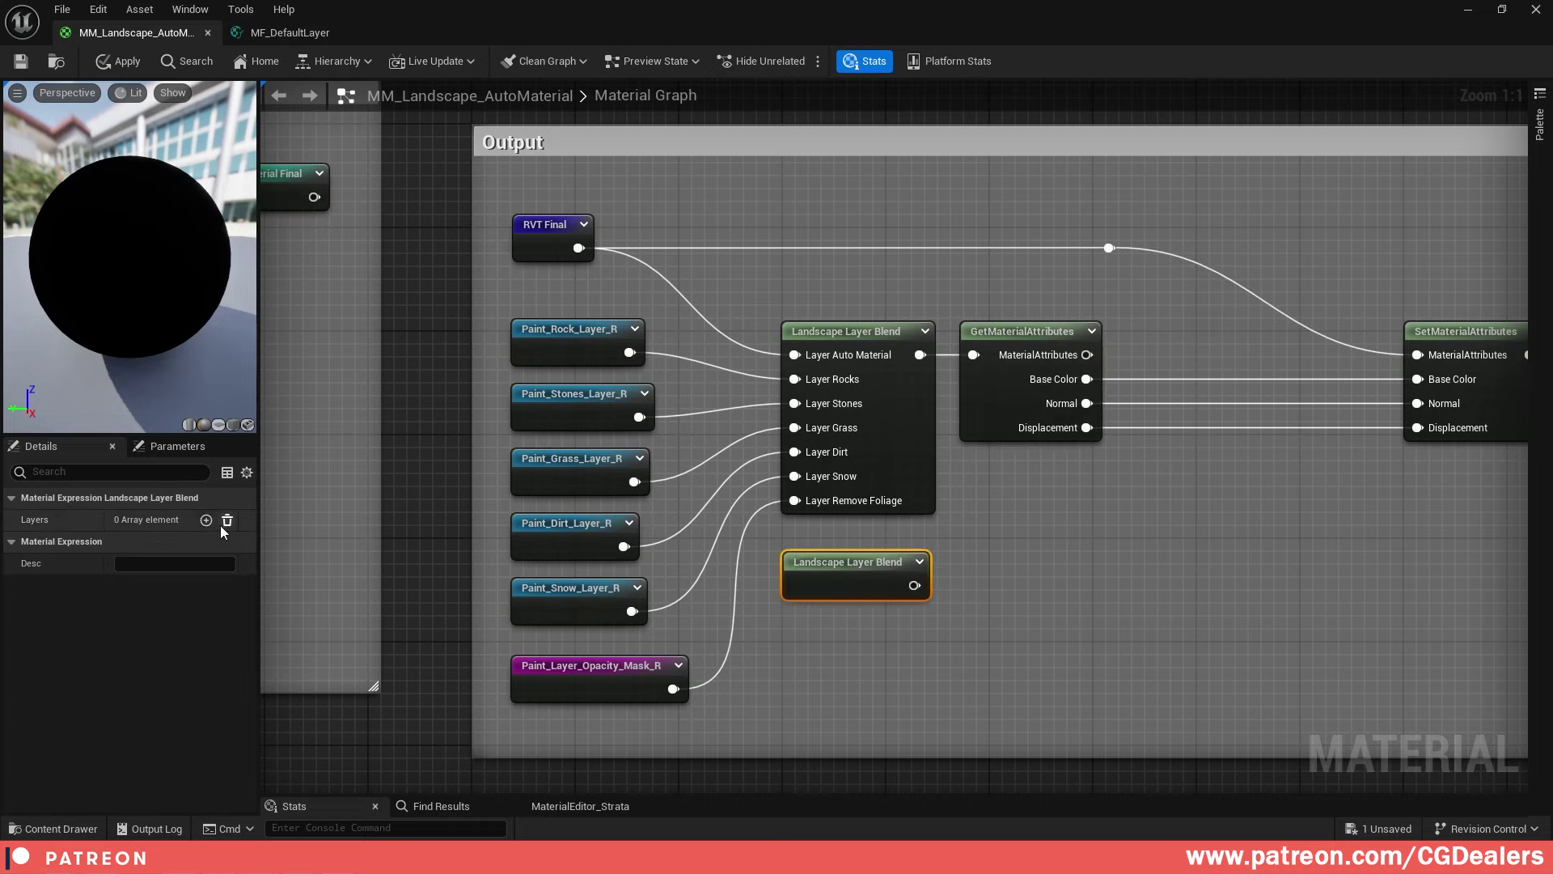
click(207, 521)
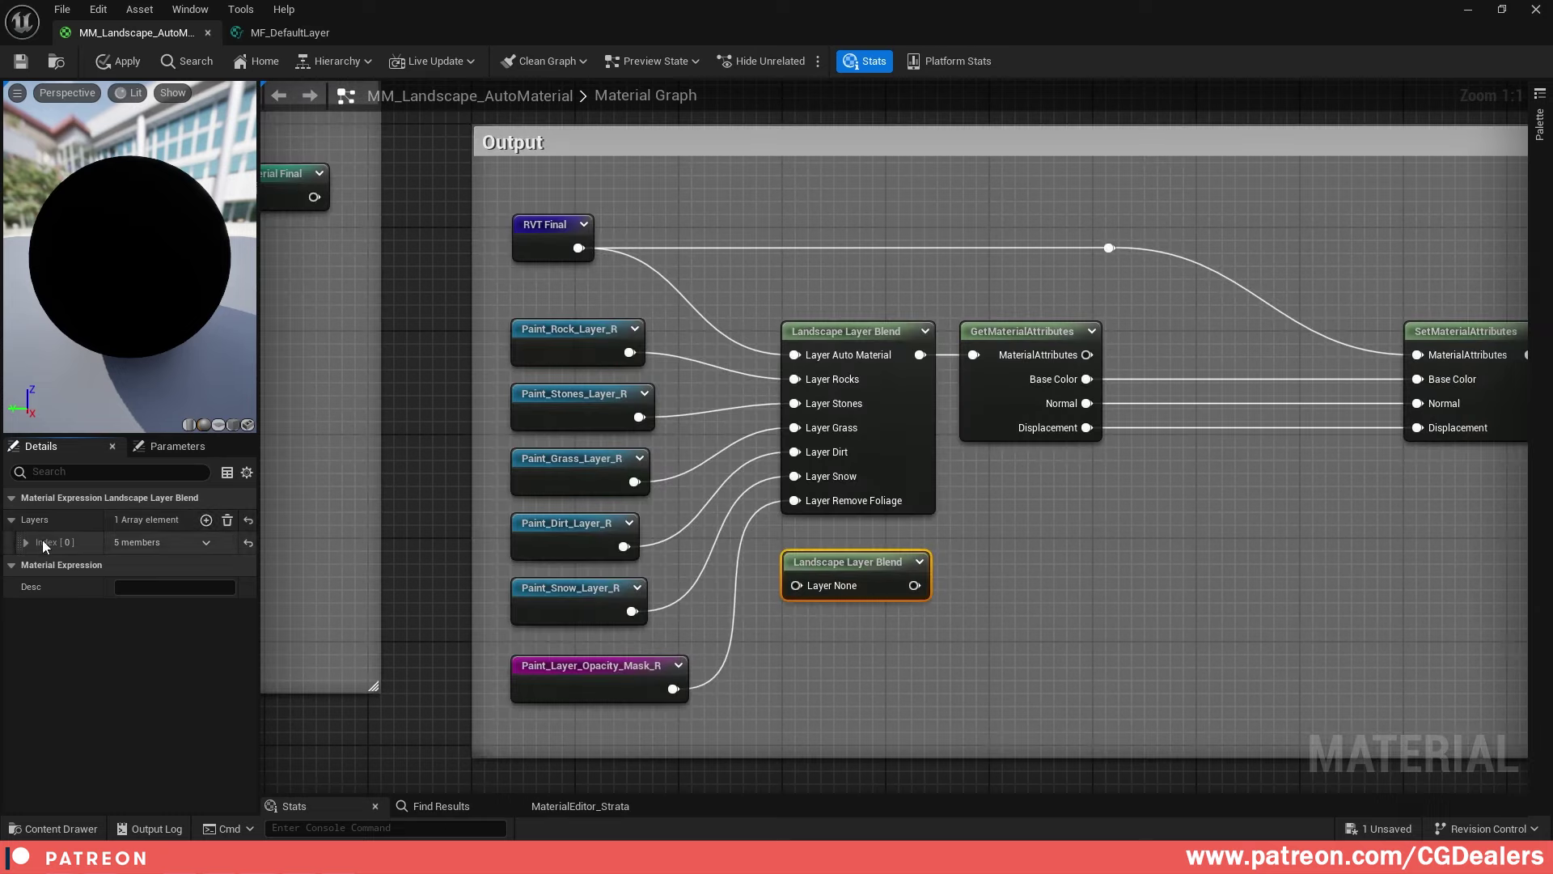
click(26, 543)
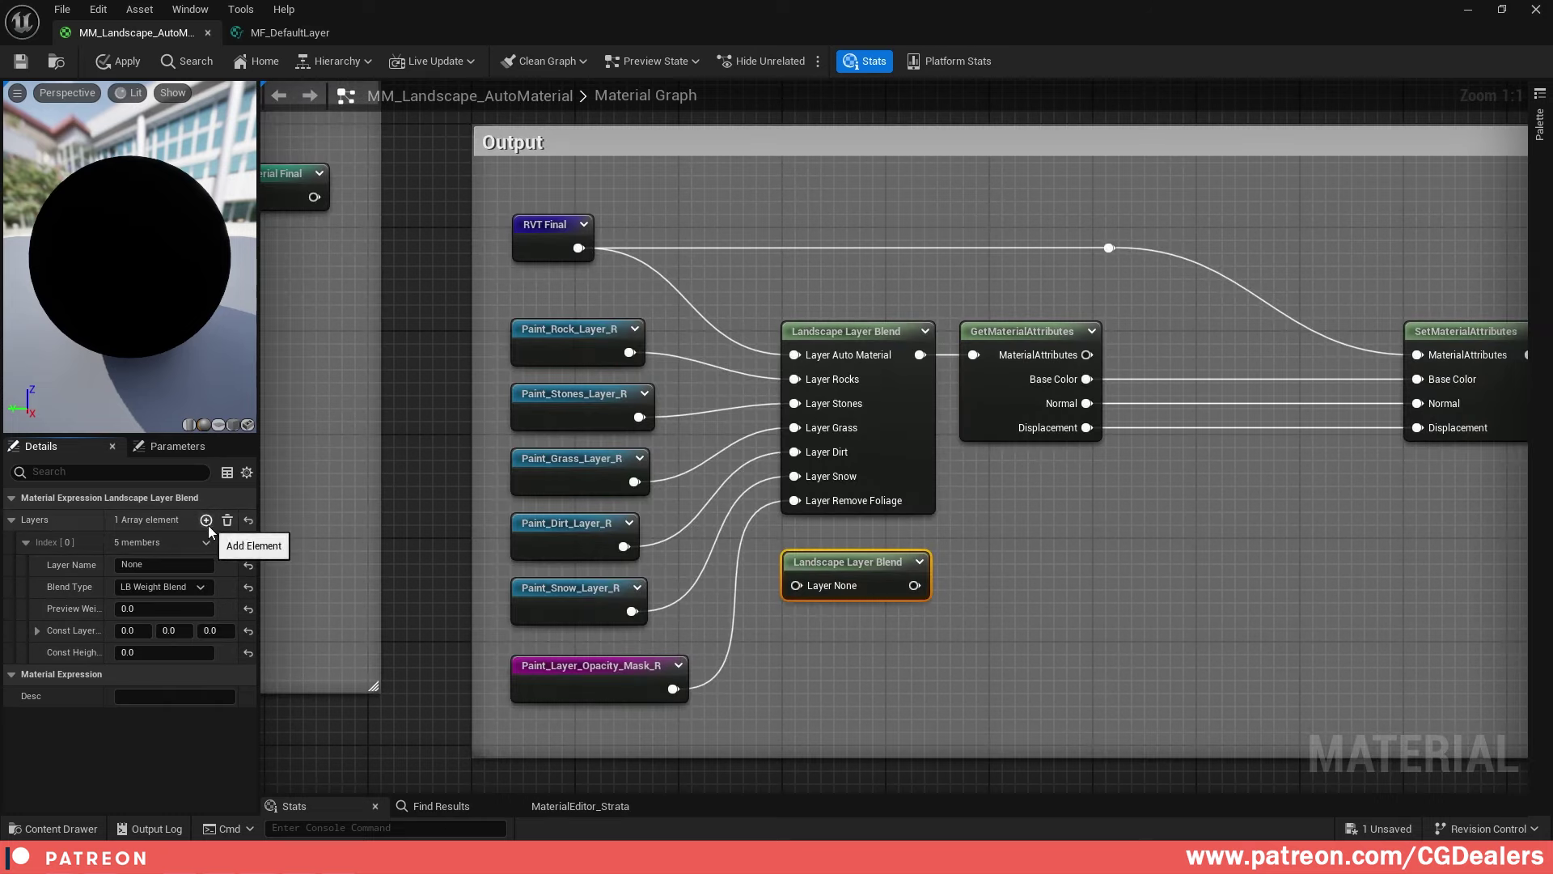
Examine the layer names and blend types of all seven layers in the connected Landscape Layer Blend node
click(890, 437)
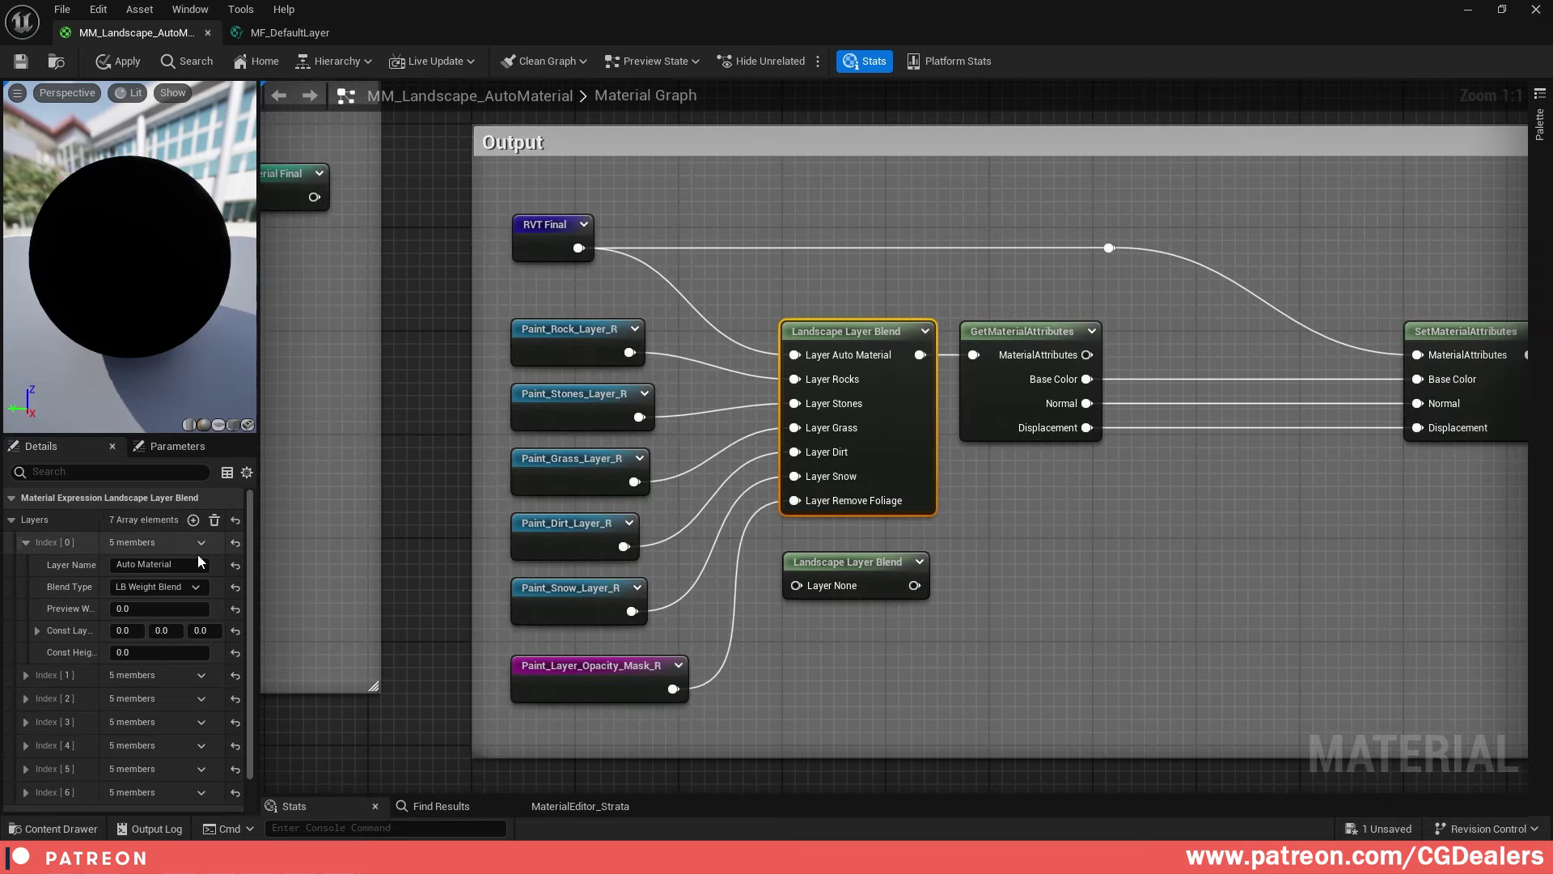
scroll(248, 547, down, 2)
scroll(249, 547, up, 2)
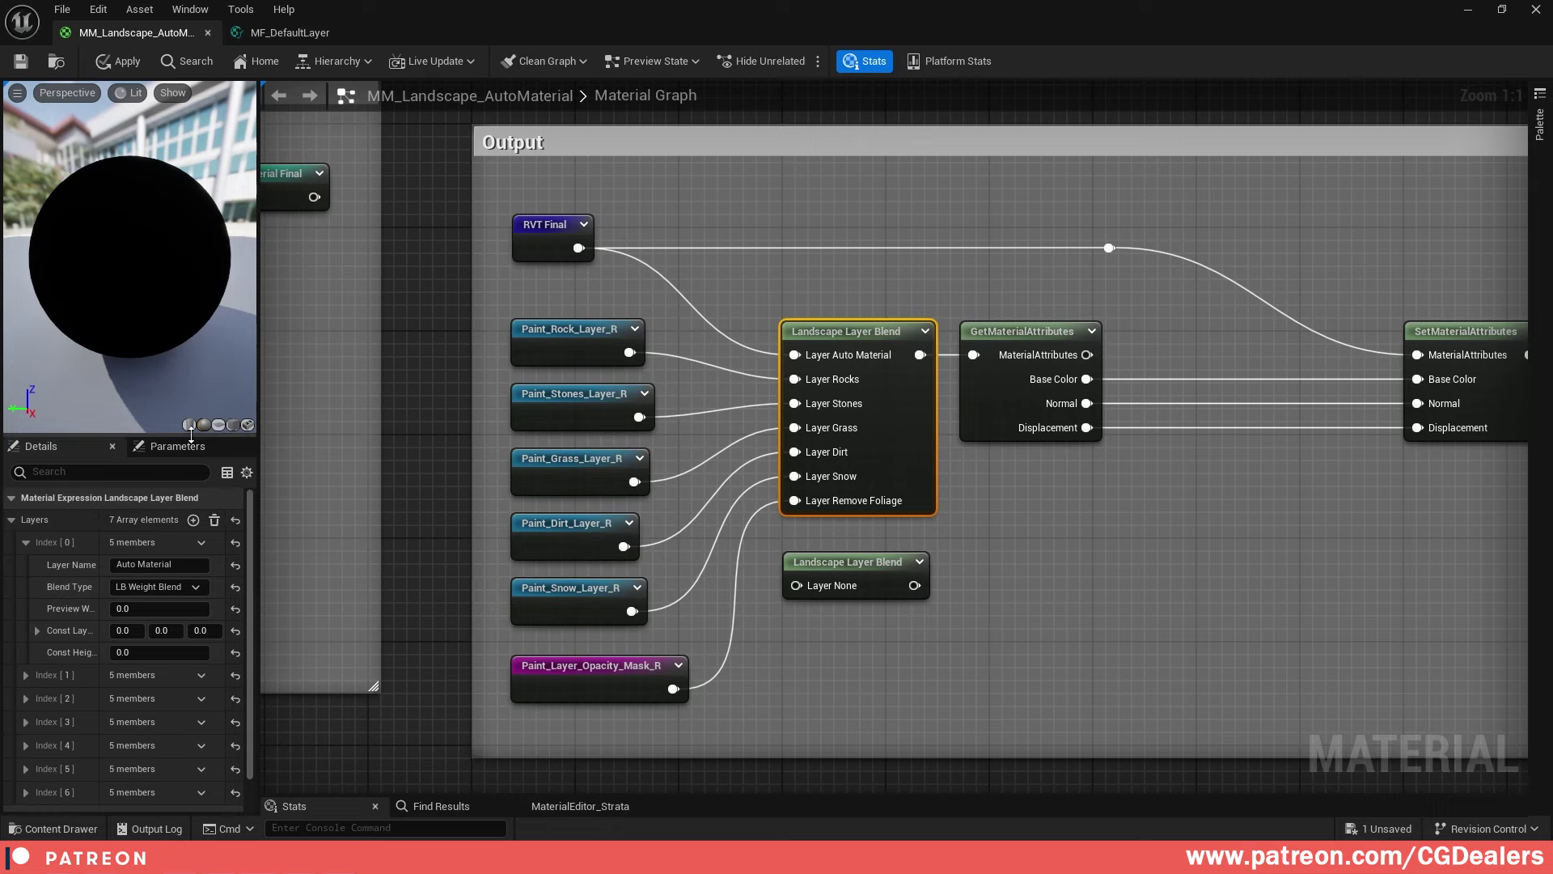
drag(202, 435, 202, 223)
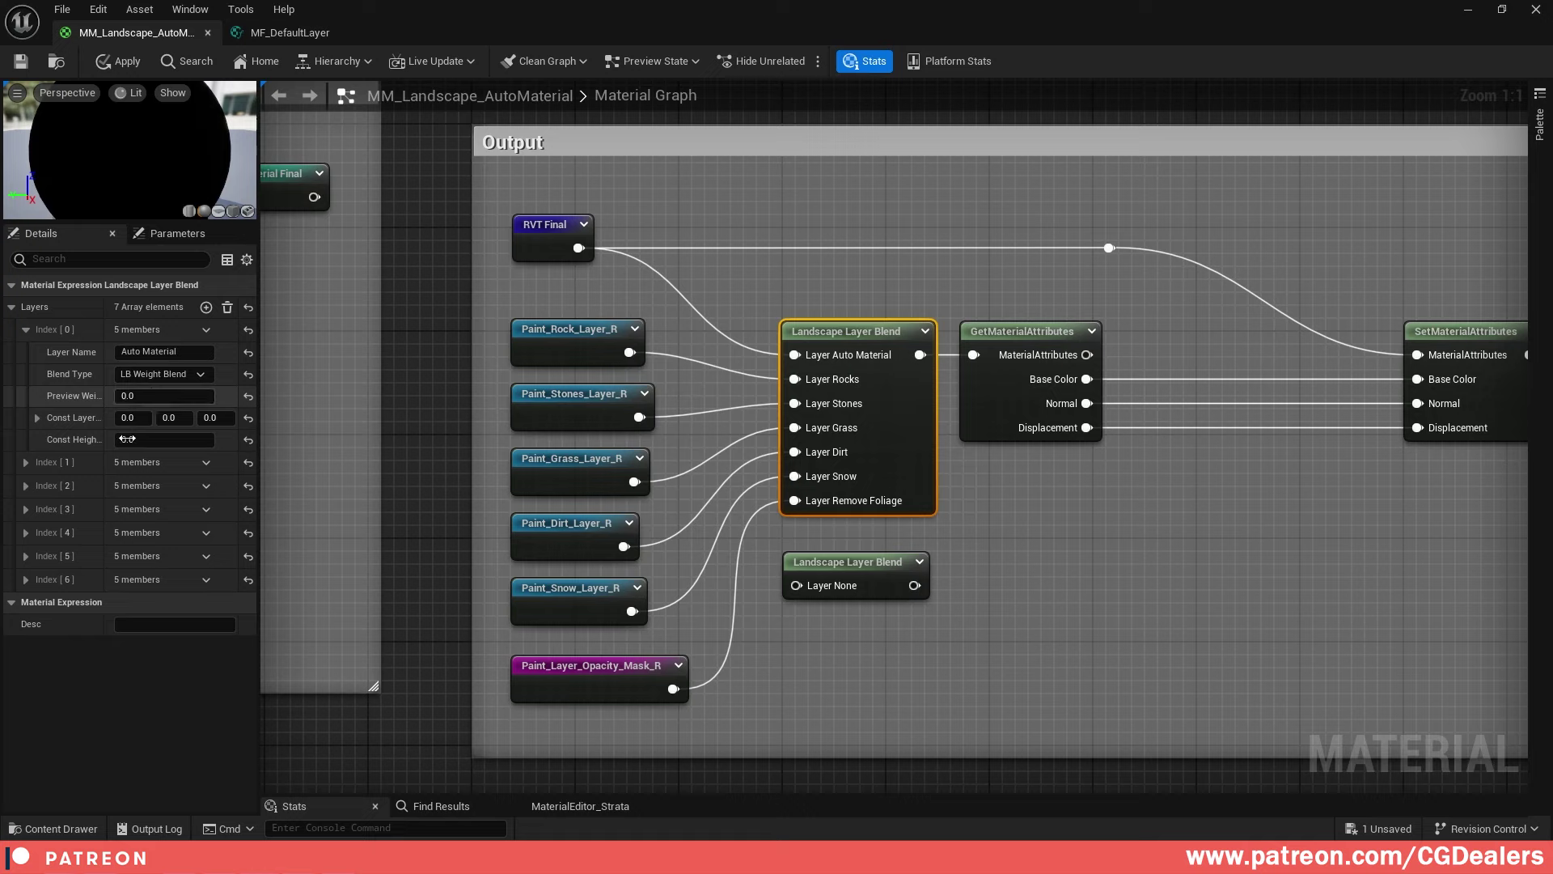
click(26, 462)
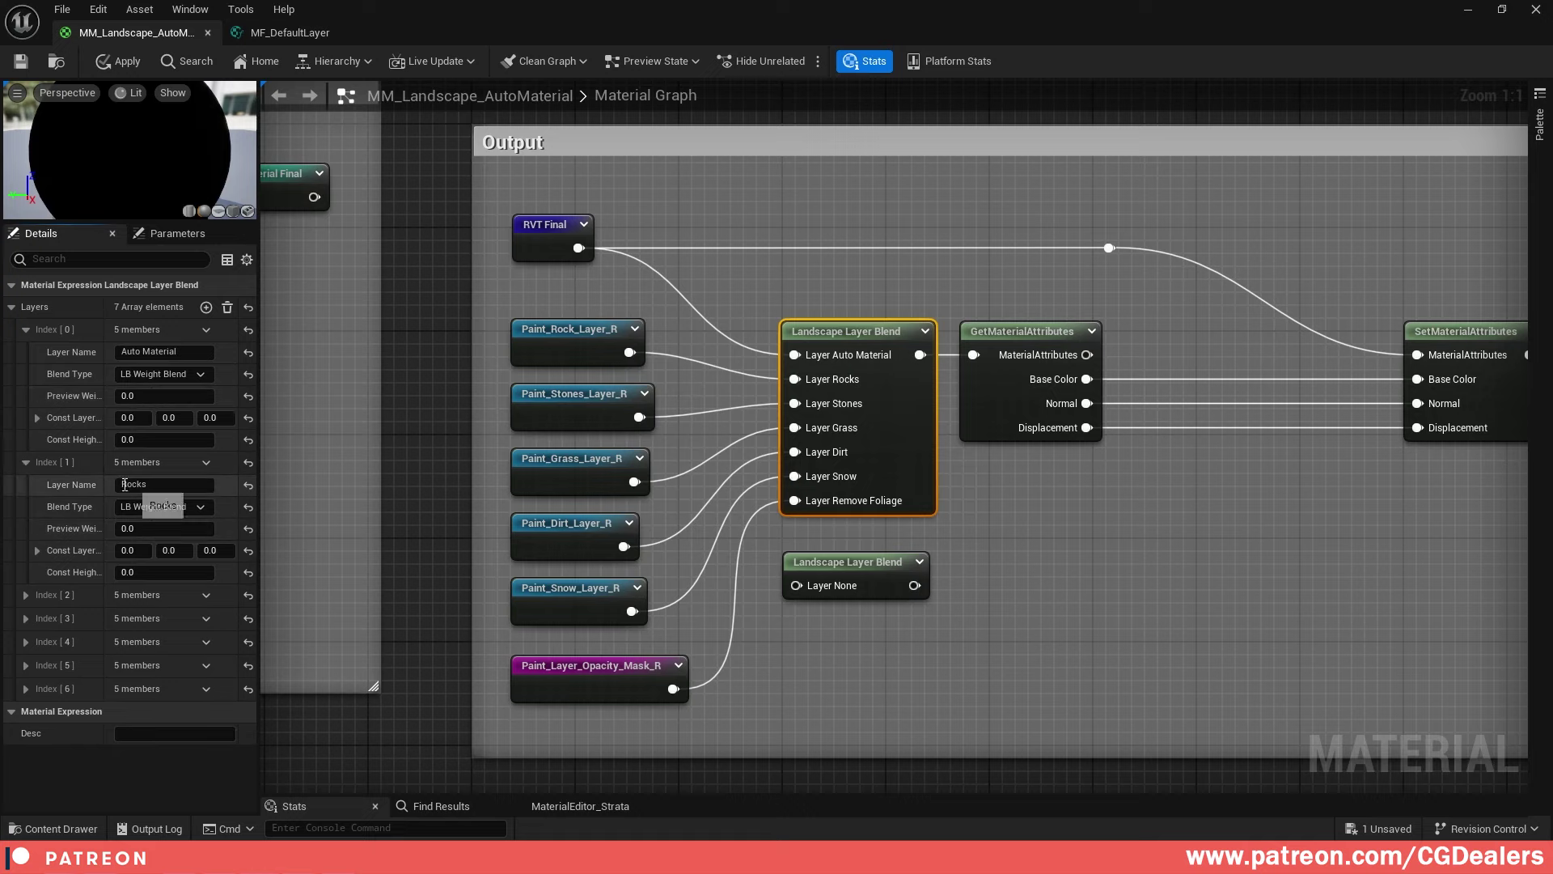
click(26, 595)
scroll(145, 591, down, 2)
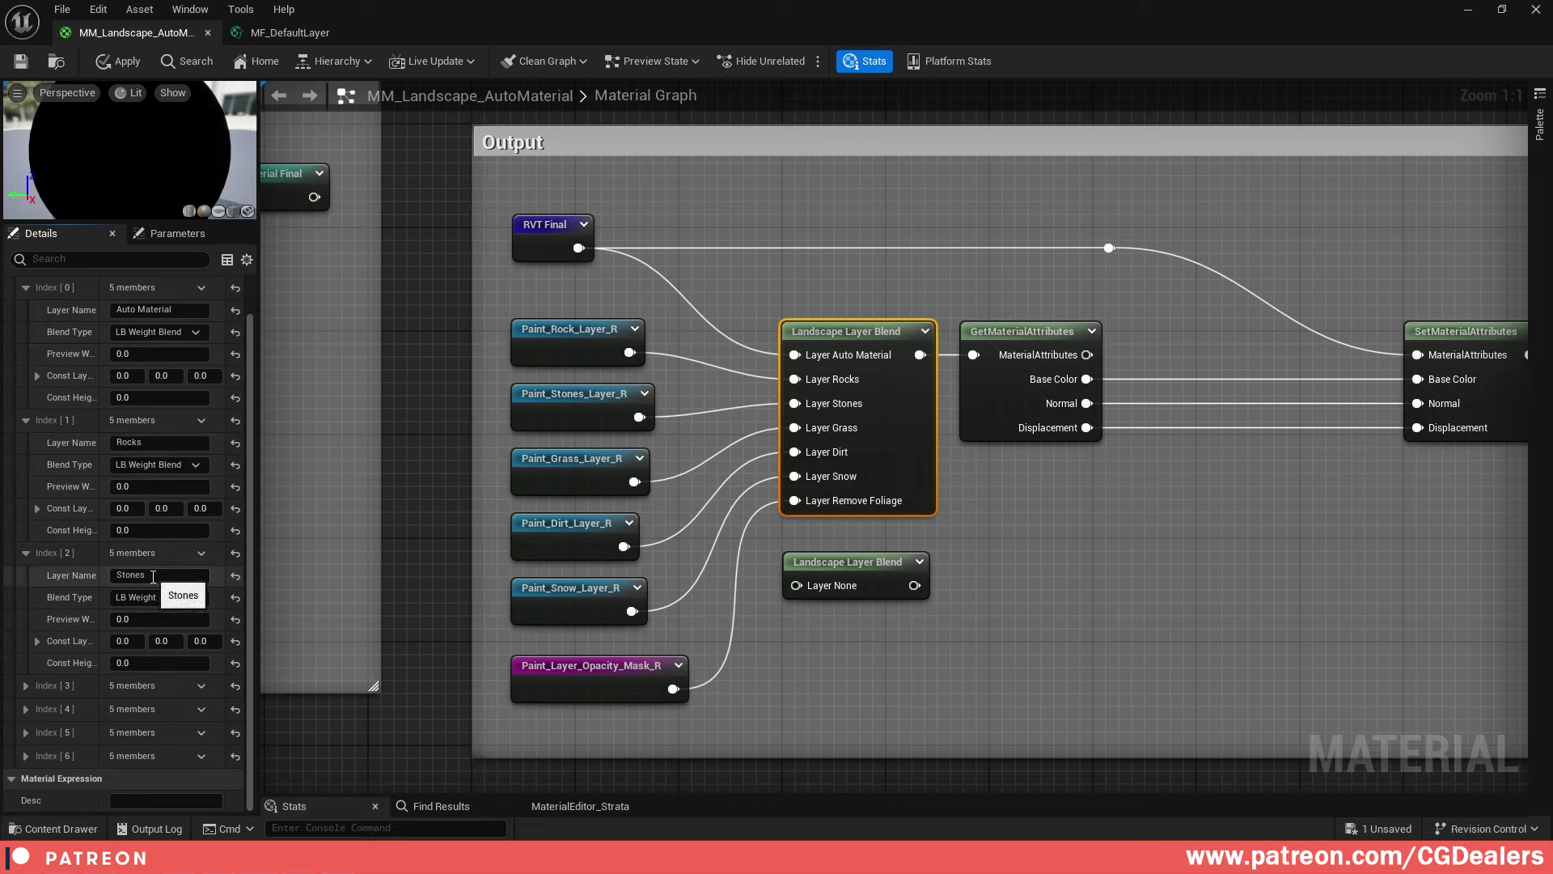
click(26, 686)
scroll(187, 699, down, 3)
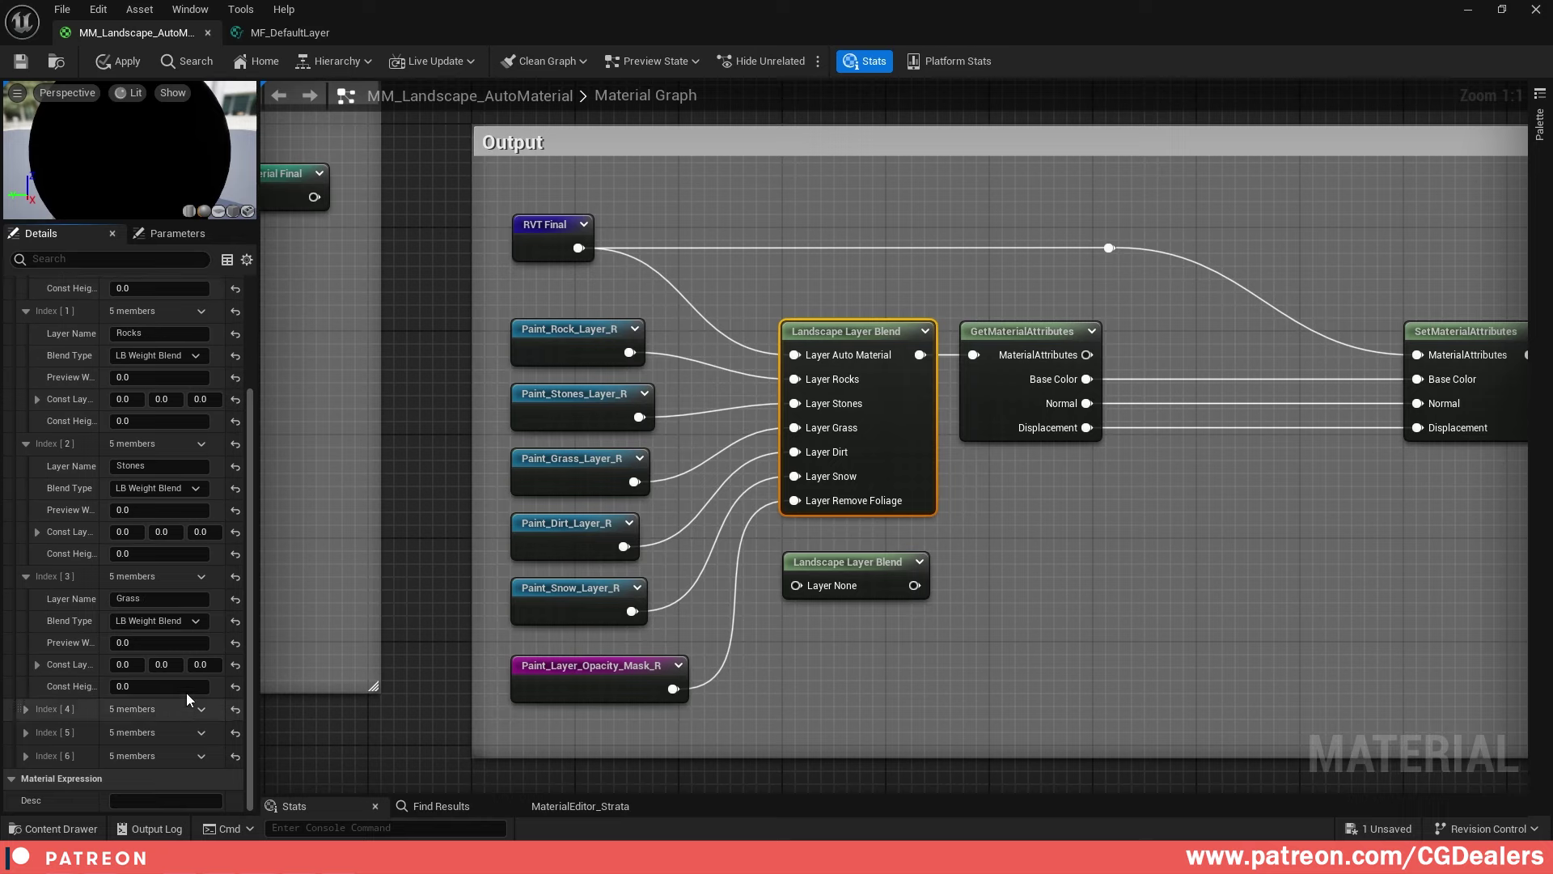
click(26, 708)
scroll(175, 721, down, 2)
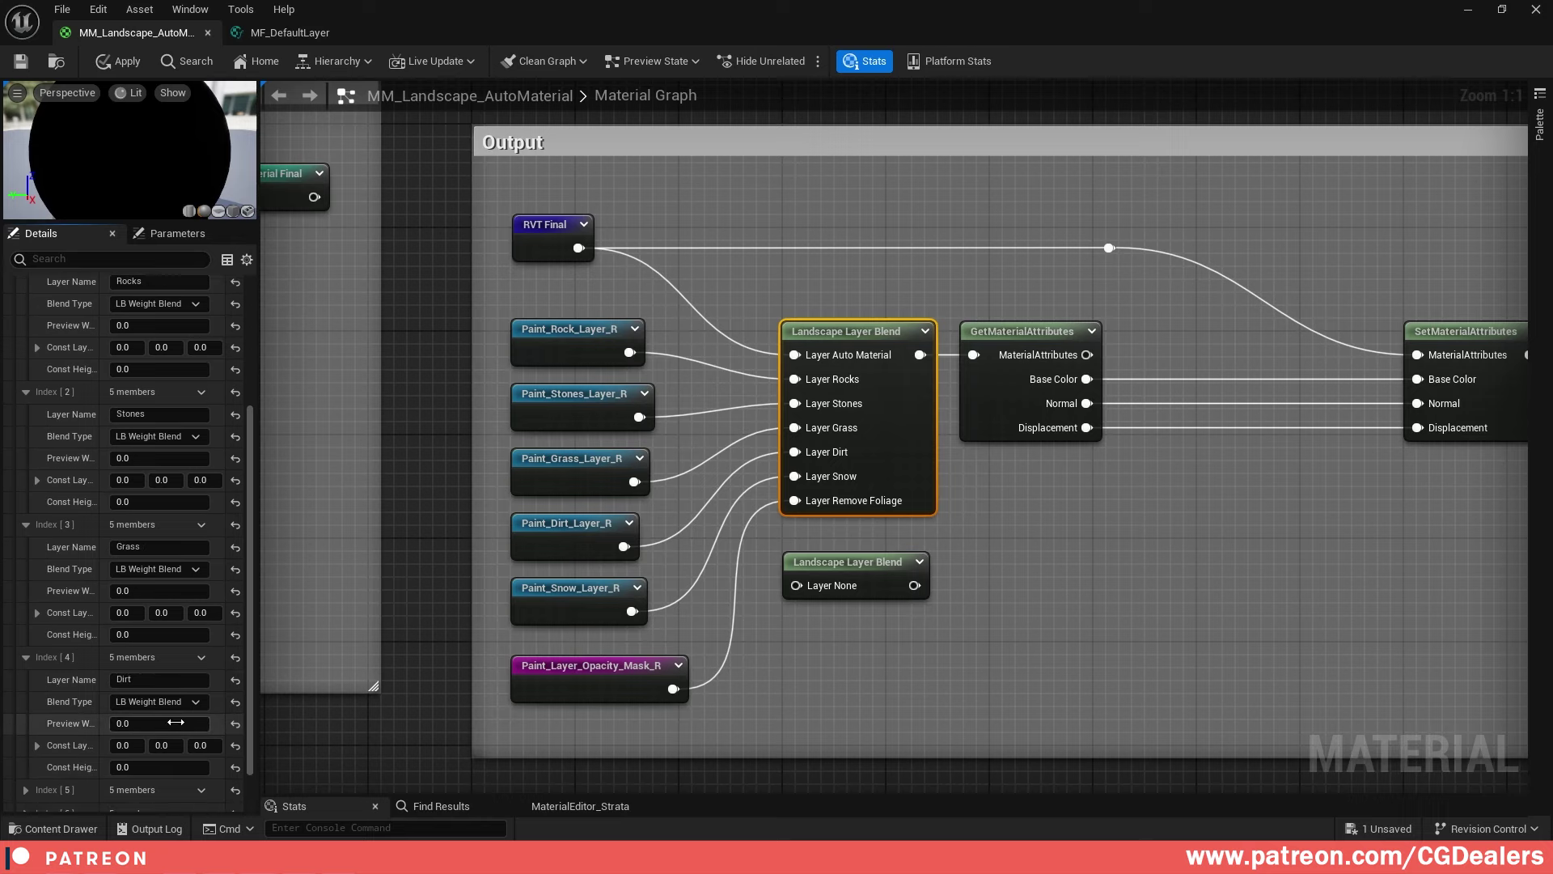
scroll(175, 722, down, 1)
click(26, 748)
scroll(158, 728, down, 3)
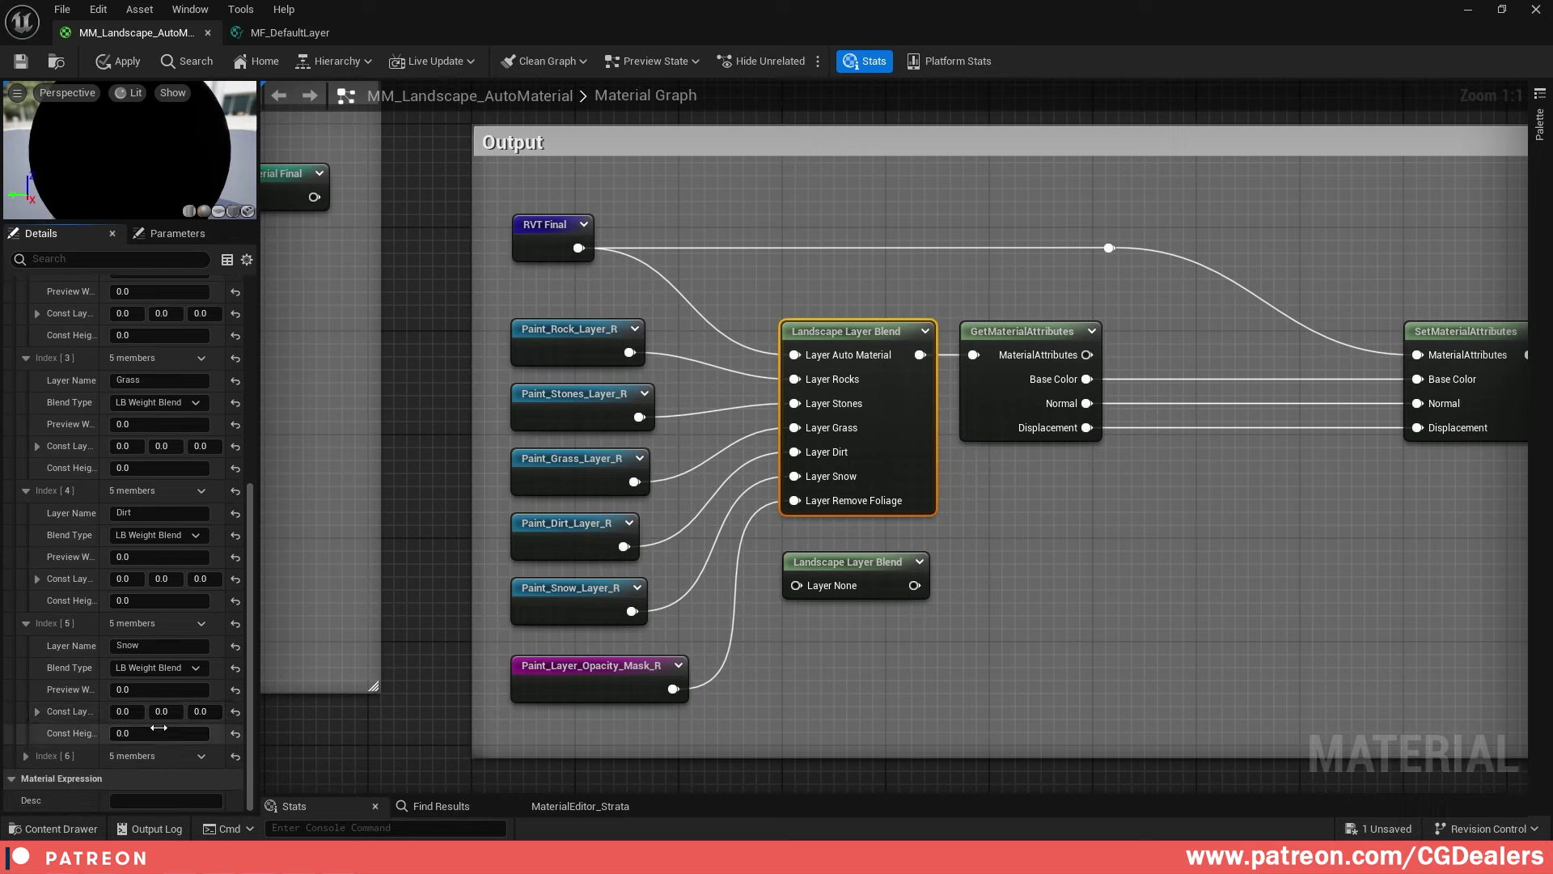
click(26, 756)
scroll(151, 704, down, 3)
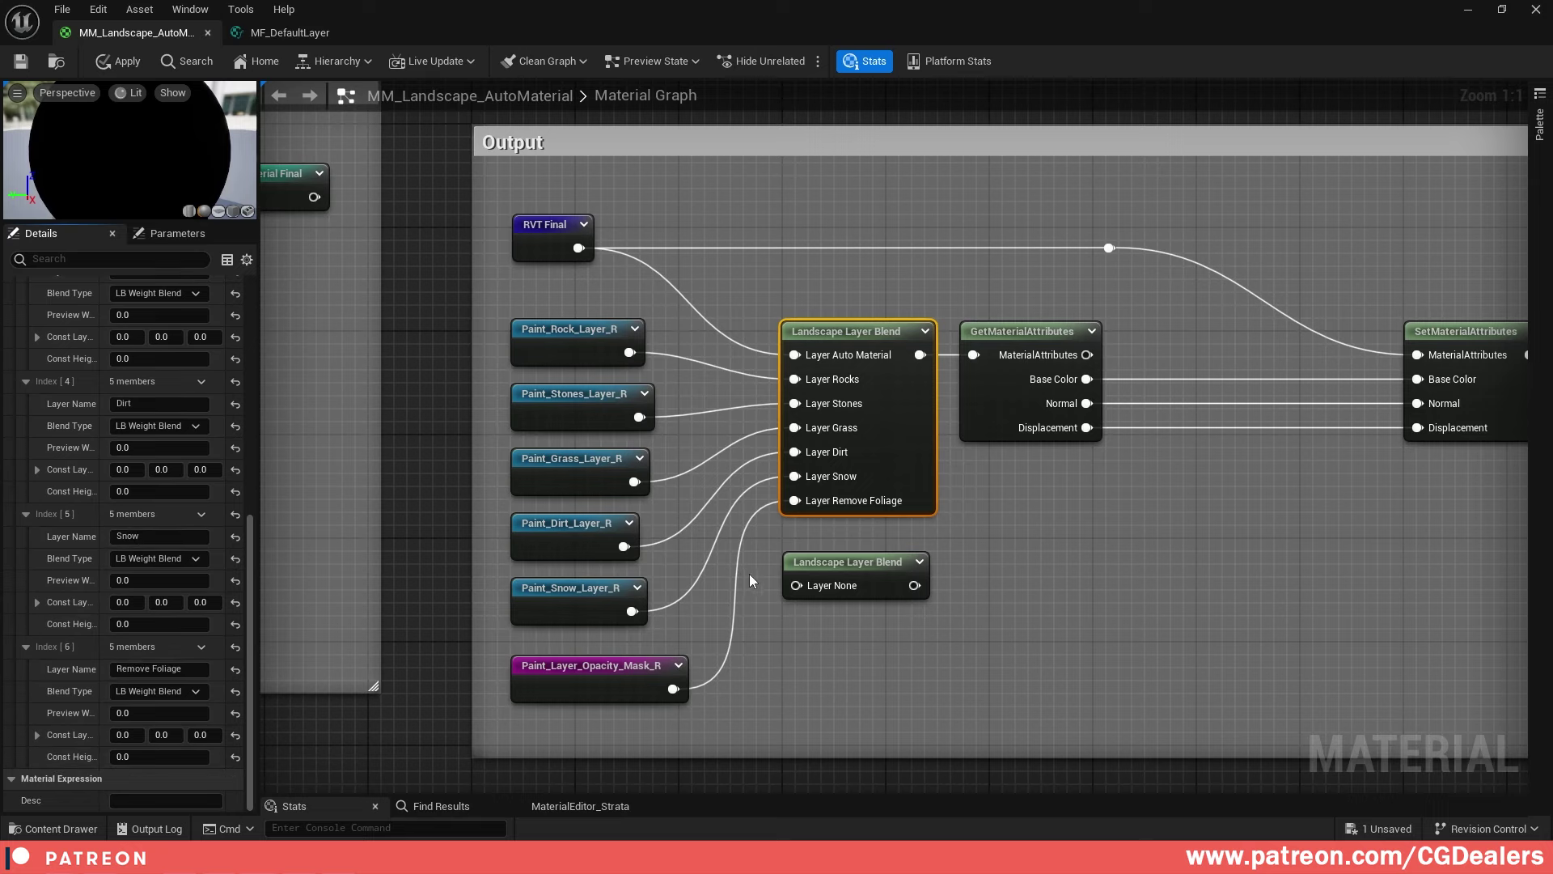
Delete the unconnected Landscape Layer Blend node in the Output group and reselect the connected one
click(855, 560)
key(Delete)
click(810, 510)
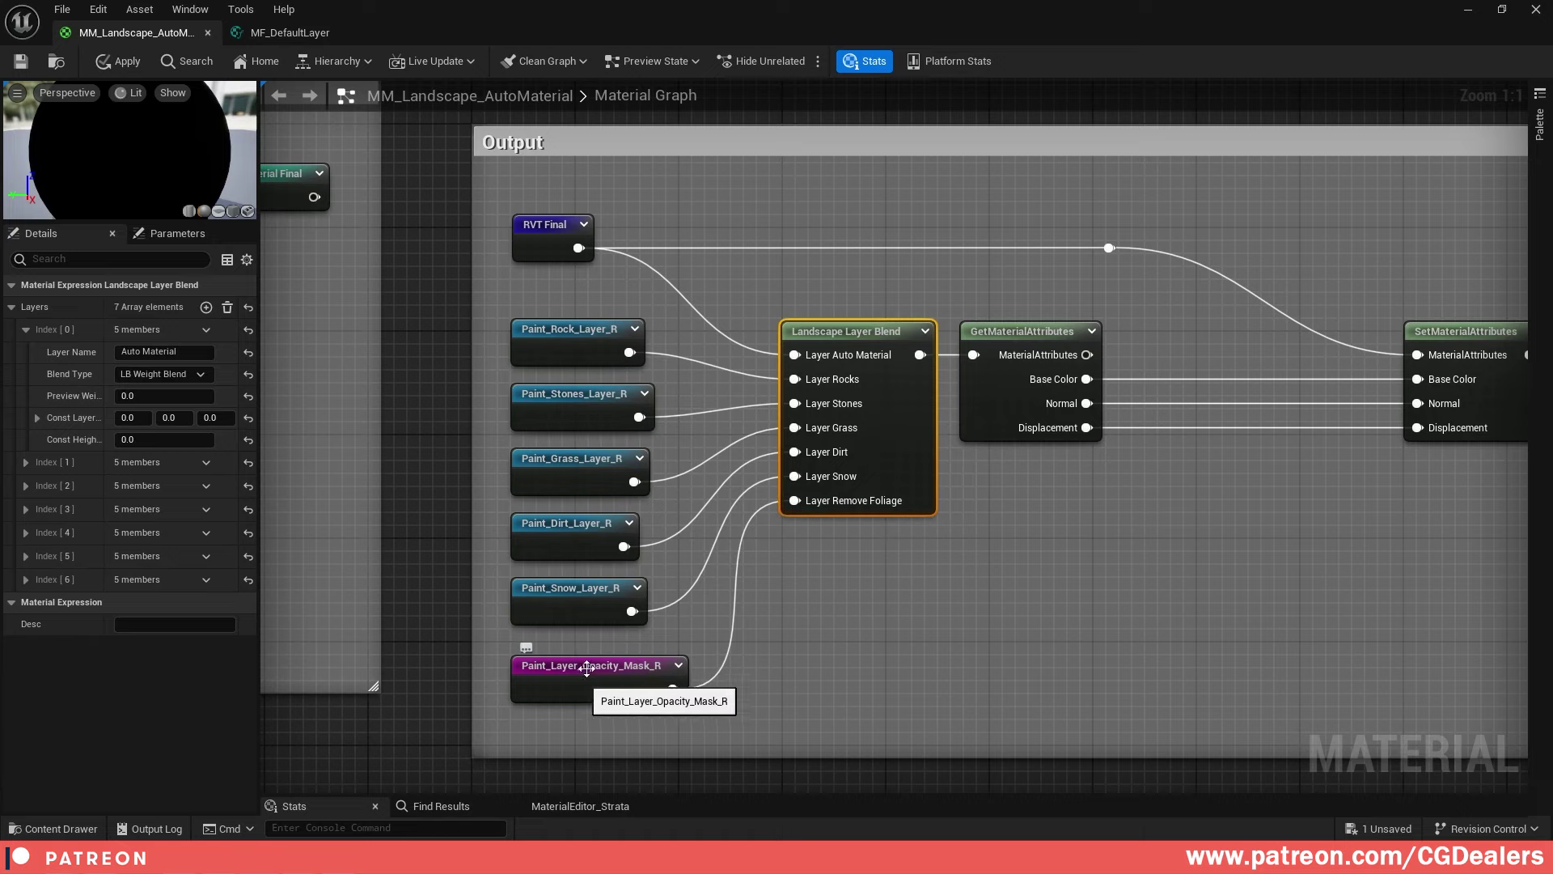
right_drag(825, 603, 850, 678)
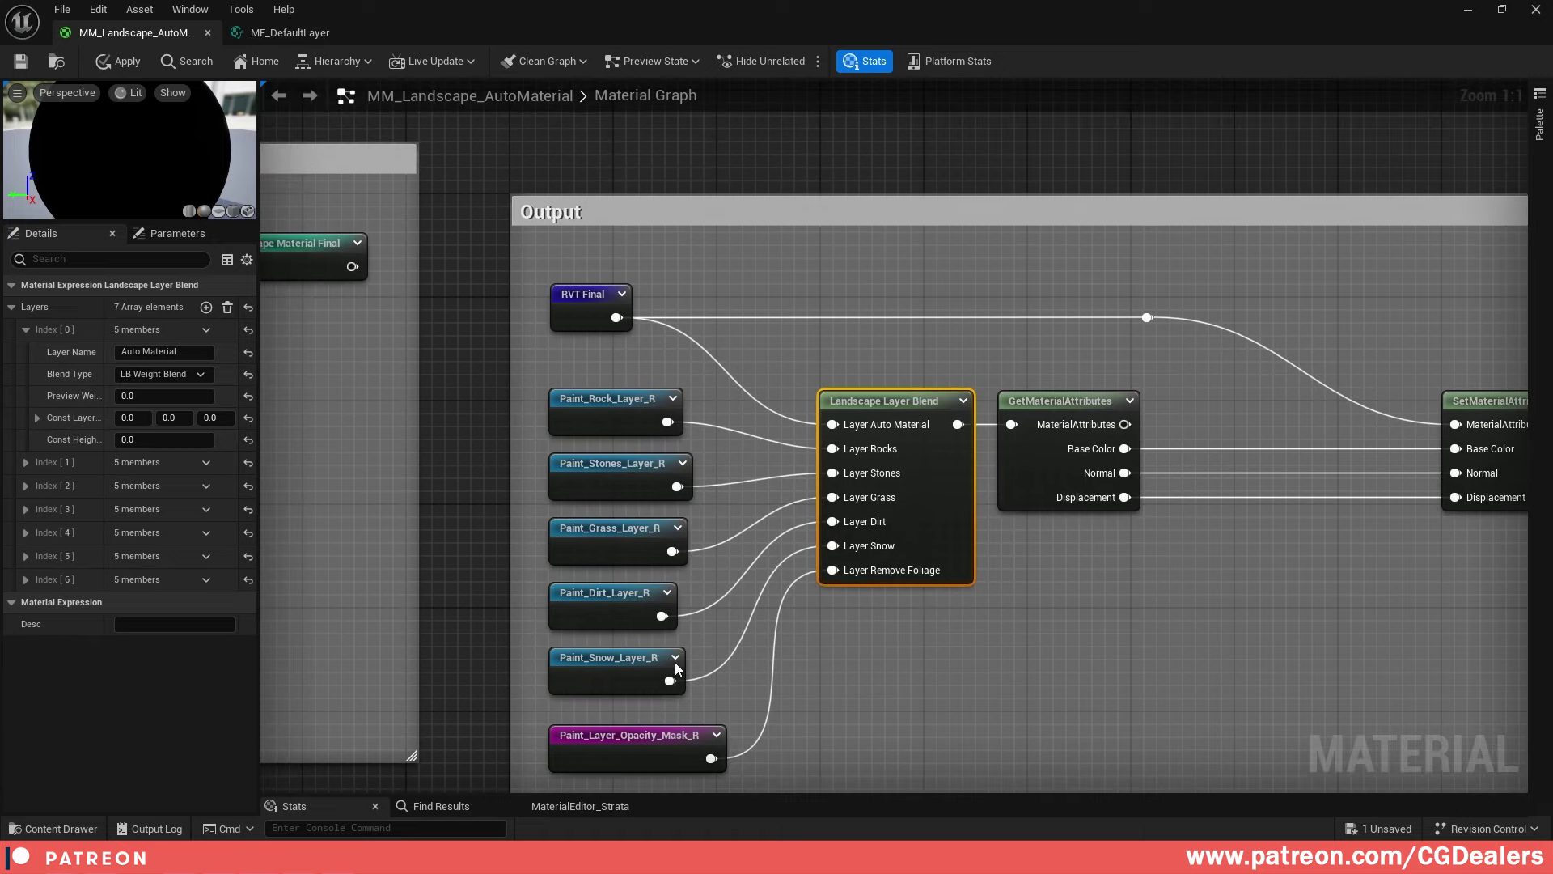
scroll(628, 658, down, 2)
mouse_move(575, 680)
right_down()
mouse_move(797, 465)
mouse_move(883, 313)
right_up()
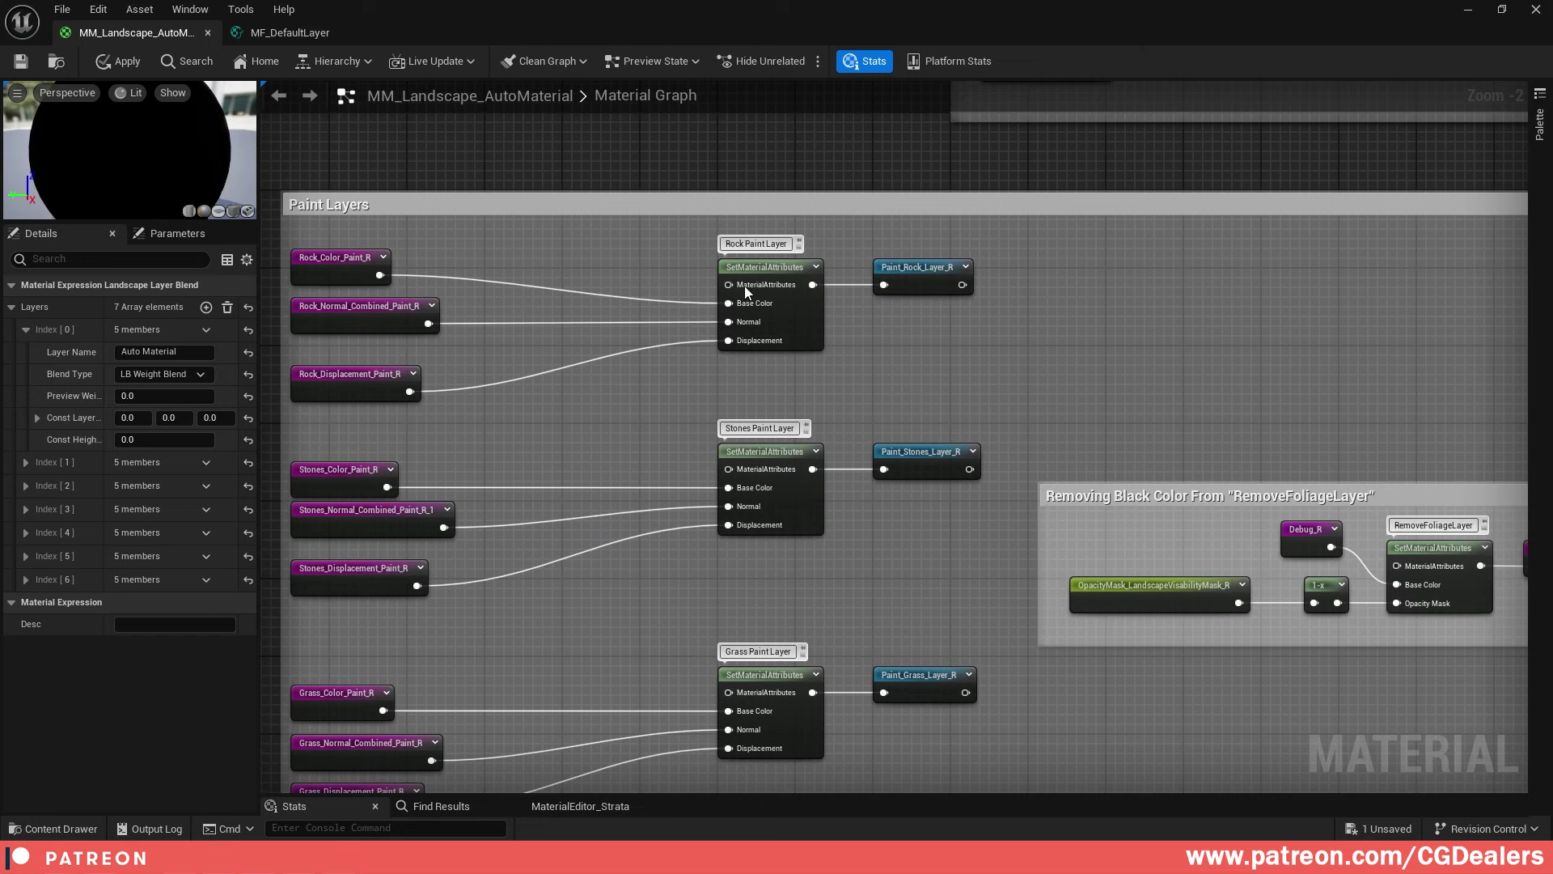
right_drag(750, 525, 839, 508)
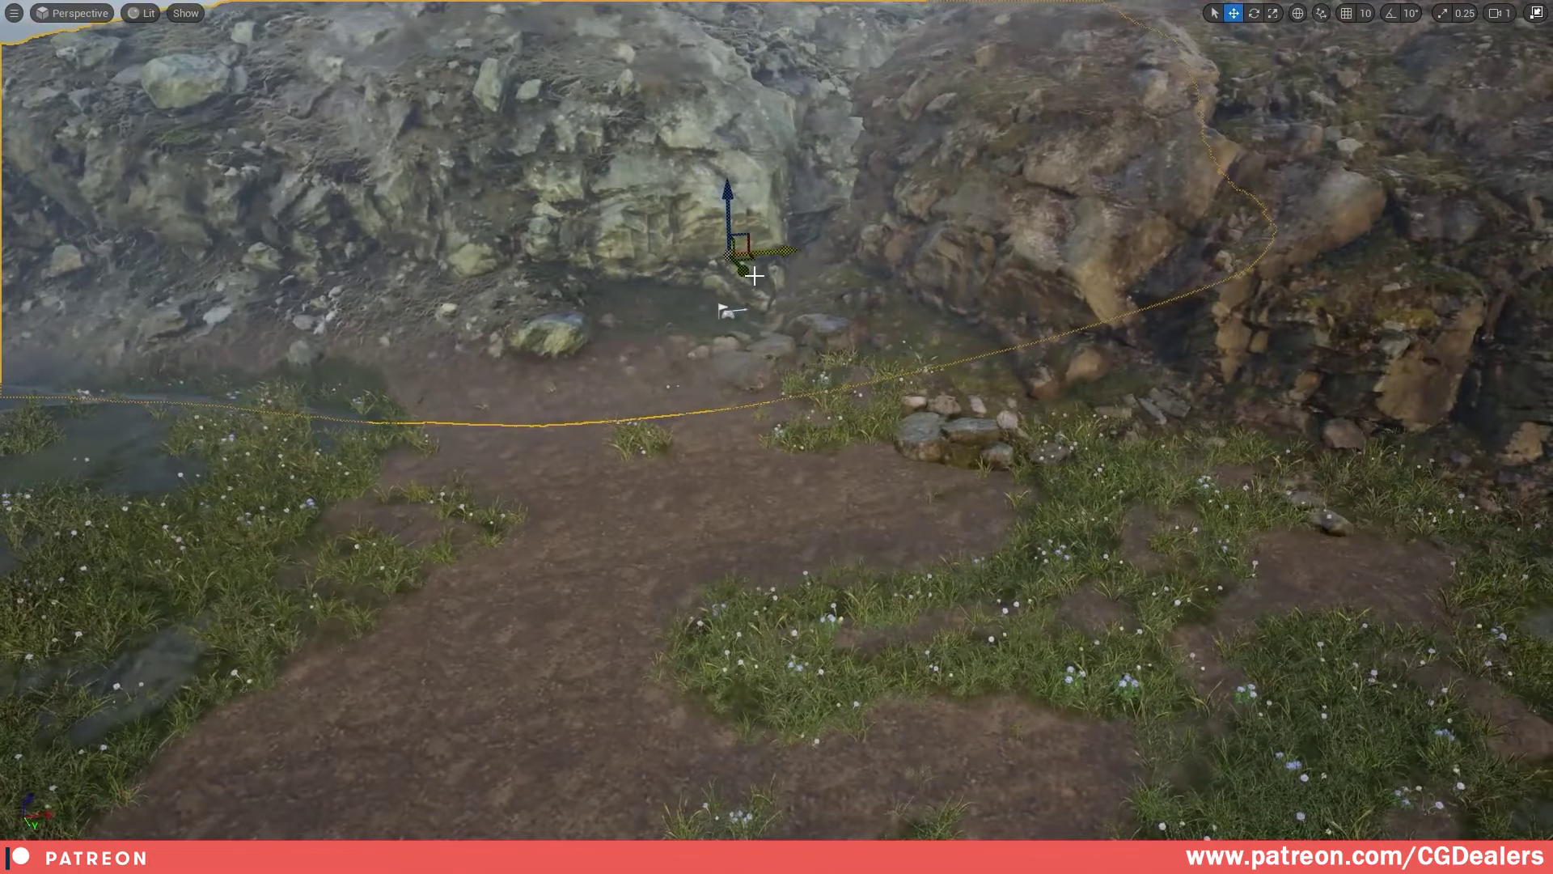
scroll(801, 366, up, 3)
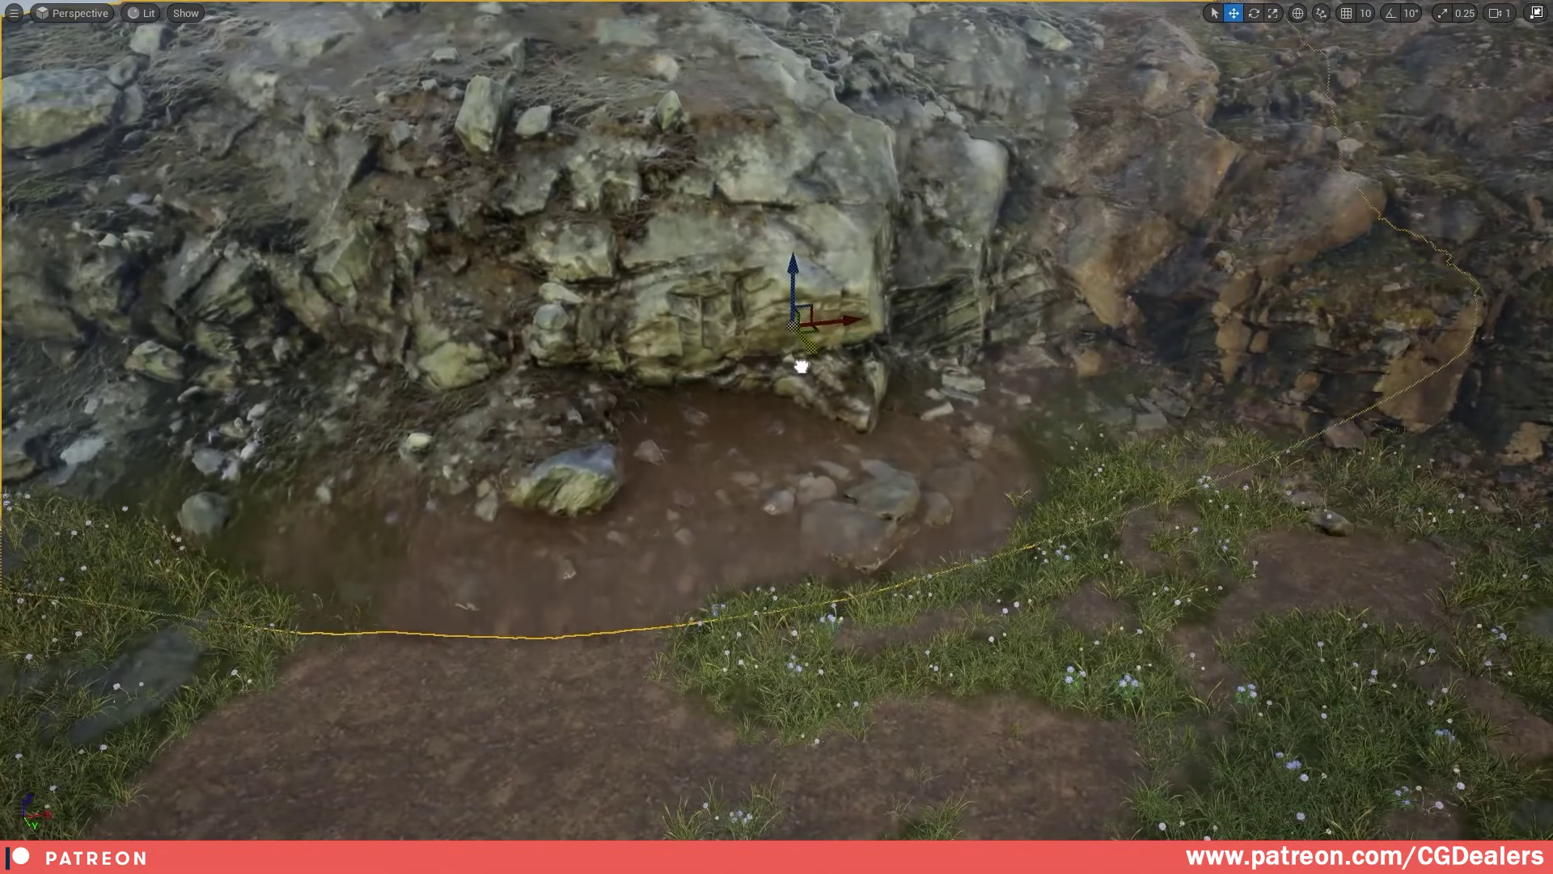
drag(801, 366, 721, 305)
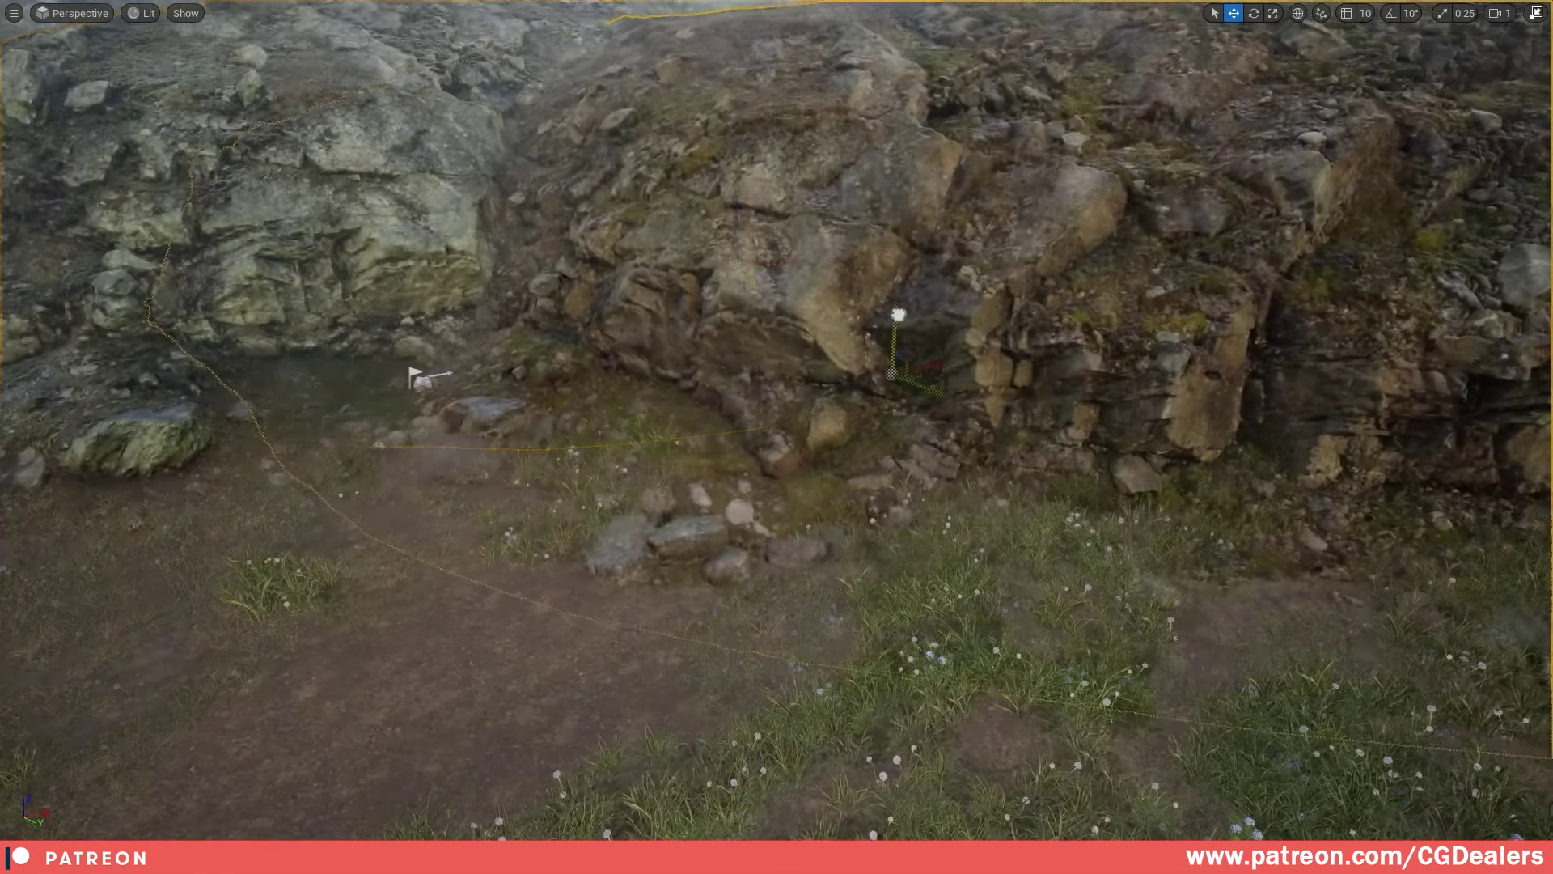
drag(895, 313, 909, 301)
drag(930, 364, 784, 539)
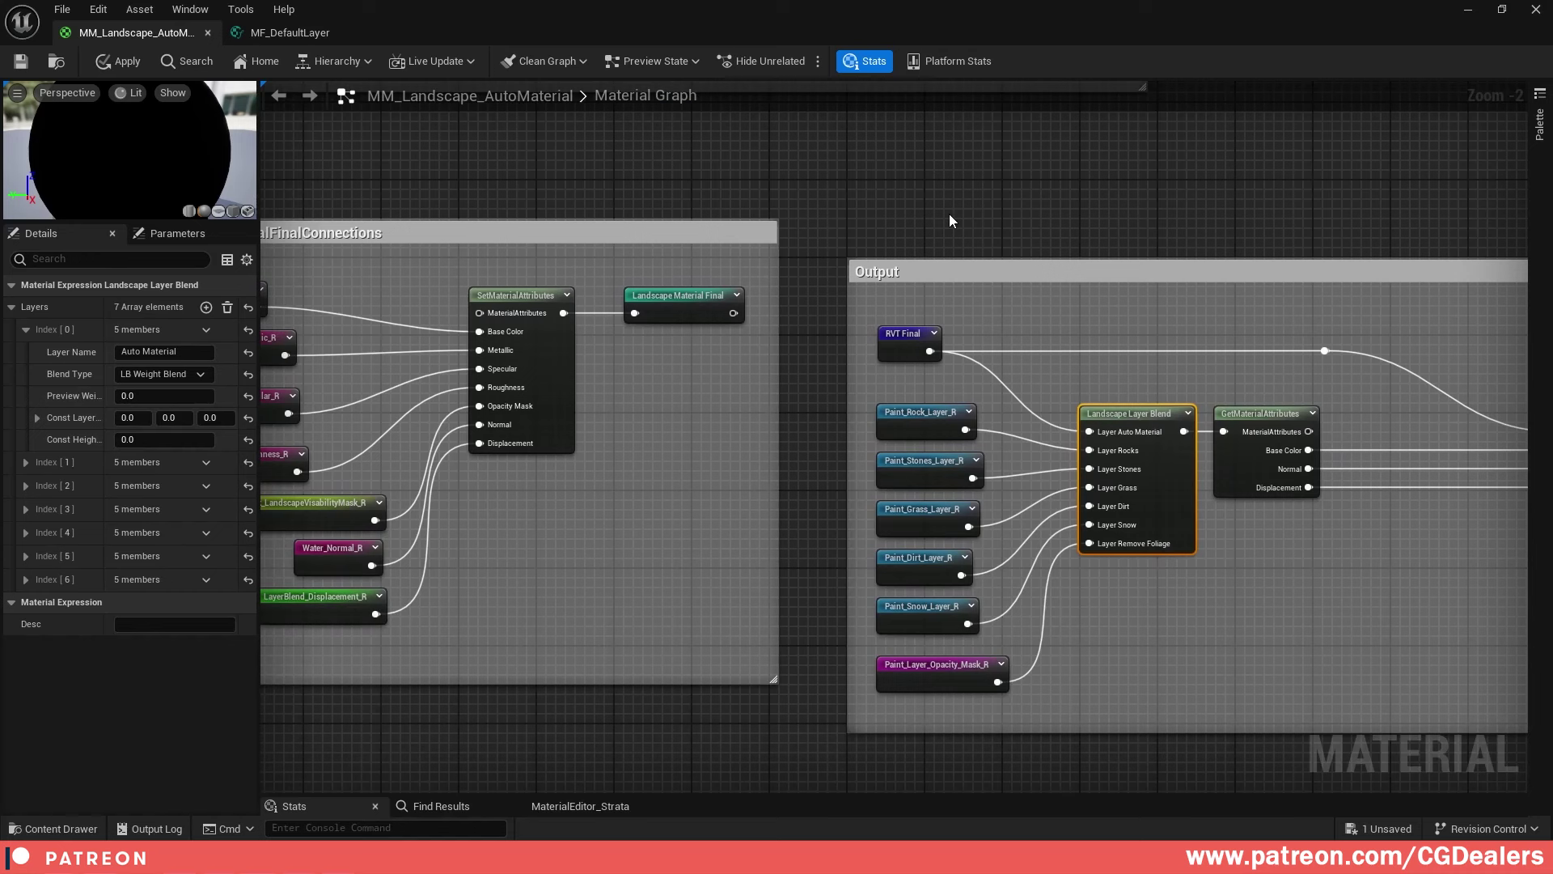
Try to connect the Landscape Material Final reroute to the Layer Auto Material input of the Landscape Layer Blend node
scroll(770, 371, up, 3)
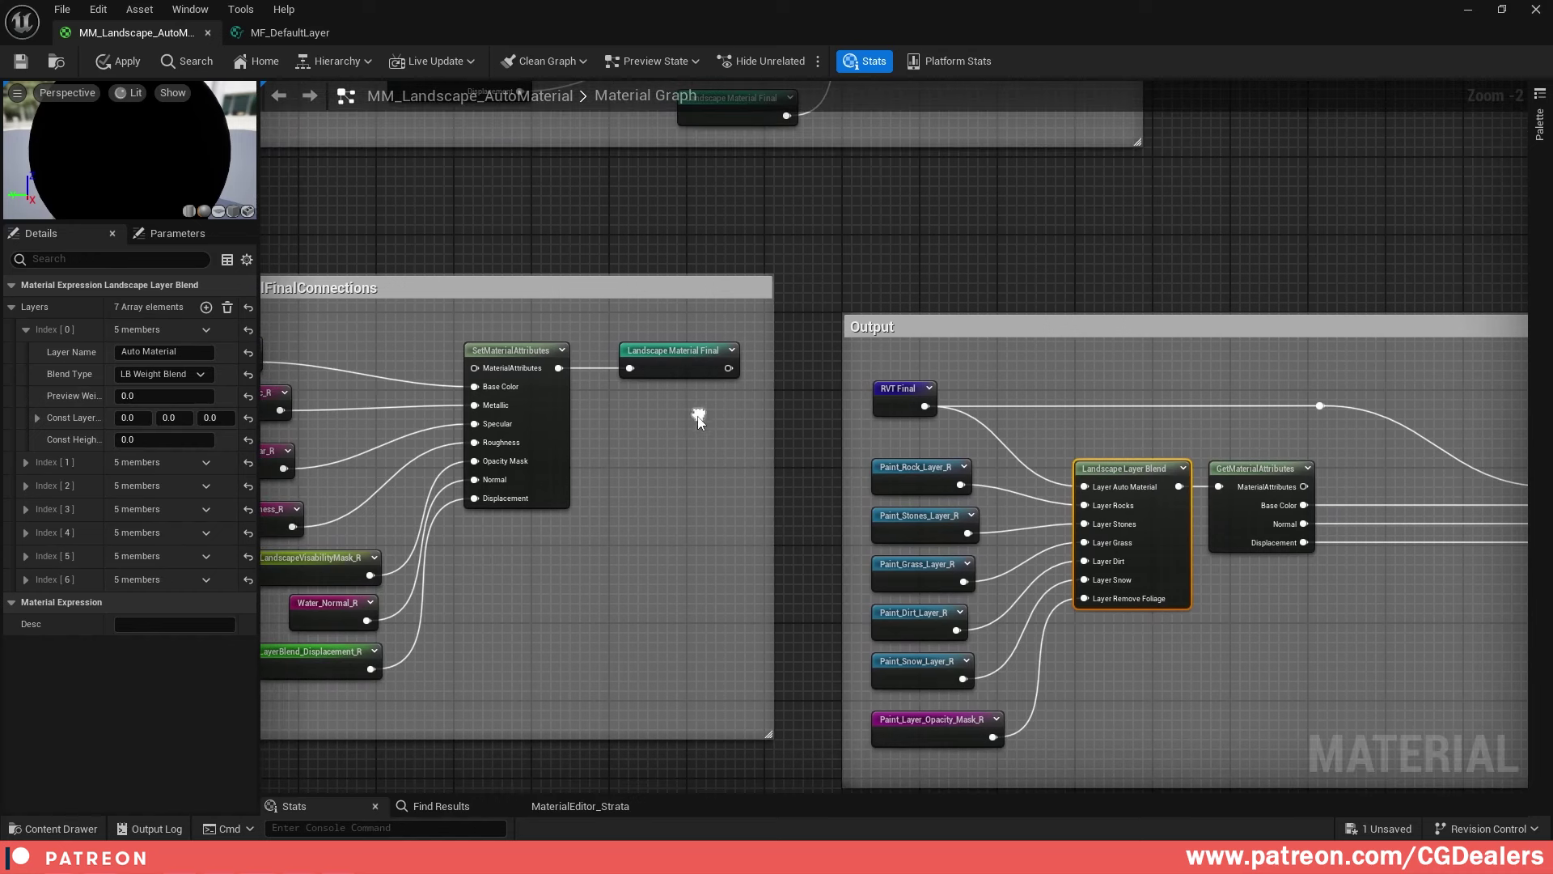
drag(576, 382, 756, 292)
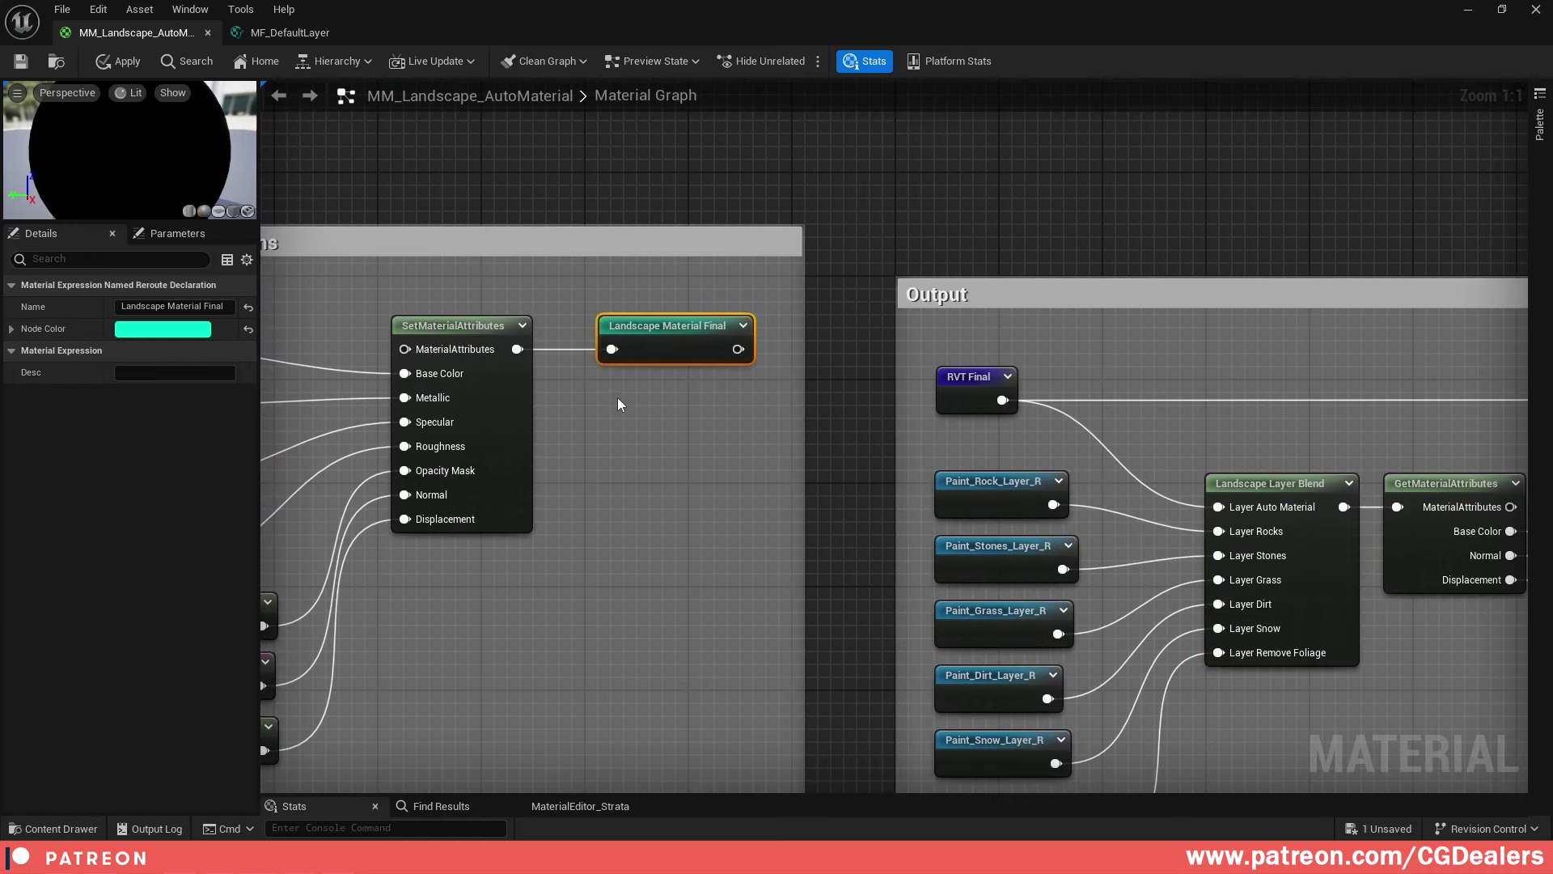
mouse_move(618, 396)
right_down()
mouse_move(742, 433)
mouse_move(621, 400)
right_up()
drag(637, 345, 1117, 503)
key(Escape)
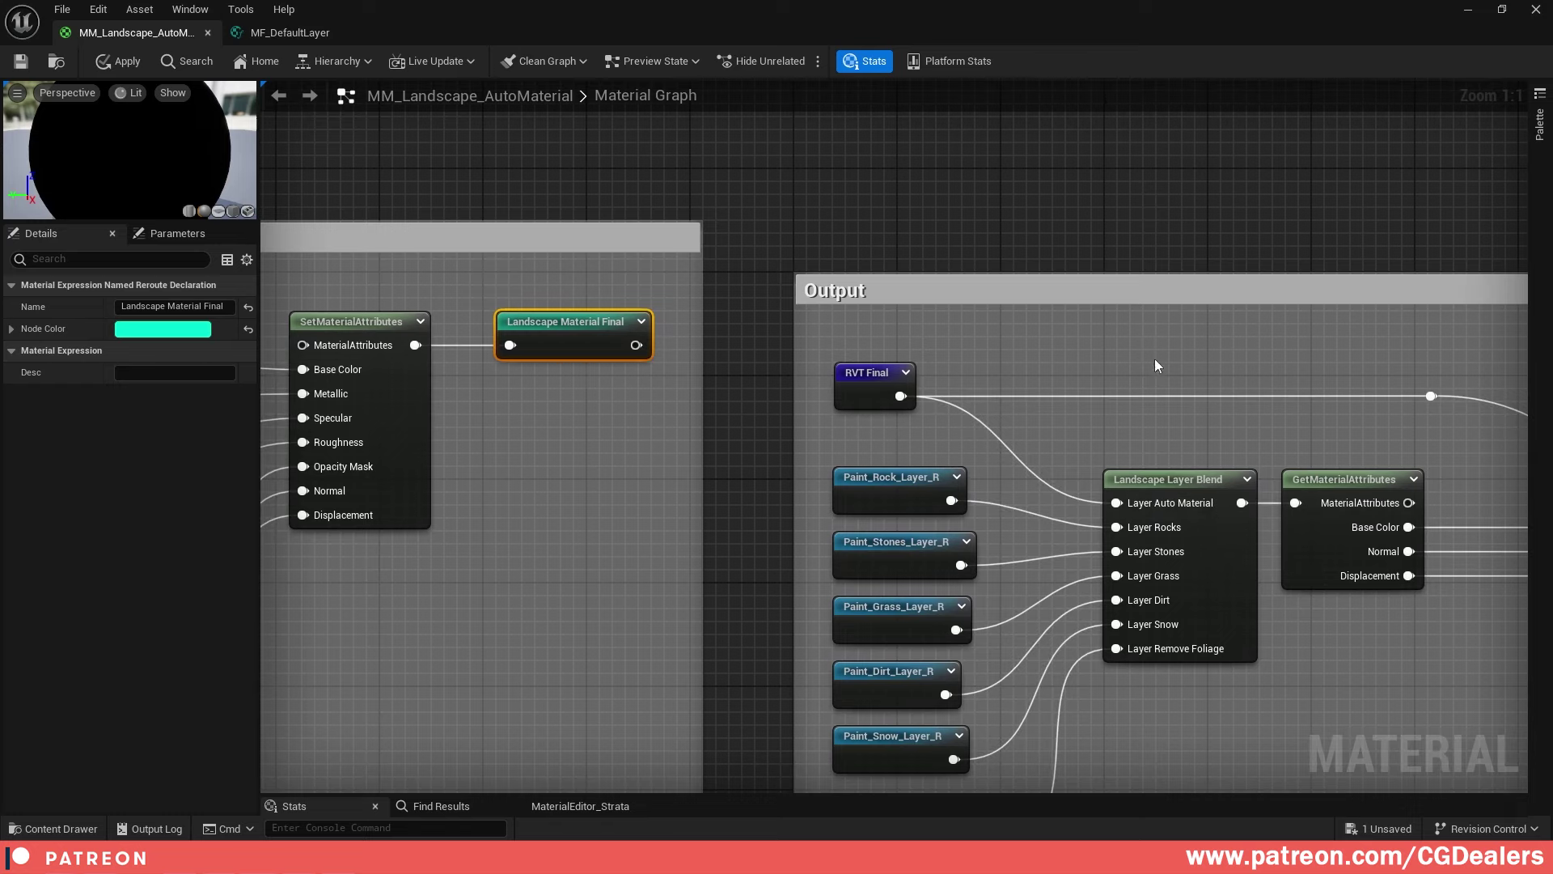
Examine how the RVT Final and paint layer reroutes feed the Landscape Layer Blend node in the Output group
right_drag(1182, 361, 857, 293)
scroll(858, 295, down, 1)
right_drag(973, 411, 937, 448)
scroll(865, 474, up, 1)
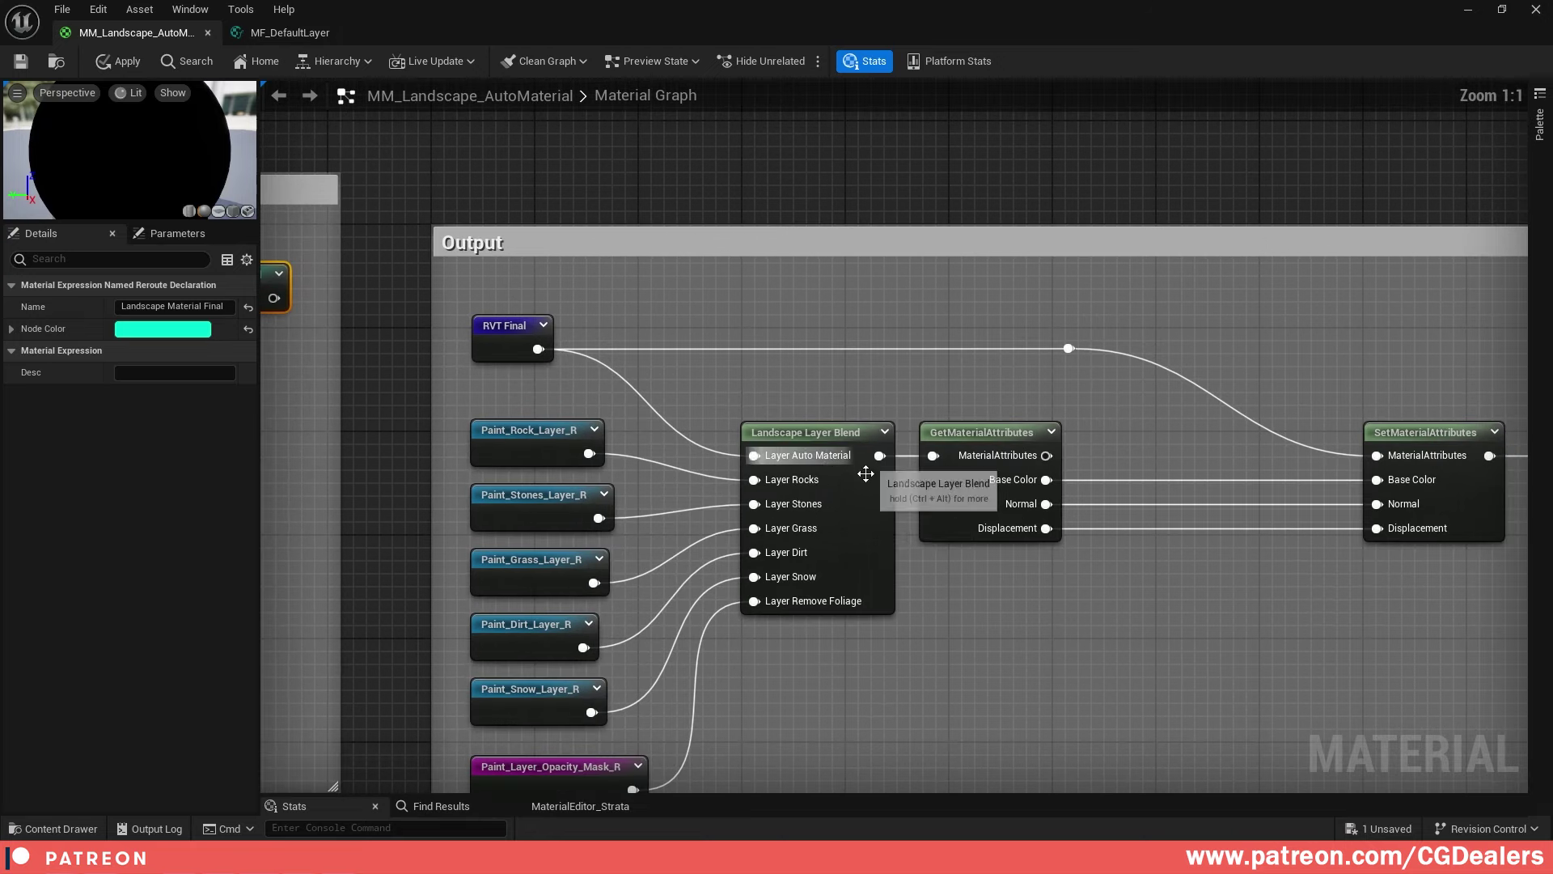
click(841, 434)
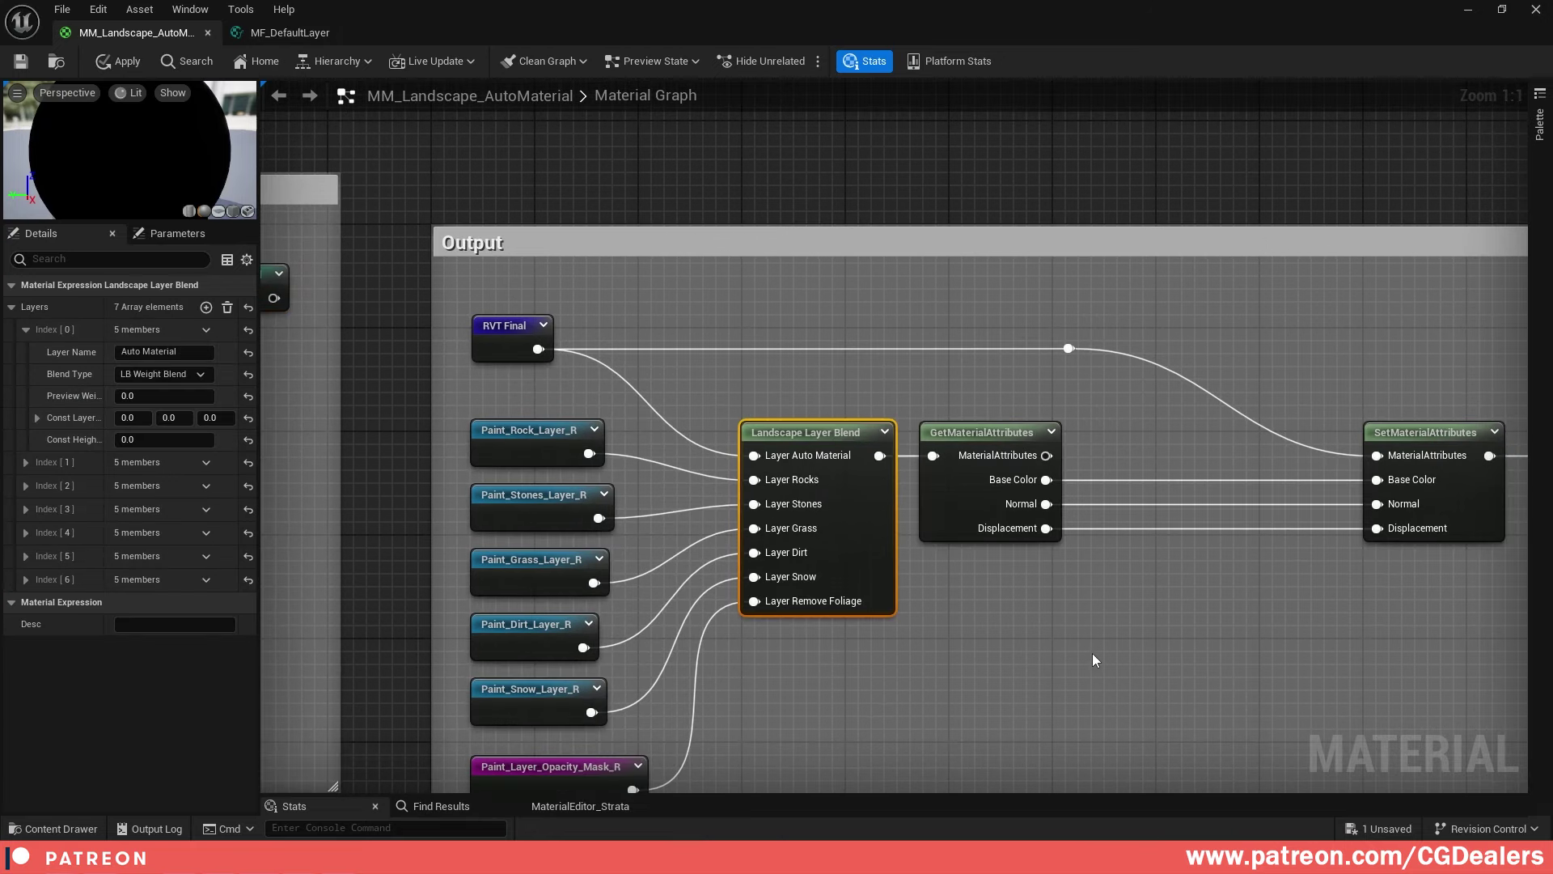
right_drag(1092, 653, 974, 628)
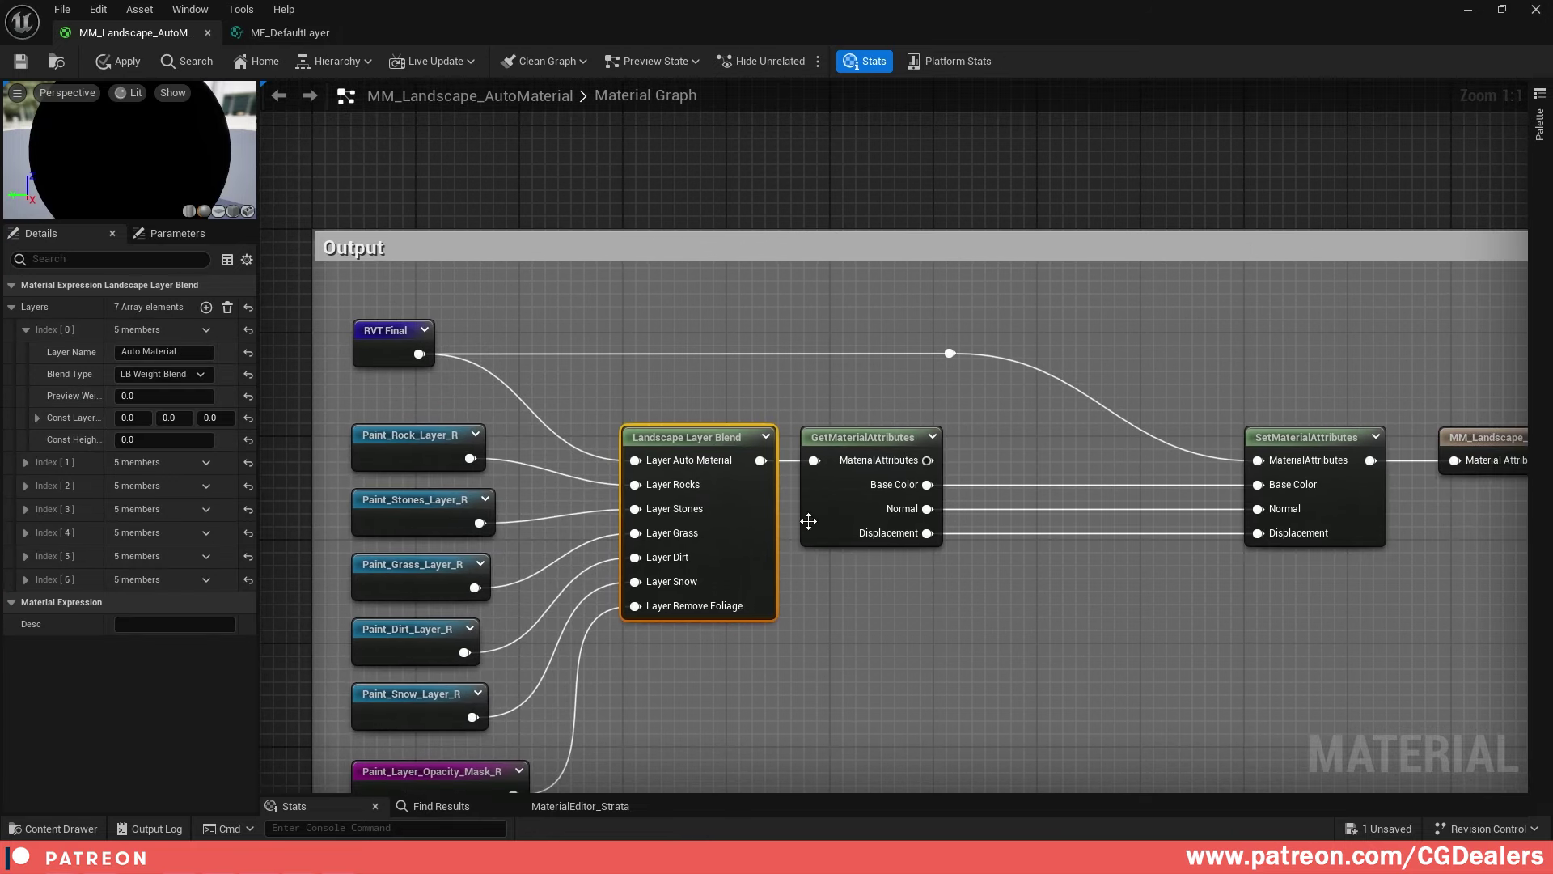
mouse_move(382, 411)
mouse_down()
mouse_move(566, 647)
mouse_move(726, 764)
mouse_up()
click(775, 639)
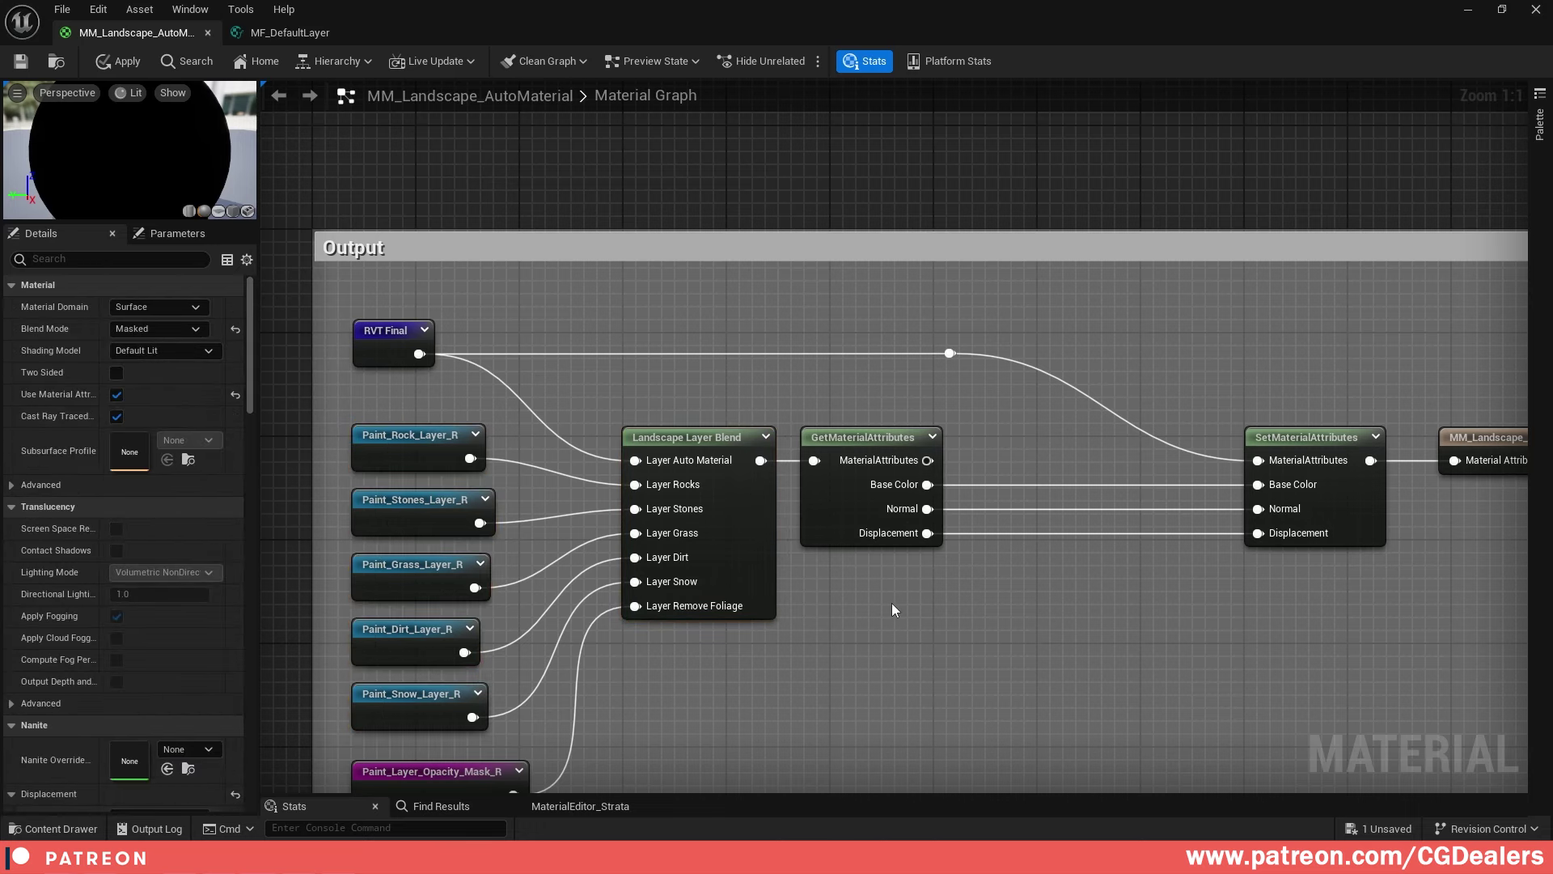
Add a second GetMaterialAttributes node in the Output group and feed it from the Landscape Layer Blend output
right_drag(891, 607, 794, 616)
right_click(822, 644)
text(get)
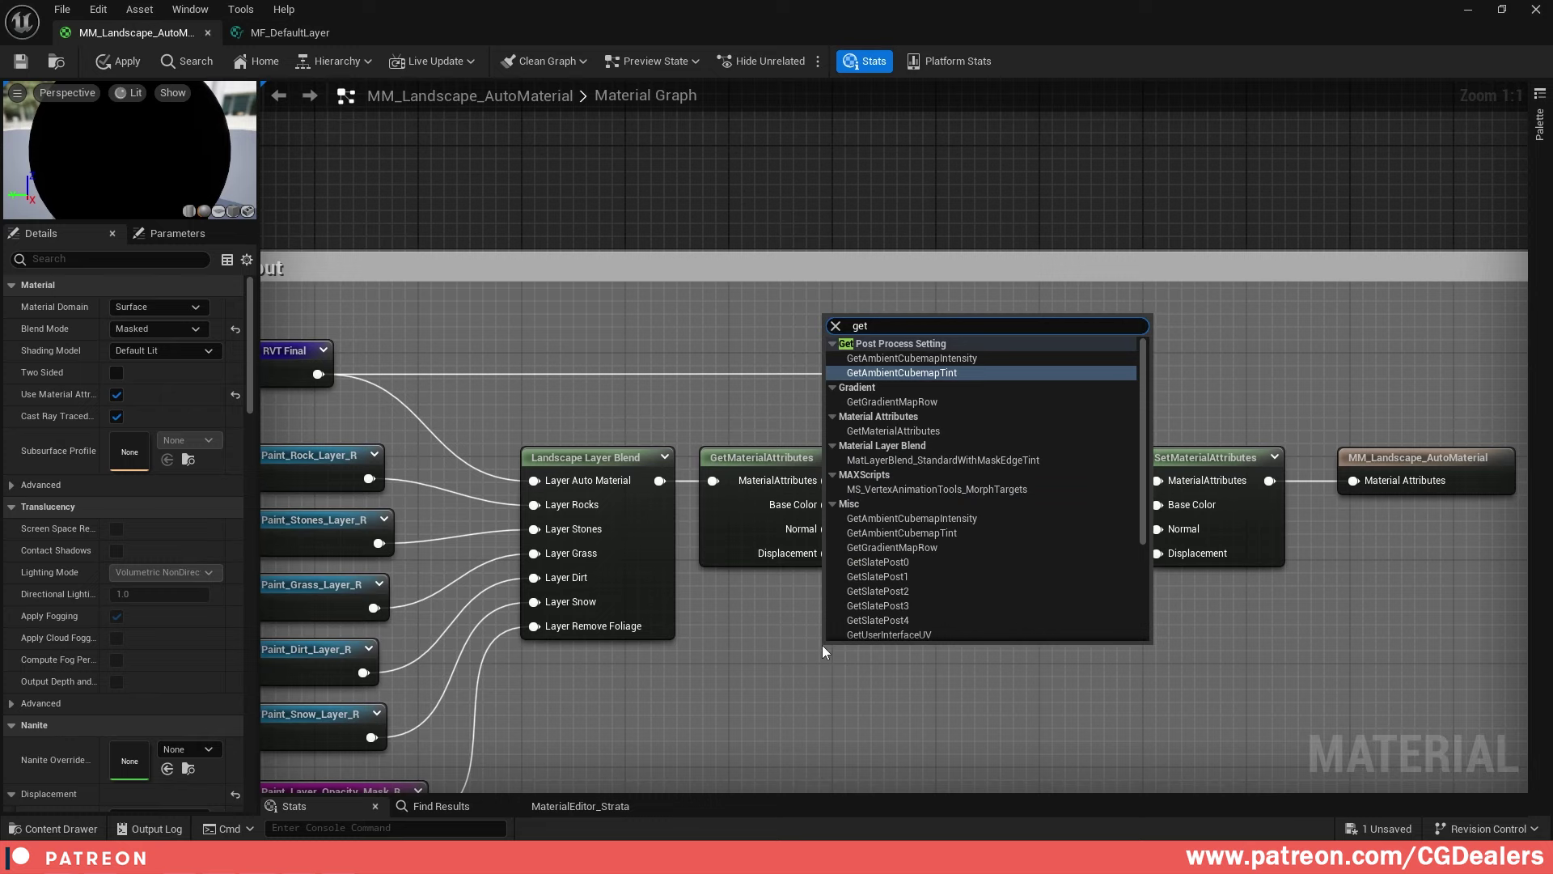
text(material)
key(Return)
right_drag(788, 629, 769, 487)
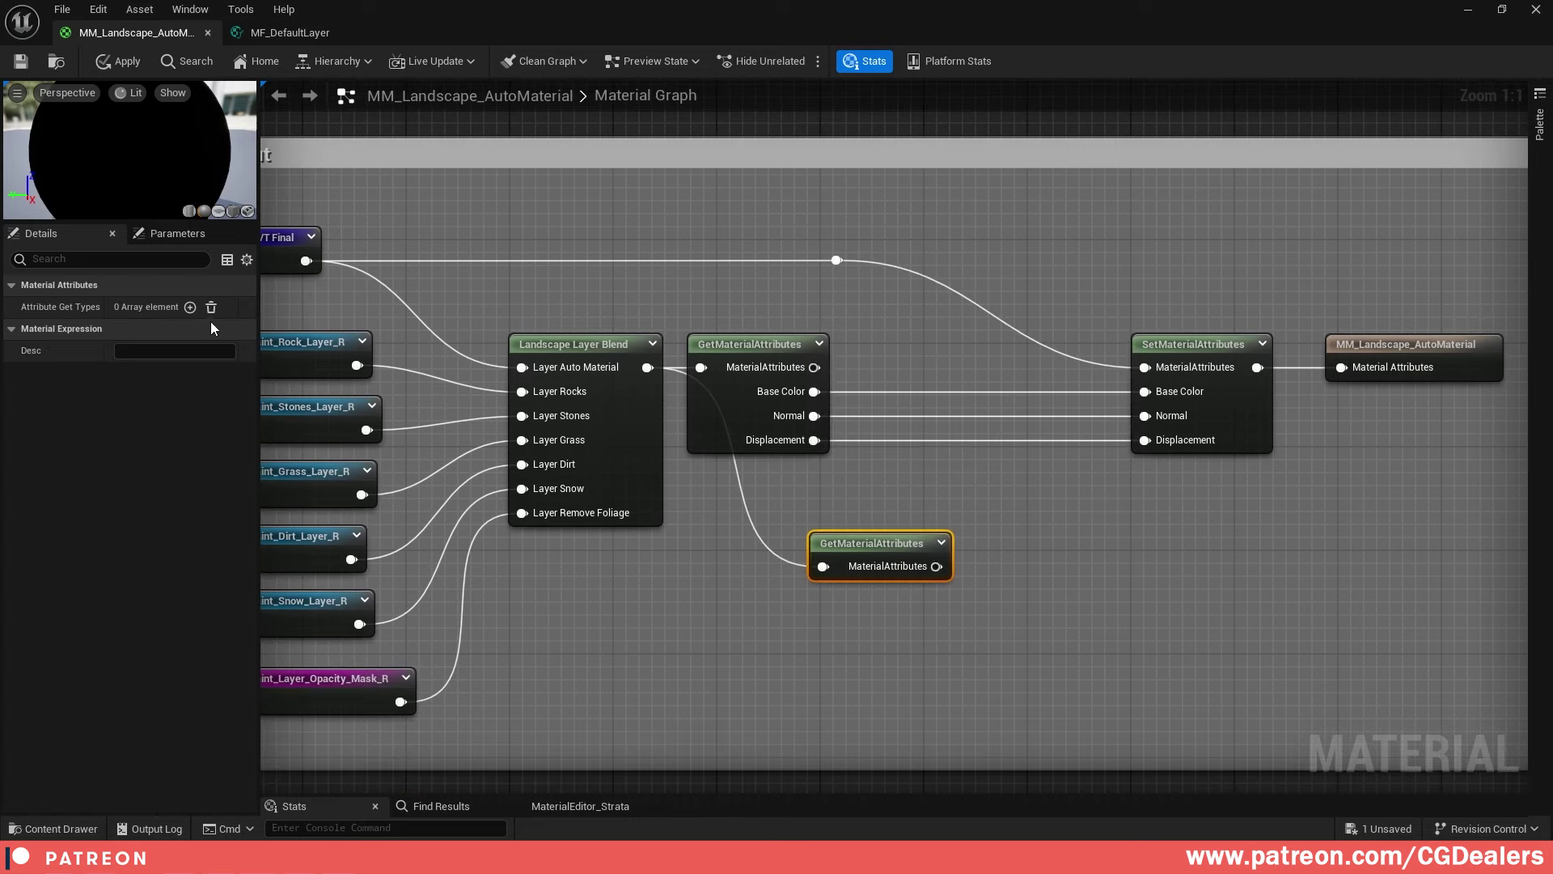
Give the new GetMaterialAttributes node the attribute types BaseColor, Normal and Displacement, and move it under the existing one
click(192, 308)
click(192, 309)
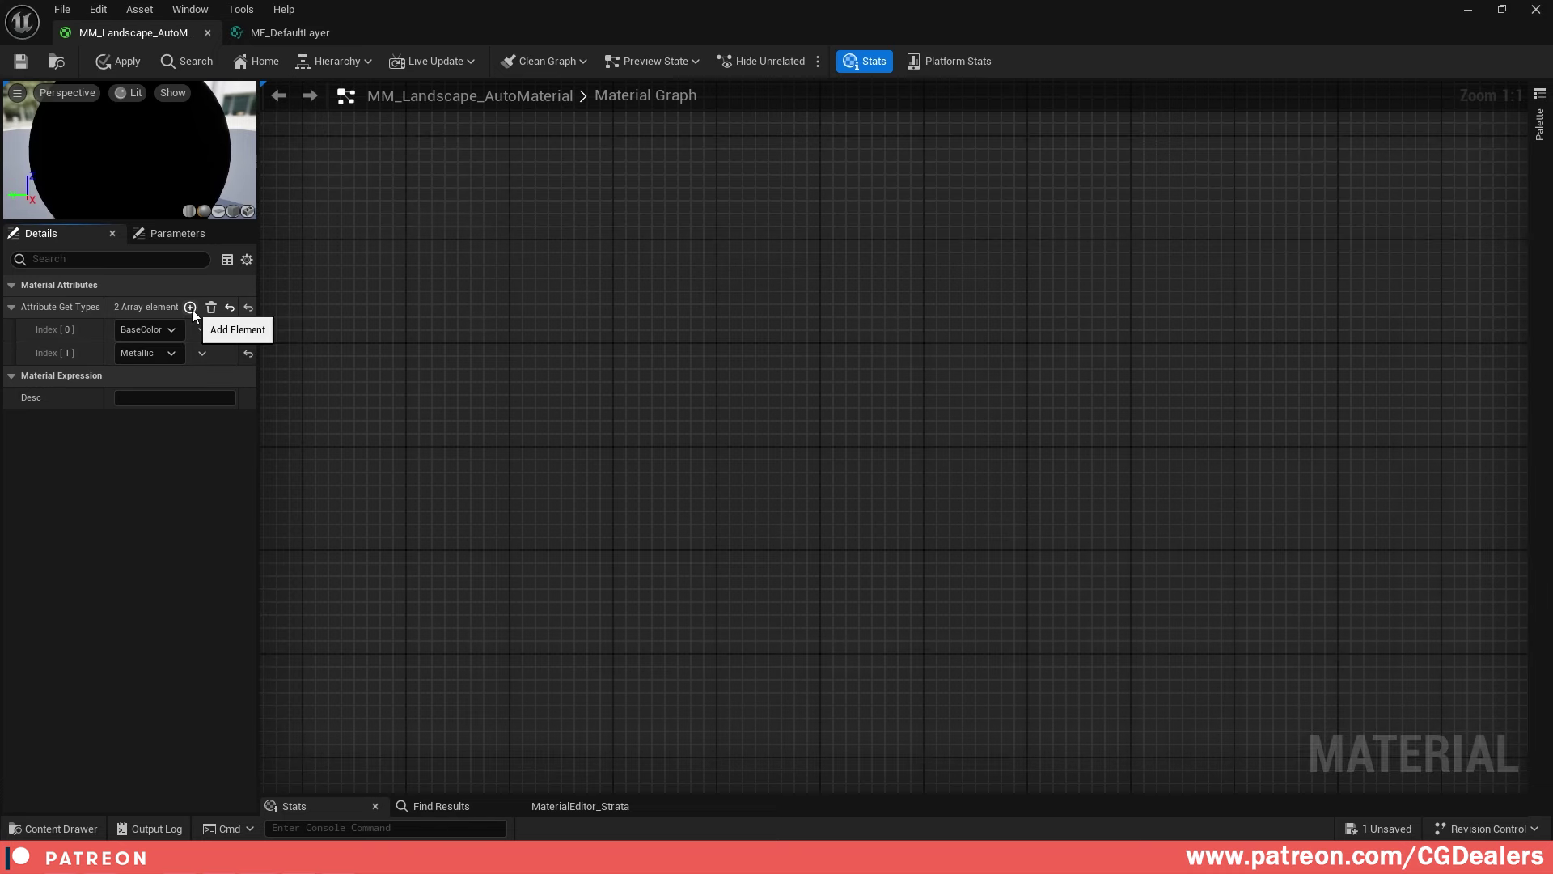
click(191, 309)
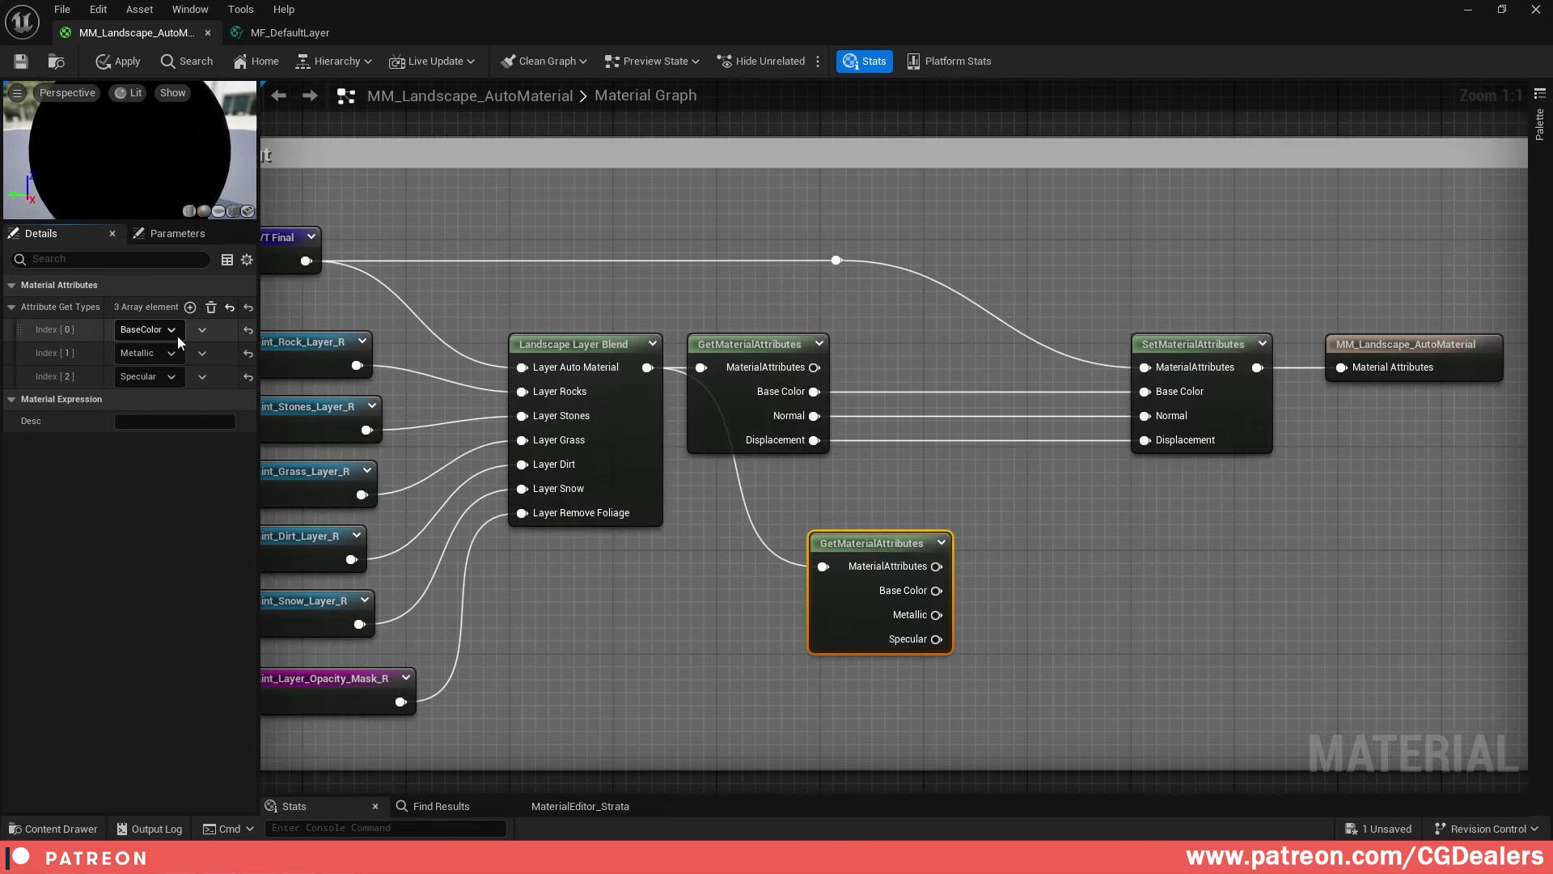
click(147, 376)
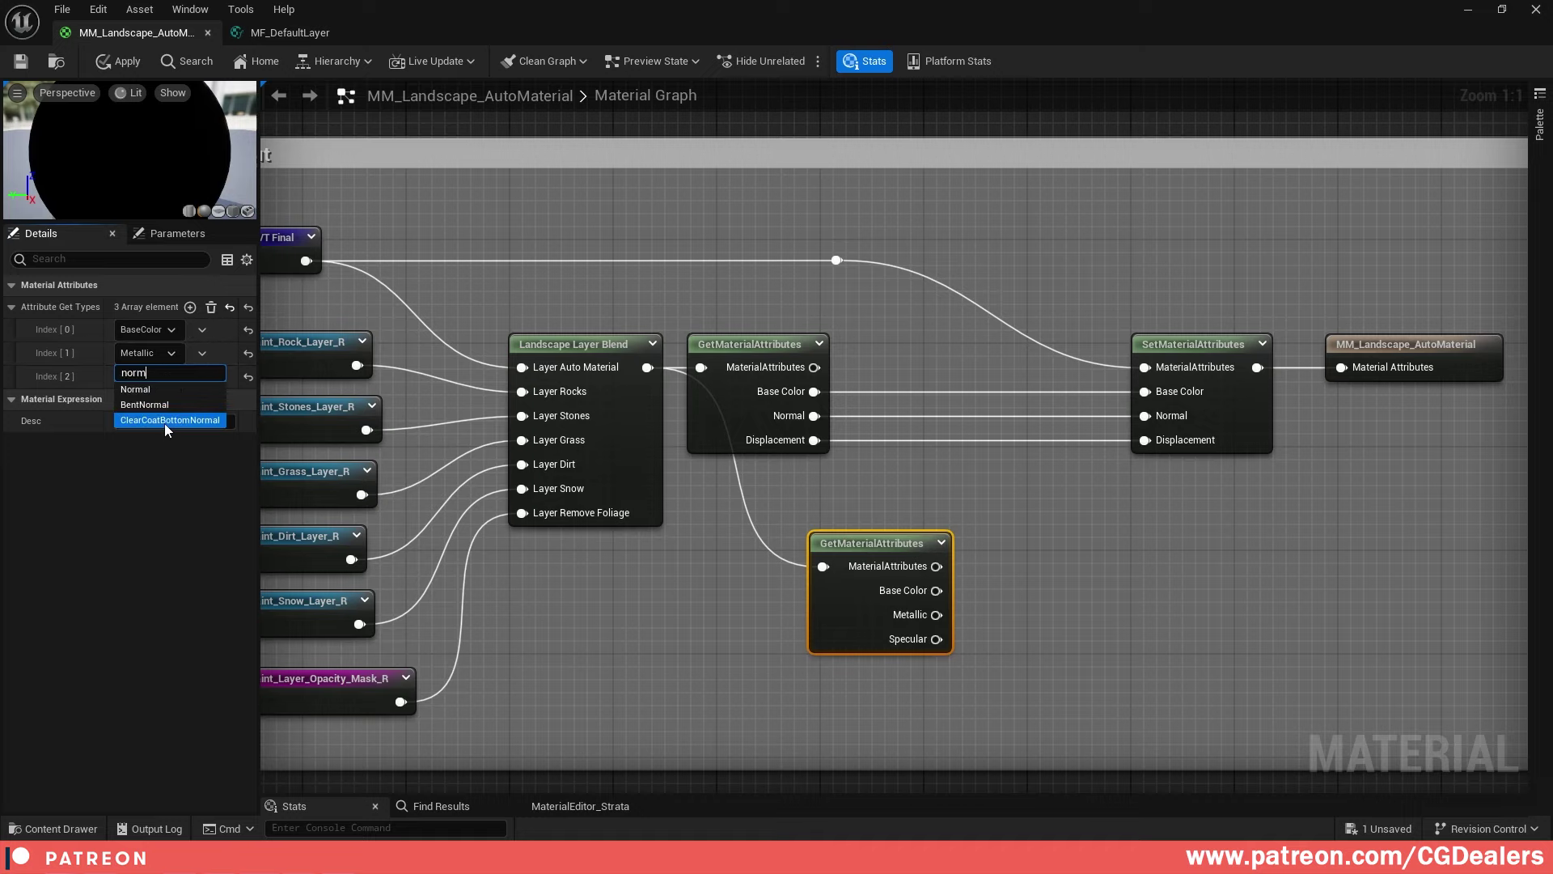
click(164, 424)
click(177, 379)
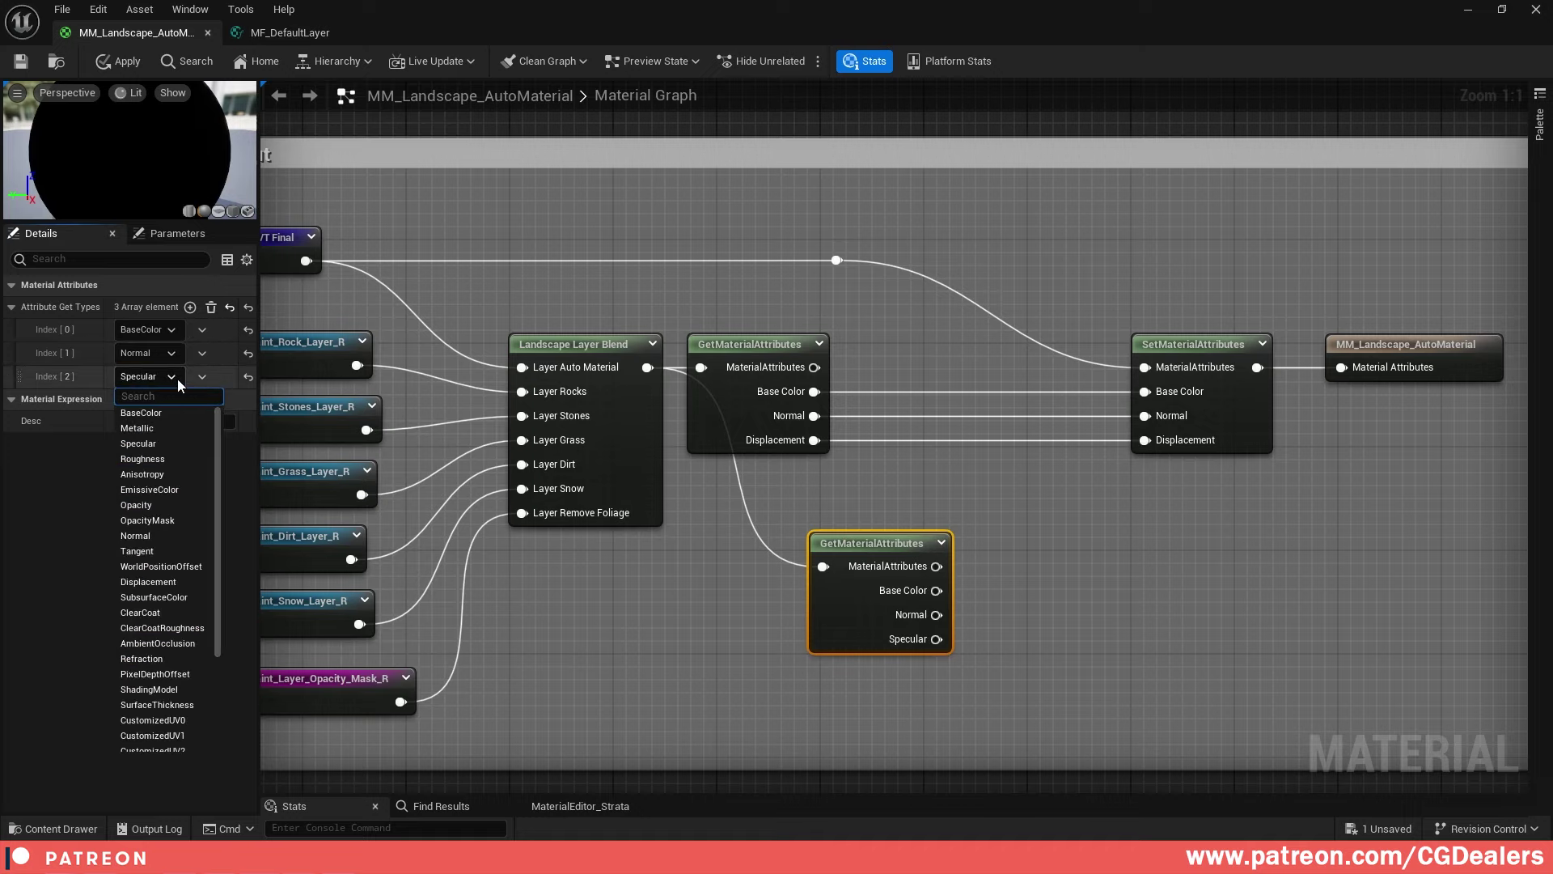
text(disp)
key(Return)
drag(905, 547, 786, 527)
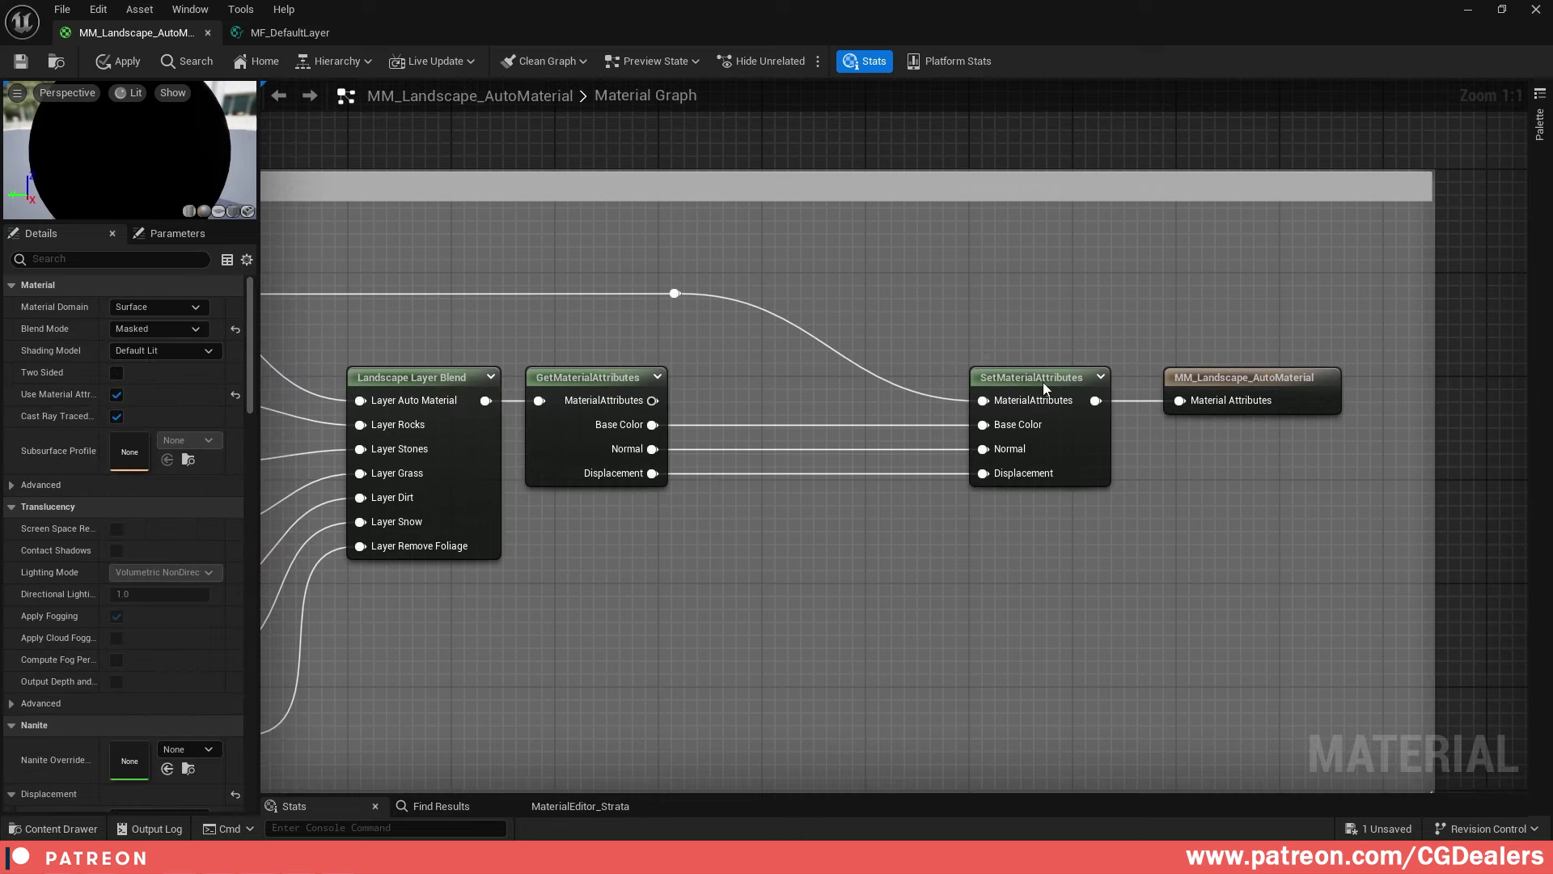
Add a trial SetMaterialAttributes node below the existing one in the Output group, and delete it
click(1044, 384)
right_click(992, 566)
text(set)
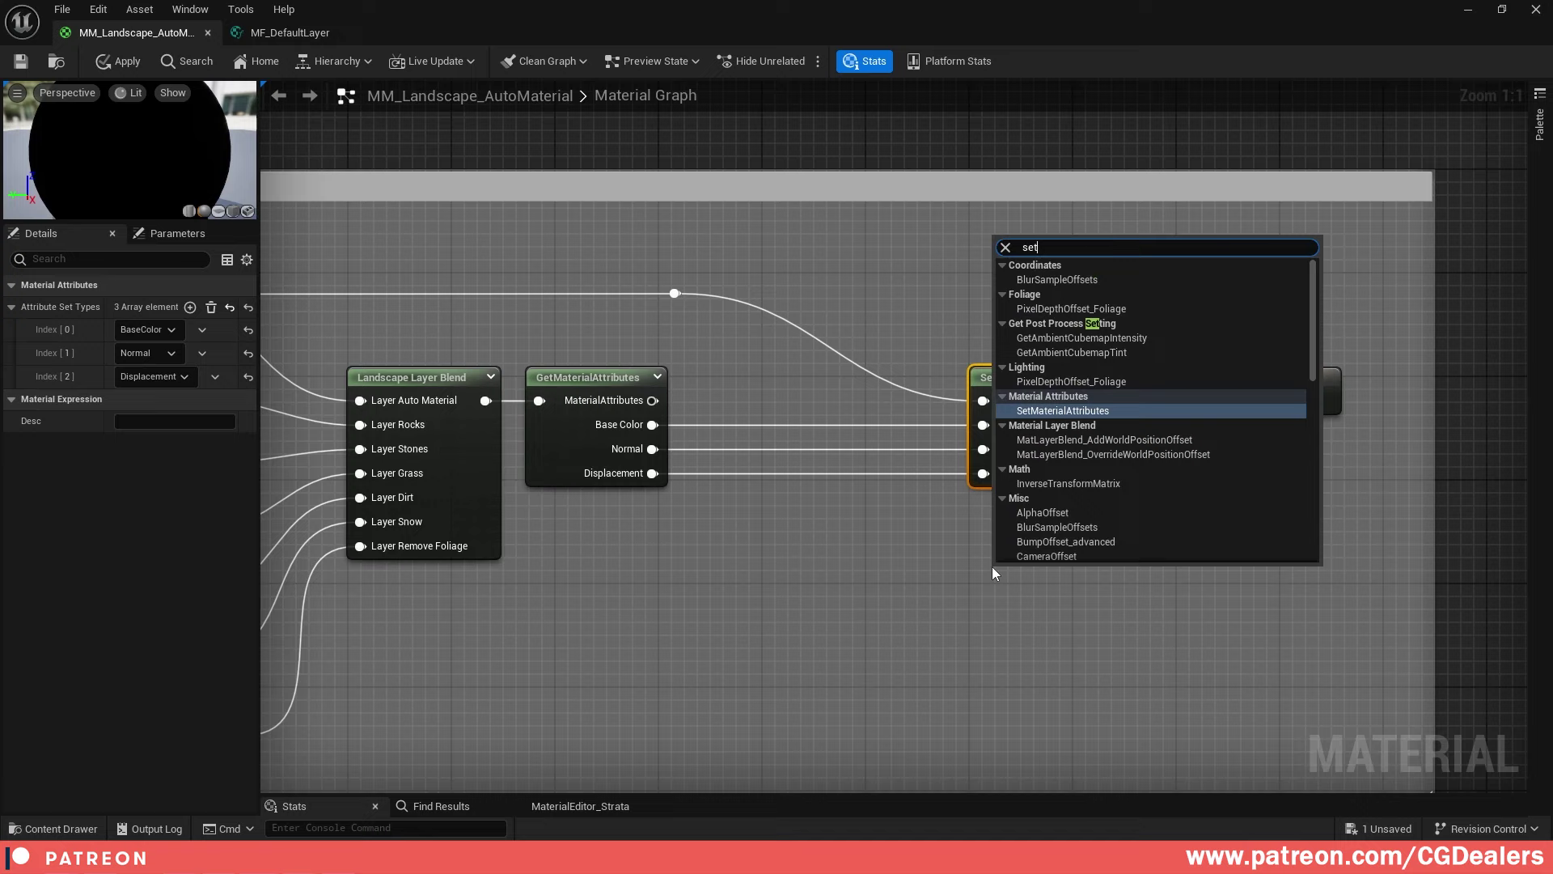
text(materi)
key(Return)
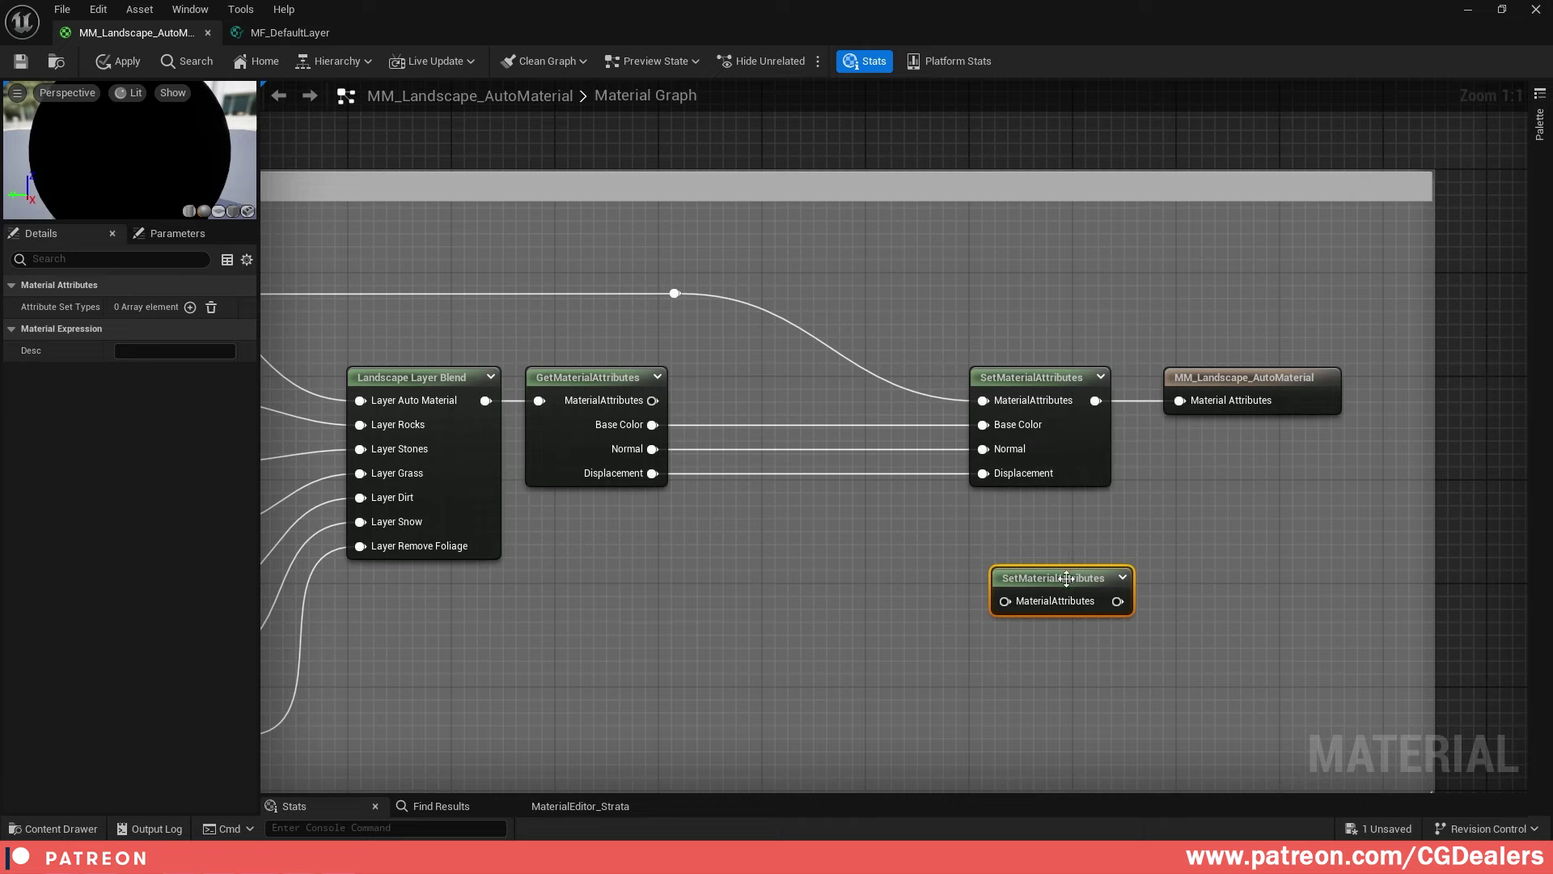
key(Delete)
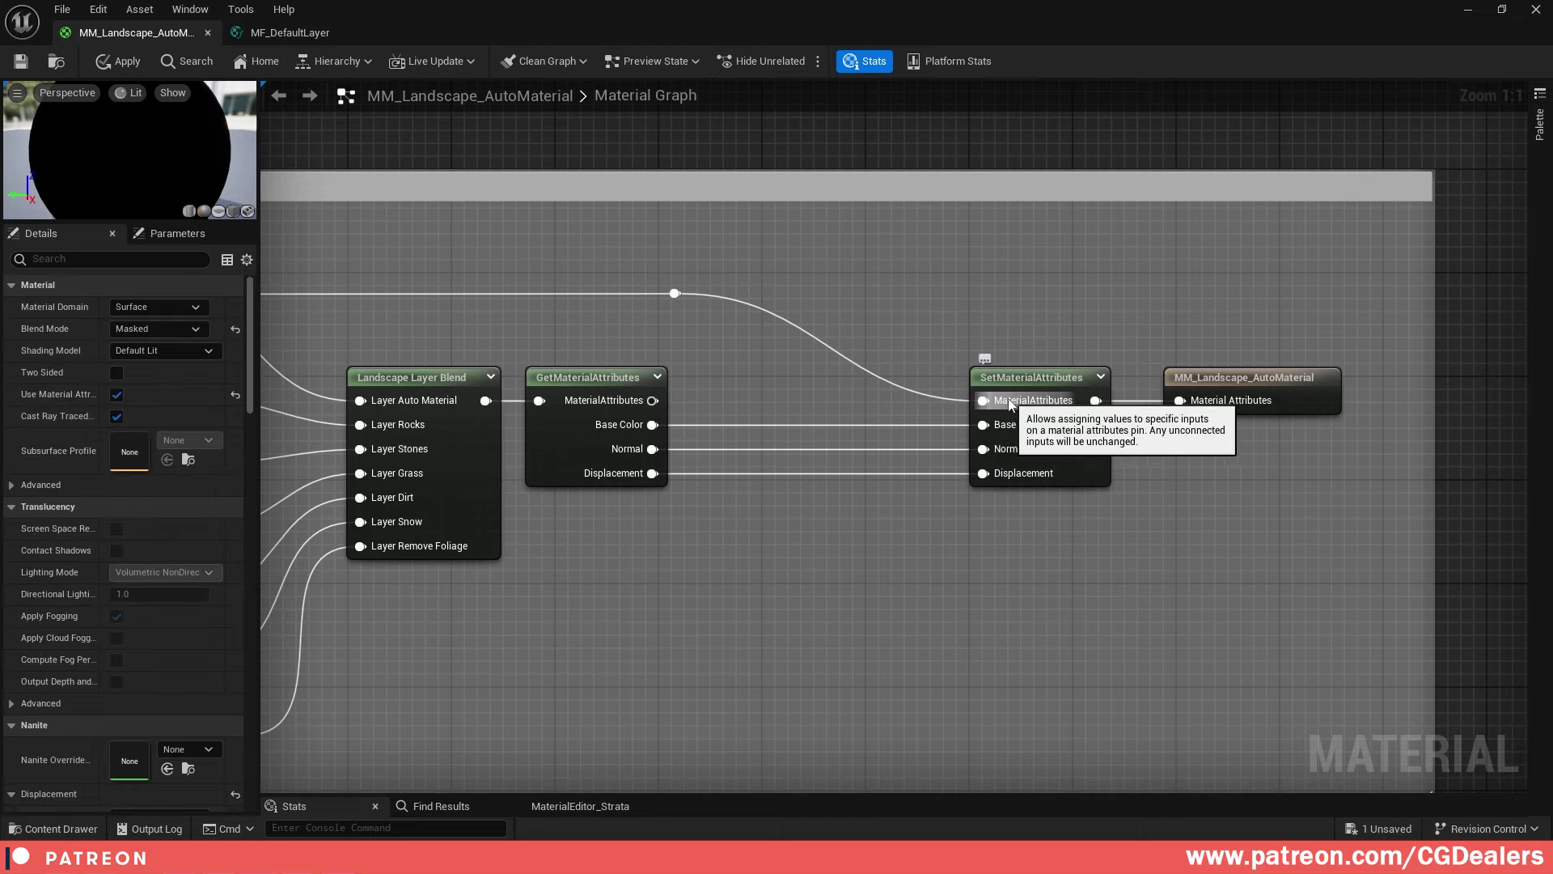
Examine the path from Landscape Material Final and RVT Final through SetMaterialAttributes to the MM_Landscape_AutoMaterial result node
right_drag(694, 337, 1204, 395)
right_drag(425, 360, 780, 369)
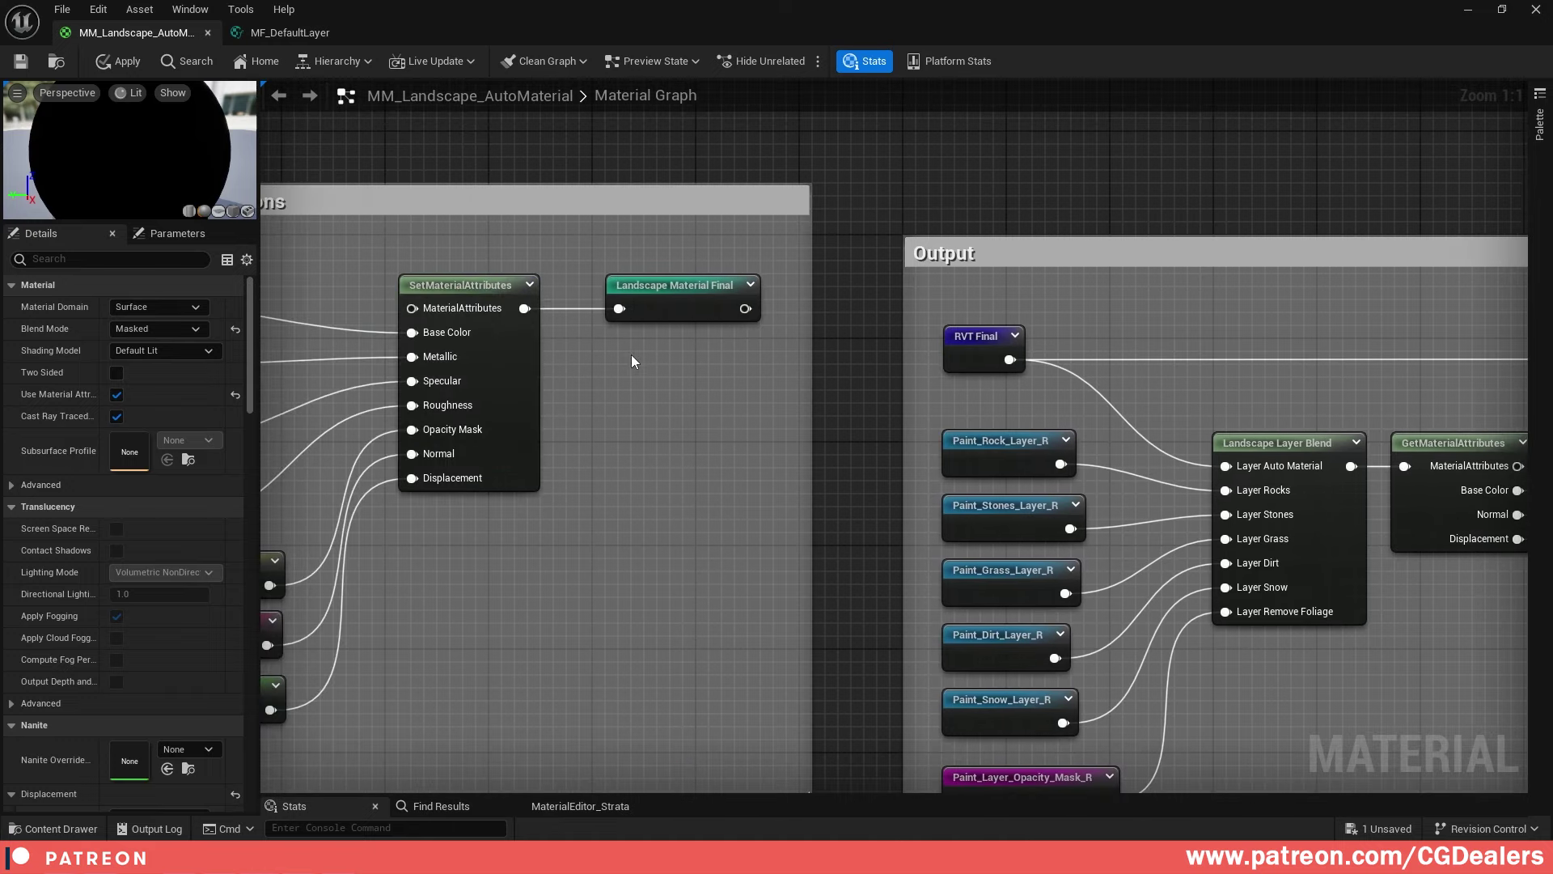
click(676, 285)
scroll(1106, 356, down, 2)
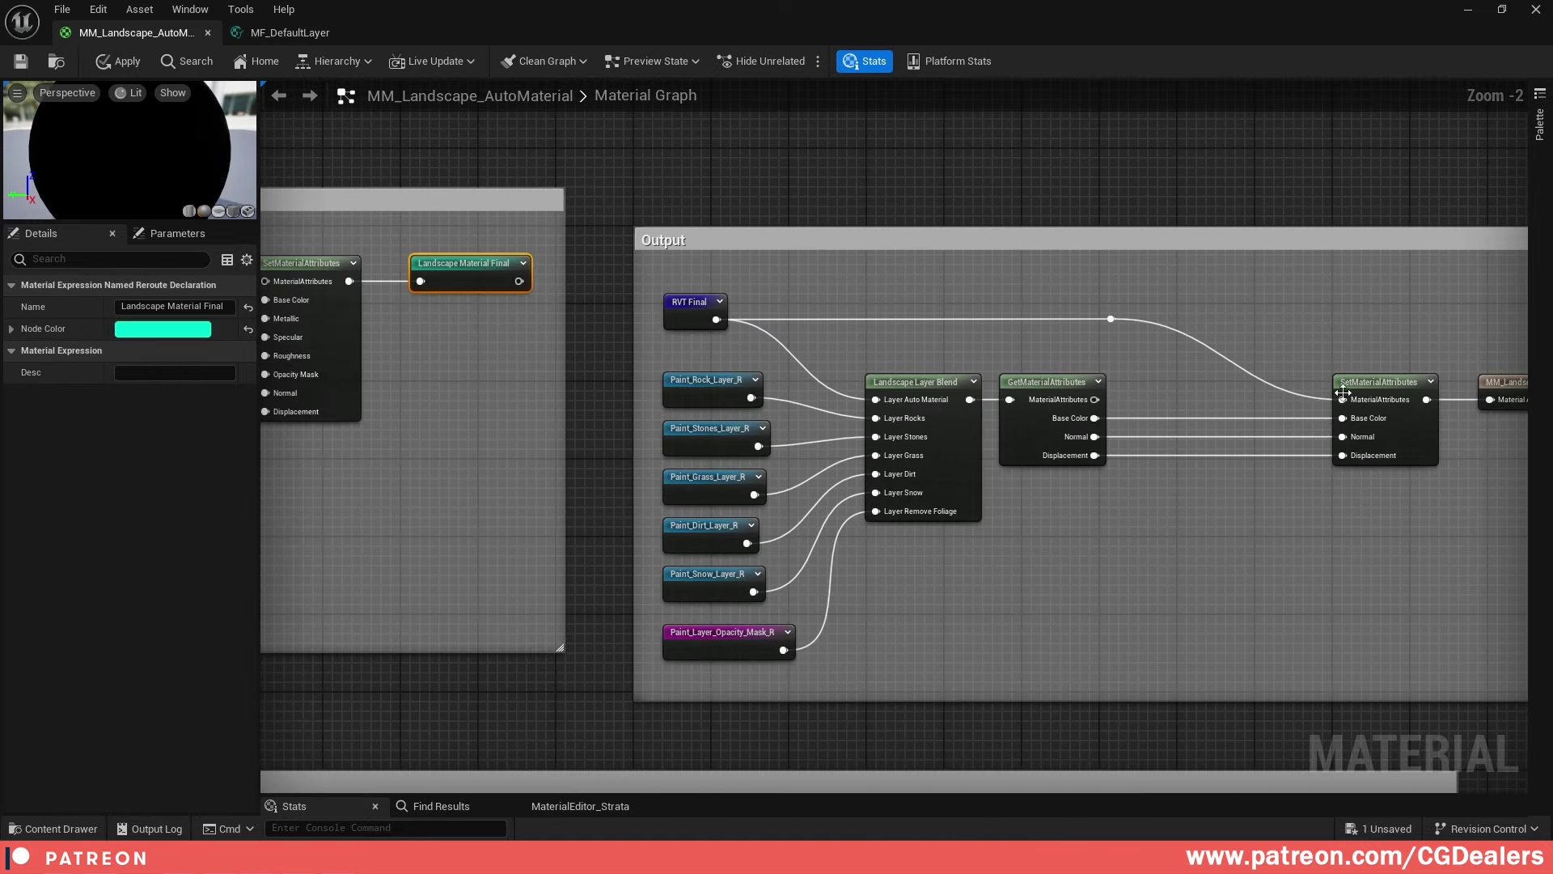
scroll(1244, 481, up, 2)
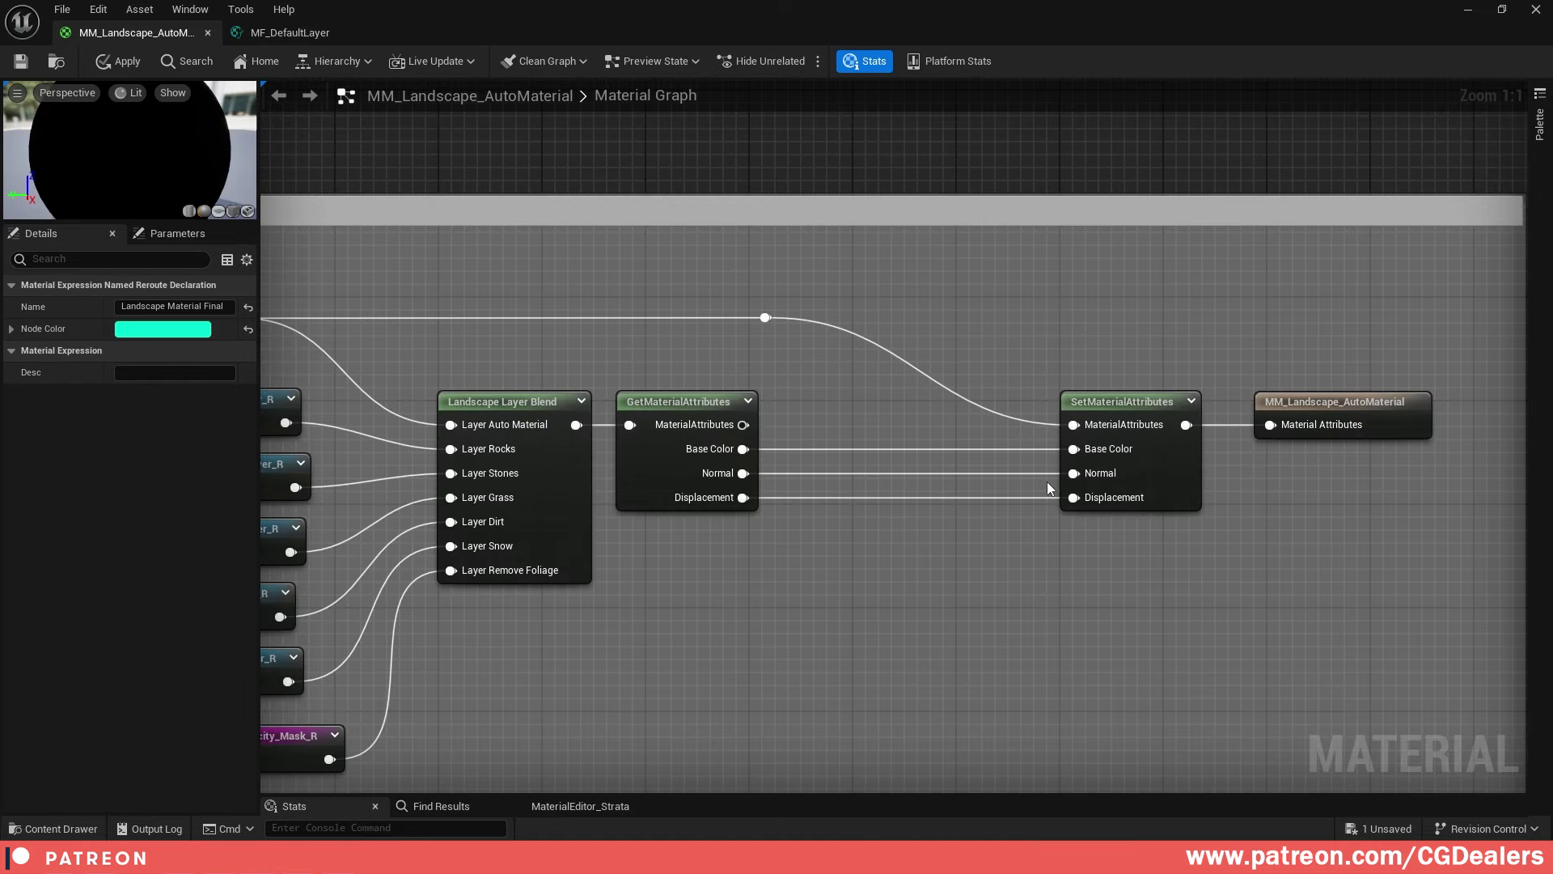
scroll(954, 562, down, 2)
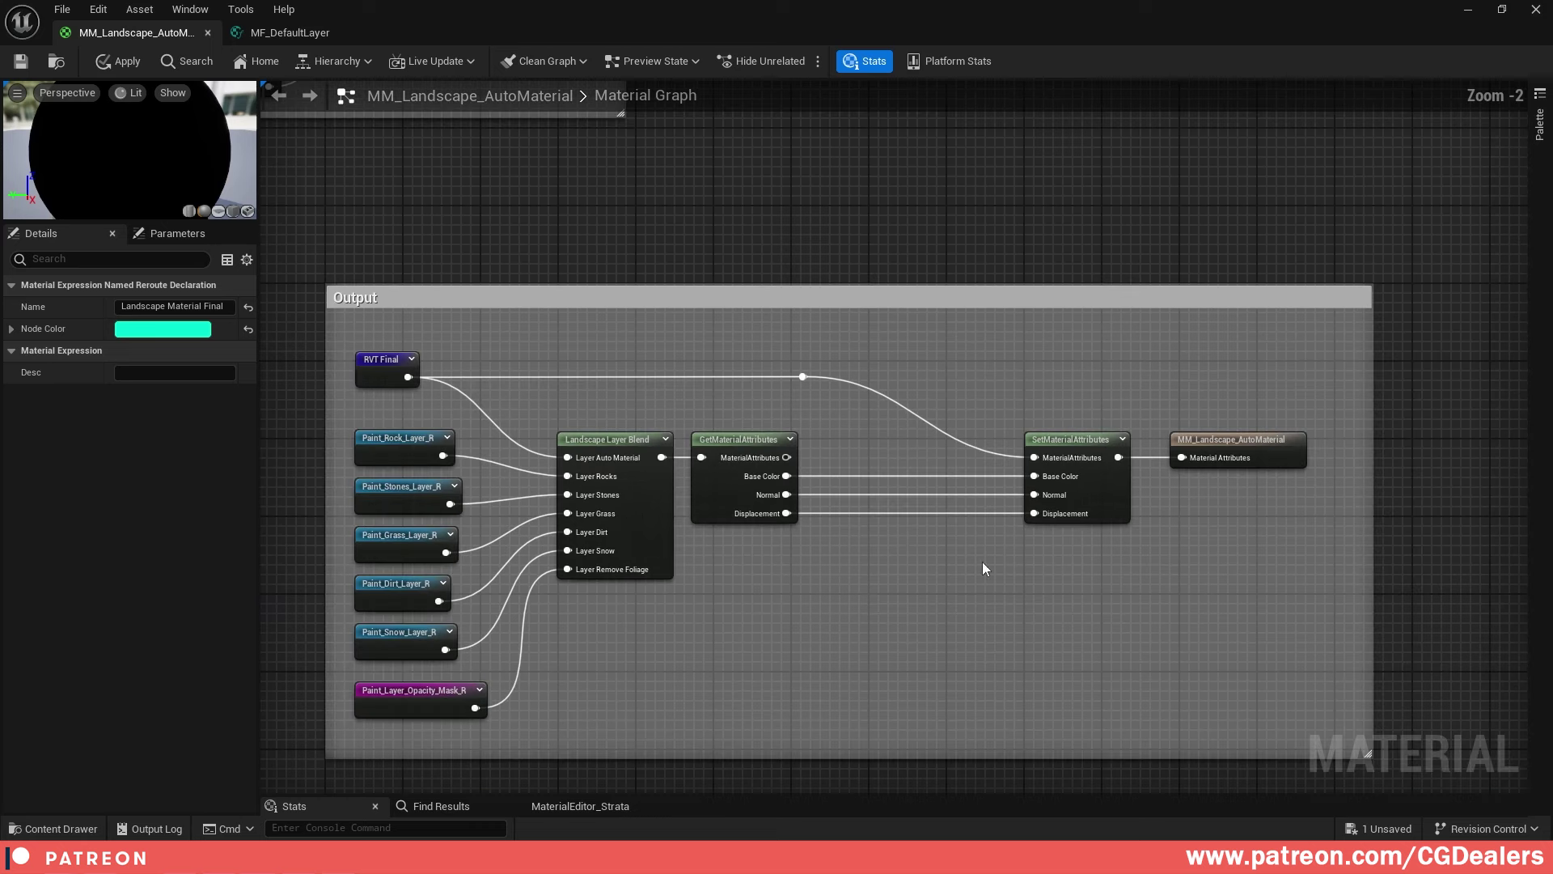
scroll(1201, 478, up, 2)
click(1228, 450)
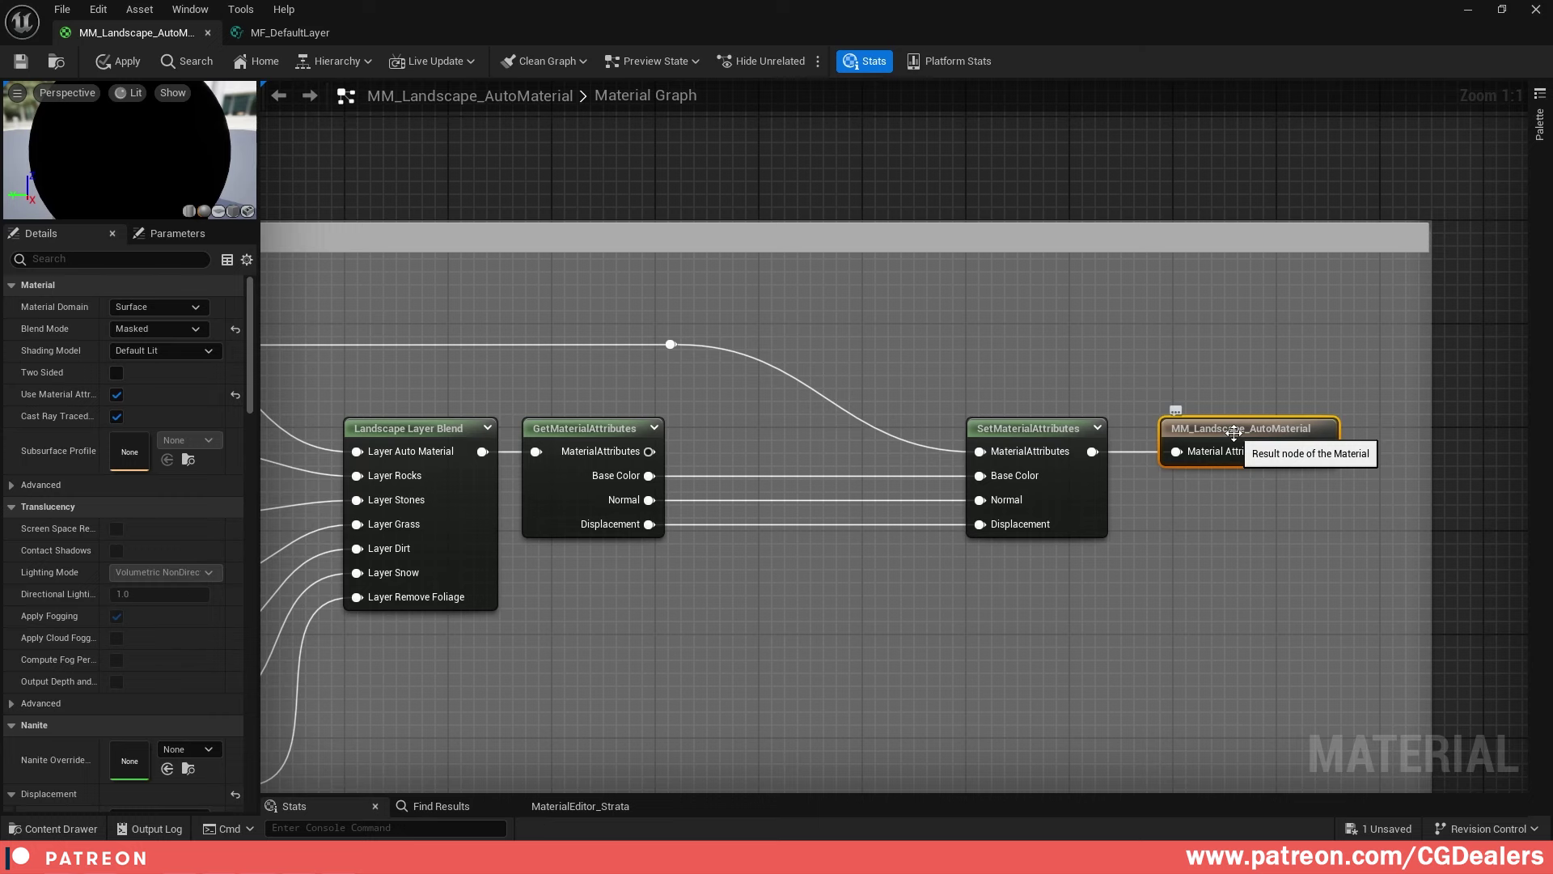
Examine the outputs of the Rock Layer's MF_DefaultLayer node and the displacement inputs of the MF_LayerBlend node
key(Home)
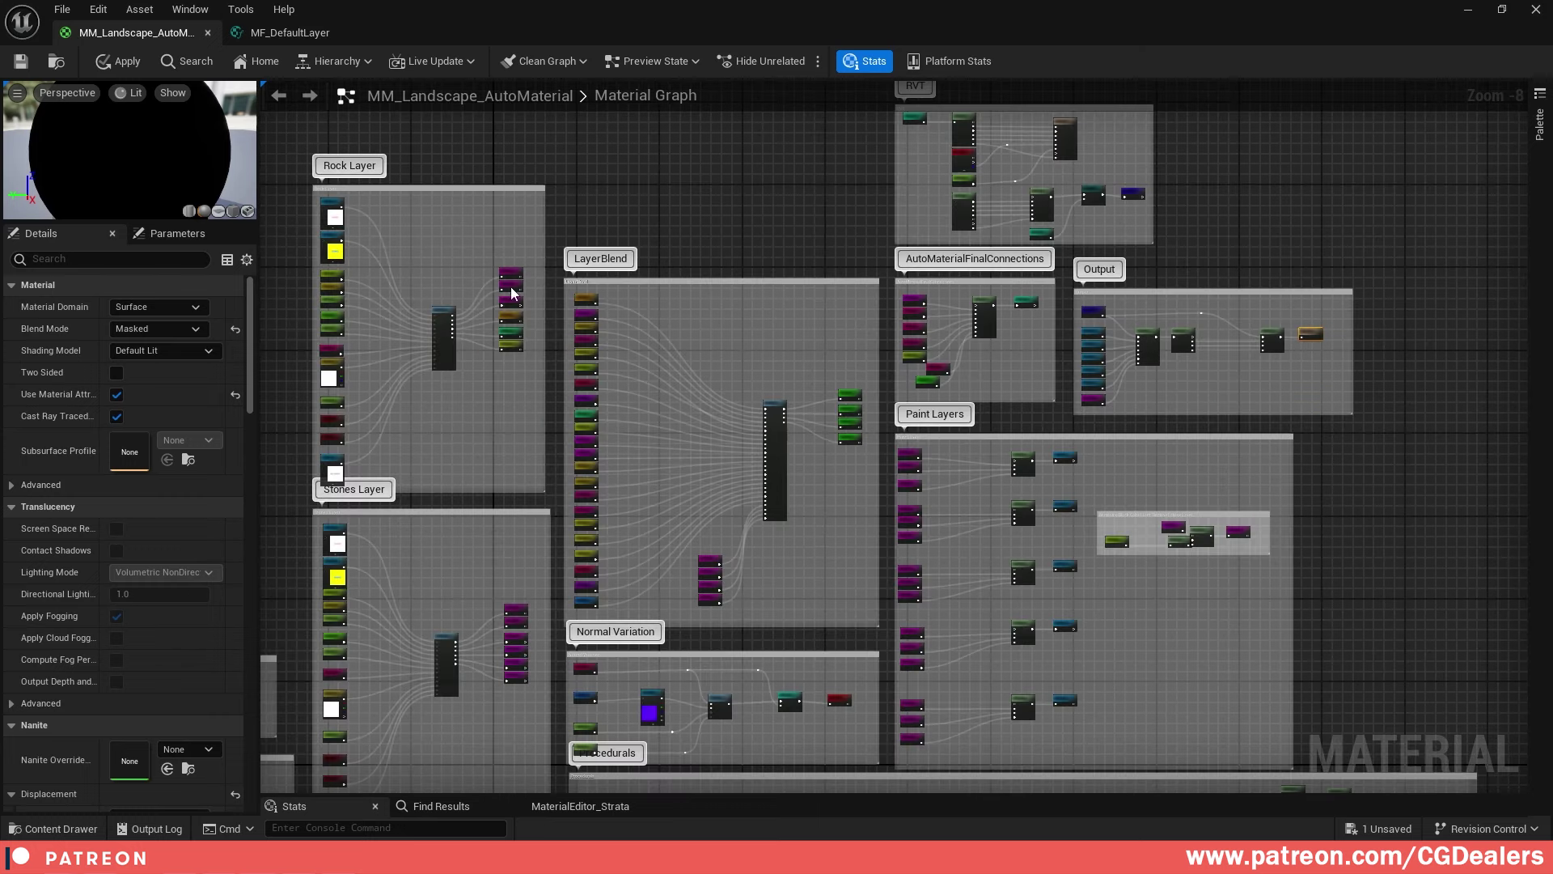
scroll(417, 444, up, 6)
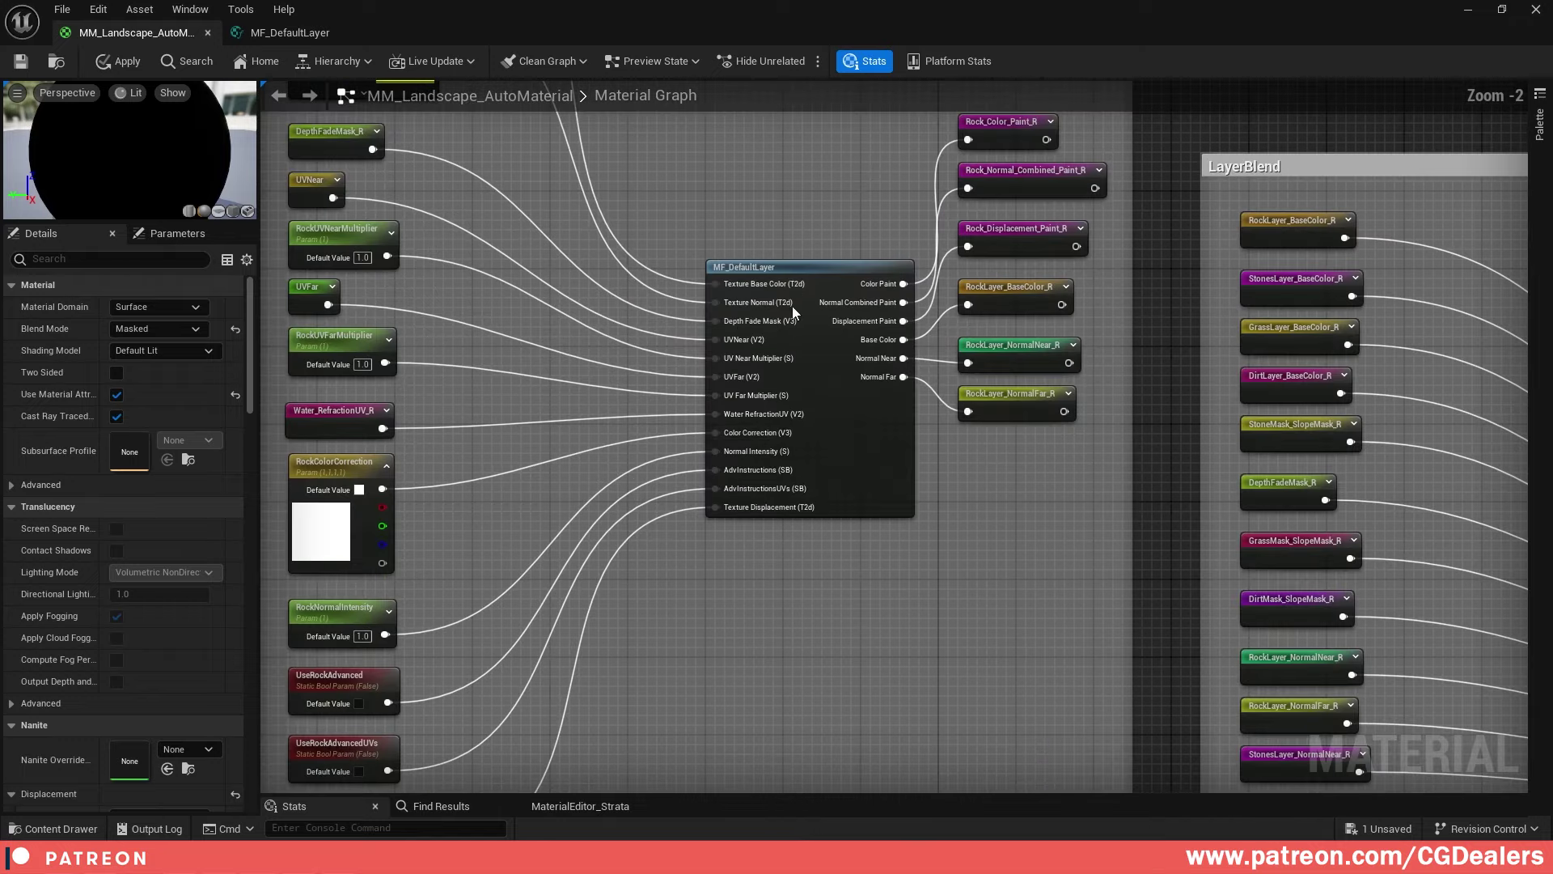
scroll(869, 411, down, 4)
scroll(944, 401, up, 4)
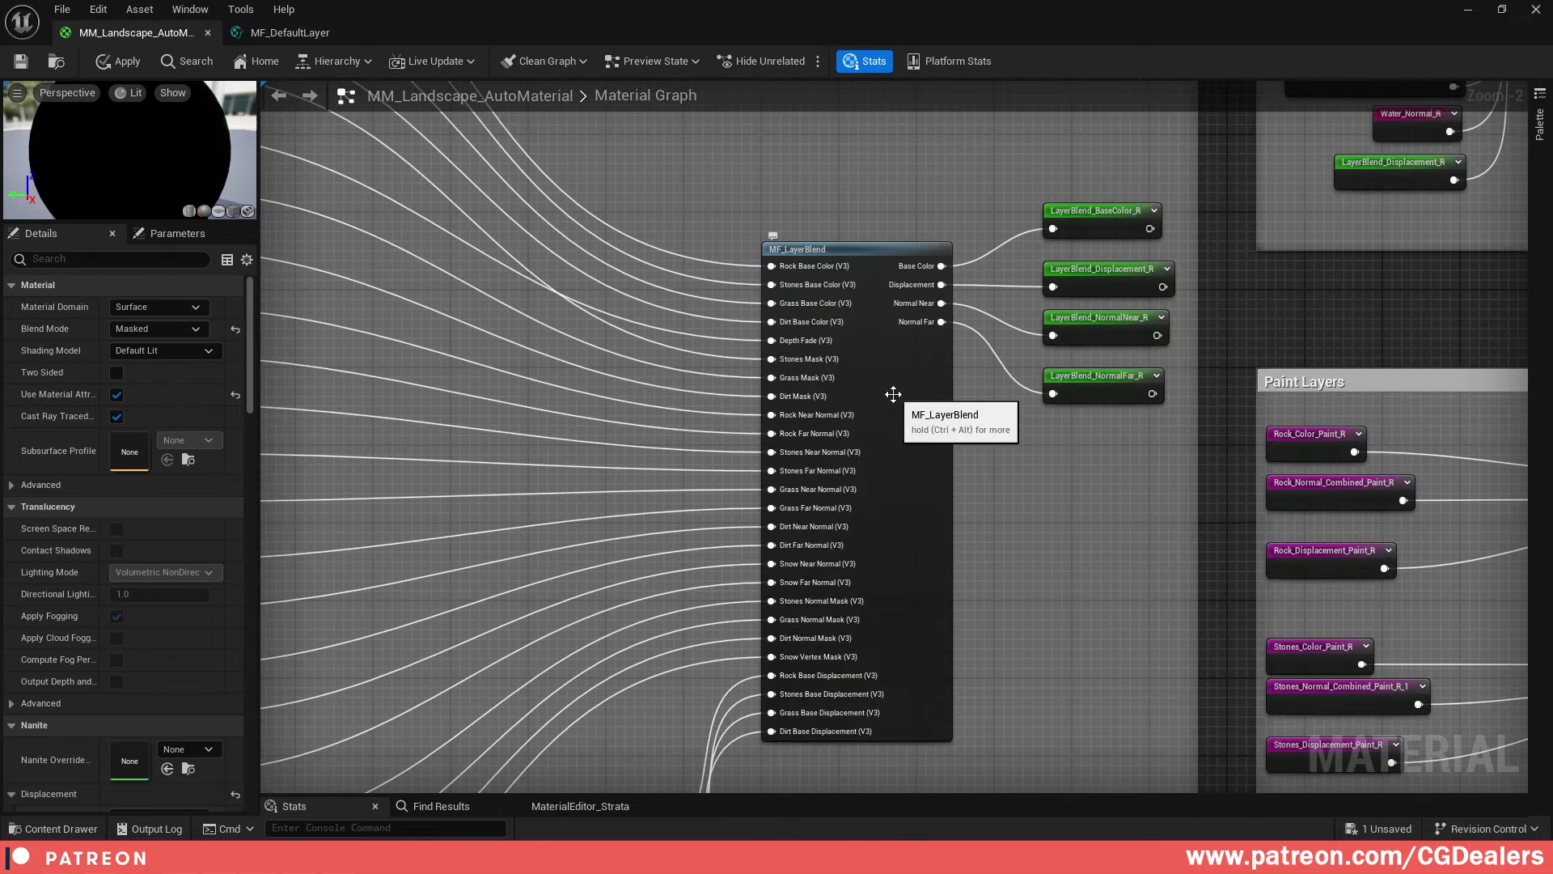
scroll(944, 451, down, 2)
scroll(832, 399, up, 3)
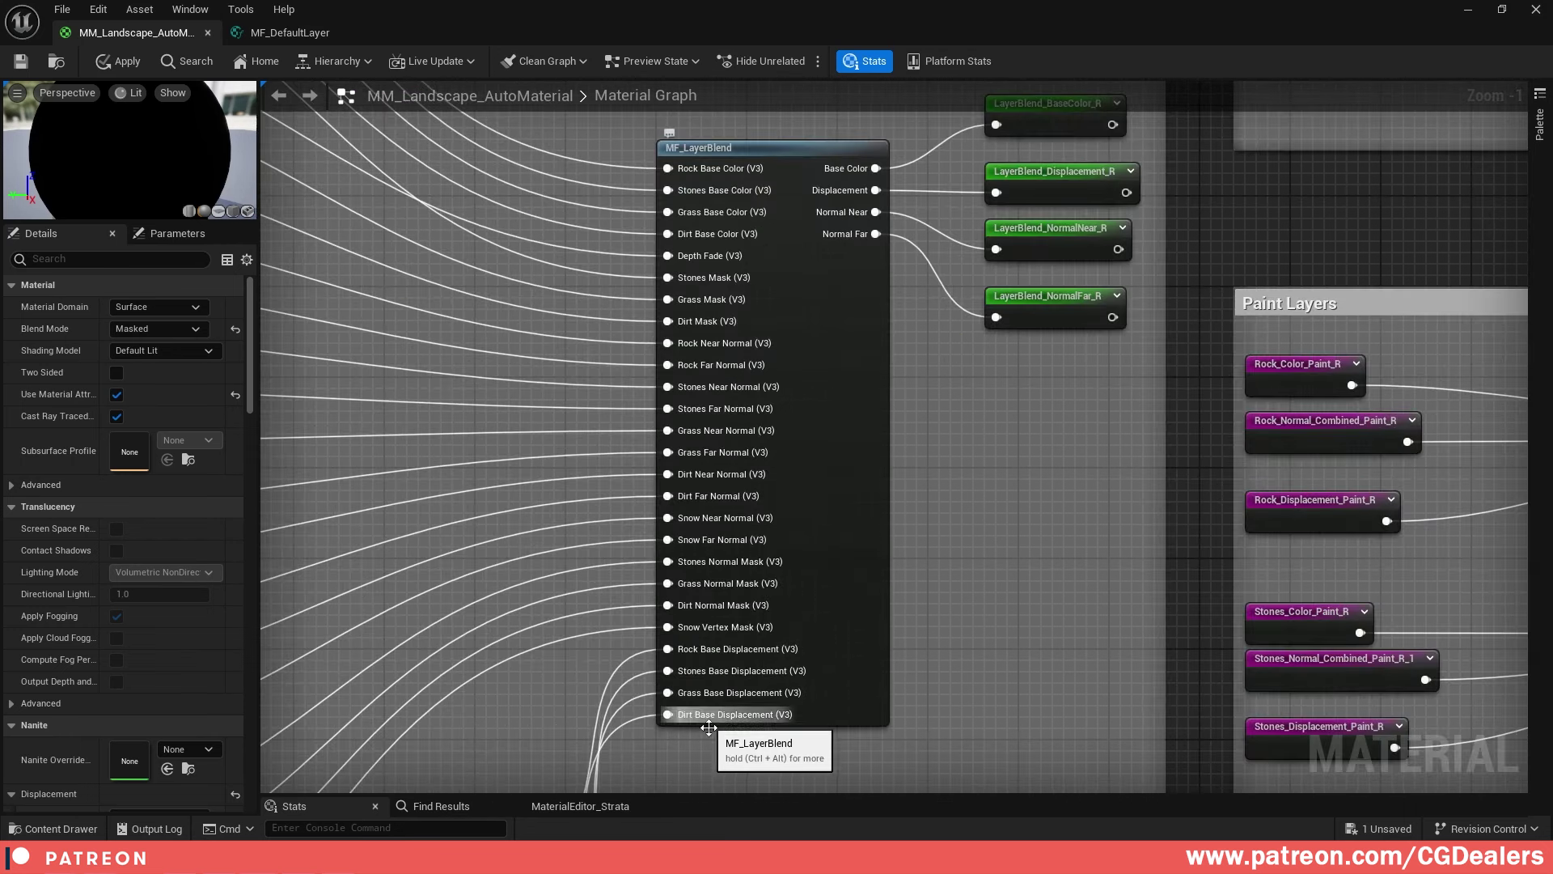
Open the MF_LayerBlend material function and examine the base color and mask inputs feeding its Lerp nodes
double_click(833, 475)
scroll(774, 348, up, 3)
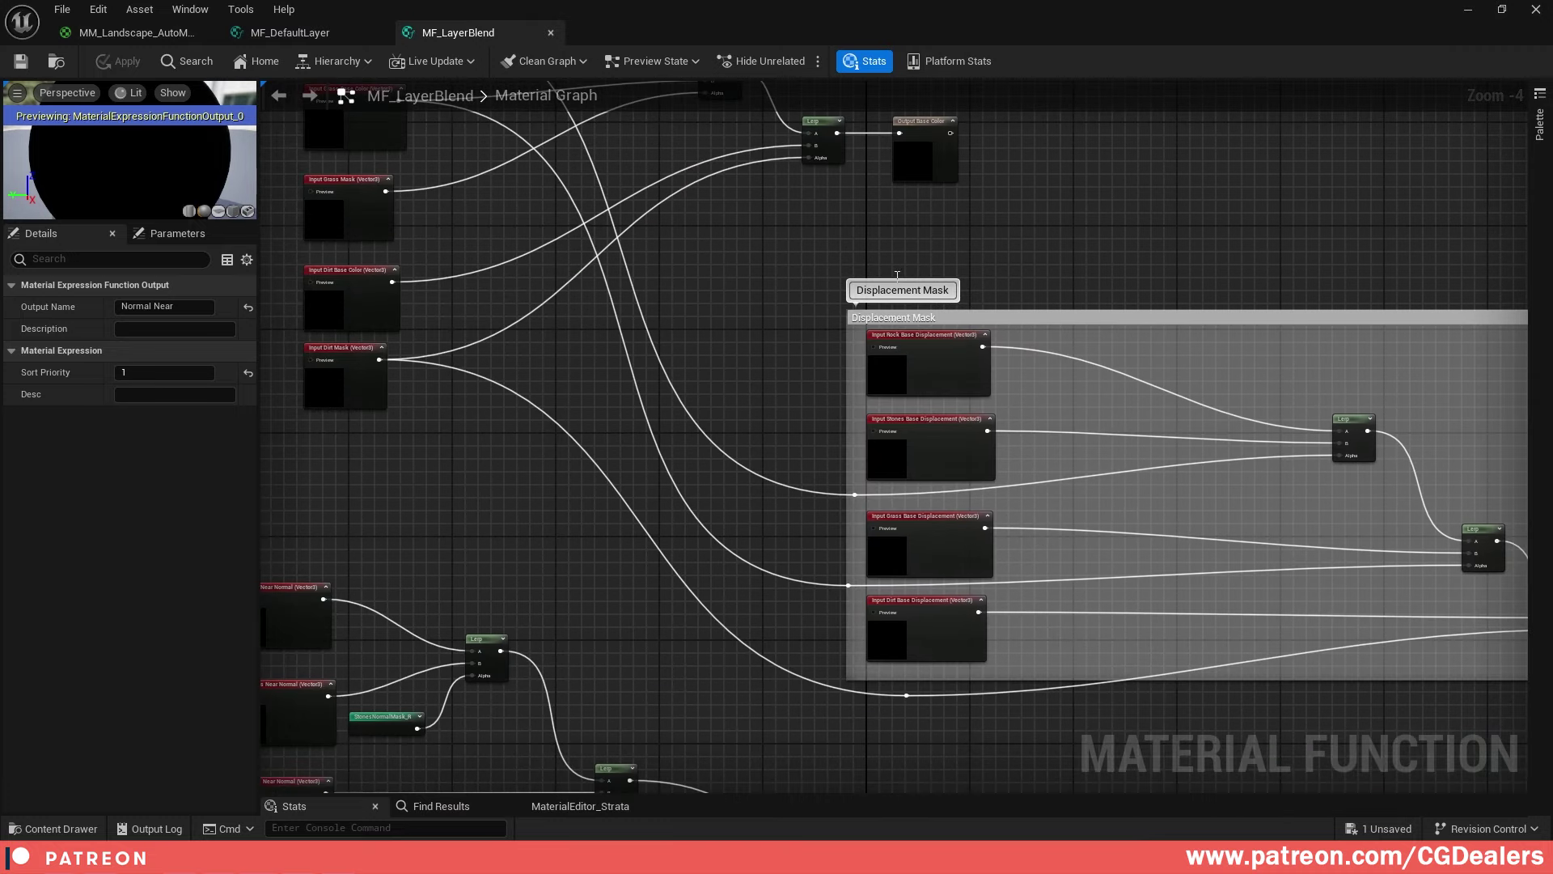
right_drag(890, 319, 887, 477)
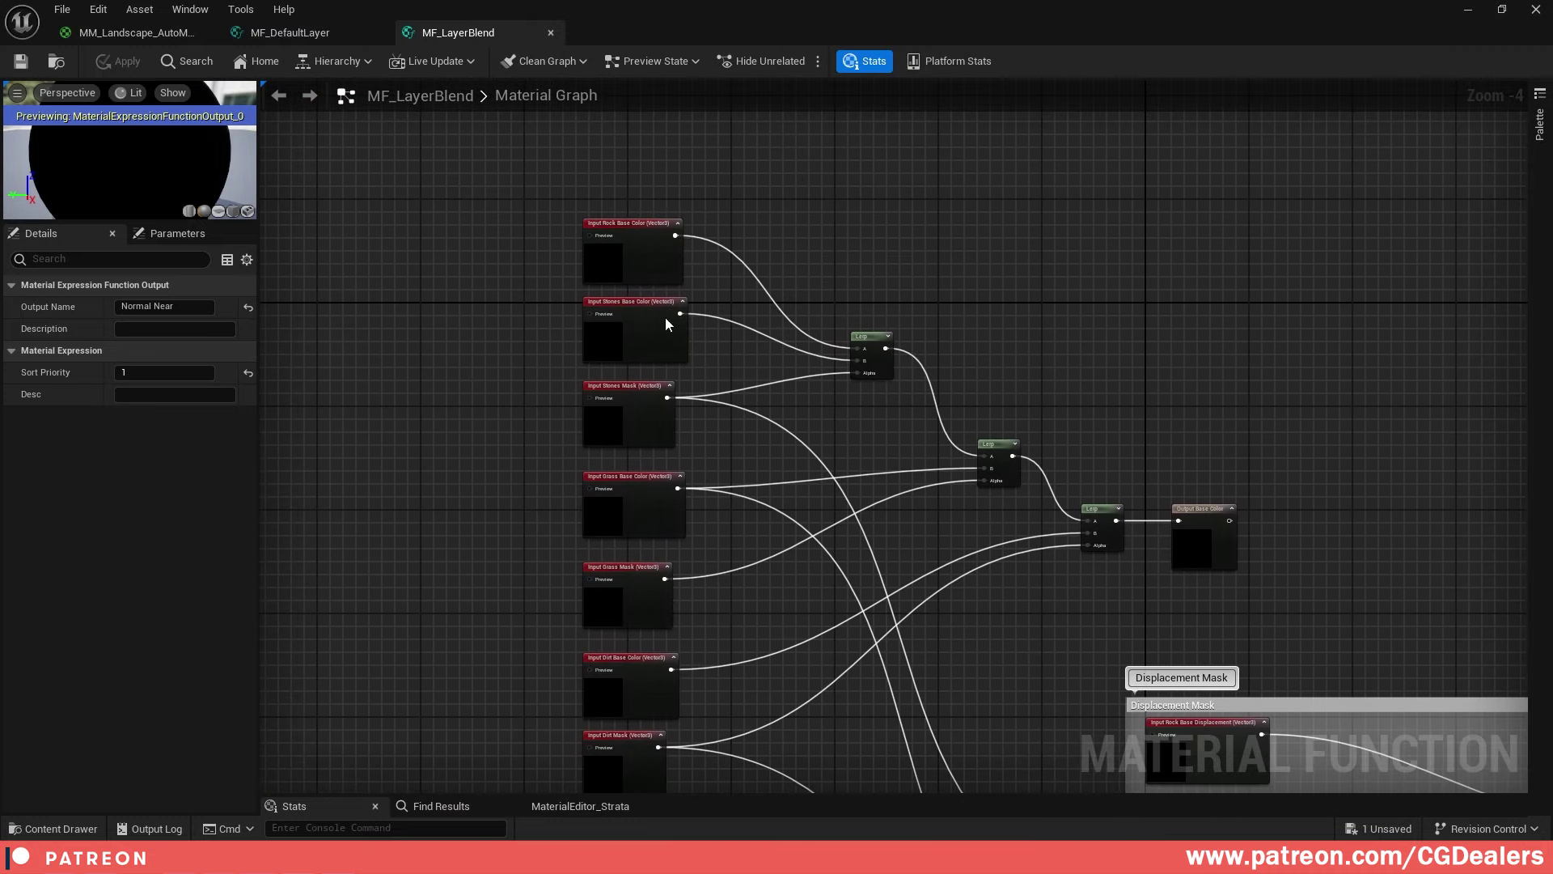
scroll(648, 319, up, 3)
scroll(684, 377, up, 1)
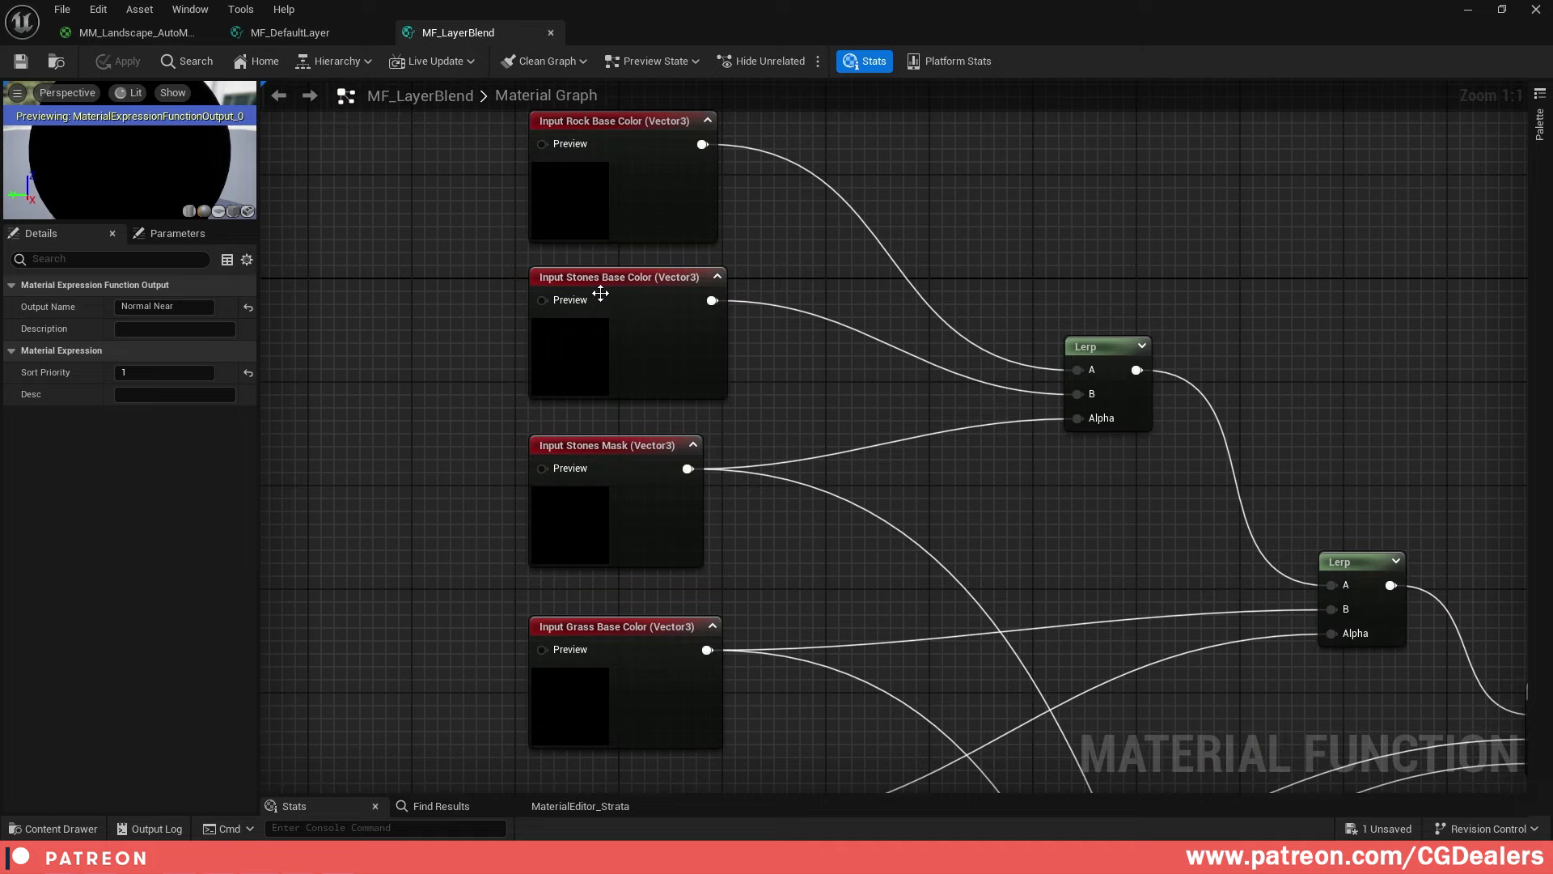
right_drag(664, 664, 569, 353)
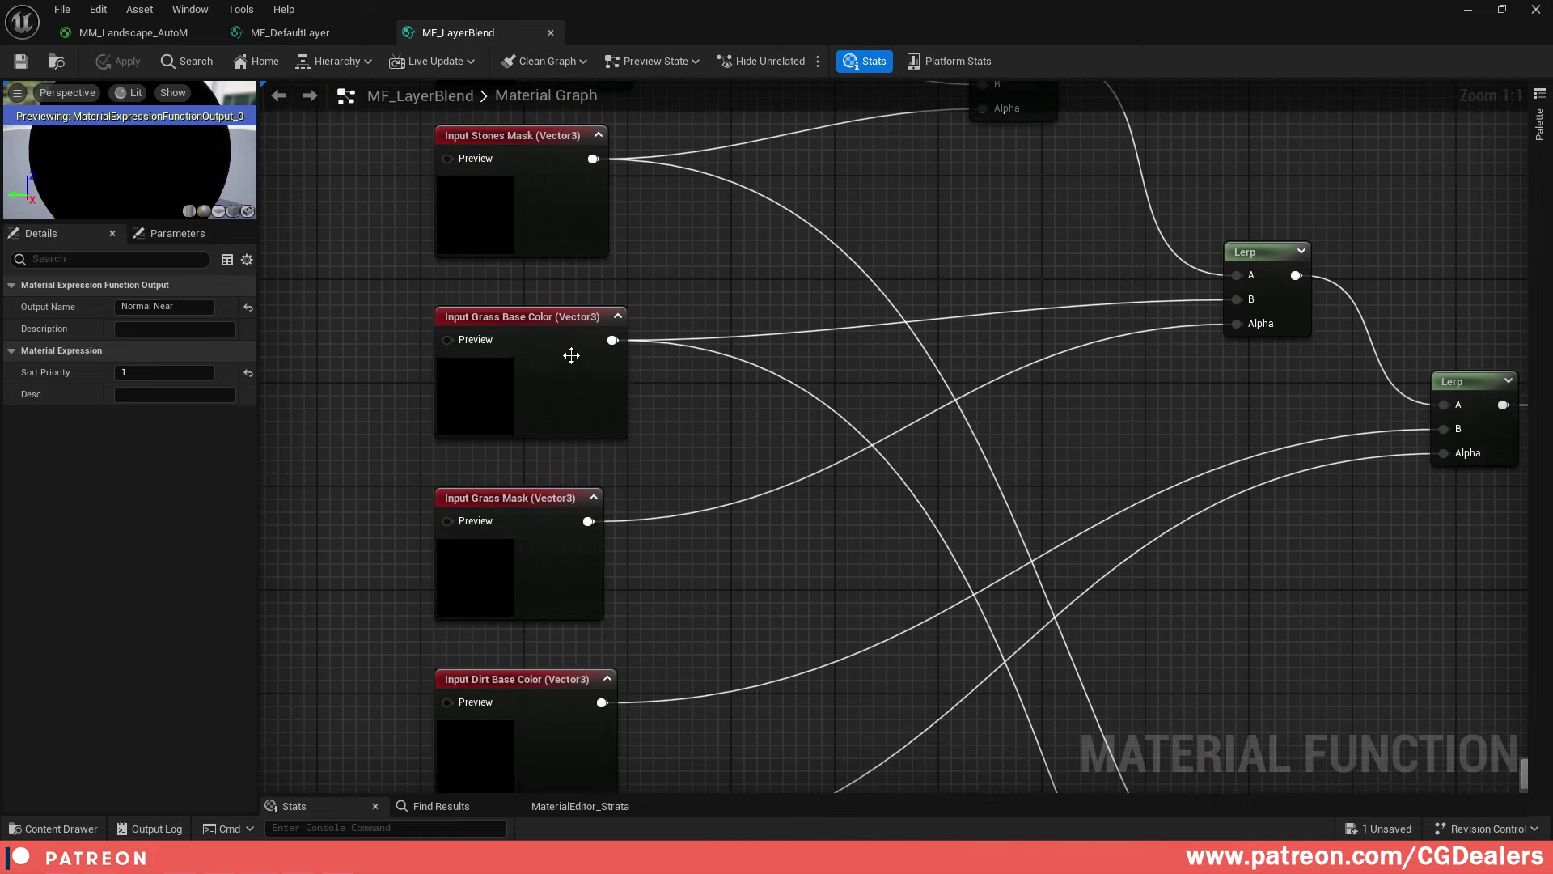
Inspect the properties of the Rock, Stones, Grass and Dirt Base Displacement inputs in the Displacement Mask group
scroll(702, 429, down, 3)
right_drag(939, 510, 704, 242)
right_drag(1146, 467, 846, 335)
scroll(846, 335, up, 2)
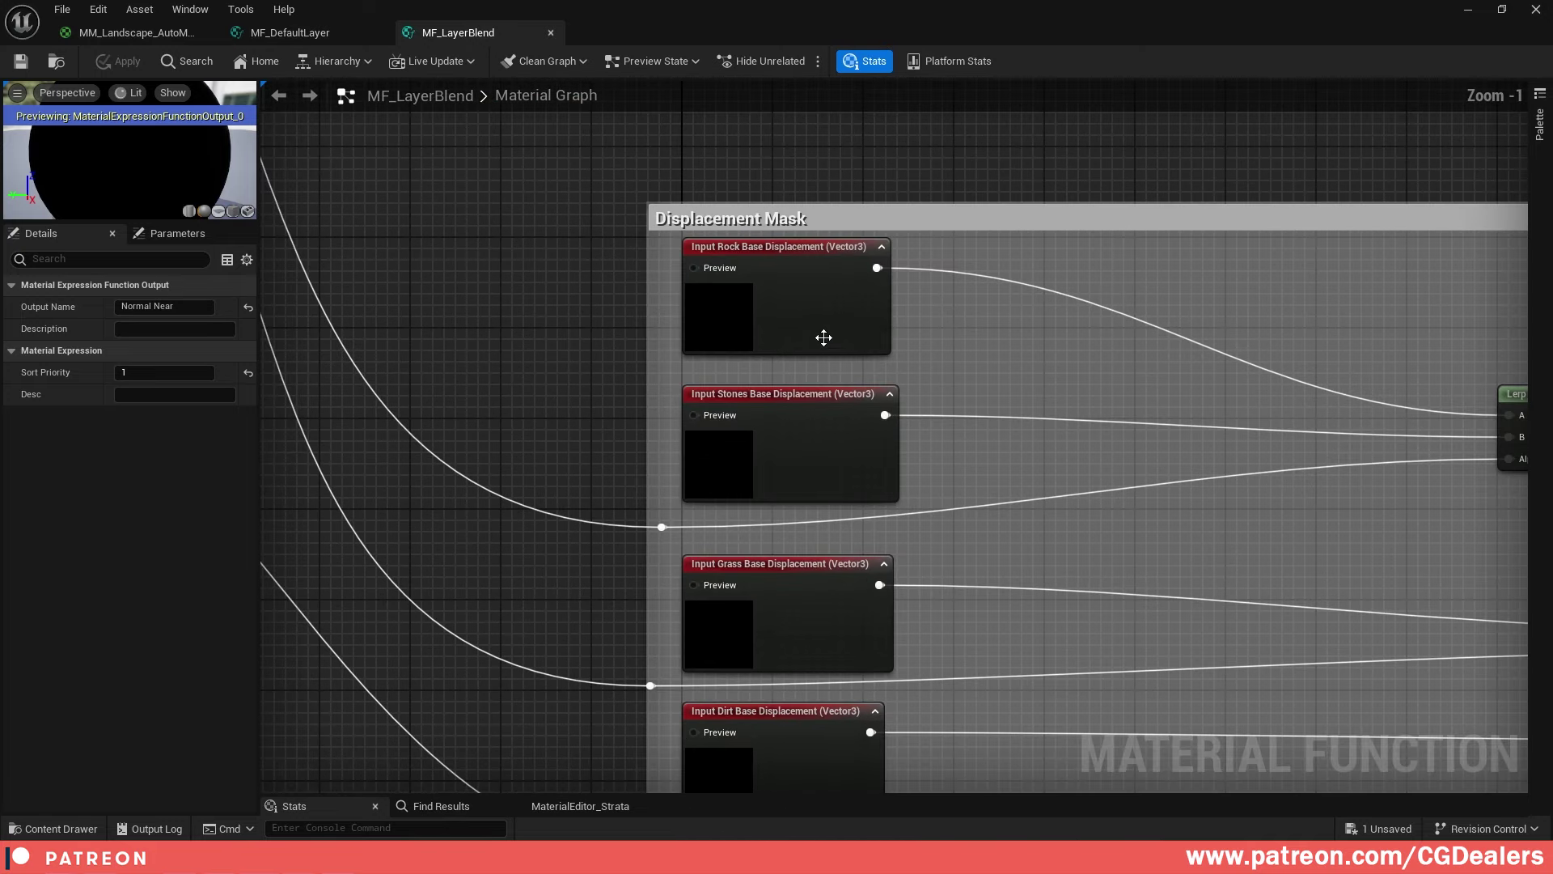
click(753, 254)
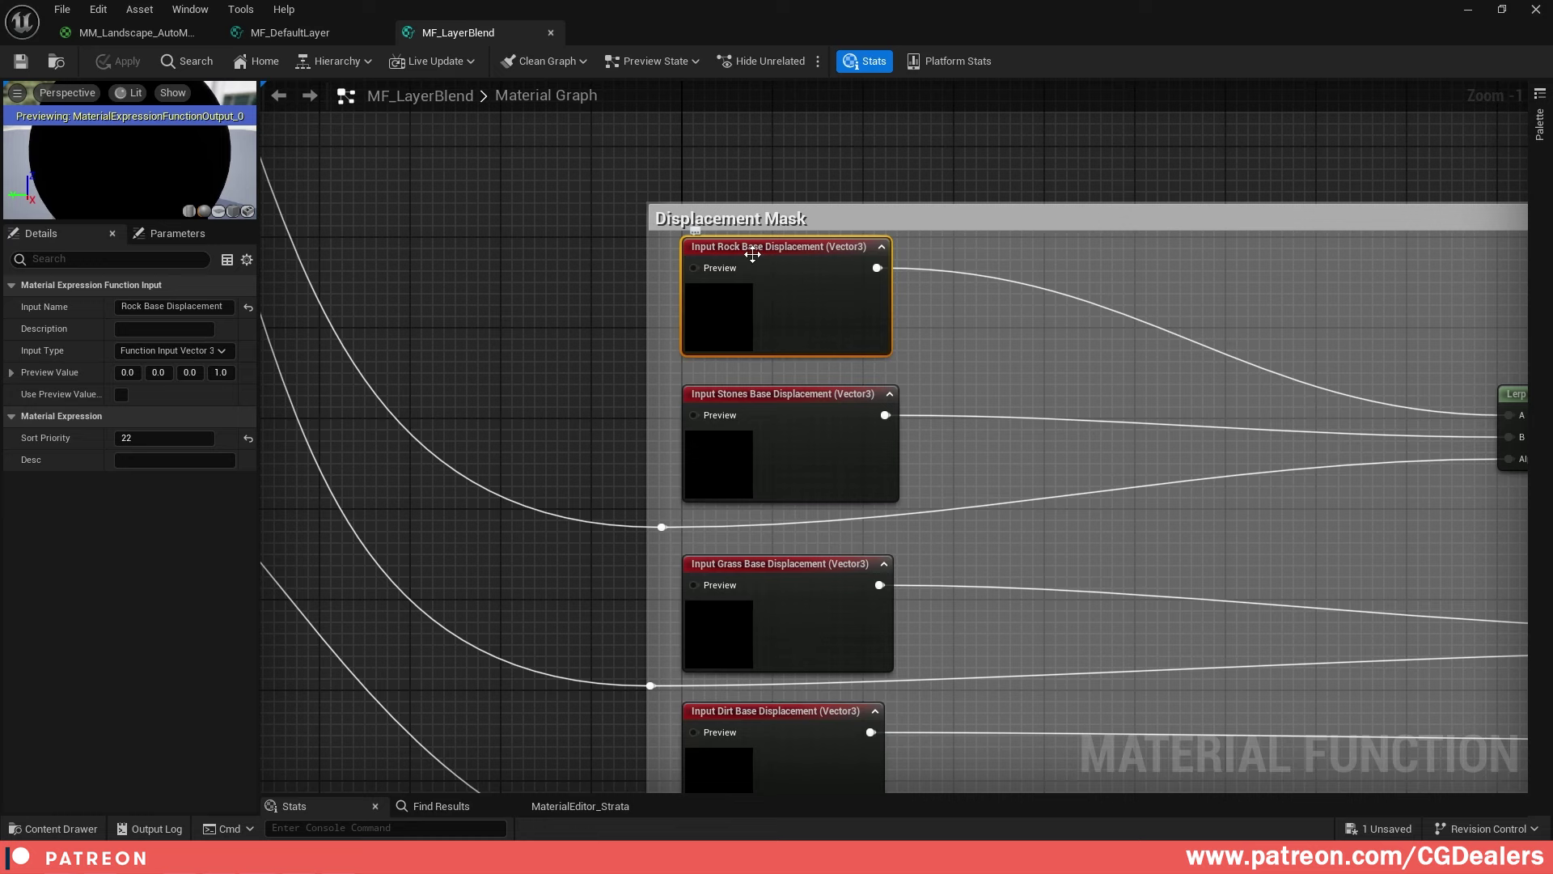
click(859, 449)
click(858, 593)
right_drag(1009, 679, 979, 416)
click(822, 512)
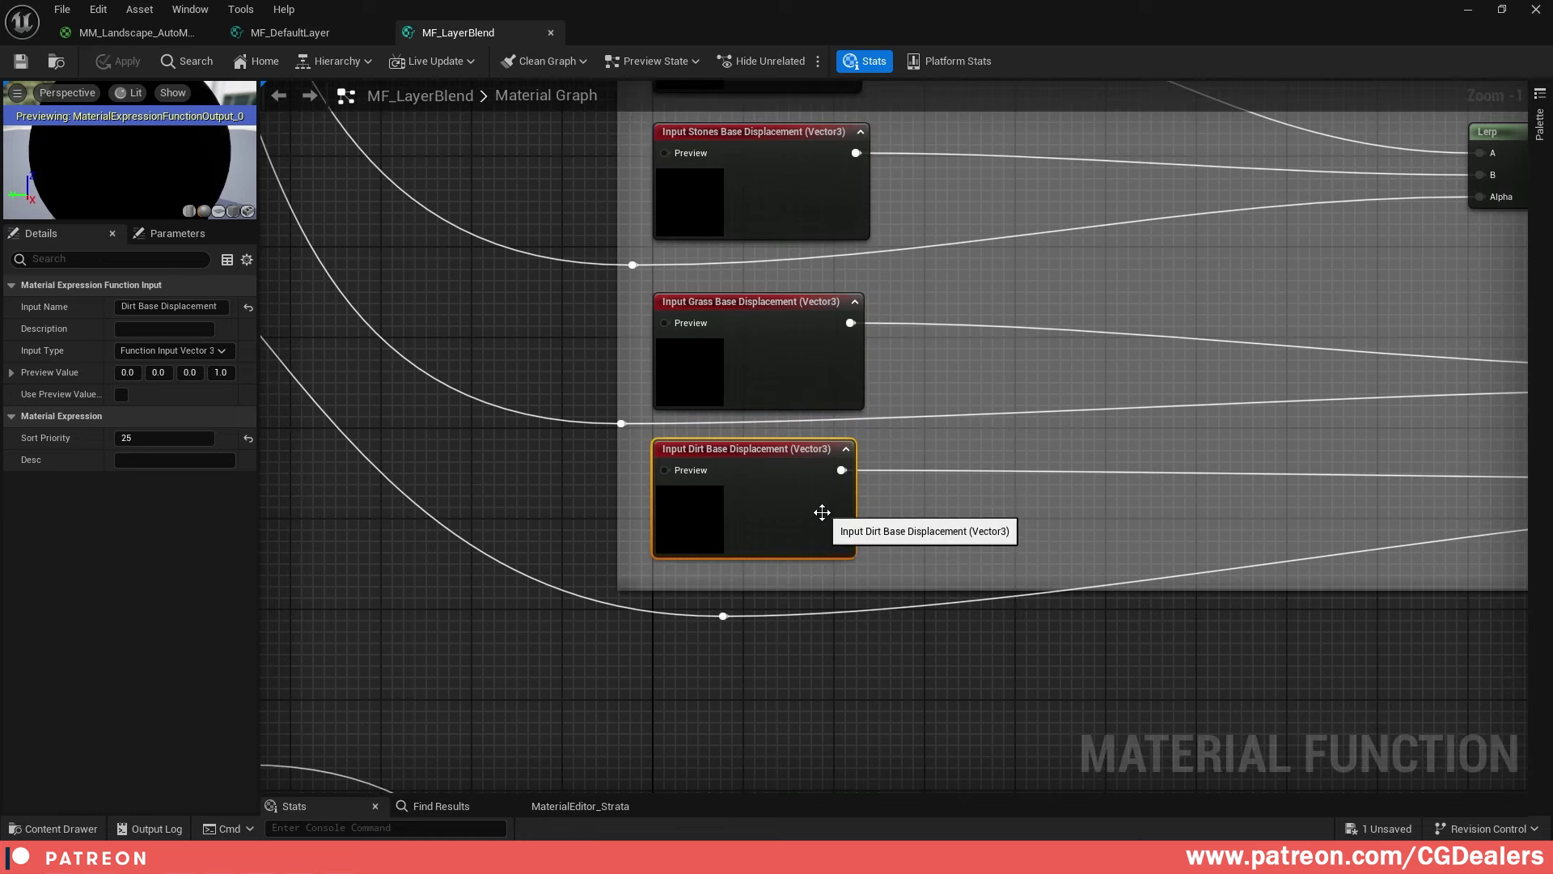
Inspect the sort priority of the Rock, Stones, Grass and Dirt Base Displacement inputs
right_drag(936, 361, 954, 645)
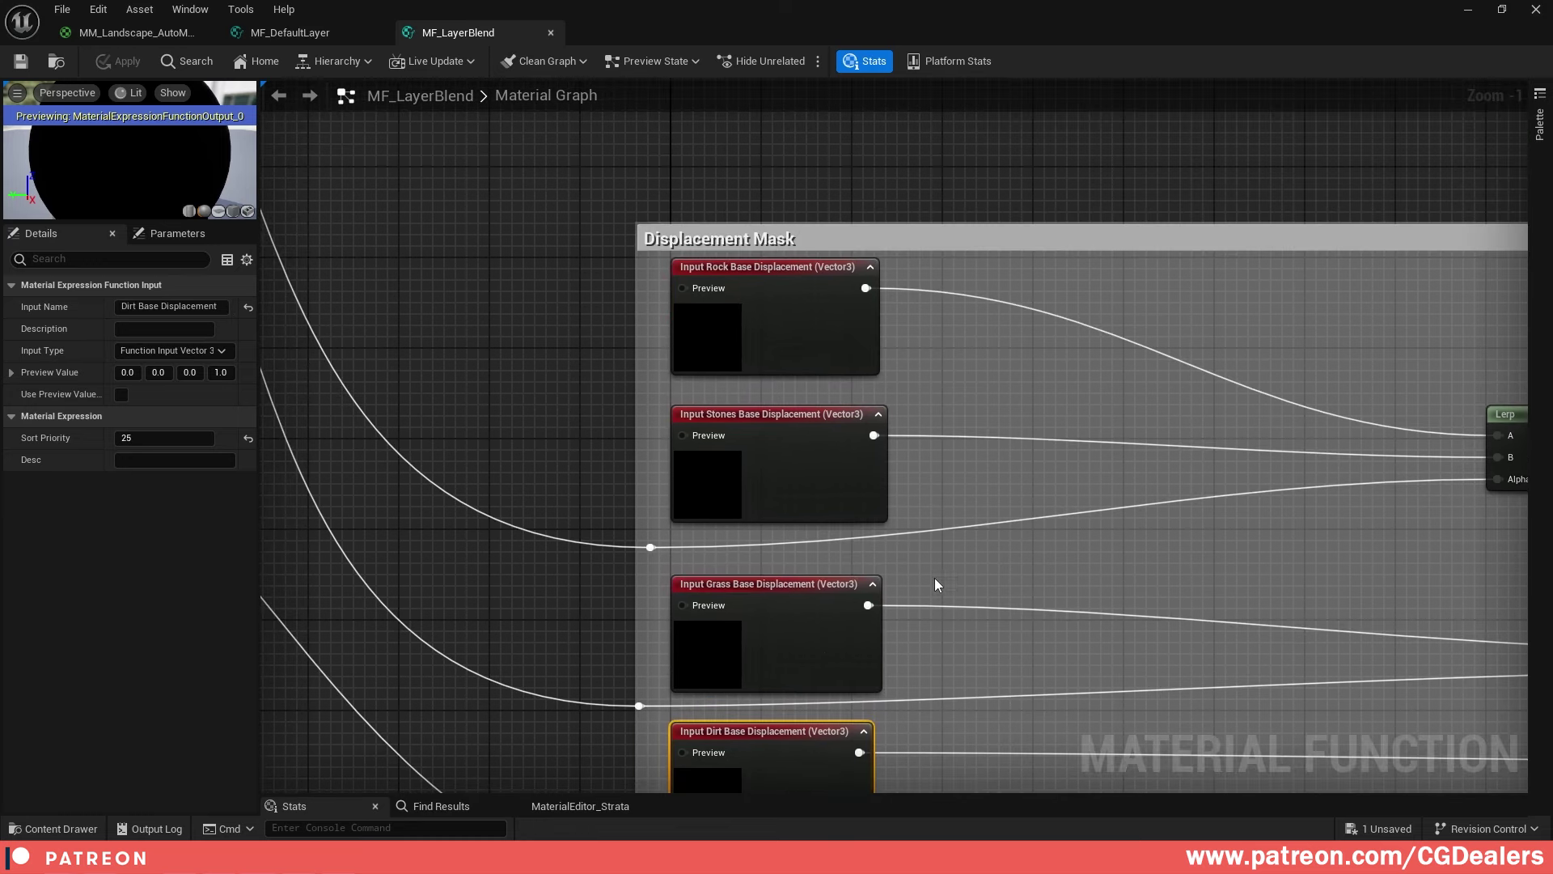
right_drag(934, 577, 1100, 770)
click(884, 469)
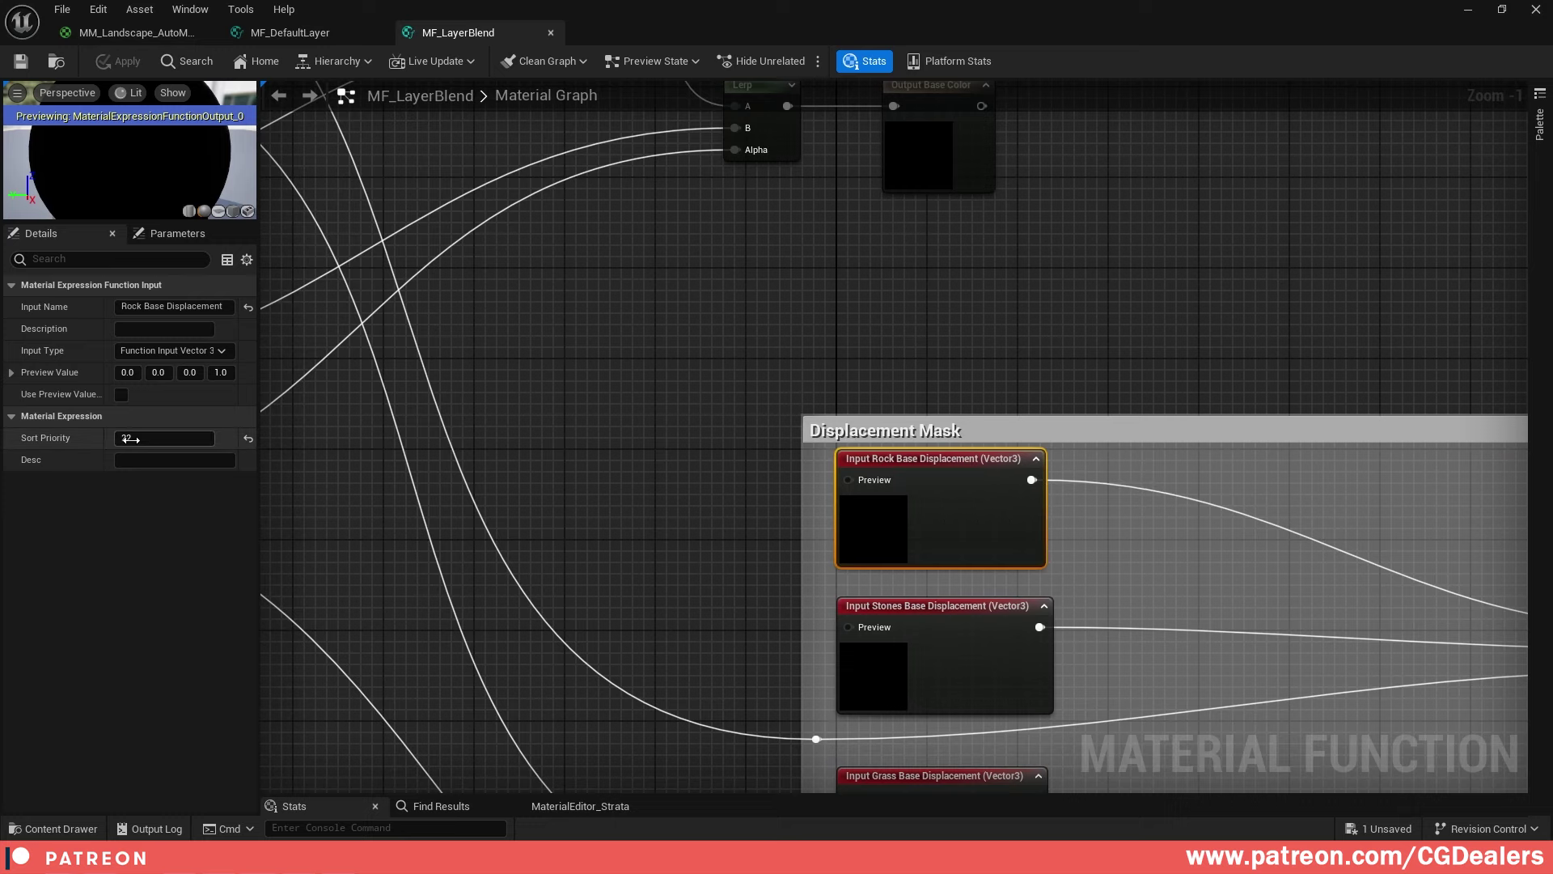
right_drag(705, 584, 619, 266)
click(826, 340)
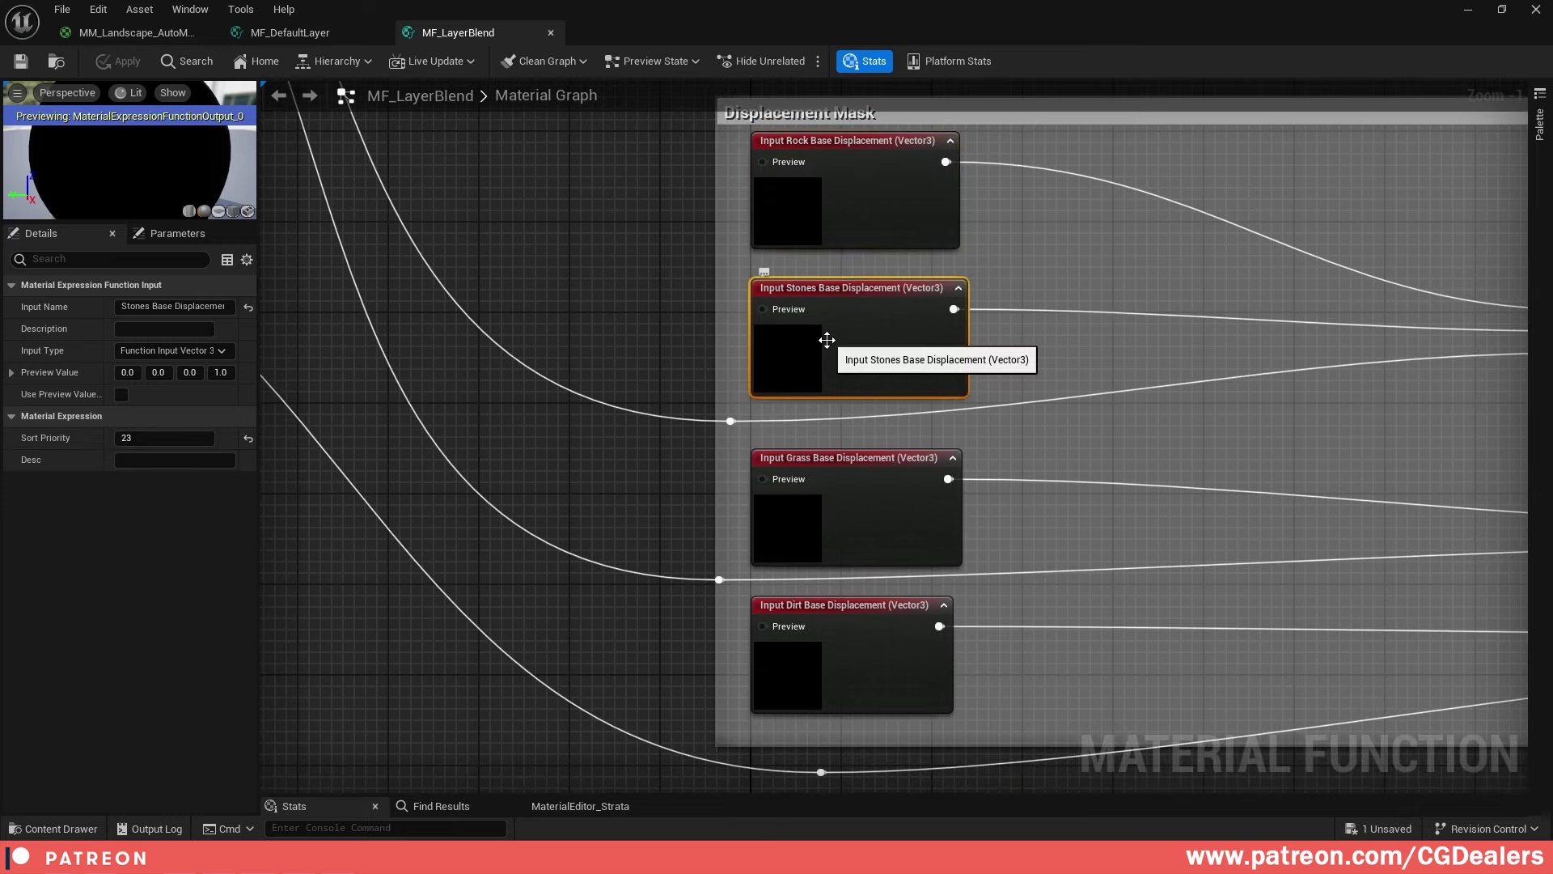
click(868, 530)
click(888, 656)
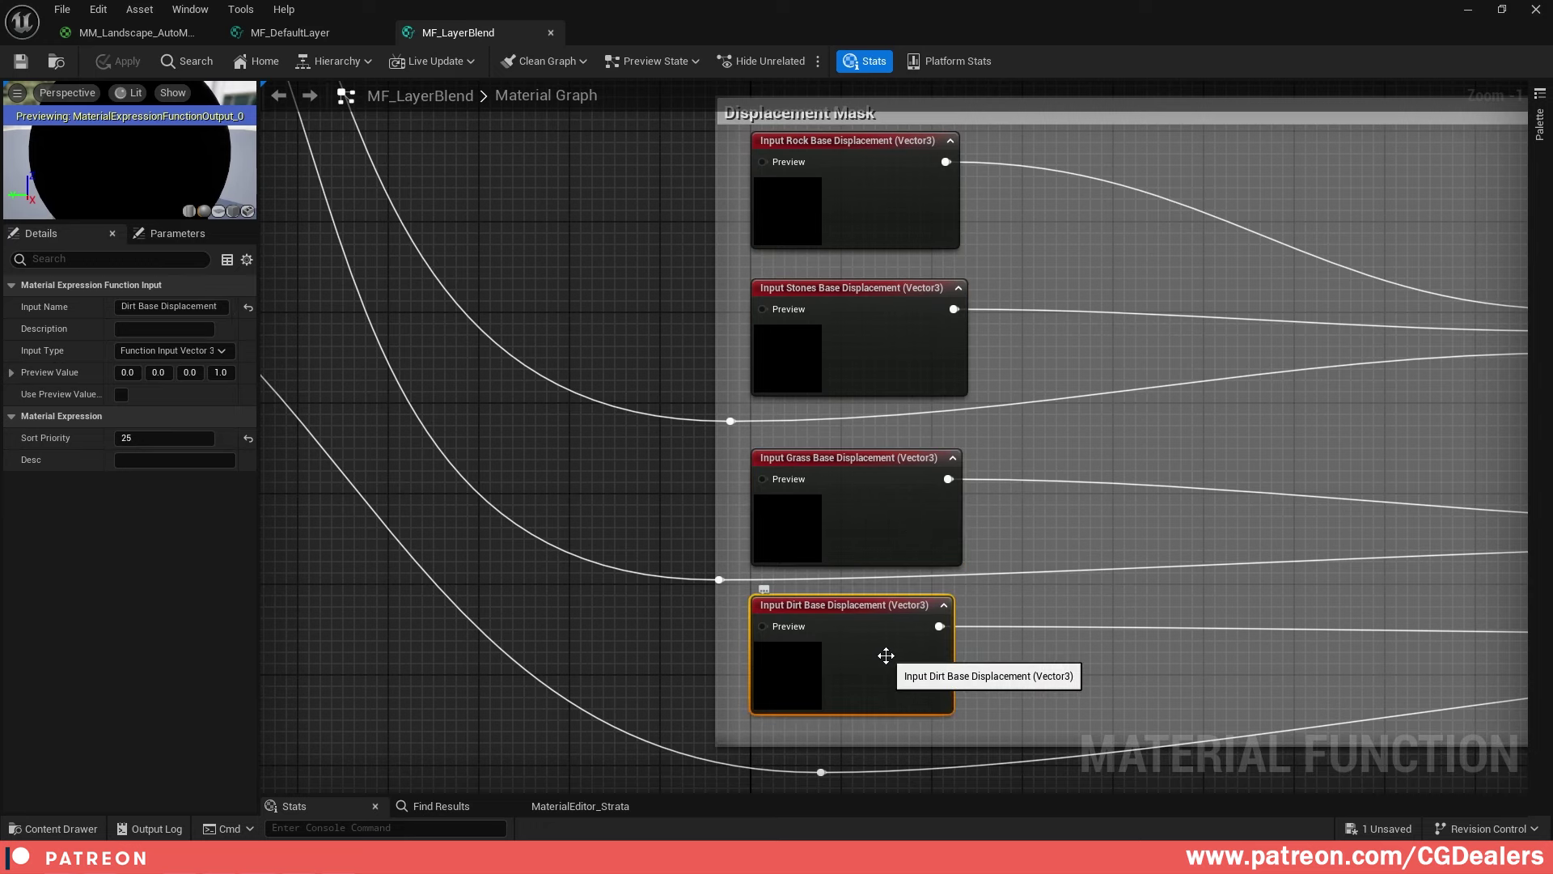
Examine how the Rock, Stones and Grass Base Displacement inputs feed the chained Lerp nodes in the Displacement Mask group
scroll(892, 539, down, 3)
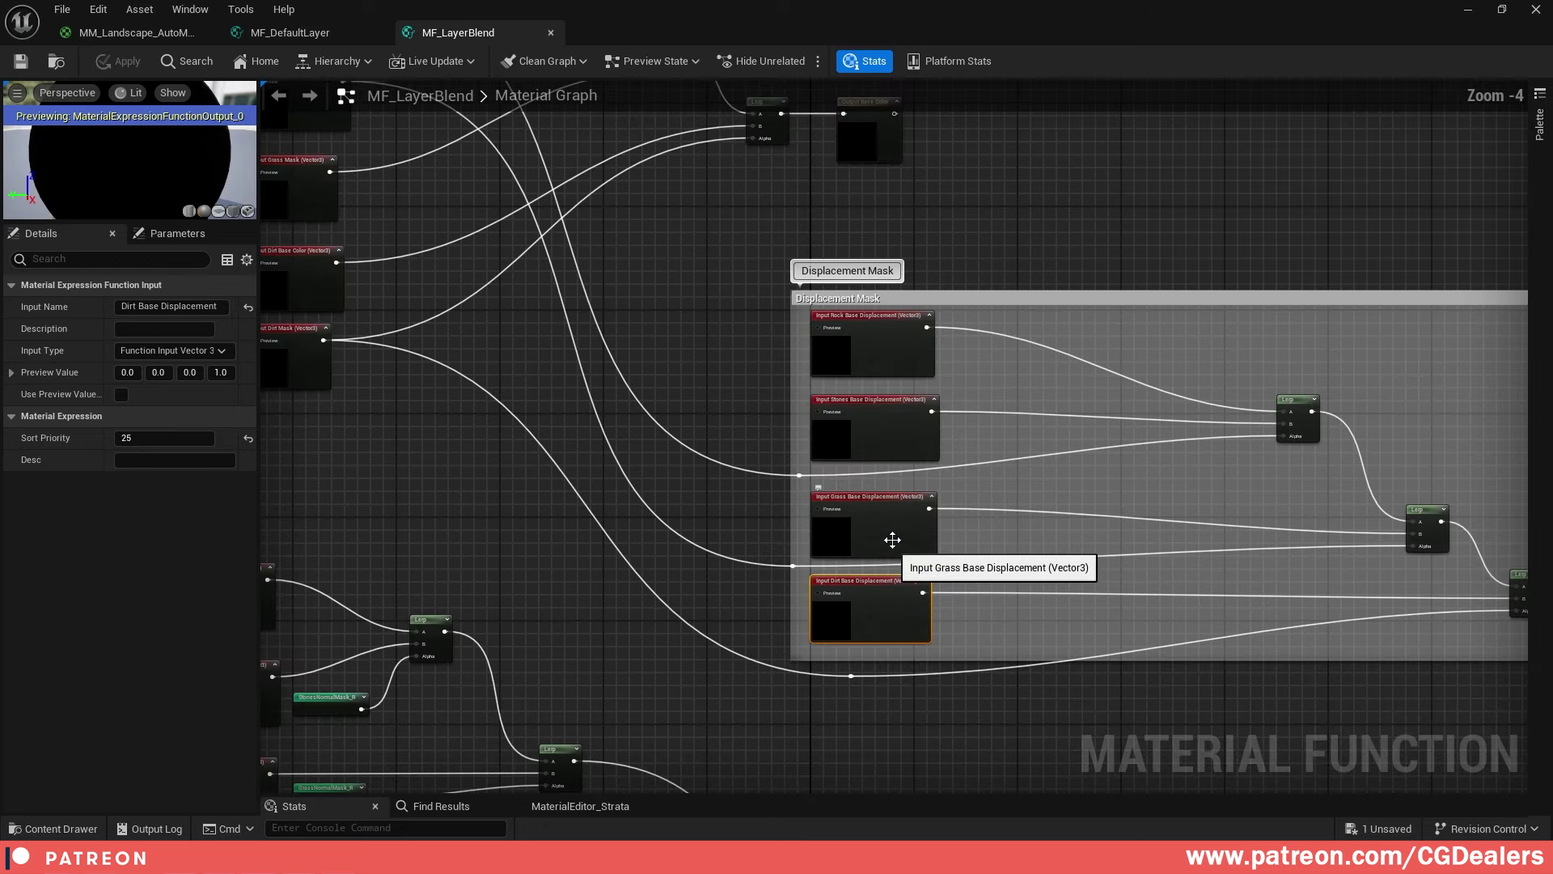
right_drag(1030, 396, 737, 410)
scroll(910, 447, up, 3)
right_drag(696, 474, 840, 449)
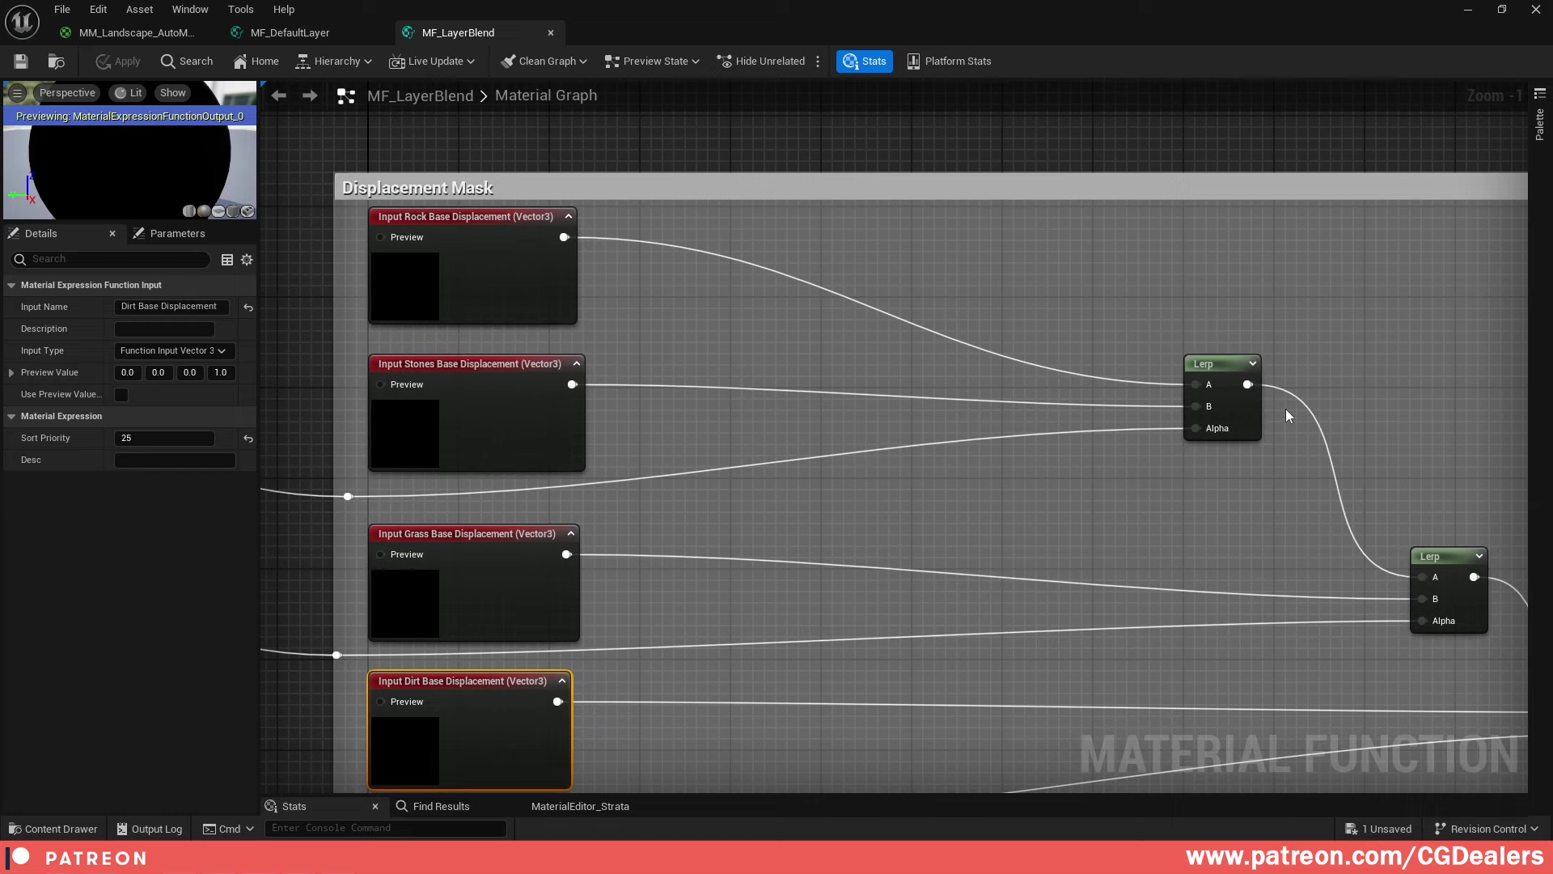
right_drag(1198, 493, 1099, 274)
scroll(1153, 339, down, 1)
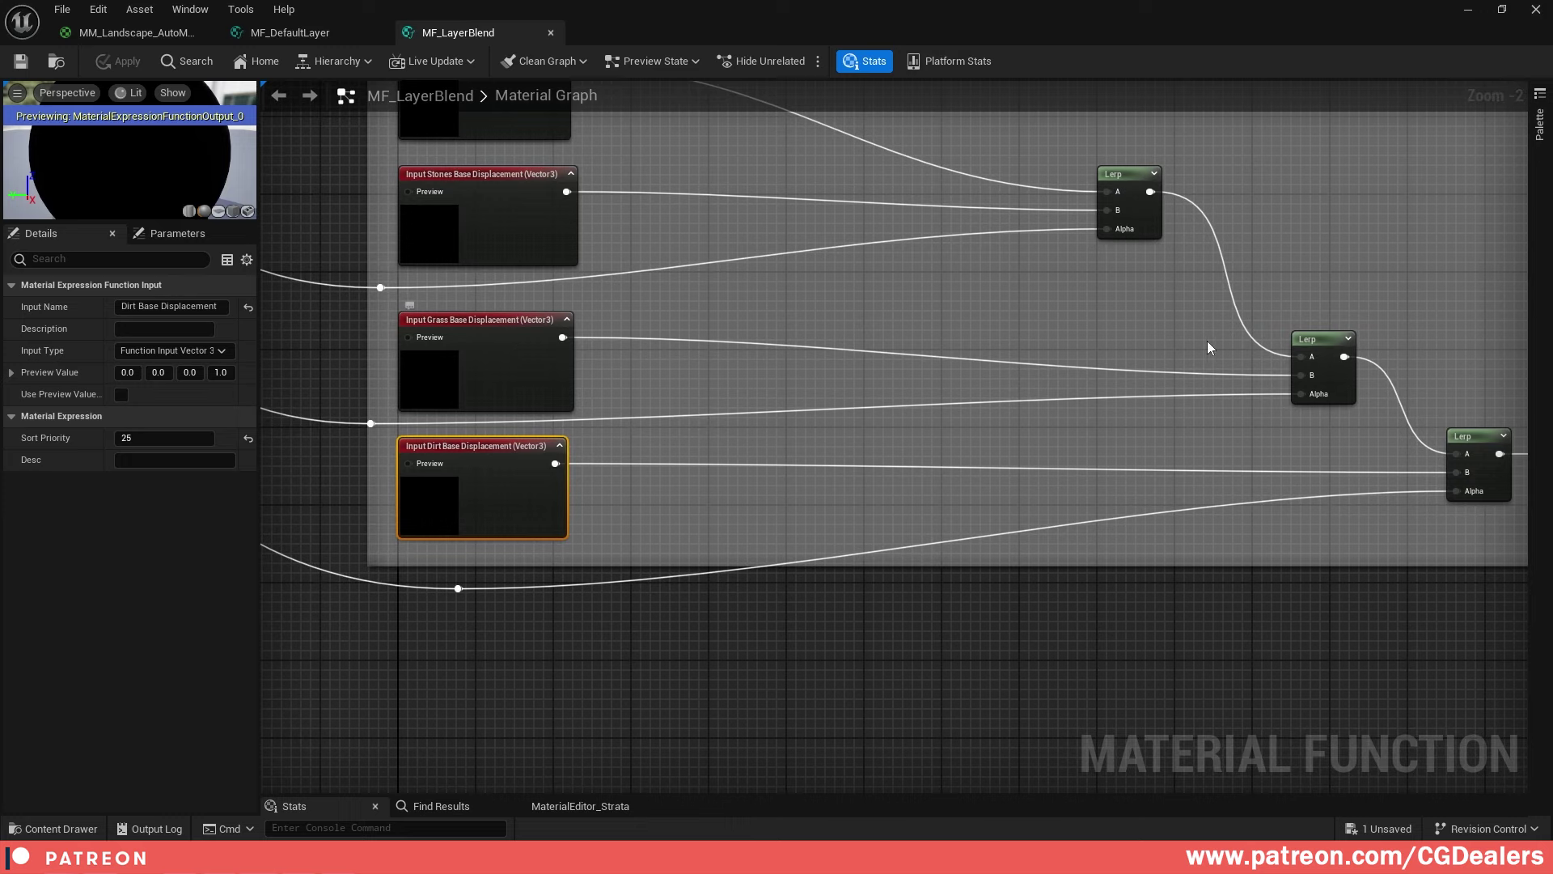
right_drag(1172, 163, 1155, 233)
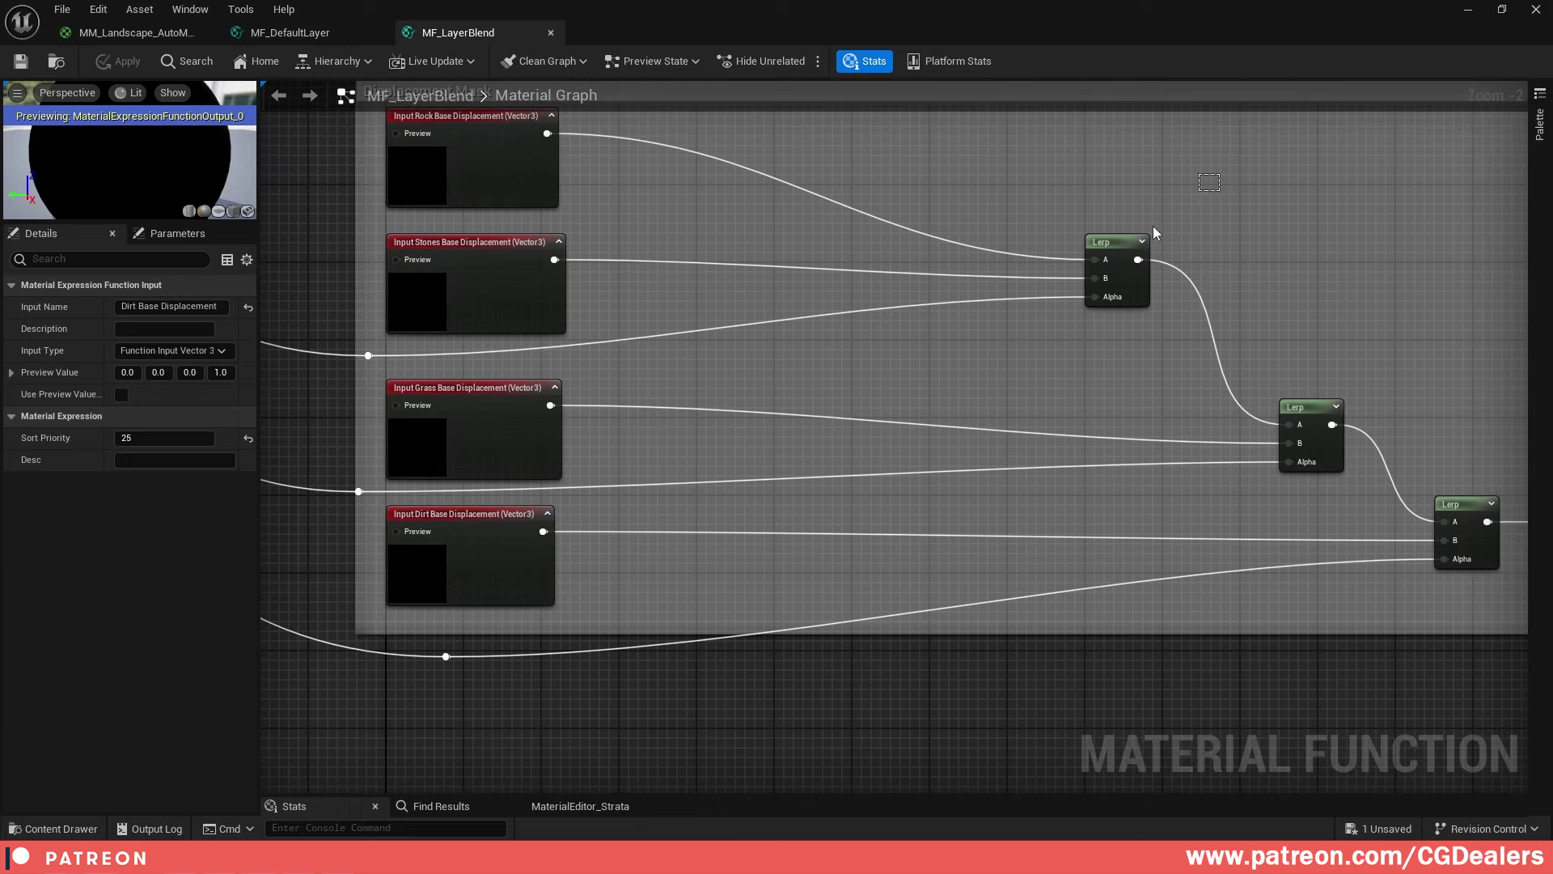
click(1146, 240)
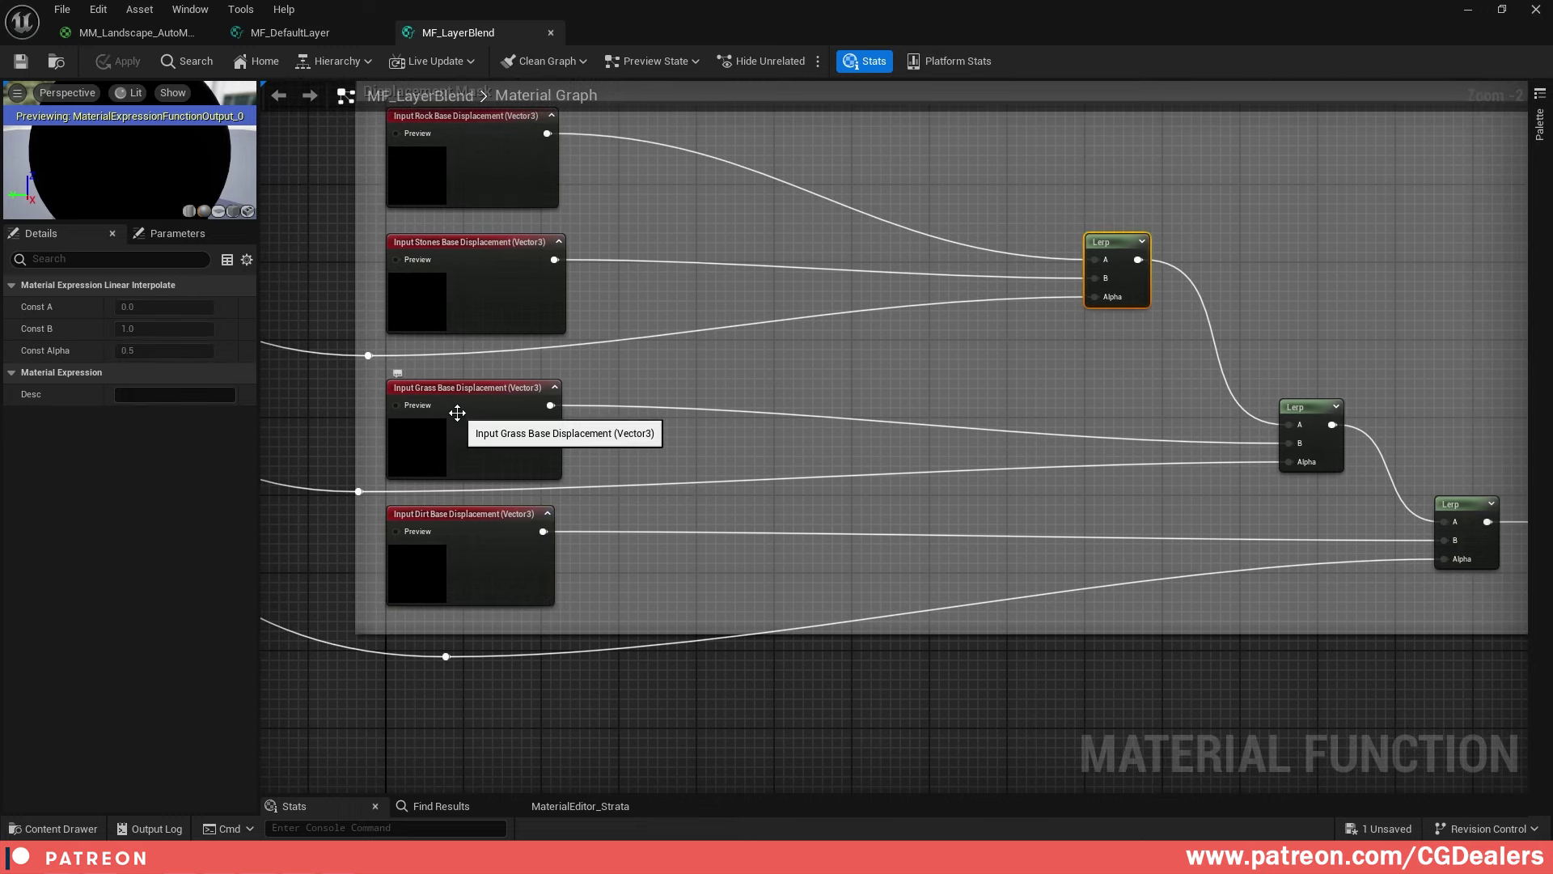
right_drag(1000, 430, 875, 385)
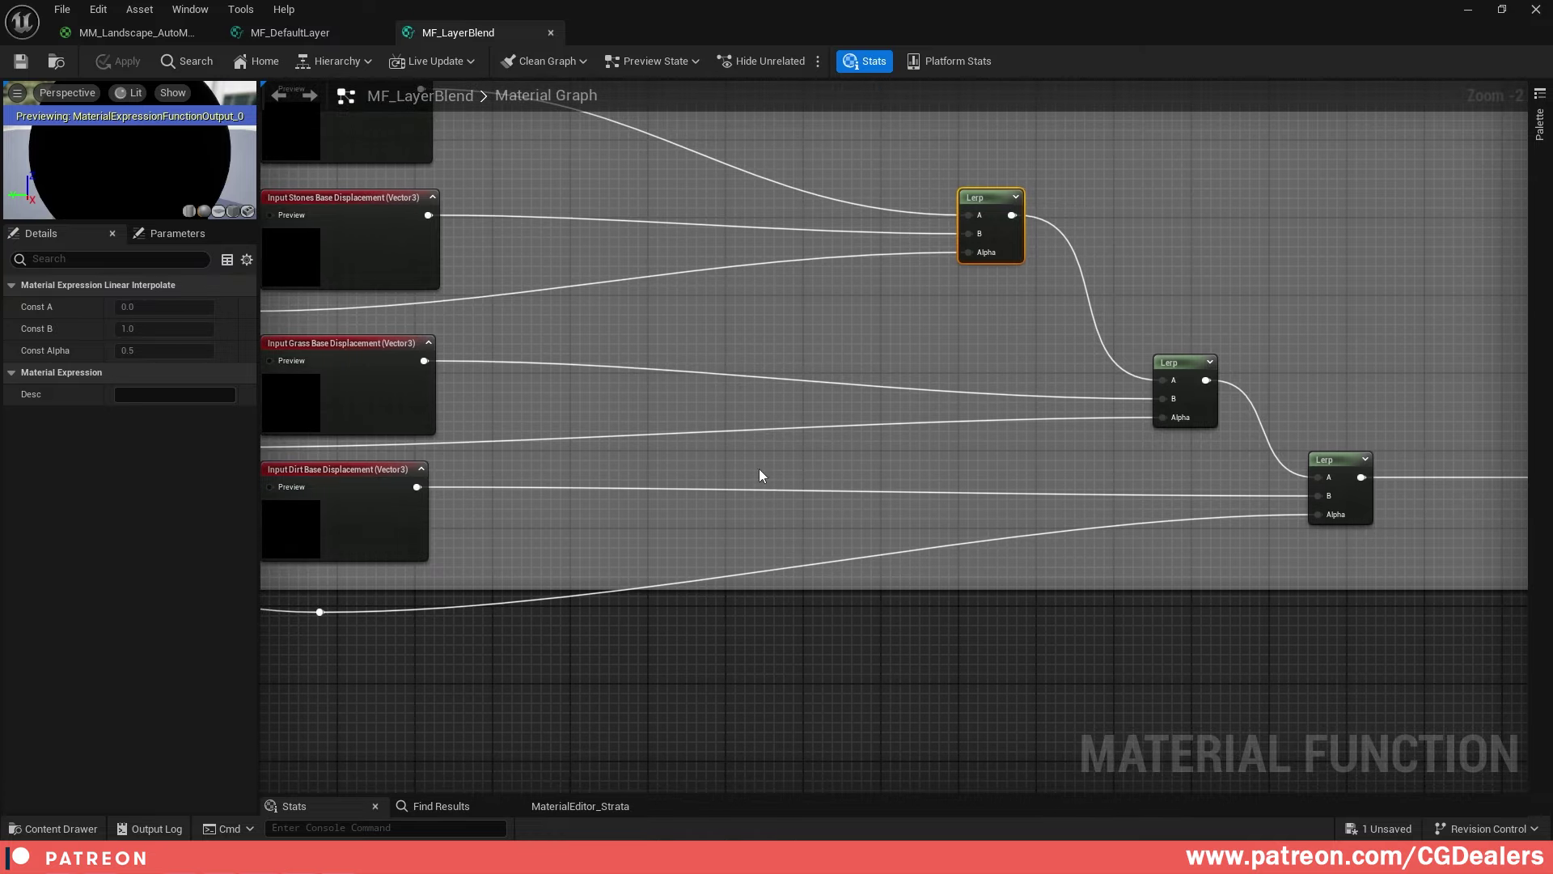
mouse_move(1016, 464)
right_down()
mouse_move(947, 451)
mouse_move(1148, 463)
mouse_move(1007, 454)
right_up()
Select the earlier displacement inputs with their Lerps and follow the Dirt Base Displacement wire through the last Lerp to Output Displacement
click(496, 487)
right_drag(439, 484, 608, 486)
right_drag(856, 359, 829, 496)
drag(1480, 265, 455, 525)
right_drag(934, 513, 923, 379)
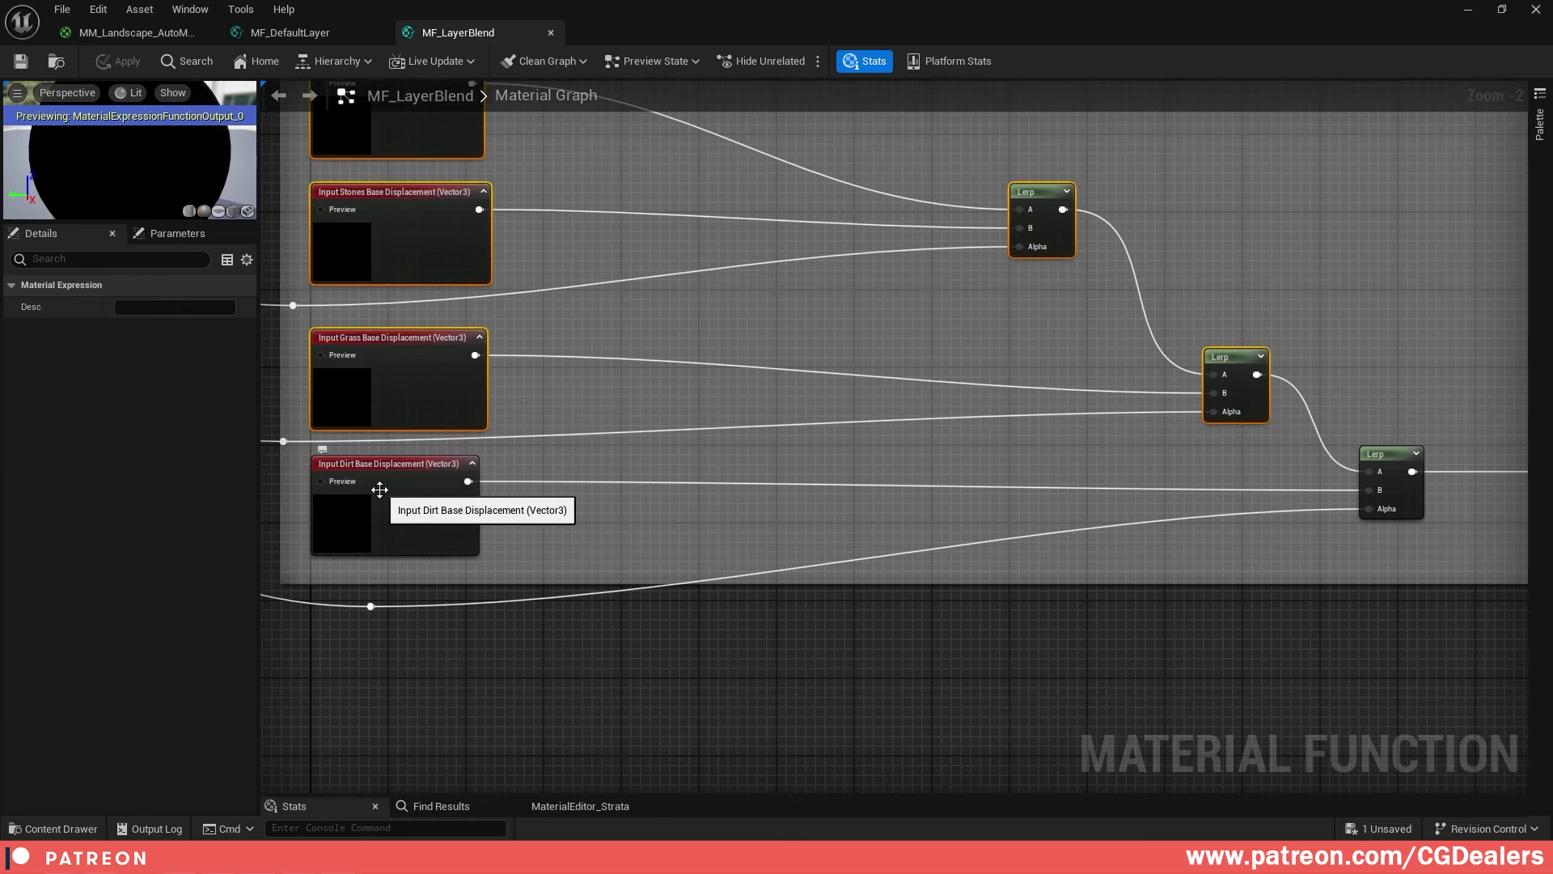
right_drag(1054, 496, 726, 472)
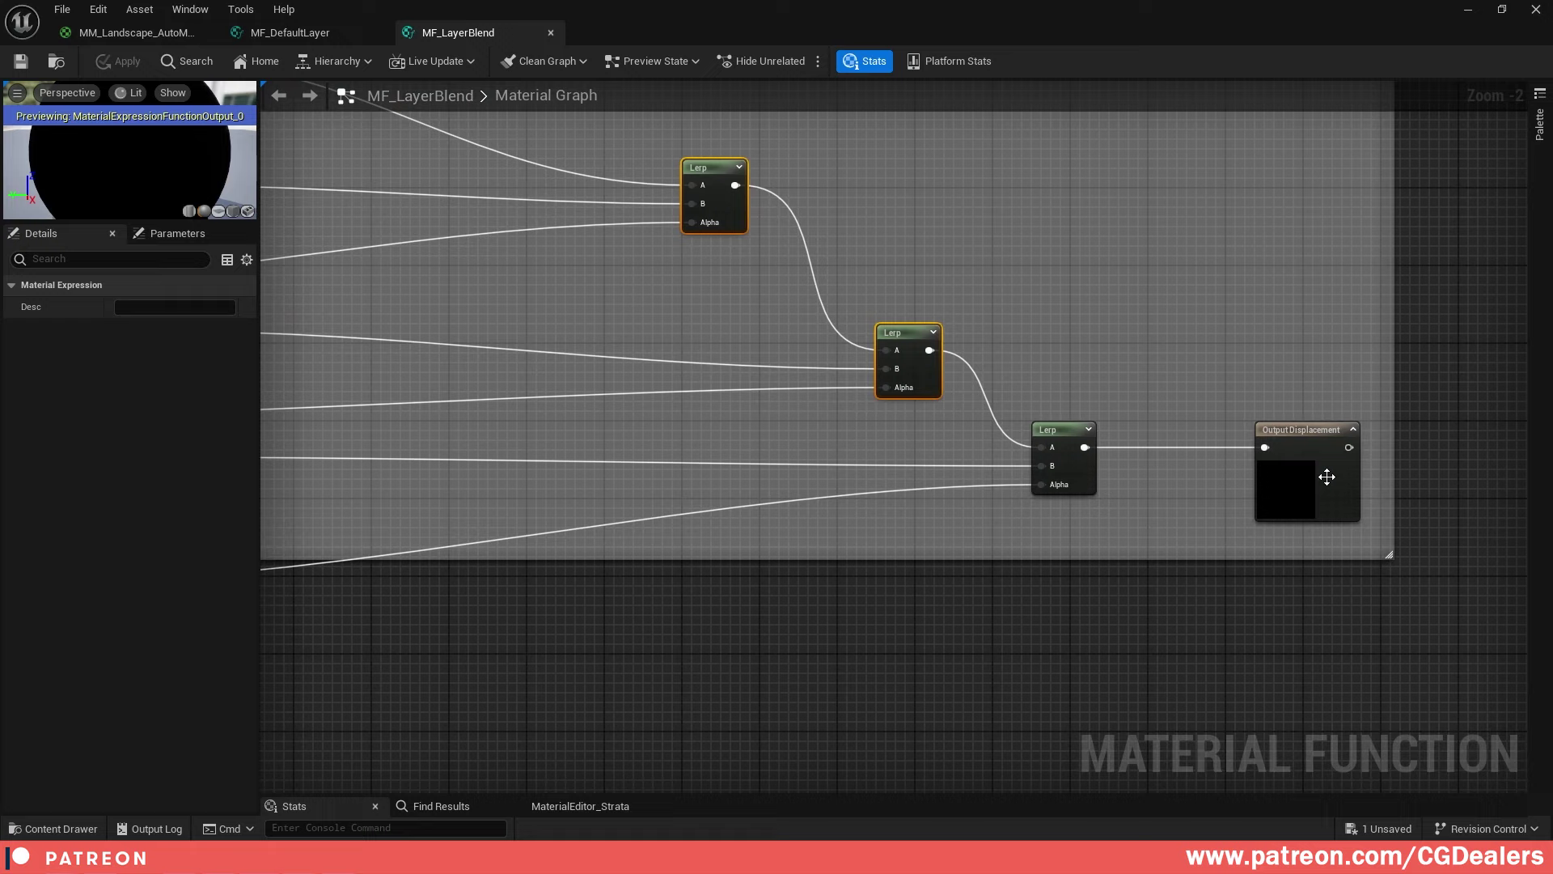
Inspect the Output Displacement node's name and sort priority, and search the available nodes for "output"
click(1310, 458)
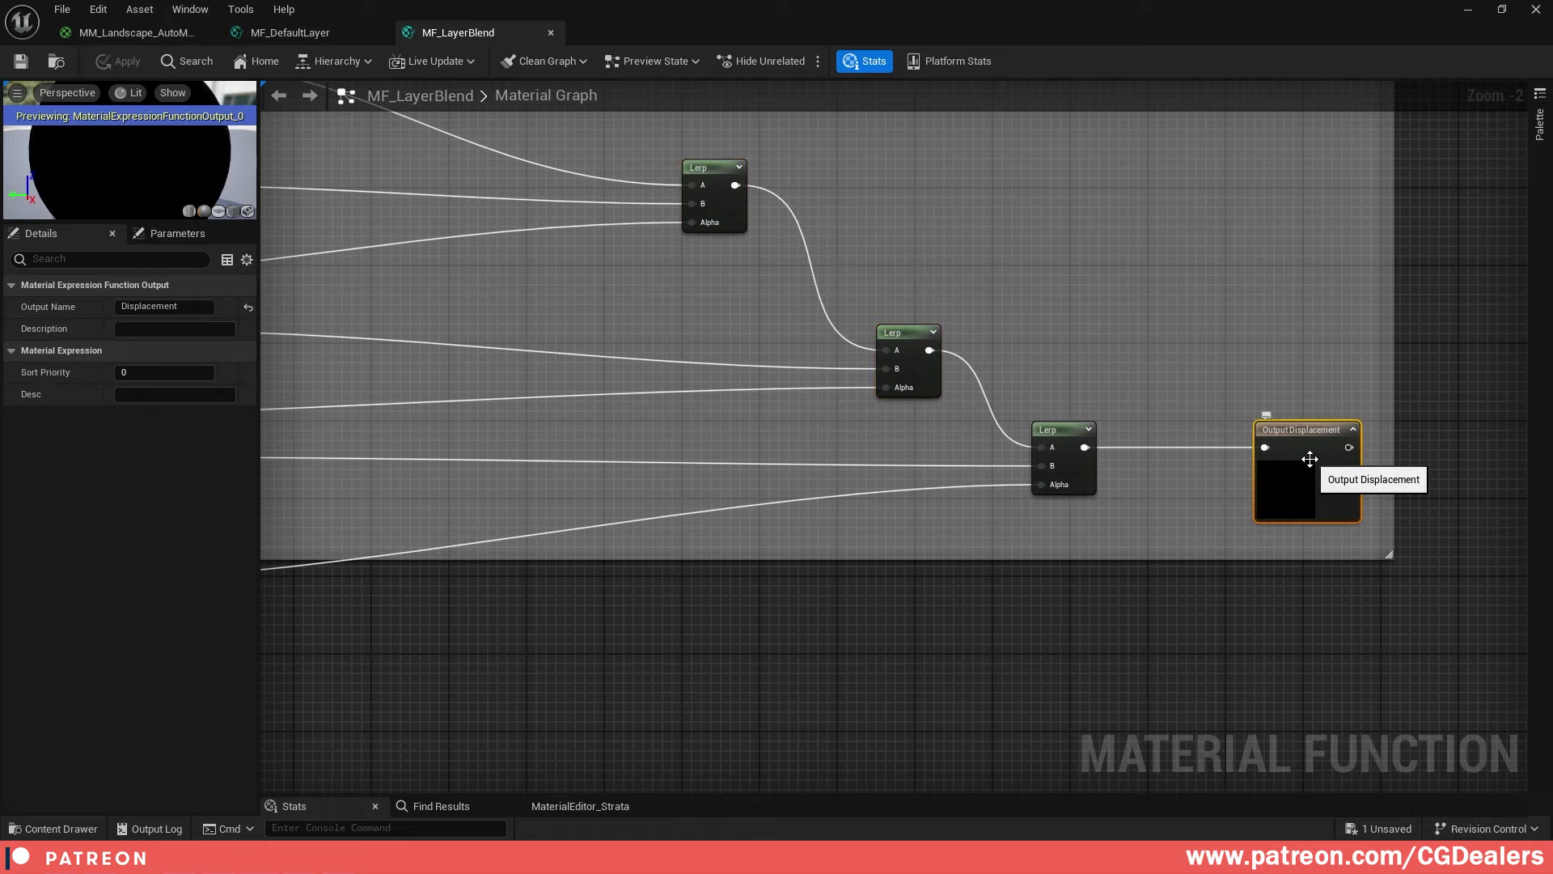
right_click(1222, 322)
text(output)
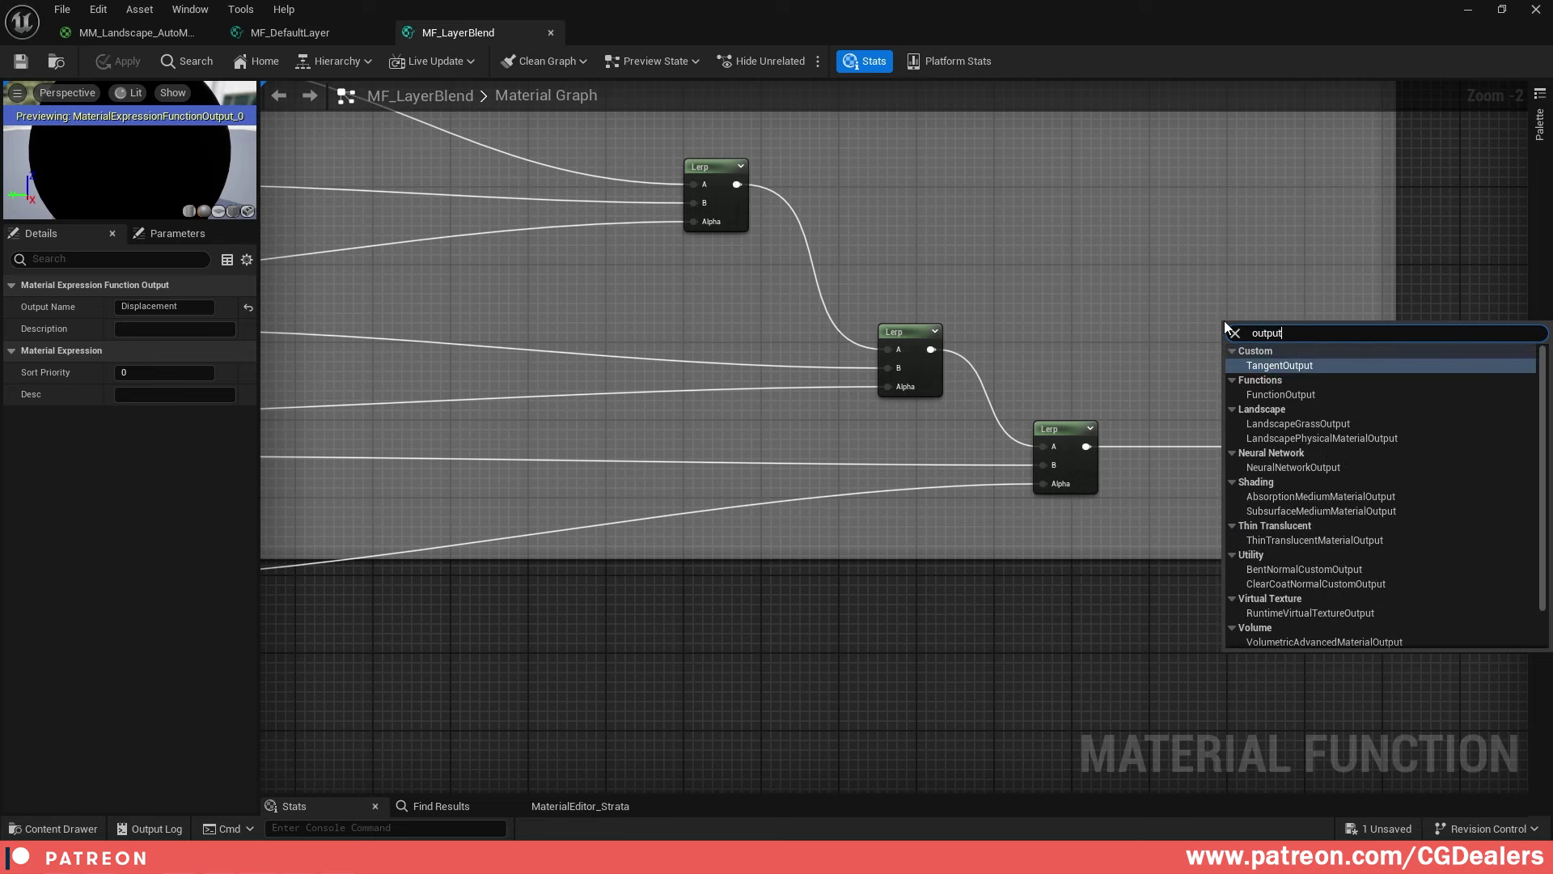
click(1055, 258)
click(1347, 459)
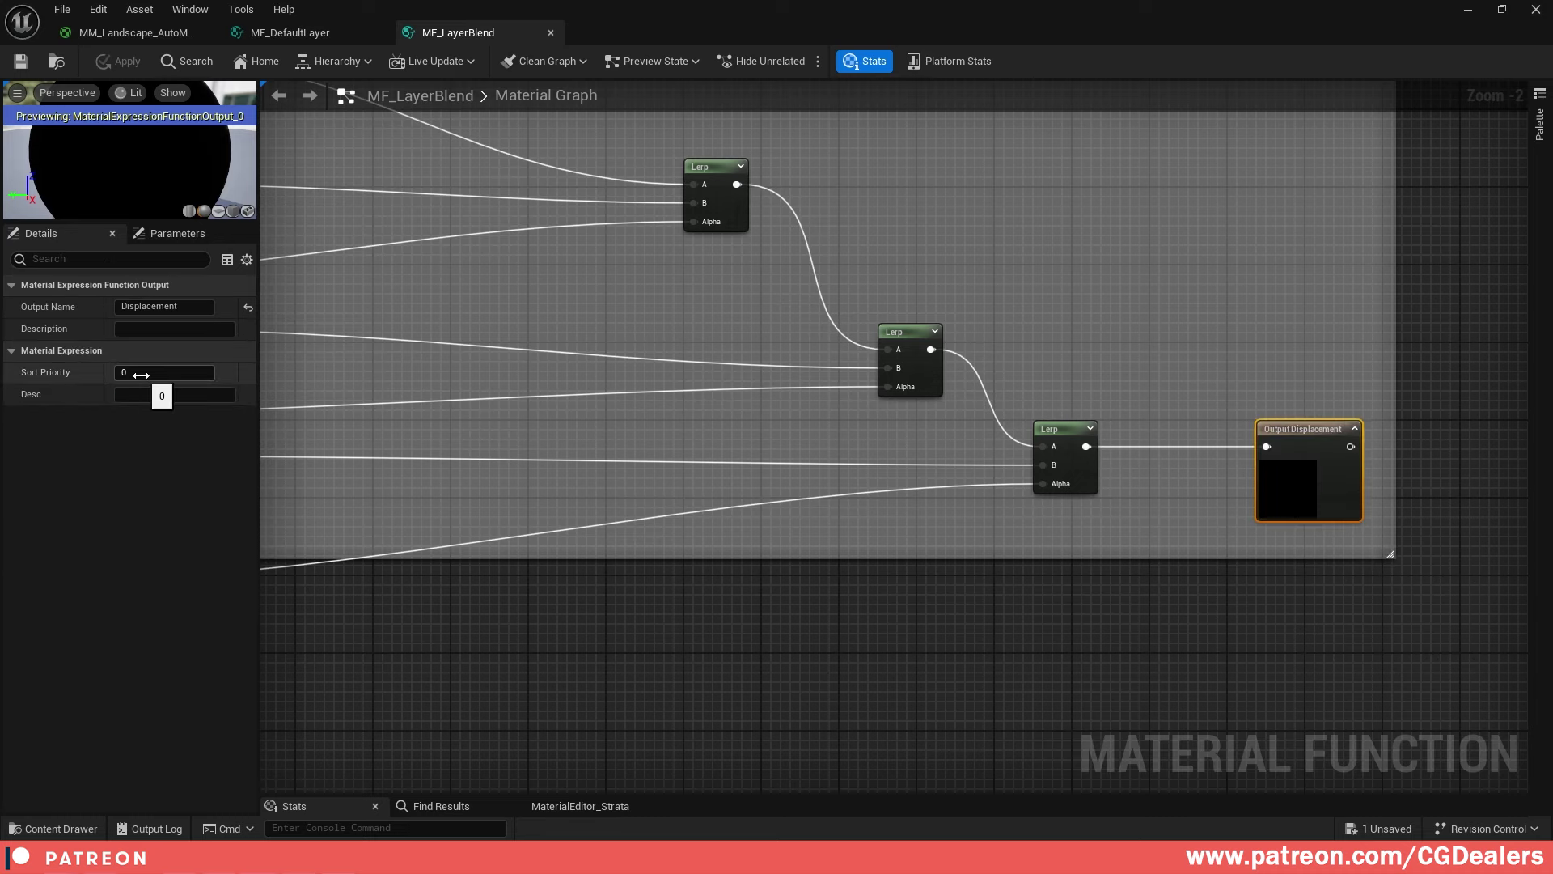
Examine the Stones Mask input and its connections to the base color Lerp and the Displacement Mask group
scroll(938, 396, down, 2)
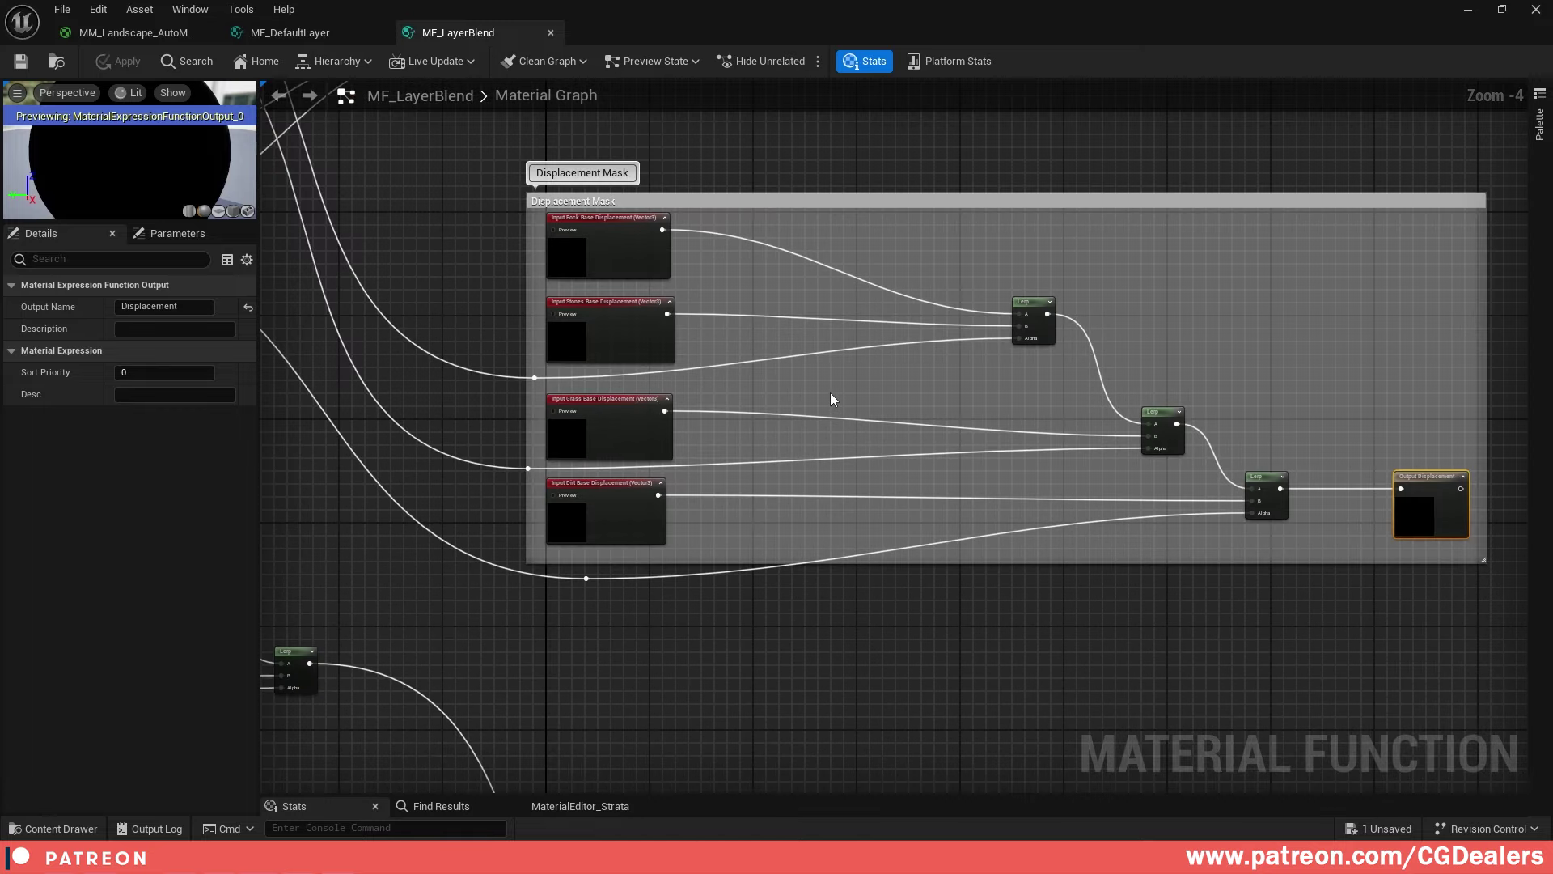
right_drag(830, 392, 1168, 589)
scroll(1201, 668, down, 1)
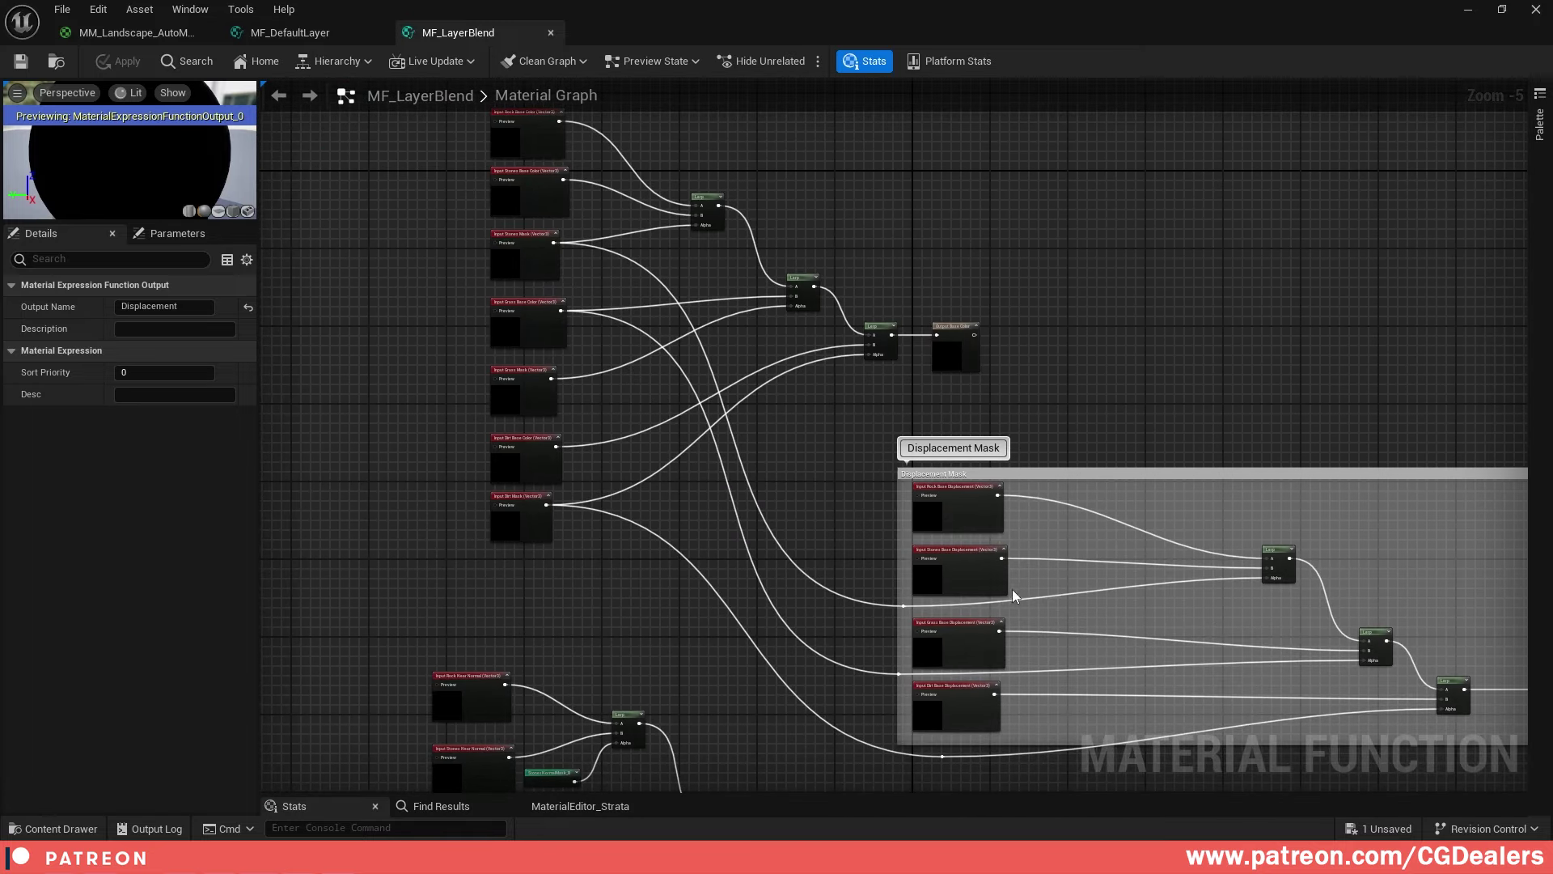
scroll(670, 444, up, 5)
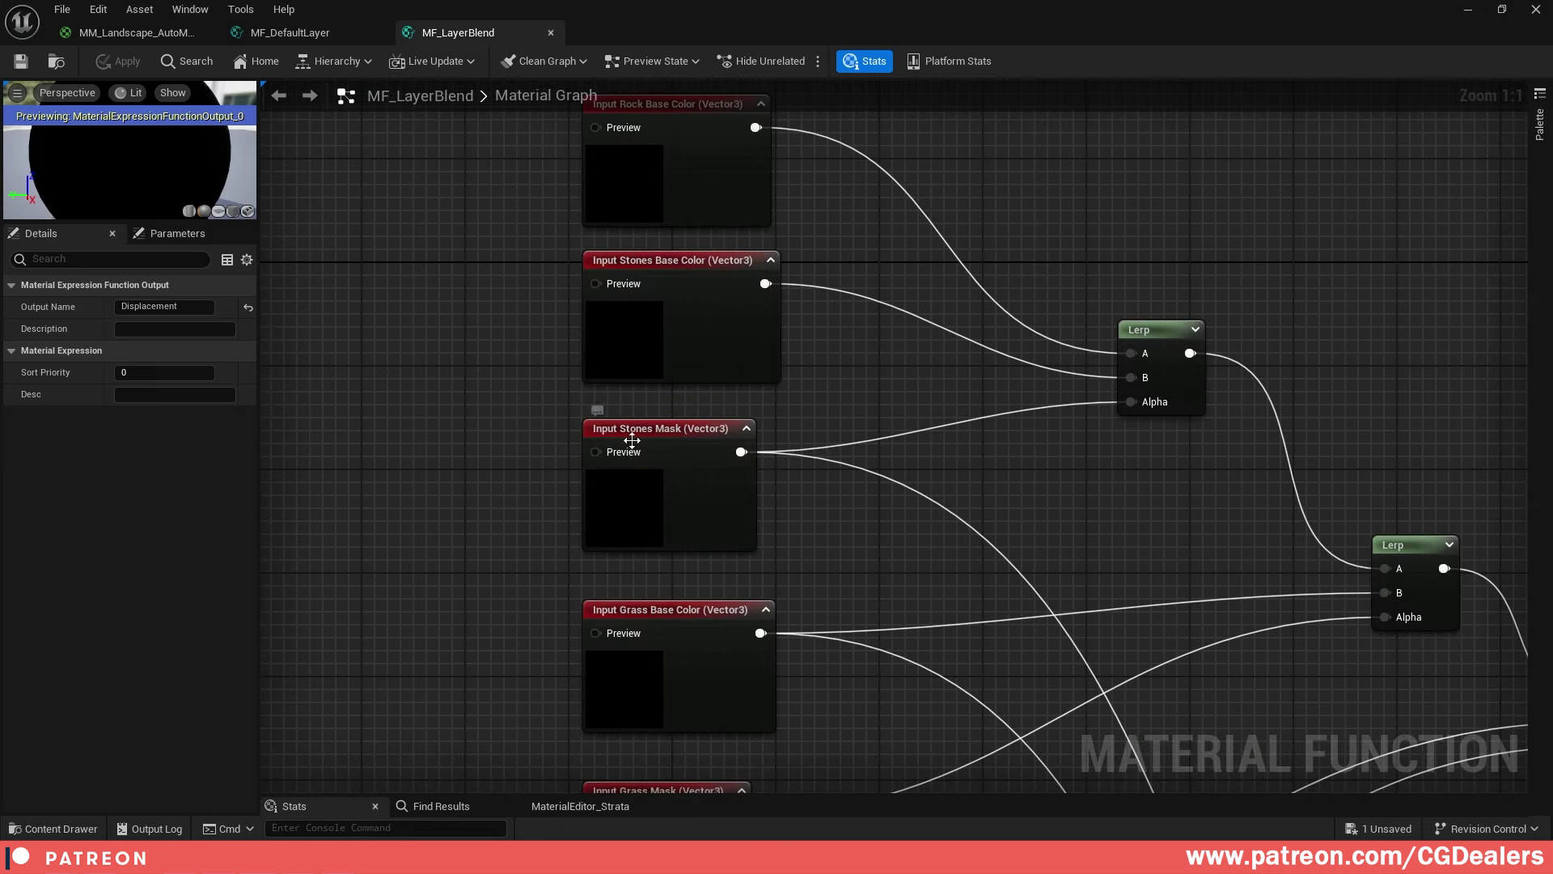
drag(485, 381, 769, 542)
click(921, 538)
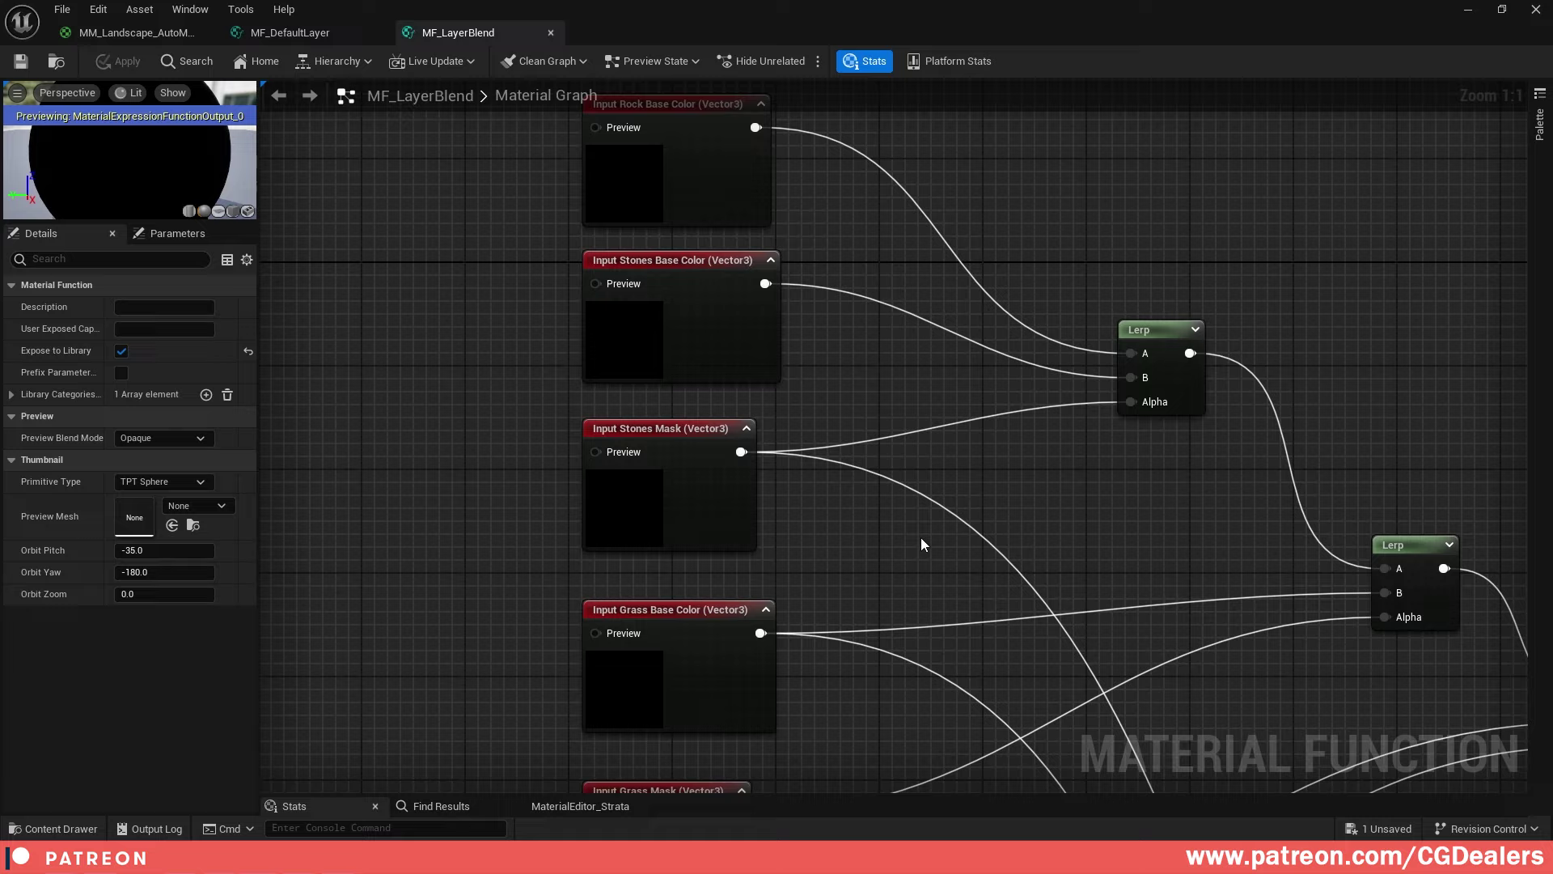
scroll(921, 537, down, 5)
scroll(1047, 462, up, 2)
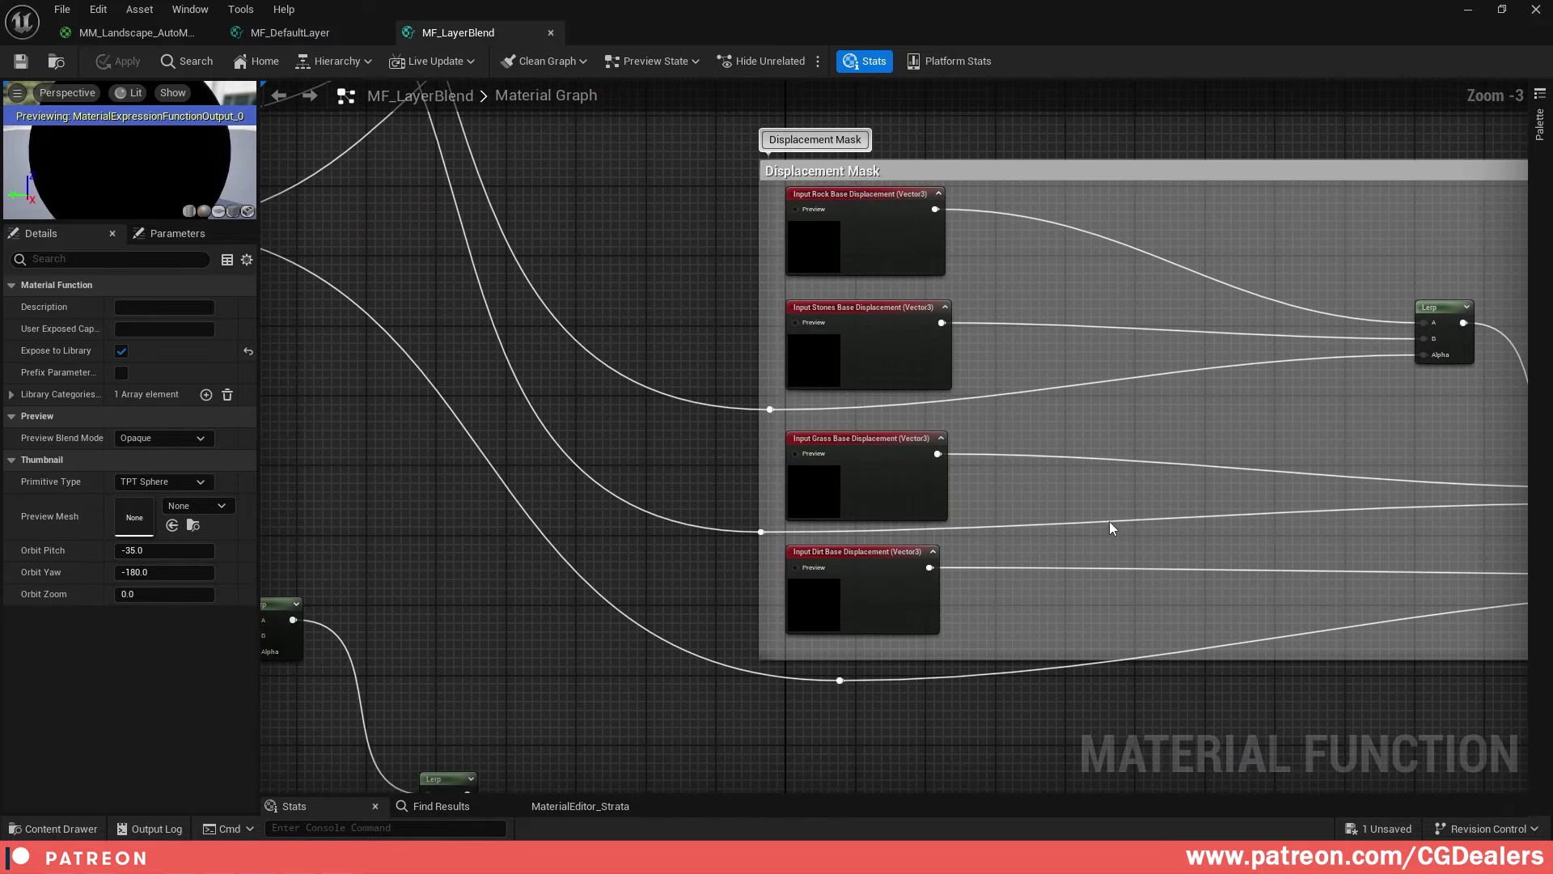
Trace the wires from the Grass Base Color and Dirt Mask inputs down to the Displacement Mask group
right_drag(333, 390, 872, 558)
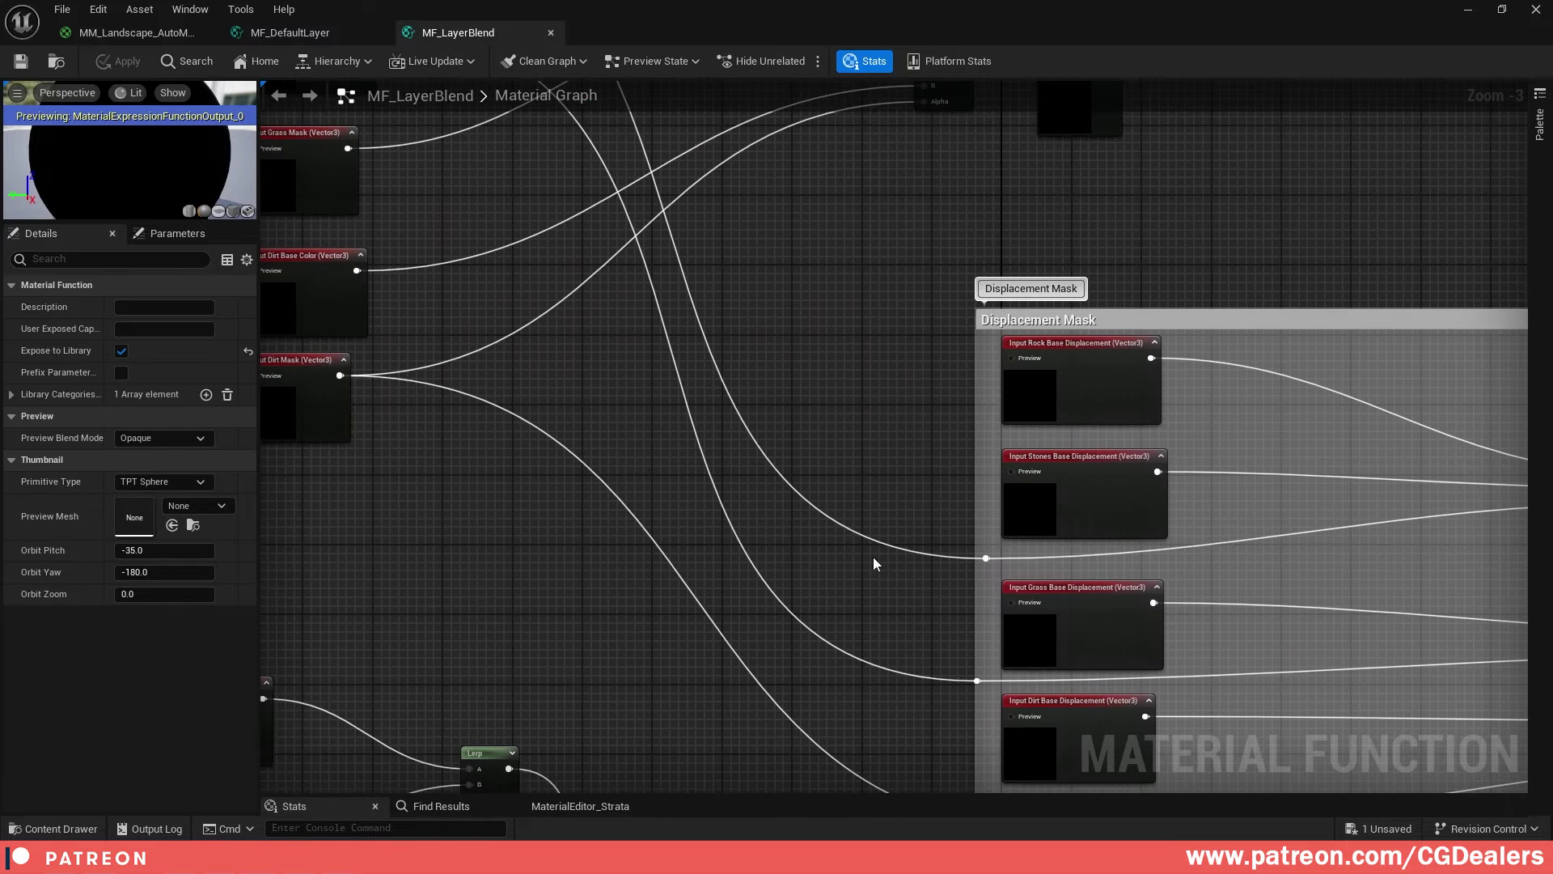
scroll(872, 557, down, 2)
right_drag(787, 520, 823, 579)
scroll(591, 340, up, 5)
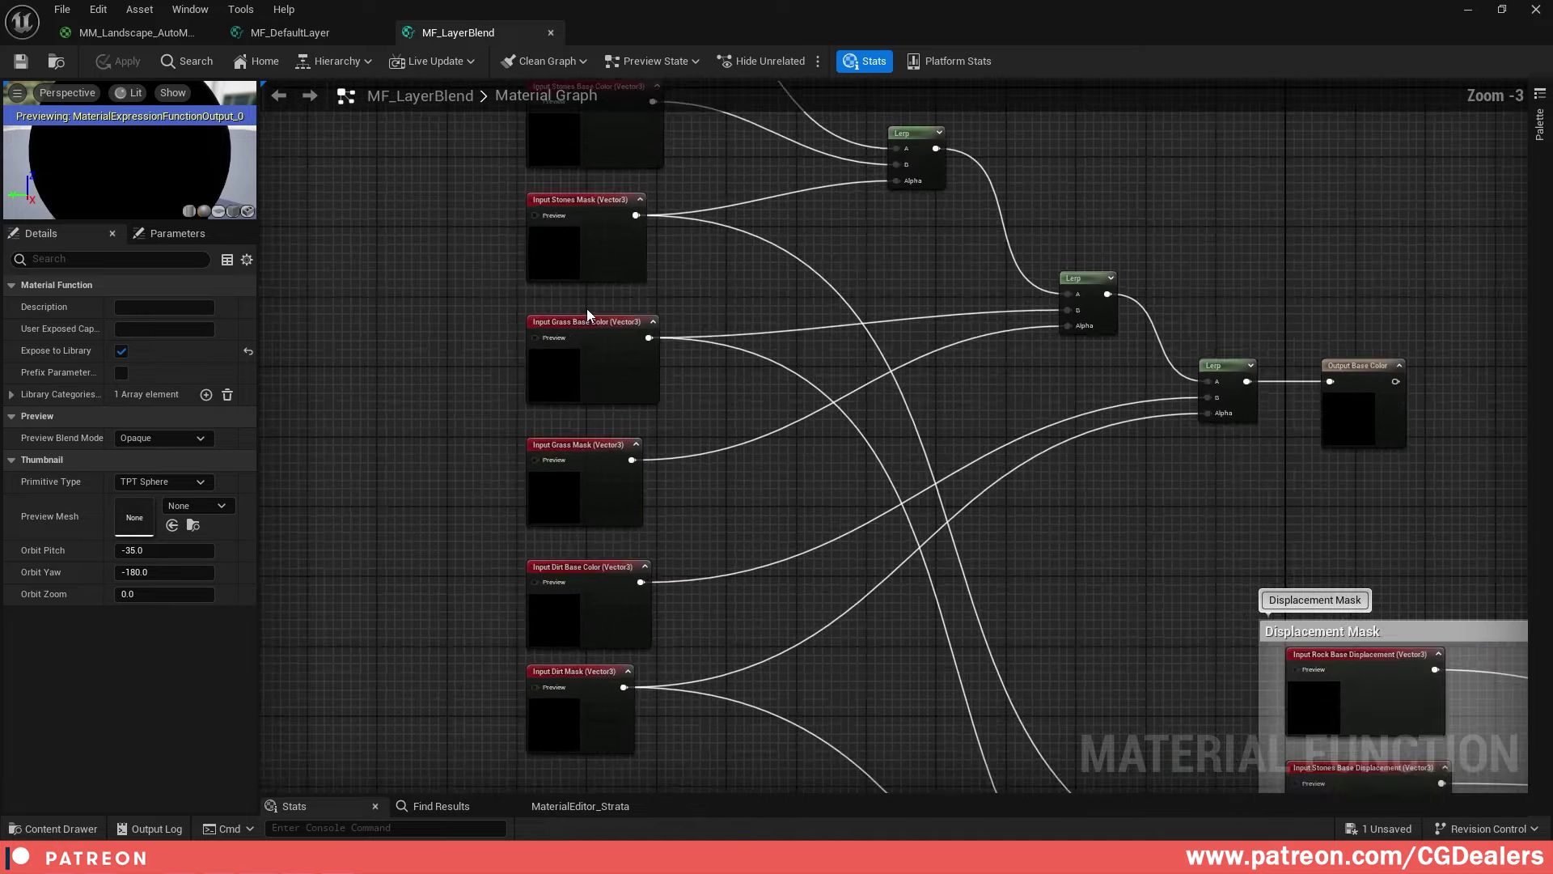
scroll(604, 372, down, 2)
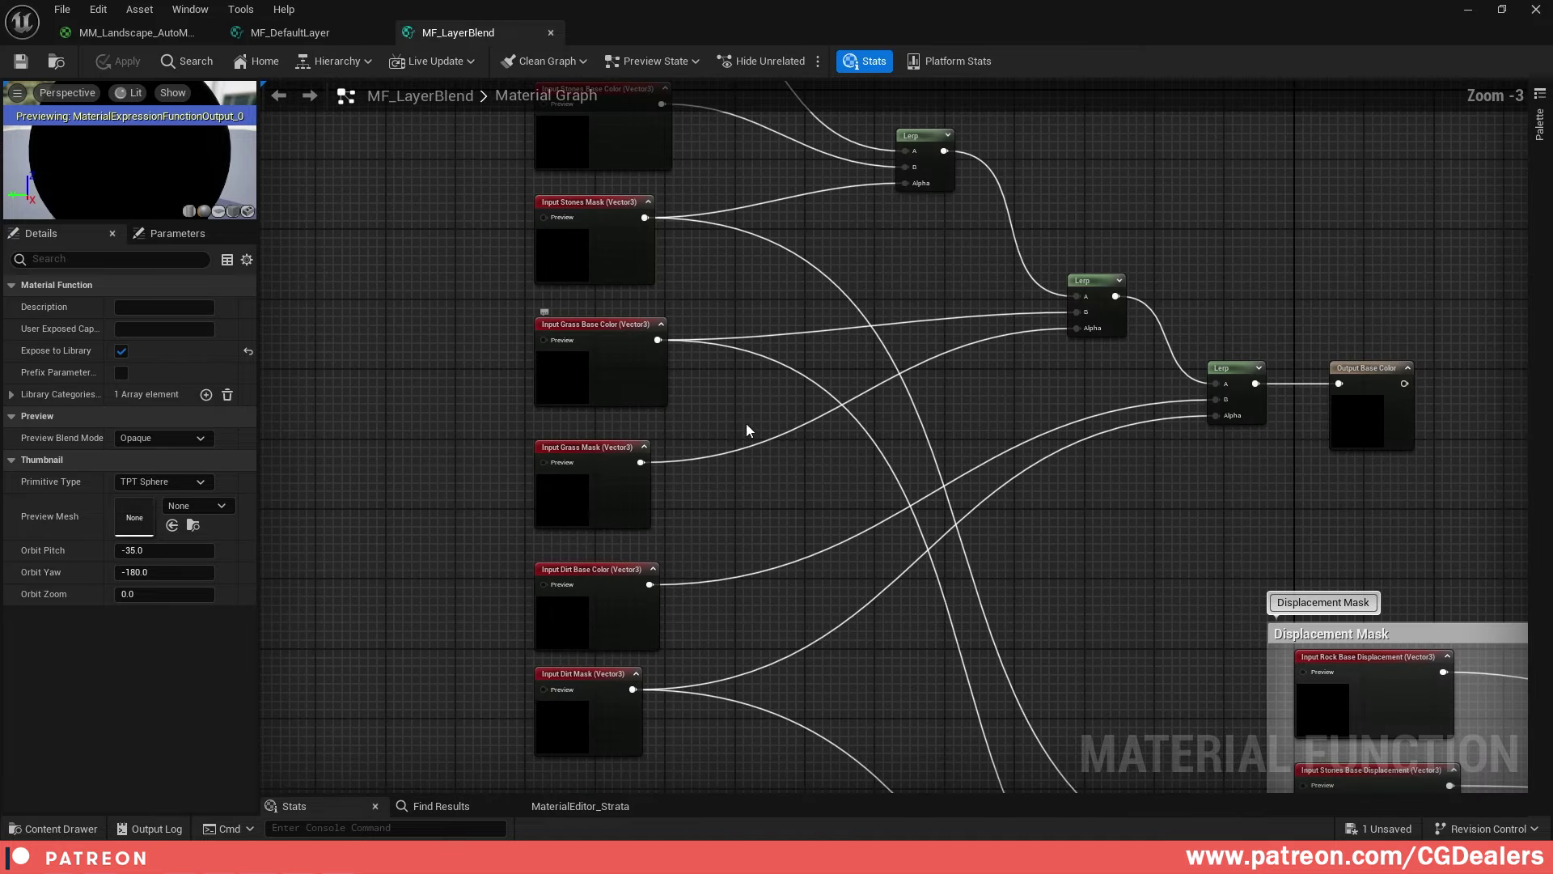
scroll(746, 424, down, 4)
scroll(989, 437, up, 3)
right_drag(593, 448, 1377, 708)
scroll(459, 360, down, 2)
right_drag(460, 360, 690, 517)
scroll(589, 469, up, 3)
scroll(572, 516, up, 2)
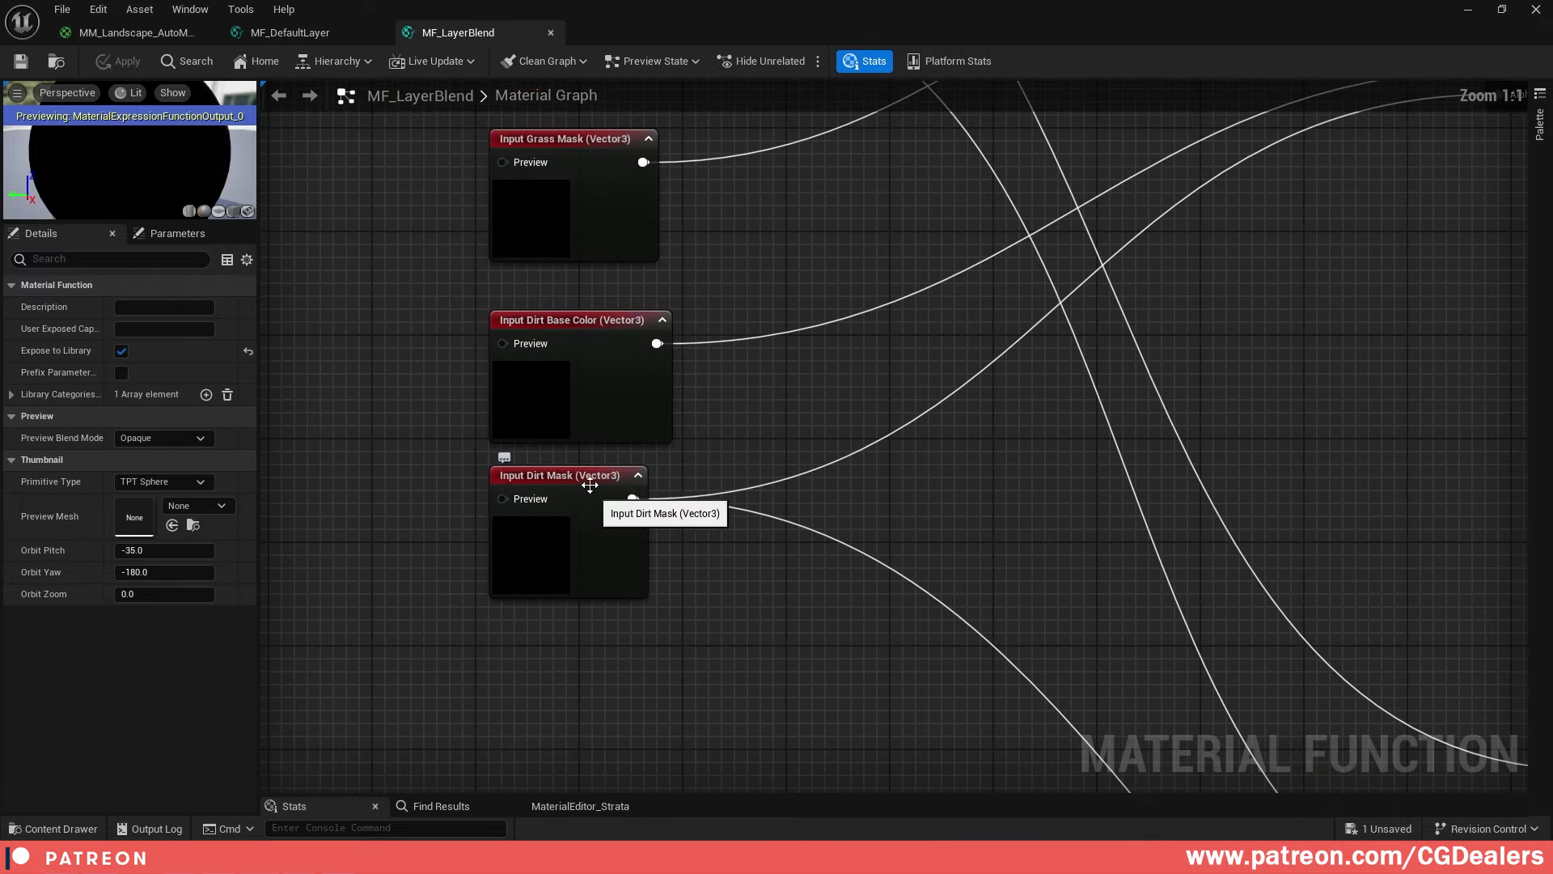
scroll(649, 561, down, 3)
right_drag(994, 619, 641, 372)
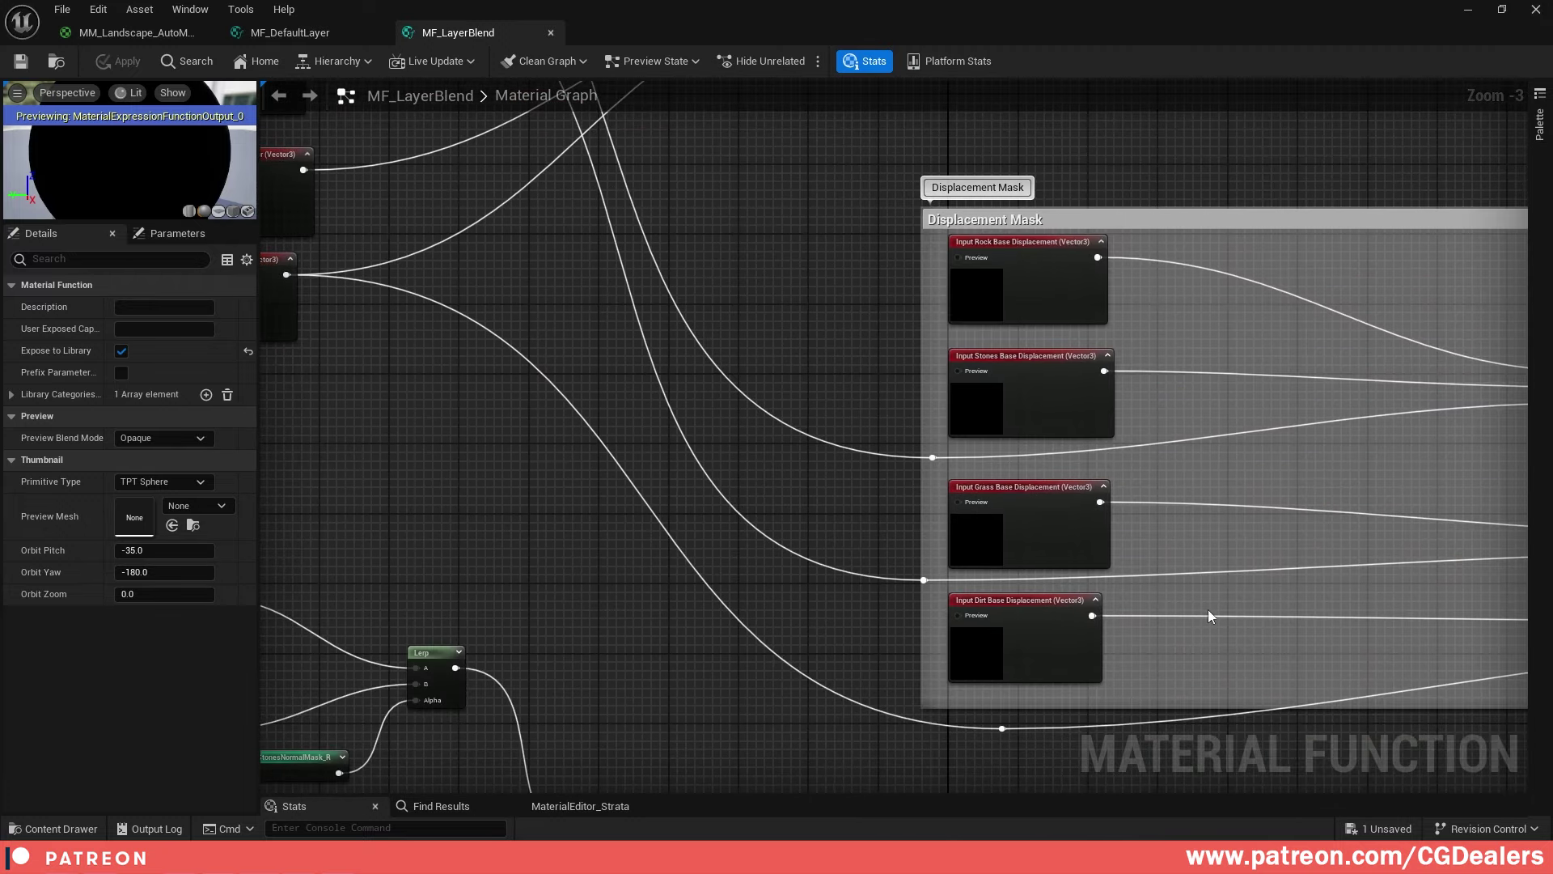
Compare the mask wiring of the base color Lerp chain with the wiring of the Displacement Mask group
scroll(1210, 617, down, 1)
right_drag(789, 130, 988, 532)
right_drag(1087, 606, 915, 400)
scroll(914, 409, up, 3)
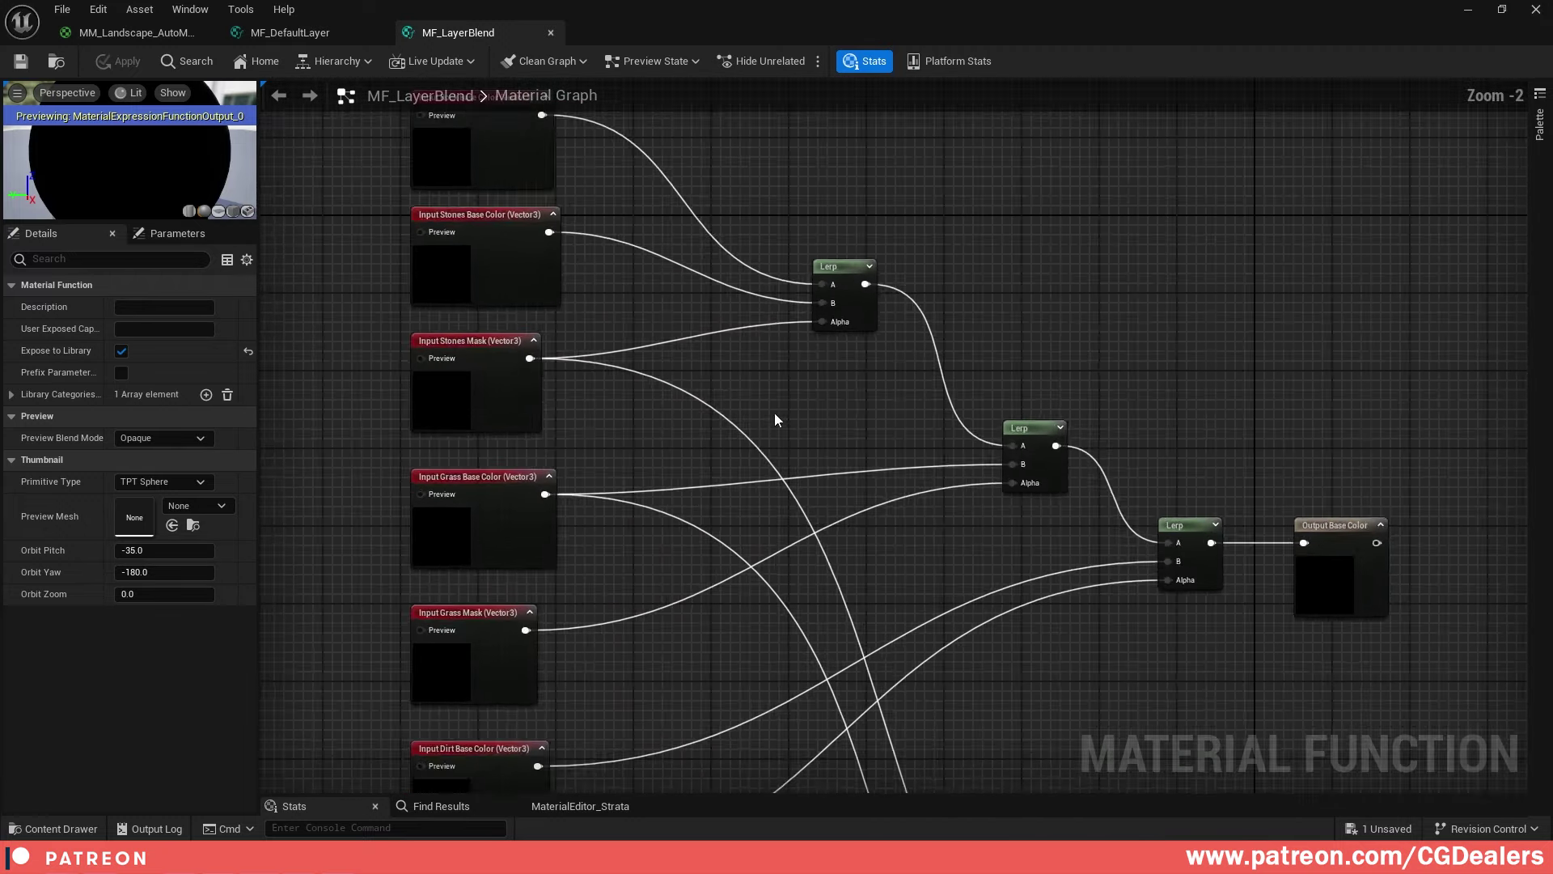
drag(595, 406, 649, 458)
click(736, 494)
right_drag(742, 575, 693, 384)
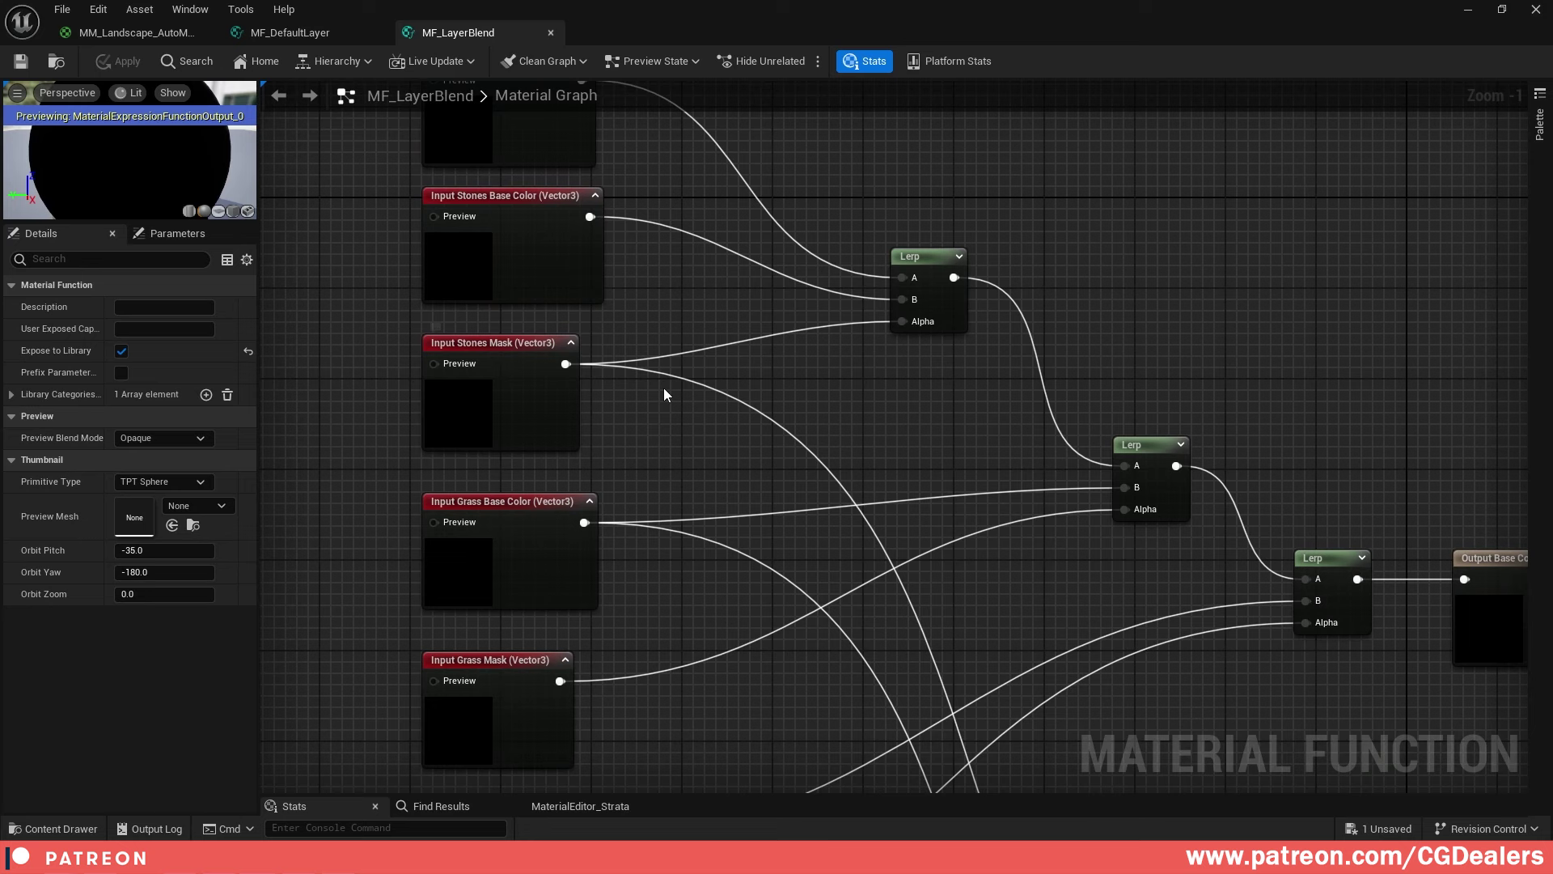
scroll(928, 419, down, 3)
right_drag(930, 422, 749, 81)
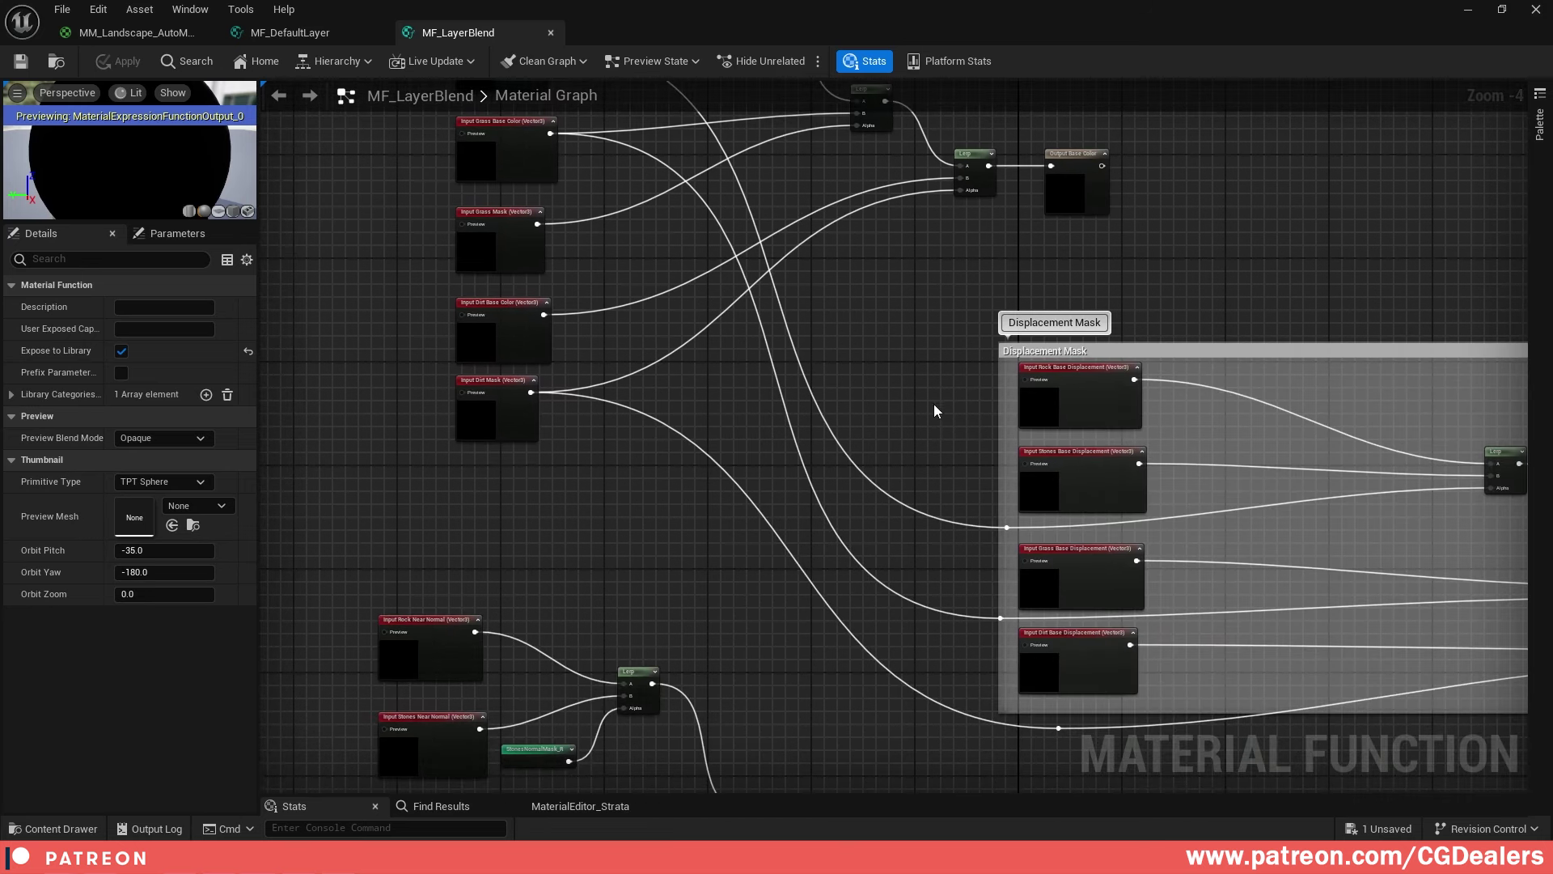
scroll(934, 405, down, 2)
scroll(1030, 395, up, 6)
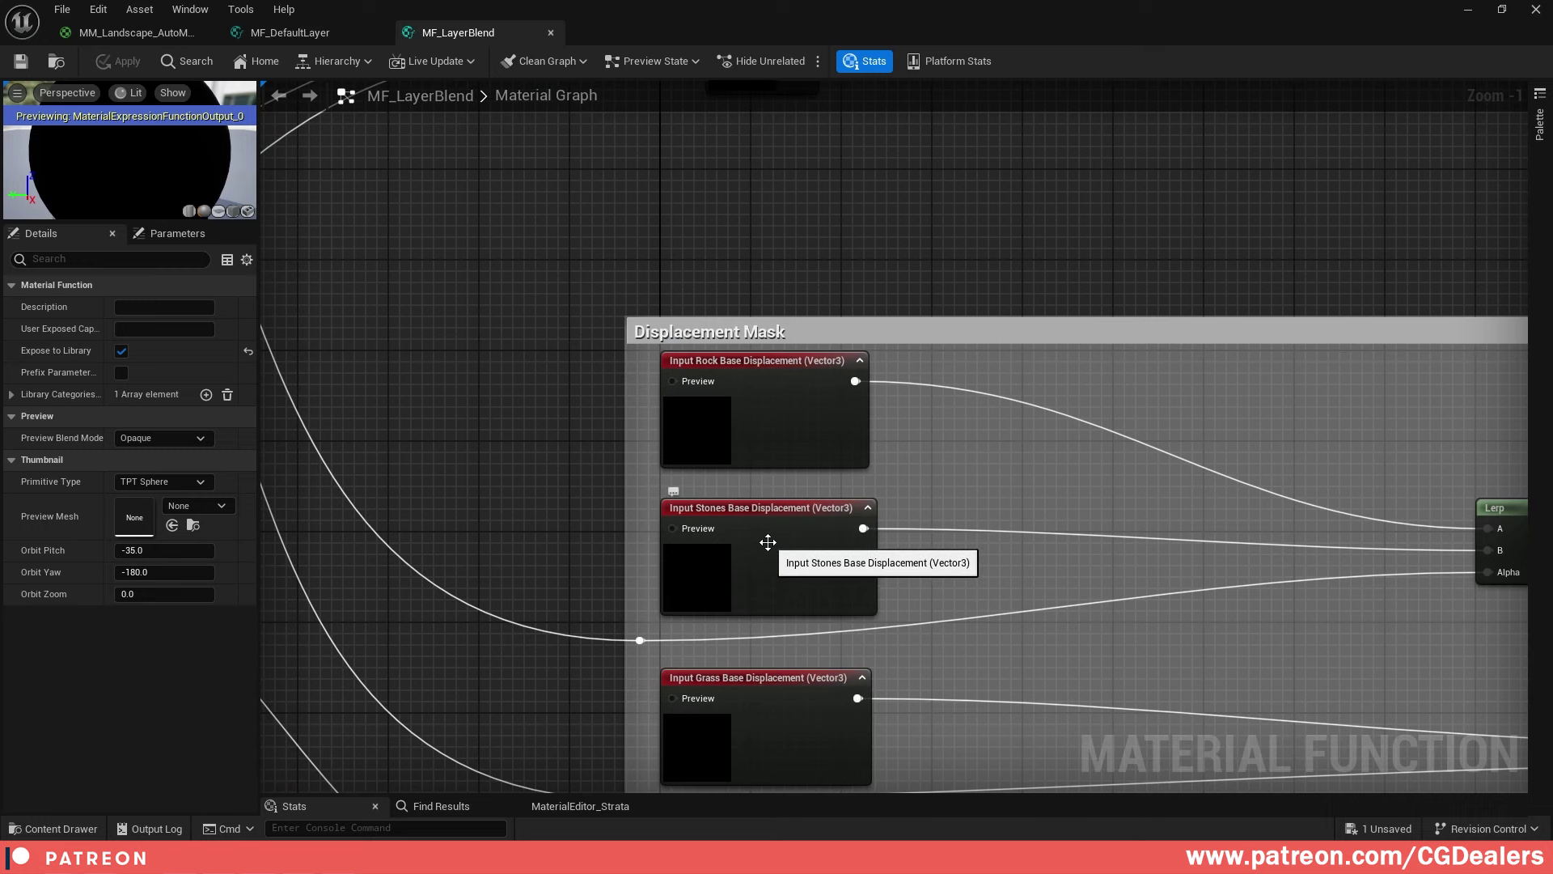
Select the Stones Mask input and follow its output wire into the Displacement Mask group
scroll(765, 540, down, 2)
right_drag(1091, 538, 1172, 564)
scroll(570, 381, down, 1)
right_drag(575, 364, 886, 510)
drag(592, 298, 602, 308)
right_drag(1113, 560, 993, 393)
drag(1136, 528, 1087, 626)
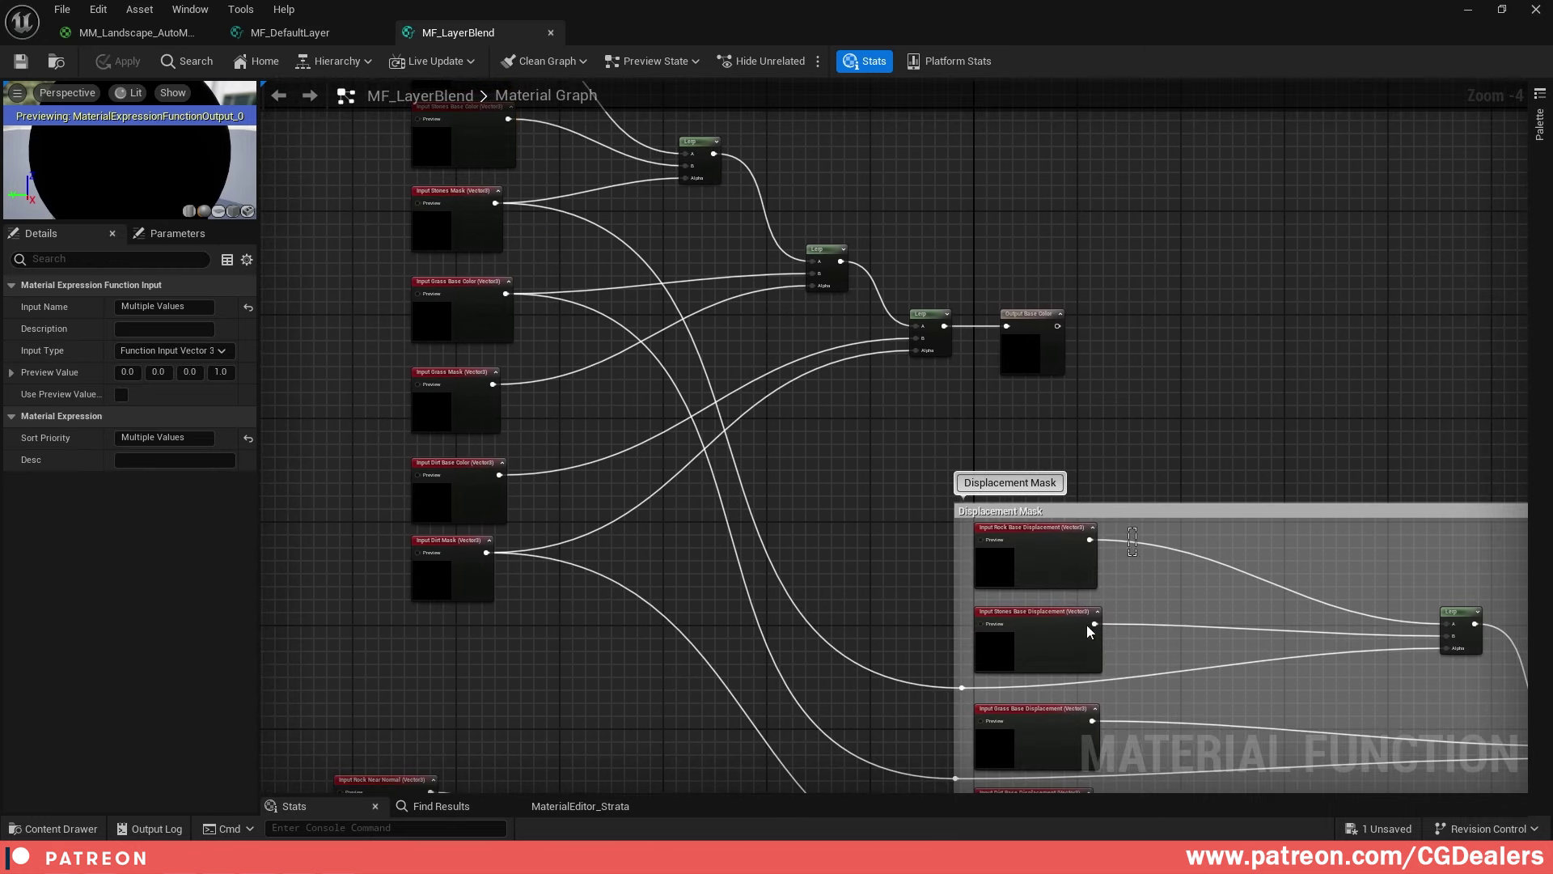
drag(395, 205, 517, 247)
right_drag(874, 465, 830, 356)
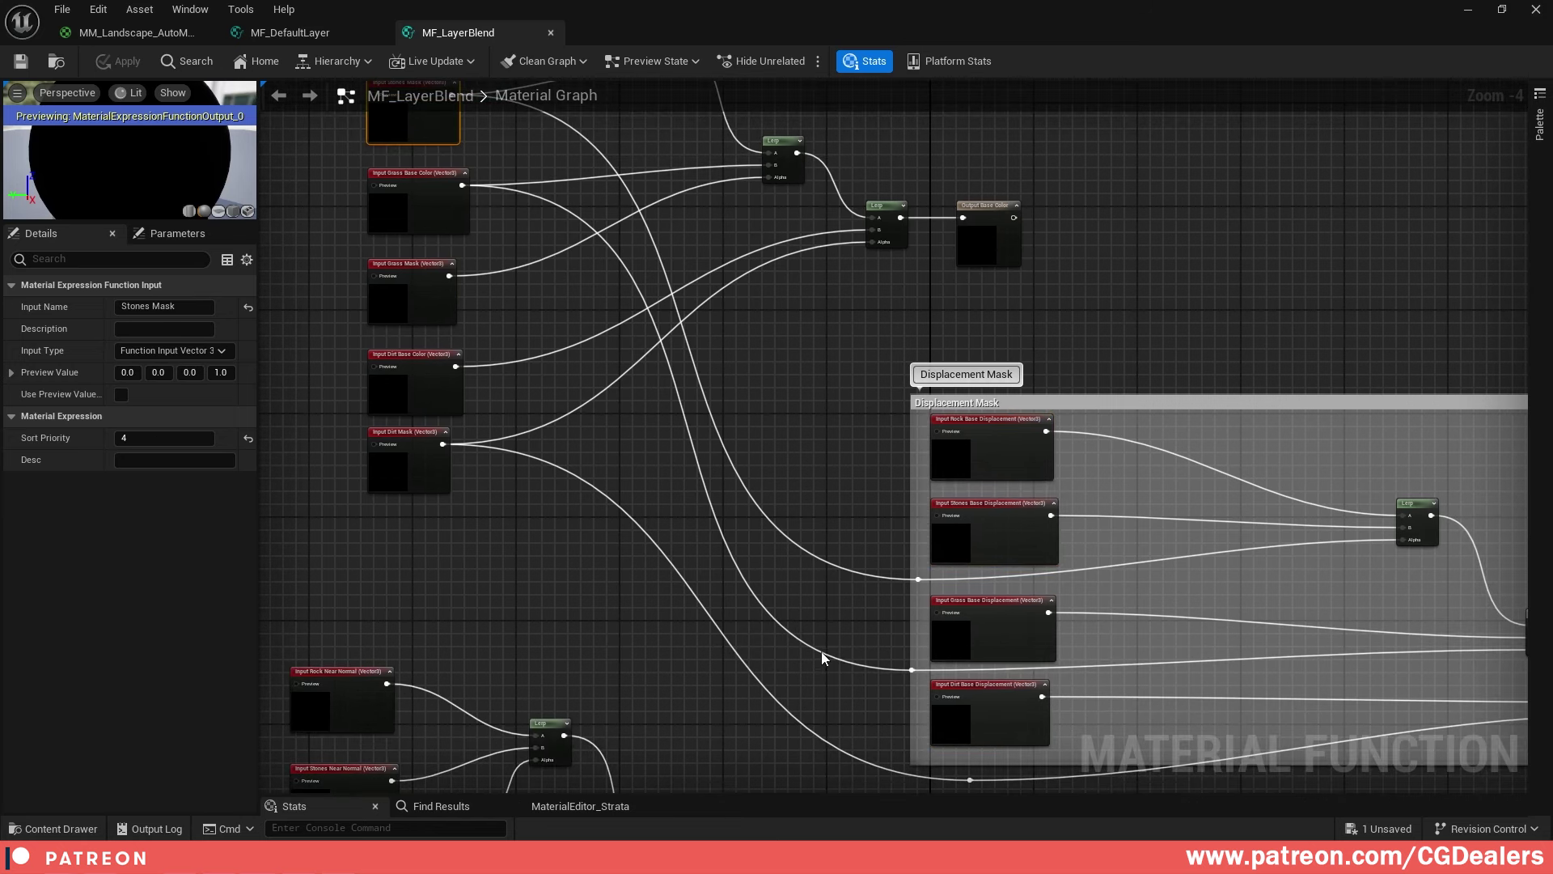
Examine the Grass Base Color, Grass Mask and Dirt Mask outputs and where their wires lead
scroll(455, 210, up, 2)
right_drag(455, 211, 579, 433)
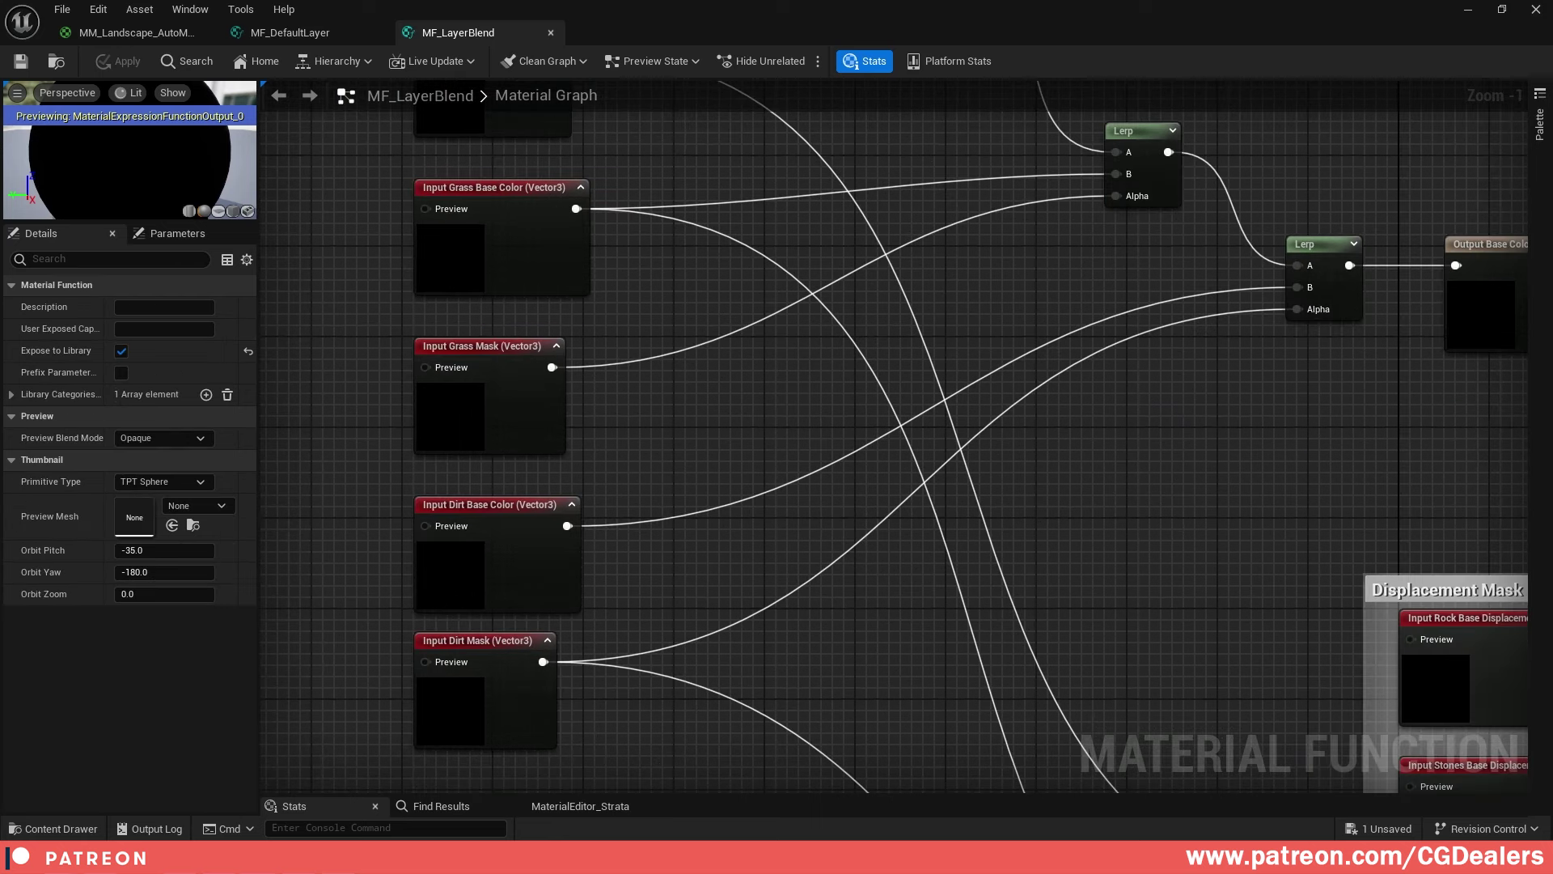
right_drag(610, 391, 595, 494)
scroll(614, 440, down, 2)
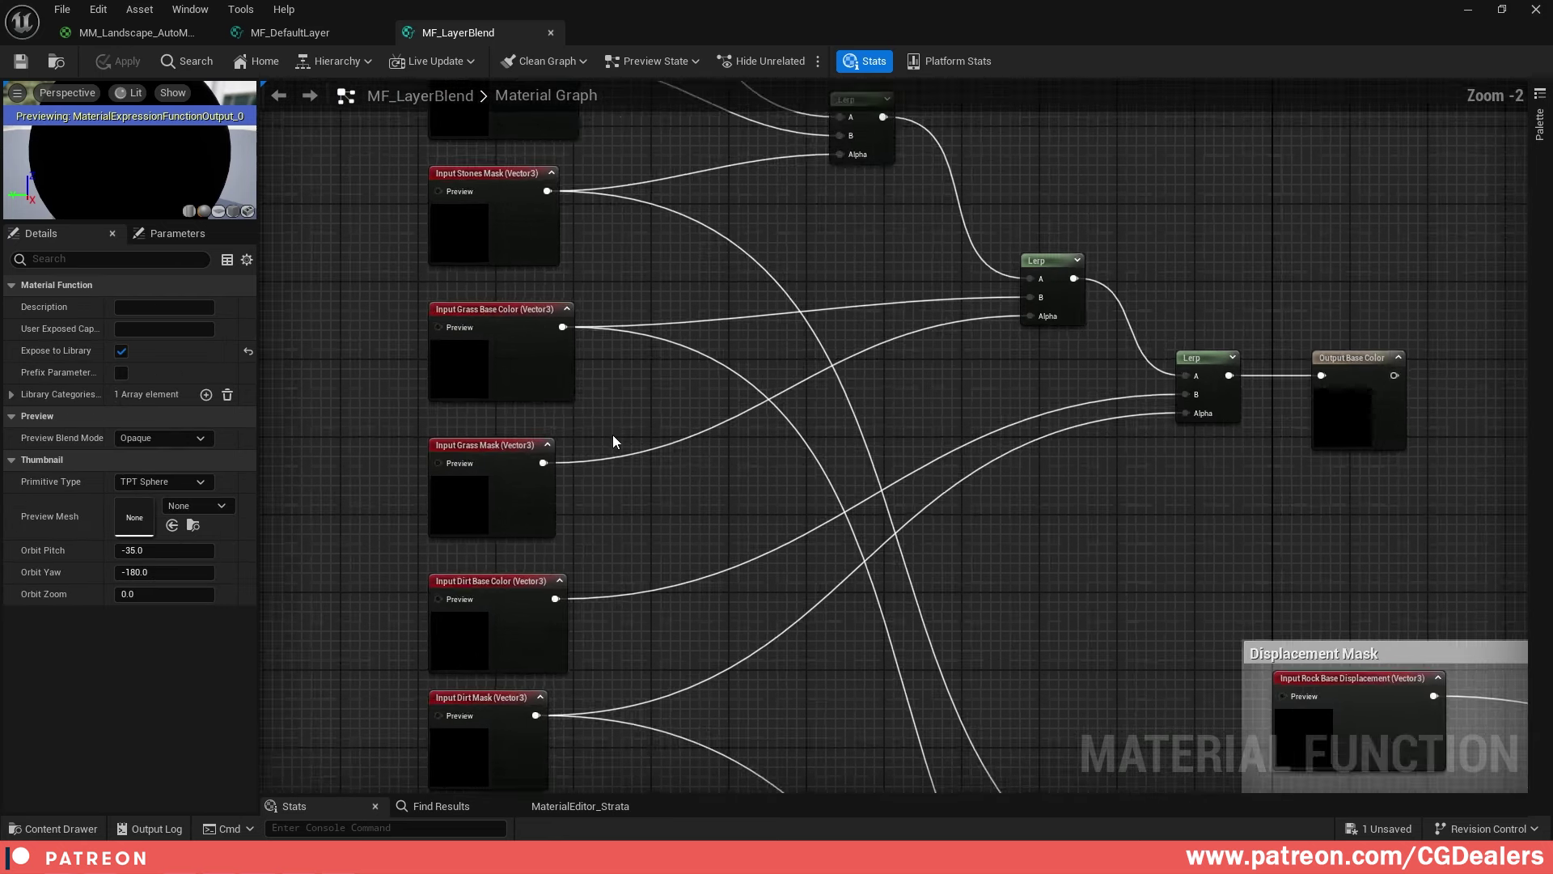
right_drag(788, 505, 690, 210)
right_drag(827, 426, 845, 510)
right_drag(623, 184, 704, 425)
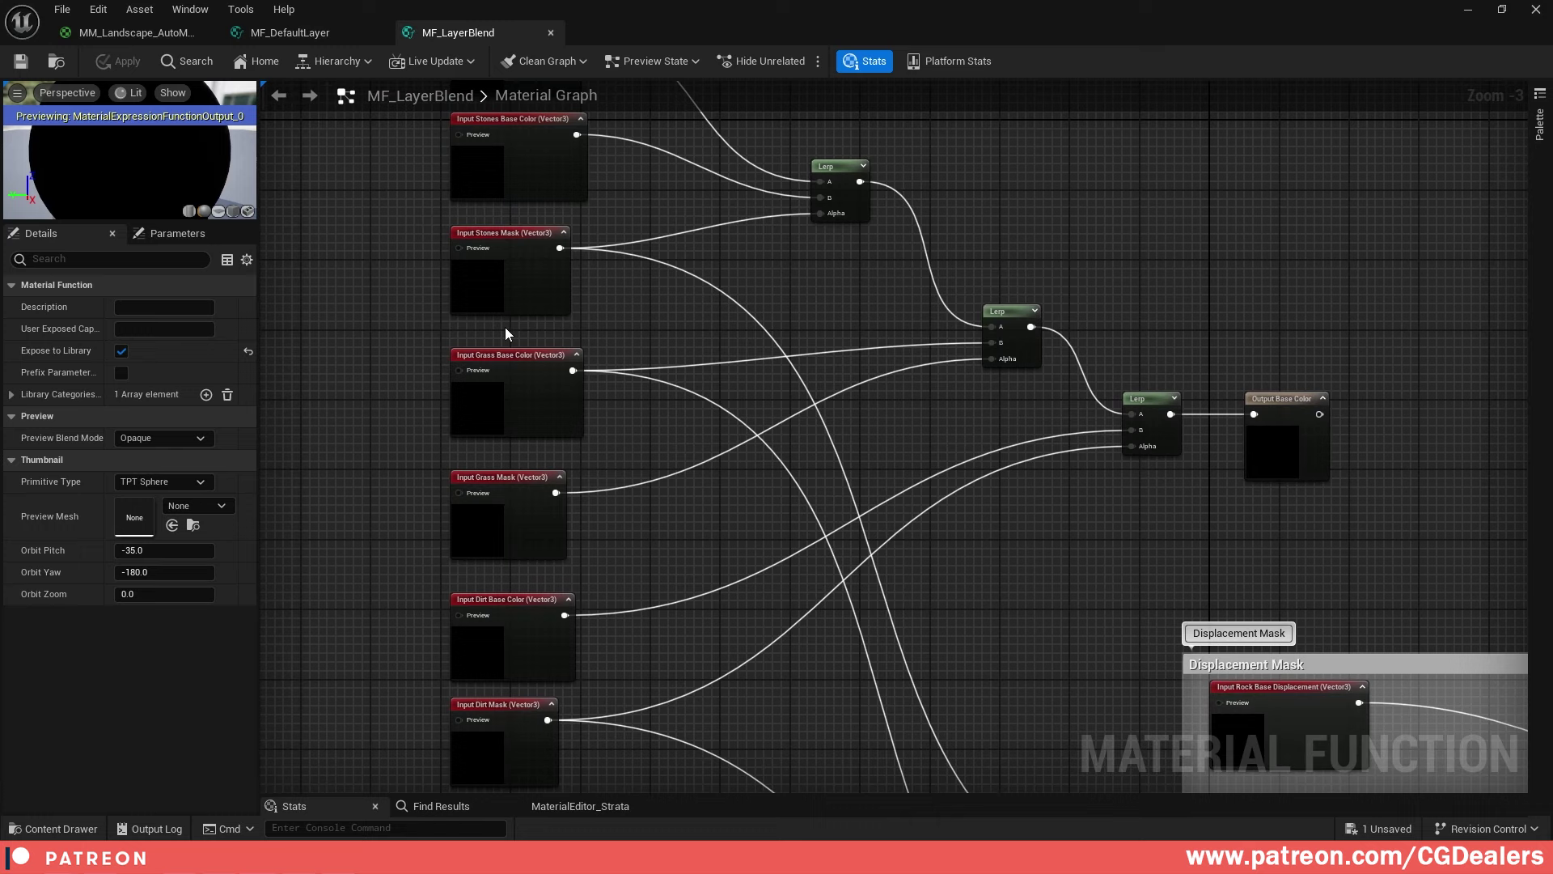
scroll(506, 333, up, 3)
scroll(830, 525, down, 4)
right_drag(955, 651, 977, 591)
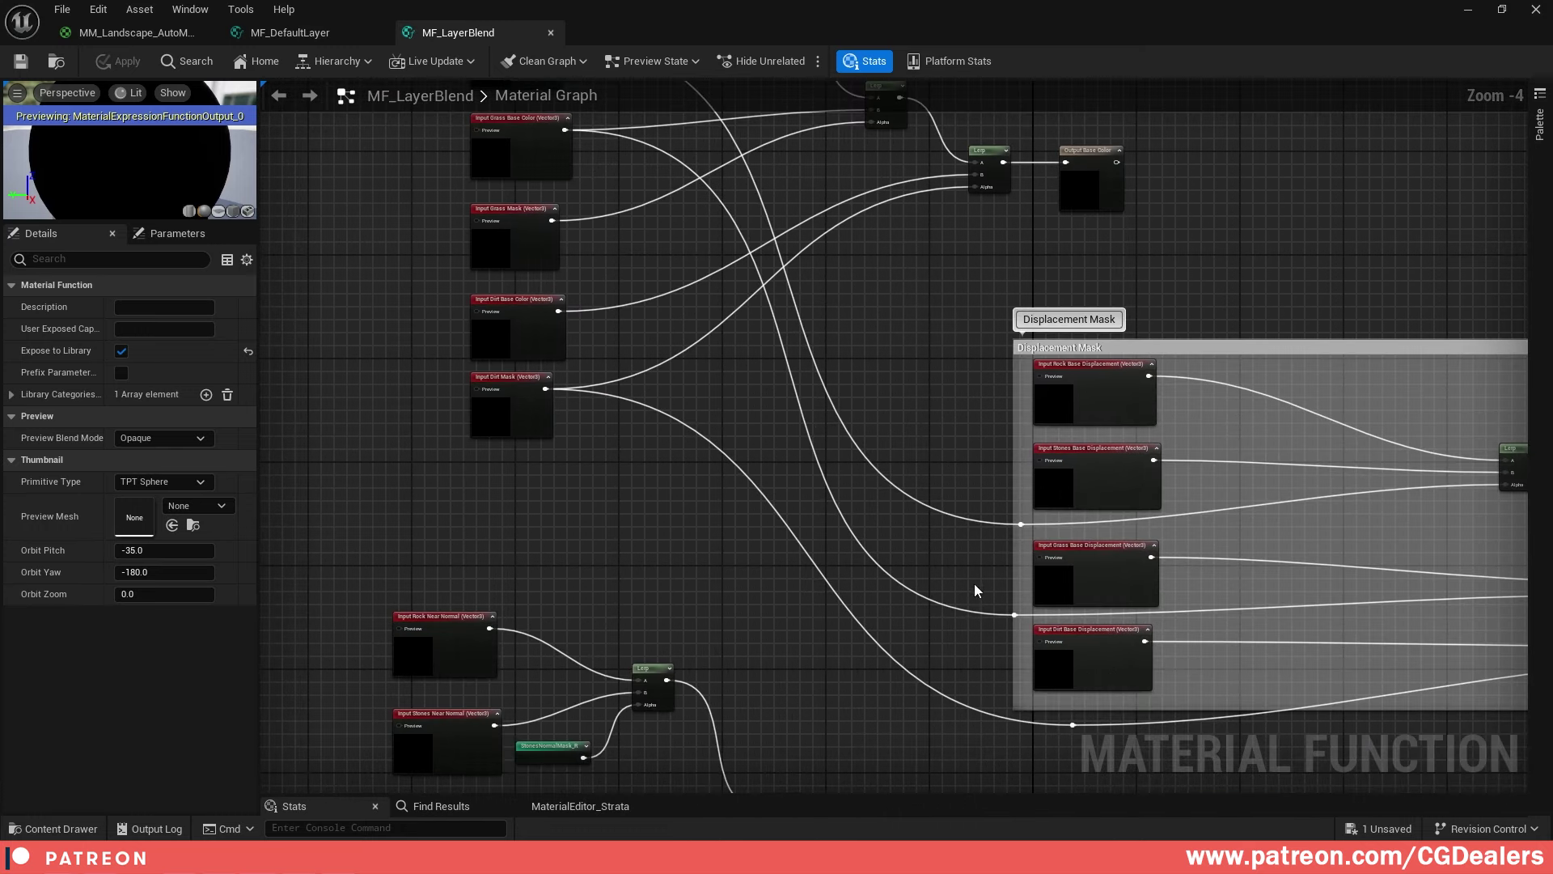
Rewire the Displacement Mask group's grass alpha reroute so it is fed from the Grass Mask input
drag(1015, 615, 553, 221)
right_drag(1204, 408, 992, 451)
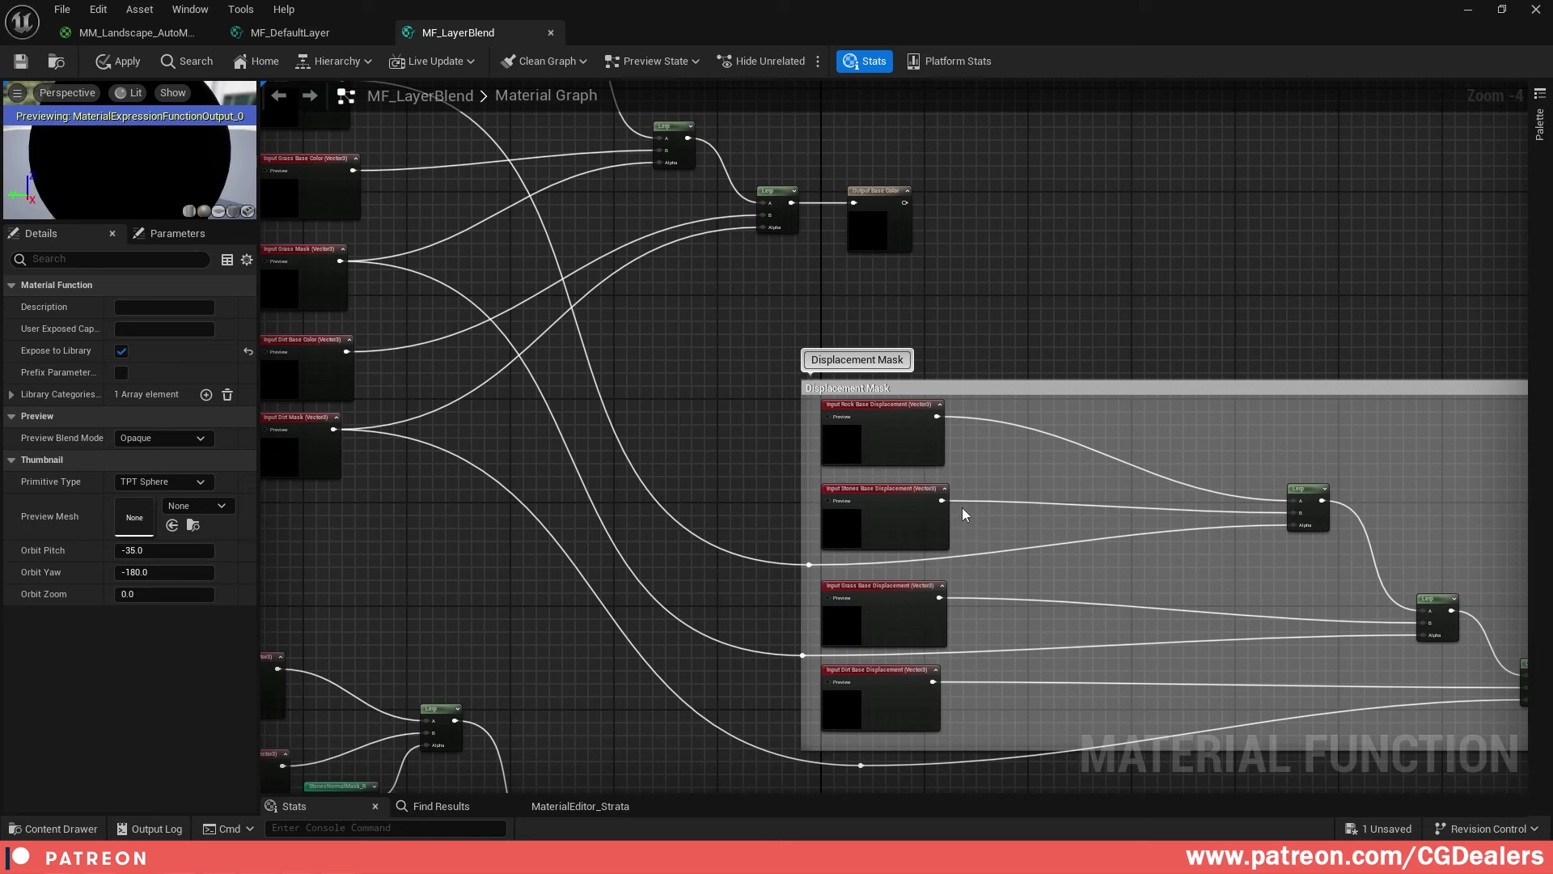
right_drag(383, 258, 489, 296)
right_drag(968, 549, 941, 522)
right_drag(1126, 626, 973, 551)
right_drag(840, 590, 1022, 701)
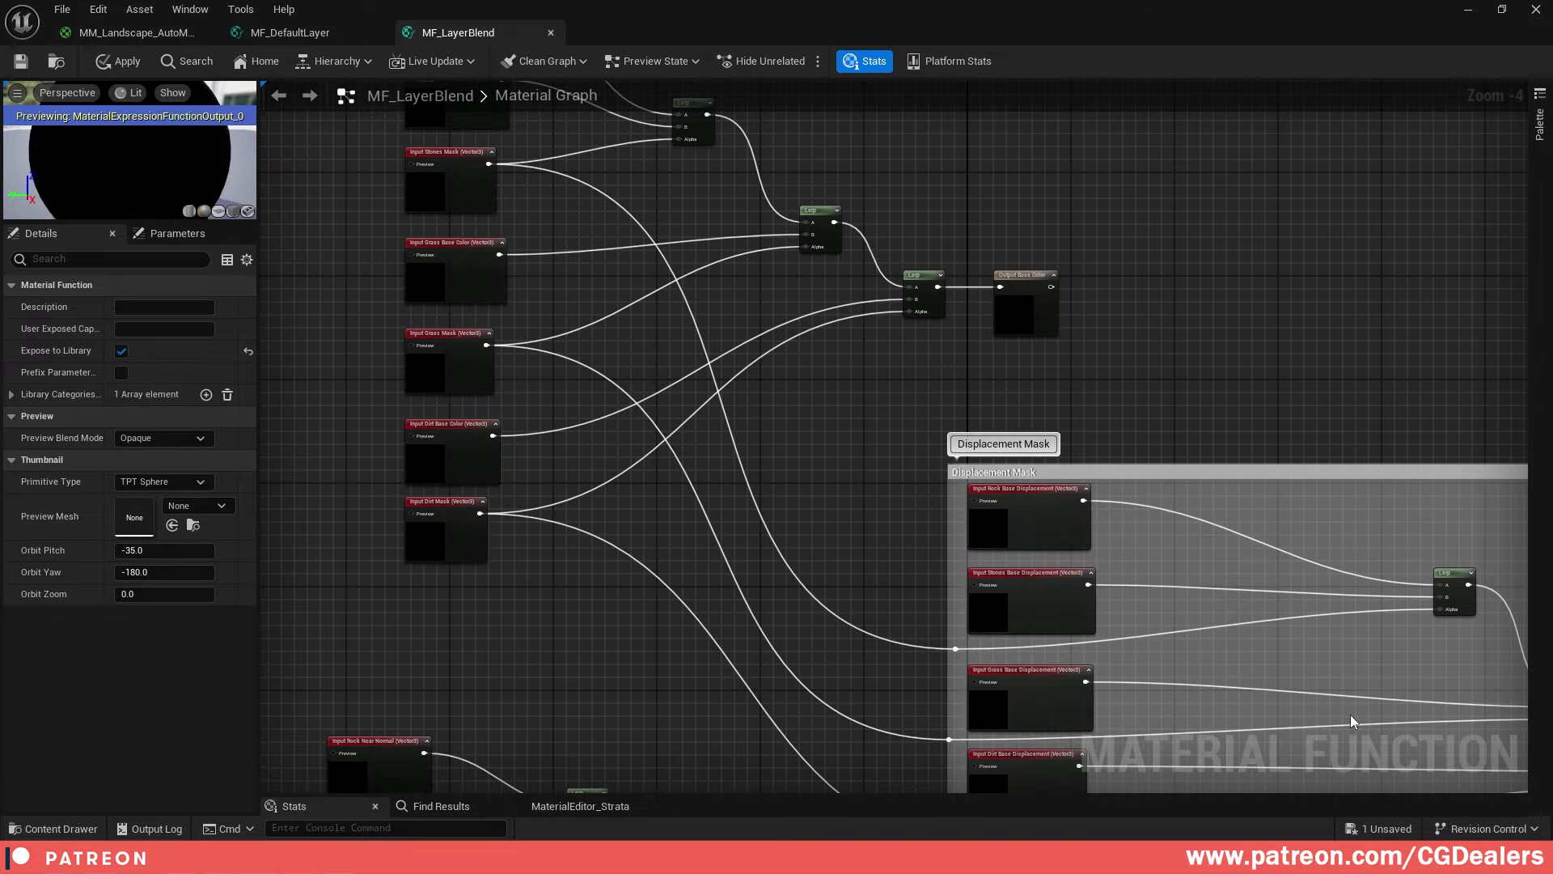
Examine the Dirt Base Displacement input and trace how the Dirt Mask input feeds its blend
right_drag(1356, 720, 566, 499)
scroll(566, 500, up, 4)
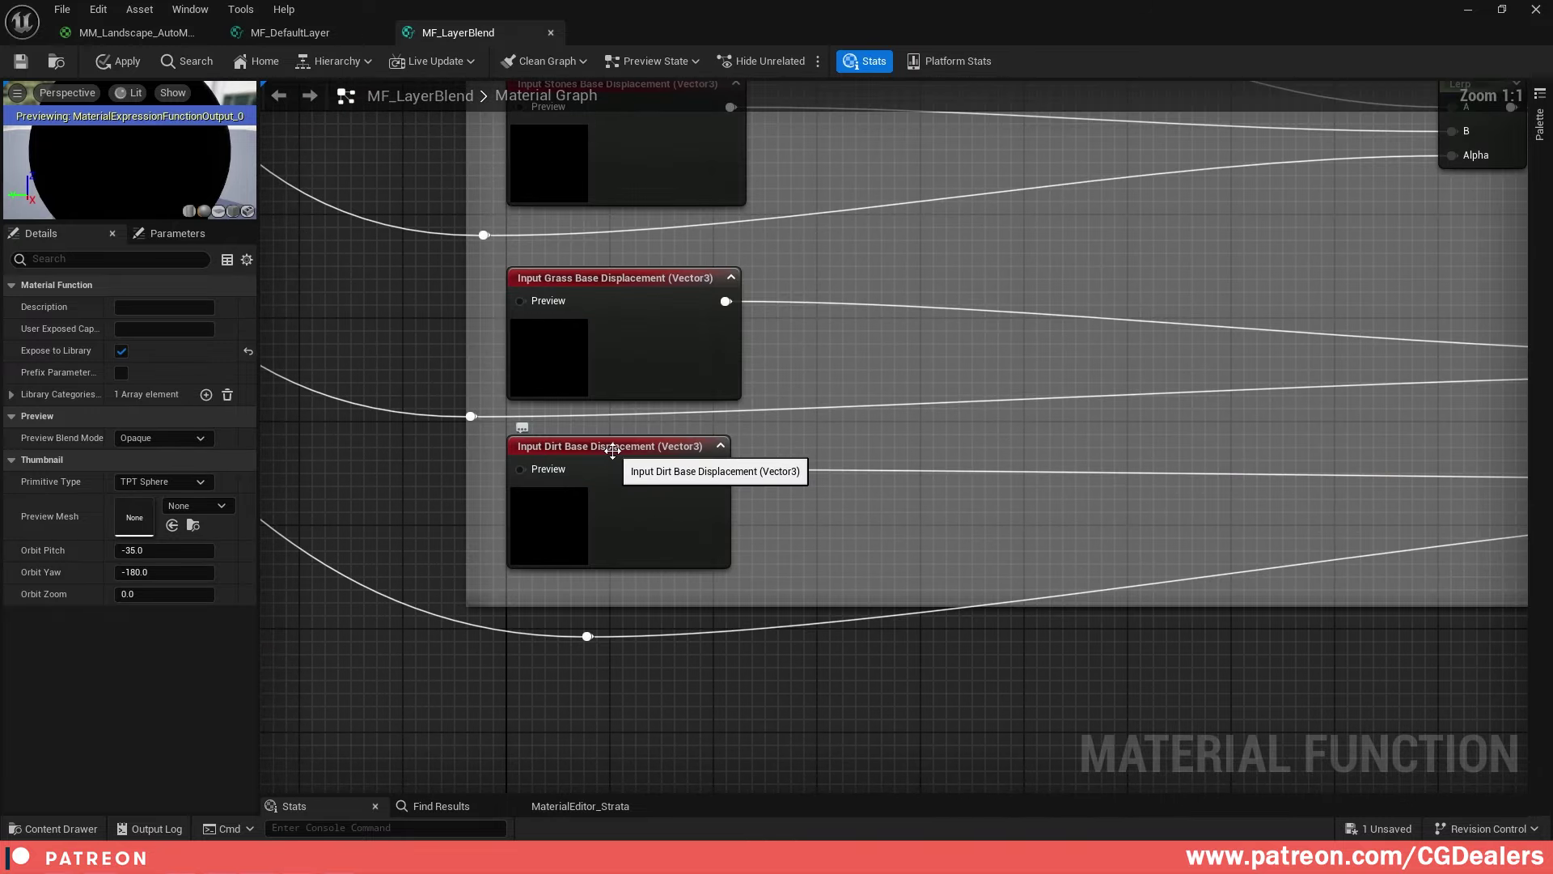
scroll(610, 454, down, 5)
right_drag(472, 375, 941, 596)
scroll(634, 464, up, 3)
drag(593, 522, 753, 639)
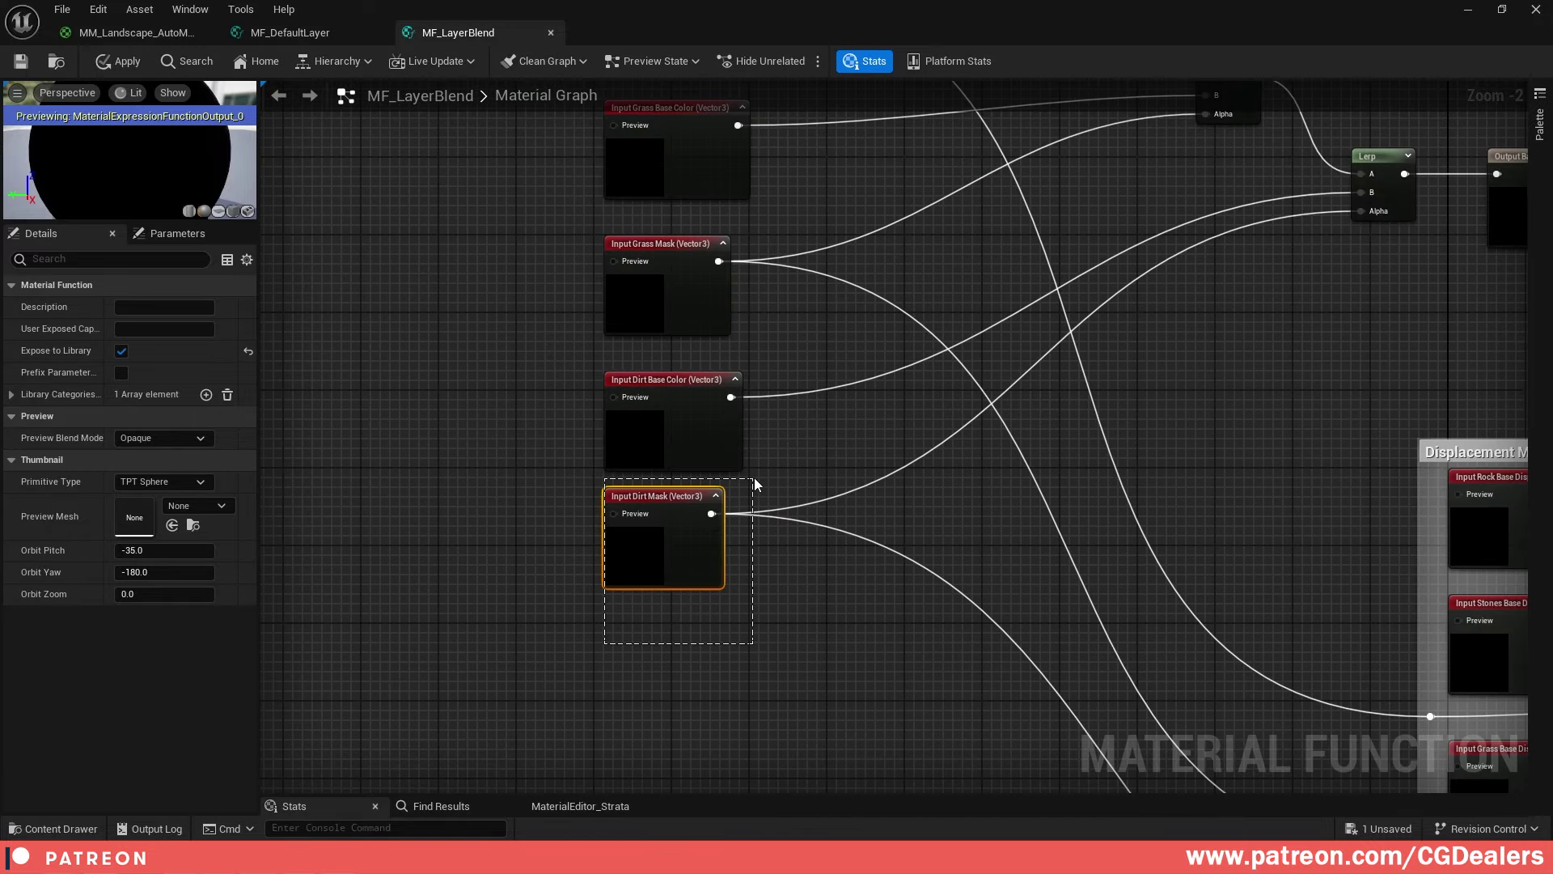
scroll(708, 617, down, 4)
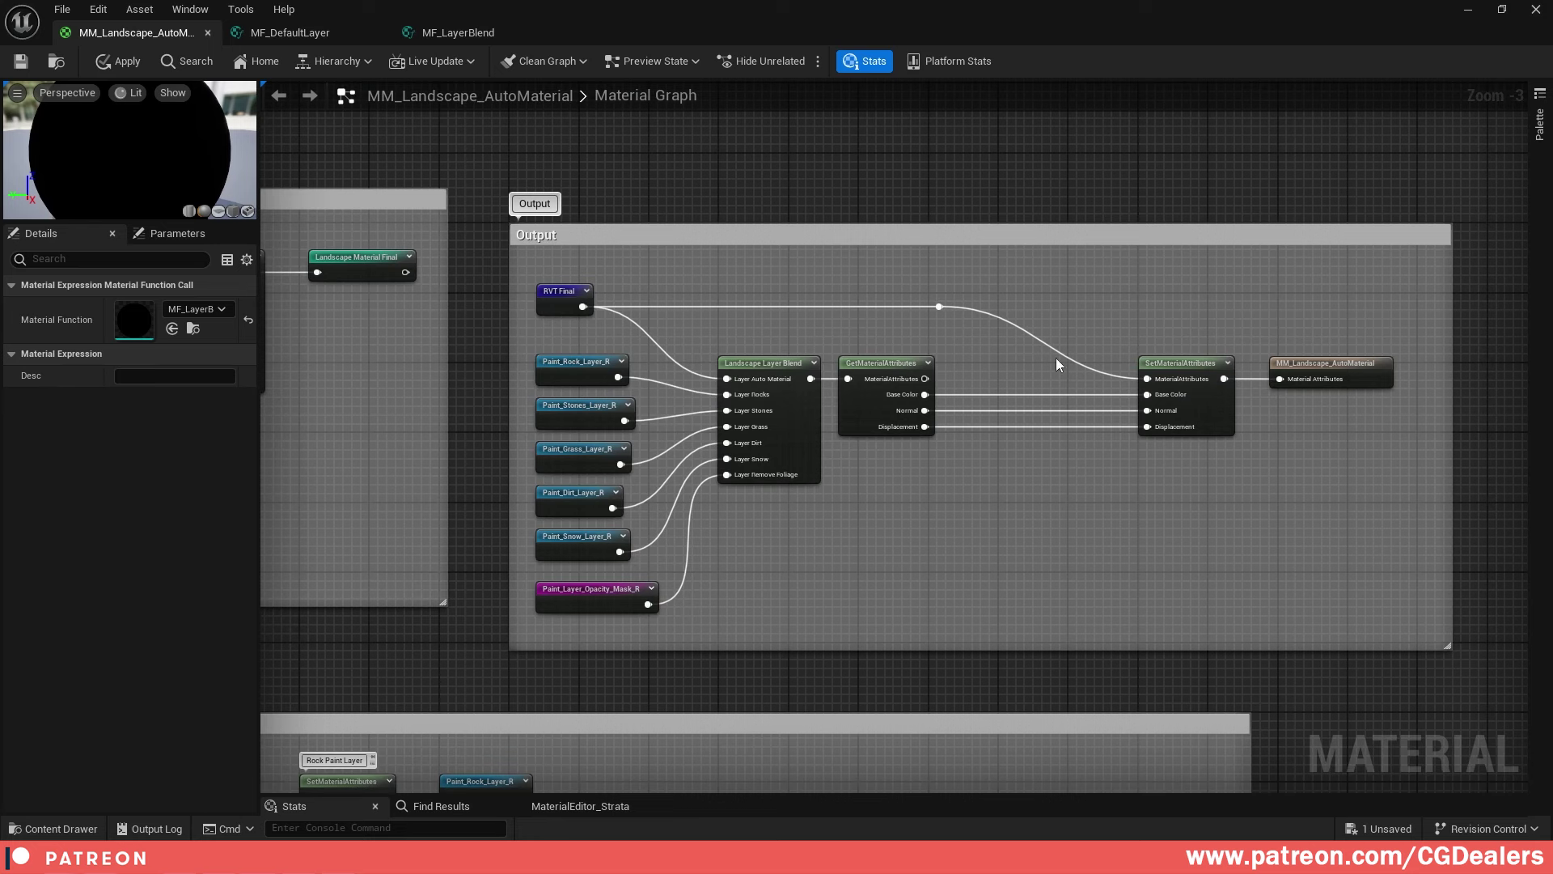
Leave the material editor and switch the level to landscape painting, with the target layer list enlarged and in view
scroll(730, 269, down, 2)
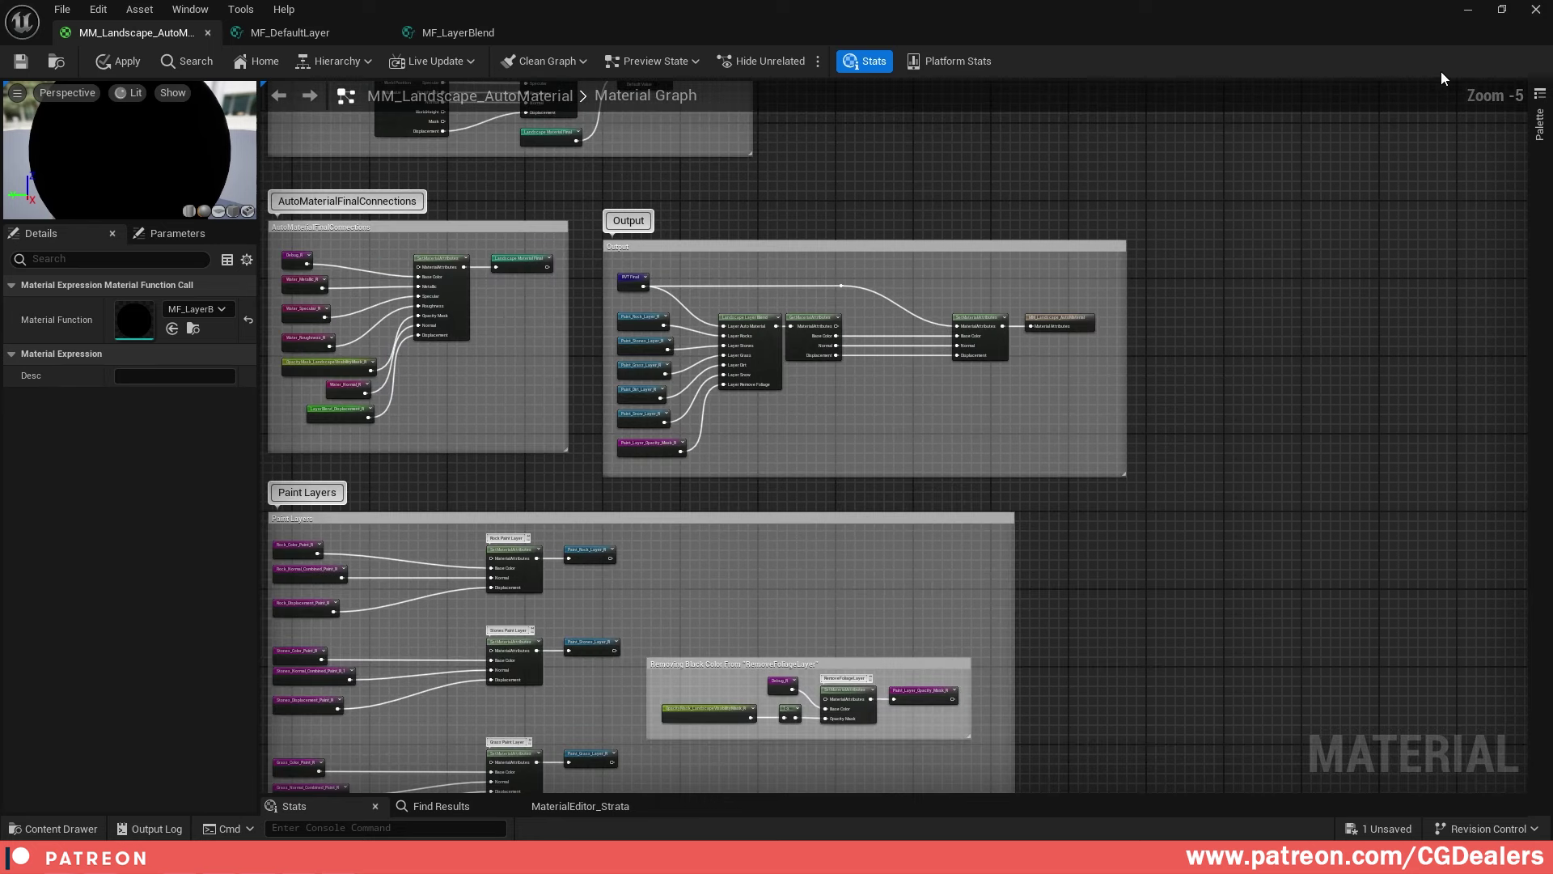
click(1536, 9)
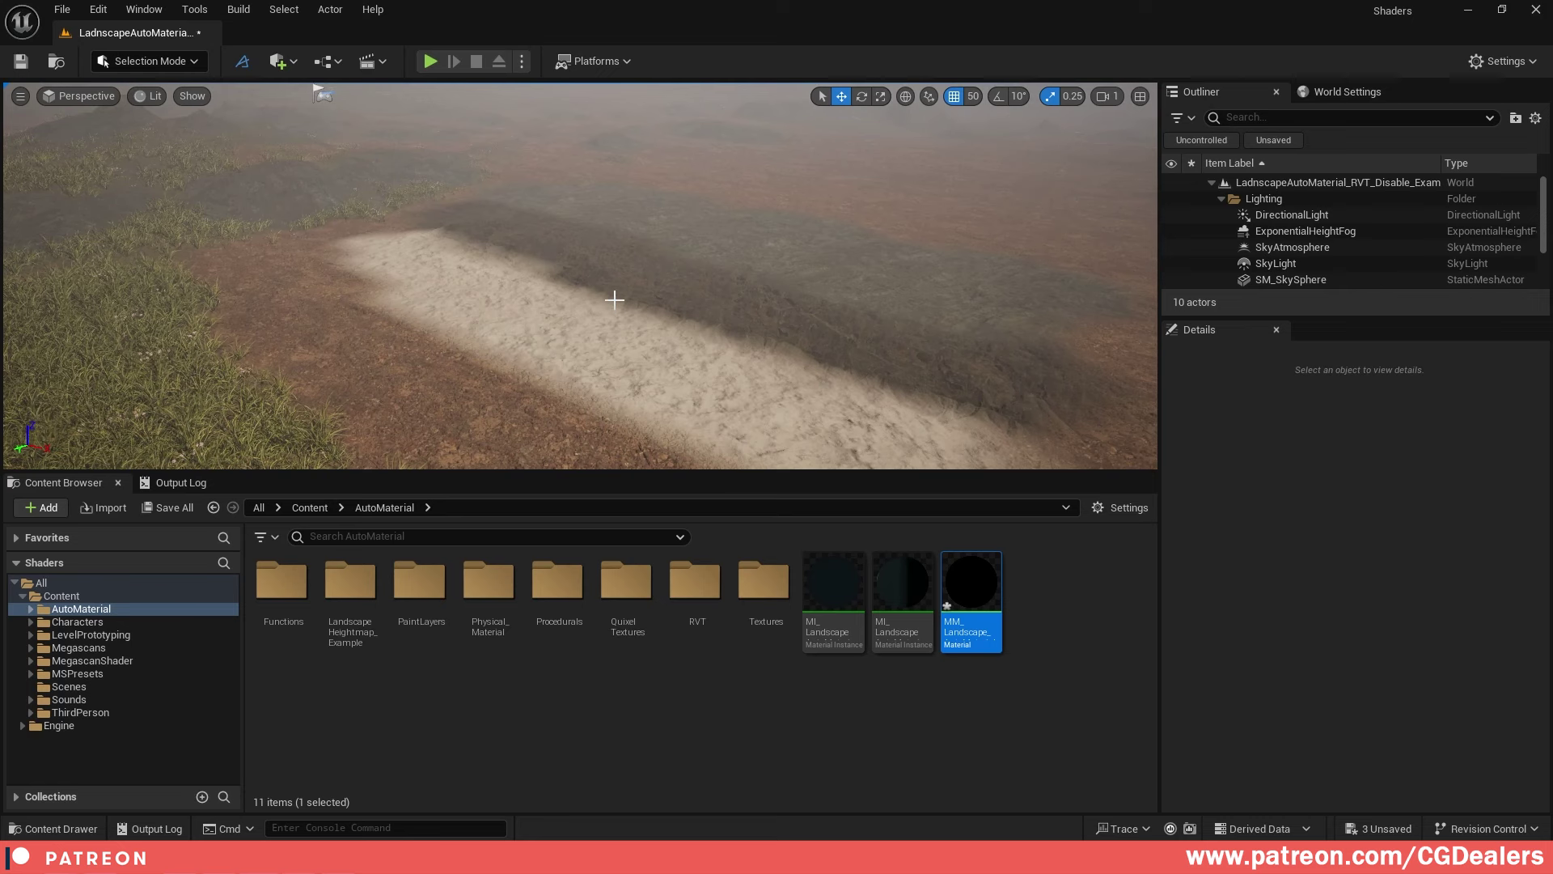
drag(614, 300, 615, 380)
click(181, 60)
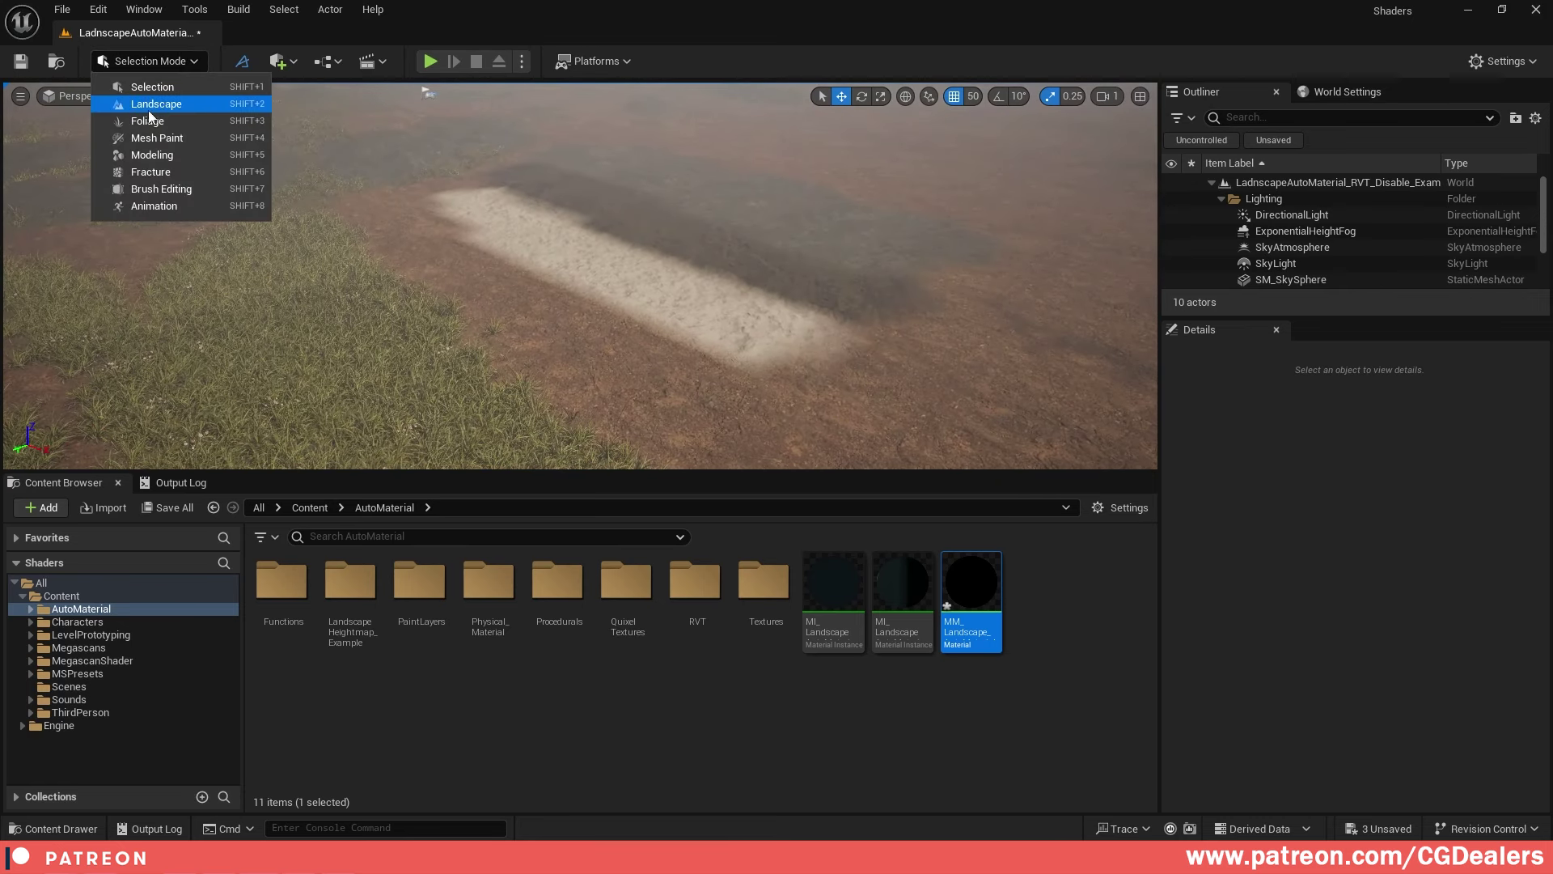
click(158, 104)
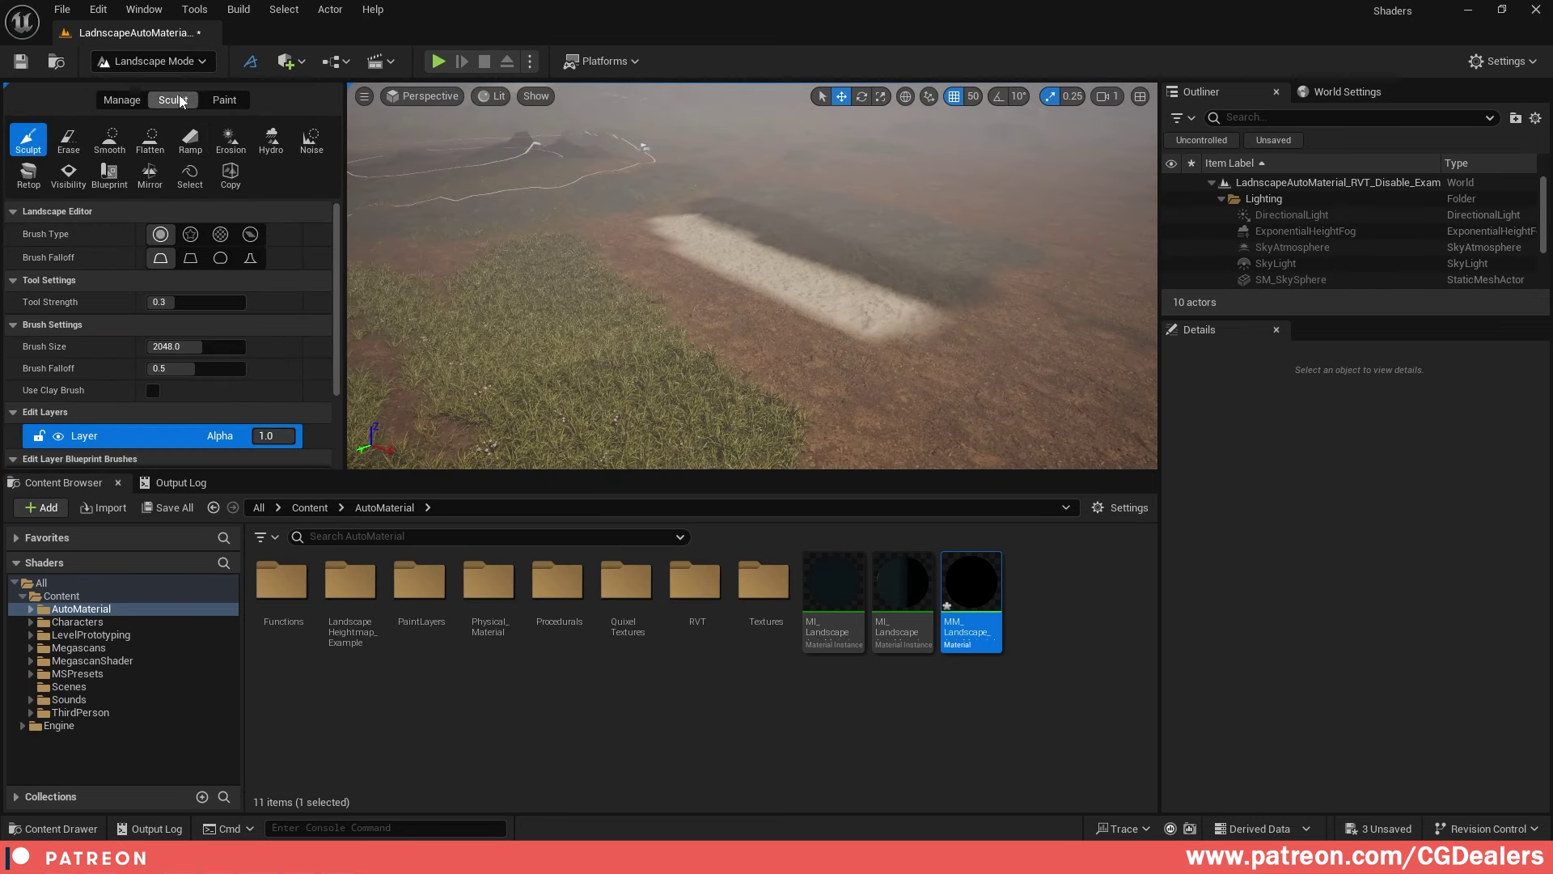
click(224, 100)
drag(509, 483, 509, 615)
scroll(203, 483, down, 5)
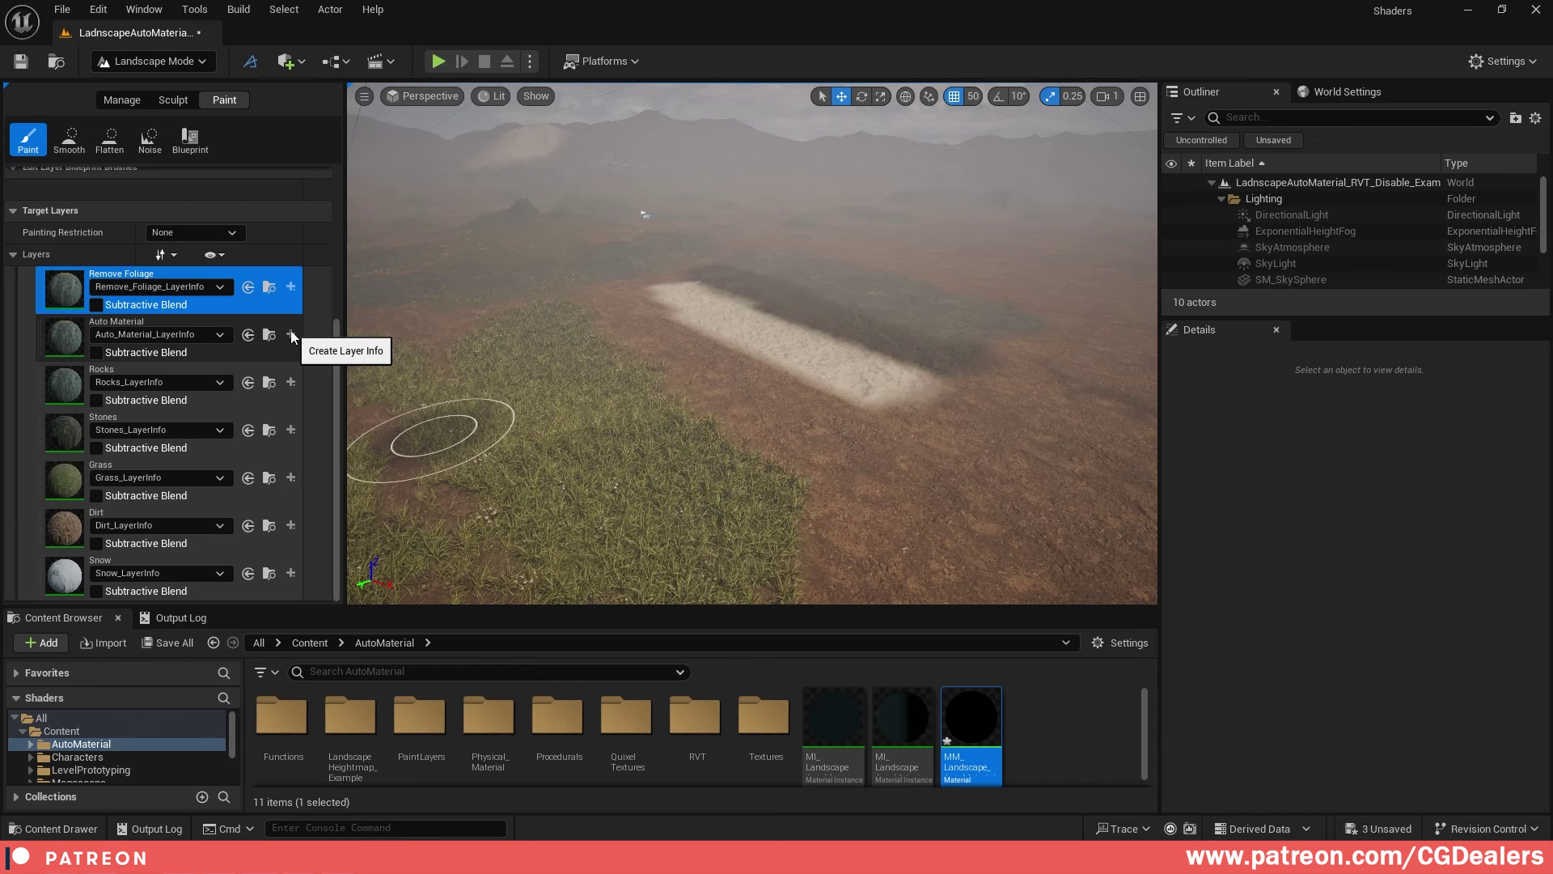
Paint a stroke of the Rocks layer on the bare dirt ground beside the snow strip, using the full-screen viewport
right_drag(518, 340, 833, 347)
click(151, 377)
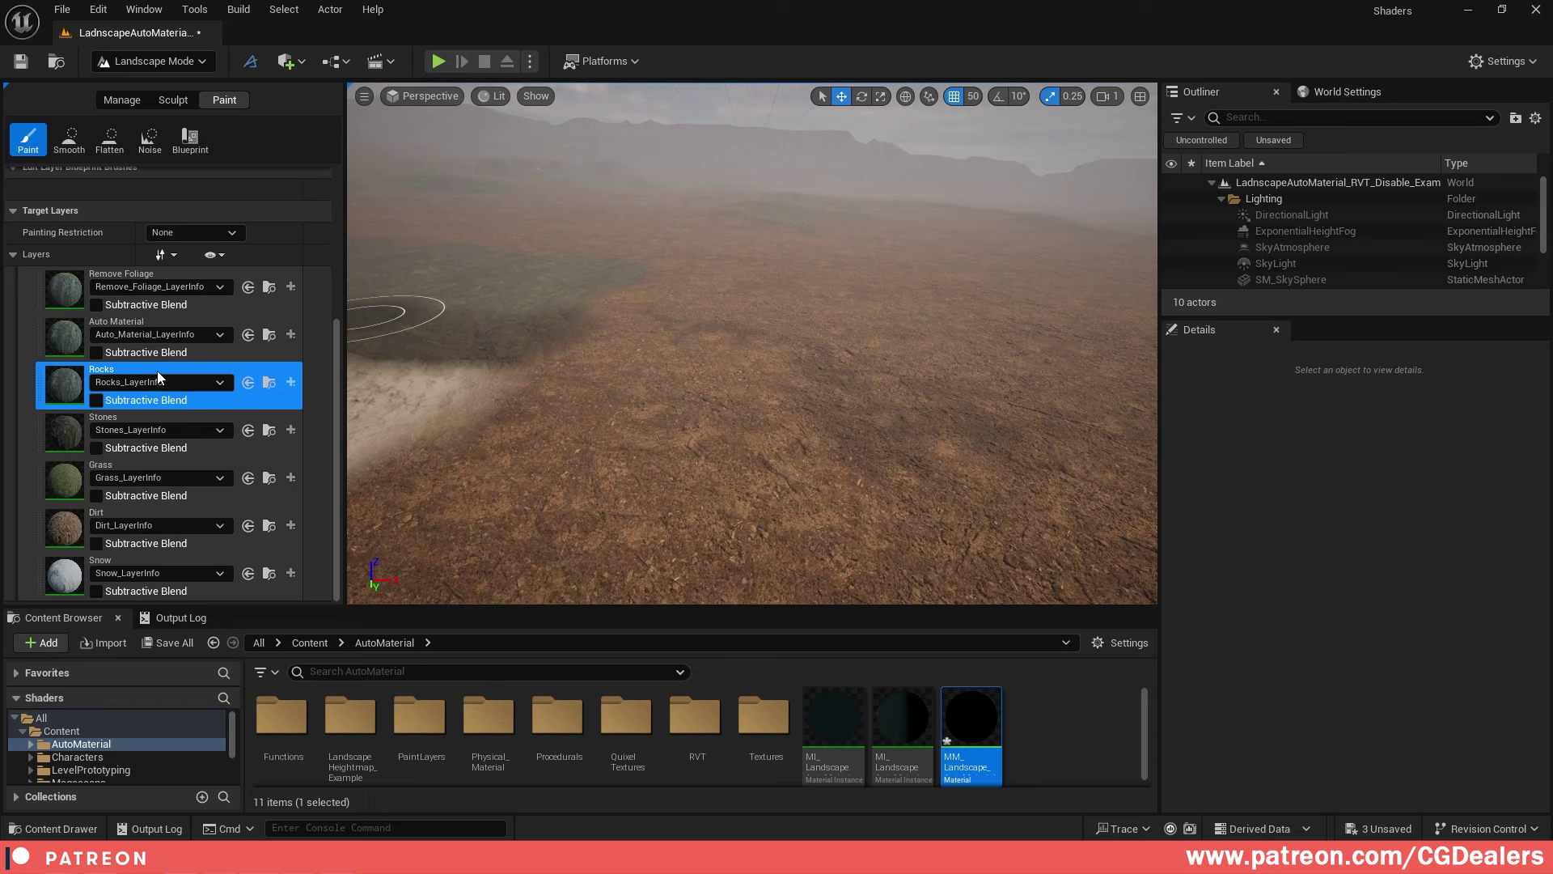
right_drag(930, 517, 958, 451)
key(F11)
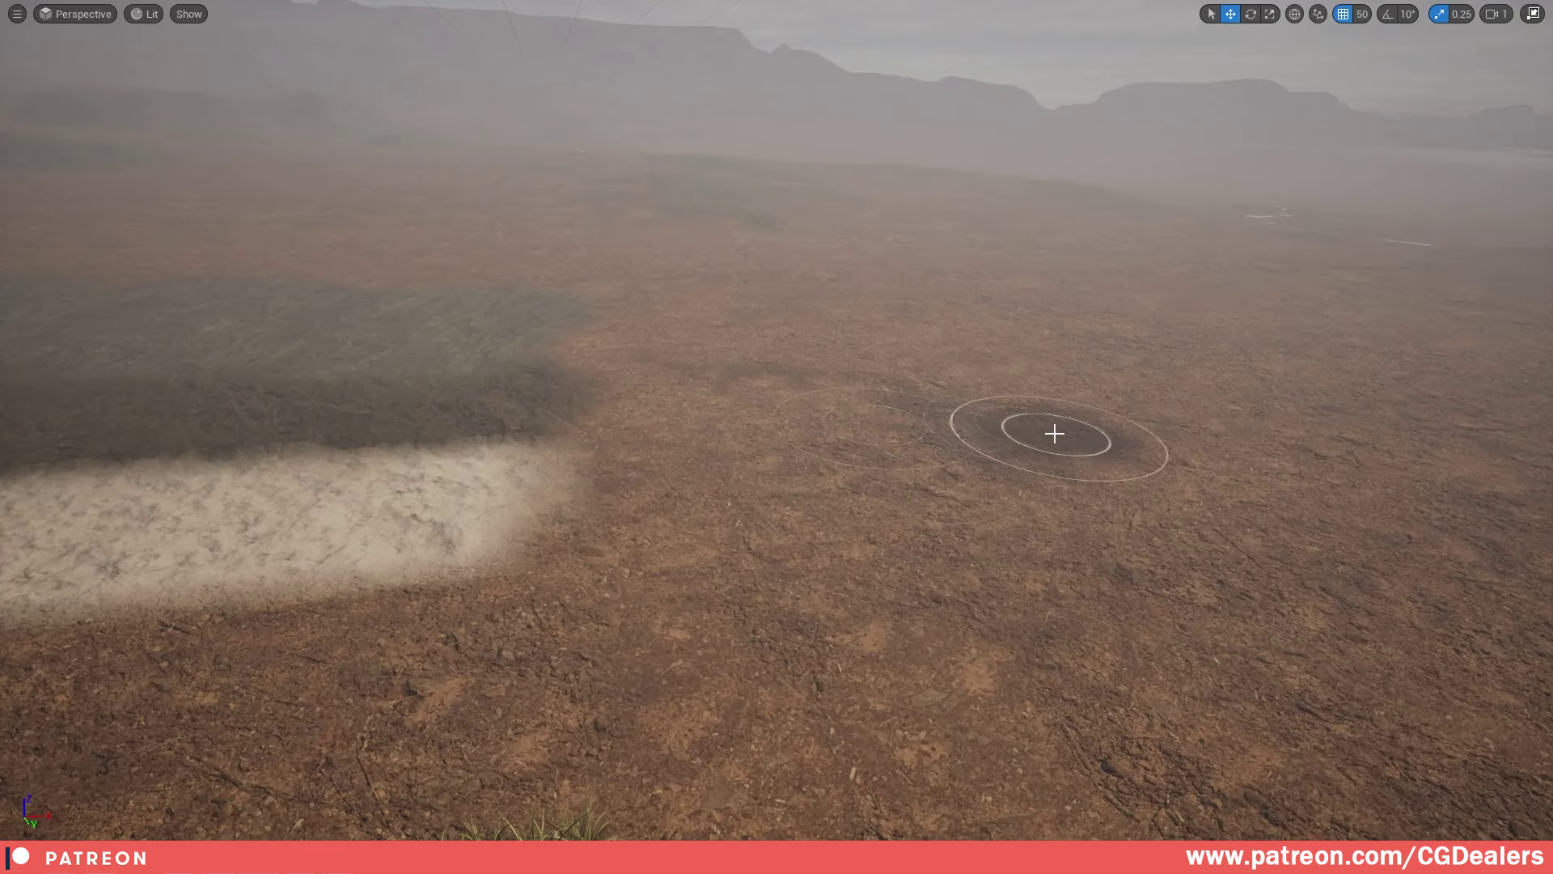
mouse_move(1058, 430)
mouse_down()
mouse_move(943, 527)
mouse_move(717, 624)
mouse_move(776, 614)
mouse_up()
Inspect the displacement of the painted rock up close from several angles, and leave the full-screen view
key(w)
mouse_move(777, 615)
right_down()
mouse_move(405, 542)
mouse_move(809, 583)
mouse_move(979, 558)
mouse_move(744, 534)
mouse_move(566, 538)
mouse_move(388, 582)
right_up()
key(w)
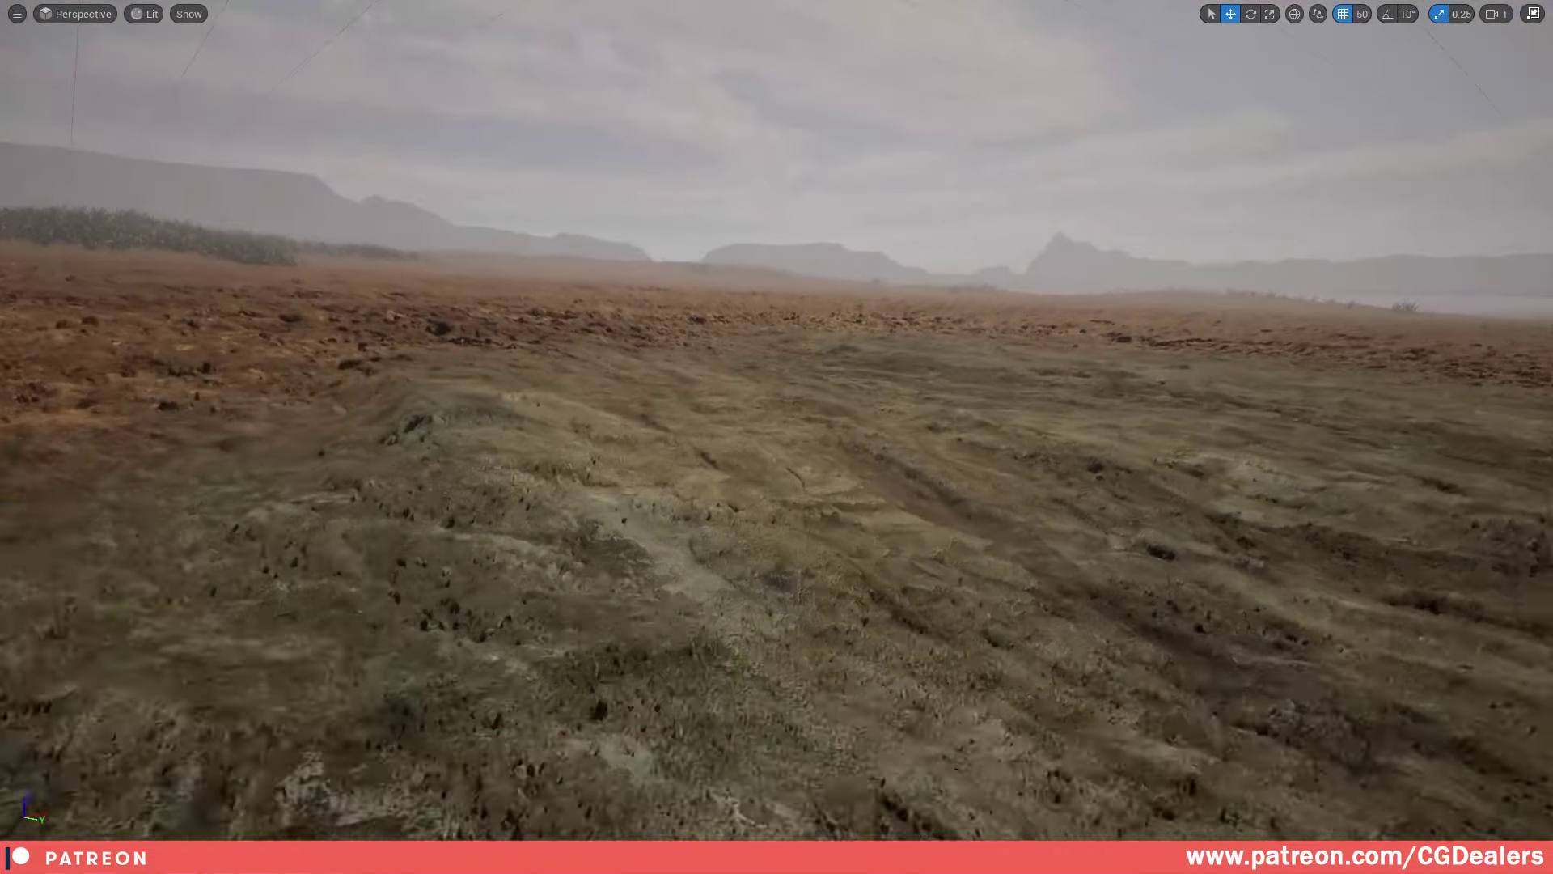
key(w)
right_drag(842, 486, 1047, 482)
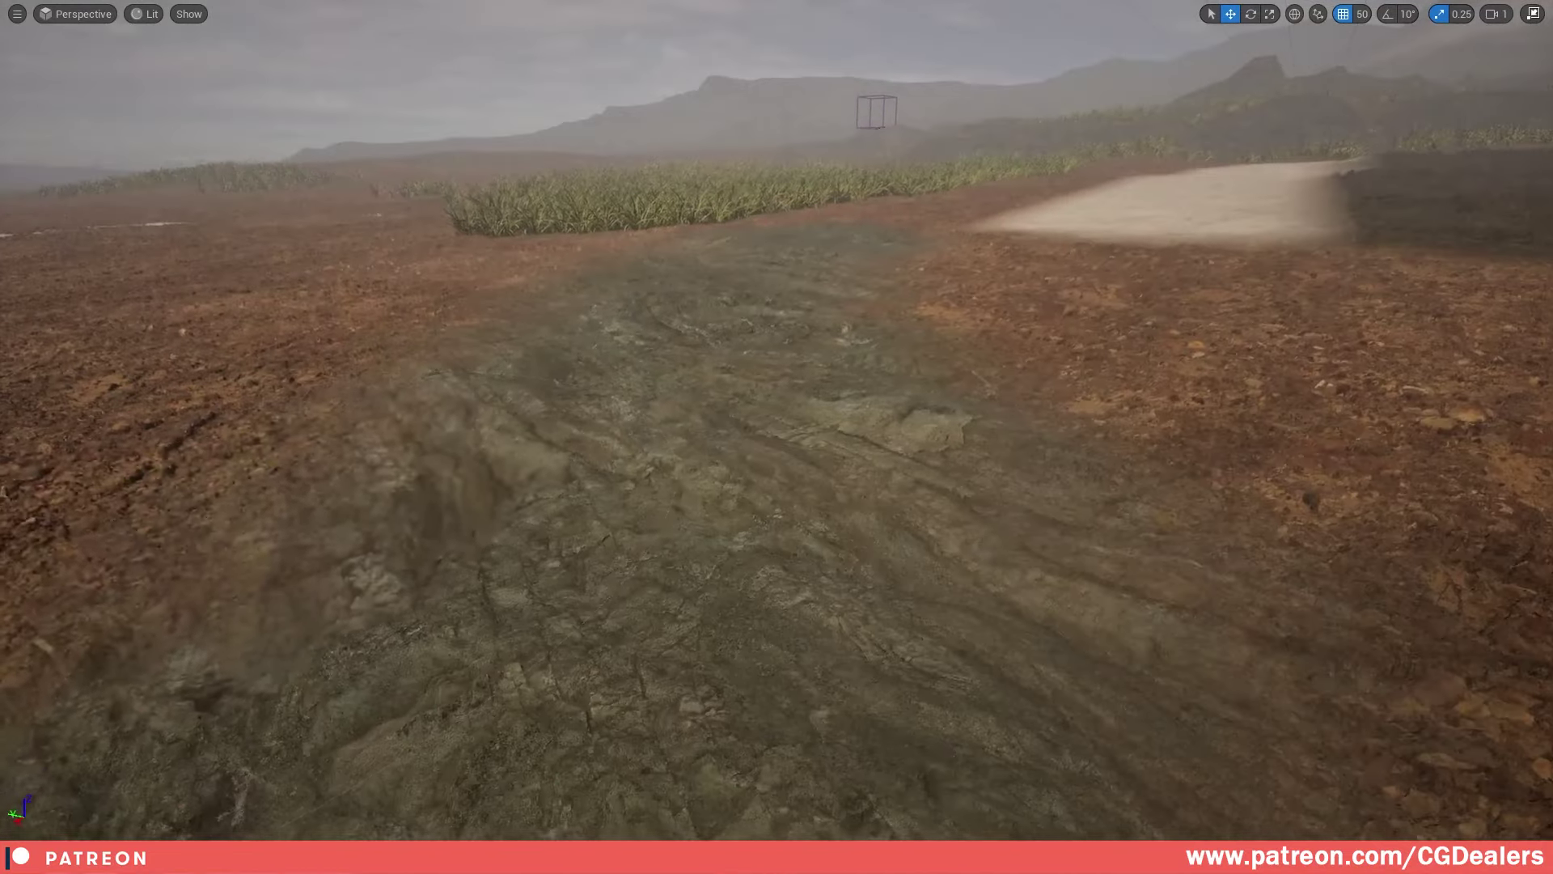
key(F11)
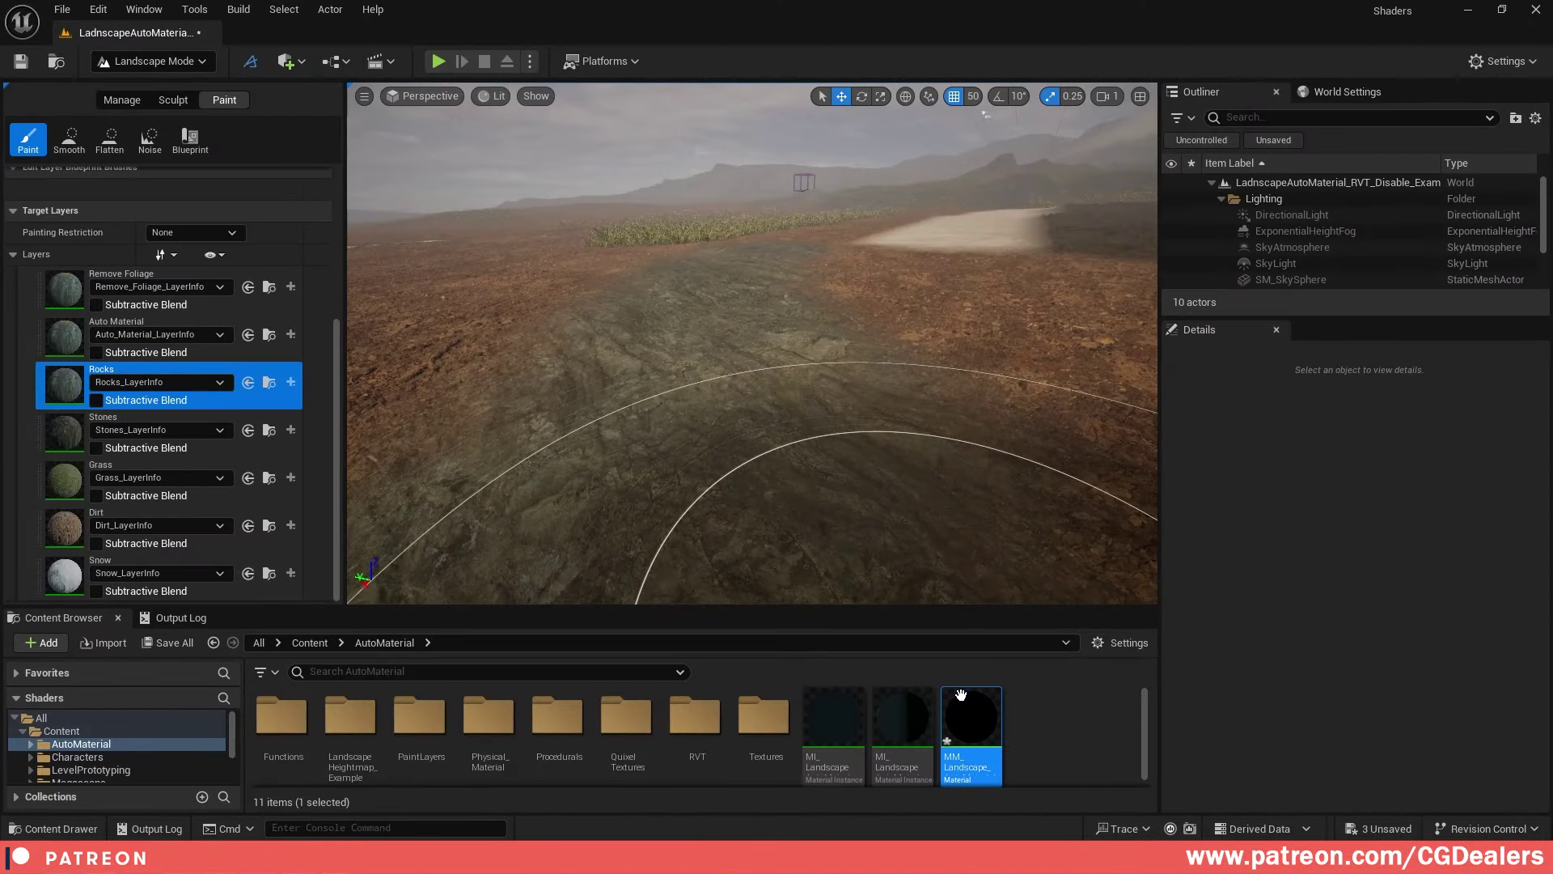
Open the MM_Landscape_AutoMaterial material and bring its Nanite displacement settings into view
double_click(970, 724)
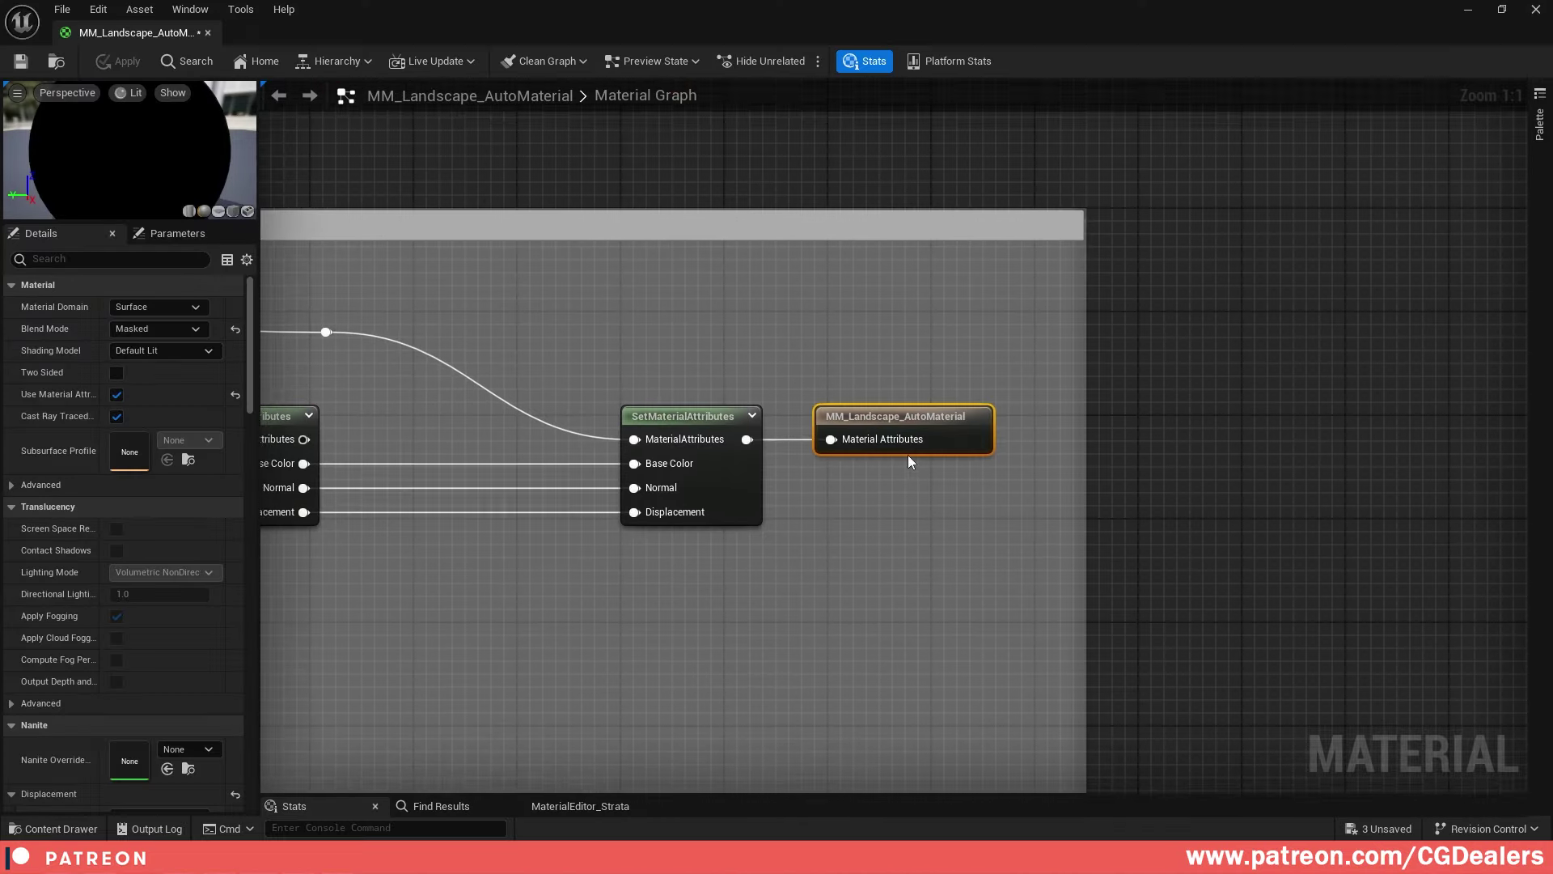
scroll(113, 637, down, 5)
scroll(172, 621, down, 1)
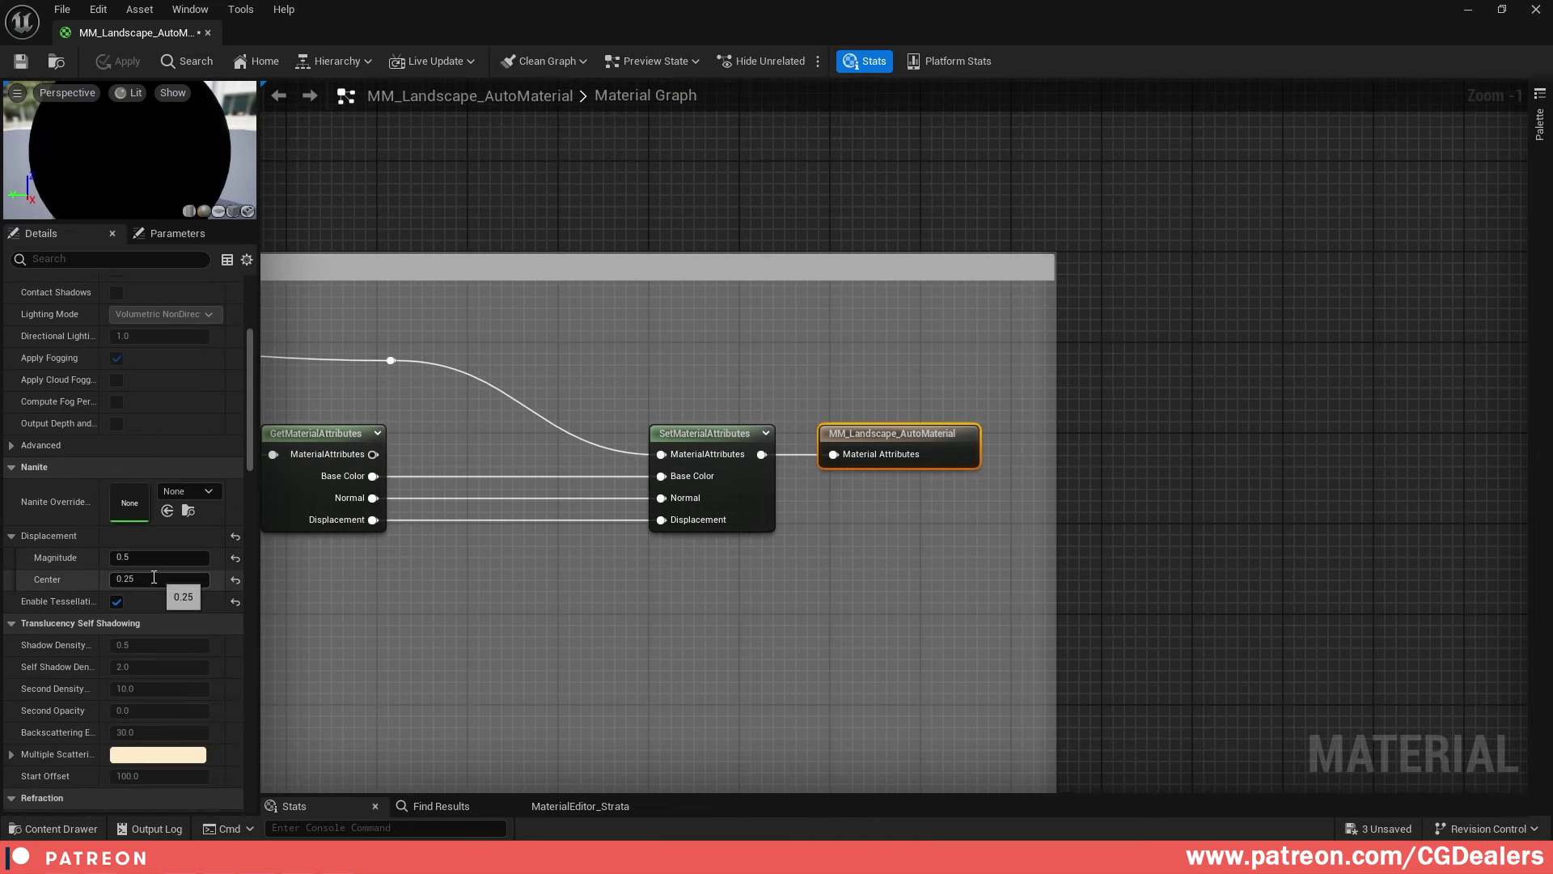
Shrink the material editor to a floating window beside the level viewport and widen its property area
click(1501, 12)
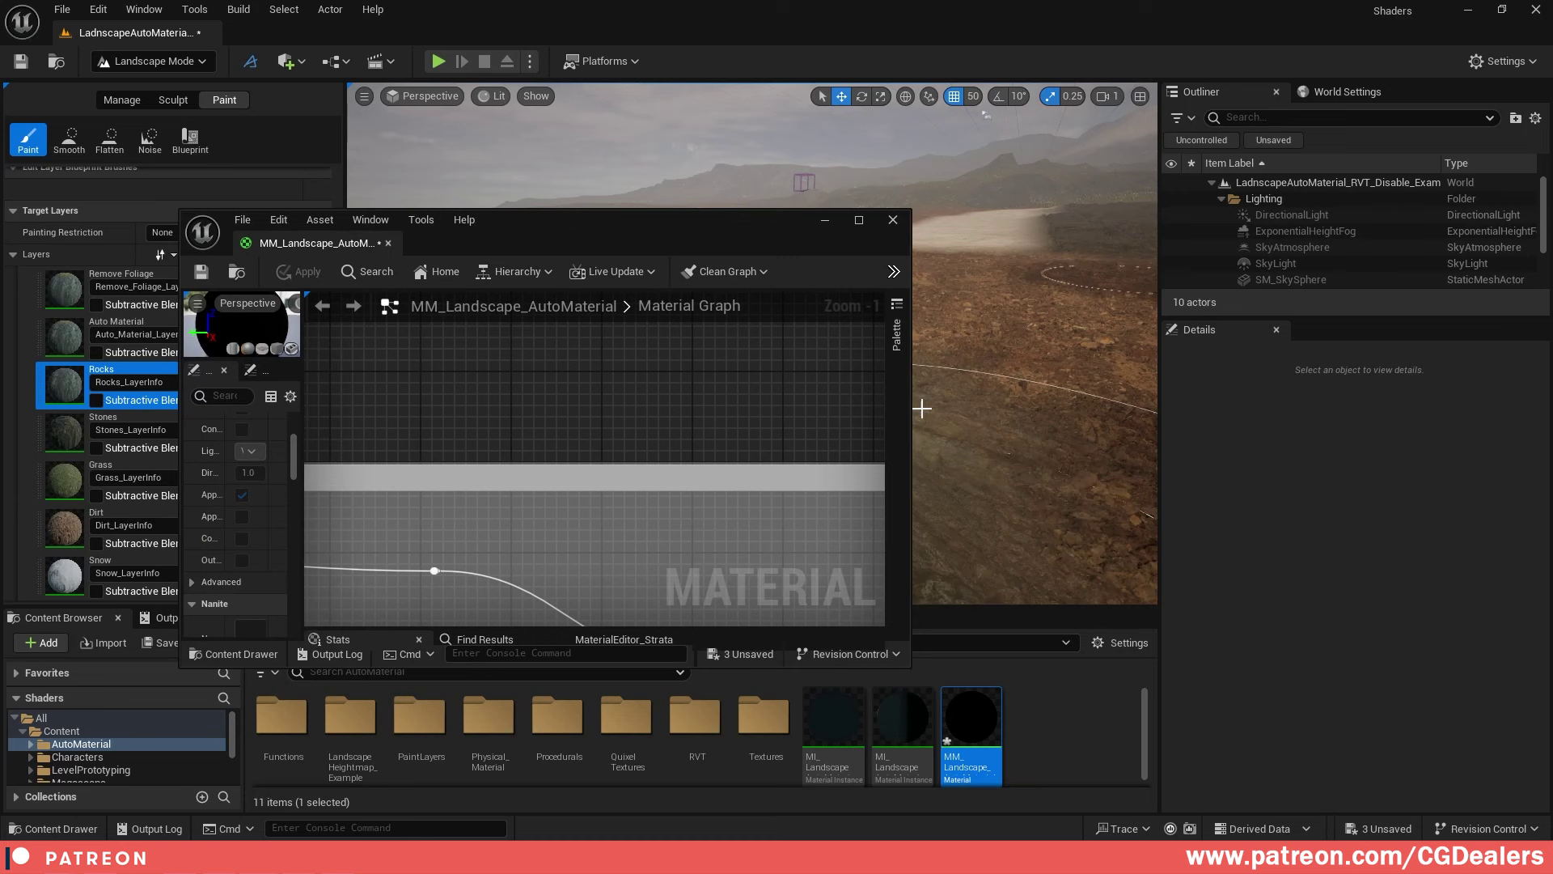
drag(910, 666, 962, 800)
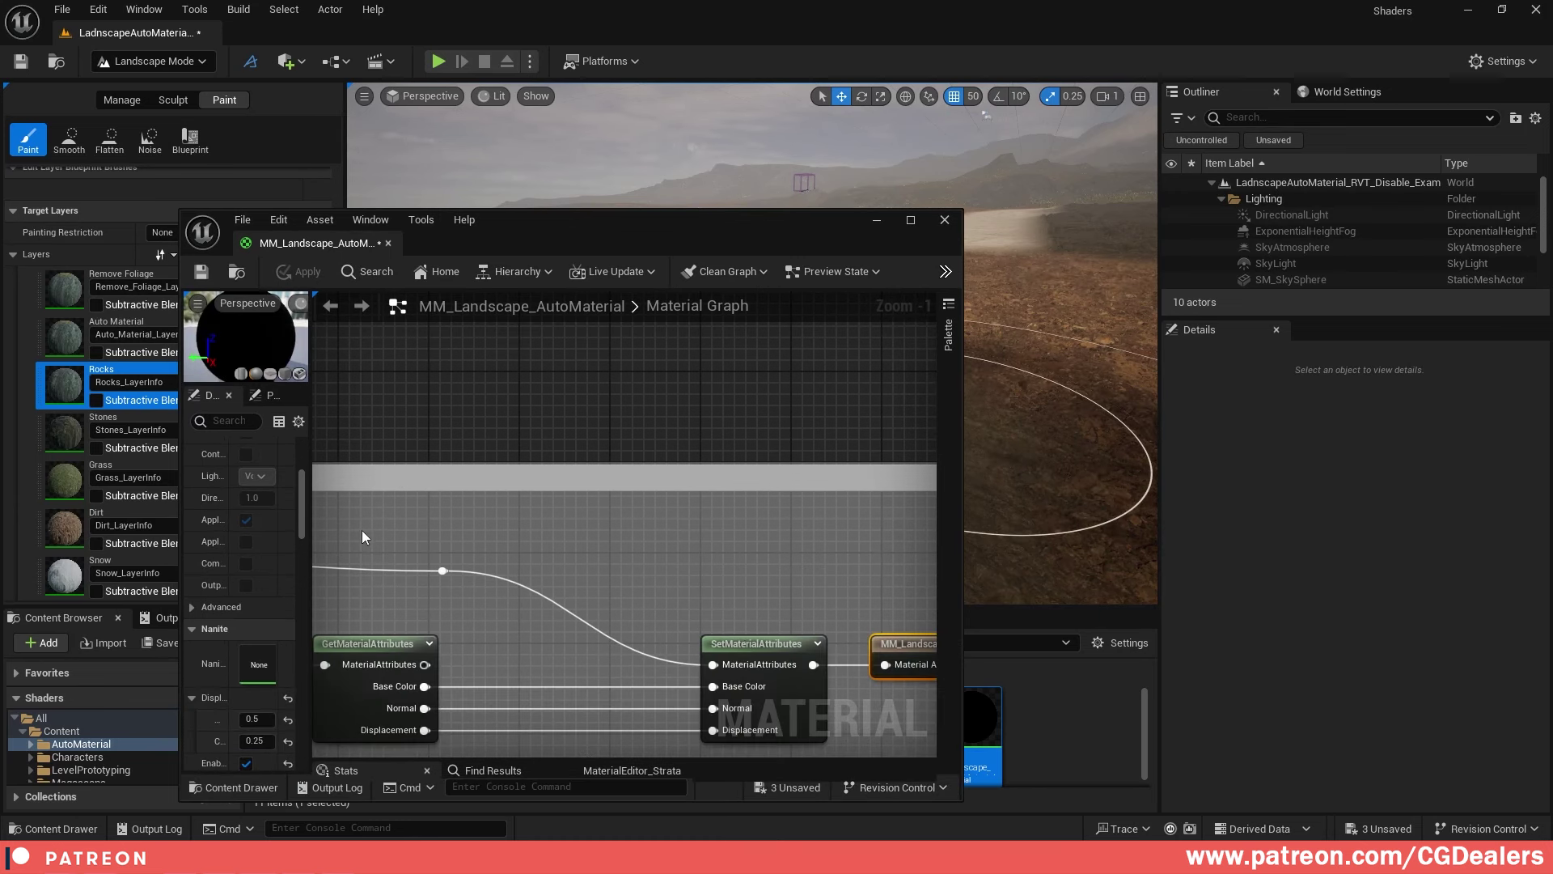
scroll(567, 526, down, 4)
scroll(243, 637, down, 4)
drag(585, 224, 1149, 191)
drag(874, 591, 1032, 587)
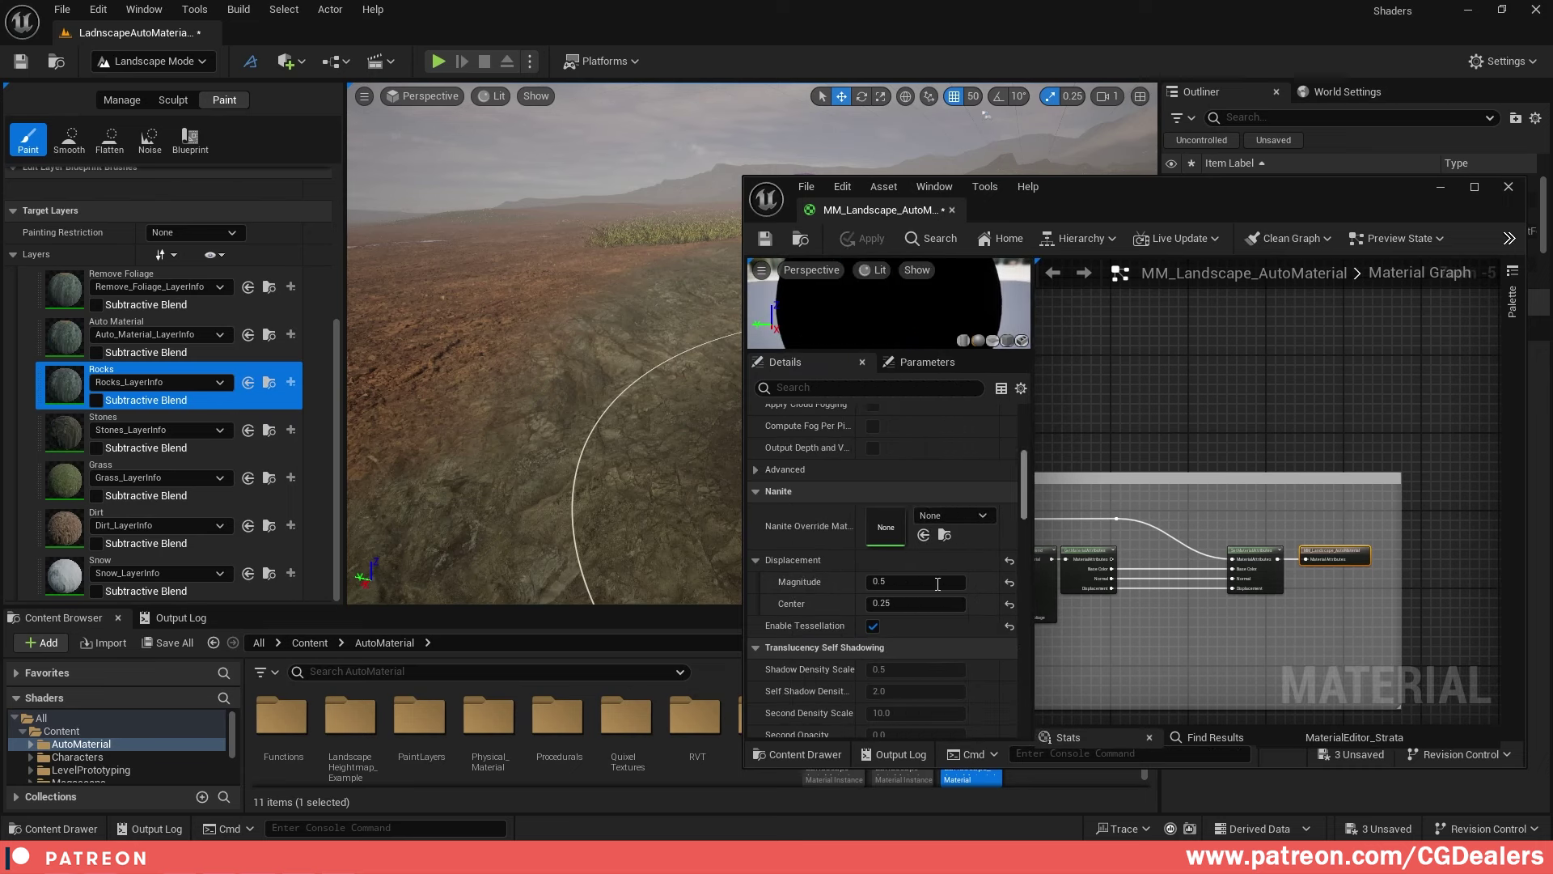
Try Nanite displacement magnitudes of 2.0 and 1.0, saving the material each time to compare the painted rock
click(766, 239)
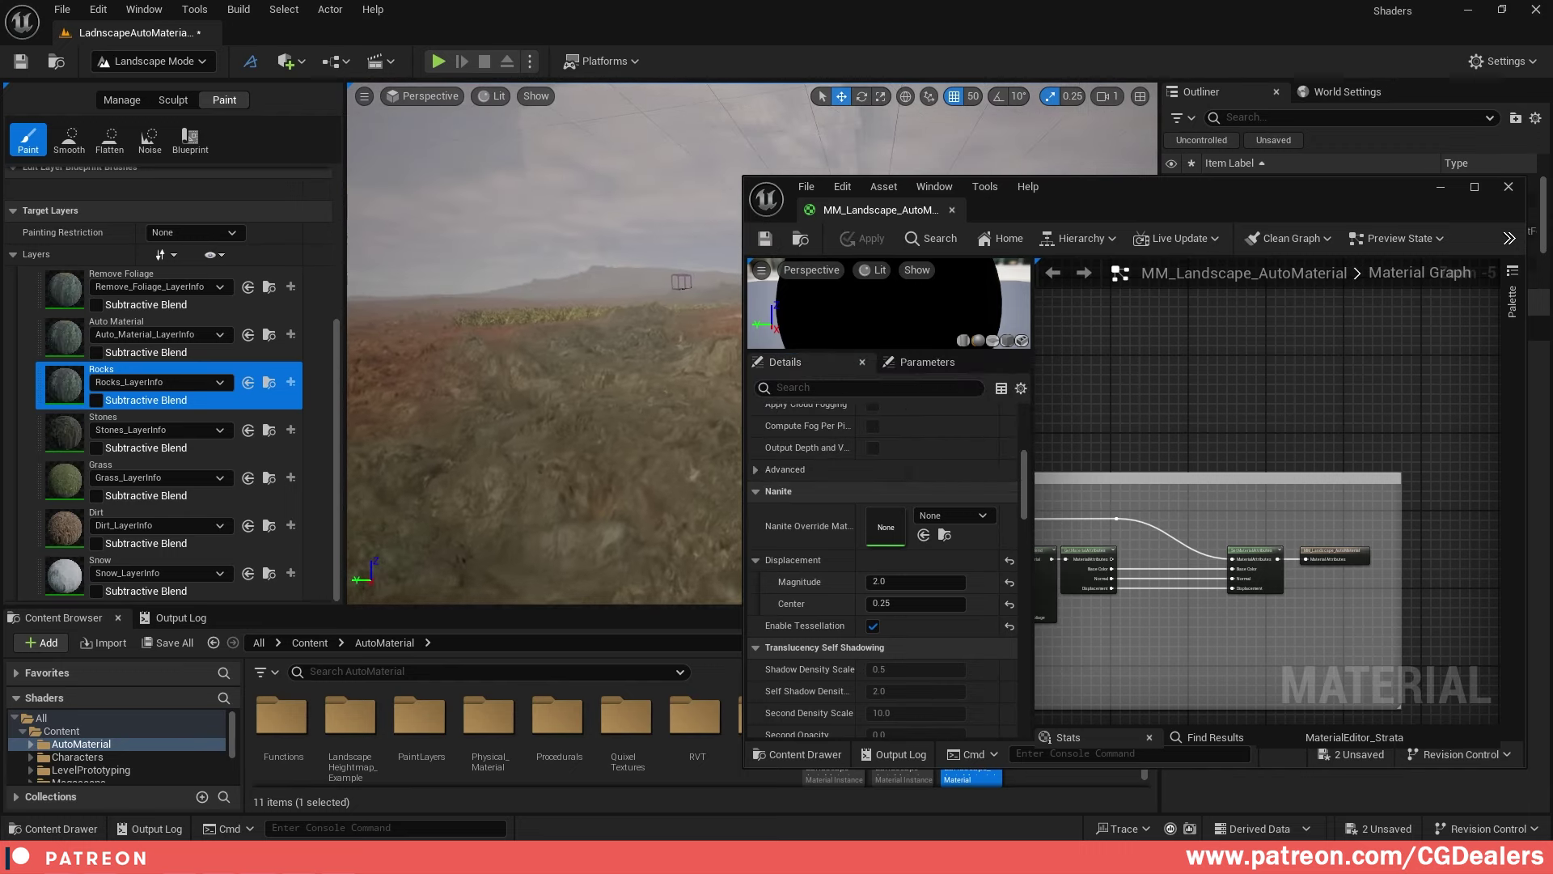
key(F11)
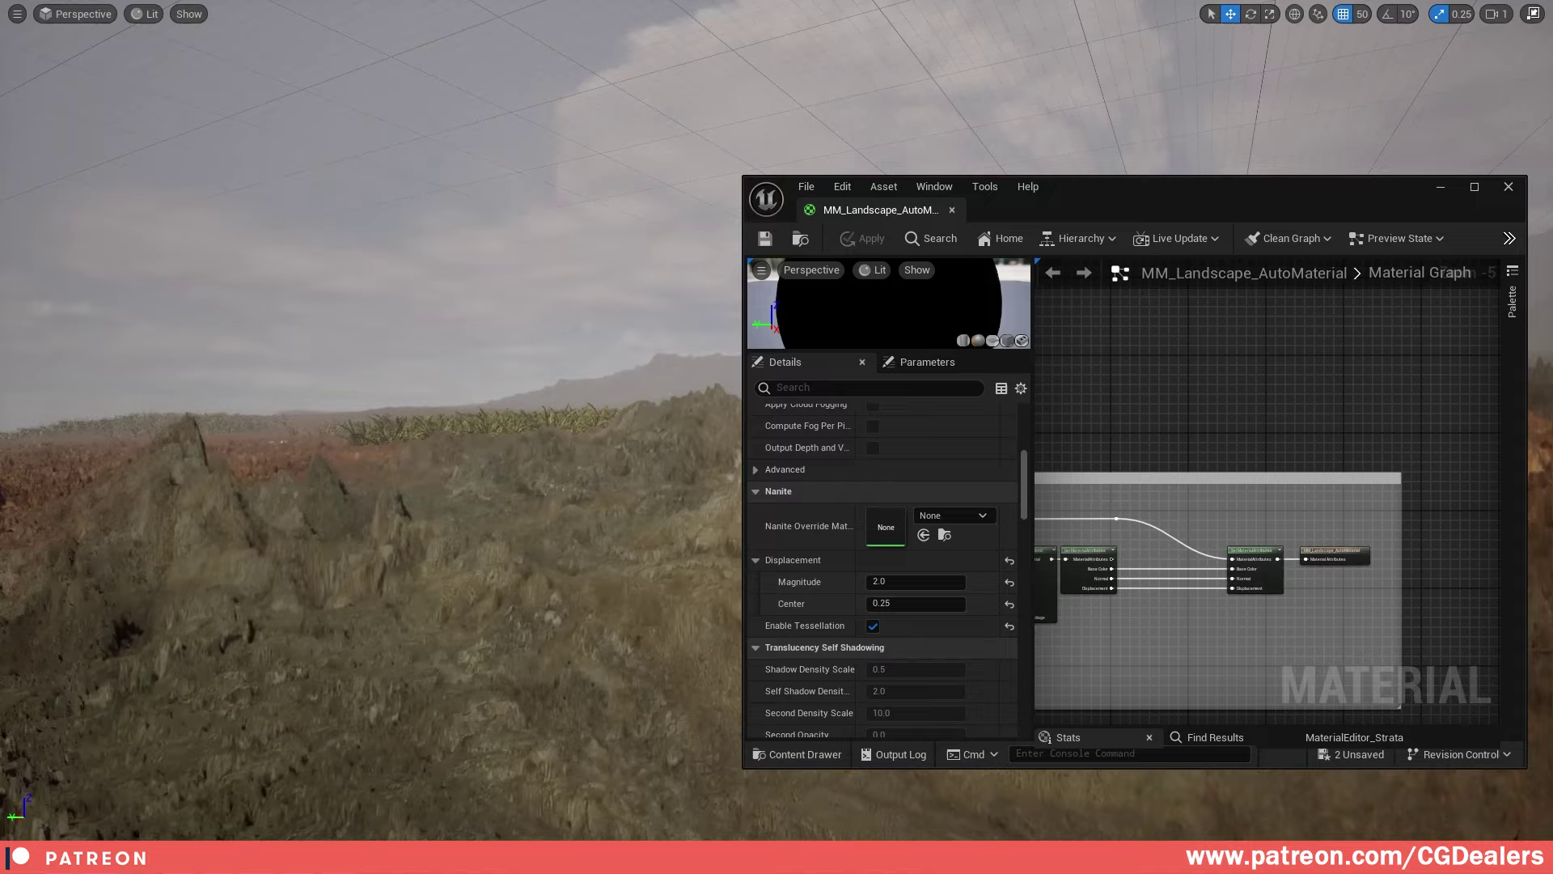
right_drag(339, 453, 453, 461)
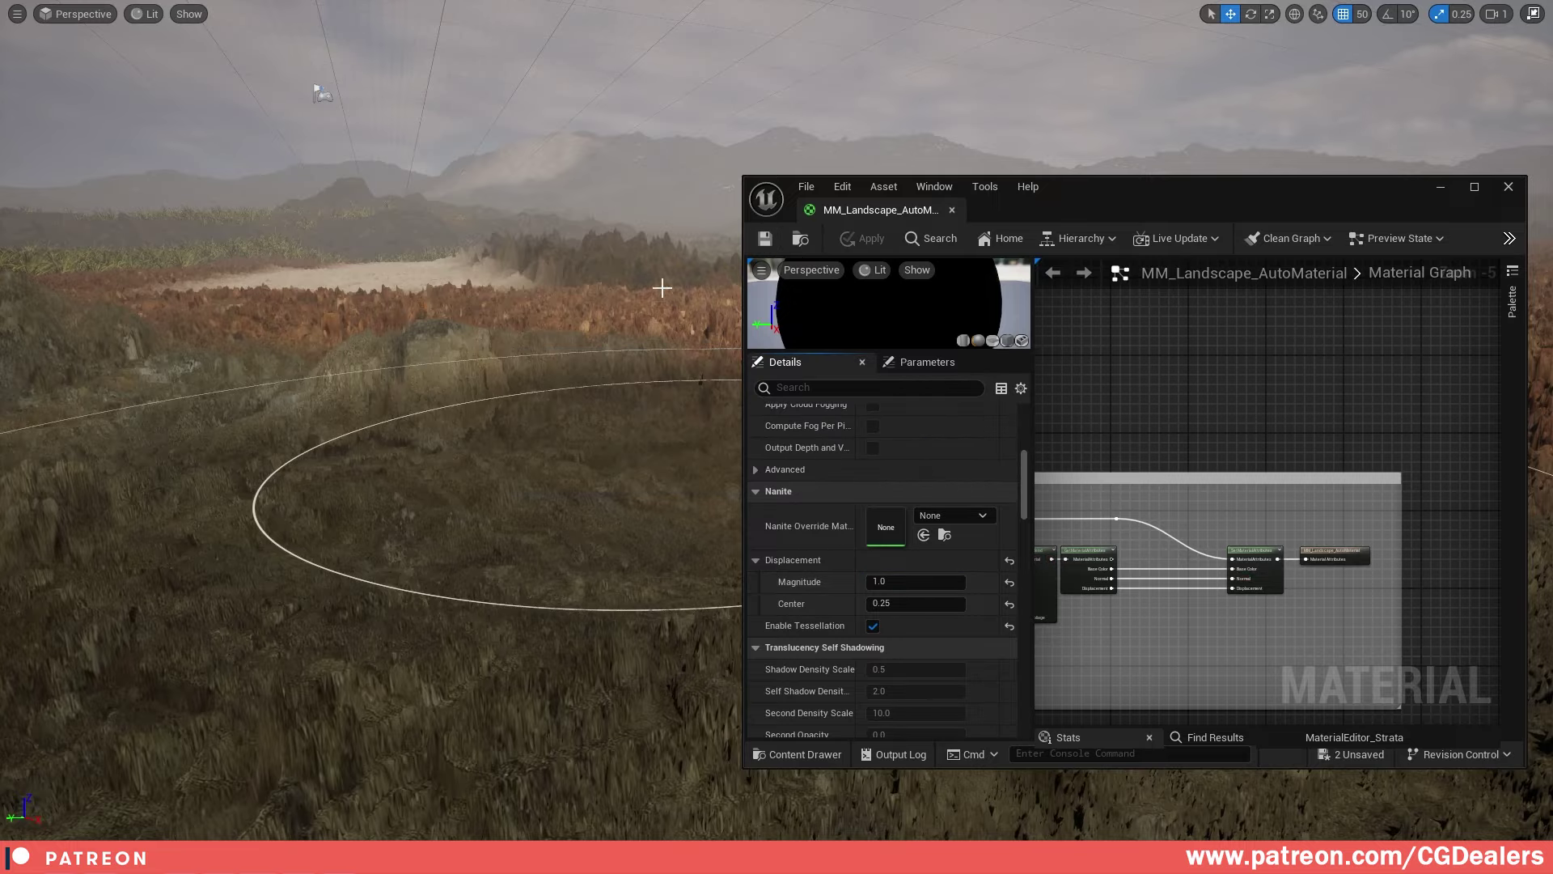
right_drag(662, 284, 777, 295)
right_drag(486, 404, 421, 404)
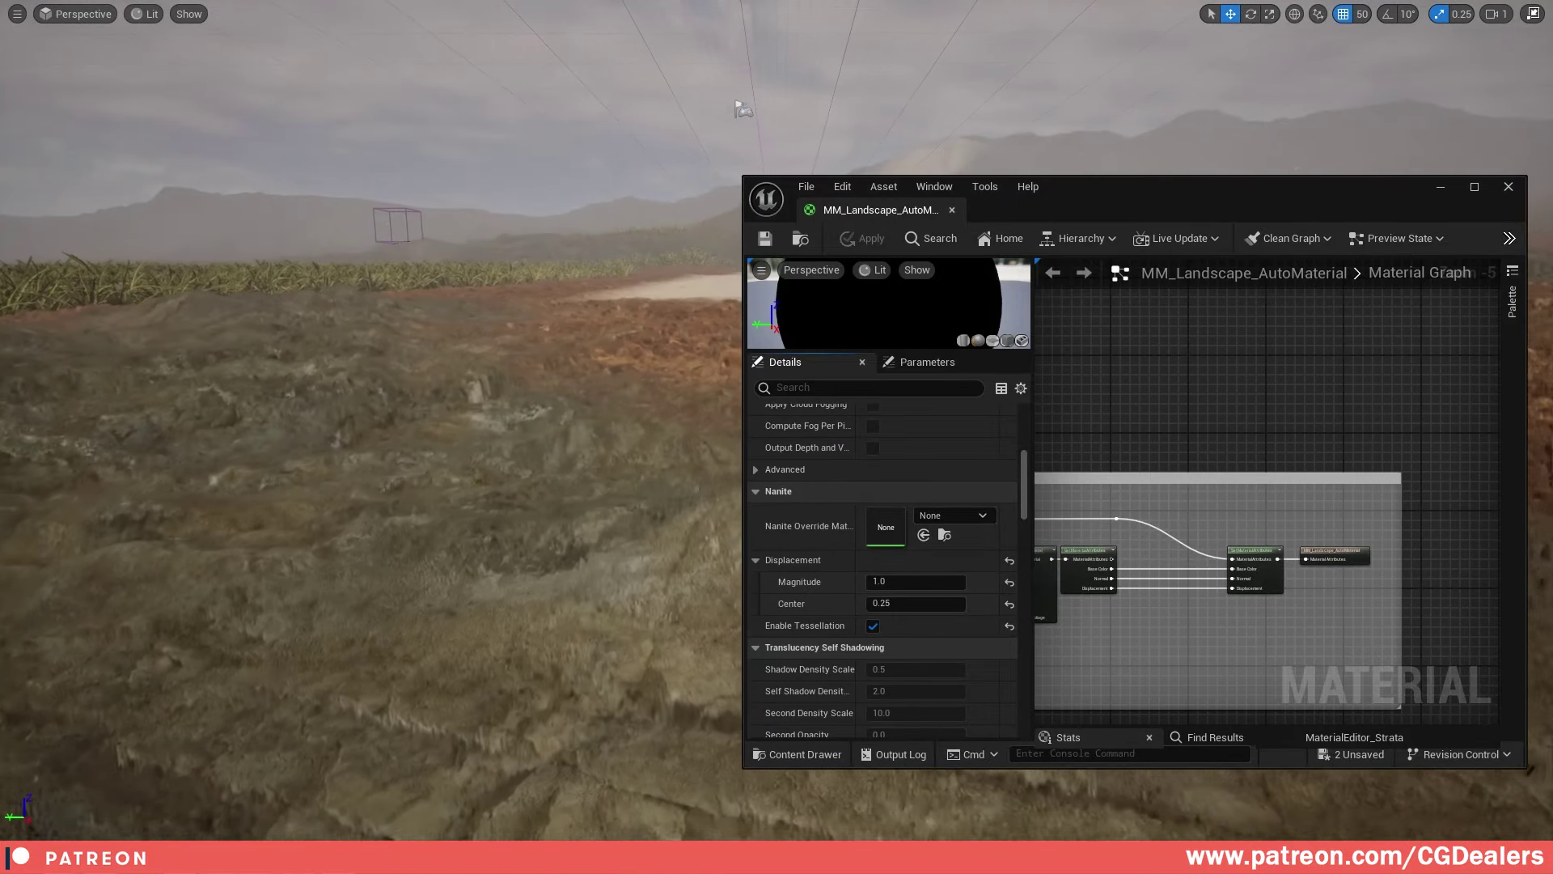
Set the Nanite displacement magnitude to 0.5 and save the material
mouse_move(518, 567)
right_down()
mouse_move(729, 567)
mouse_move(704, 570)
right_up()
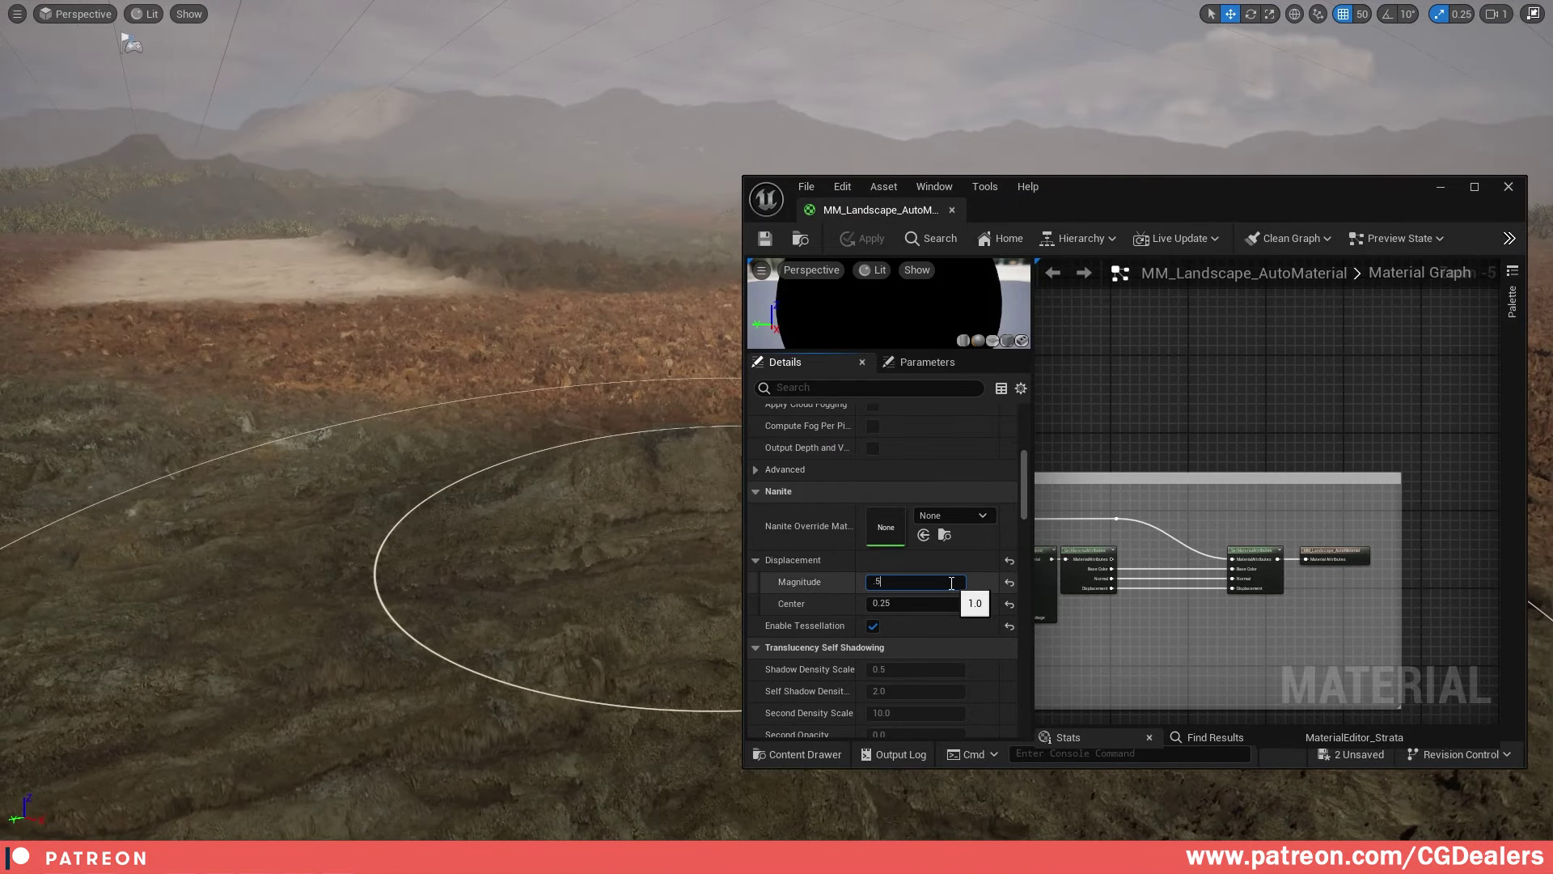
key(Return)
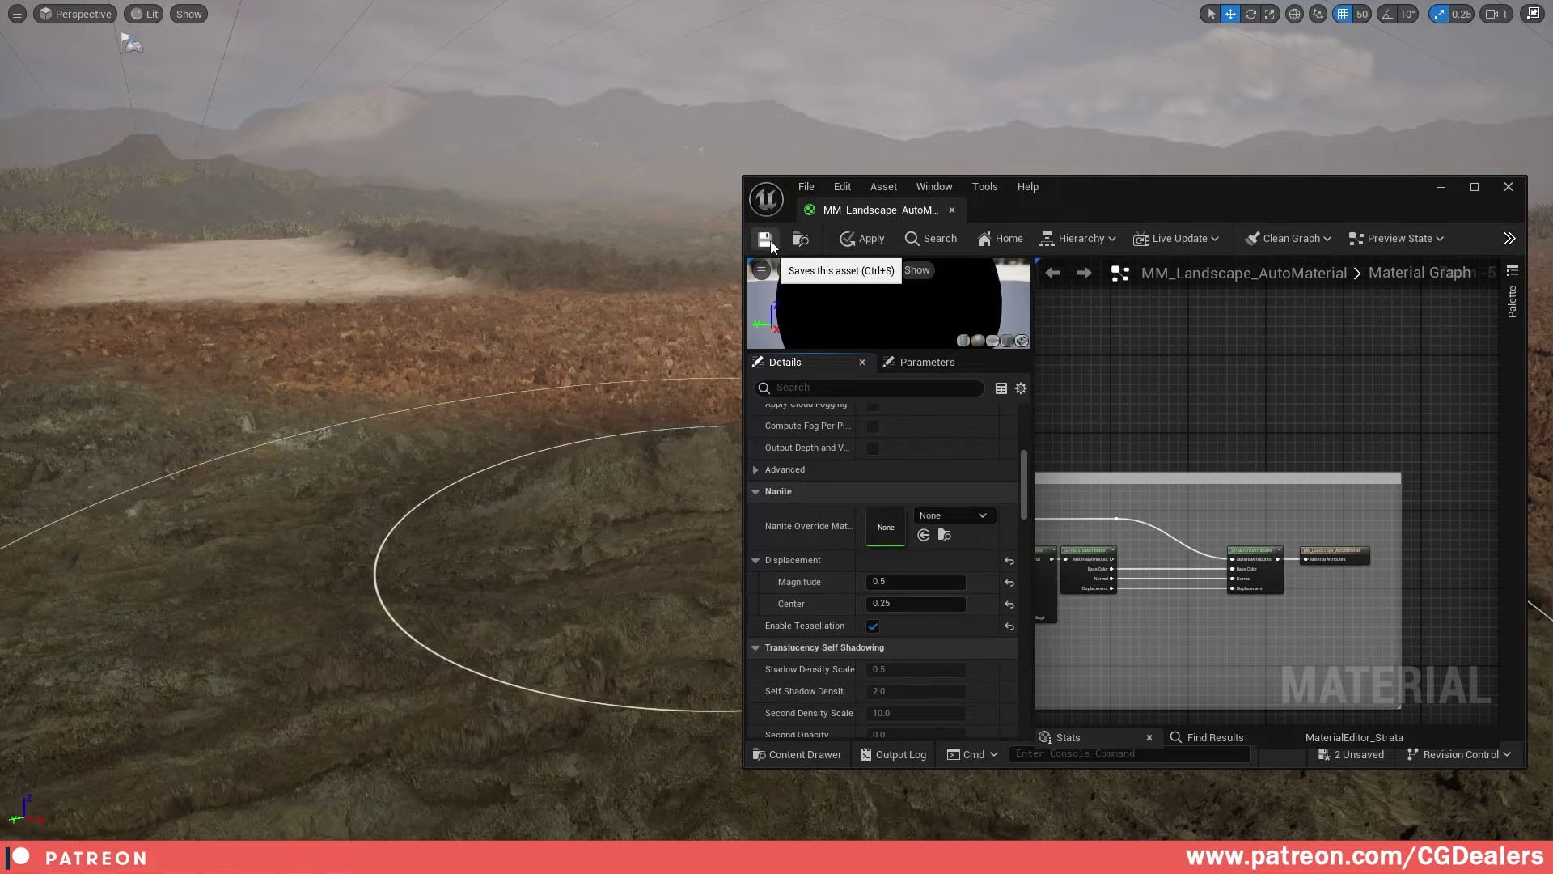
click(771, 240)
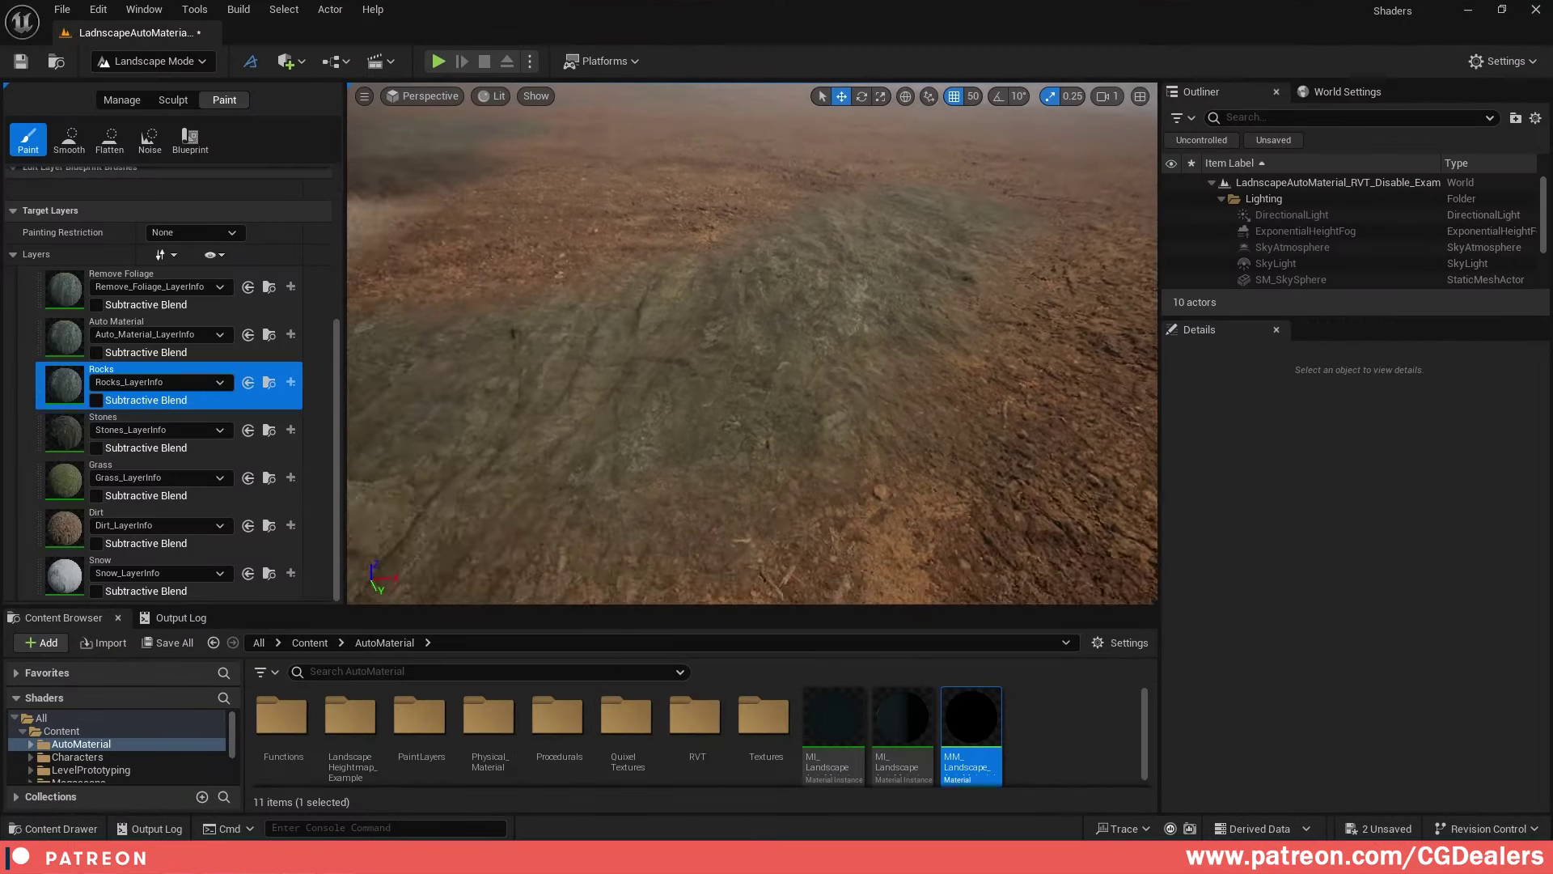
Extend the Rocks paint on the dirt ground, and paint a Grass layer patch across its middle
mouse_move(752, 339)
right_down()
mouse_move(890, 340)
mouse_move(704, 340)
mouse_move(728, 324)
right_up()
drag(977, 331, 843, 357)
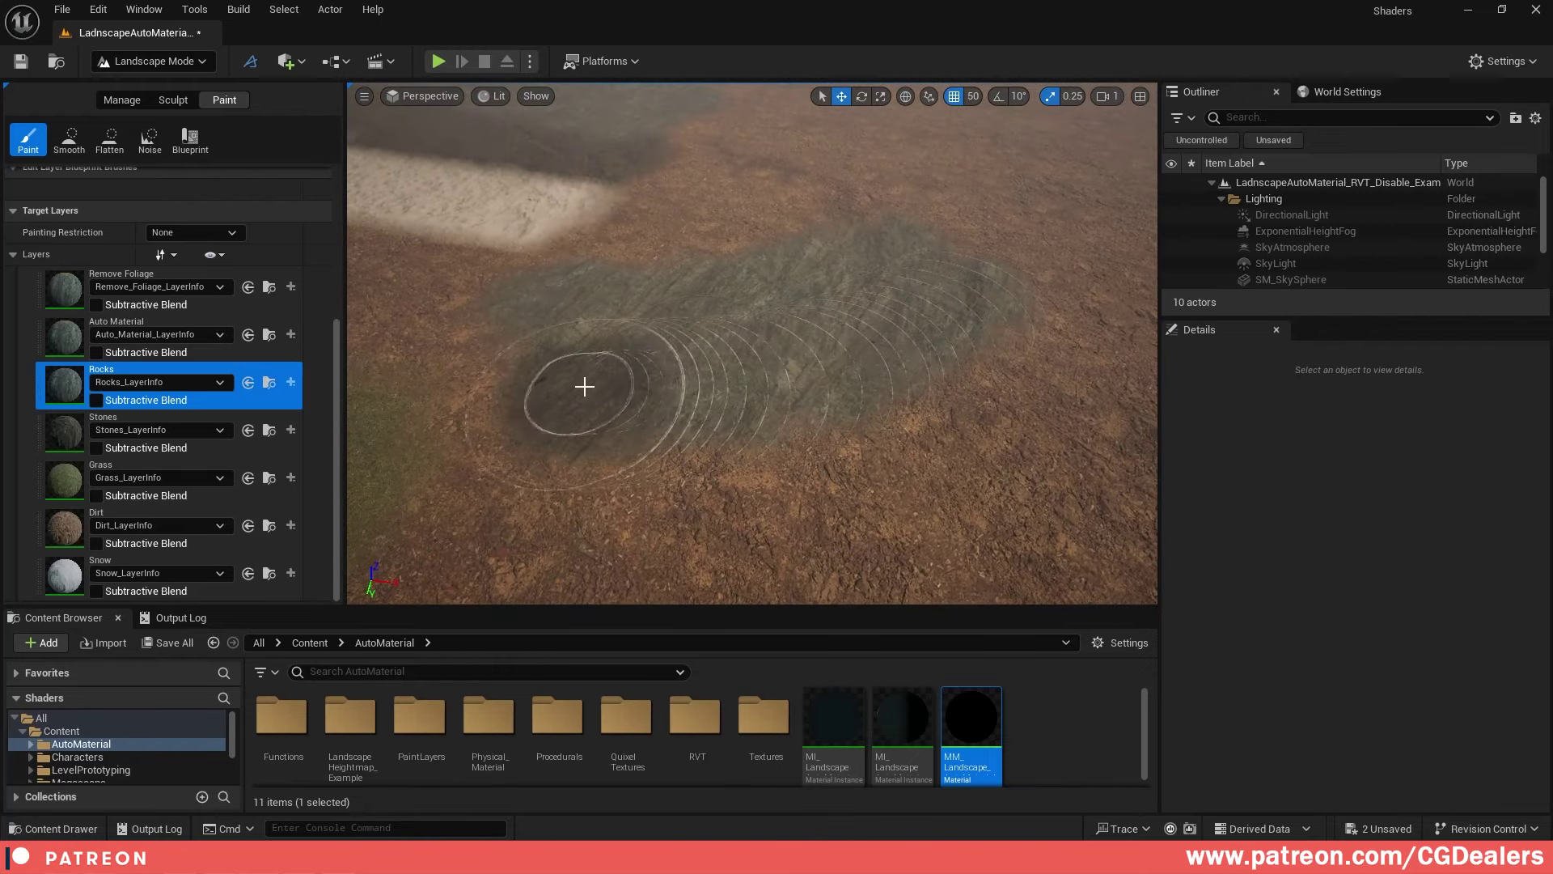
click(51, 471)
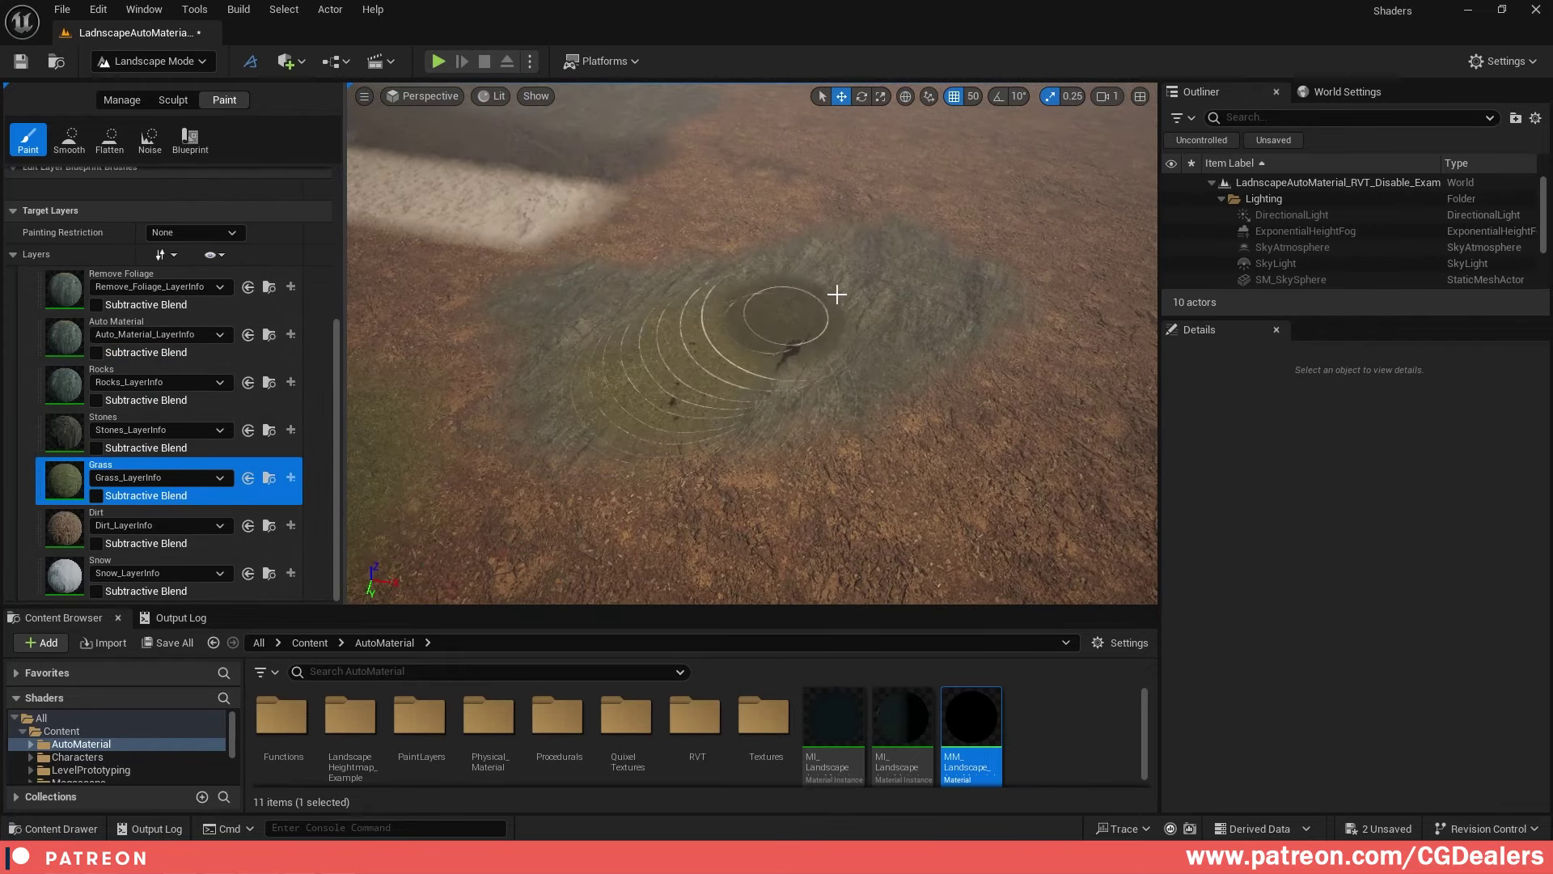
key(w)
mouse_move(958, 313)
right_down()
mouse_move(959, 339)
mouse_move(971, 275)
mouse_move(1052, 259)
mouse_move(1003, 267)
right_up()
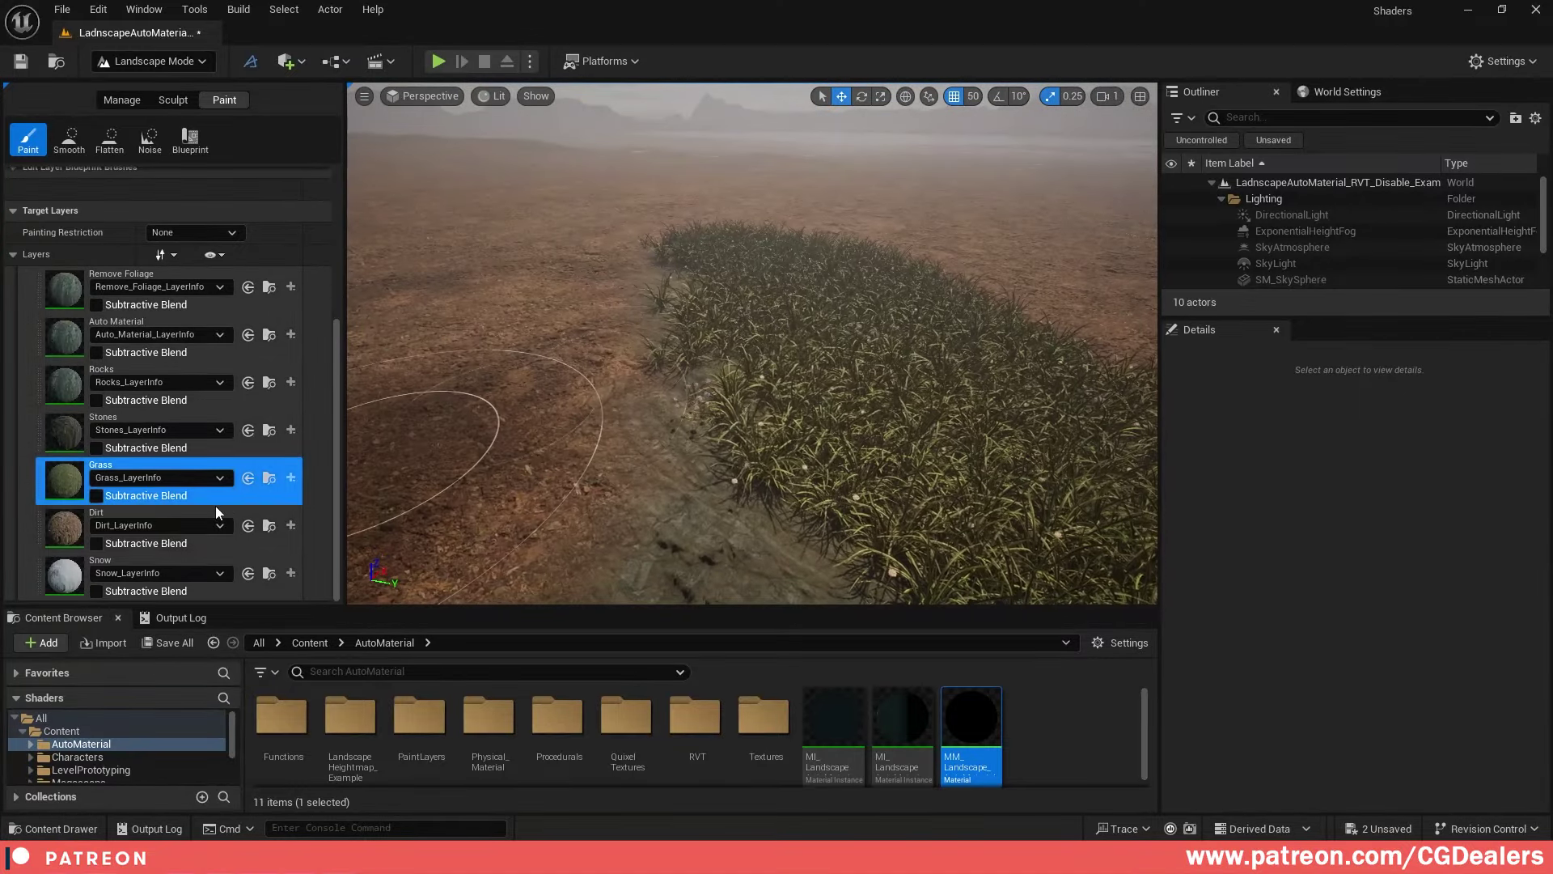
Paint a strip of the Dirt layer through the grass patch, splitting it in two
click(65, 520)
drag(787, 416, 633, 374)
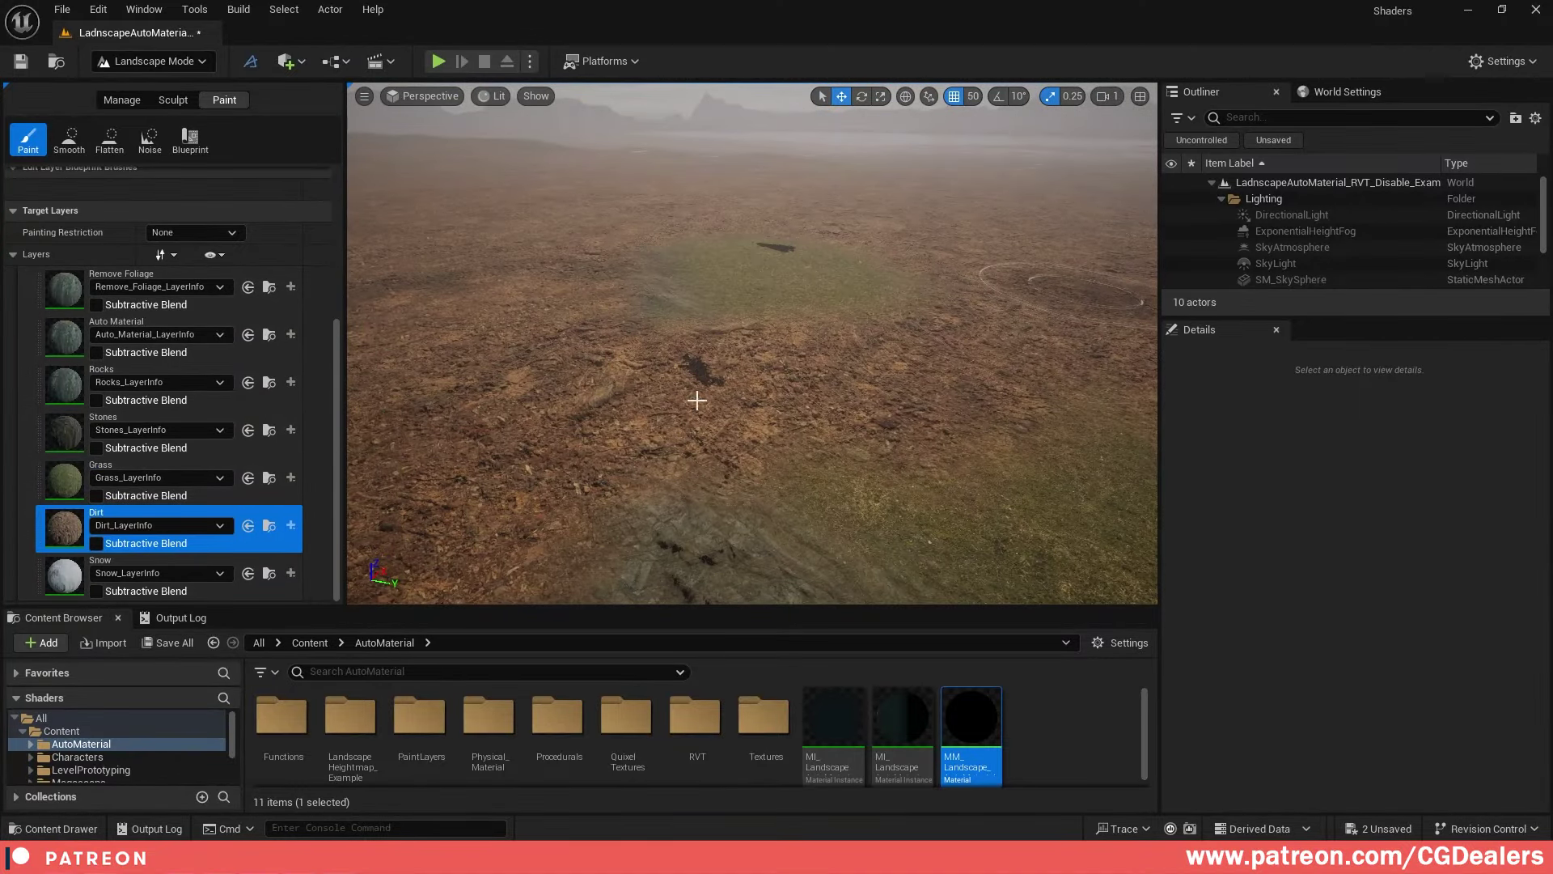
right_drag(697, 400, 817, 400)
key(a)
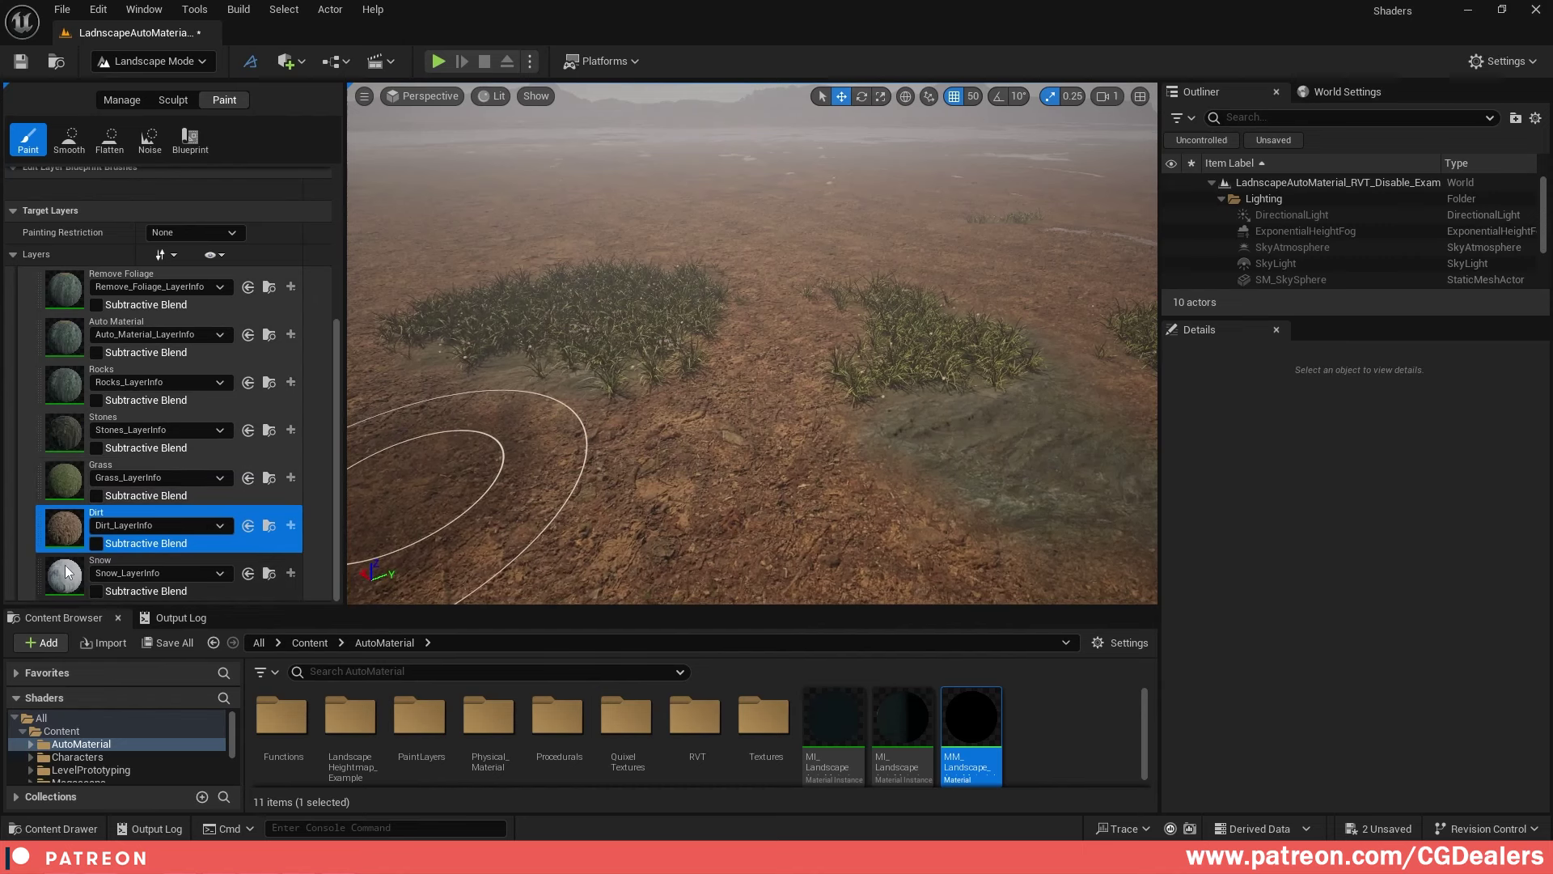
Paint the Snow layer over the ground between the two grass patches and view it up close
click(67, 573)
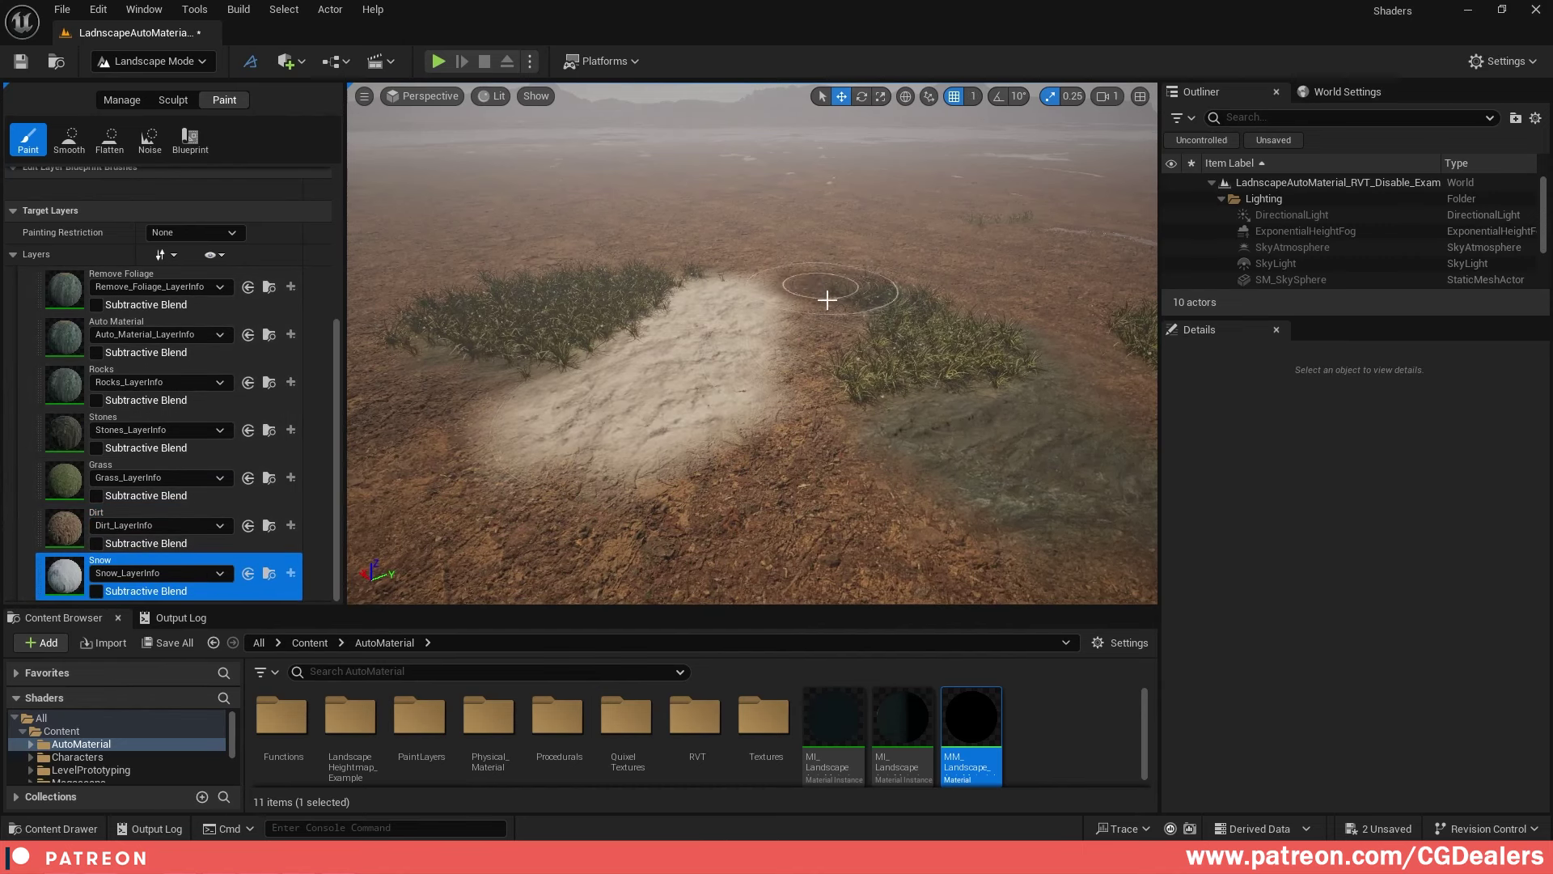
key(d)
right_drag(703, 465, 478, 482)
key(w)
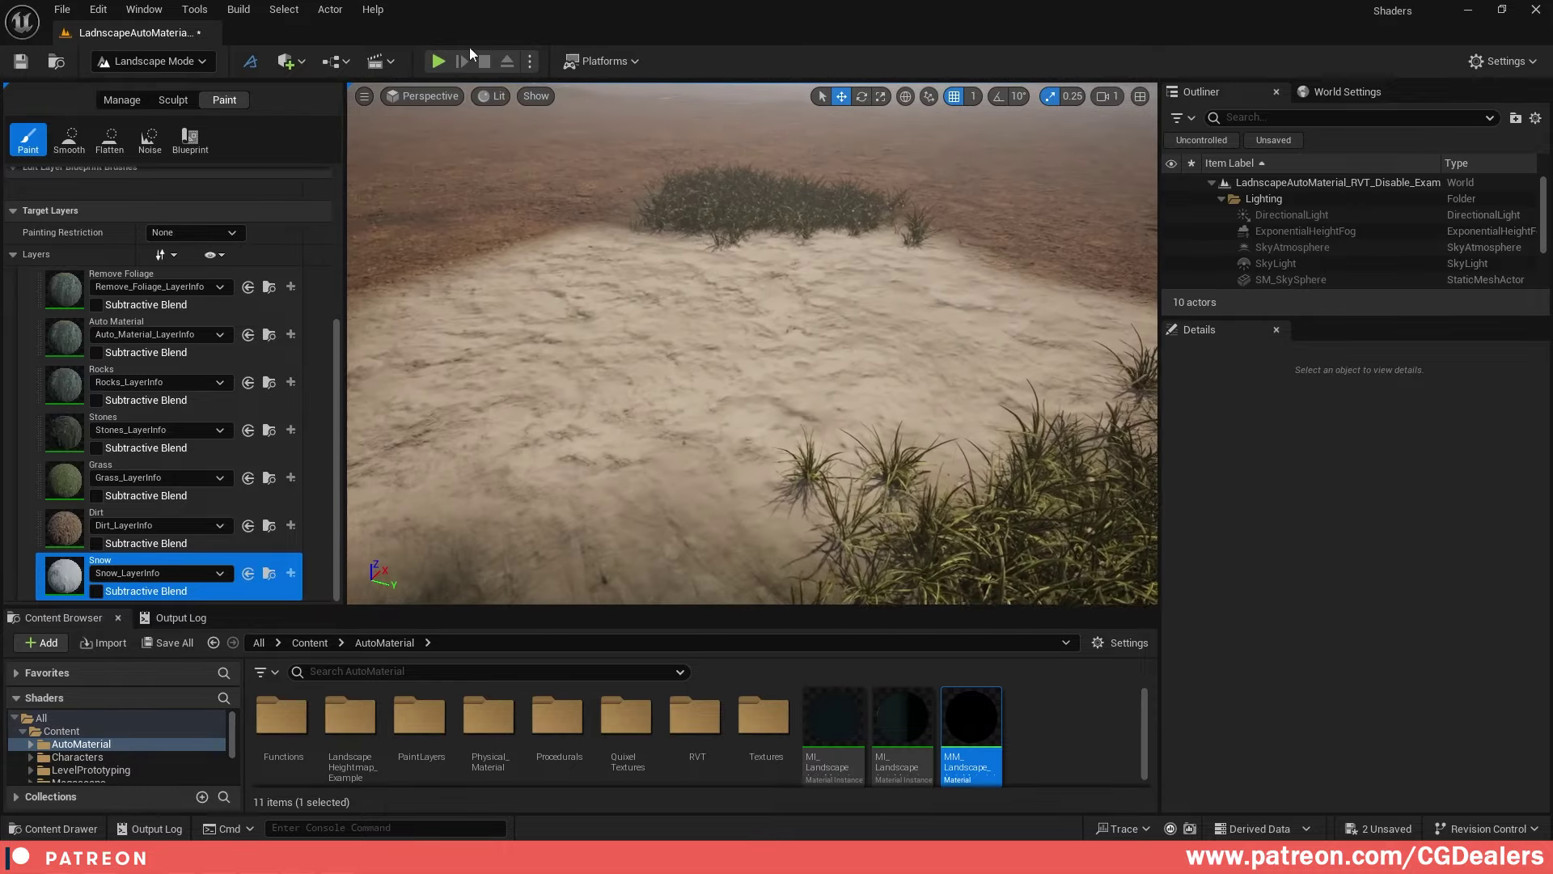
Play the level, walk the character over the painted snow and grass, and return to the normal editor layout
click(443, 62)
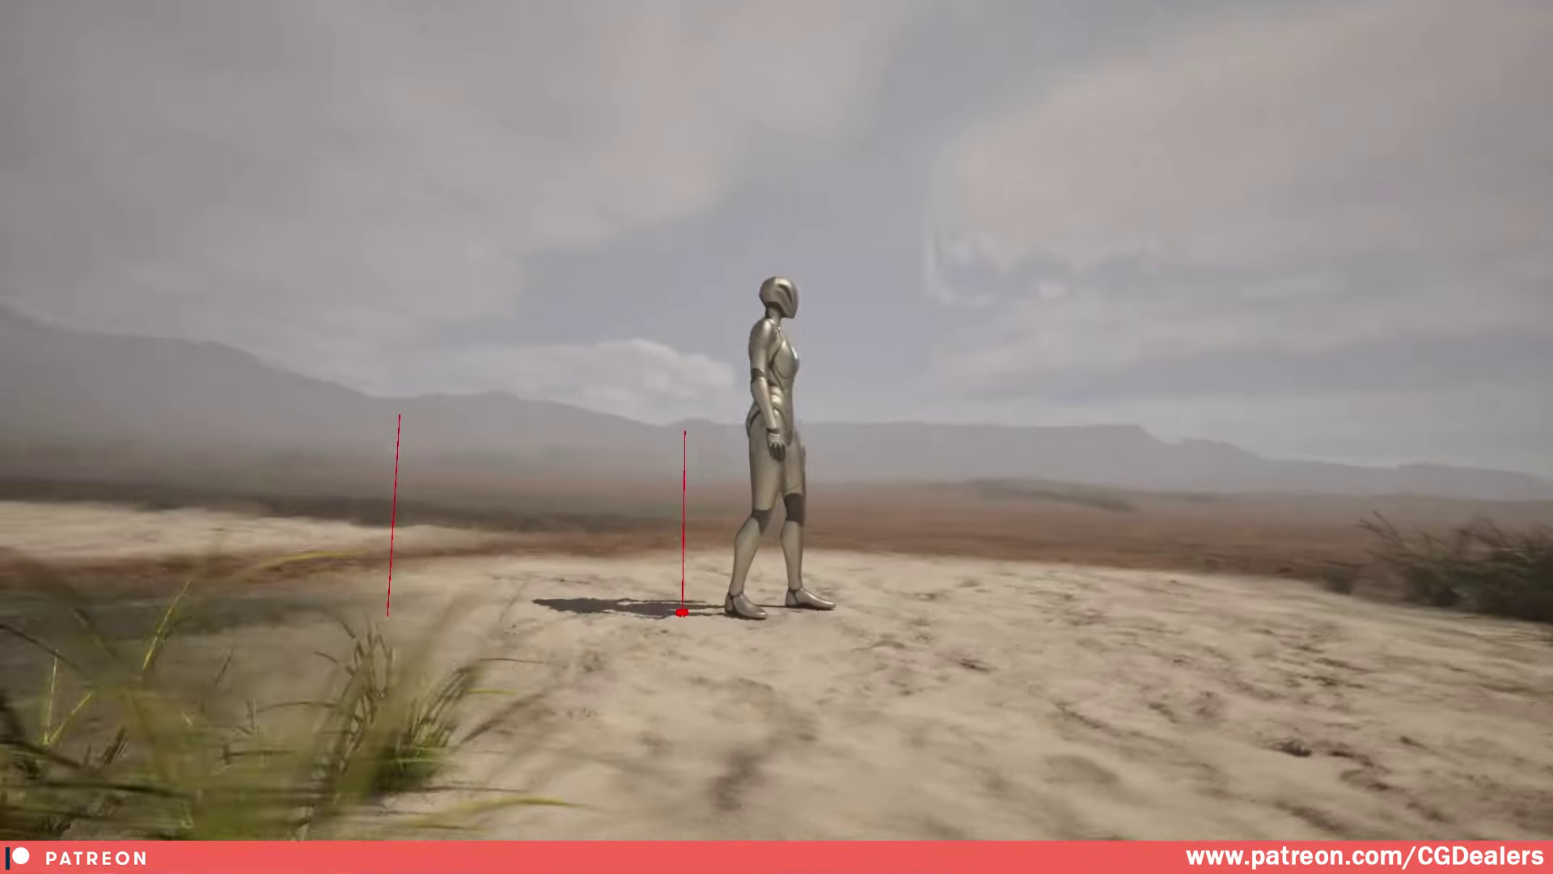
key(w)
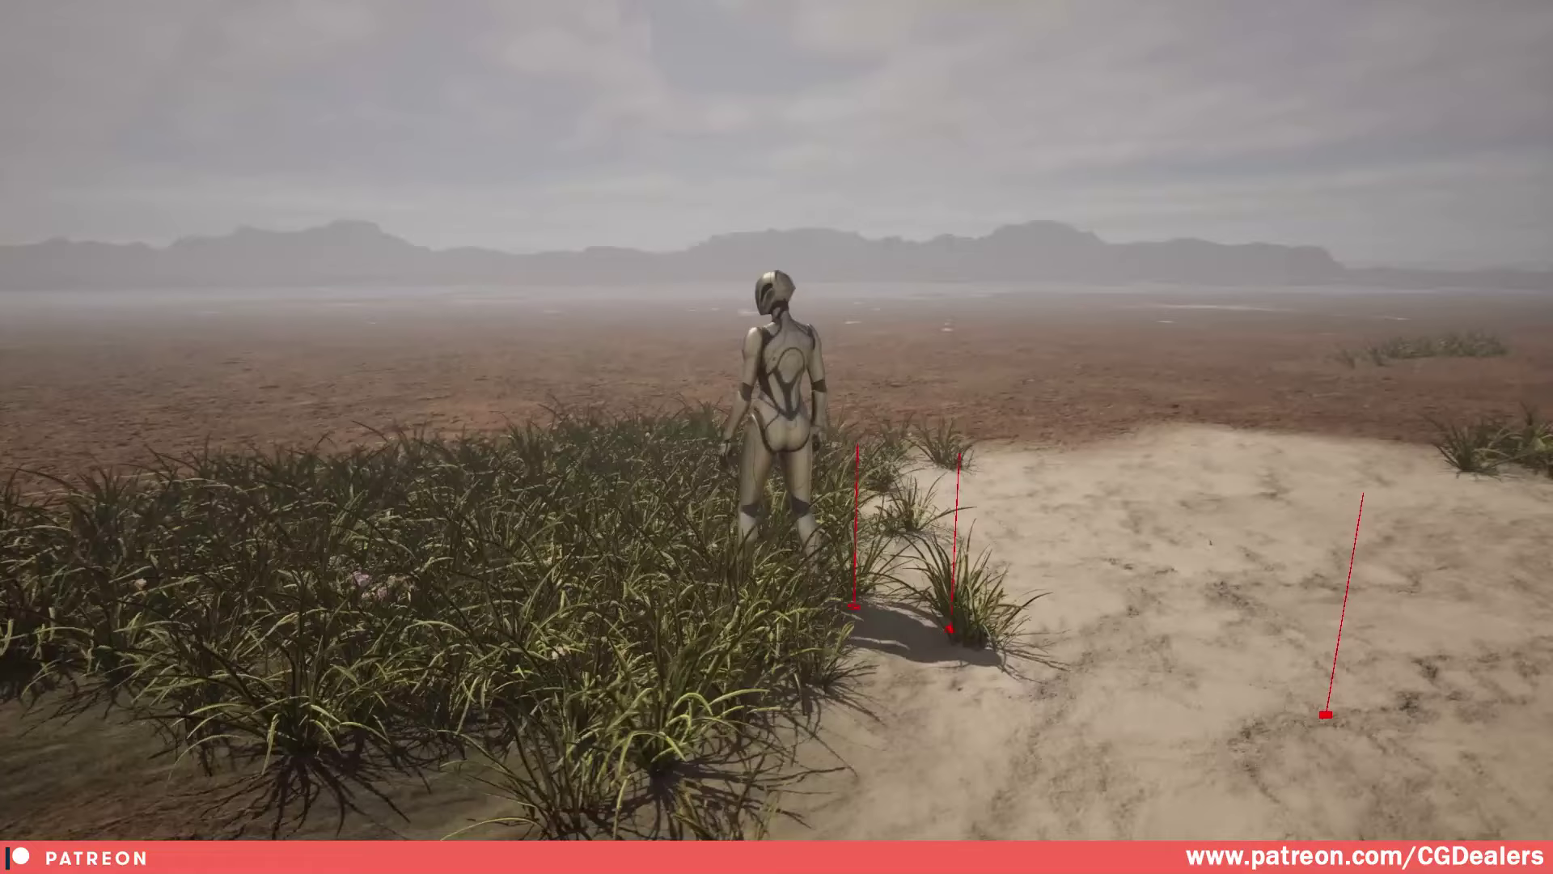
key(w)
key(Escape)
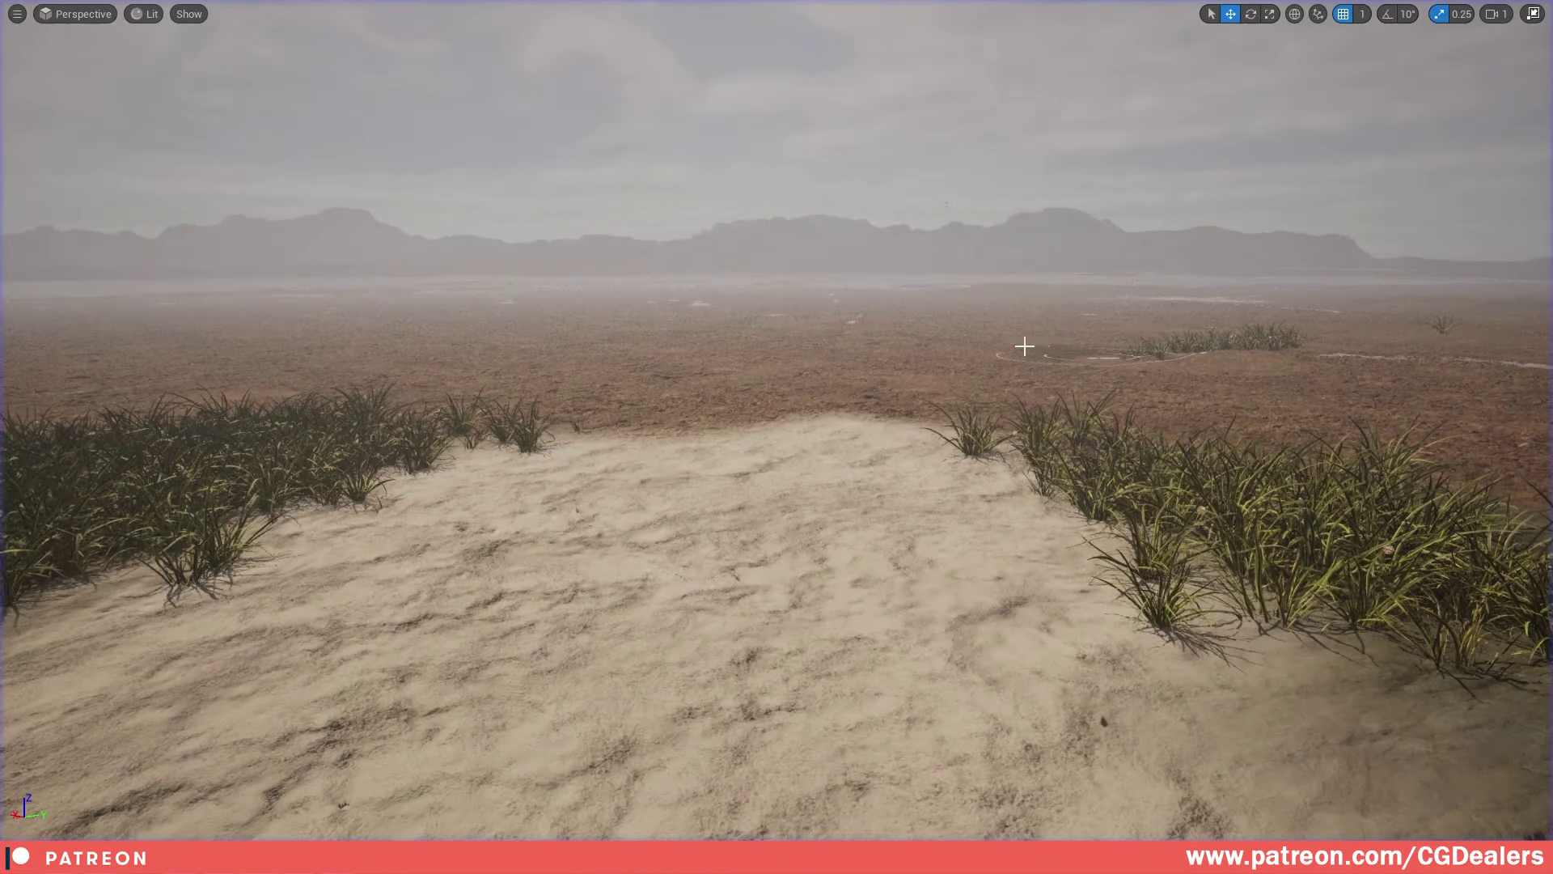
key(F11)
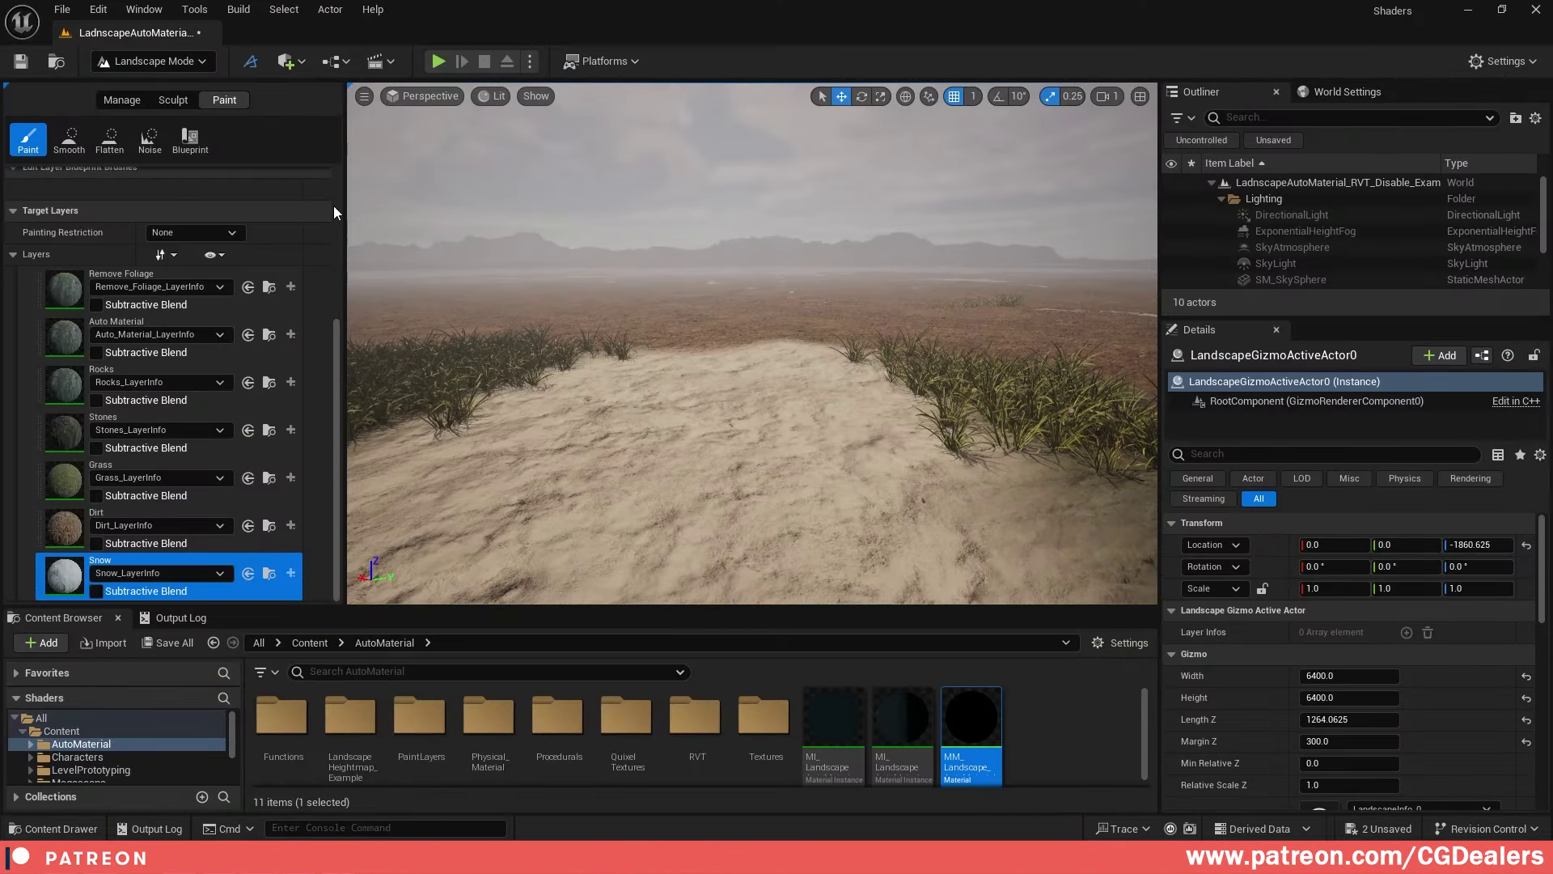